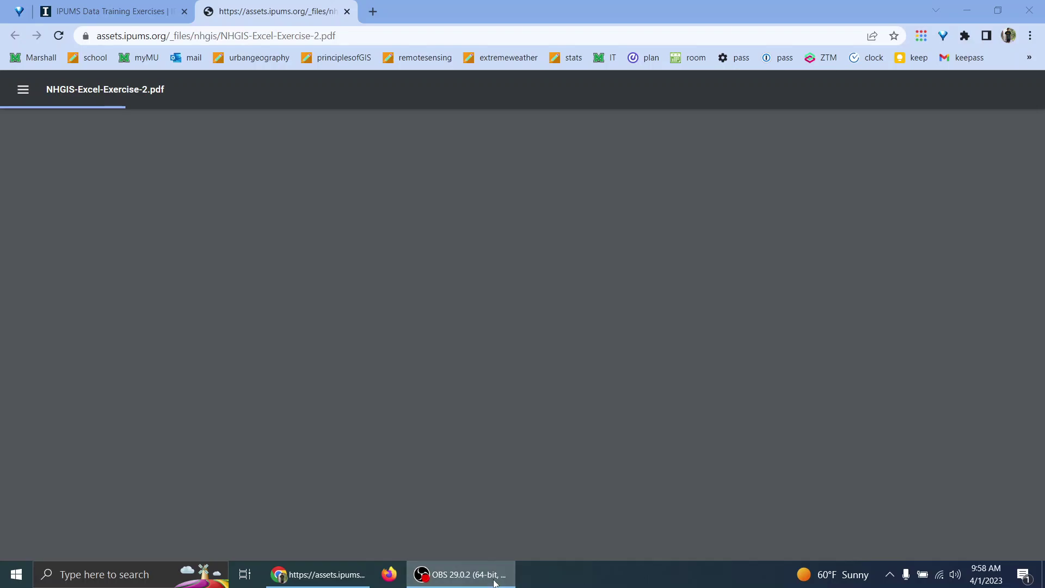
Bring the browser forward and look through the IPUMS exercises page
{"action": "left_click", "coordinate": [348, 286]}
{"action": "key", "text": "ctrl+shift+Tab"}
{"action": "scroll", "coordinate": [294, 296], "scroll_direction": "up", "scroll_amount": 7}
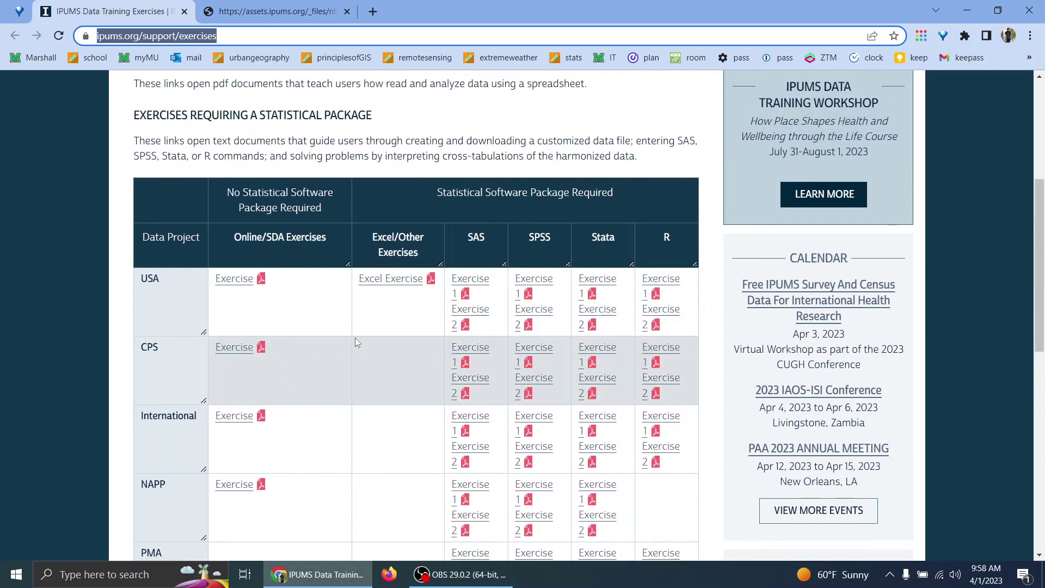
{"action": "scroll", "coordinate": [355, 337], "scroll_direction": "down", "scroll_amount": 6}
{"action": "scroll", "coordinate": [320, 321], "scroll_direction": "up", "scroll_amount": 5}
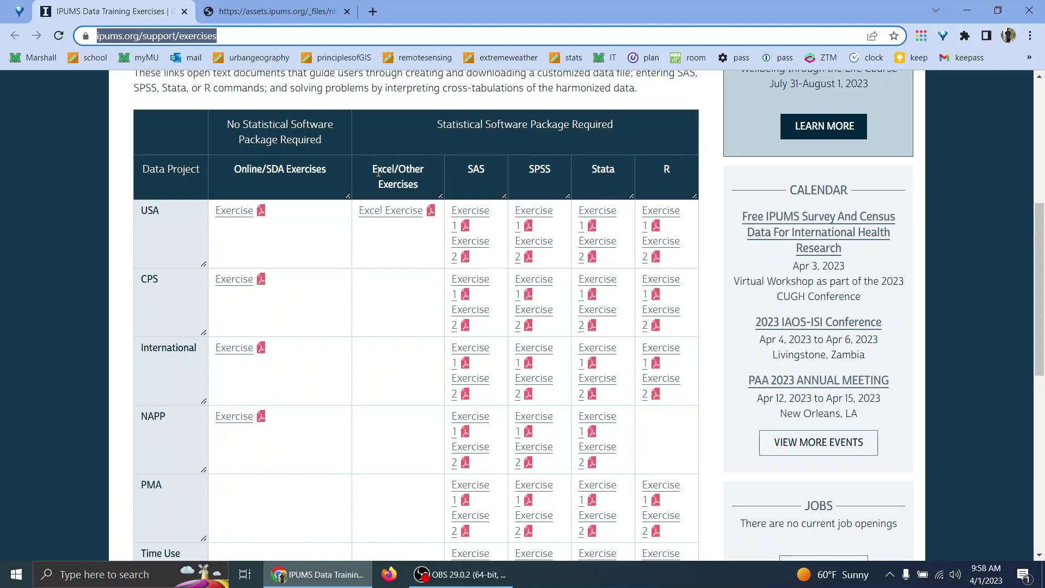
{"action": "scroll", "coordinate": [423, 299], "scroll_direction": "down", "scroll_amount": 6}
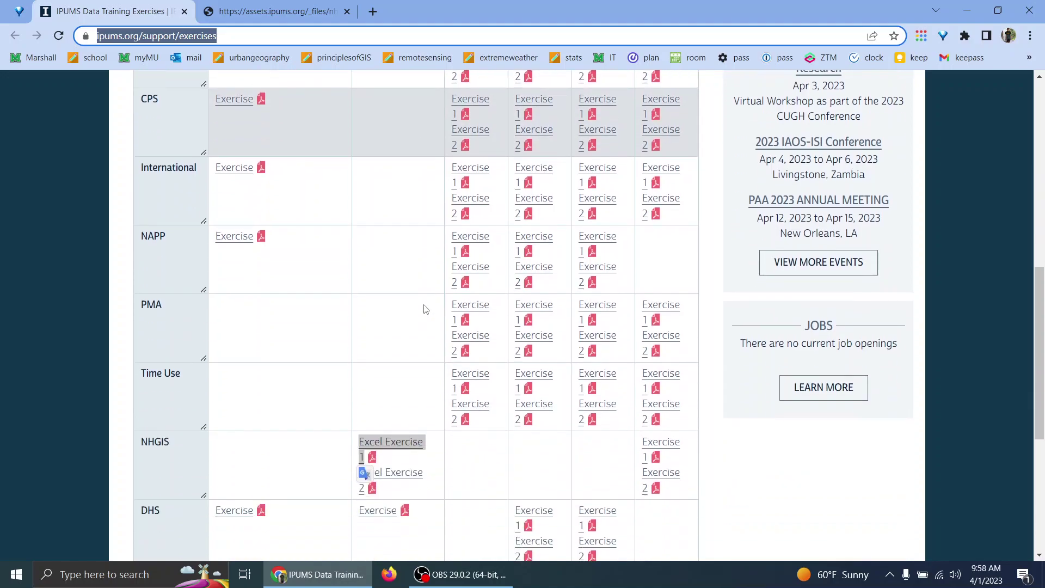
{"action": "left_click", "coordinate": [485, 304]}
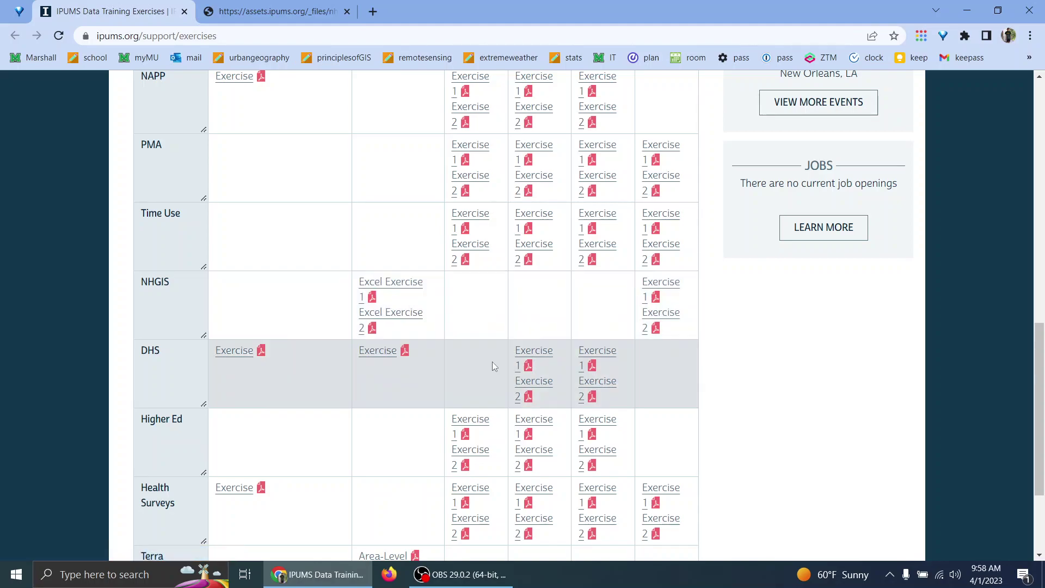
Open the NHGIS Excel Exercise 2 PDF, read through Step 2, and snap it to the left half
{"action": "left_click", "coordinate": [301, 7]}
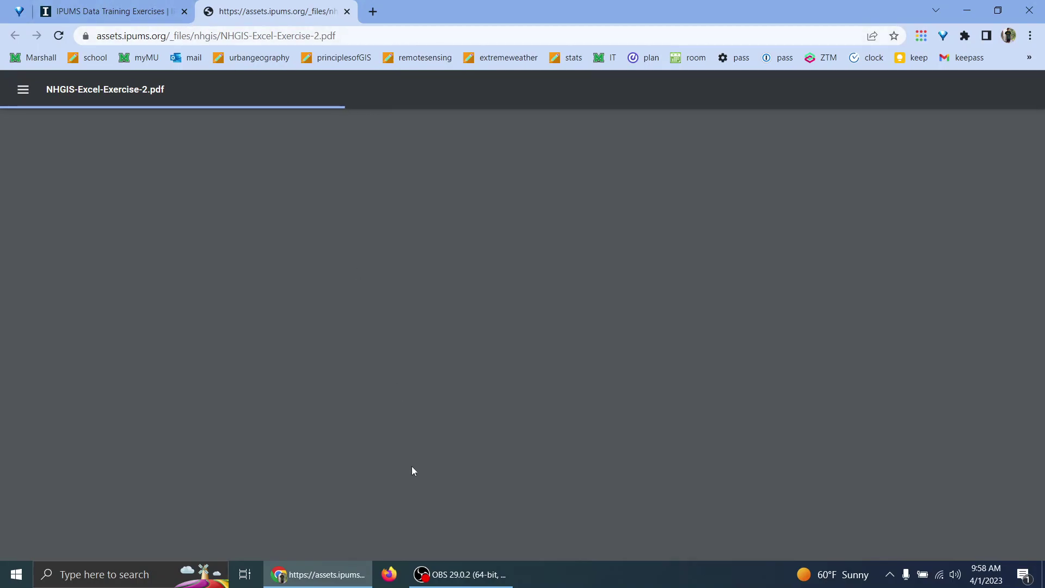
{"action": "left_click", "coordinate": [449, 566]}
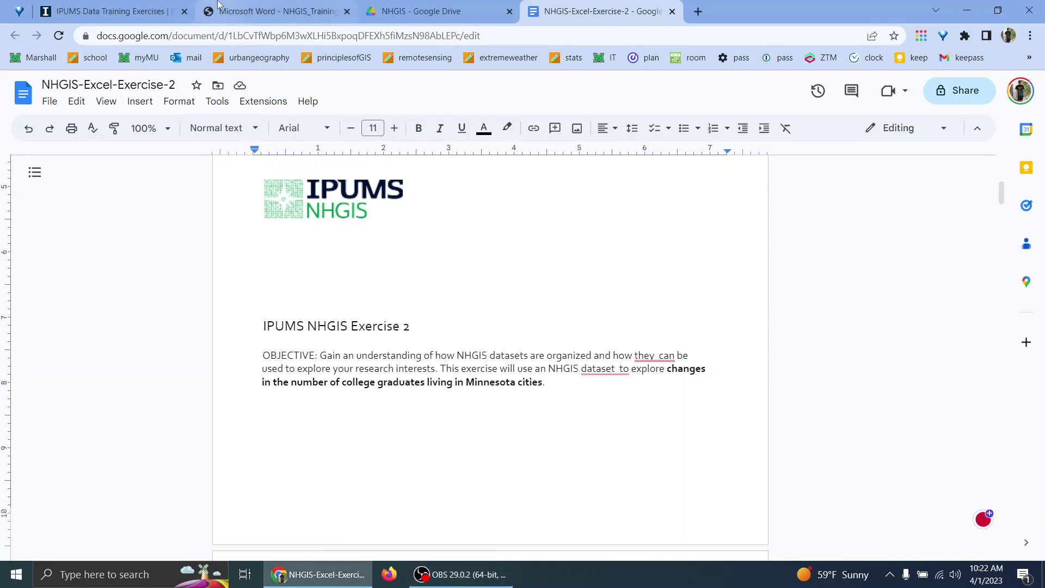
{"action": "left_click", "coordinate": [259, 11]}
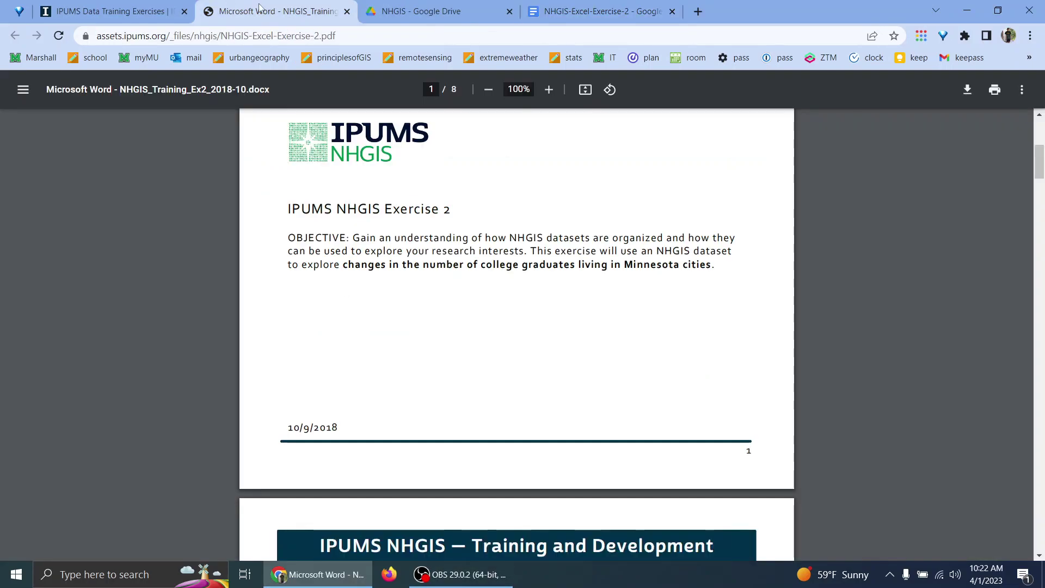
{"action": "scroll", "coordinate": [446, 201], "scroll_direction": "down", "scroll_amount": 4}
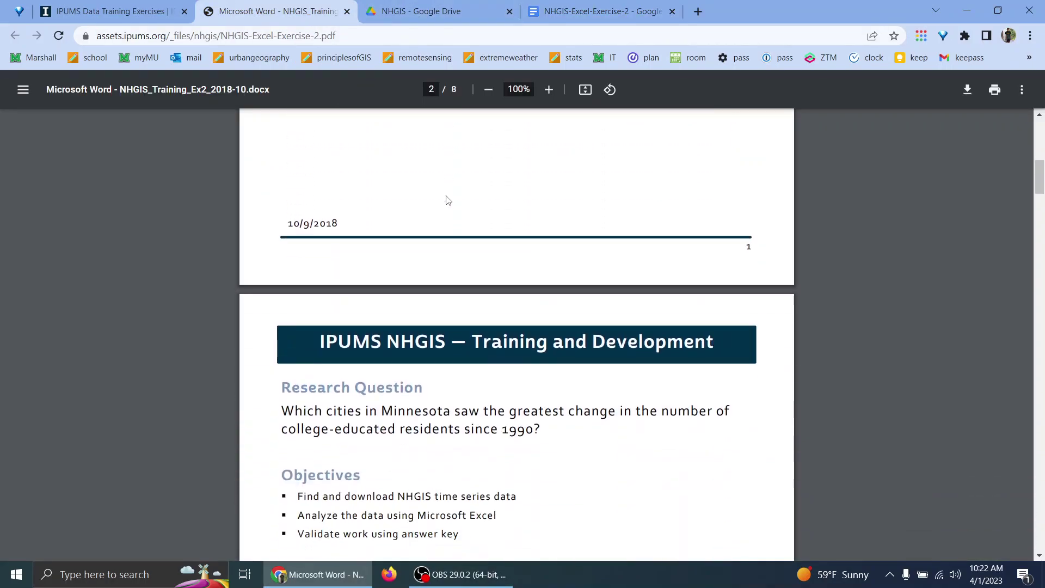
{"action": "scroll", "coordinate": [446, 201], "scroll_direction": "down", "scroll_amount": 3}
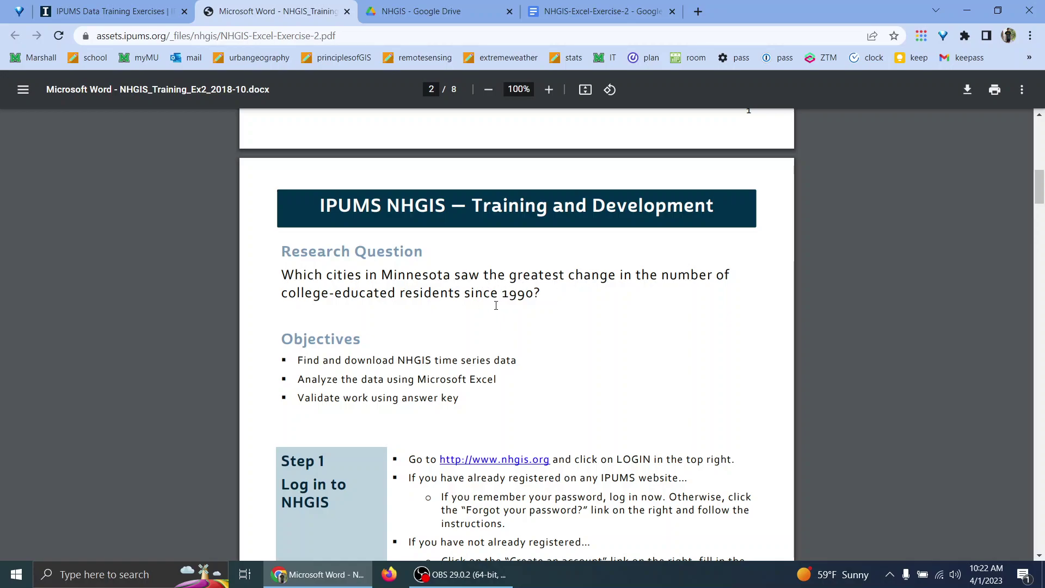
{"action": "scroll", "coordinate": [497, 301], "scroll_direction": "down", "scroll_amount": 1}
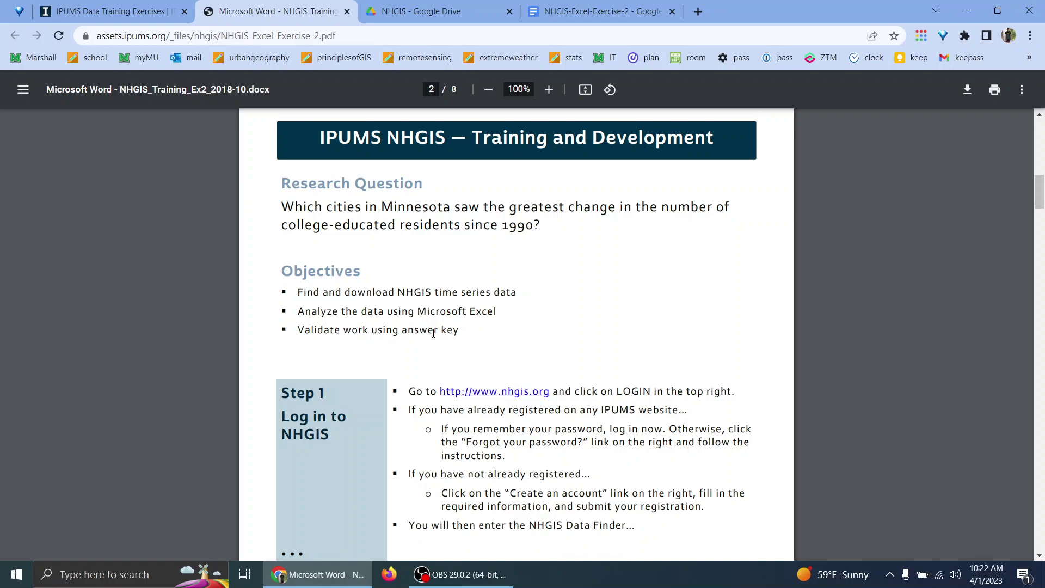
{"action": "scroll", "coordinate": [419, 324], "scroll_direction": "down", "scroll_amount": 2}
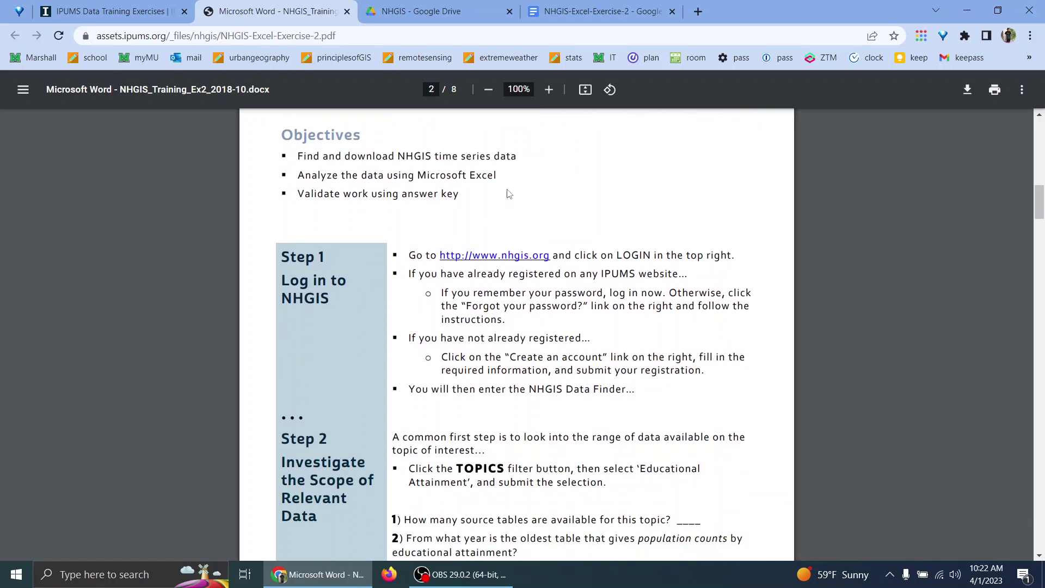
{"action": "key", "text": "super+Left"}
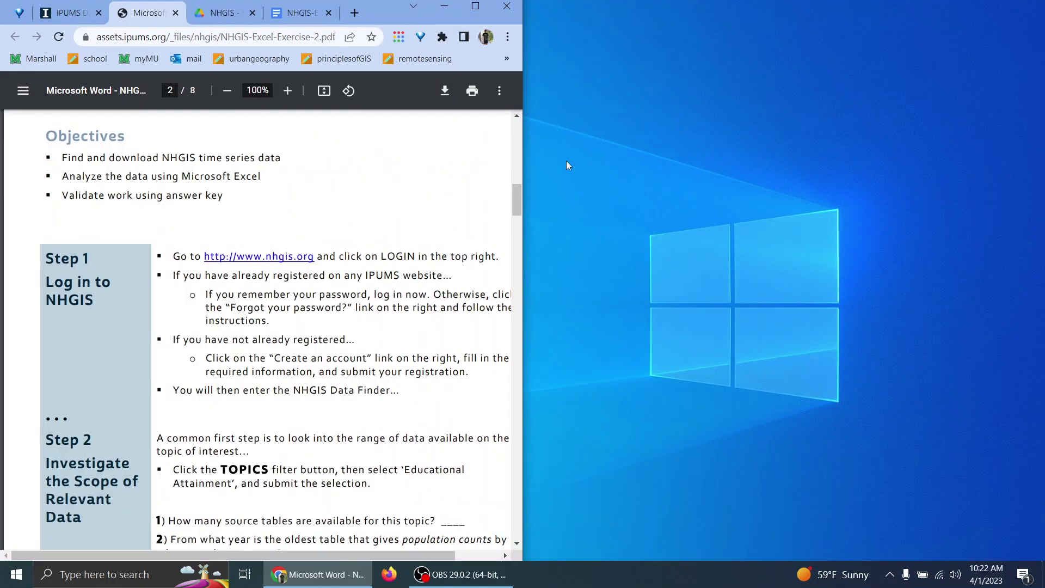
Open a new browser window on the right half and load nhgis.org
{"action": "key", "text": "ctrl+n"}
{"action": "key", "text": "super+Right"}
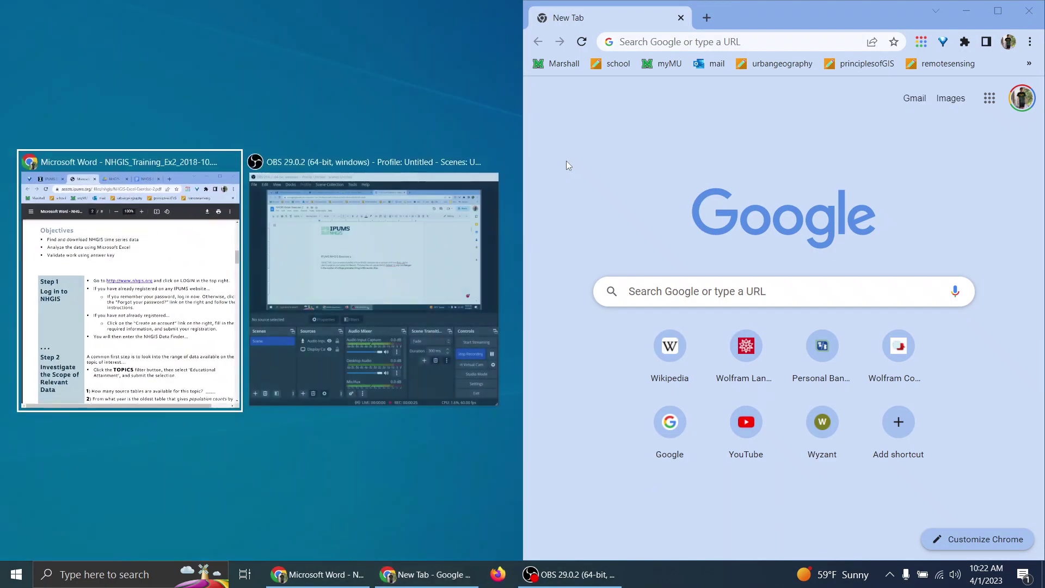
{"action": "key", "text": "Return"}
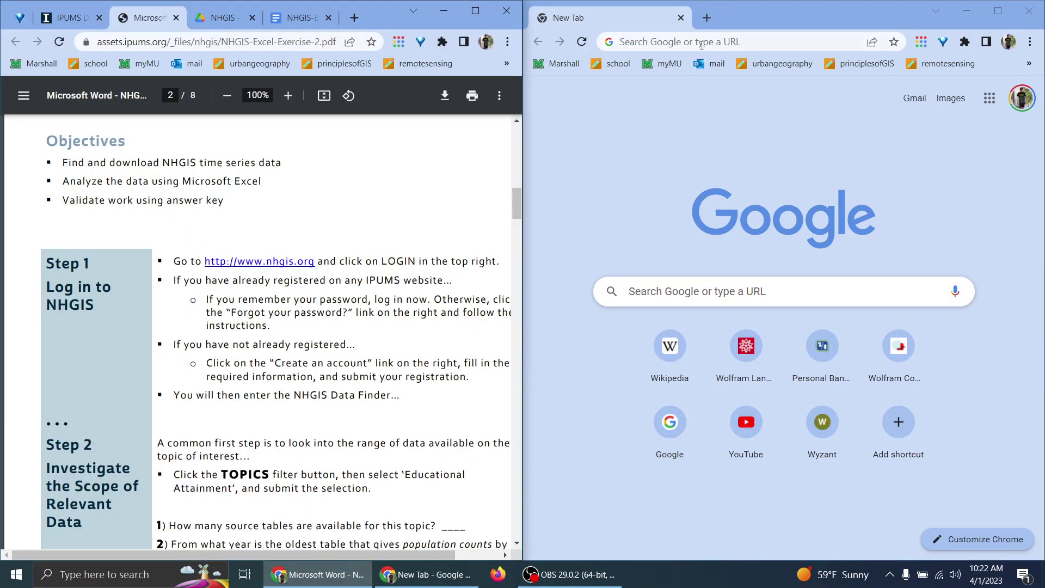
{"action": "left_click", "coordinate": [705, 37]}
{"action": "type", "text": "nh"}
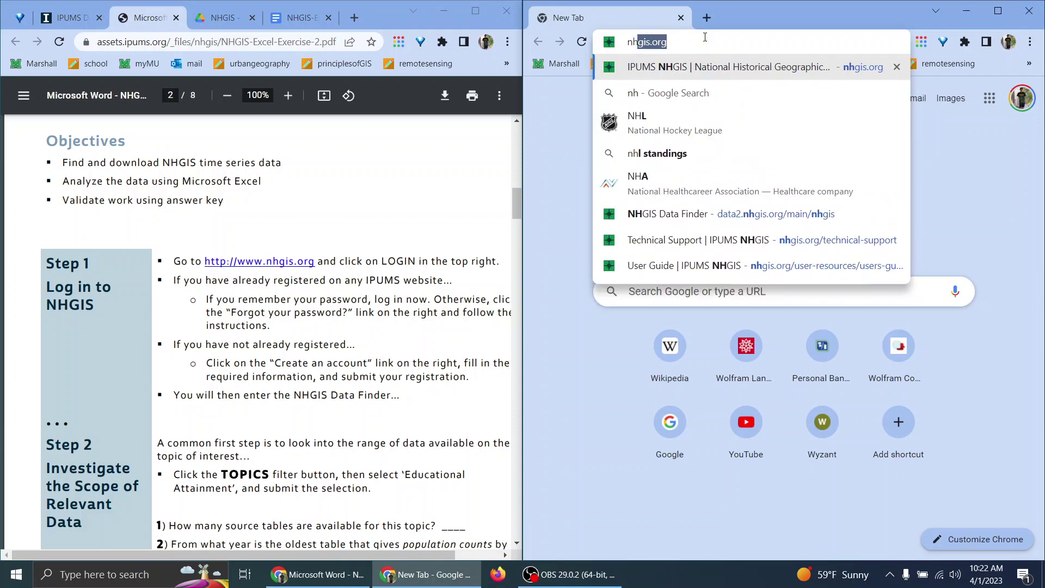
{"action": "key", "text": "Return"}
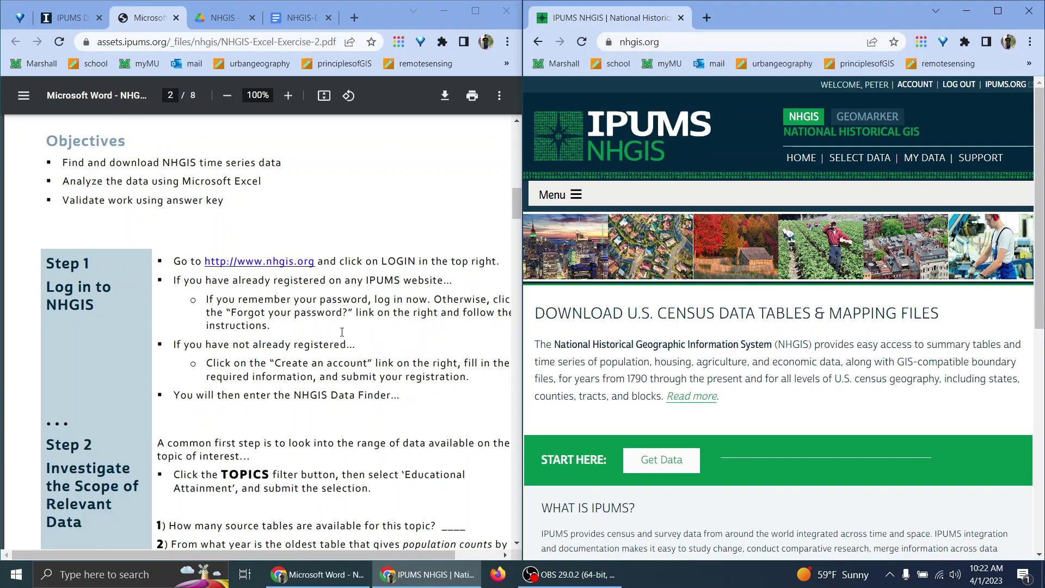
{"action": "scroll", "coordinate": [342, 331], "scroll_direction": "down", "scroll_amount": 1}
Log out of the IPUMS account and sign back in
{"action": "left_click", "coordinate": [270, 238]}
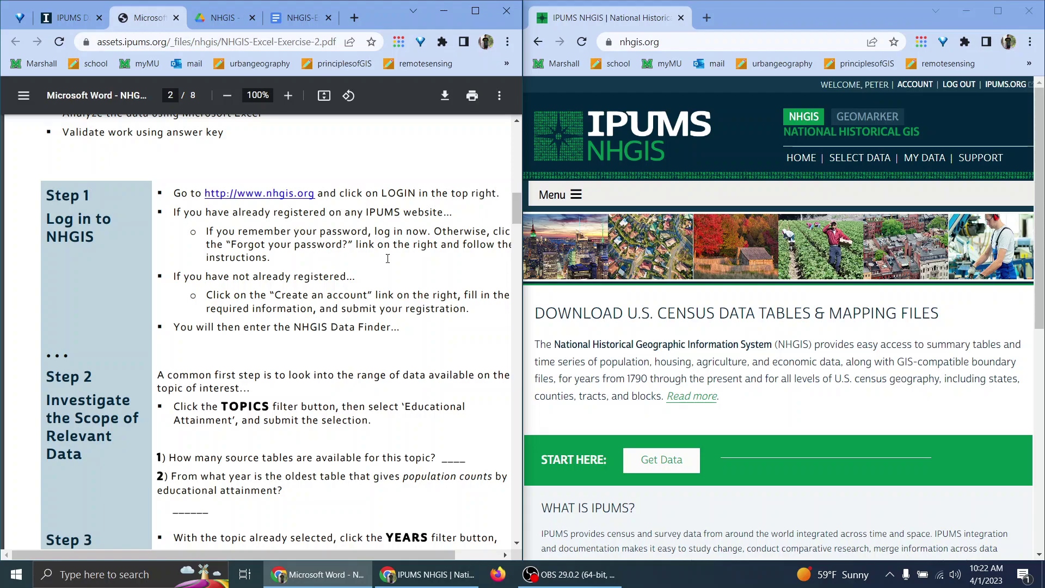
{"action": "left_click", "coordinate": [916, 85]}
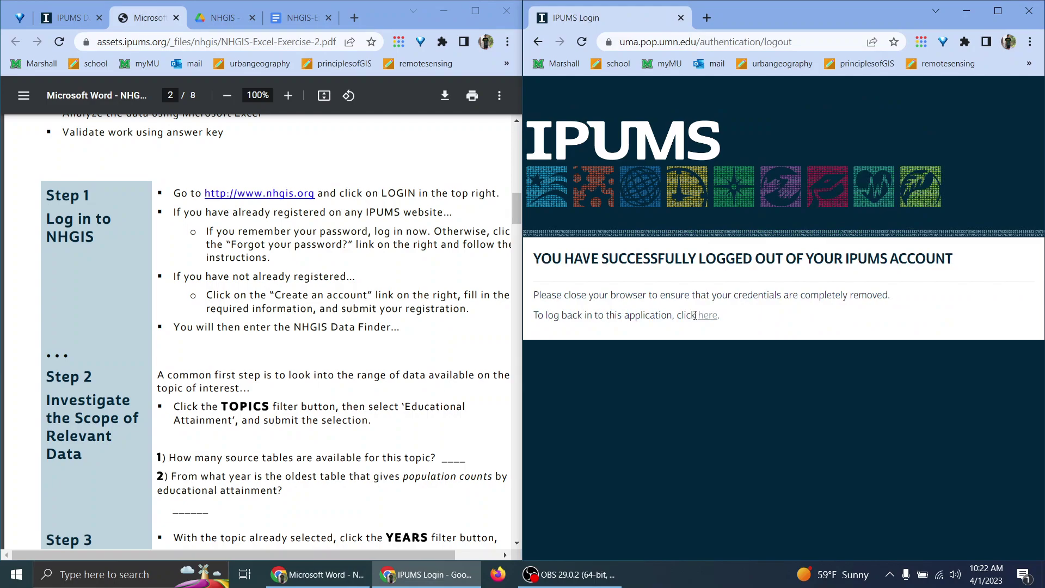
{"action": "left_click", "coordinate": [703, 316]}
{"action": "left_click", "coordinate": [578, 433]}
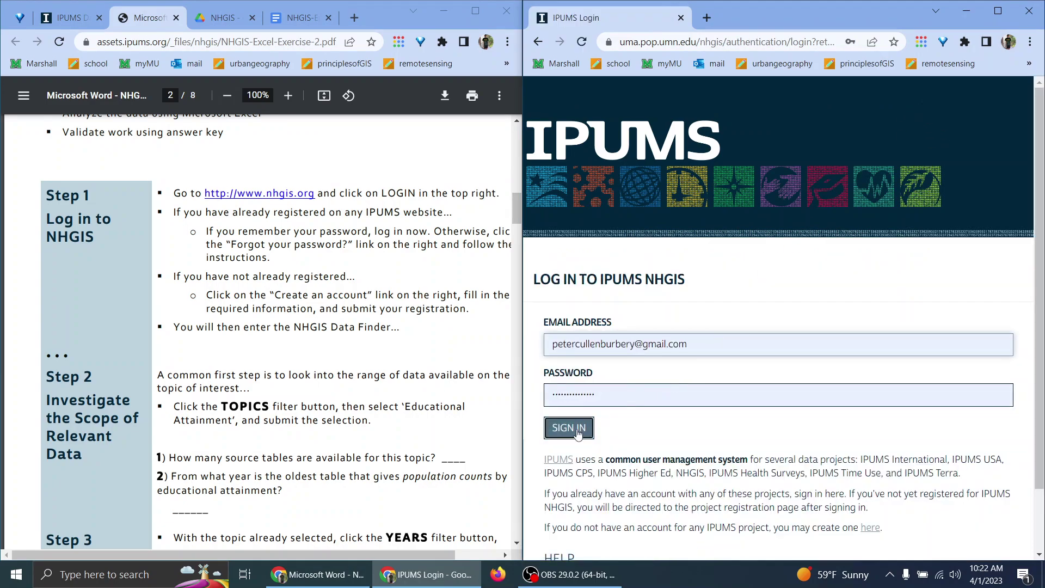
{"action": "left_click", "coordinate": [634, 175]}
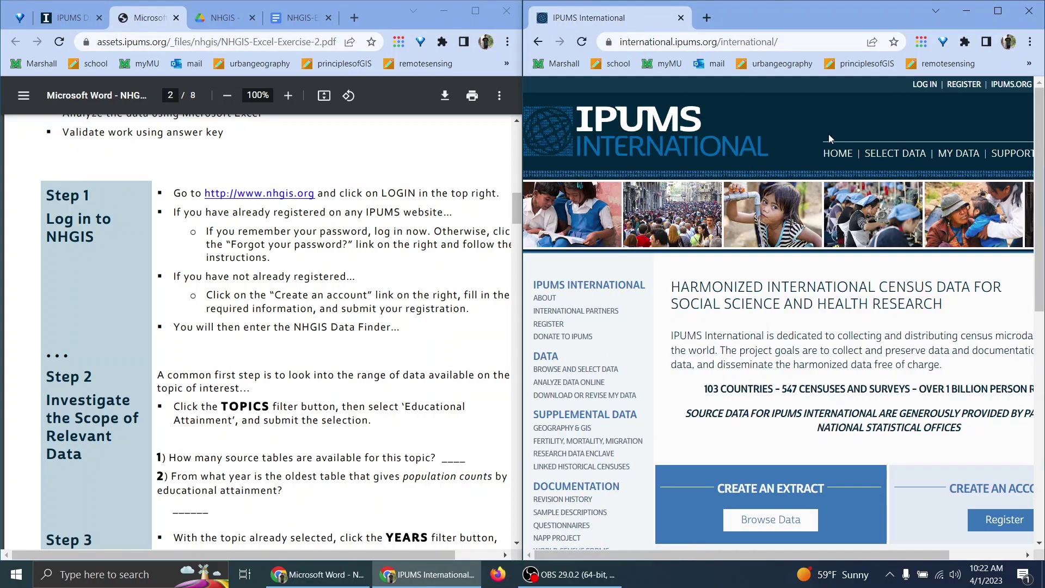
Return to nhgis.org and open the NHGIS Data Finder with Get Data
{"action": "left_click", "coordinate": [680, 42]}
{"action": "type", "text": "nhg"}
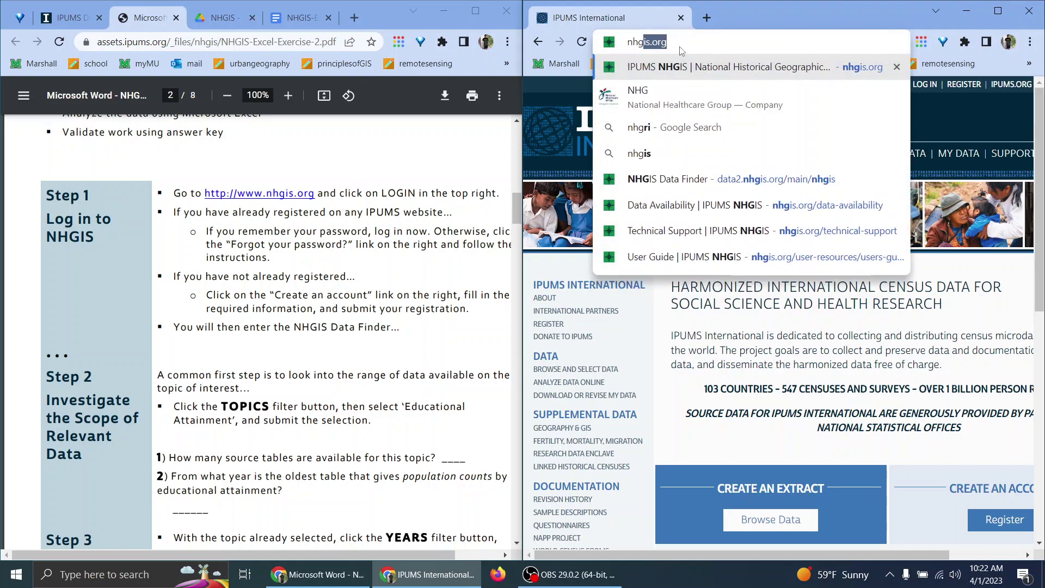
{"action": "key", "text": "Return"}
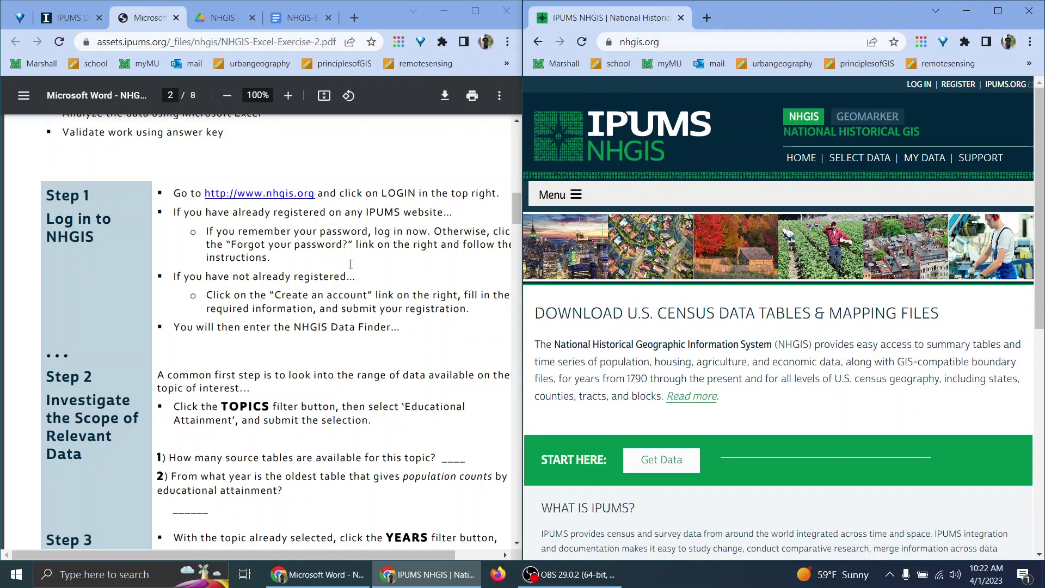
{"action": "scroll", "coordinate": [351, 264], "scroll_direction": "down", "scroll_amount": 2}
{"action": "scroll", "coordinate": [280, 221], "scroll_direction": "up", "scroll_amount": 1}
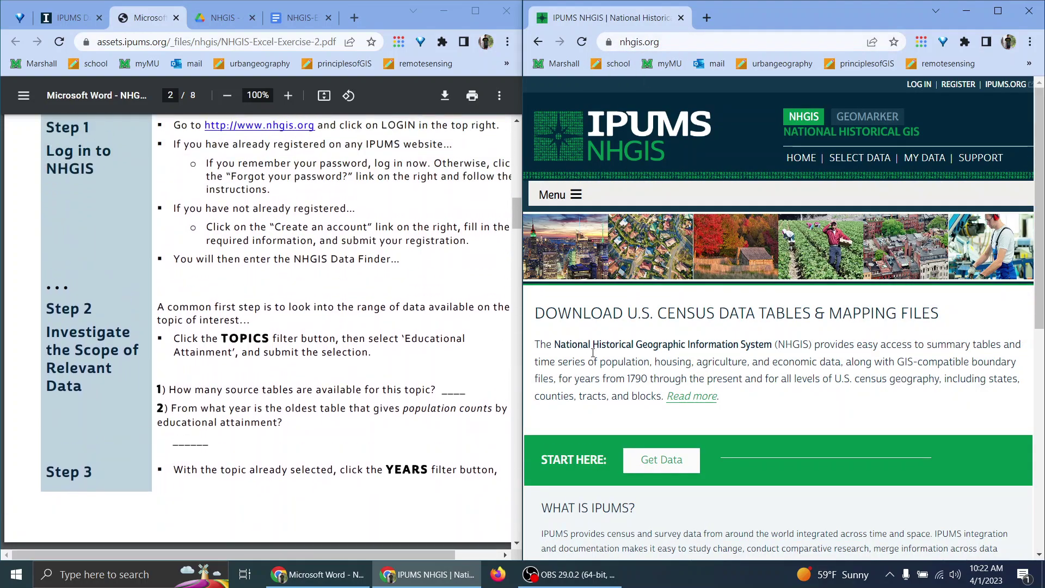
{"action": "left_click", "coordinate": [664, 460]}
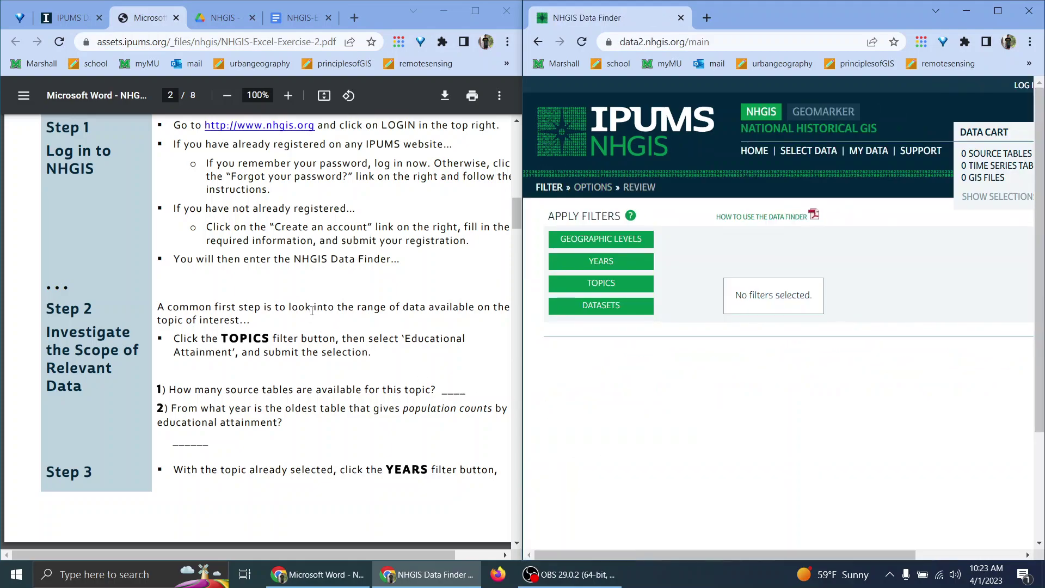
Filter the Data Finder by the Educational Attainment topic, leaving 1531 source tables
{"action": "scroll", "coordinate": [361, 305], "scroll_direction": "down", "scroll_amount": 1}
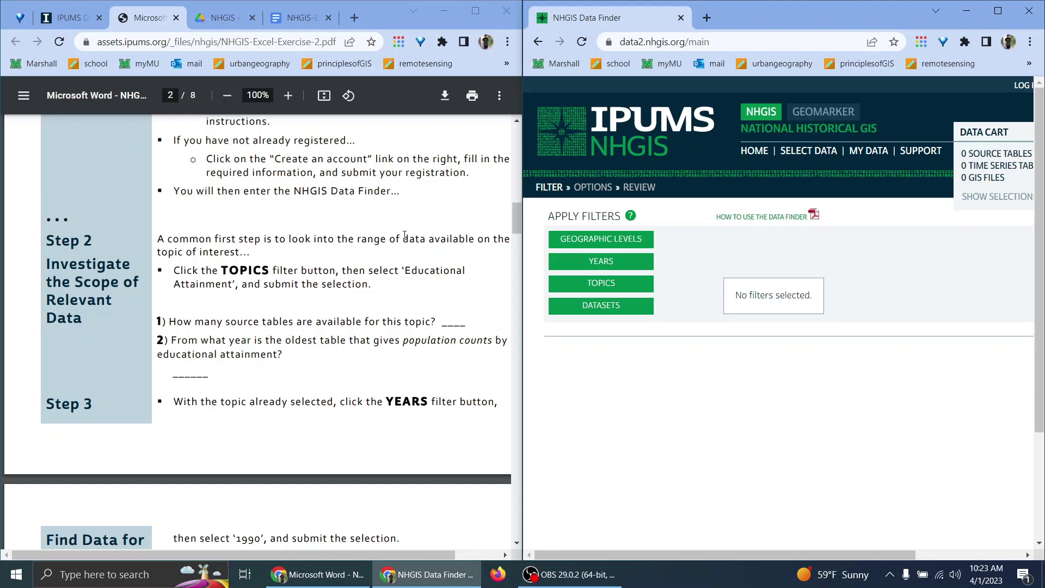
{"action": "left_click", "coordinate": [637, 281]}
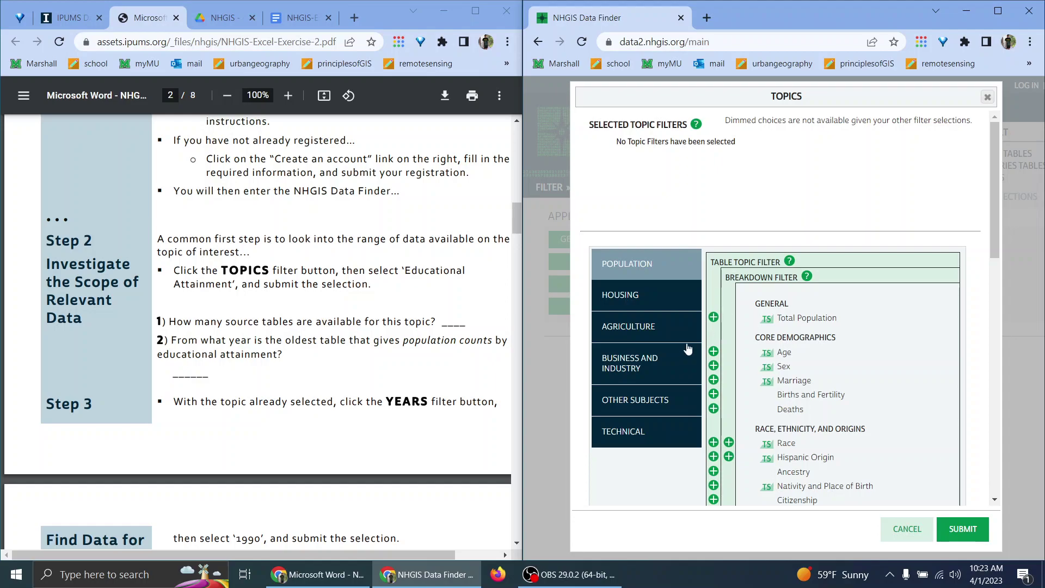
{"action": "scroll", "coordinate": [757, 335], "scroll_direction": "down", "scroll_amount": 1}
{"action": "scroll", "coordinate": [757, 335], "scroll_direction": "down", "scroll_amount": 5}
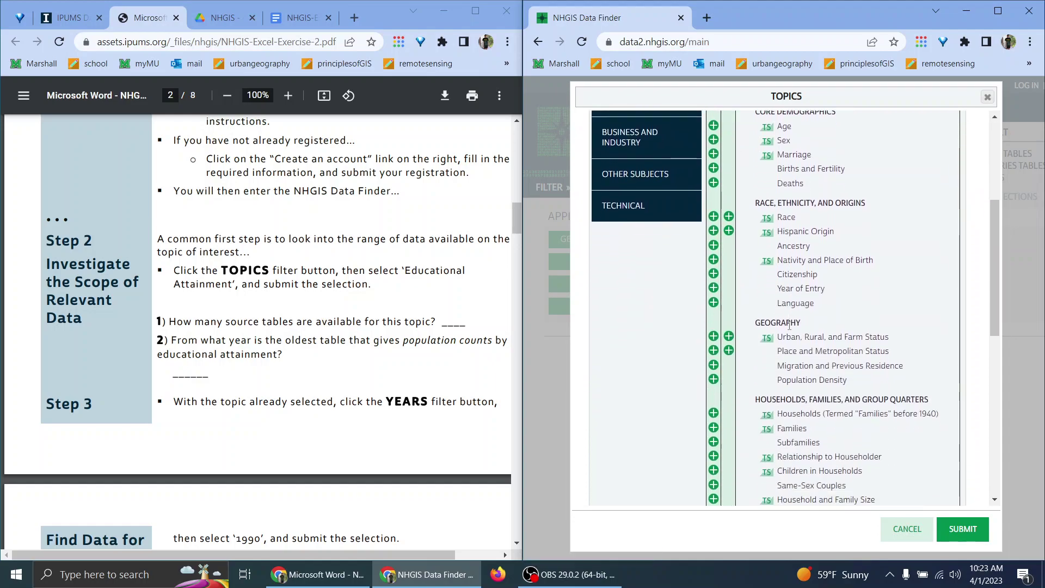
{"action": "scroll", "coordinate": [790, 325], "scroll_direction": "down", "scroll_amount": 2}
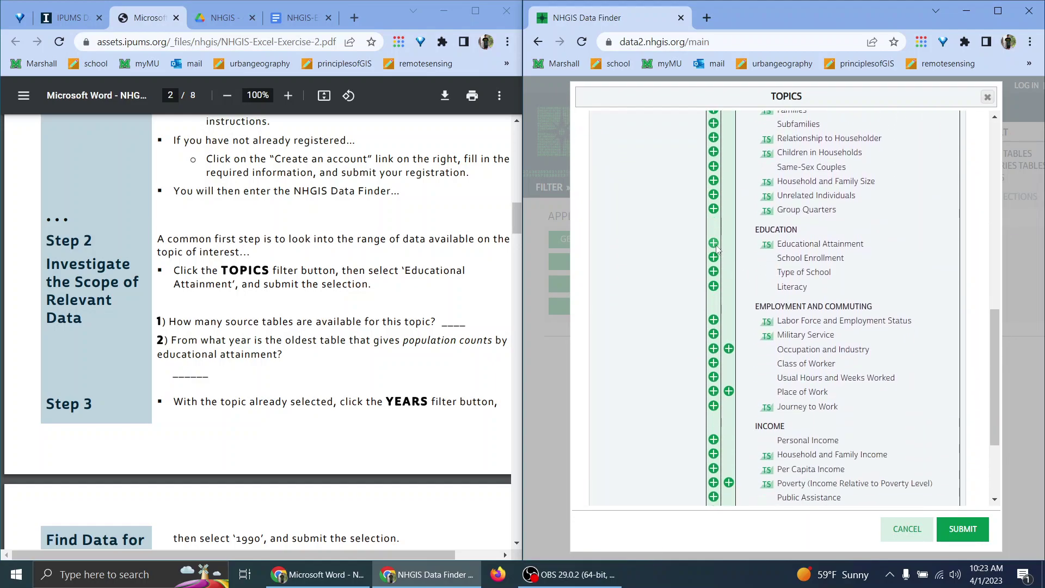
{"action": "left_click", "coordinate": [714, 243]}
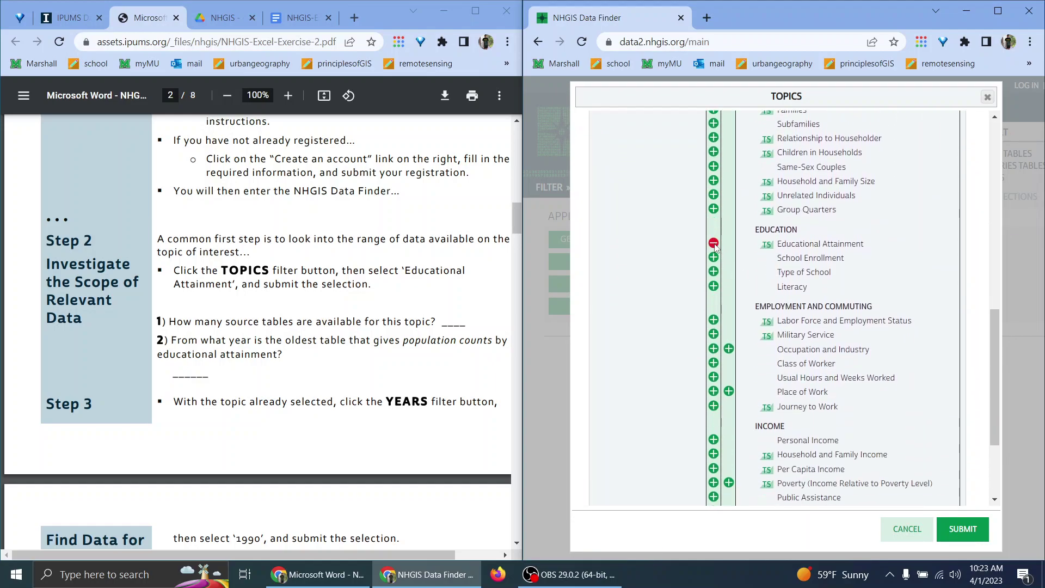
{"action": "left_click", "coordinate": [958, 531]}
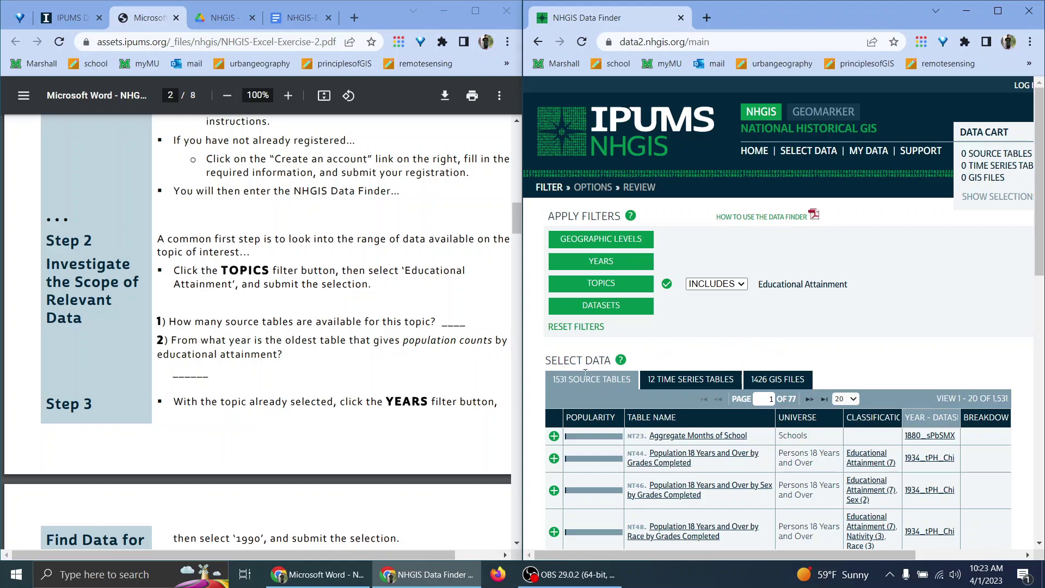
Answer question 1 in the Google Doc with 1531
{"action": "left_click", "coordinate": [295, 18]}
{"action": "scroll", "coordinate": [270, 274], "scroll_direction": "down", "scroll_amount": 10}
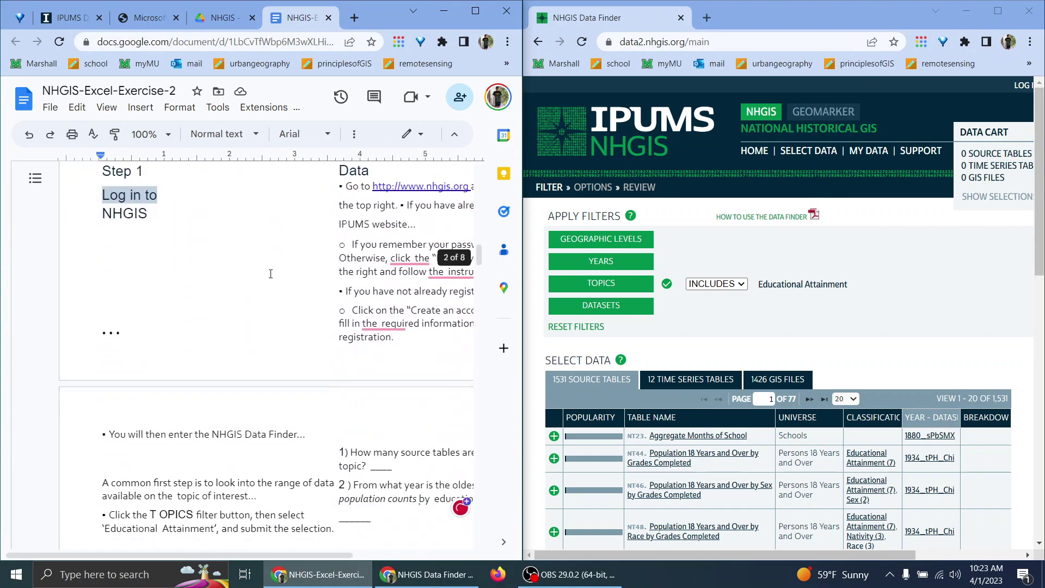
{"action": "scroll", "coordinate": [271, 273], "scroll_direction": "down", "scroll_amount": 7}
{"action": "scroll", "coordinate": [383, 272], "scroll_direction": "up", "scroll_amount": 4}
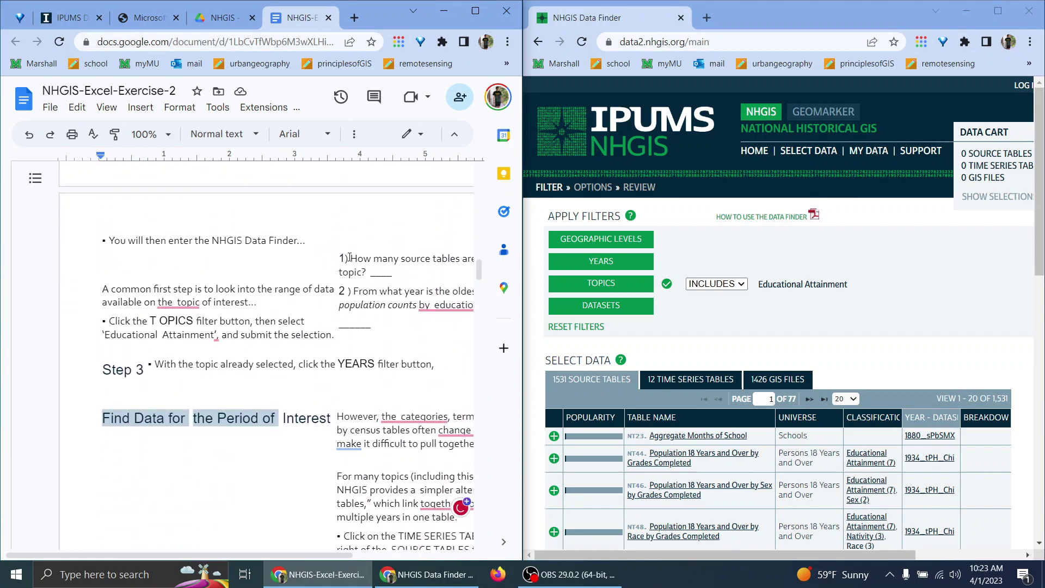
{"action": "left_click", "coordinate": [383, 271]}
{"action": "type", "text": "1531"}
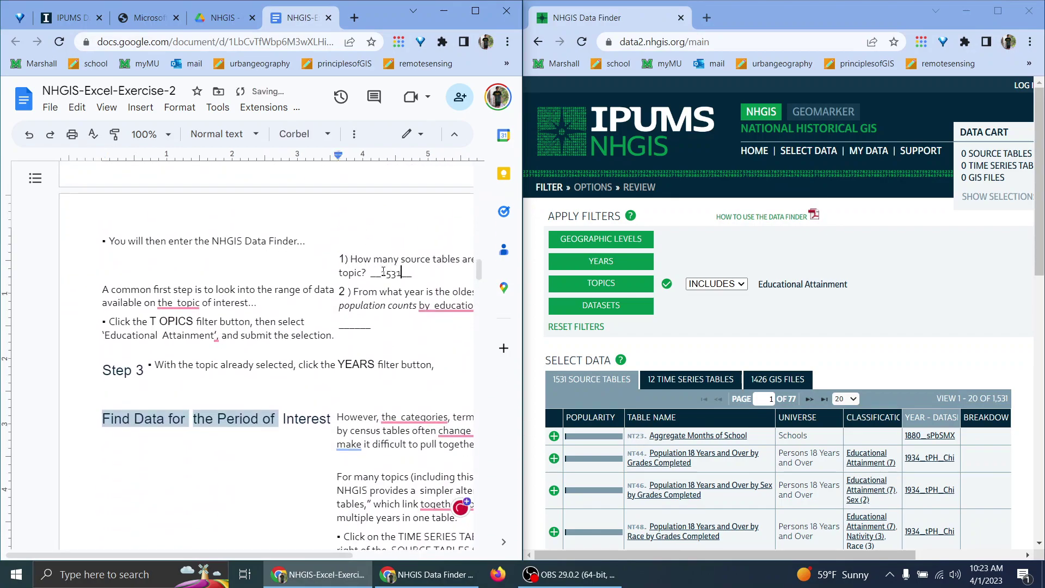
Check the available year choices in the Data Finder's Years filter without changing it
{"action": "left_click", "coordinate": [152, 17]}
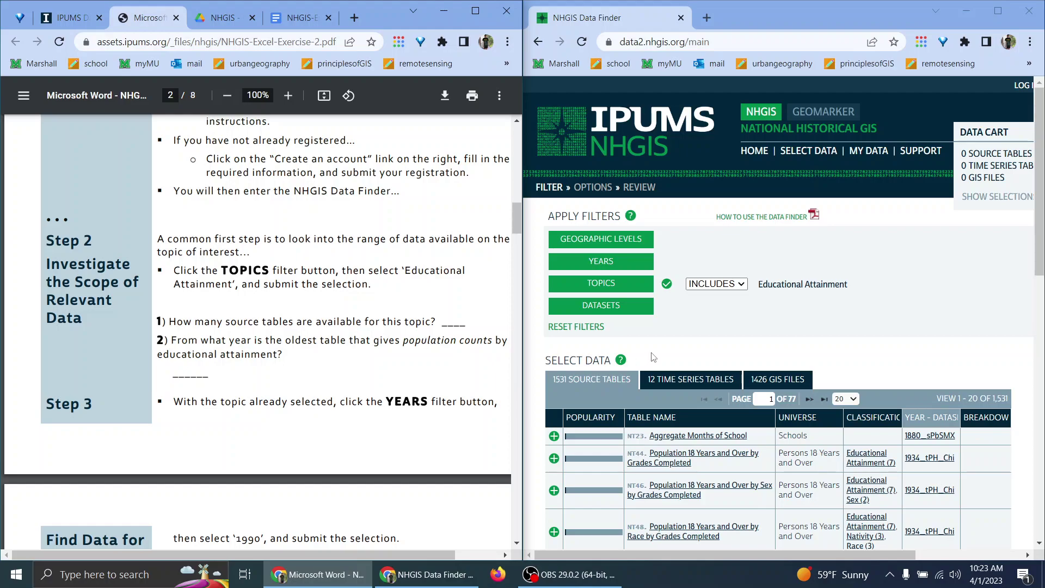
{"action": "scroll", "coordinate": [652, 342], "scroll_direction": "down", "scroll_amount": 1}
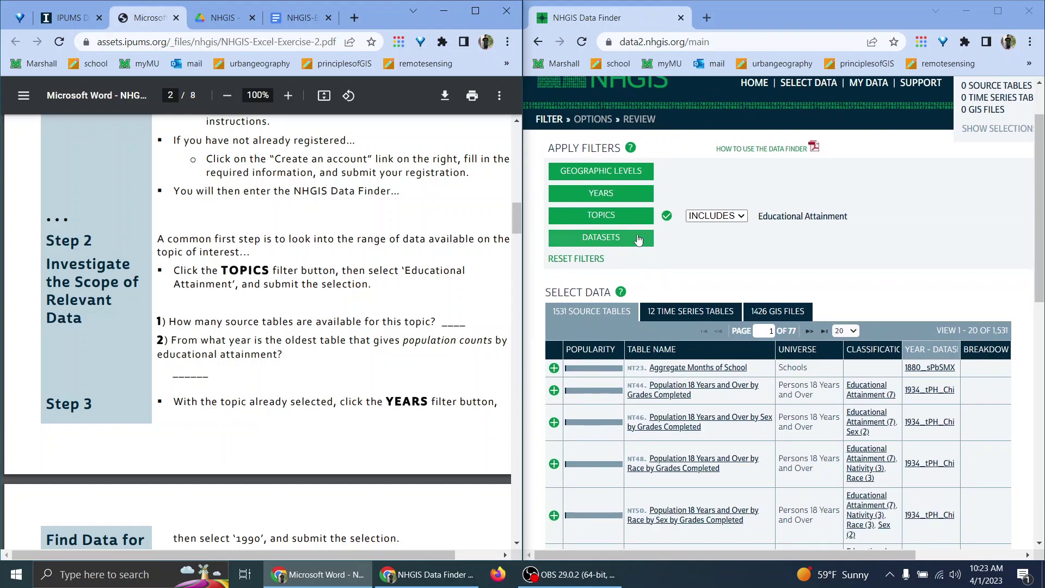
{"action": "left_click", "coordinate": [601, 194]}
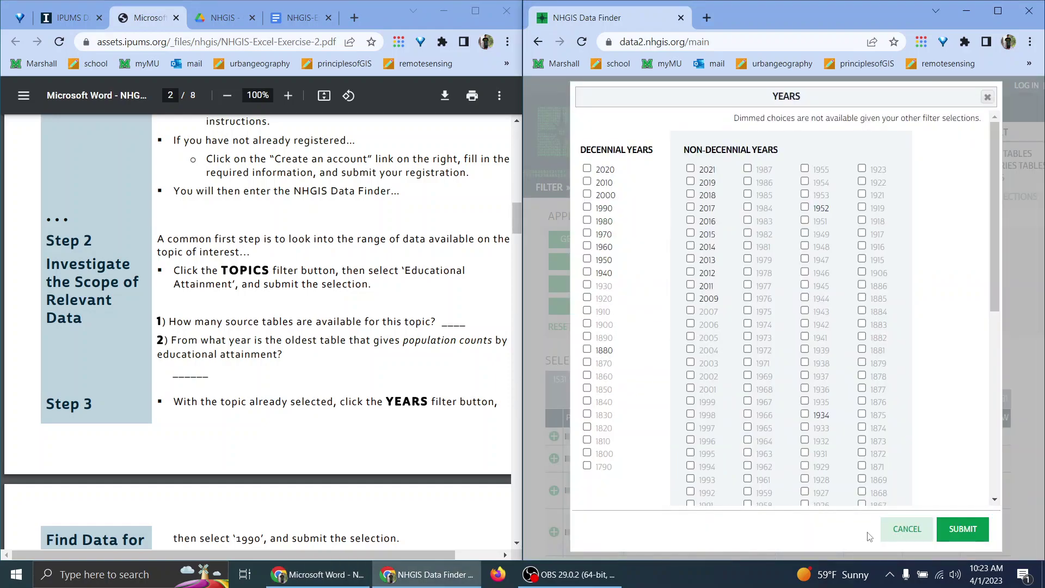
{"action": "left_click", "coordinate": [906, 529]}
Answer question 2 with 1880, then return to the exercise PDF
{"action": "left_click", "coordinate": [297, 17]}
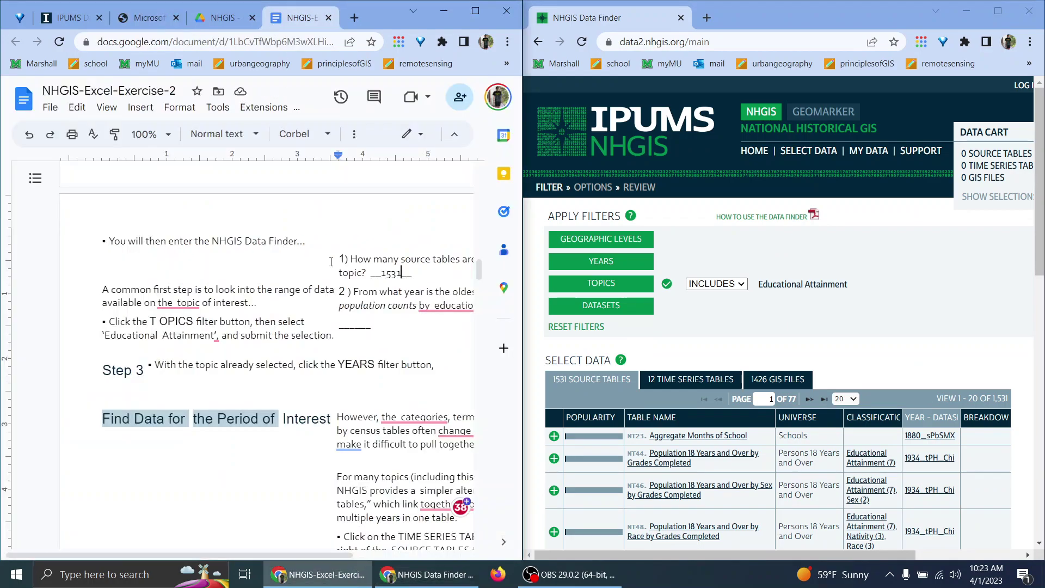
{"action": "left_click", "coordinate": [365, 325]}
{"action": "type", "text": "1880"}
{"action": "left_click", "coordinate": [218, 18]}
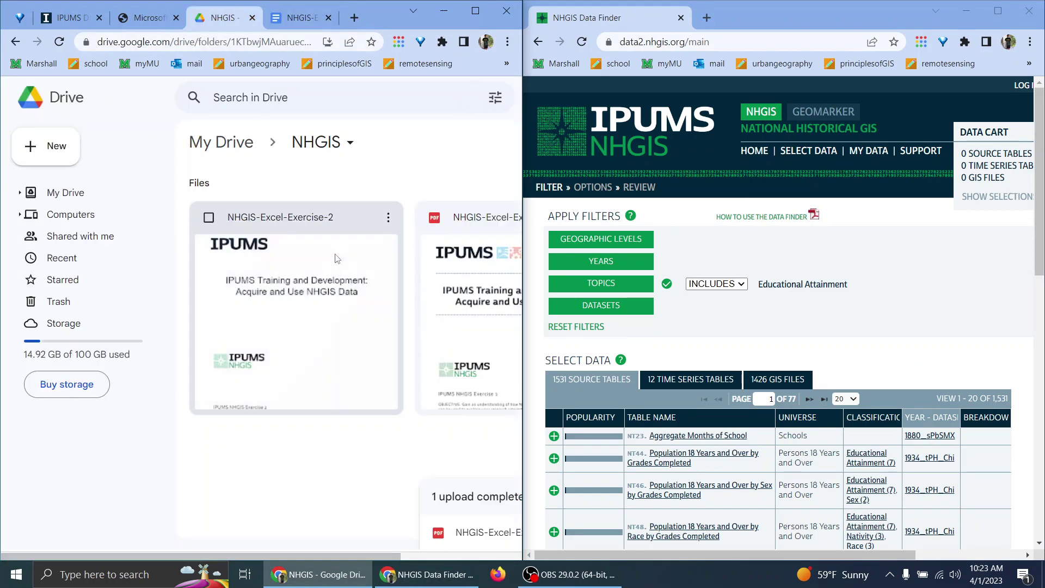
{"action": "left_click", "coordinate": [145, 18]}
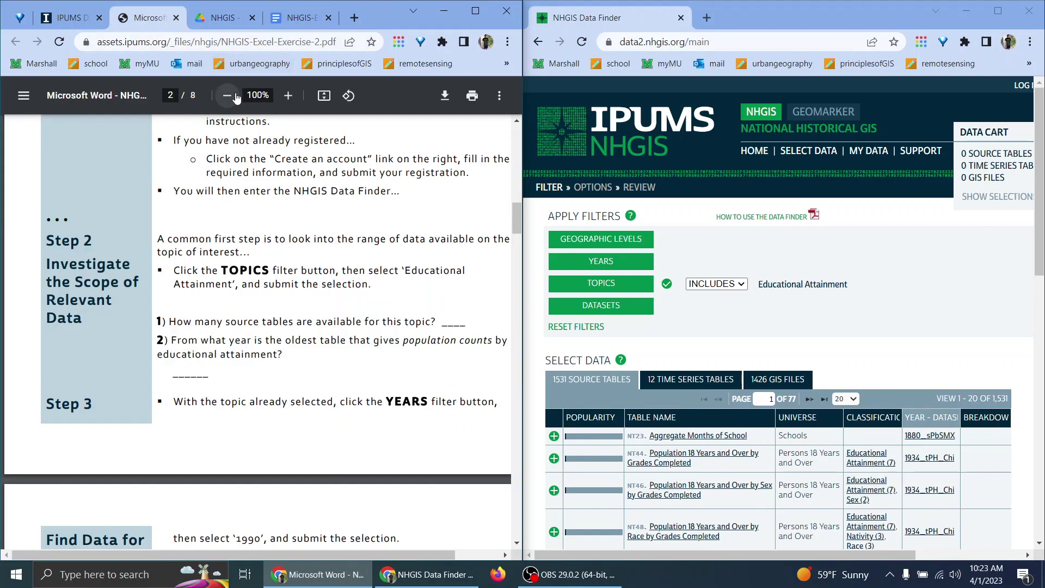
{"action": "scroll", "coordinate": [376, 248], "scroll_direction": "down", "scroll_amount": 2}
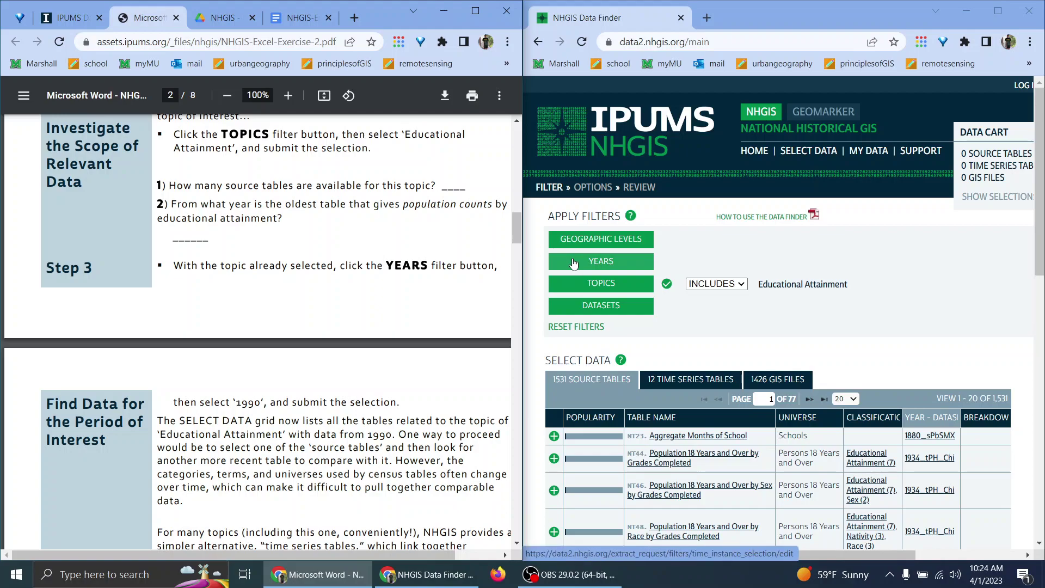
Add a 1990 Years filter, narrowing results to 47 source and 8 time series tables
{"action": "left_click", "coordinate": [574, 263]}
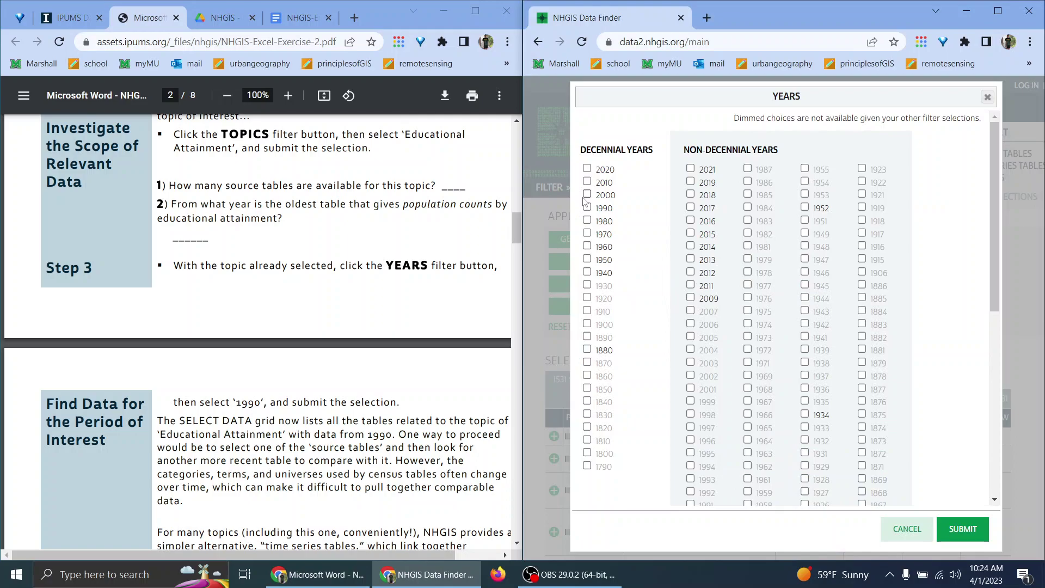
{"action": "left_click", "coordinate": [587, 207]}
{"action": "left_click", "coordinate": [959, 527]}
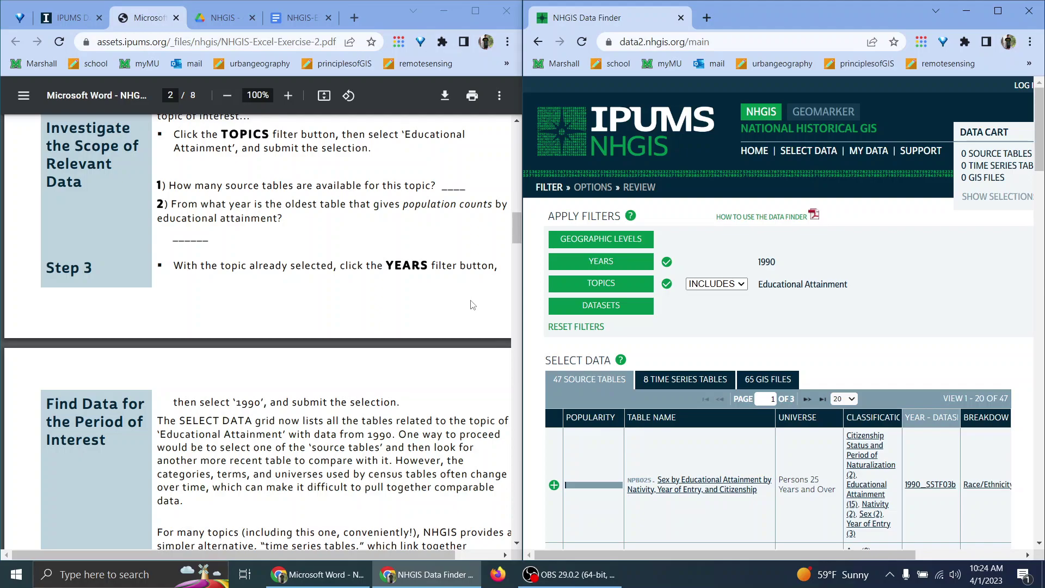
Scroll the PDF to the page 3 time series instructions and widen its window
{"action": "scroll", "coordinate": [471, 302], "scroll_direction": "down", "scroll_amount": 1}
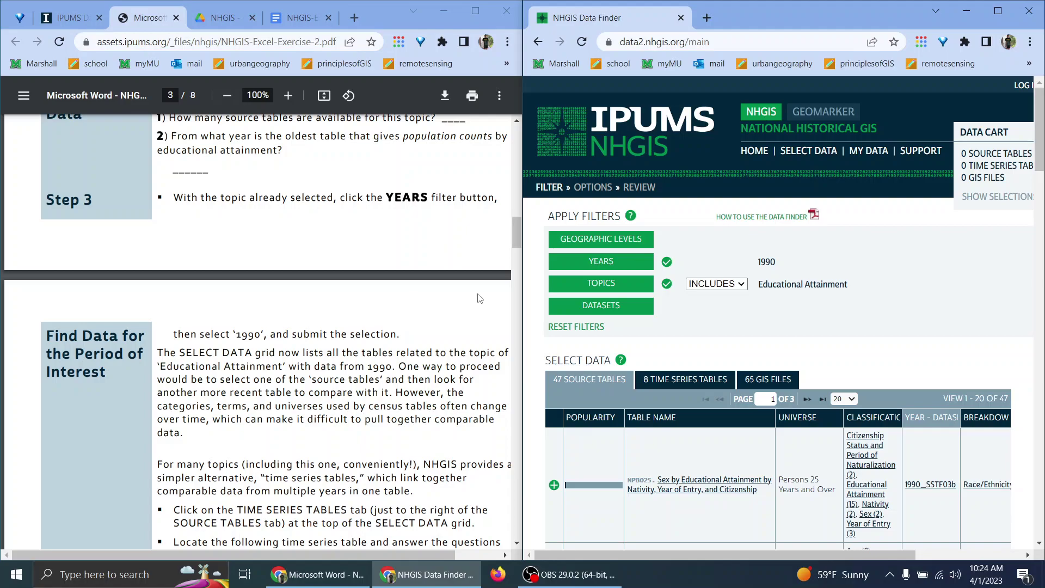
{"action": "scroll", "coordinate": [471, 298], "scroll_direction": "down", "scroll_amount": 1}
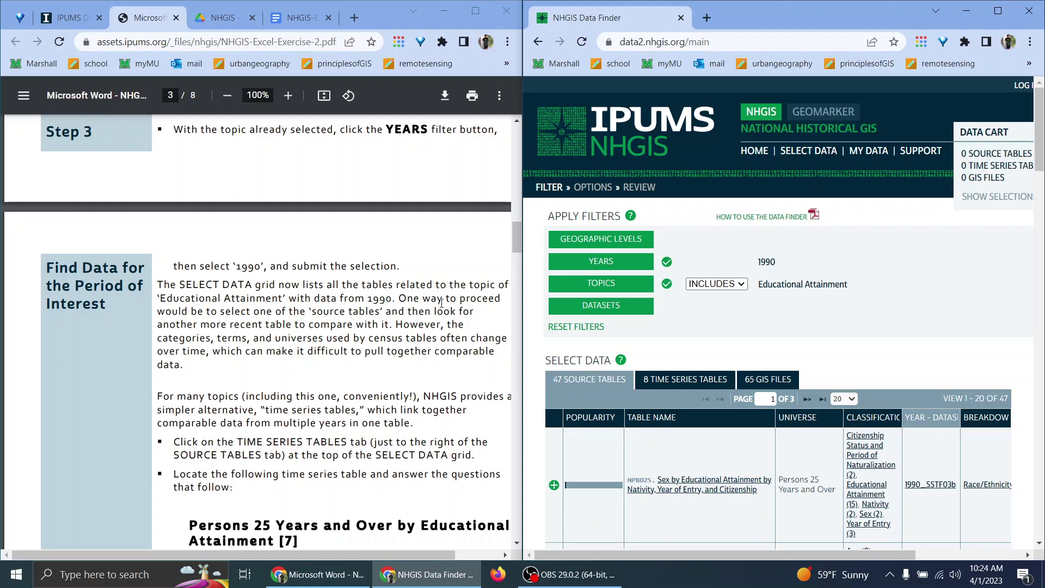
{"action": "scroll", "coordinate": [442, 303], "scroll_direction": "down", "scroll_amount": 2}
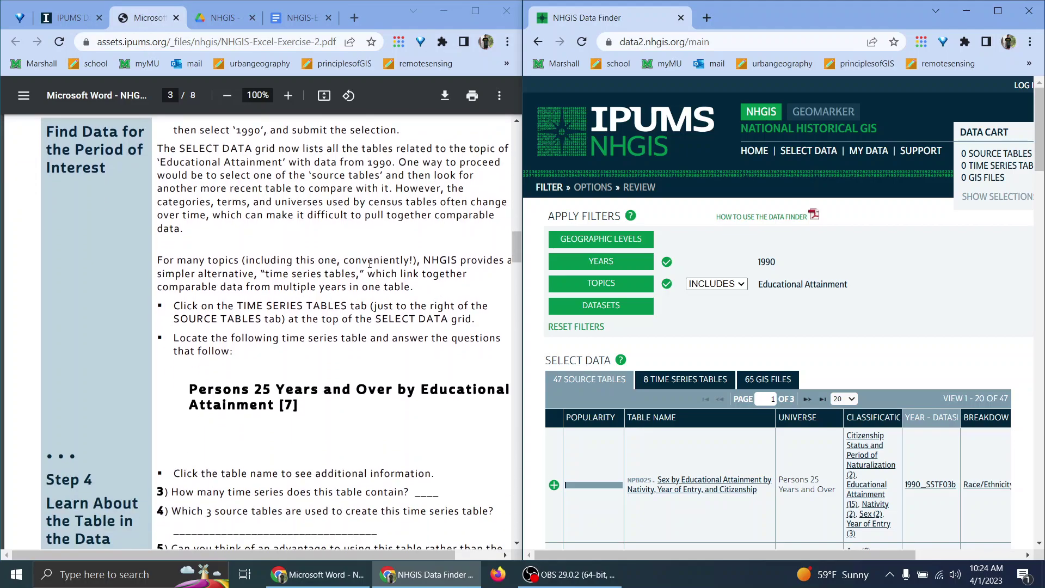
{"action": "left_click_drag", "start_coordinate": [522, 276], "coordinate": [545, 273]}
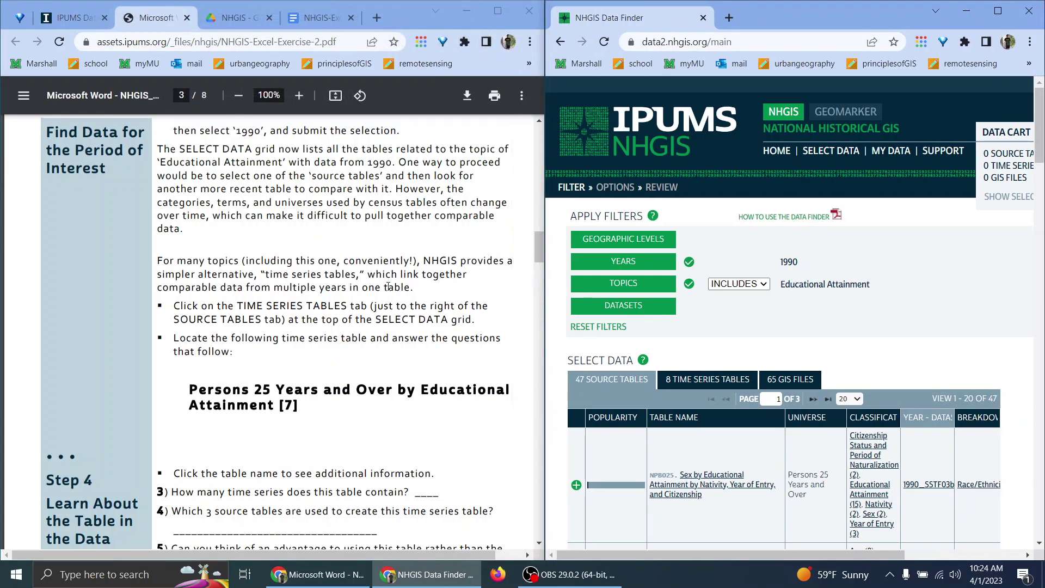
{"action": "left_click_drag", "start_coordinate": [407, 290], "coordinate": [354, 286]}
{"action": "left_click", "coordinate": [360, 285]}
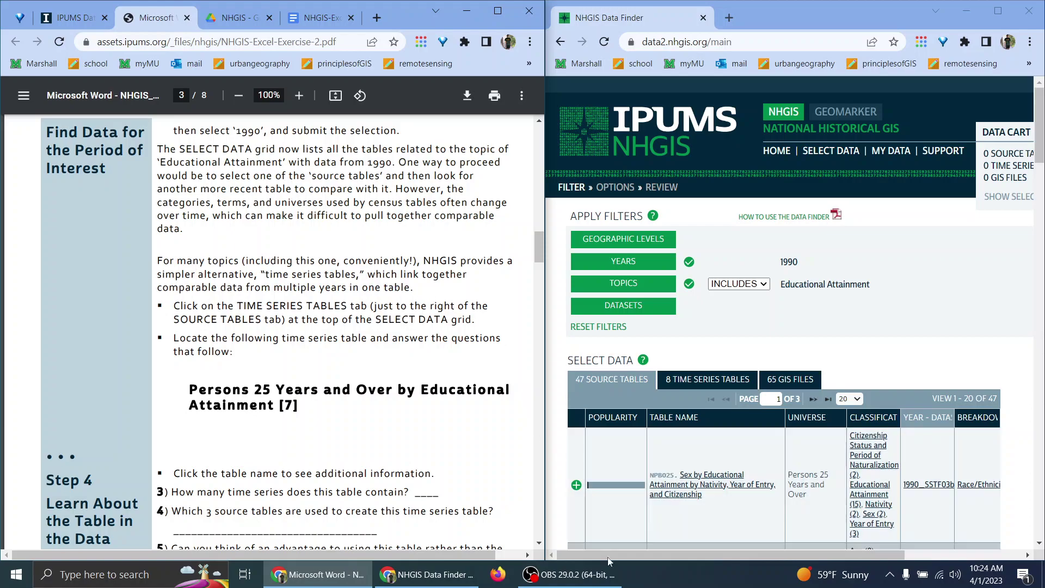
{"action": "left_click", "coordinate": [569, 574]}
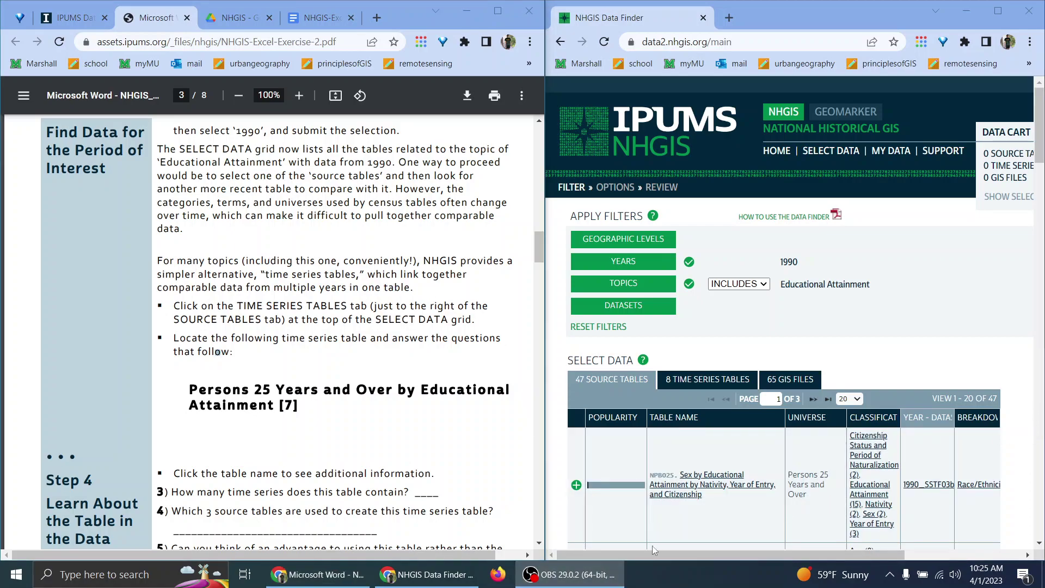
List the 8 time series tables and scroll to Persons 25 Years and Over by Educational Attainment [7]
{"action": "left_click", "coordinate": [318, 575]}
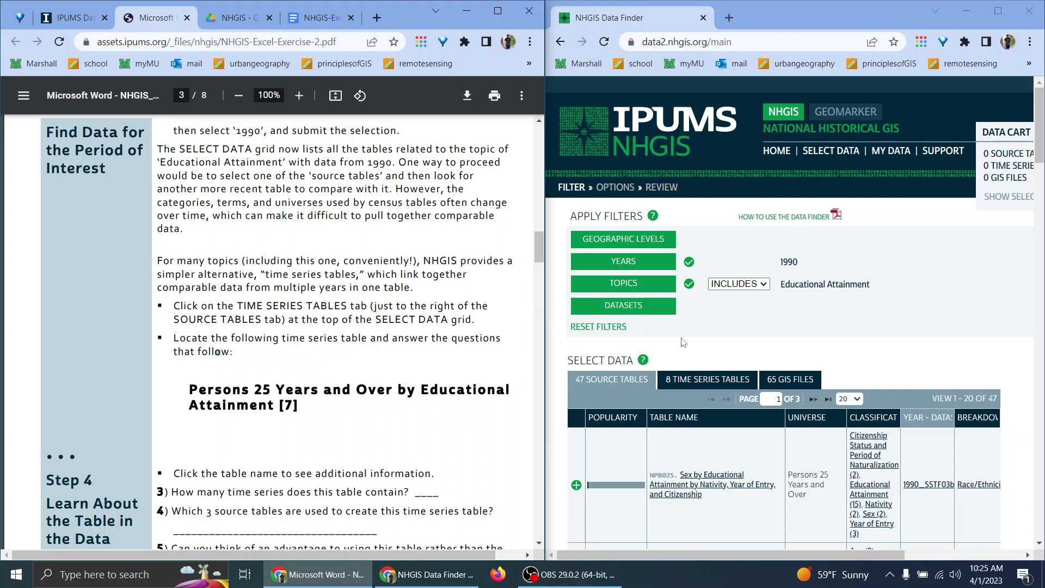
{"action": "scroll", "coordinate": [675, 347], "scroll_direction": "down", "scroll_amount": 1}
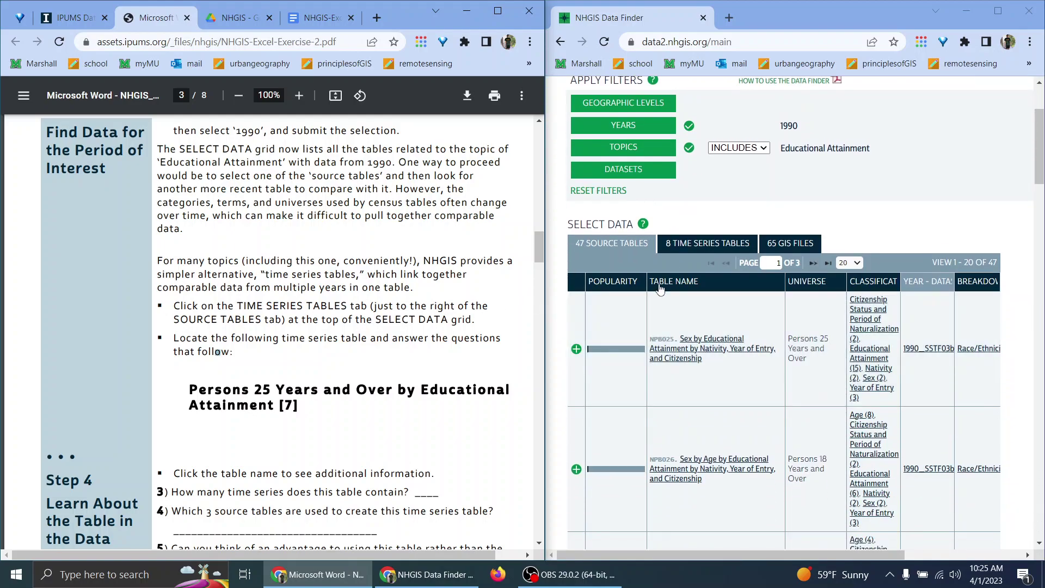
{"action": "scroll", "coordinate": [626, 273], "scroll_direction": "up", "scroll_amount": 1}
{"action": "left_click", "coordinate": [708, 311]}
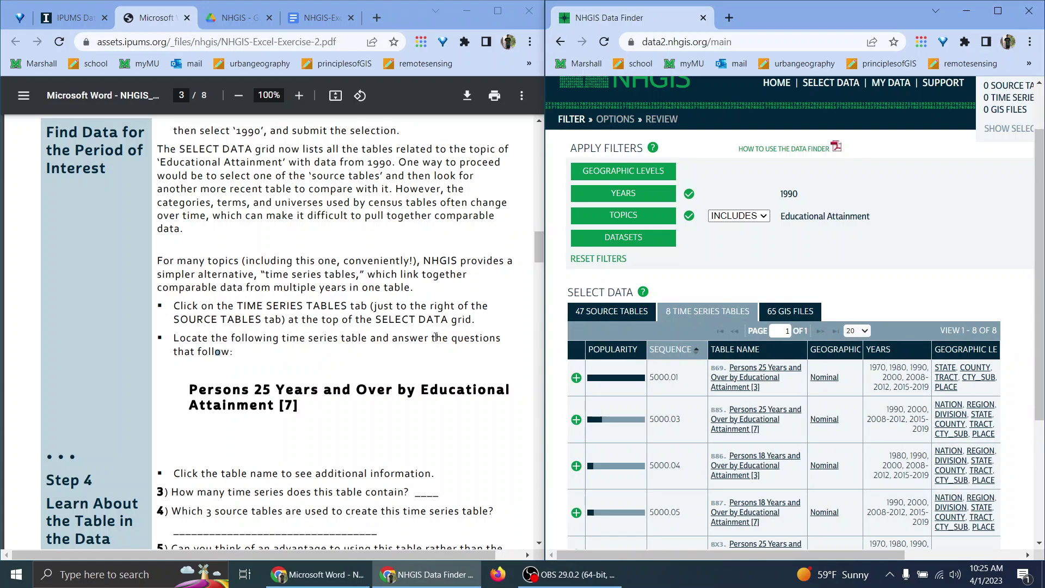
{"action": "scroll", "coordinate": [398, 332], "scroll_direction": "down", "scroll_amount": 4}
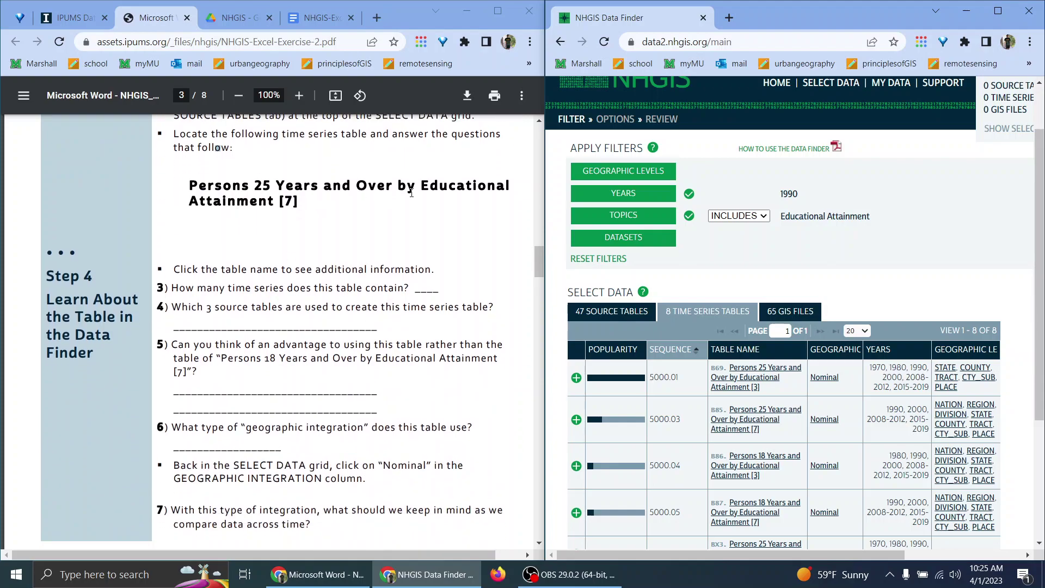
{"action": "scroll", "coordinate": [717, 303], "scroll_direction": "down", "scroll_amount": 2}
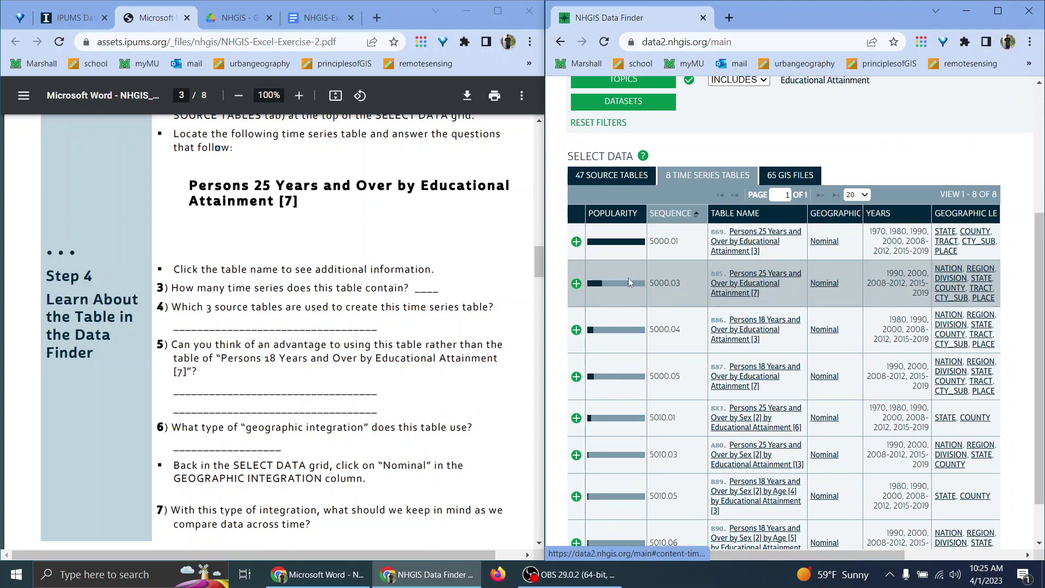
Open the B85 table details and review its seven time series and four data sources
{"action": "left_click", "coordinate": [775, 289]}
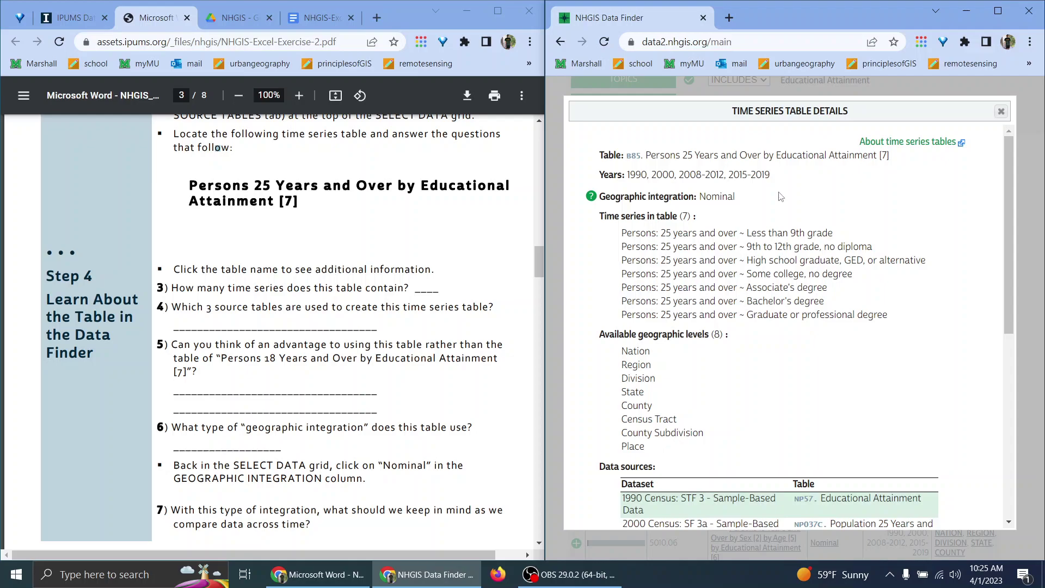
{"action": "left_click", "coordinate": [303, 20]}
{"action": "scroll", "coordinate": [364, 318], "scroll_direction": "down", "scroll_amount": 10}
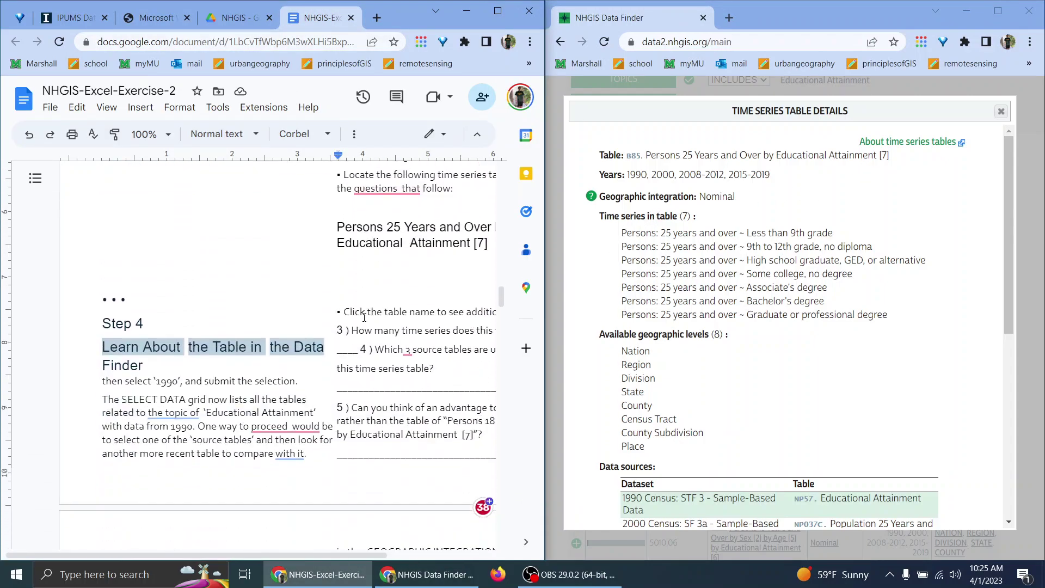
{"action": "left_click", "coordinate": [382, 240]}
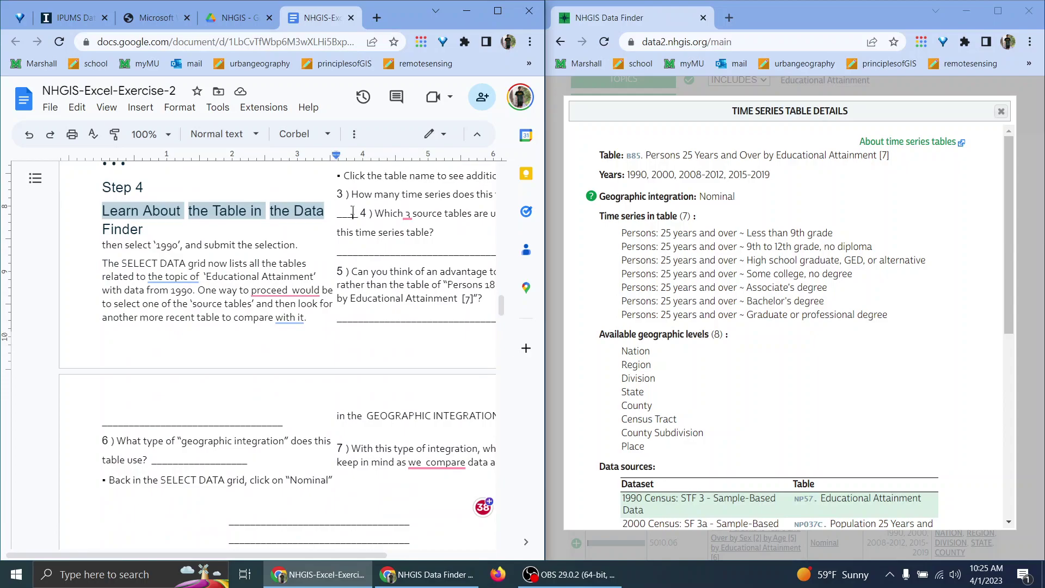
{"action": "left_click", "coordinate": [157, 18]}
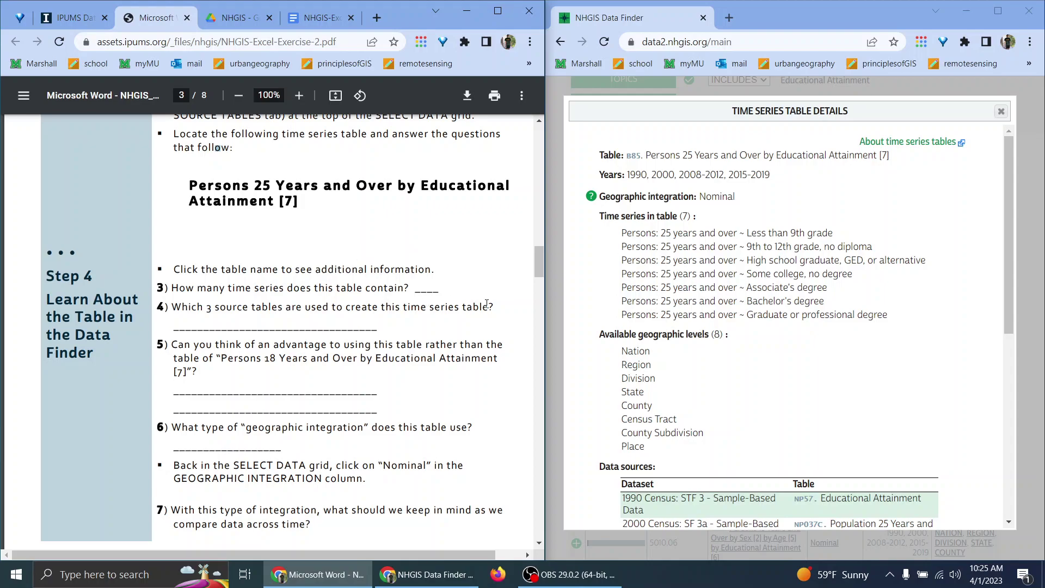
{"action": "scroll", "coordinate": [702, 246], "scroll_direction": "down", "scroll_amount": 3}
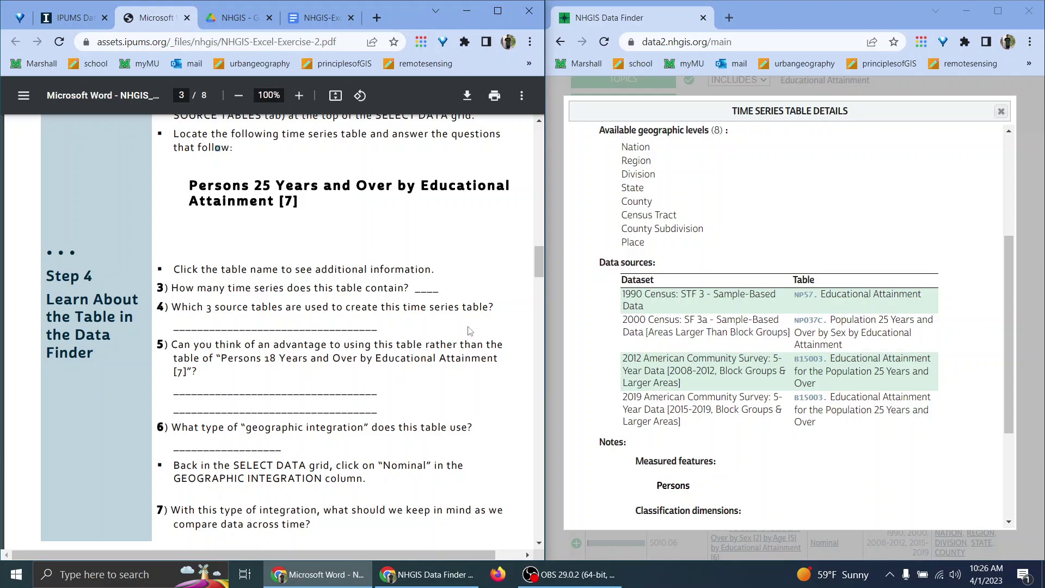
Copy the 1990 source table name NP57 into question 4's answer line
{"action": "left_click", "coordinate": [310, 20]}
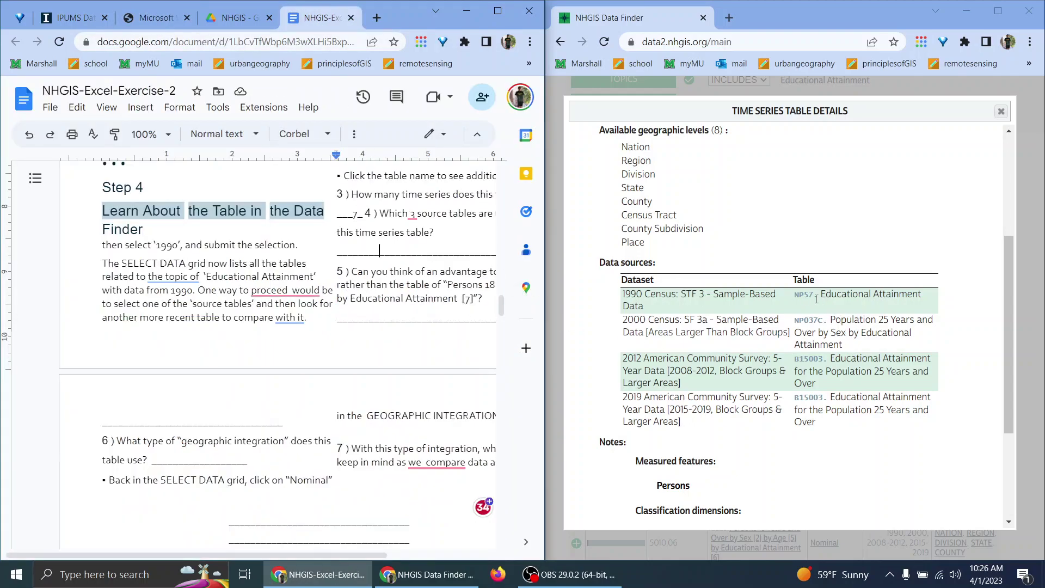
{"action": "left_click_drag", "start_coordinate": [796, 294], "coordinate": [922, 294]}
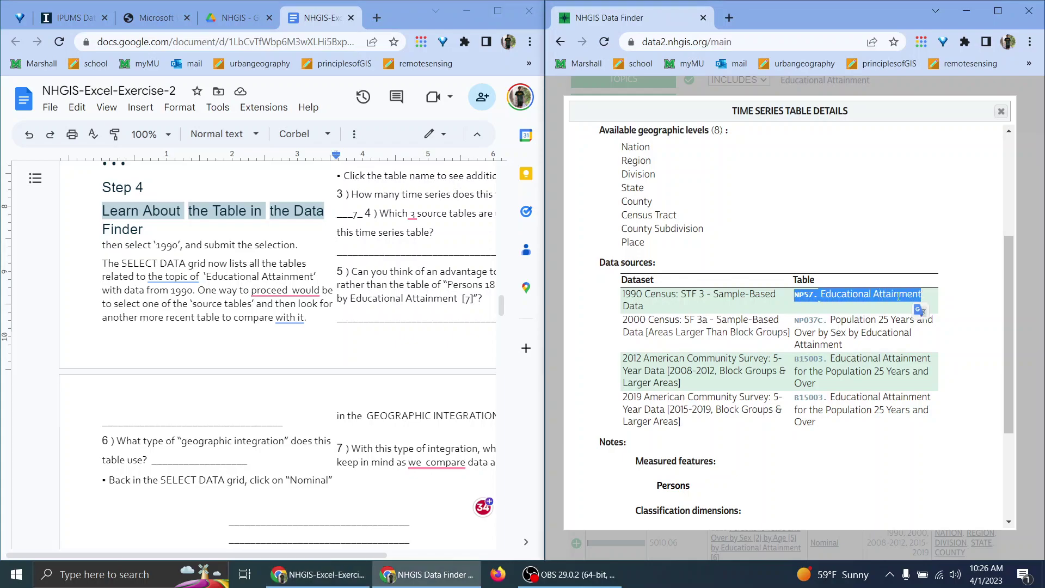
{"action": "left_click", "coordinate": [393, 254]}
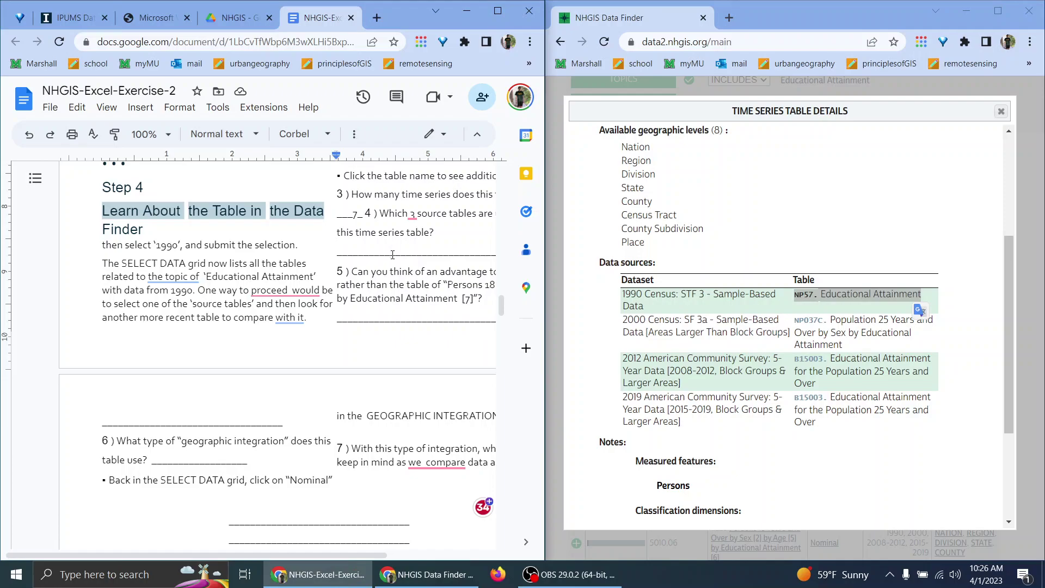
{"action": "left_click", "coordinate": [816, 293]}
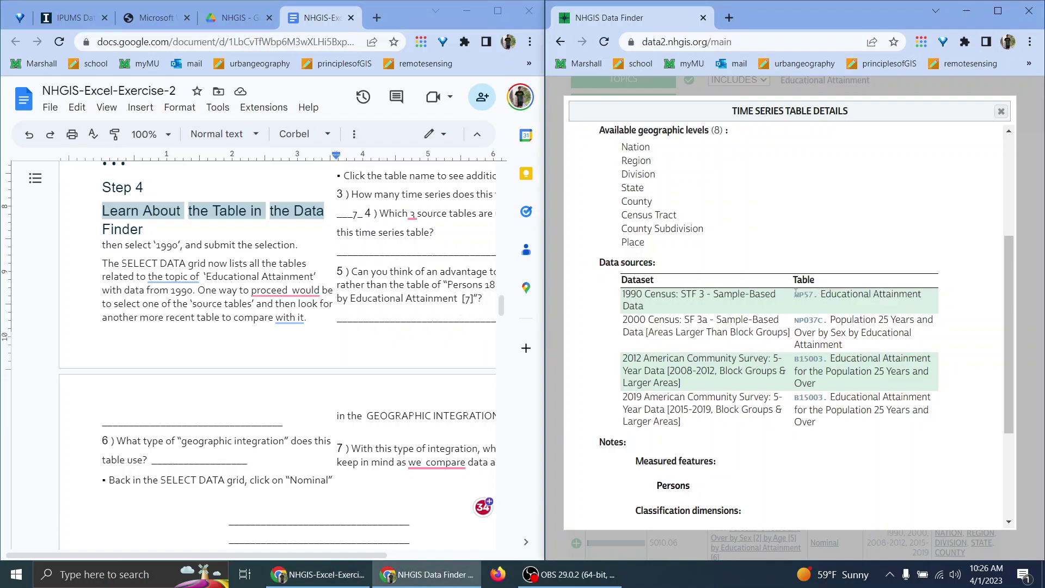
{"action": "left_click_drag", "start_coordinate": [796, 294], "coordinate": [922, 295]}
{"action": "key", "text": "ctrl+c"}
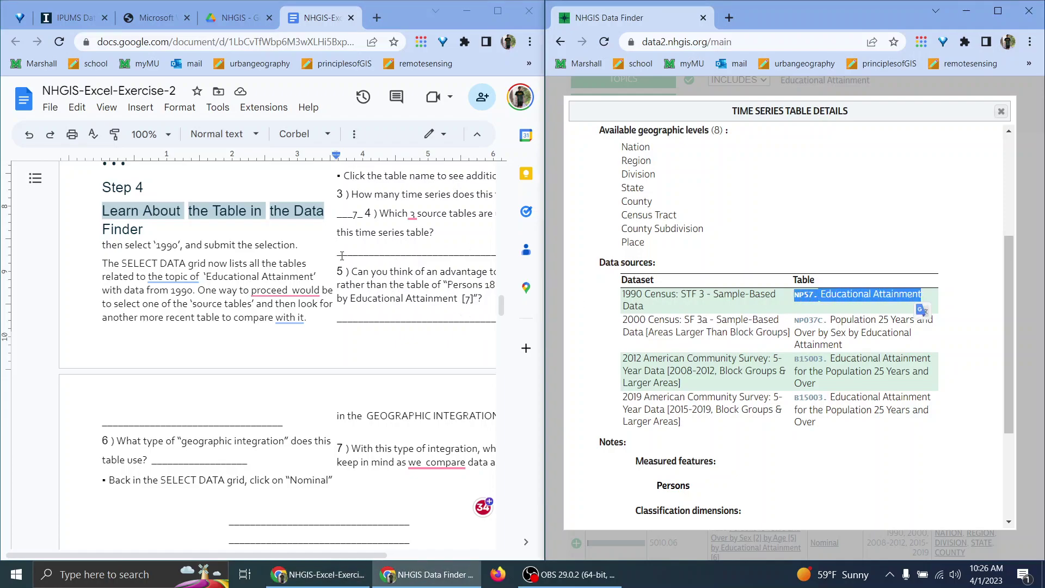
{"action": "left_click", "coordinate": [342, 253]}
{"action": "key", "text": "super+v"}
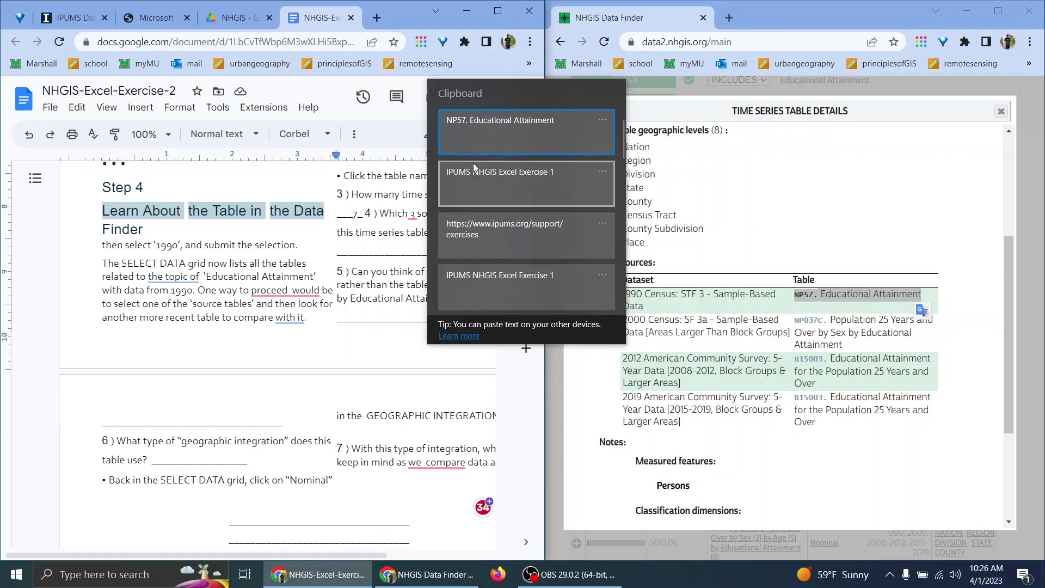
{"action": "key", "text": "Escape"}
{"action": "left_click", "coordinate": [486, 16]}
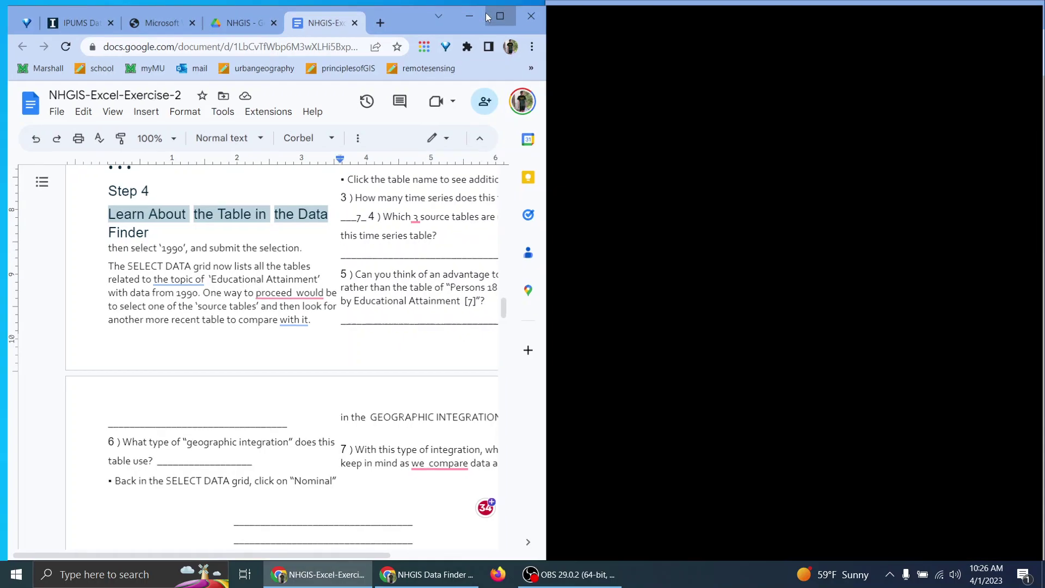
{"action": "left_click", "coordinate": [566, 246]}
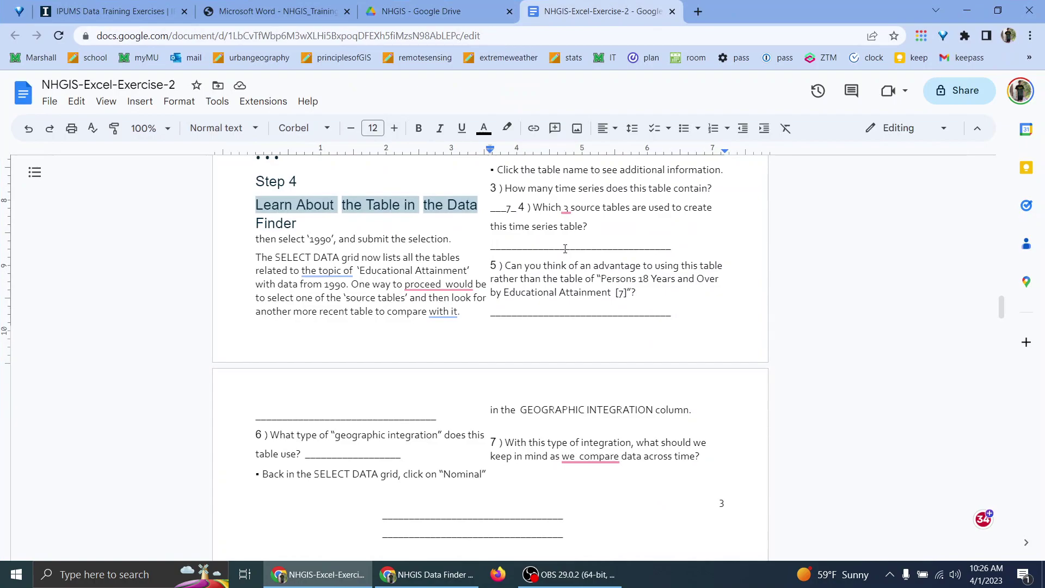
{"action": "right_click", "coordinate": [565, 249]}
{"action": "left_click", "coordinate": [611, 263]}
{"action": "key", "text": "ctrl+z"}
{"action": "key", "text": "ctrl+v"}
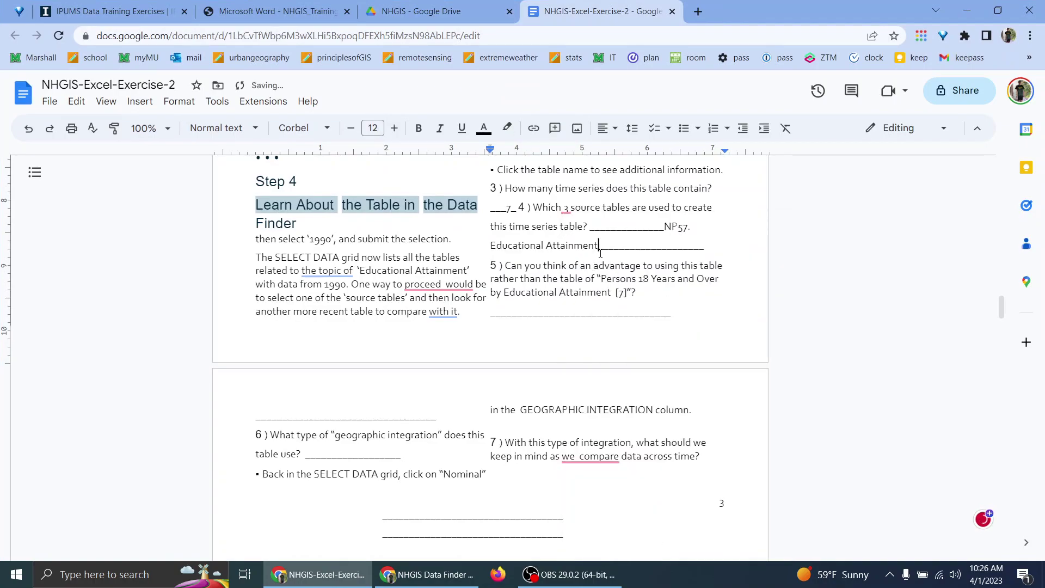
{"action": "key", "text": "super"}
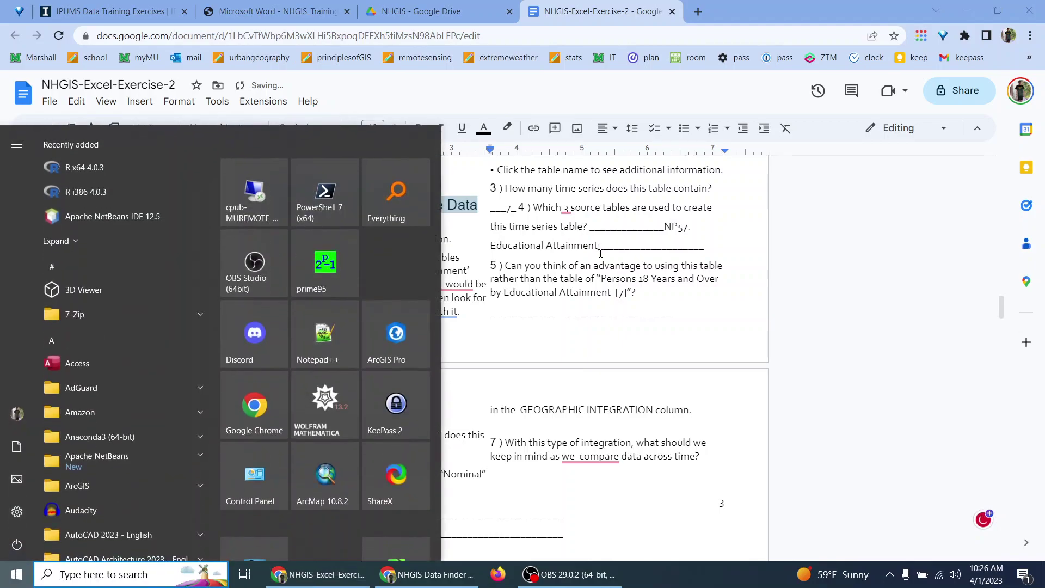
{"action": "key", "text": "super+Left"}
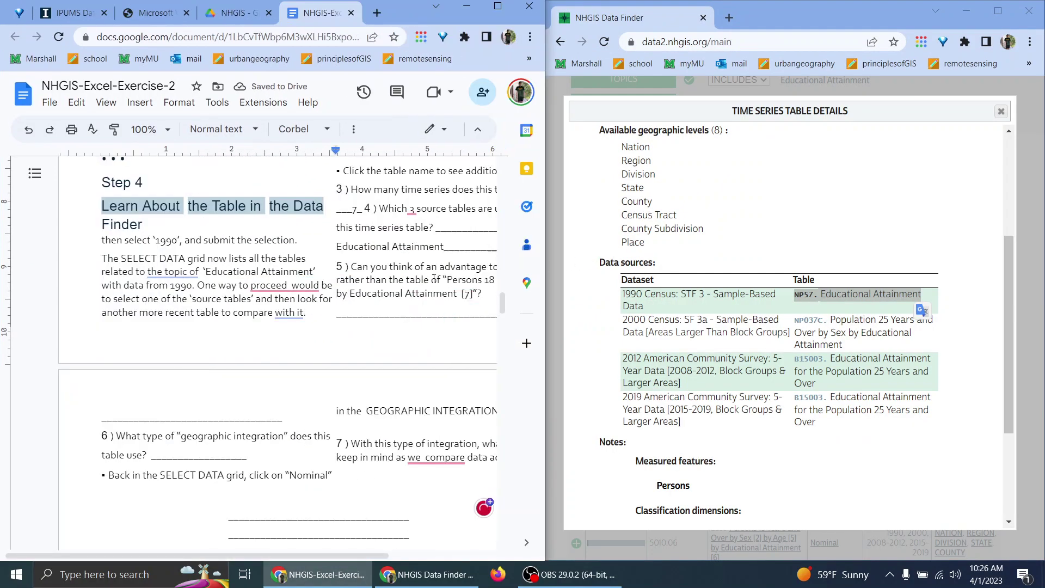
Add the NP037C and B15003 source table names to question 4's answer
{"action": "mouse_move", "coordinate": [844, 346]}
{"action": "left_mouse_down"}
{"action": "mouse_move", "coordinate": [793, 329]}
{"action": "mouse_move", "coordinate": [819, 323]}
{"action": "mouse_move", "coordinate": [845, 347]}
{"action": "left_mouse_up"}
{"action": "key", "text": "ctrl+c"}
{"action": "left_click", "coordinate": [798, 323]}
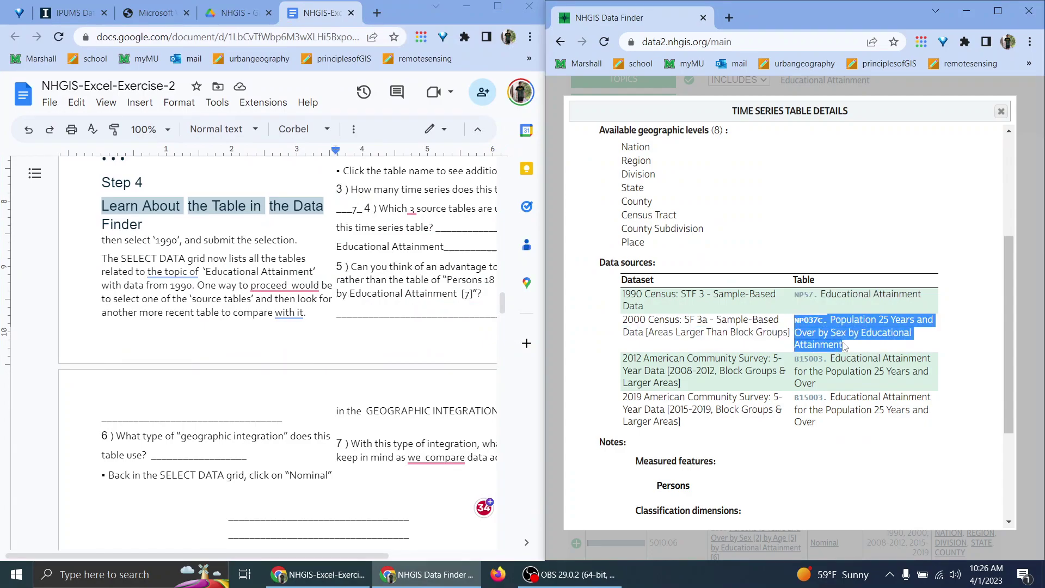
{"action": "left_click", "coordinate": [447, 245]}
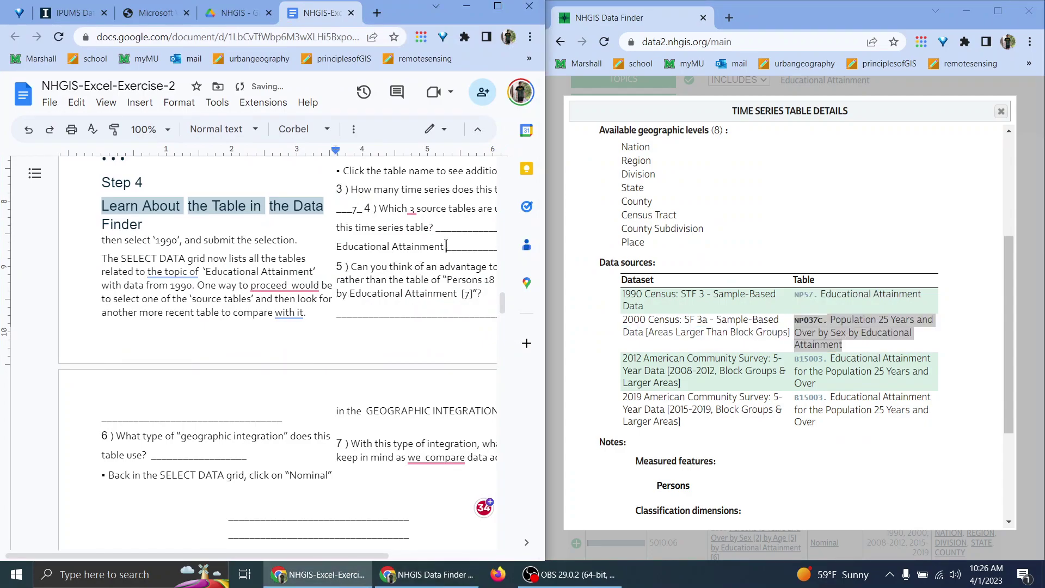
{"action": "key", "text": "ctrl+v"}
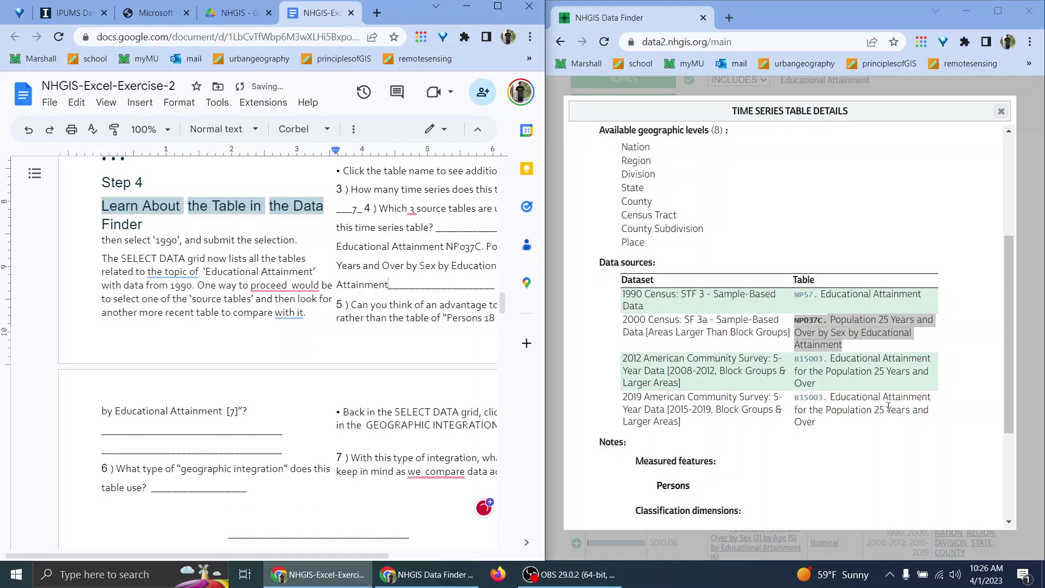
{"action": "left_click_drag", "start_coordinate": [846, 391], "coordinate": [795, 360]}
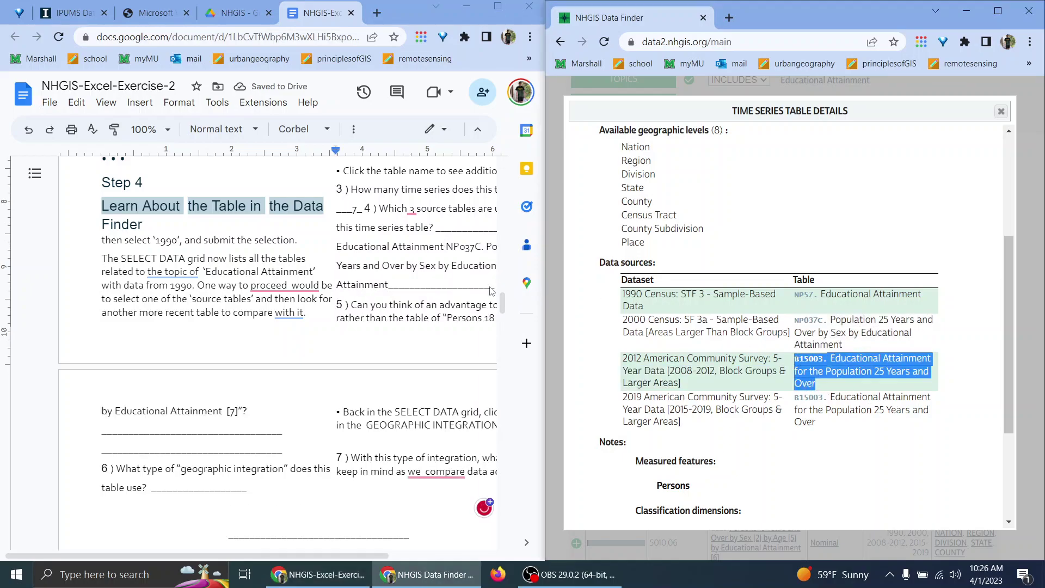
{"action": "left_click_drag", "start_coordinate": [417, 269], "coordinate": [409, 278]}
{"action": "left_click", "coordinate": [400, 284]}
{"action": "type", "text": "B15003. Educational Attainment for the Population 25 Years and Over"}
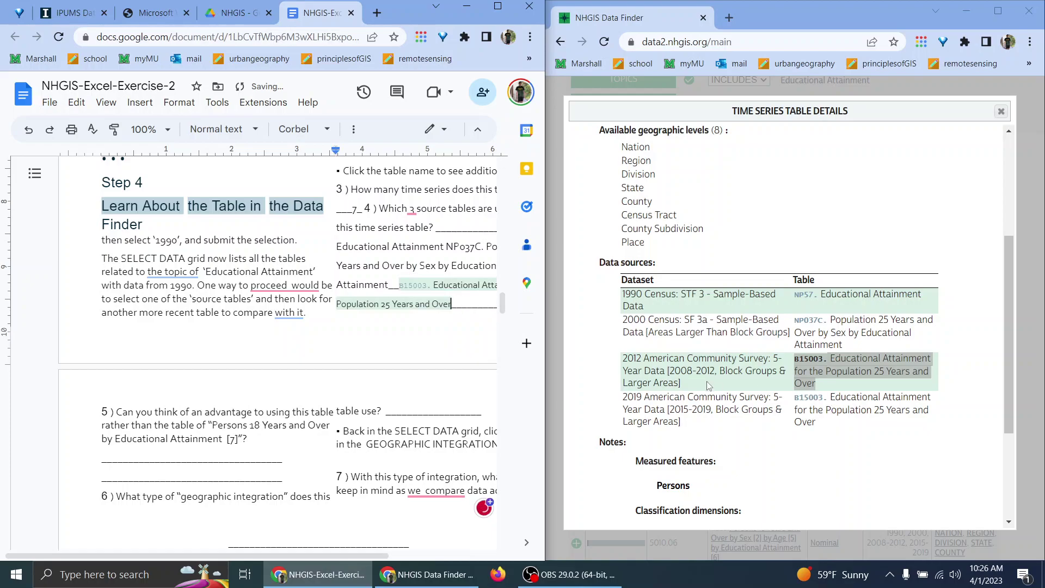
{"action": "key", "text": "ctrl+z"}
{"action": "type", "text": "B15003. Educational Attainment for the Population 25 Years and Over"}
Paste B15003 after question 6 and add a comma to question 4's list
{"action": "left_click_drag", "start_coordinate": [817, 428], "coordinate": [795, 397]}
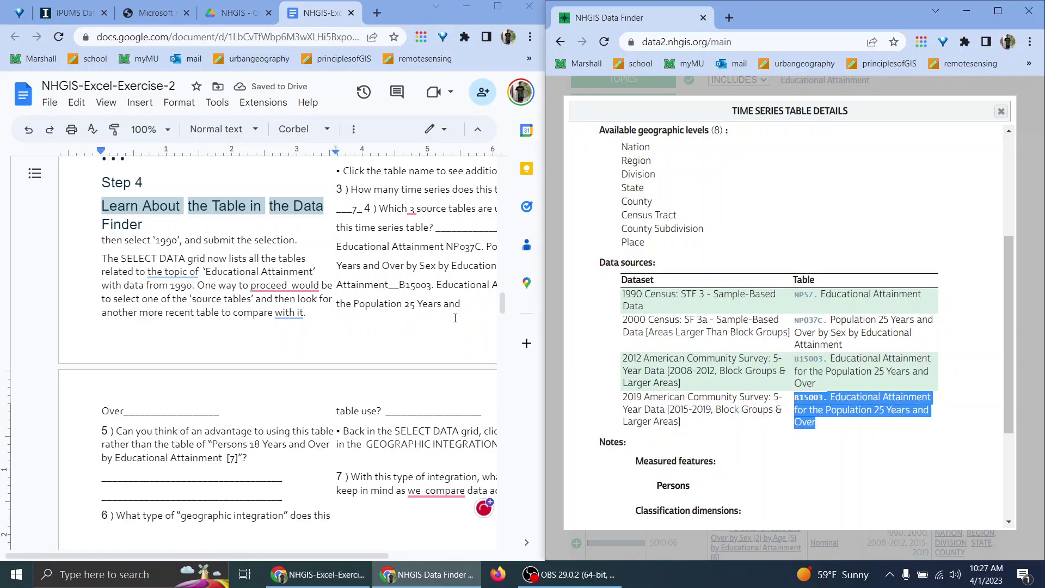
{"action": "left_click", "coordinate": [405, 411]}
{"action": "type", "text": "B15003. Educational Attainment for the Population 25 Years and Over"}
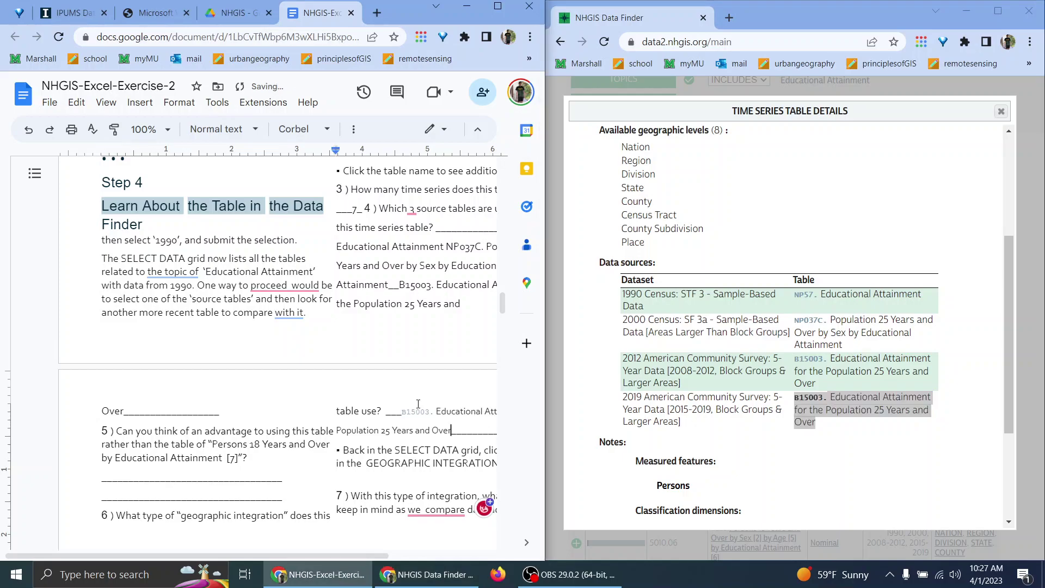
{"action": "key", "text": "ctrl+z"}
{"action": "type", "text": "B15003. Educational Attainment for the Population 25 Years and Over"}
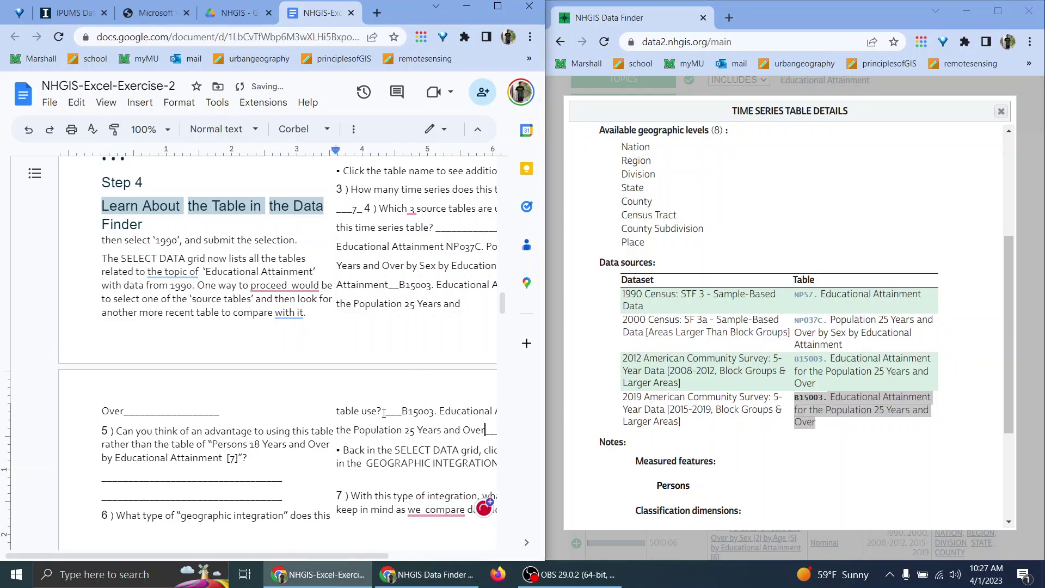
{"action": "left_click", "coordinate": [384, 413]}
{"action": "left_click", "coordinate": [388, 288]}
{"action": "type", "text": ","}
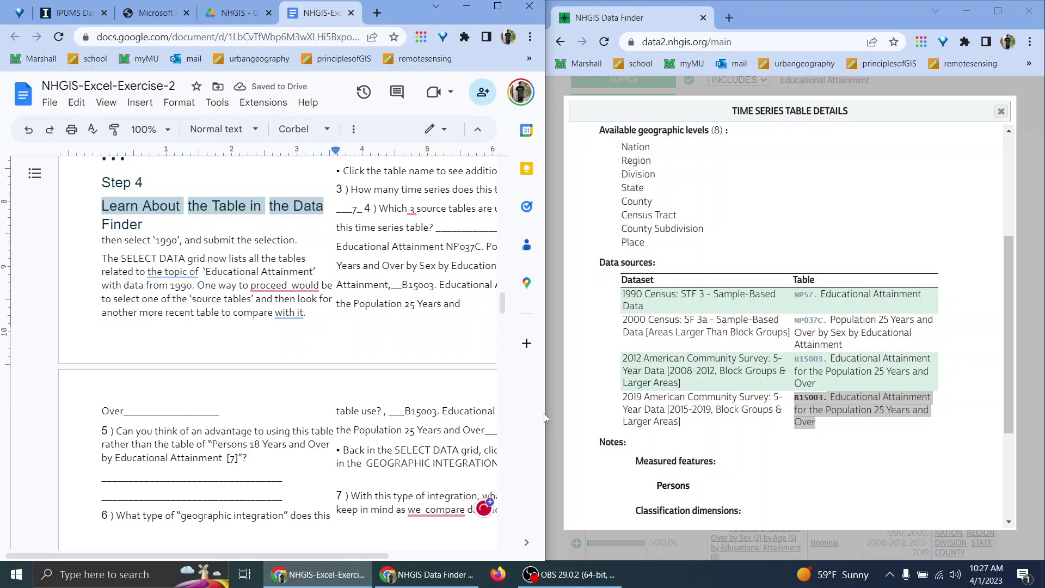
{"action": "left_click_drag", "start_coordinate": [545, 418], "coordinate": [636, 418]}
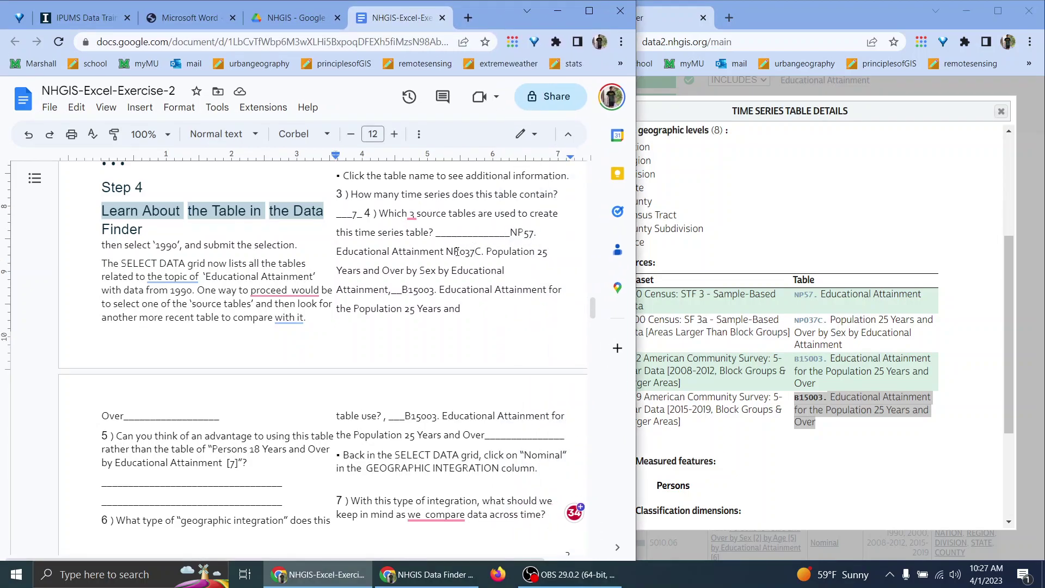
Add a comma between the table names in question 4's answer
{"action": "left_click", "coordinate": [444, 251]}
{"action": "type", "text": ","}
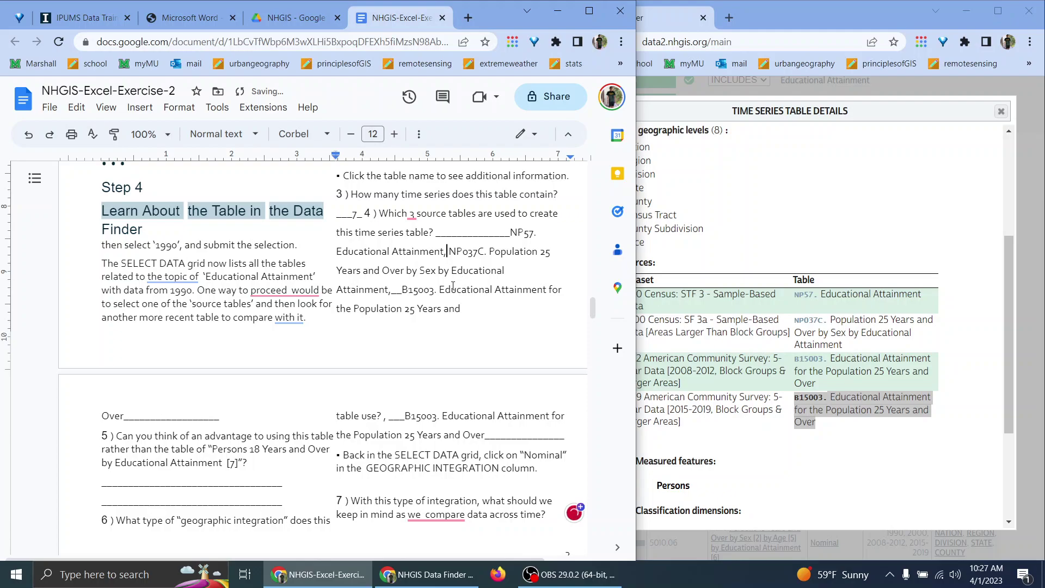
{"action": "left_click", "coordinate": [295, 20]}
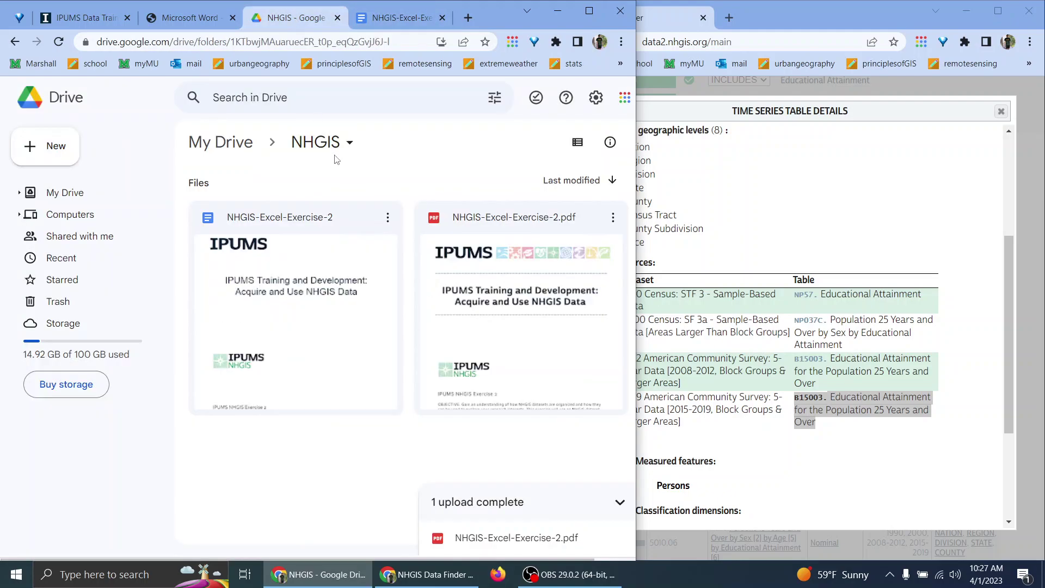
{"action": "left_click_drag", "start_coordinate": [191, 17], "coordinate": [308, 25]}
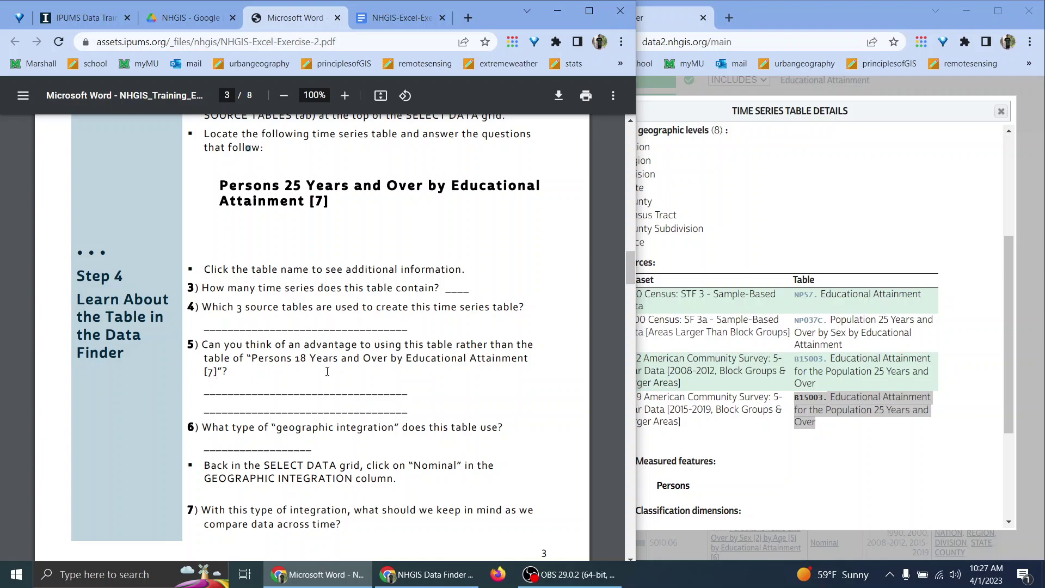
Scroll the exercise PDF back up to page 3
{"action": "scroll", "coordinate": [327, 372], "scroll_direction": "up", "scroll_amount": 1}
{"action": "scroll", "coordinate": [383, 377], "scroll_direction": "down", "scroll_amount": 2}
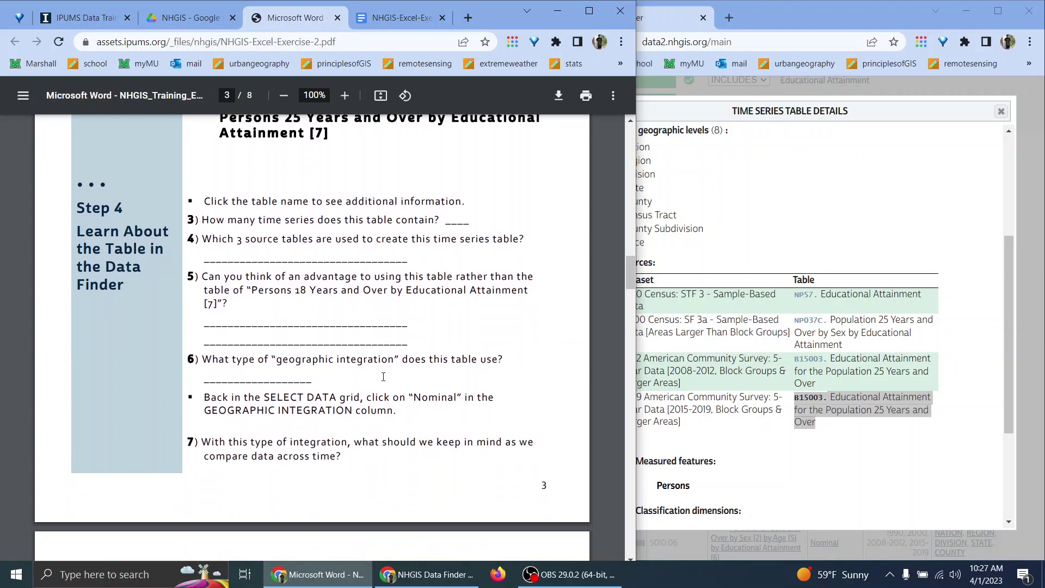
{"action": "left_click", "coordinate": [692, 271]}
{"action": "scroll", "coordinate": [693, 271], "scroll_direction": "up", "scroll_amount": 4}
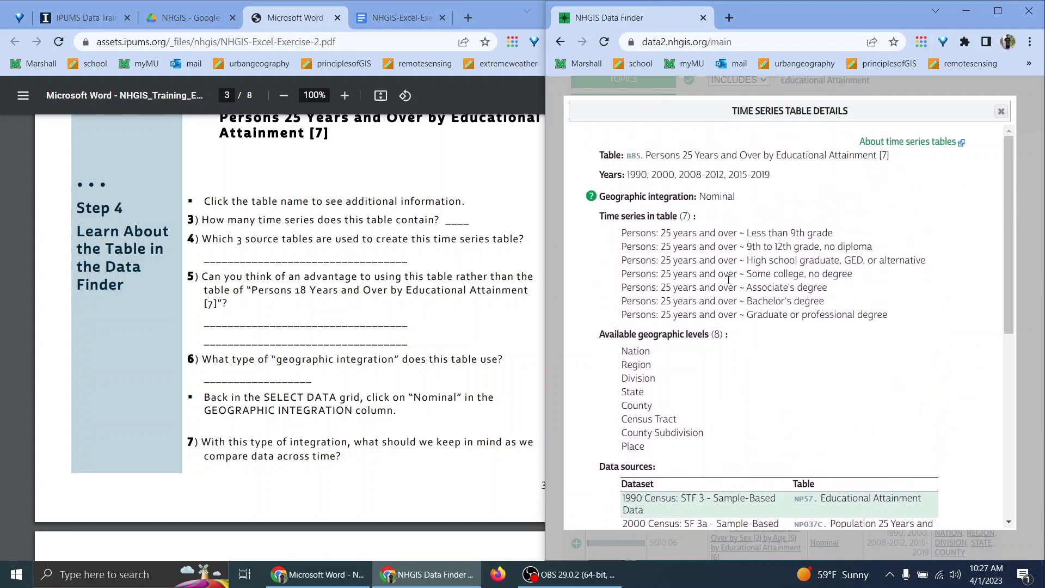
{"action": "left_click_drag", "start_coordinate": [683, 260], "coordinate": [773, 266]}
{"action": "left_click", "coordinate": [773, 267]}
{"action": "scroll", "coordinate": [434, 297], "scroll_direction": "up", "scroll_amount": 12}
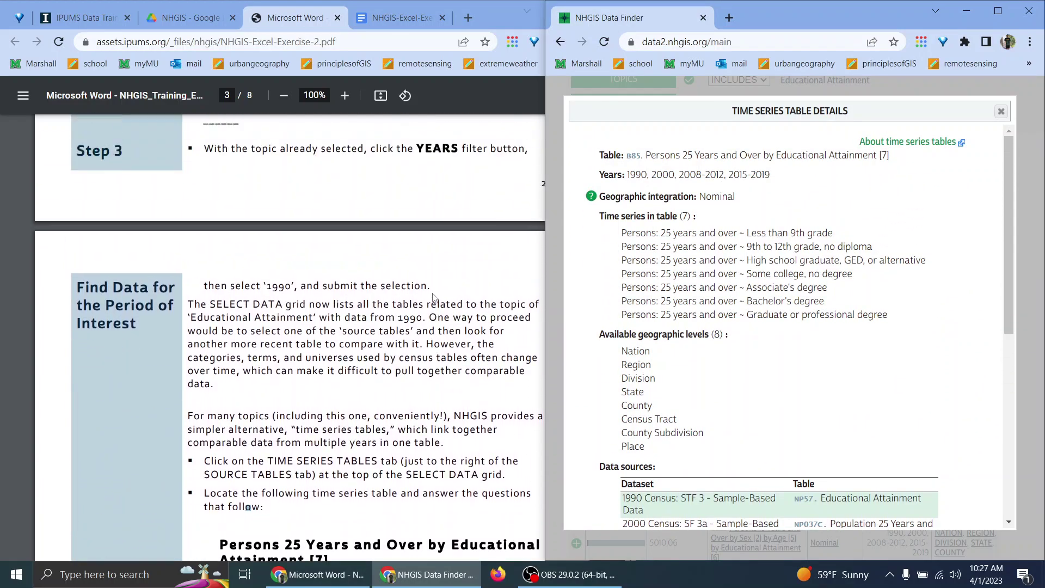
{"action": "scroll", "coordinate": [434, 298], "scroll_direction": "up", "scroll_amount": 10}
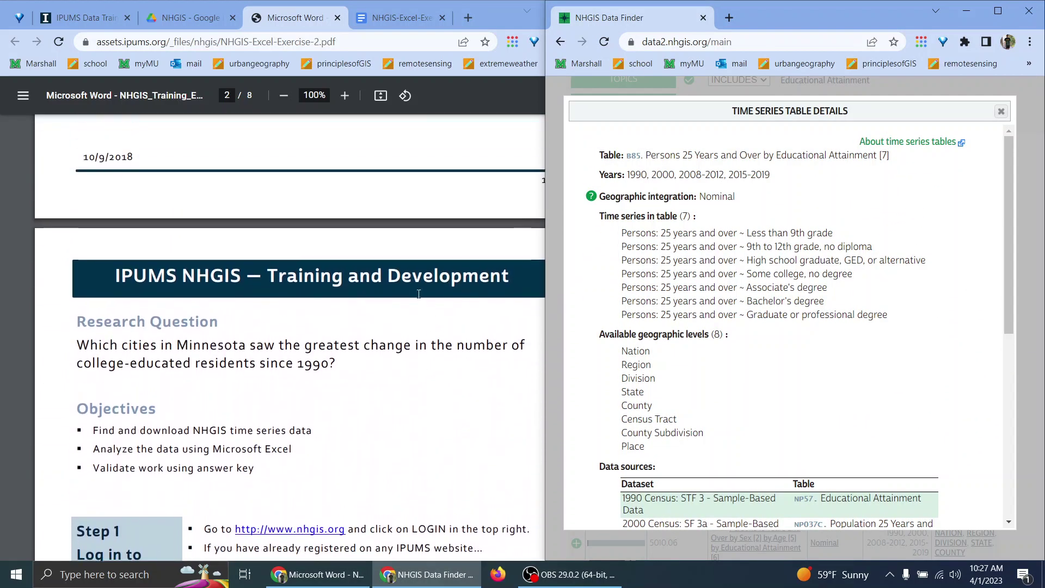
{"action": "left_click", "coordinate": [249, 338]}
{"action": "left_click_drag", "start_coordinate": [217, 351], "coordinate": [312, 354]}
{"action": "left_click", "coordinate": [312, 354]}
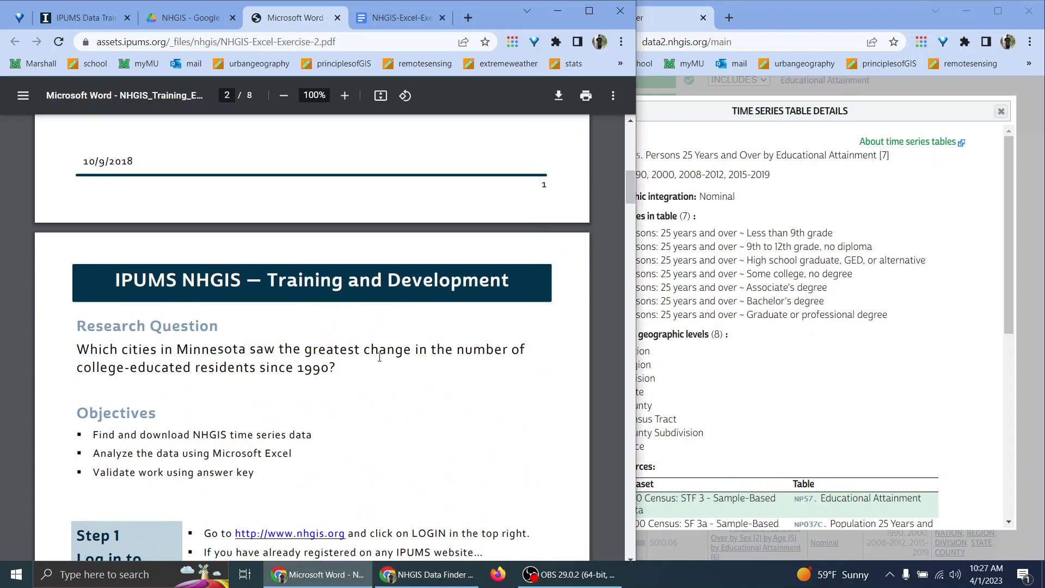
Bring the PDF in front of the Data Finder and read question 5 in Step 4
{"action": "scroll", "coordinate": [379, 357], "scroll_direction": "down", "scroll_amount": 5}
{"action": "scroll", "coordinate": [380, 356], "scroll_direction": "down", "scroll_amount": 15}
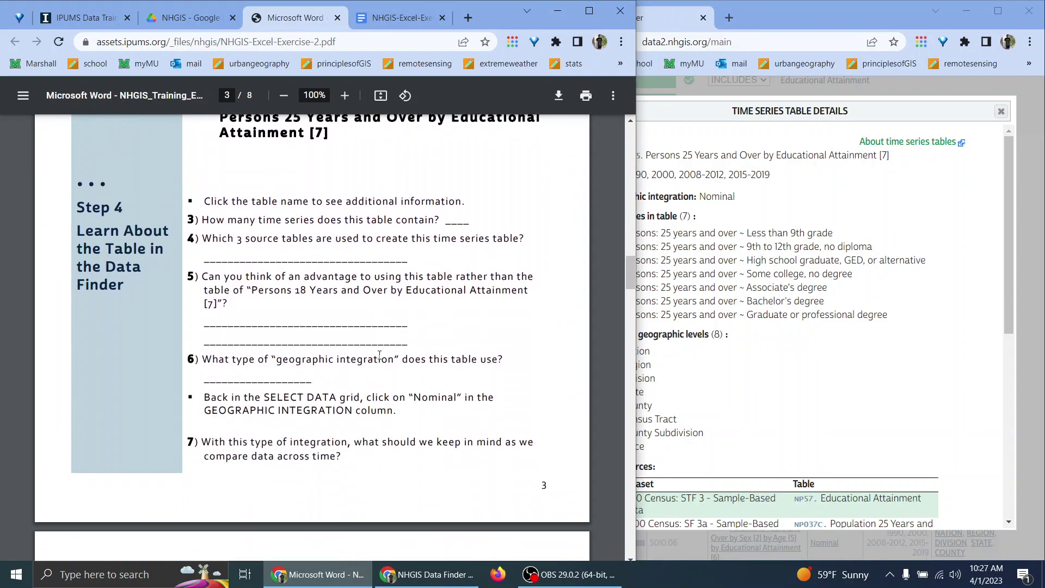
{"action": "scroll", "coordinate": [380, 354], "scroll_direction": "down", "scroll_amount": 3}
{"action": "left_click", "coordinate": [838, 303]}
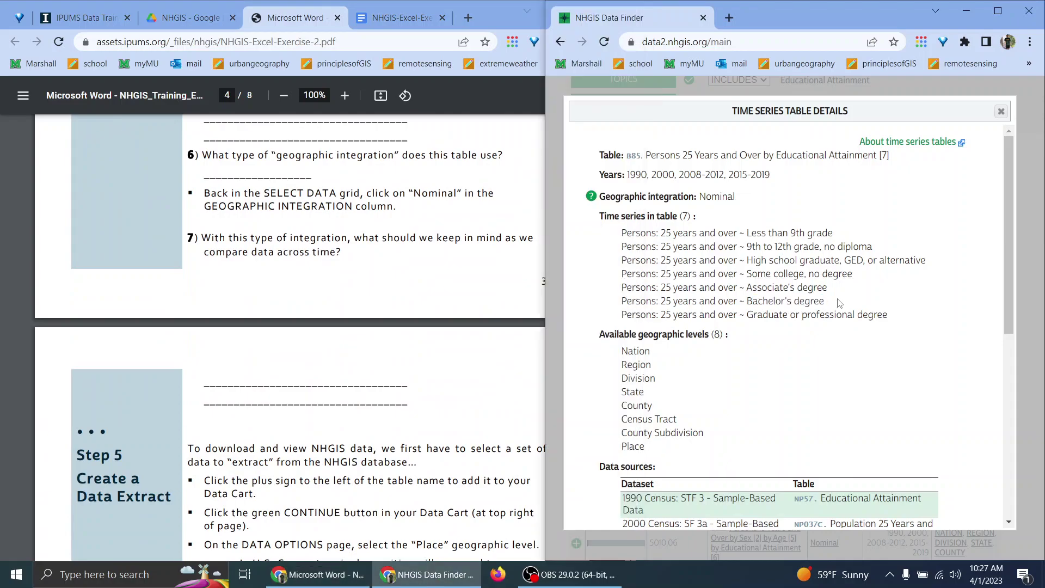
{"action": "scroll", "coordinate": [407, 324], "scroll_direction": "up", "scroll_amount": 4}
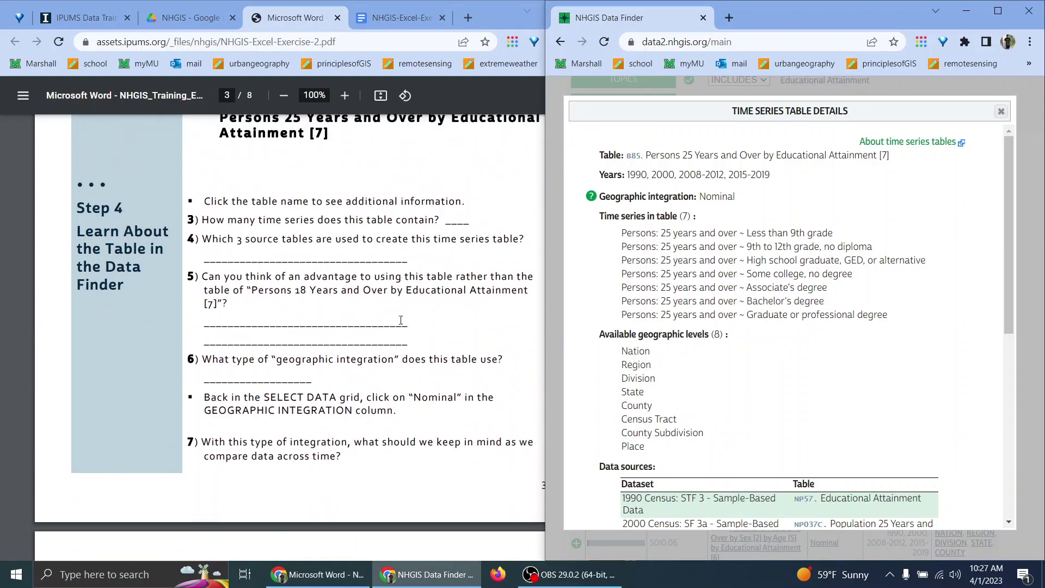
{"action": "left_click", "coordinate": [323, 294]}
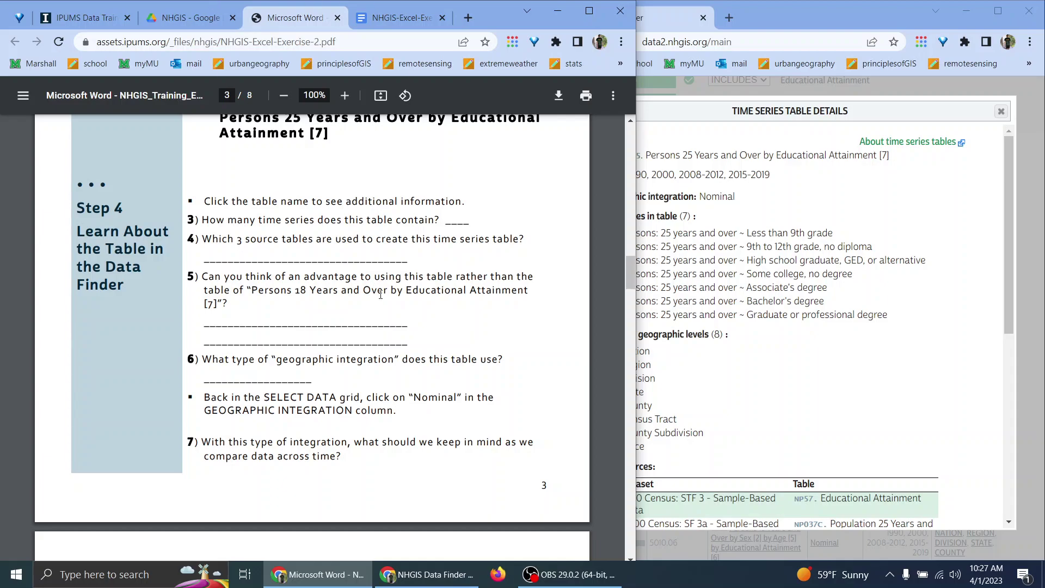
{"action": "left_click_drag", "start_coordinate": [380, 295], "coordinate": [497, 289]}
{"action": "left_click", "coordinate": [497, 288]}
Answer question 5: '25 year olds will have more time to work on education than 18 year olds.'
{"action": "left_click", "coordinate": [382, 20]}
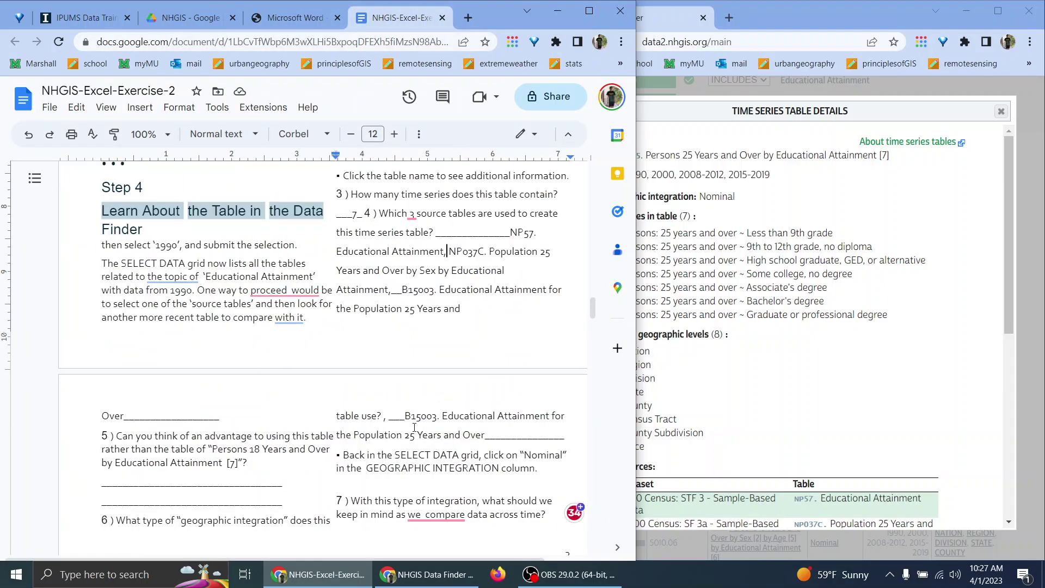
{"action": "scroll", "coordinate": [269, 455], "scroll_direction": "down", "scroll_amount": 1}
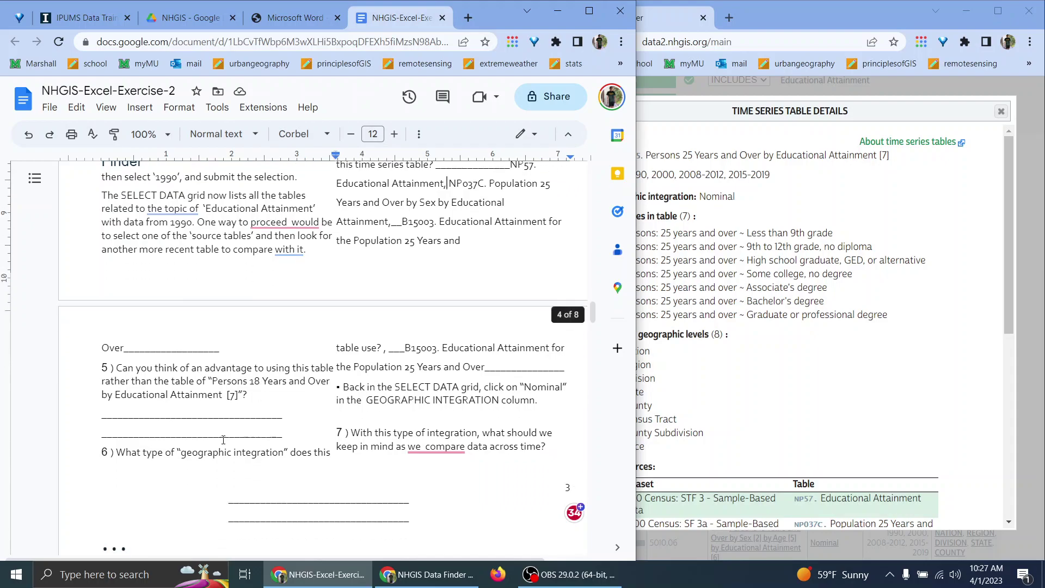
{"action": "left_click", "coordinate": [176, 414]}
{"action": "type", "text": "25 year olds"}
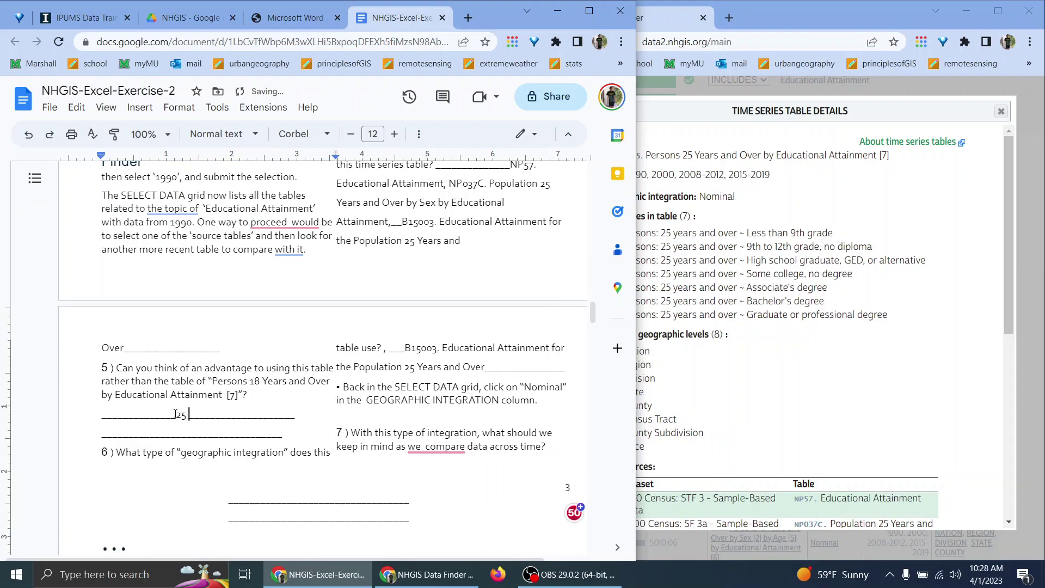
{"action": "key", "text": "Return"}
{"action": "type", "text": "will have more t"}
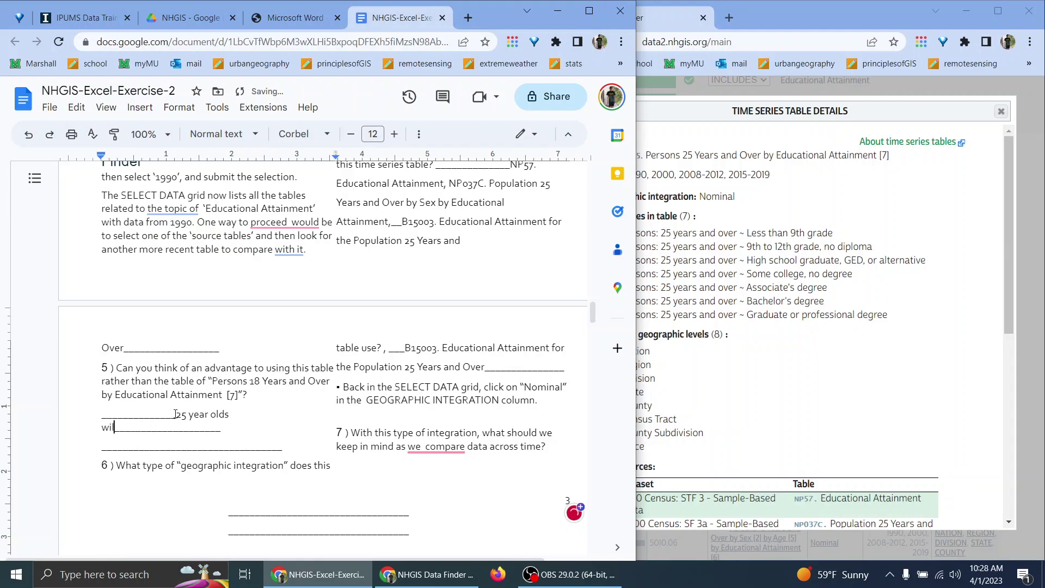
{"action": "type", "text": "ime to work "}
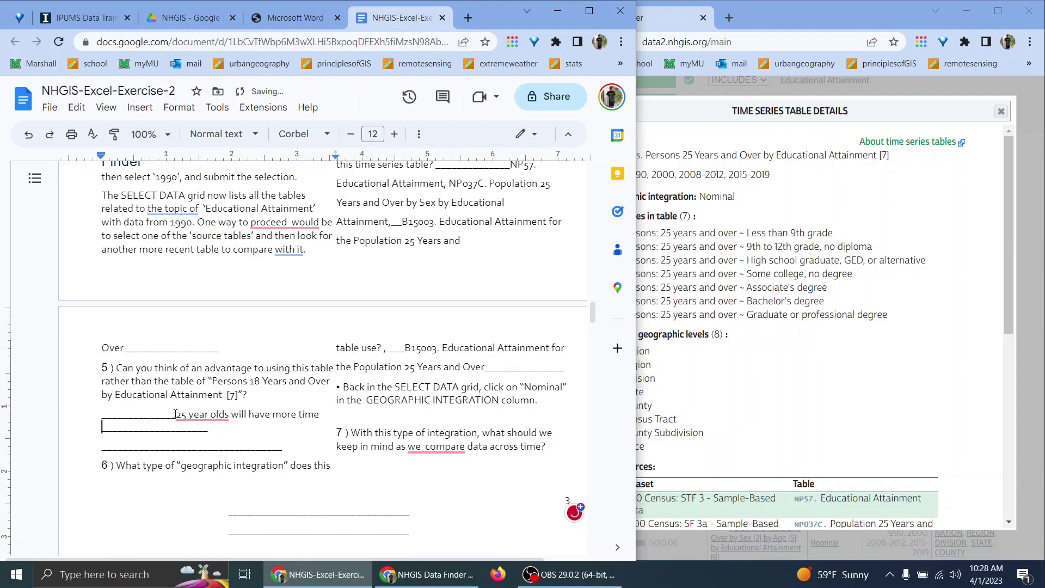
{"action": "type", "text": "on education."}
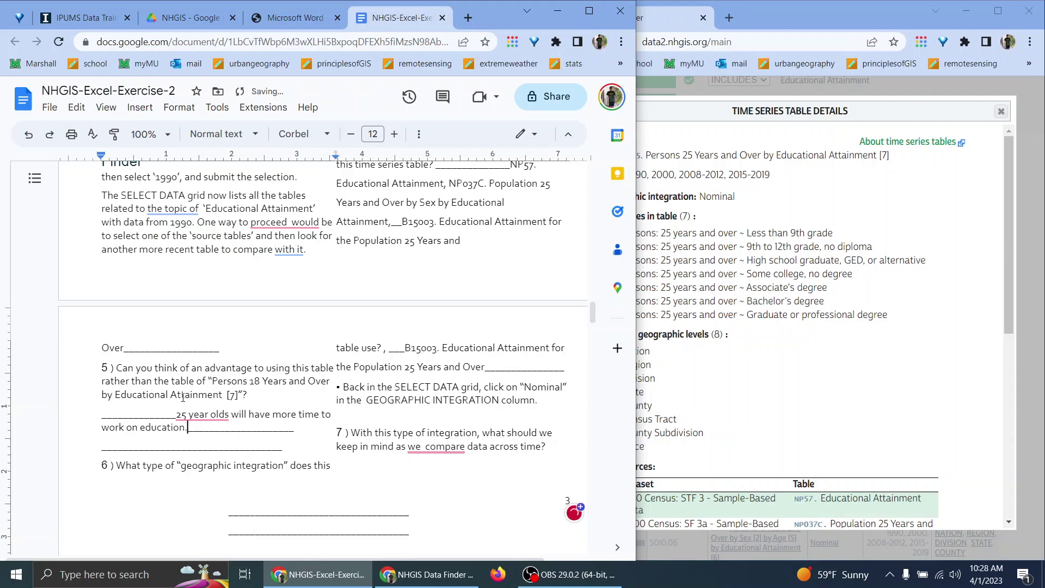
{"action": "key", "text": "BackSpace"}
{"action": "type", "text": "than 18 year olds."}
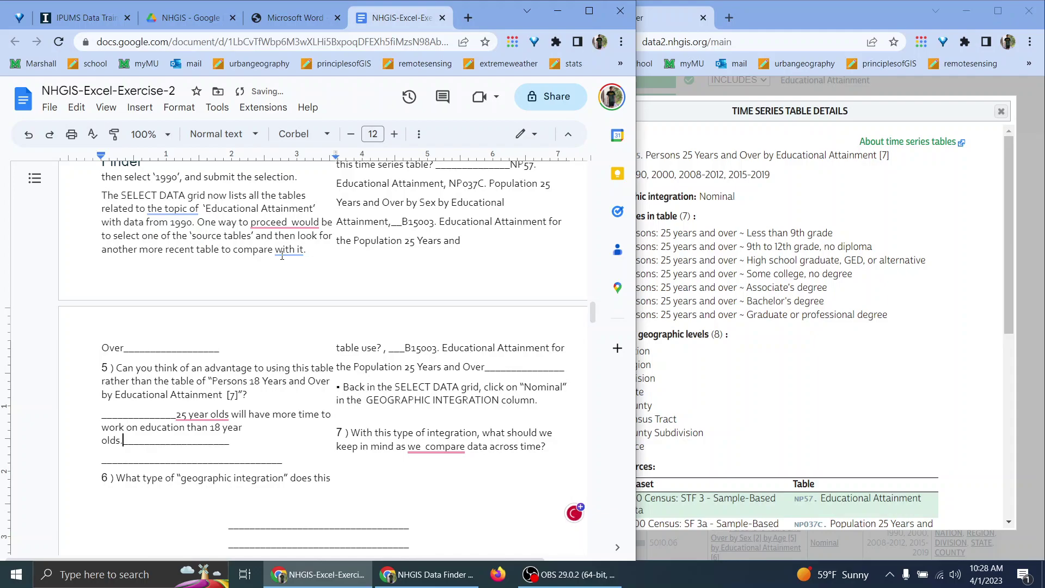
{"action": "left_click", "coordinate": [323, 20]}
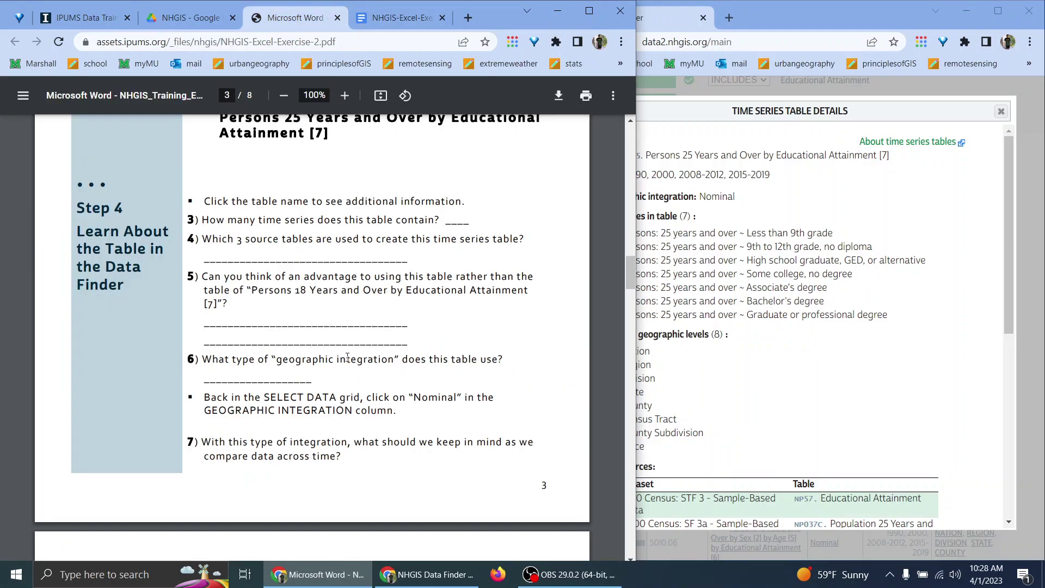
{"action": "key", "text": "alt+Tab"}
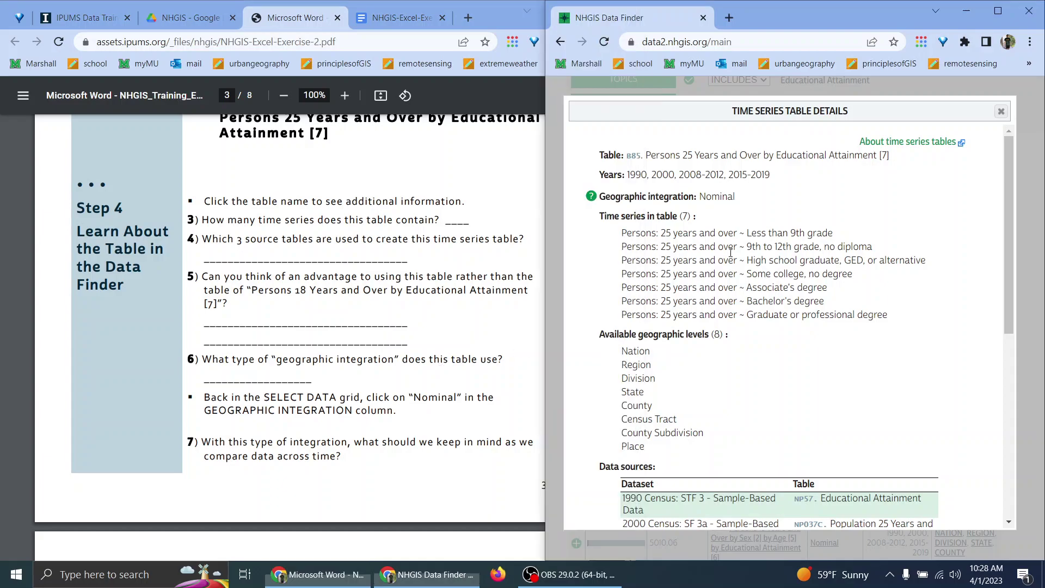
Delete the stray B15003 table name from question 6's answer blank
{"action": "left_click", "coordinate": [394, 18]}
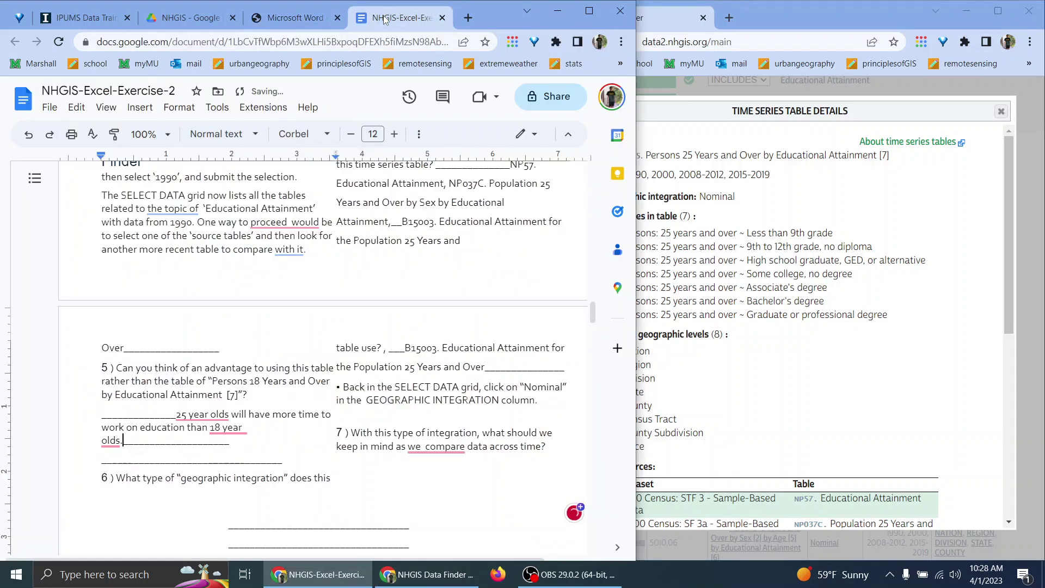
{"action": "scroll", "coordinate": [283, 479], "scroll_direction": "down", "scroll_amount": 3}
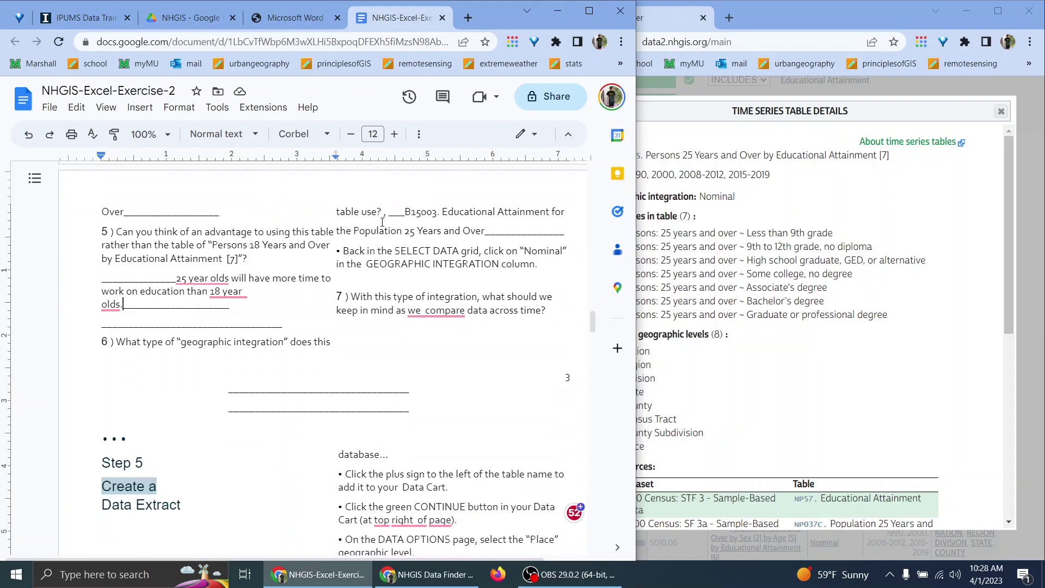
{"action": "scroll", "coordinate": [273, 256], "scroll_direction": "up", "scroll_amount": 2}
{"action": "scroll", "coordinate": [273, 257], "scroll_direction": "up", "scroll_amount": 1}
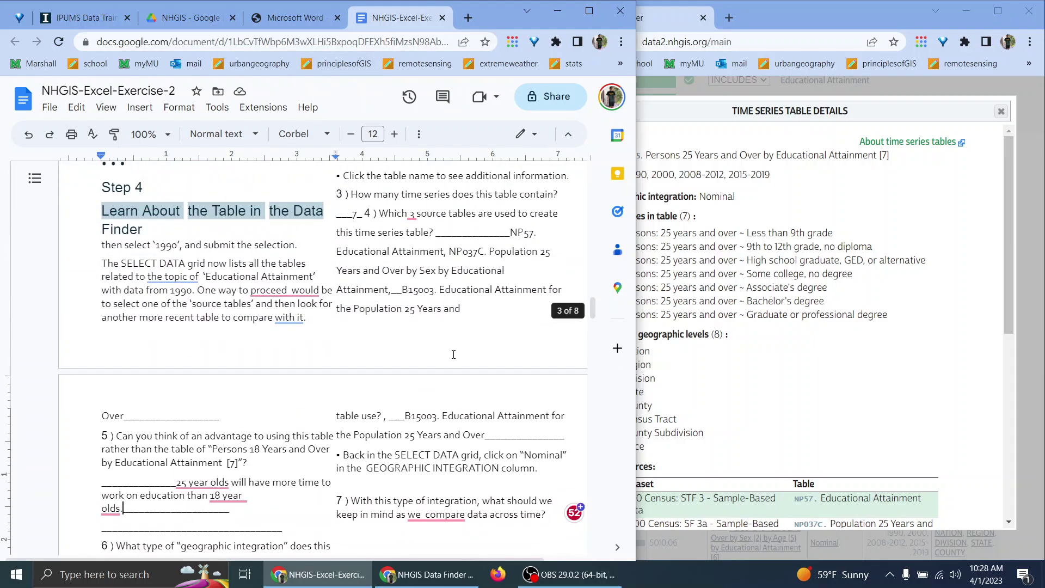
{"action": "scroll", "coordinate": [450, 367], "scroll_direction": "down", "scroll_amount": 1}
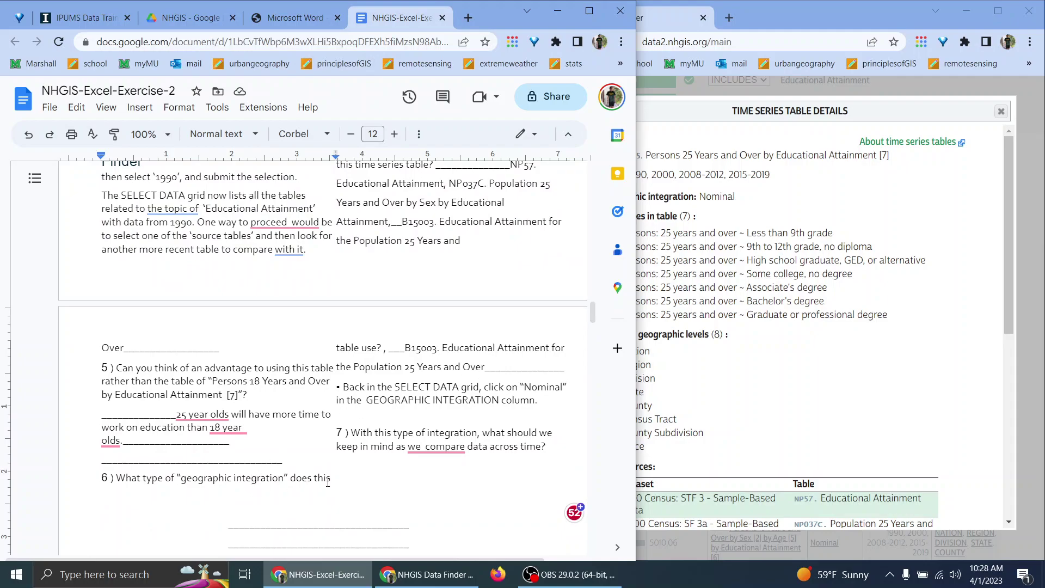
{"action": "scroll", "coordinate": [273, 443], "scroll_direction": "down", "scroll_amount": 2}
{"action": "scroll", "coordinate": [272, 438], "scroll_direction": "down", "scroll_amount": 2}
{"action": "left_click", "coordinate": [252, 273]}
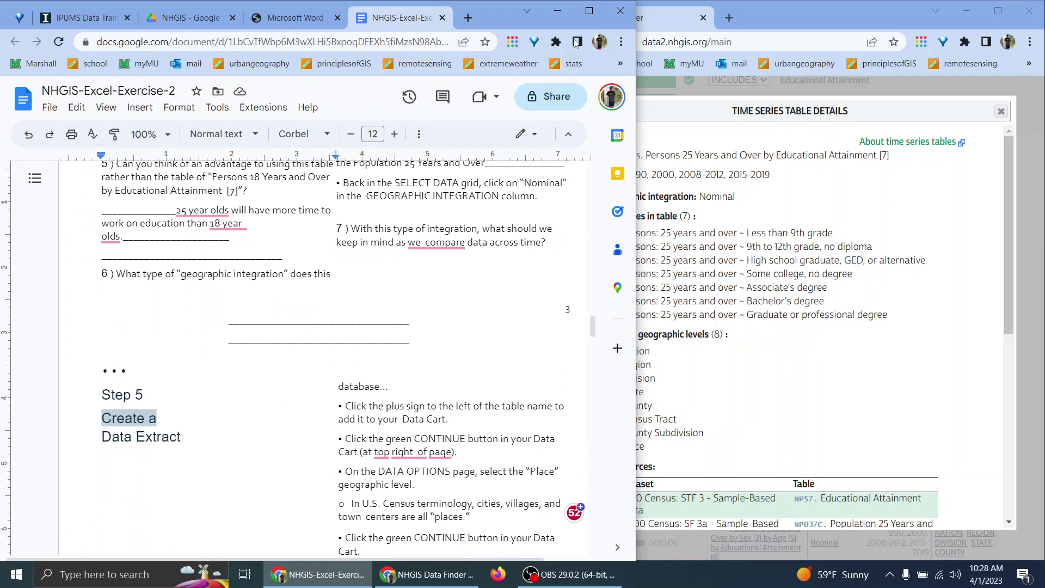
{"action": "left_click", "coordinate": [589, 11]}
{"action": "left_click", "coordinate": [367, 335]}
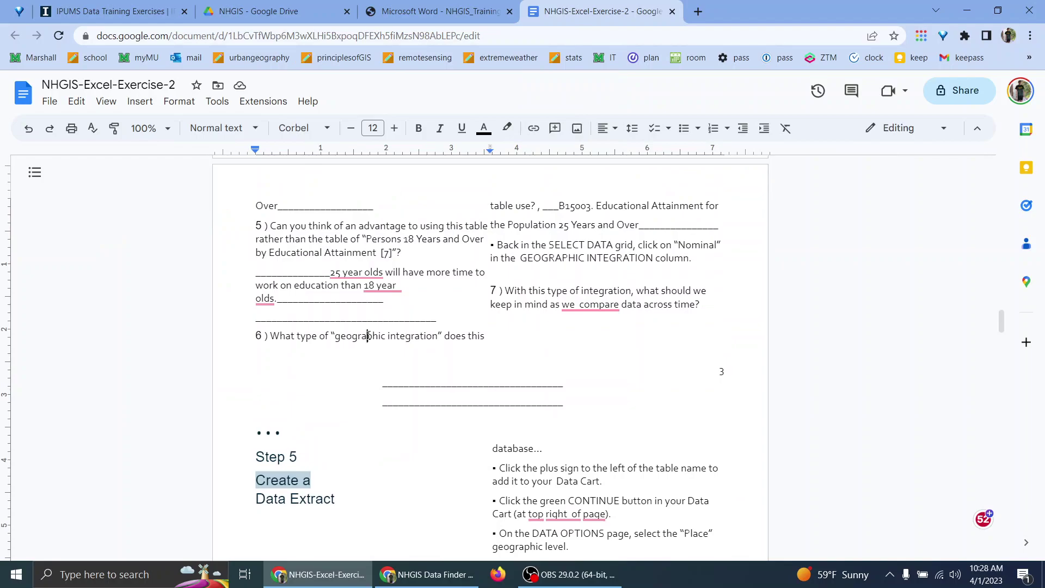
{"action": "scroll", "coordinate": [650, 224], "scroll_direction": "up", "scroll_amount": 5}
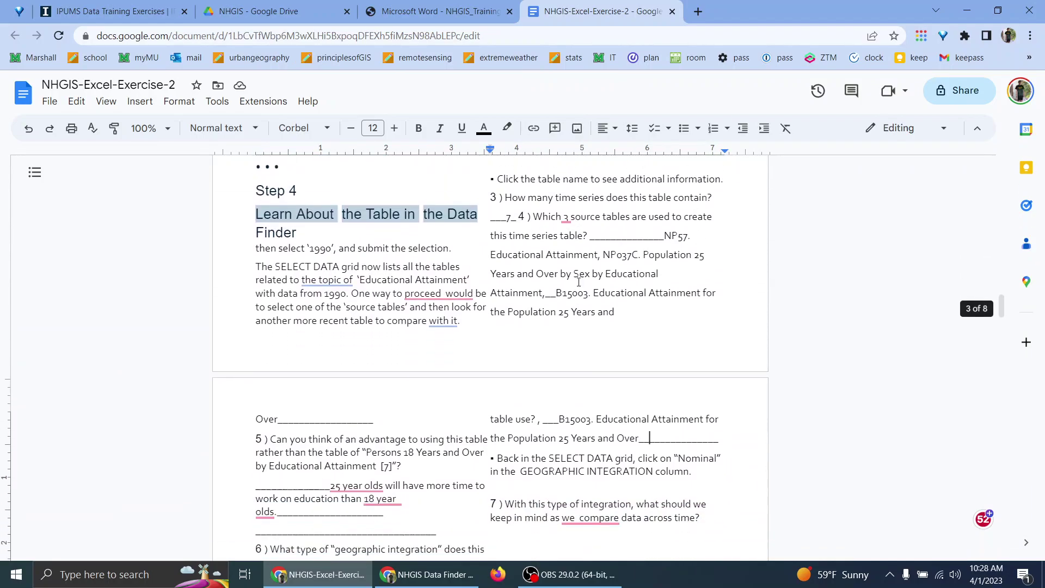
{"action": "scroll", "coordinate": [606, 279], "scroll_direction": "down", "scroll_amount": 1}
{"action": "left_click_drag", "start_coordinate": [605, 227], "coordinate": [445, 459]}
{"action": "left_click_drag", "start_coordinate": [330, 385], "coordinate": [551, 295]}
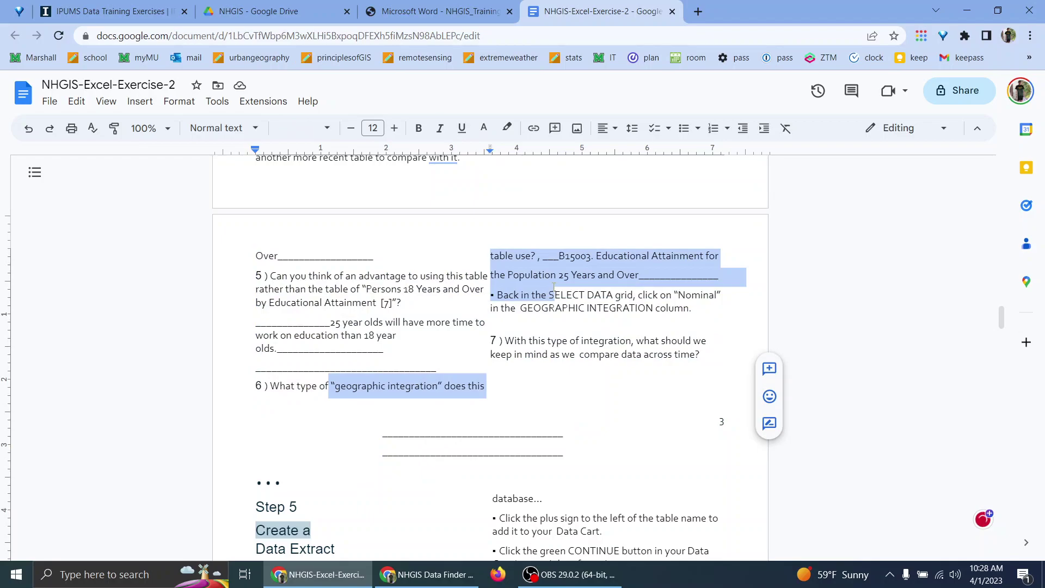
{"action": "left_click", "coordinate": [551, 275]}
{"action": "scroll", "coordinate": [578, 389], "scroll_direction": "up", "scroll_amount": 2}
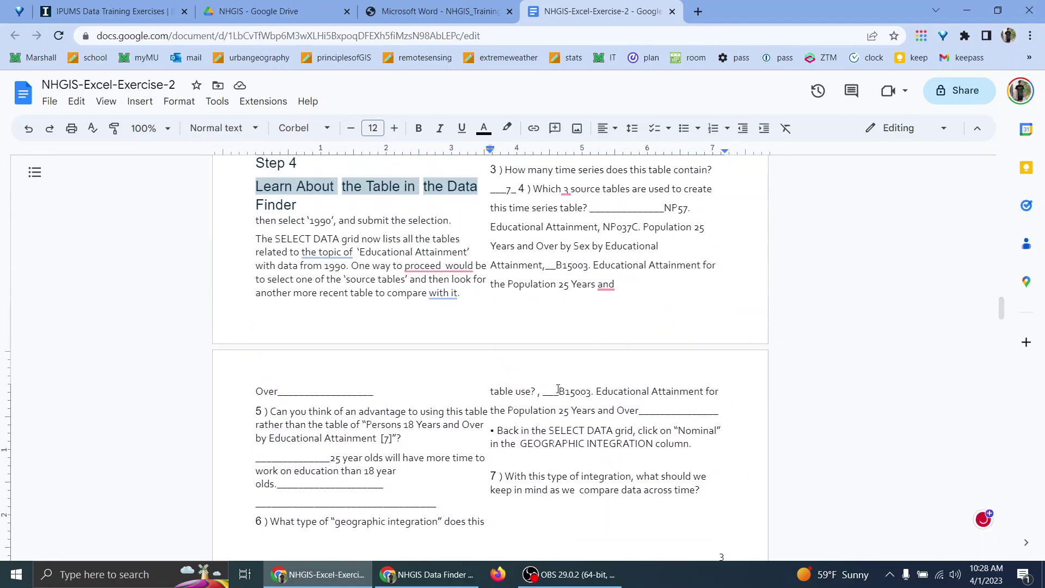
{"action": "left_click_drag", "start_coordinate": [558, 389], "coordinate": [636, 412]}
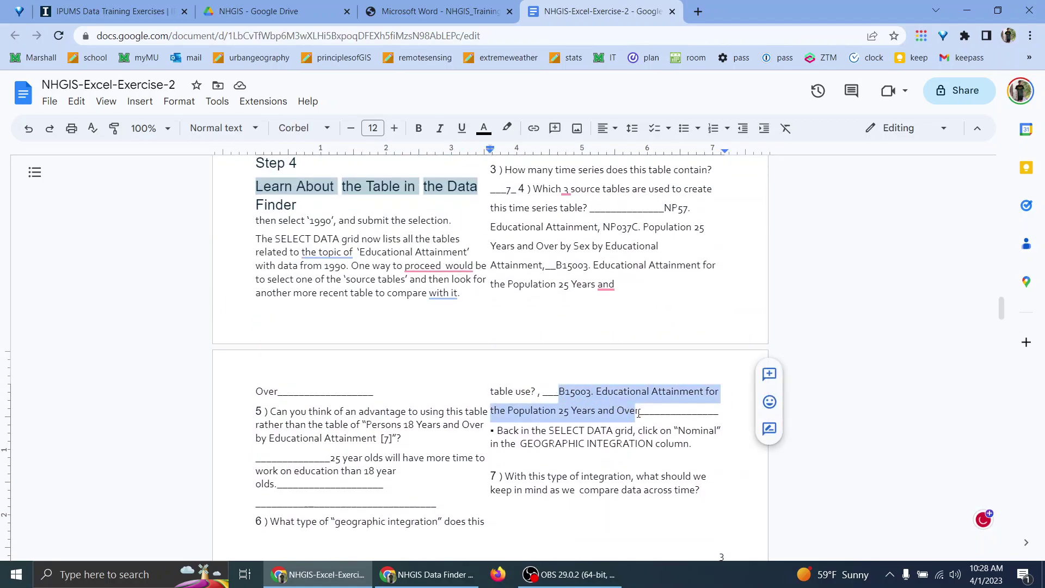
{"action": "key", "text": "BackSpace"}
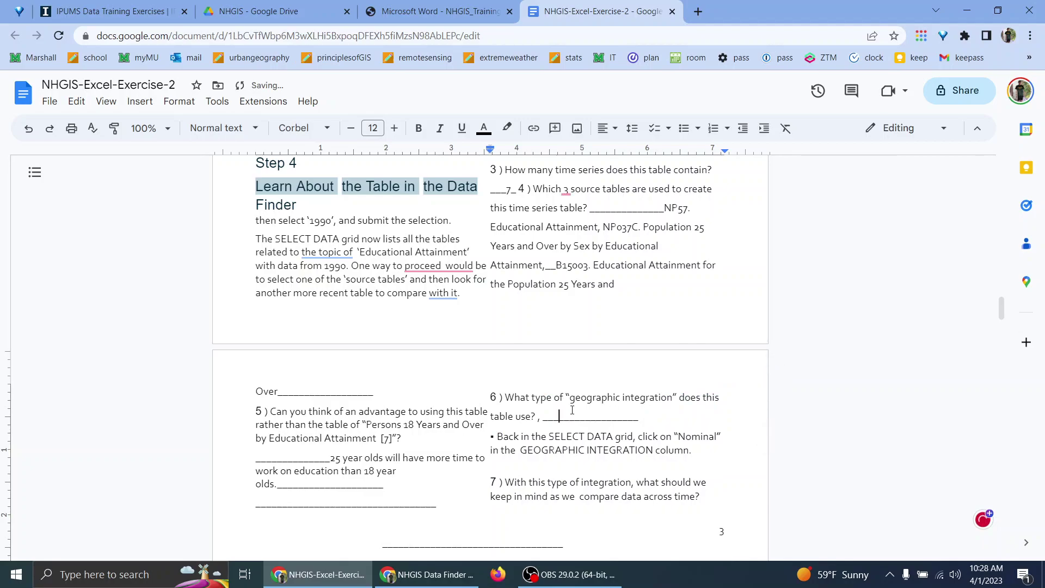
Add a comma after 'Over' in question 4's answer
{"action": "scroll", "coordinate": [553, 269], "scroll_direction": "up", "scroll_amount": 1}
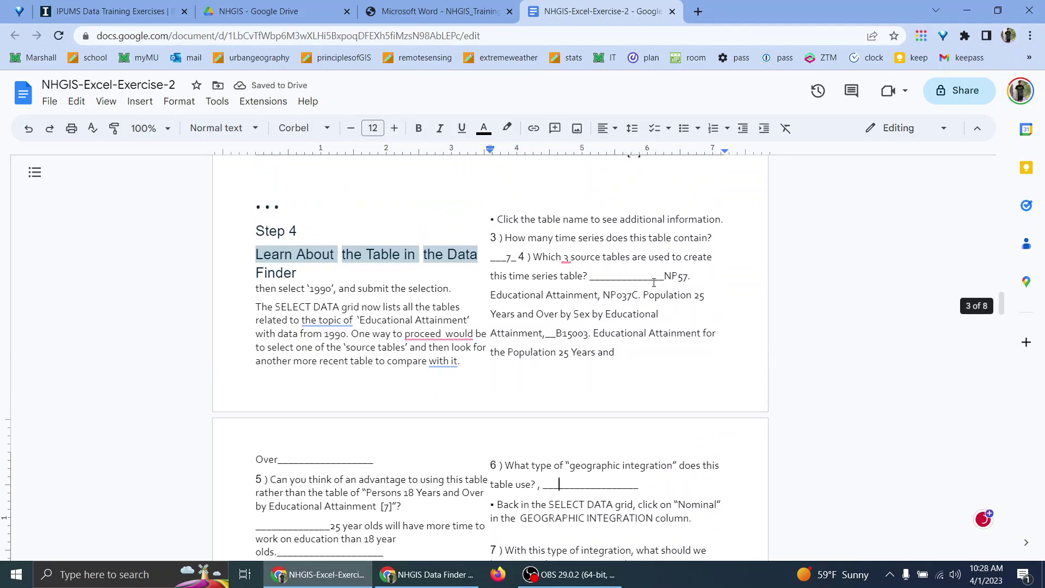
{"action": "left_click_drag", "start_coordinate": [662, 276], "coordinate": [602, 301]}
{"action": "left_click", "coordinate": [602, 301]}
{"action": "left_click", "coordinate": [567, 333]}
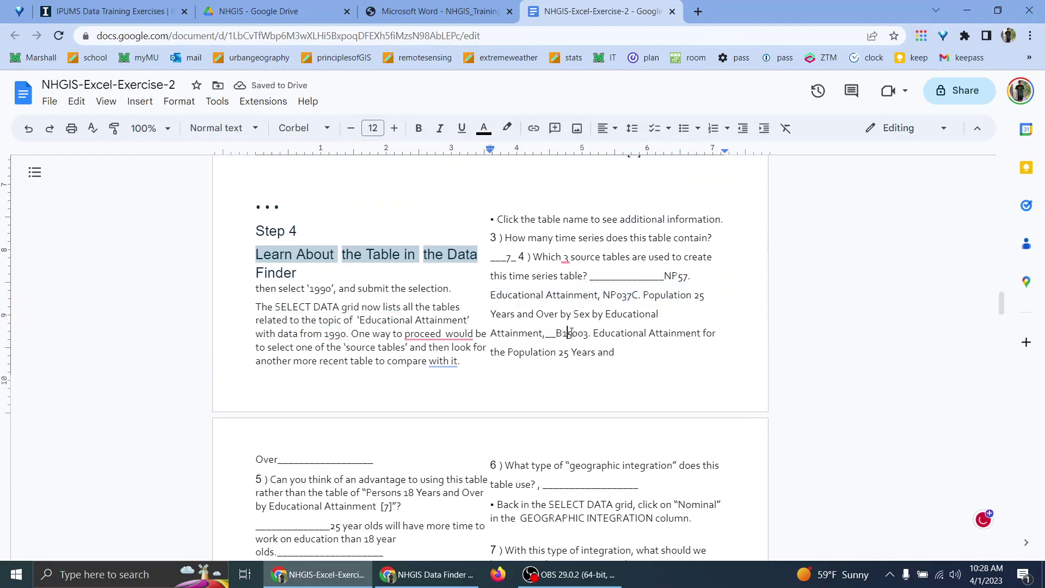
{"action": "scroll", "coordinate": [307, 386], "scroll_direction": "down", "scroll_amount": 1}
{"action": "left_click", "coordinate": [279, 391]}
{"action": "type", "text": ","}
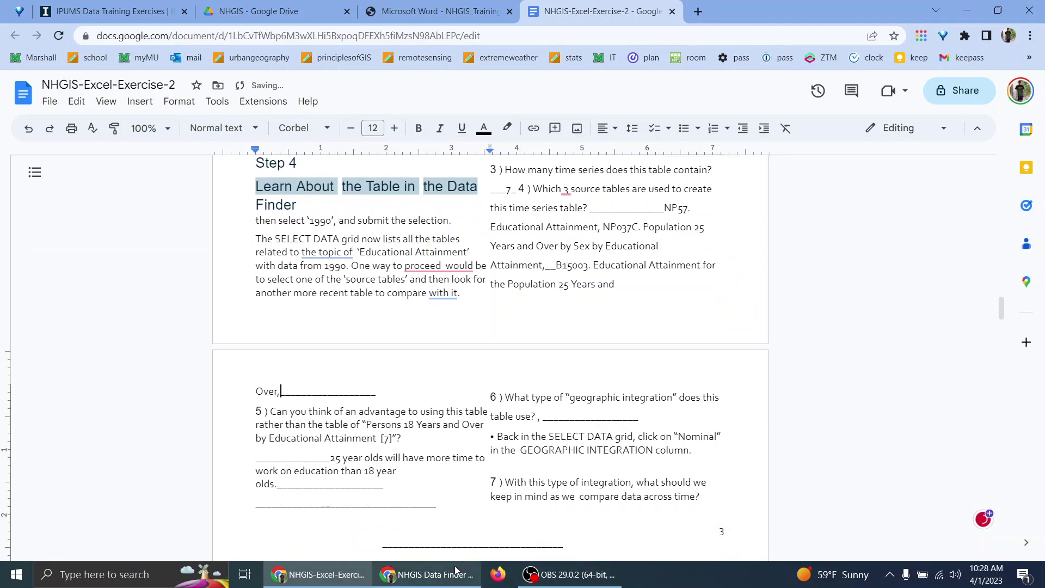
Paste the B15003 table name after 'Over,' in question 4's answer, matching the document font
{"action": "left_click", "coordinate": [430, 575]}
{"action": "scroll", "coordinate": [806, 357], "scroll_direction": "down", "scroll_amount": 4}
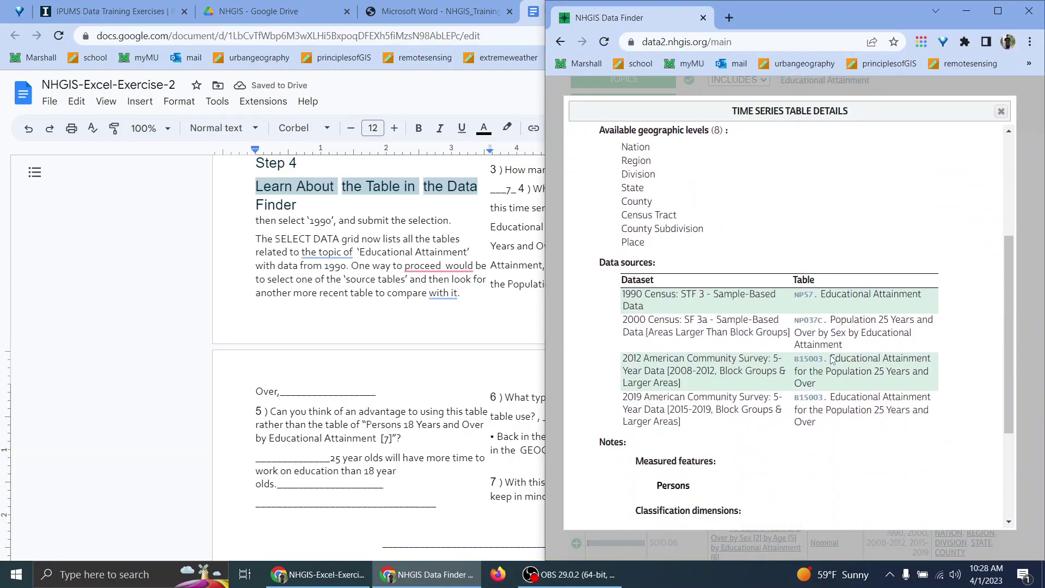
{"action": "left_click_drag", "start_coordinate": [823, 423], "coordinate": [794, 405]}
{"action": "key", "text": "ctrl+c"}
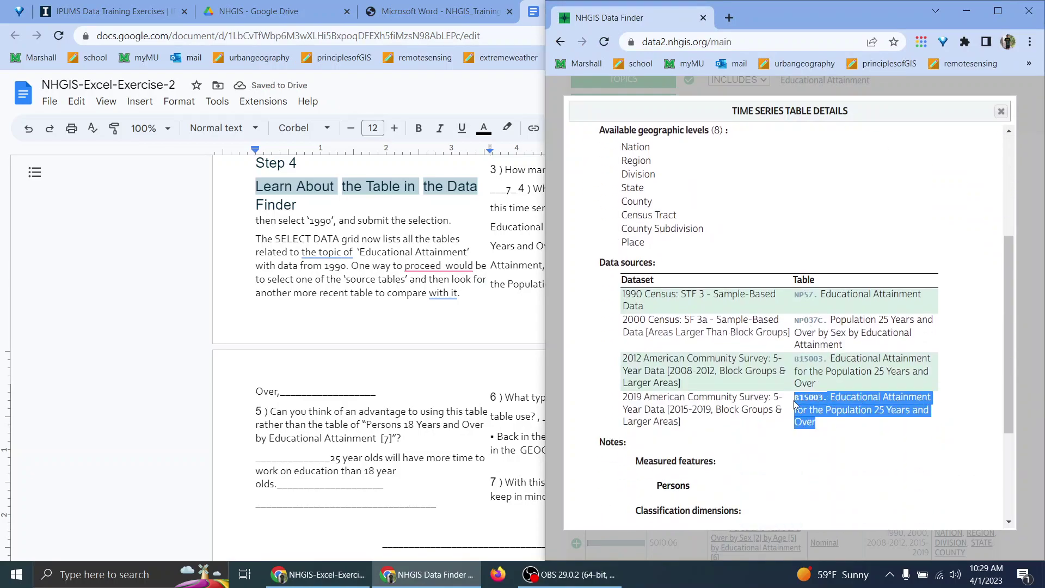
{"action": "left_click", "coordinate": [411, 290]}
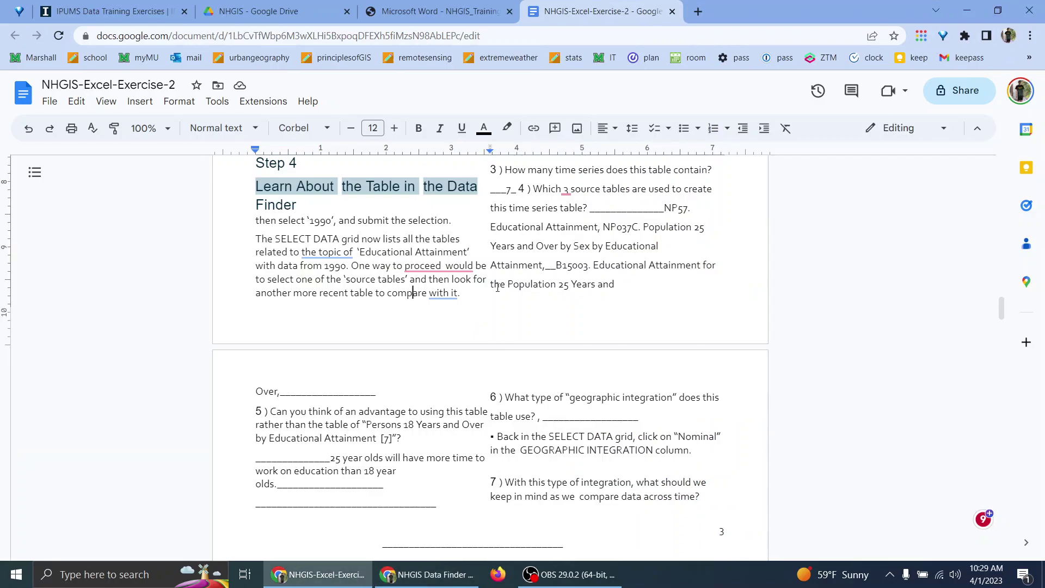
{"action": "left_click", "coordinate": [282, 391]}
{"action": "key", "text": "ctrl+v"}
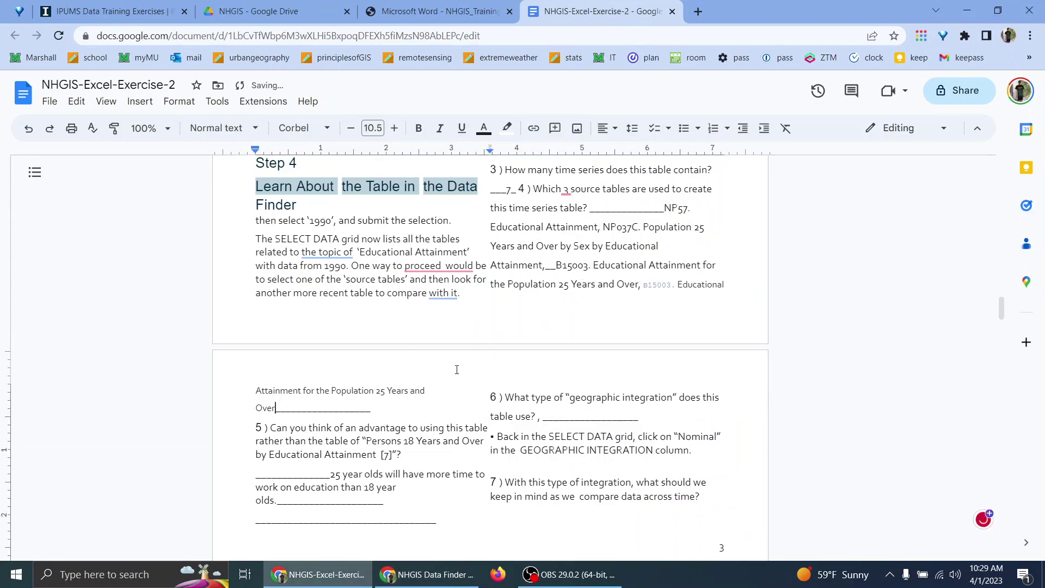
{"action": "key", "text": "ctrl+z"}
{"action": "key", "text": "ctrl+shift+v"}
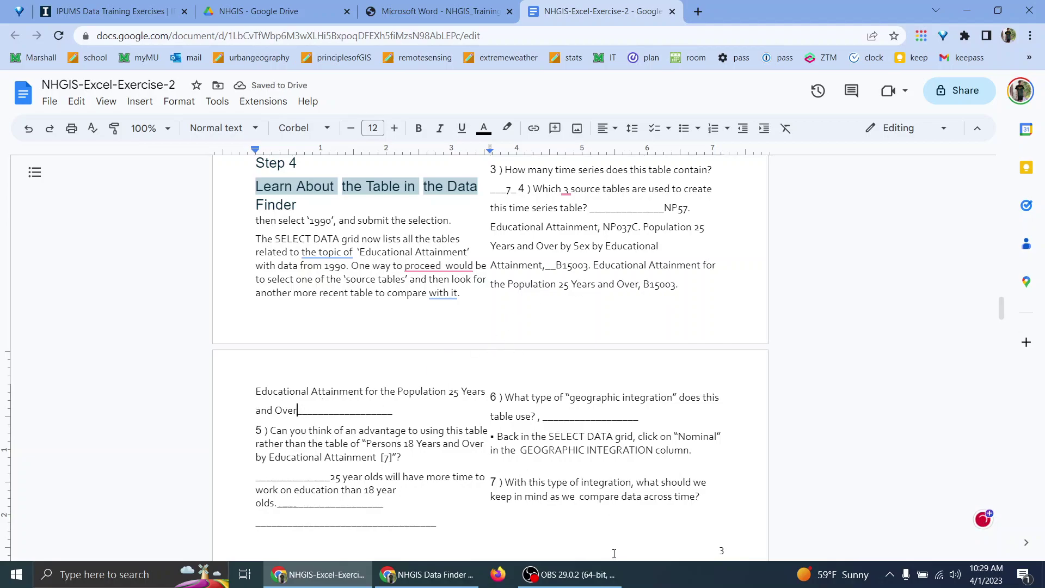
Review the table's four data sources in Data Finder, then return to the exercise document
{"action": "left_click", "coordinate": [430, 574]}
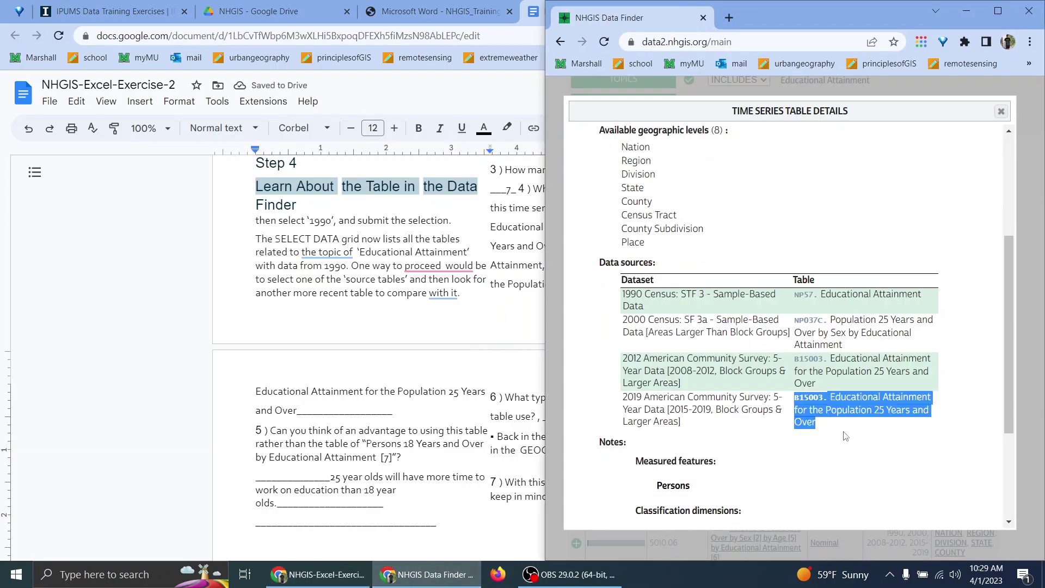
{"action": "left_click", "coordinate": [857, 368]}
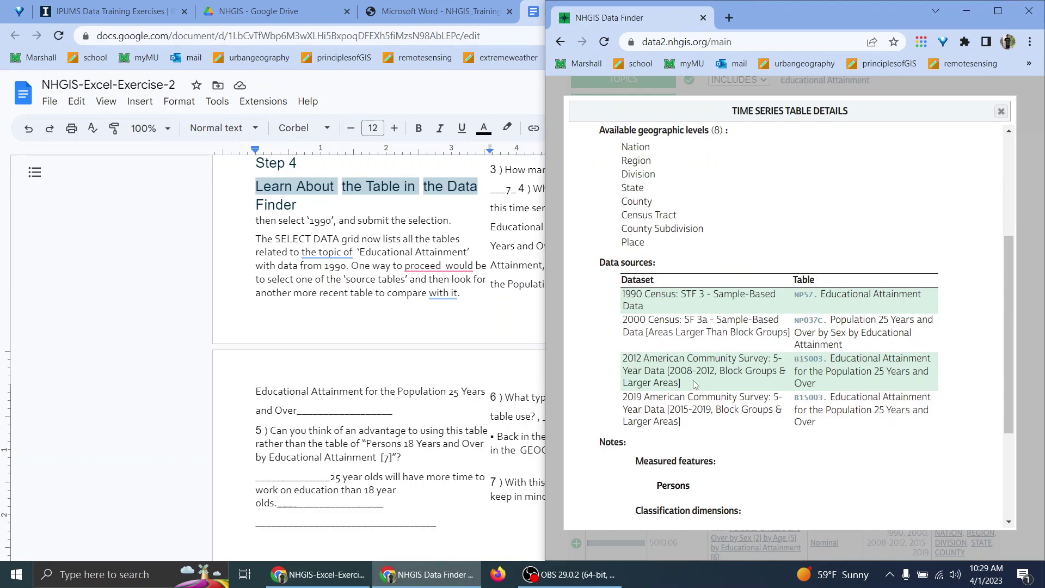
{"action": "scroll", "coordinate": [748, 395], "scroll_direction": "up", "scroll_amount": 3}
{"action": "left_click", "coordinate": [466, 305]}
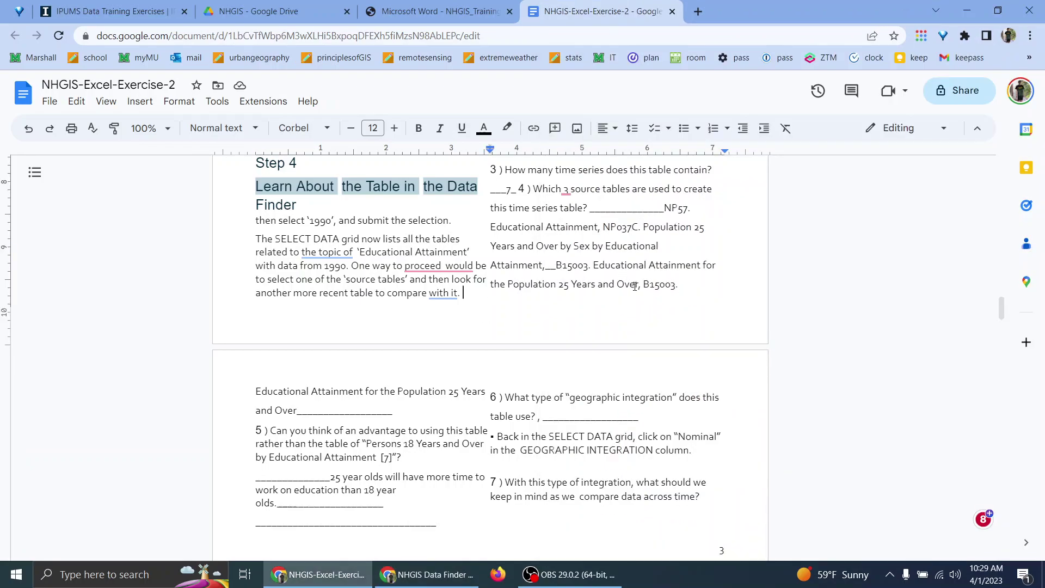
Answer question 6 with 'nominal'
{"action": "left_click", "coordinate": [367, 411]}
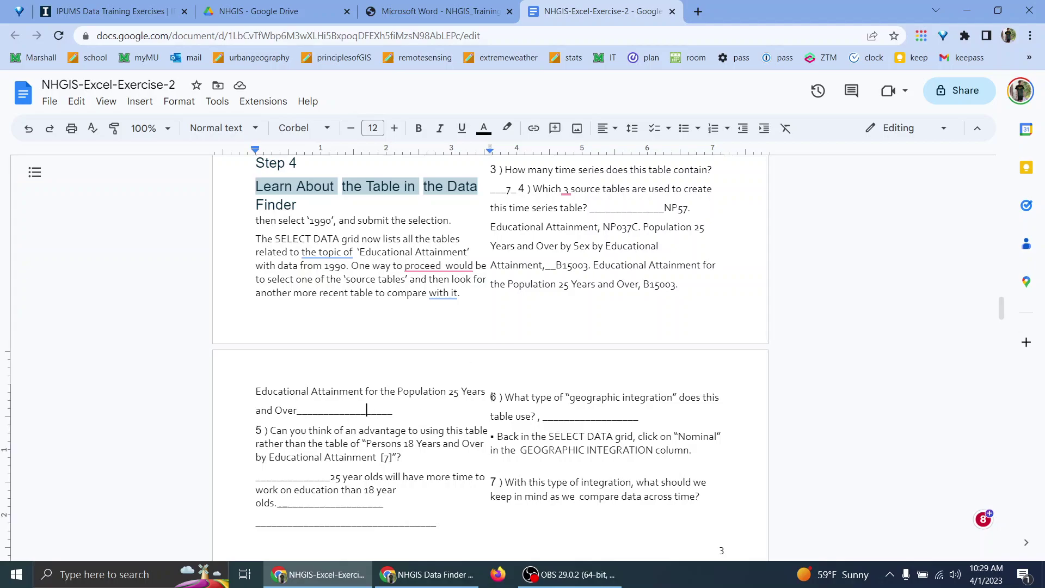
{"action": "left_click", "coordinate": [570, 413]}
{"action": "type", "text": "nomina"}
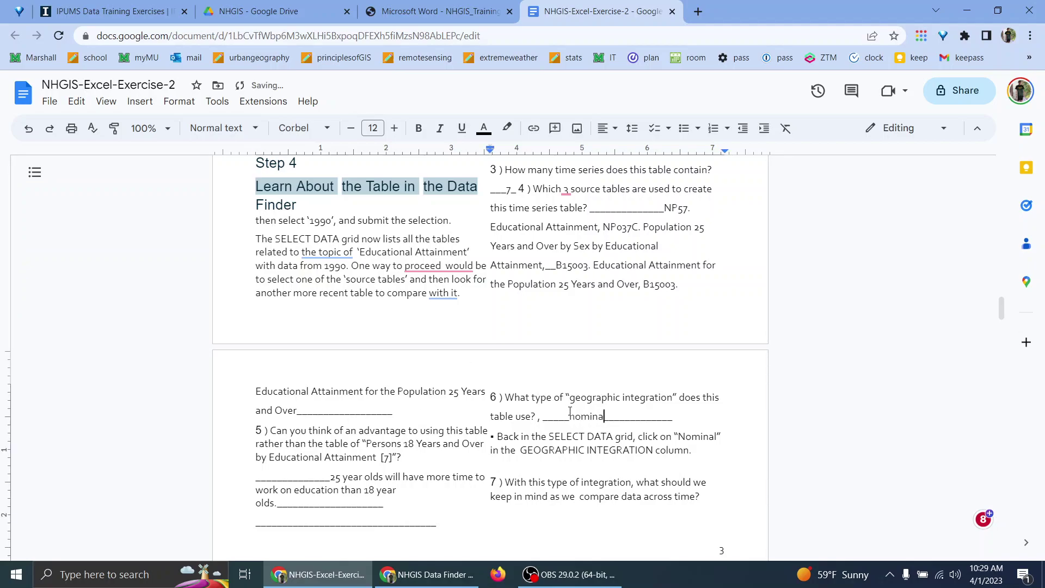
{"action": "type", "text": "l"}
Open the Nominal geographic integration details for table B85 in Data Finder
{"action": "left_click", "coordinate": [428, 575]}
{"action": "left_click", "coordinate": [1001, 111]}
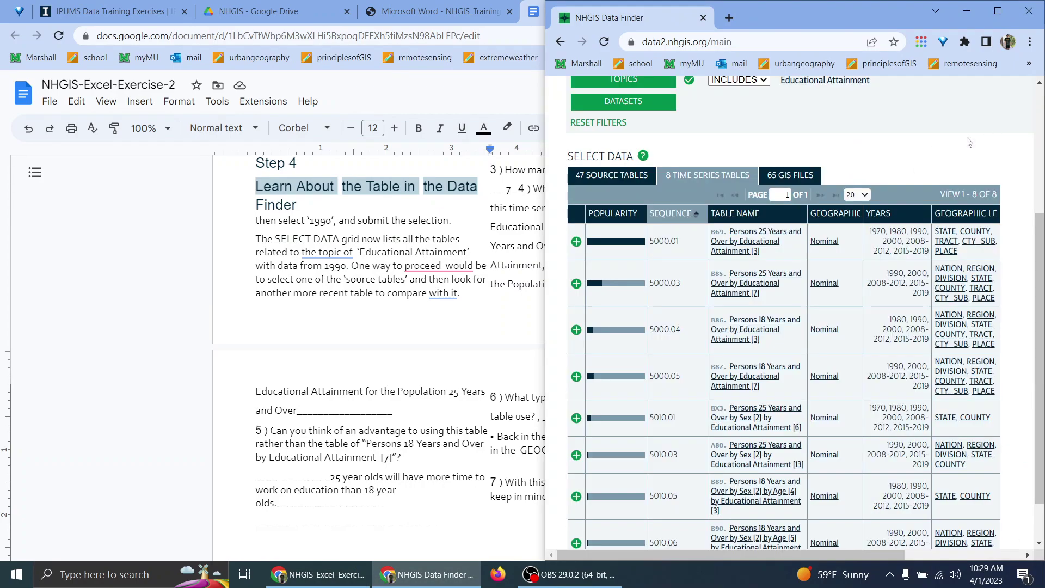
{"action": "scroll", "coordinate": [811, 254], "scroll_direction": "up", "scroll_amount": 1}
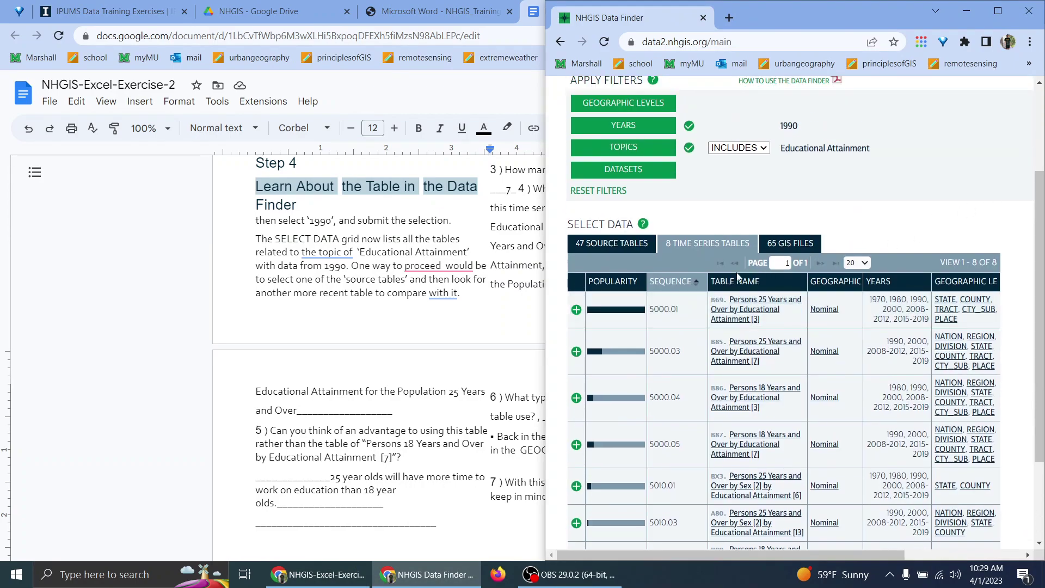
{"action": "left_click", "coordinate": [824, 309]}
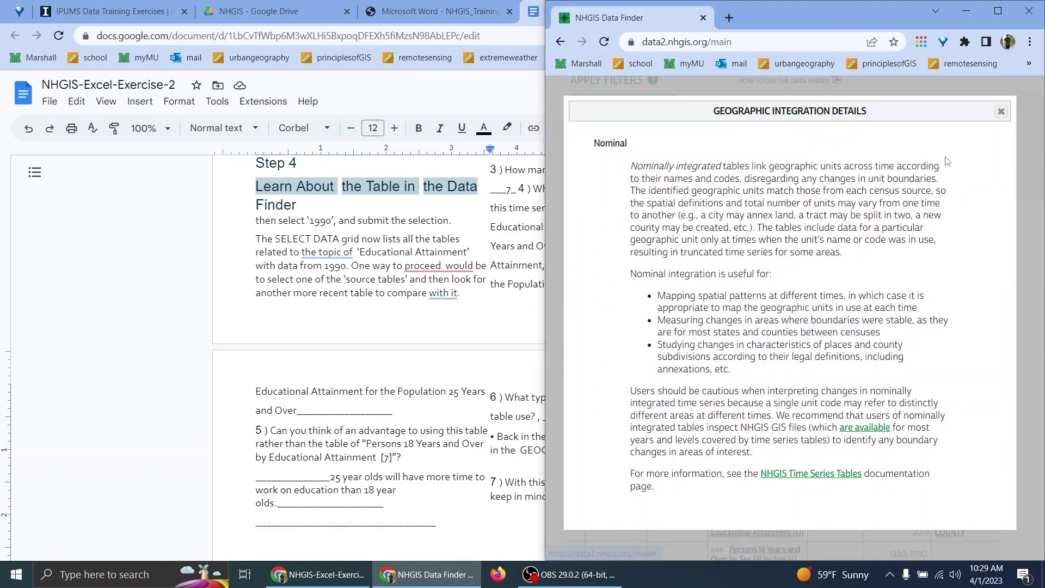
{"action": "left_click", "coordinate": [1001, 111]}
{"action": "left_click", "coordinate": [824, 355]}
Bring the instructions PDF forward and scroll toward Step 5
{"action": "left_click", "coordinate": [428, 574]}
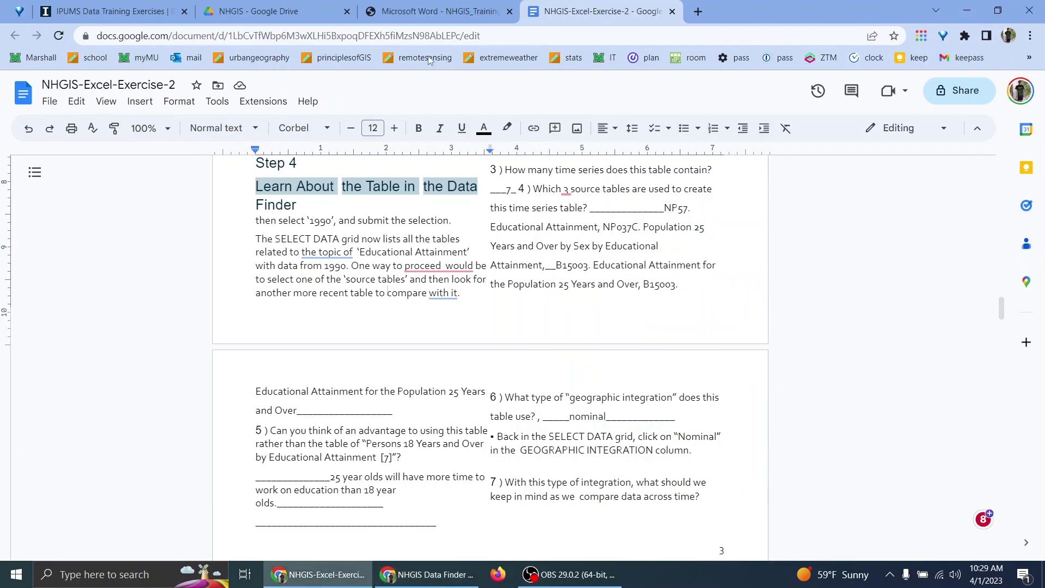
{"action": "left_click", "coordinate": [433, 11]}
{"action": "scroll", "coordinate": [542, 304], "scroll_direction": "down", "scroll_amount": 5}
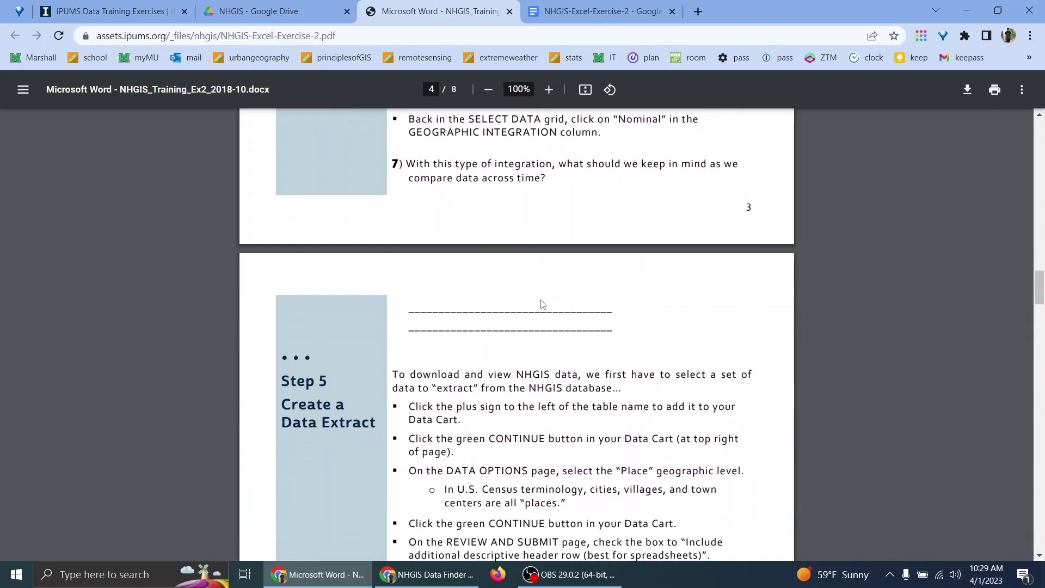
Read and close the Nominal integration explanation, then scroll the PDF up to questions 6 and 7
{"action": "left_click", "coordinate": [469, 576]}
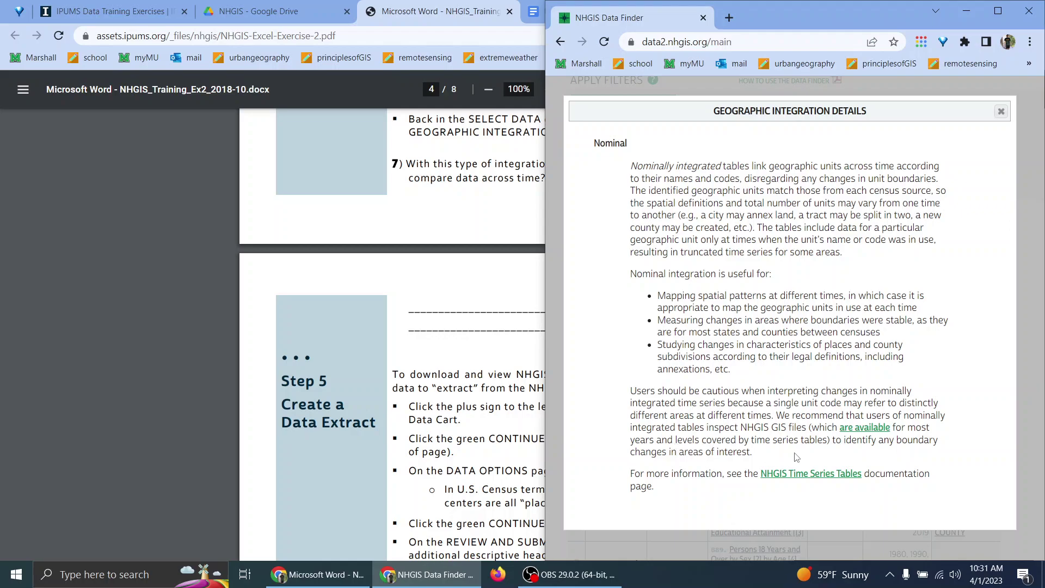
{"action": "left_click_drag", "start_coordinate": [751, 442], "coordinate": [702, 453]}
{"action": "left_click", "coordinate": [723, 409]}
{"action": "left_click", "coordinate": [1001, 111]}
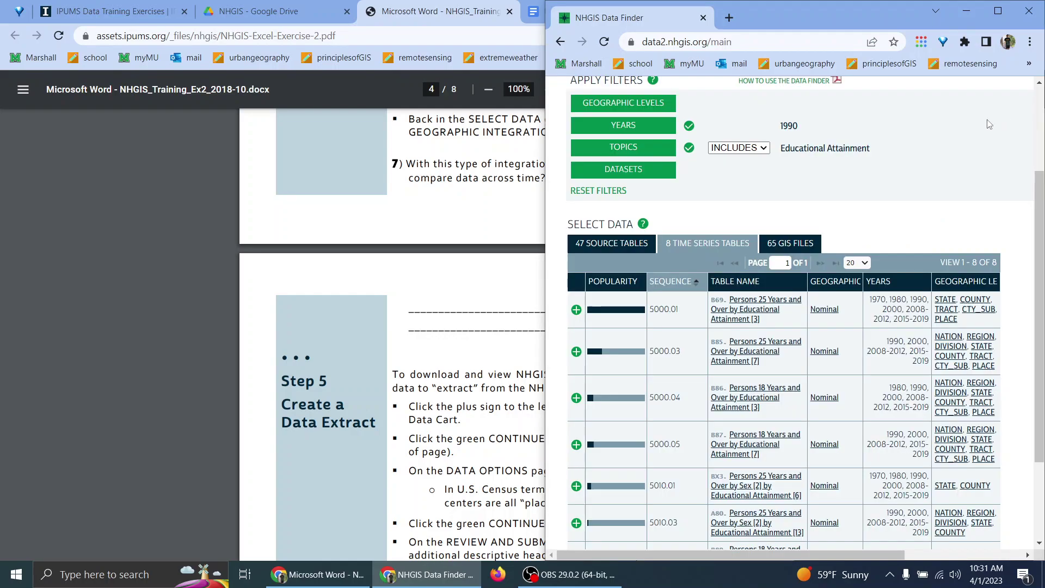
{"action": "left_click", "coordinate": [481, 330]}
{"action": "scroll", "coordinate": [545, 261], "scroll_direction": "up", "scroll_amount": 1}
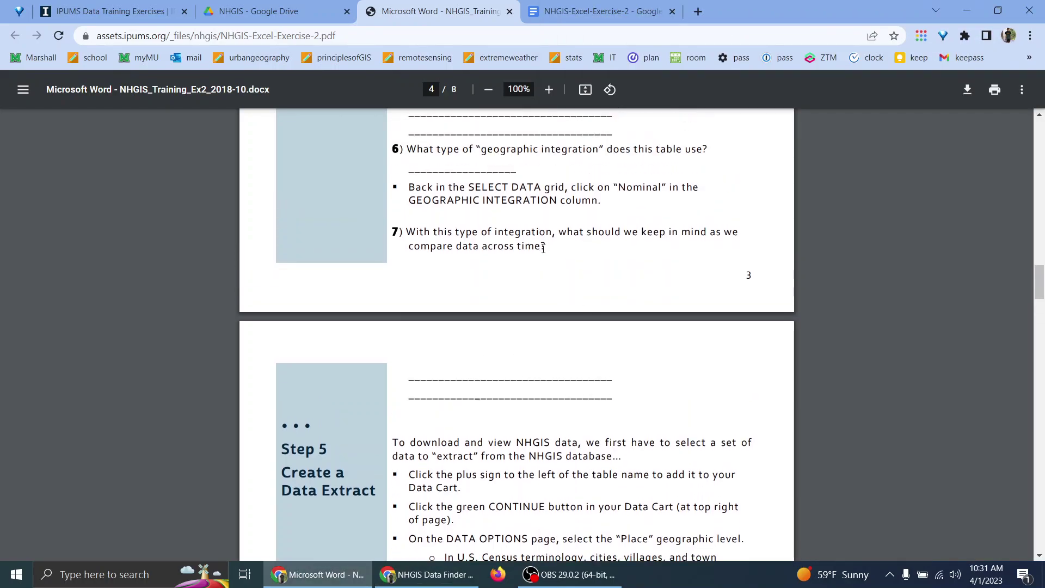
Answer question 7 with 'The boundaries might be different.' and return to the PDF
{"action": "left_click", "coordinate": [567, 12]}
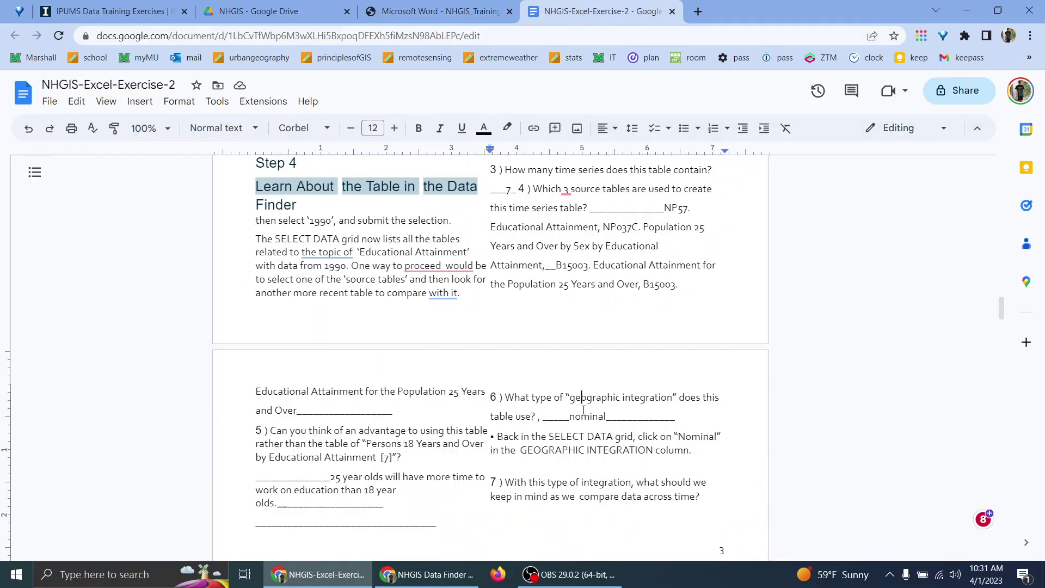
{"action": "scroll", "coordinate": [581, 414], "scroll_direction": "down", "scroll_amount": 3}
{"action": "left_click", "coordinate": [431, 356]}
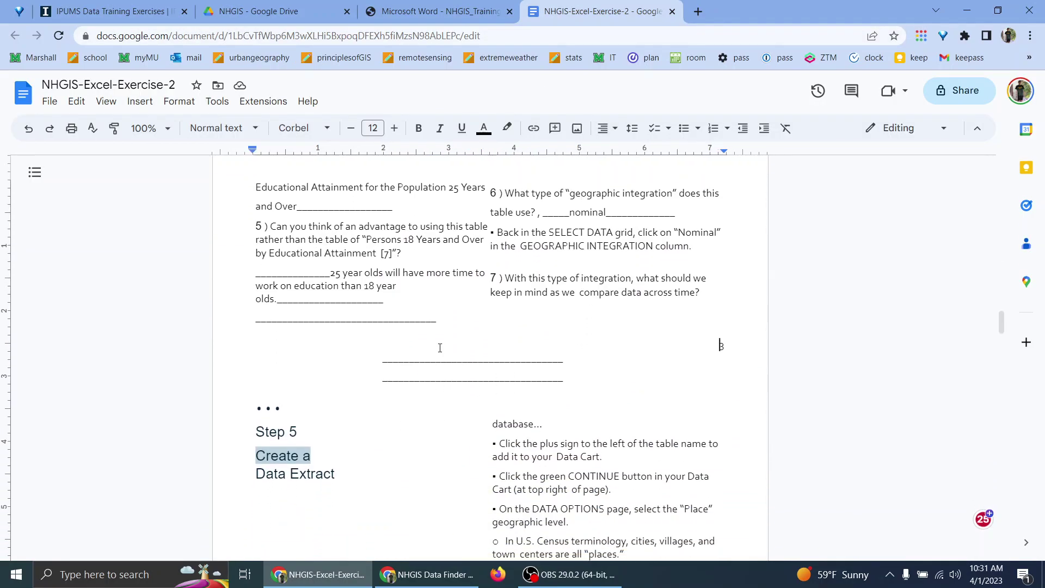
{"action": "type", "text": "The boundaries "}
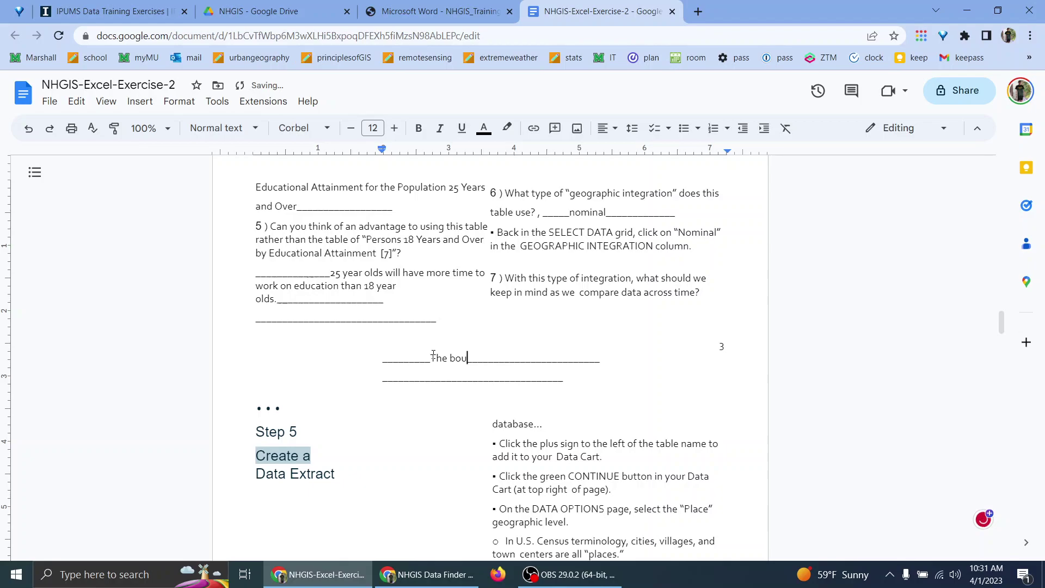
{"action": "type", "text": "might be d"}
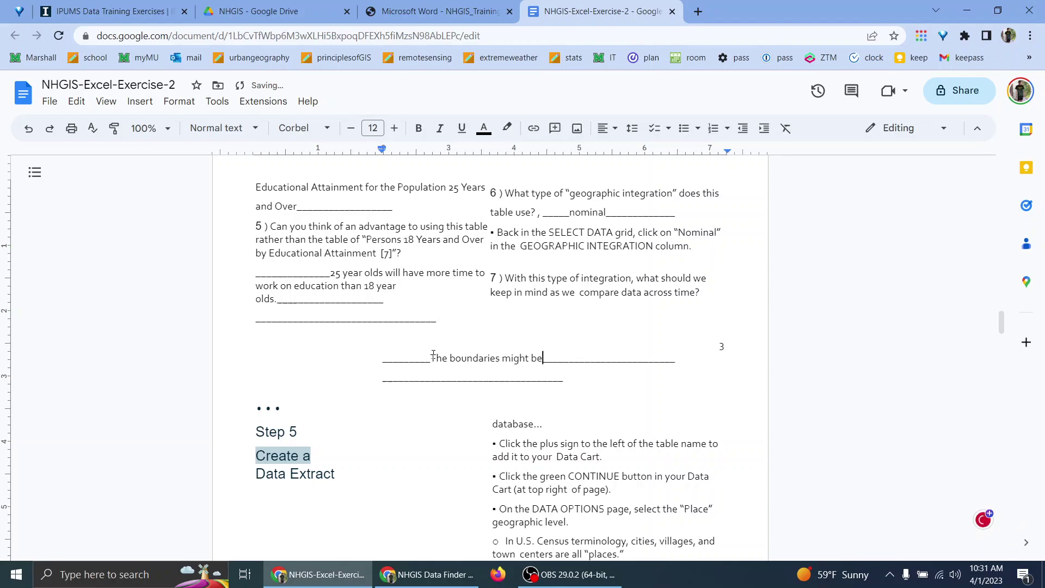
{"action": "type", "text": "ifferent."}
{"action": "key", "text": "ctrl+shift+Tab"}
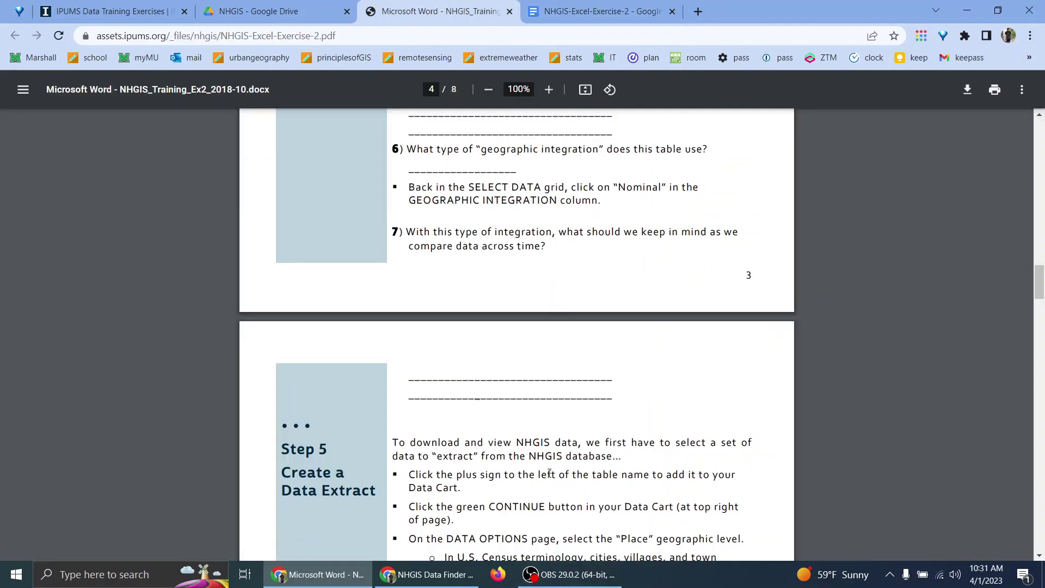
Scroll the PDF to Step 5 and snap it left, with Data Finder filling the right half
{"action": "scroll", "coordinate": [390, 433], "scroll_direction": "down", "scroll_amount": 1}
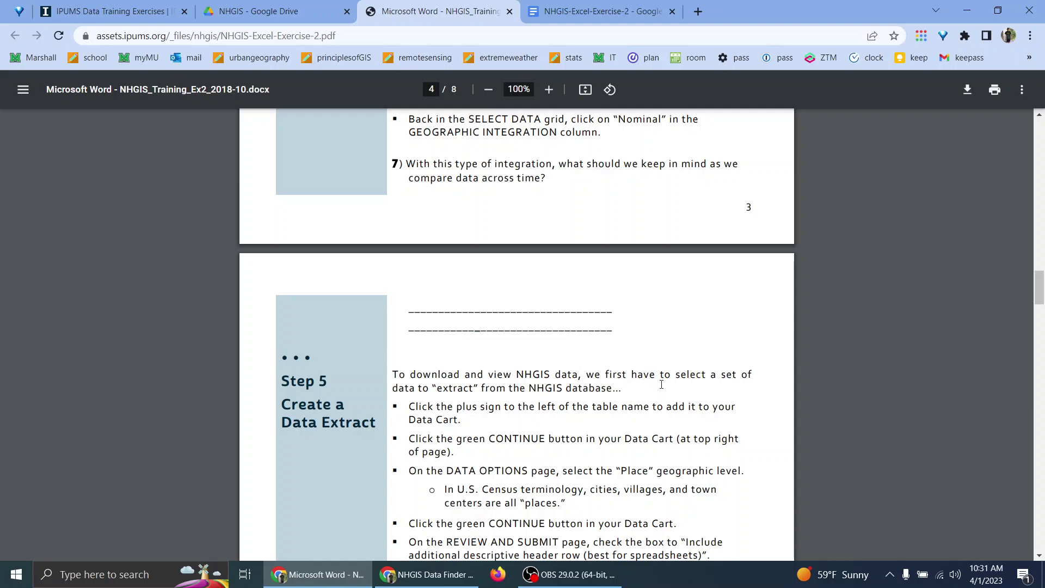
{"action": "scroll", "coordinate": [610, 362], "scroll_direction": "down", "scroll_amount": 1}
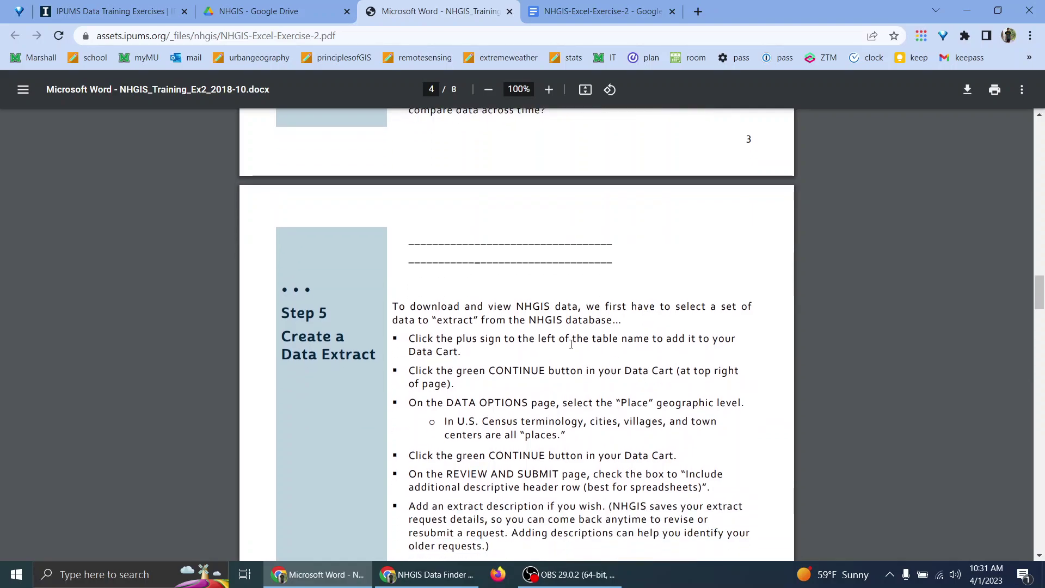
{"action": "key", "text": "super+Left"}
{"action": "left_click", "coordinate": [571, 345]}
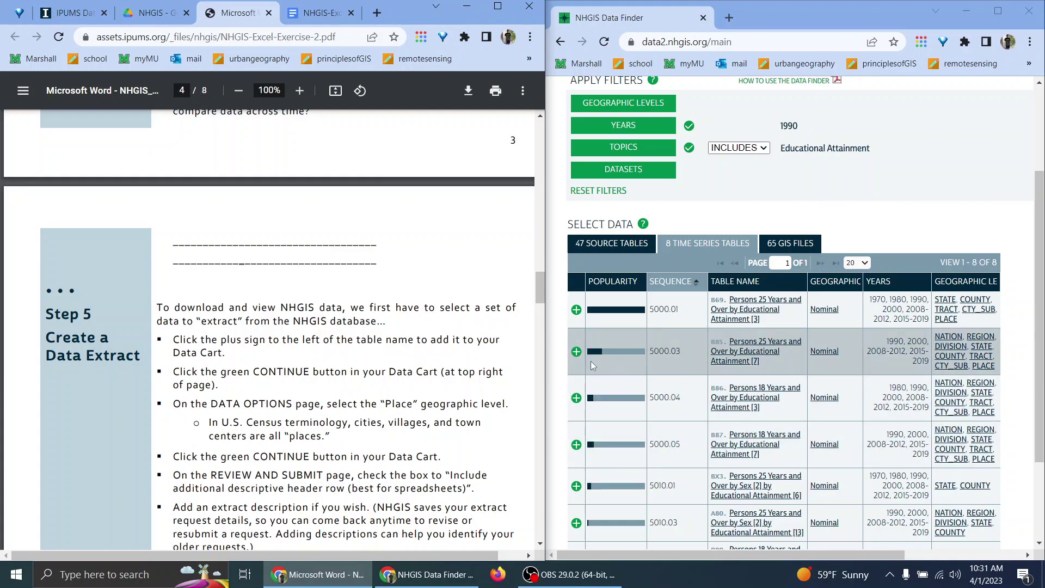
Add the Persons 25 Years and Over by Educational Attainment [7] table to the cart and continue to Data Options
{"action": "left_click", "coordinate": [576, 351]}
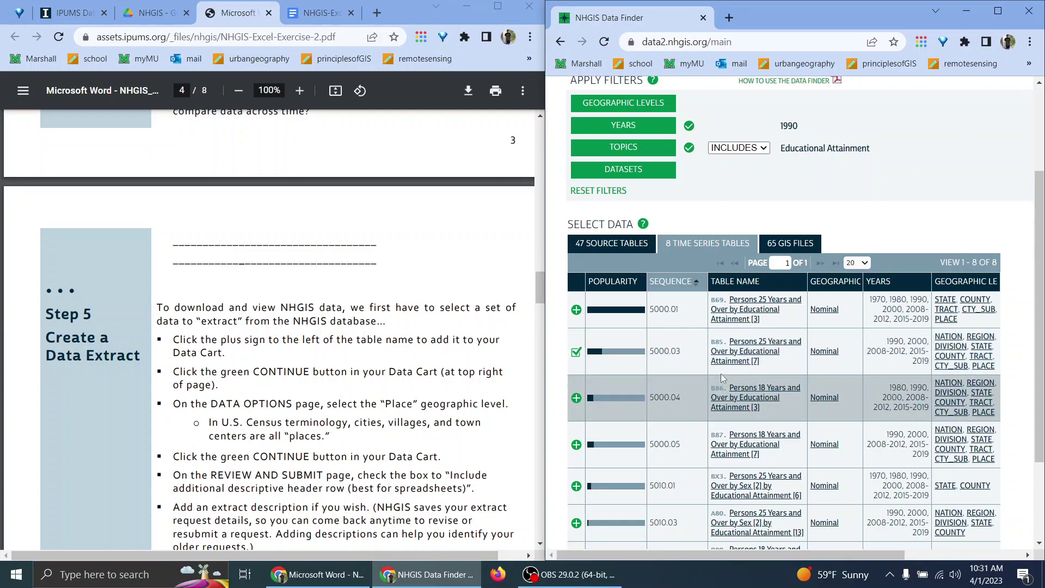
{"action": "scroll", "coordinate": [855, 394], "scroll_direction": "up", "scroll_amount": 3}
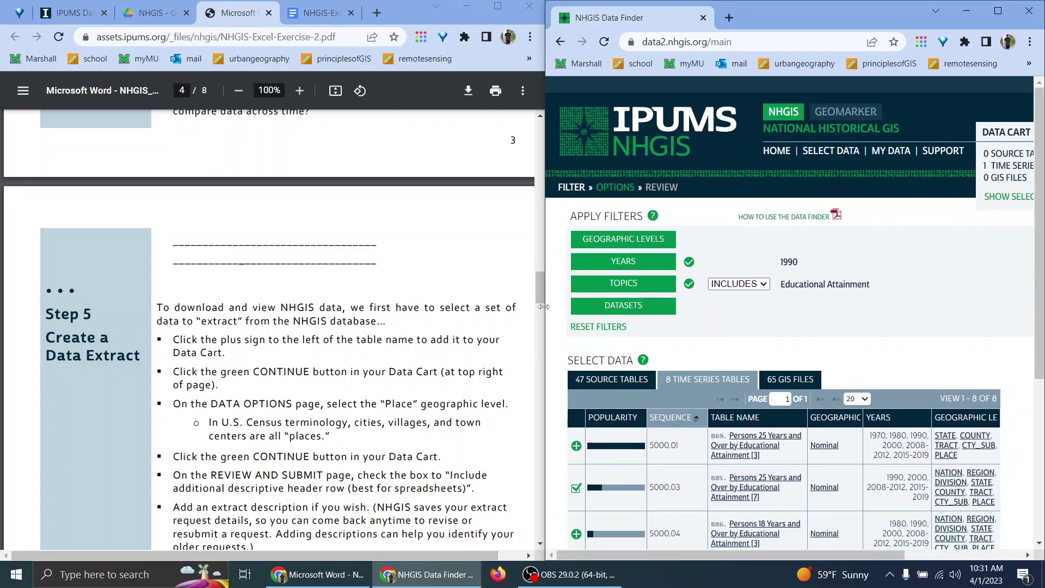
{"action": "left_click_drag", "start_coordinate": [546, 306], "coordinate": [433, 282]}
{"action": "left_click", "coordinate": [1016, 198]}
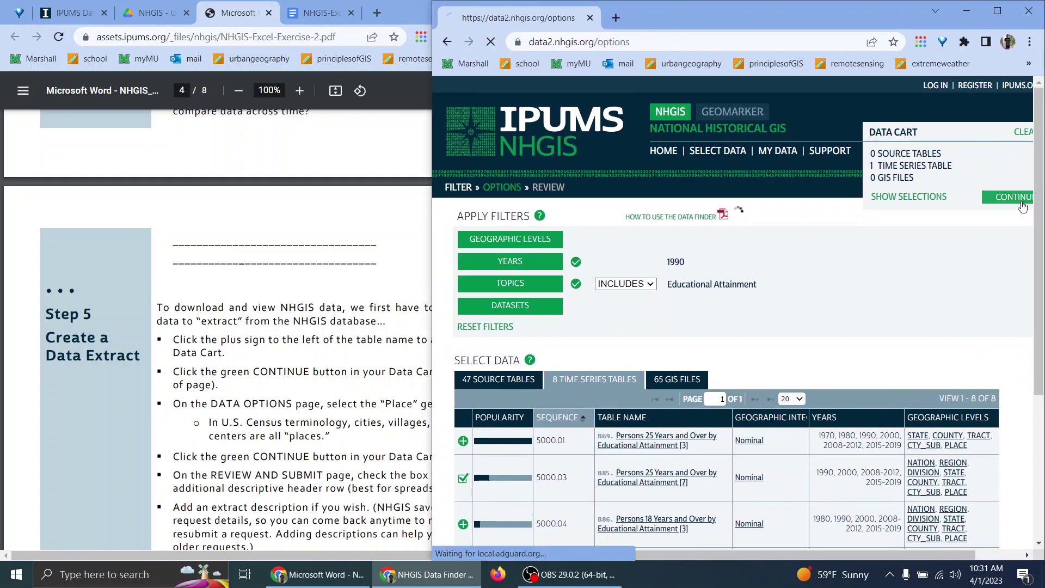
{"action": "left_click", "coordinate": [413, 354]}
Set Place (by State) as the table's geographic level and continue to Review and Submit
{"action": "left_click_drag", "start_coordinate": [545, 355], "coordinate": [460, 354]}
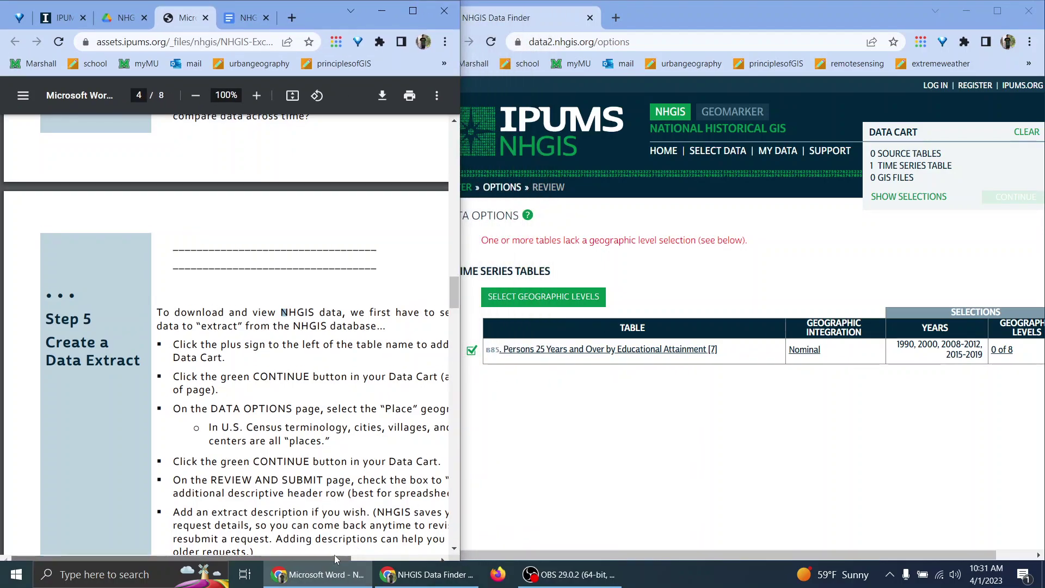
{"action": "left_click_drag", "start_coordinate": [337, 556], "coordinate": [406, 557]}
{"action": "left_click", "coordinate": [827, 439]}
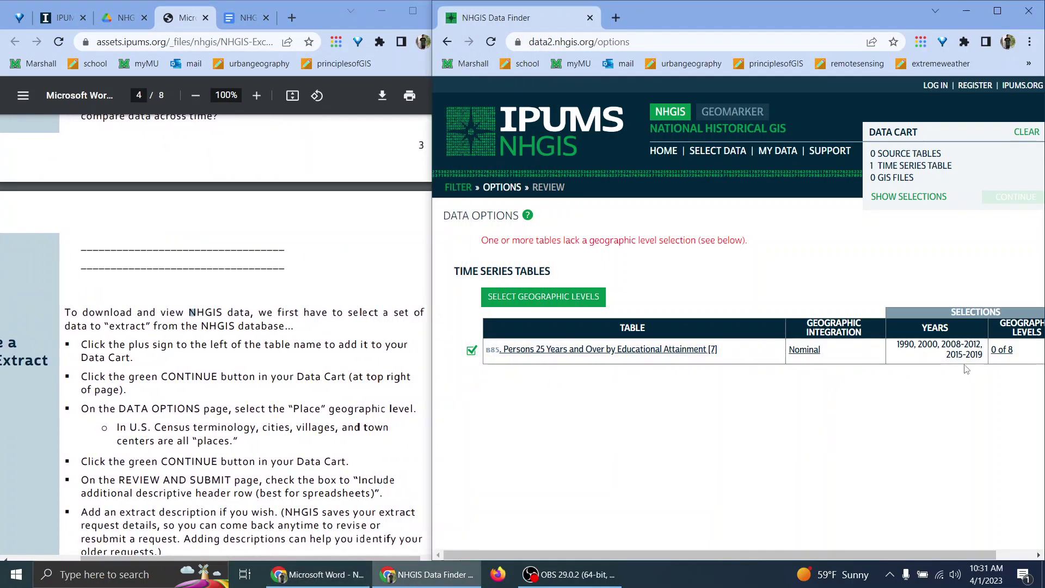
{"action": "left_click", "coordinate": [545, 297]}
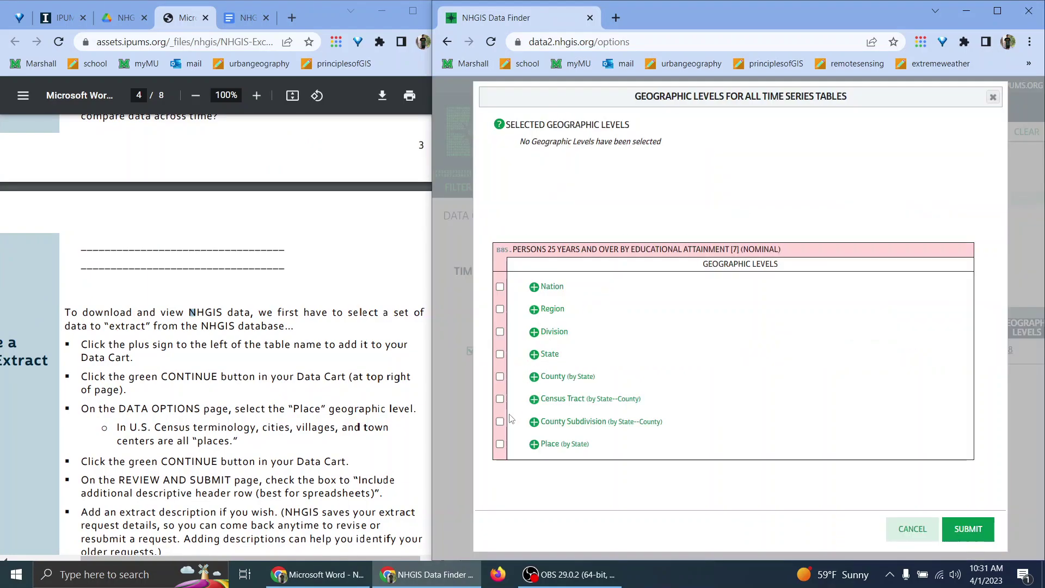
{"action": "left_click", "coordinate": [500, 444]}
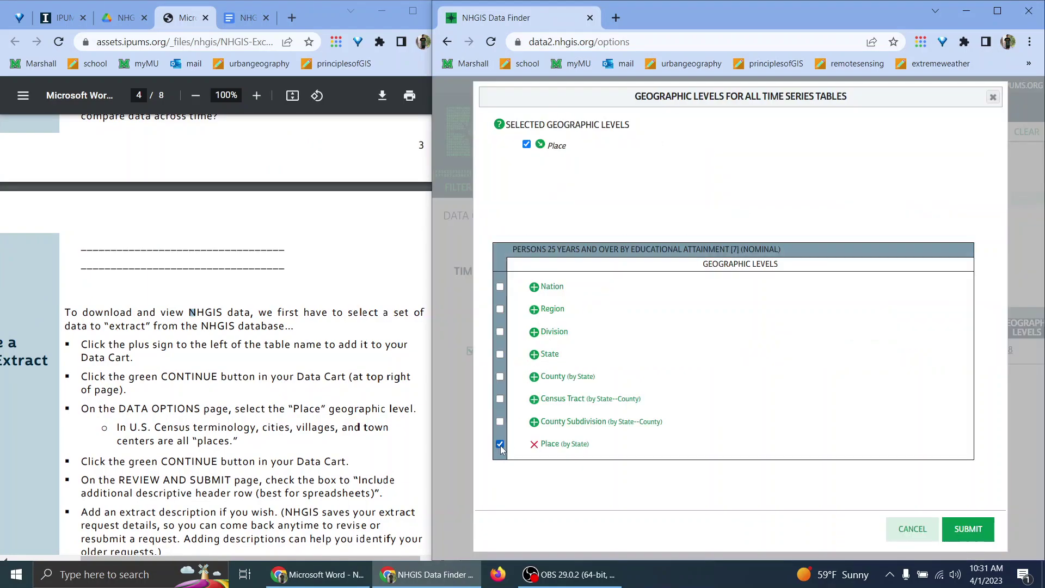
{"action": "left_click", "coordinate": [963, 527]}
{"action": "scroll", "coordinate": [265, 364], "scroll_direction": "down", "scroll_amount": 1}
{"action": "scroll", "coordinate": [265, 364], "scroll_direction": "down", "scroll_amount": 2}
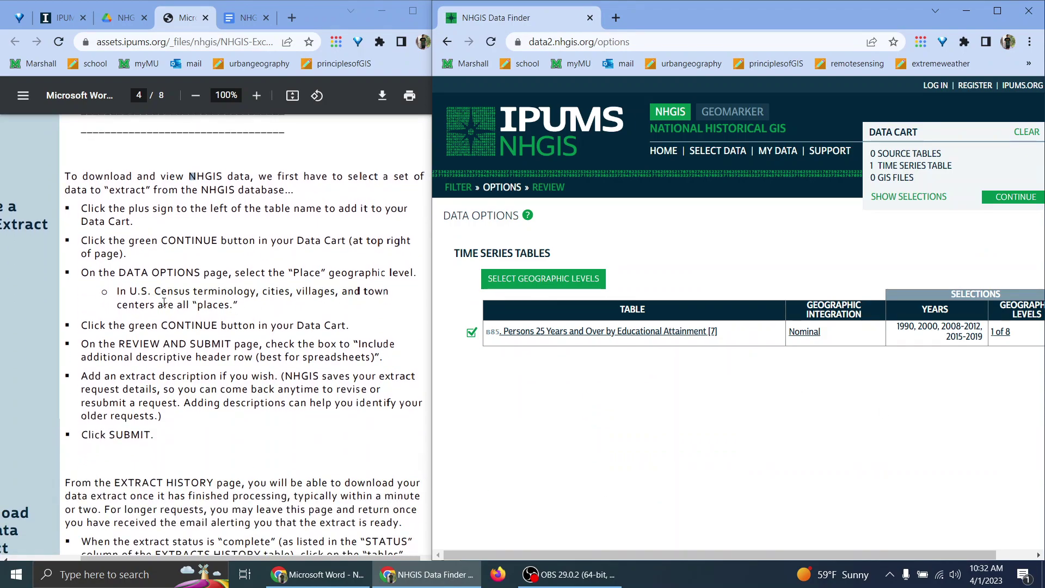
{"action": "left_click", "coordinate": [187, 302]}
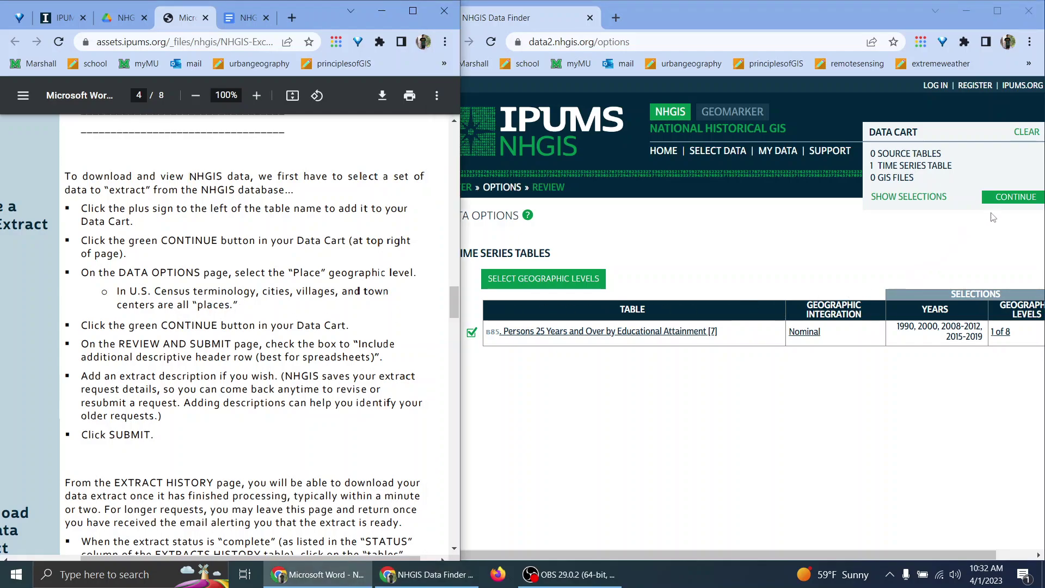
{"action": "left_click", "coordinate": [994, 198]}
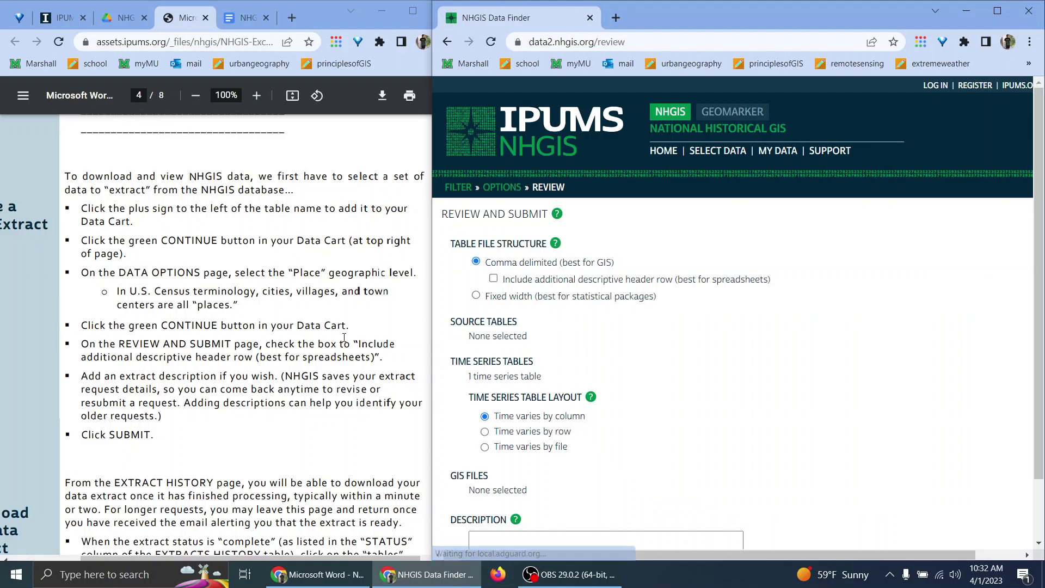
Include the descriptive header row, describe the extract 'educational attainment 25 year olds place 1990', and submit
{"action": "left_click", "coordinate": [494, 279]}
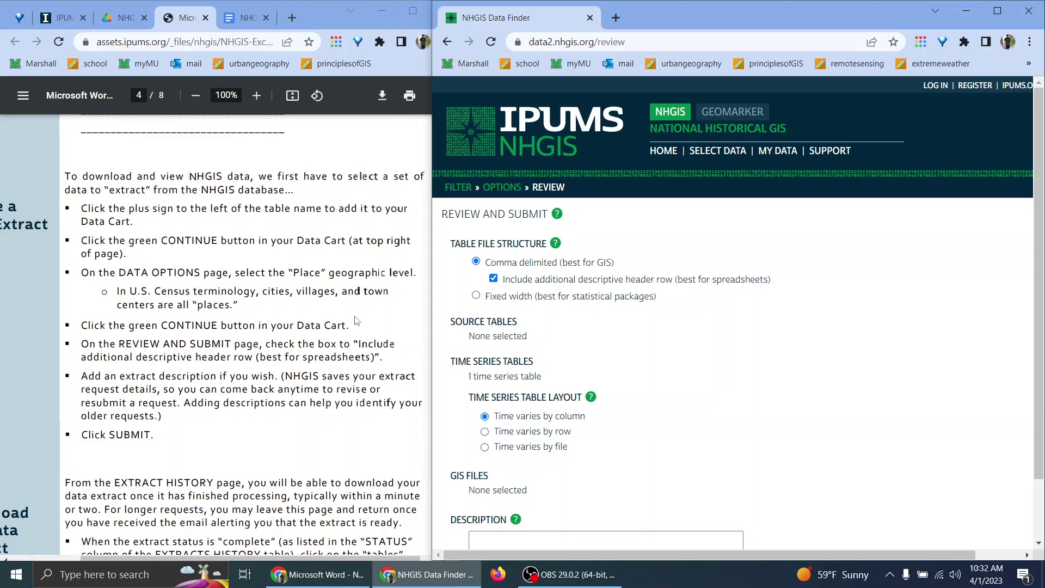
{"action": "scroll", "coordinate": [563, 485], "scroll_direction": "down", "scroll_amount": 1}
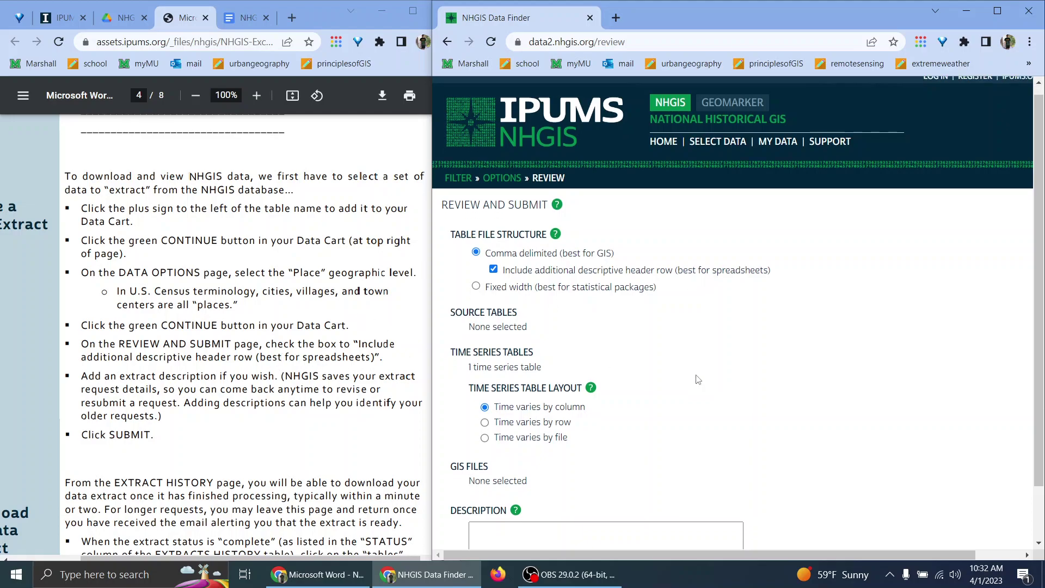
{"action": "left_click", "coordinate": [563, 485]}
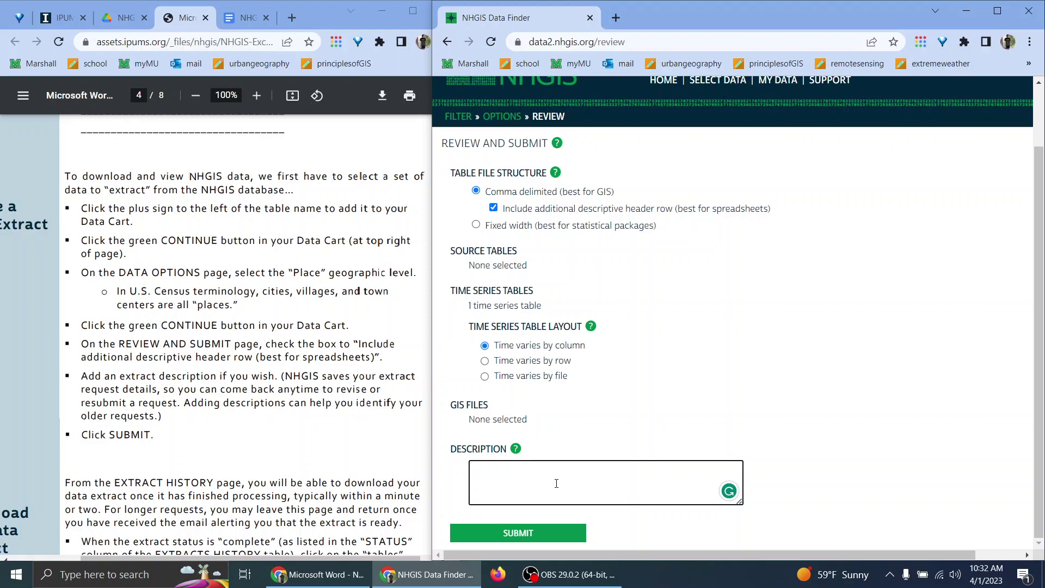
{"action": "type", "text": "educational attainment 25 year olds "}
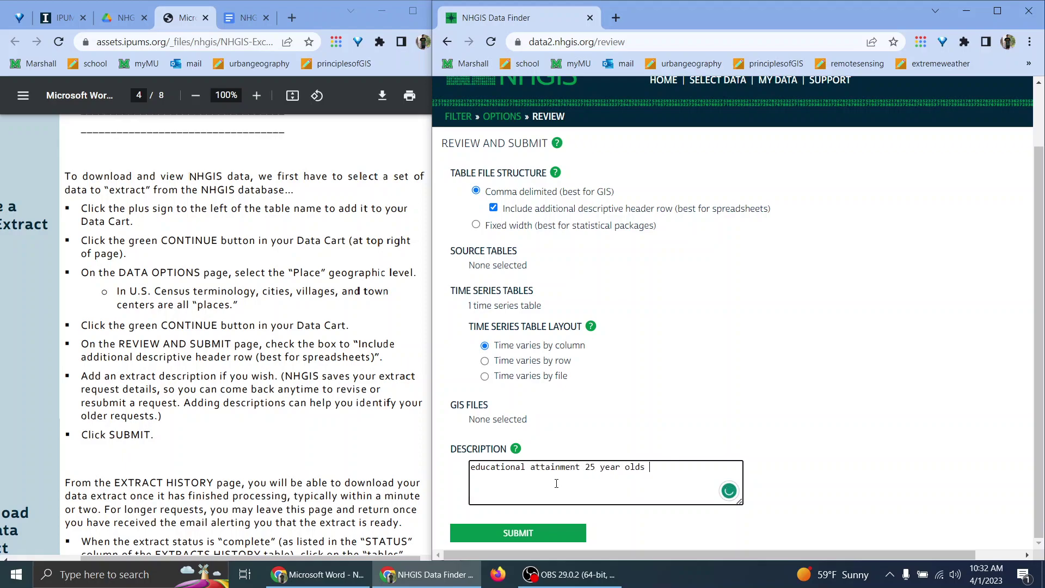
{"action": "type", "text": "place 1990"}
{"action": "left_click", "coordinate": [533, 533]}
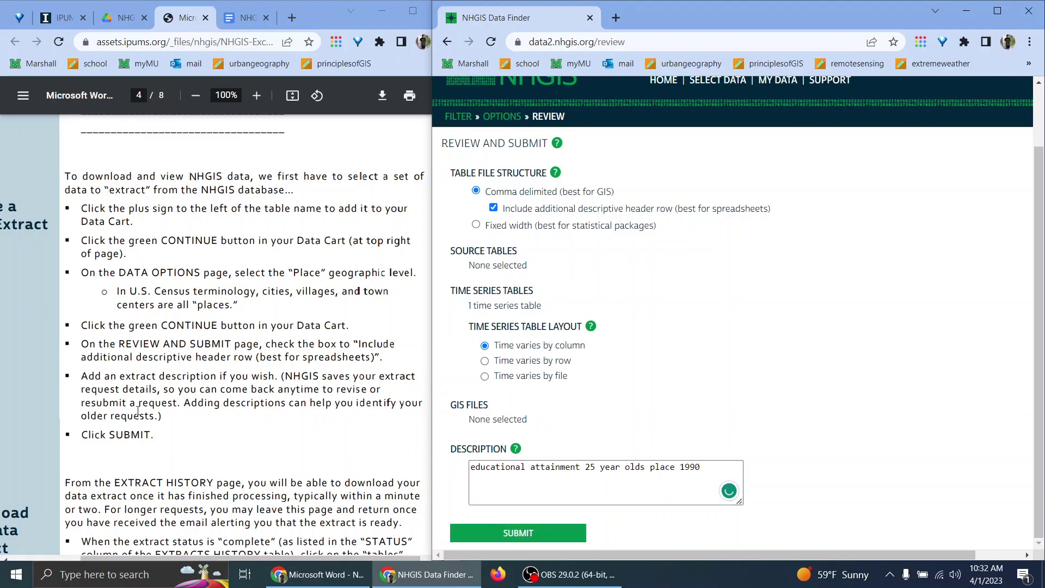
{"action": "left_click_drag", "start_coordinate": [140, 403], "coordinate": [272, 401]}
{"action": "left_click", "coordinate": [578, 467]}
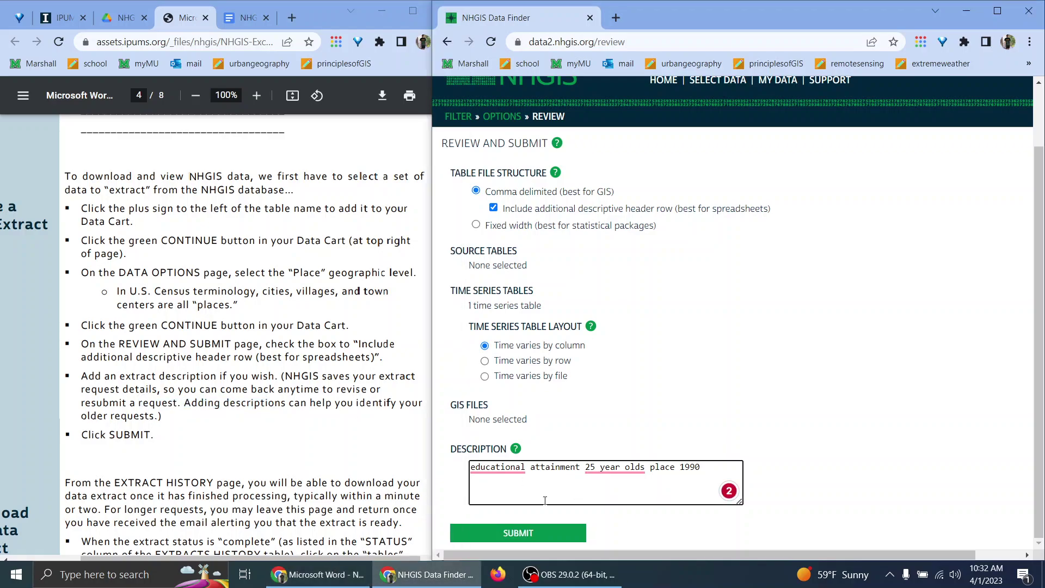
{"action": "left_click", "coordinate": [550, 540]}
Submit the educational attainment request and wait for extract 37 to complete at 2.5 MB
{"action": "left_click", "coordinate": [183, 356]}
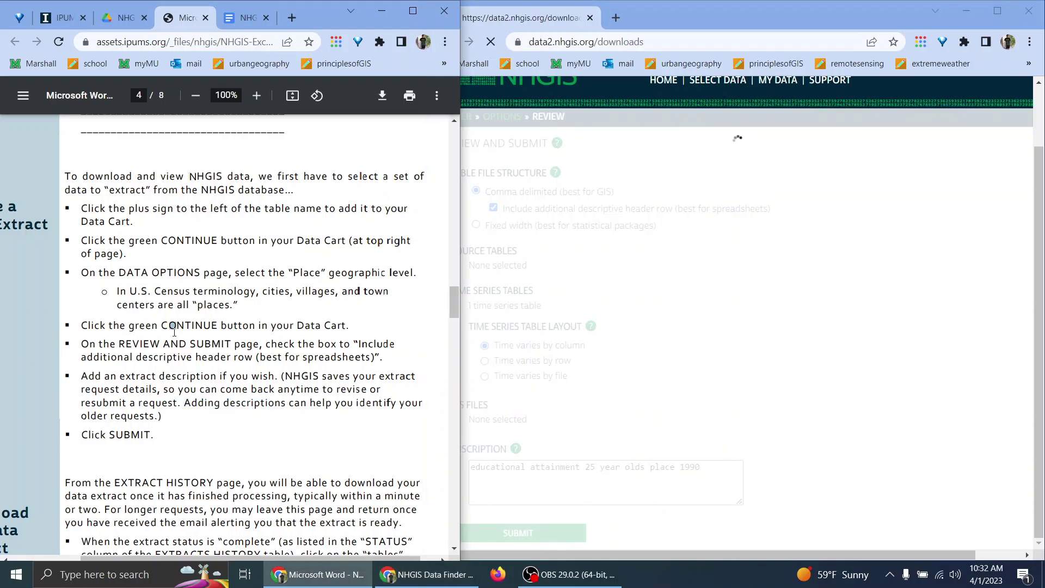
{"action": "scroll", "coordinate": [282, 369], "scroll_direction": "down", "scroll_amount": 2}
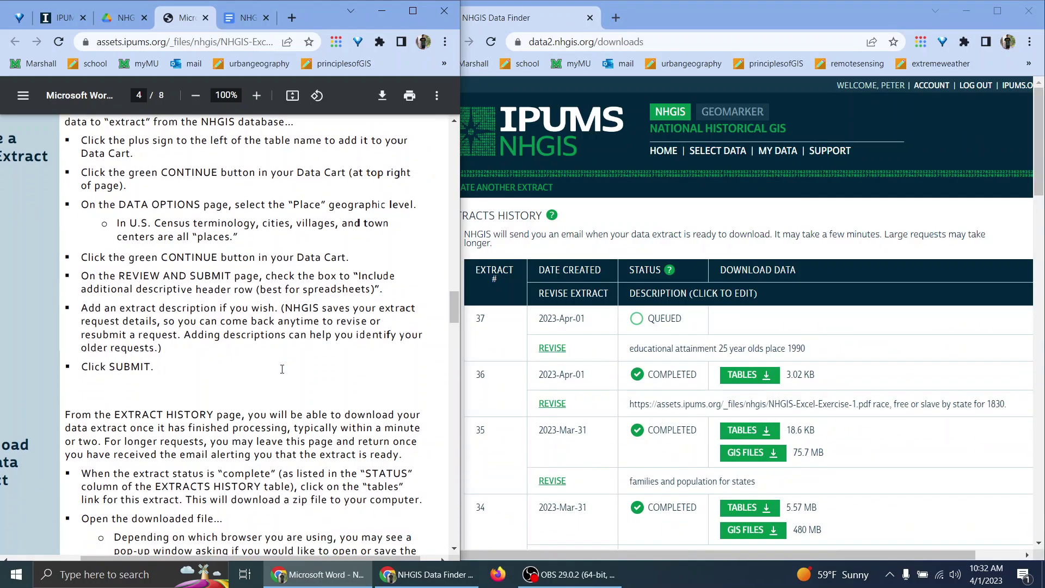
{"action": "scroll", "coordinate": [282, 369], "scroll_direction": "down", "scroll_amount": 2}
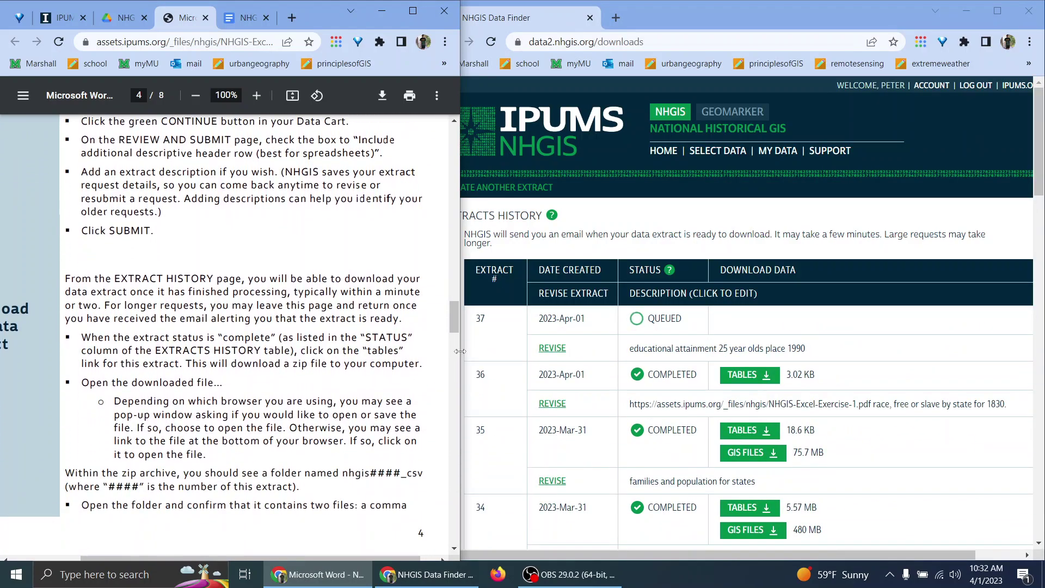
{"action": "left_click_drag", "start_coordinate": [461, 353], "coordinate": [570, 350]}
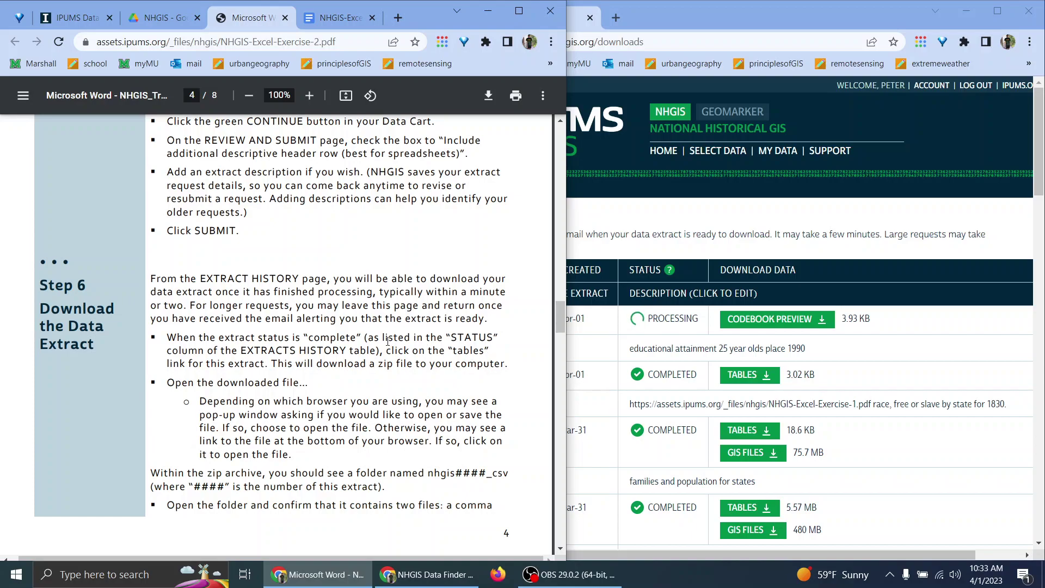
{"action": "scroll", "coordinate": [387, 341], "scroll_direction": "down", "scroll_amount": 3}
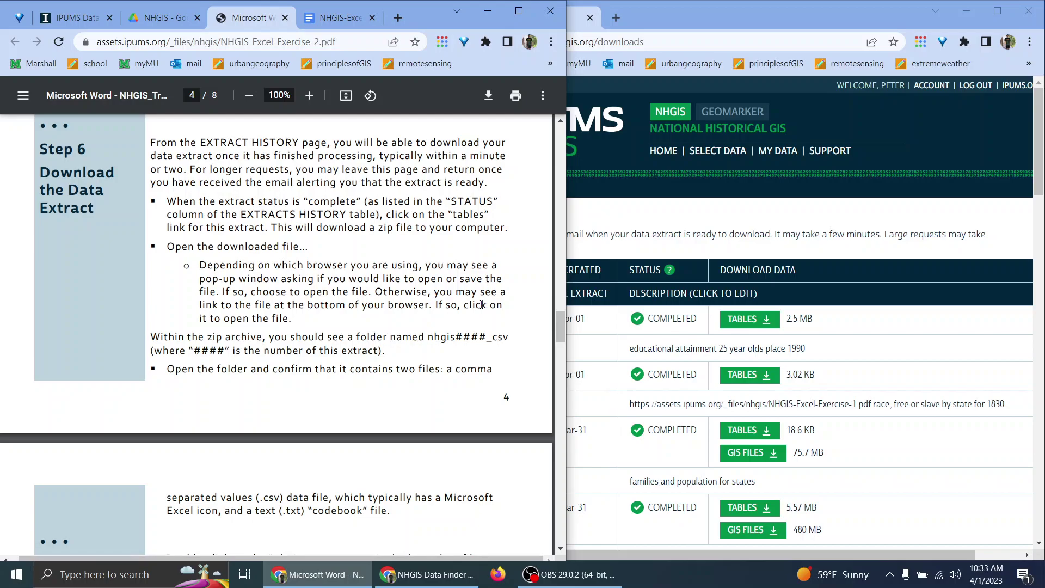
Download extract 37's tables and save nhgis0037_csv.zip into the urban-geography folder
{"action": "left_click", "coordinate": [730, 320]}
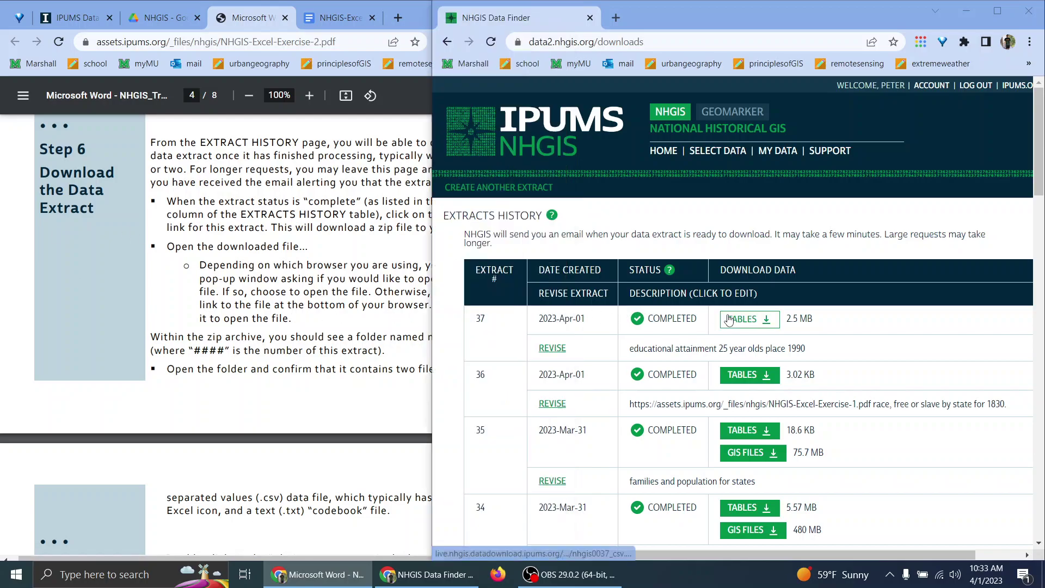
{"action": "left_click", "coordinate": [730, 320]}
{"action": "left_click", "coordinate": [343, 305]}
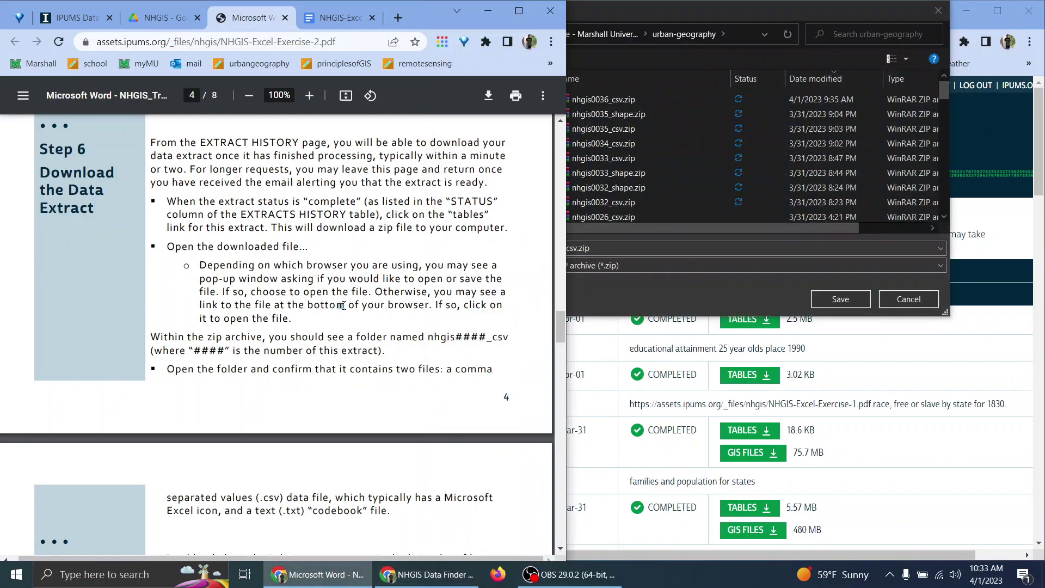
{"action": "scroll", "coordinate": [343, 305], "scroll_direction": "down", "scroll_amount": 1}
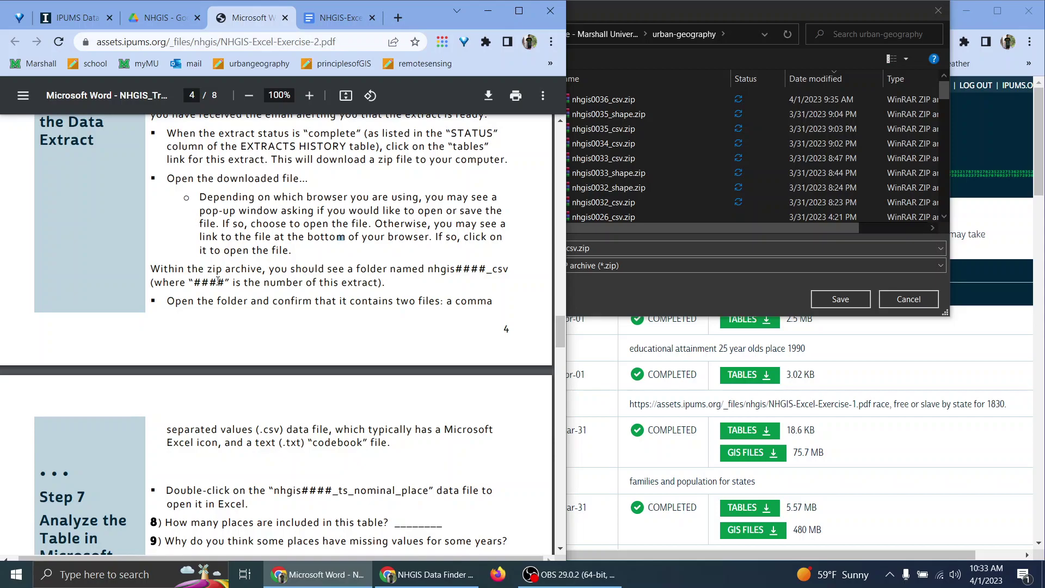
{"action": "left_click_drag", "start_coordinate": [249, 282], "coordinate": [386, 282]}
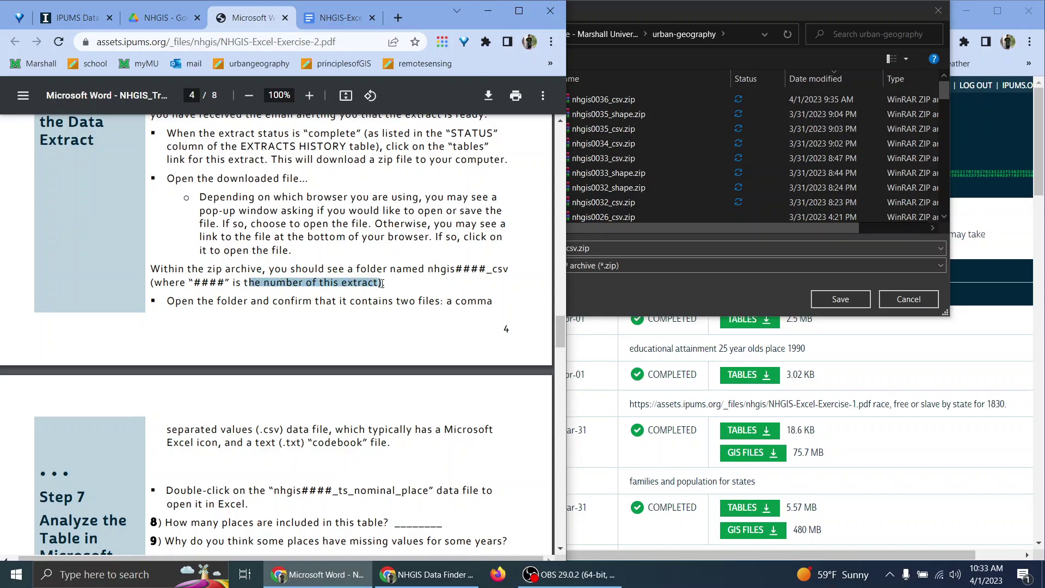
{"action": "left_click", "coordinate": [381, 282]}
{"action": "left_click", "coordinate": [613, 244]}
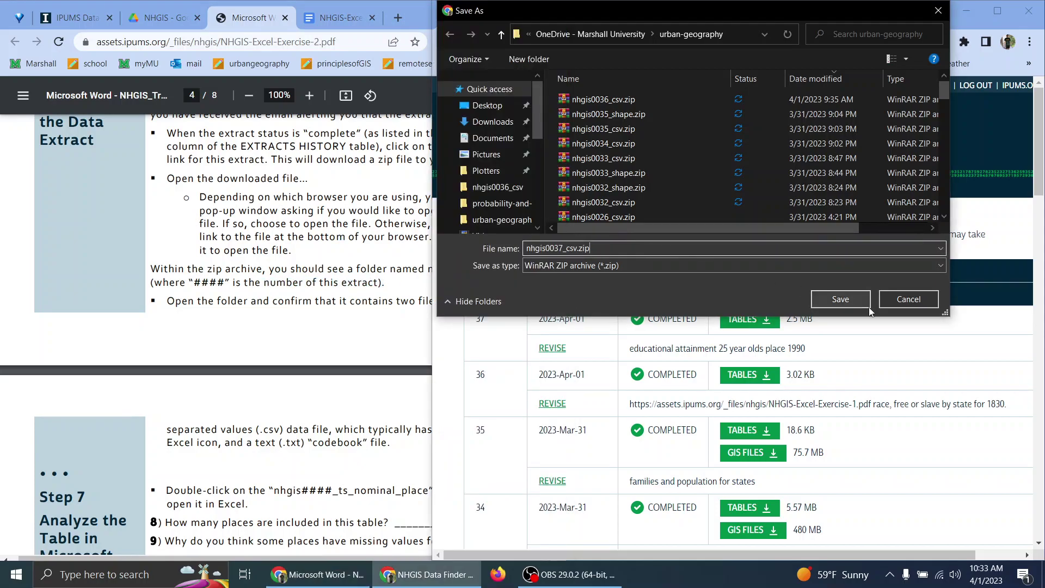
{"action": "left_click", "coordinate": [840, 299]}
{"action": "left_click", "coordinate": [285, 307]}
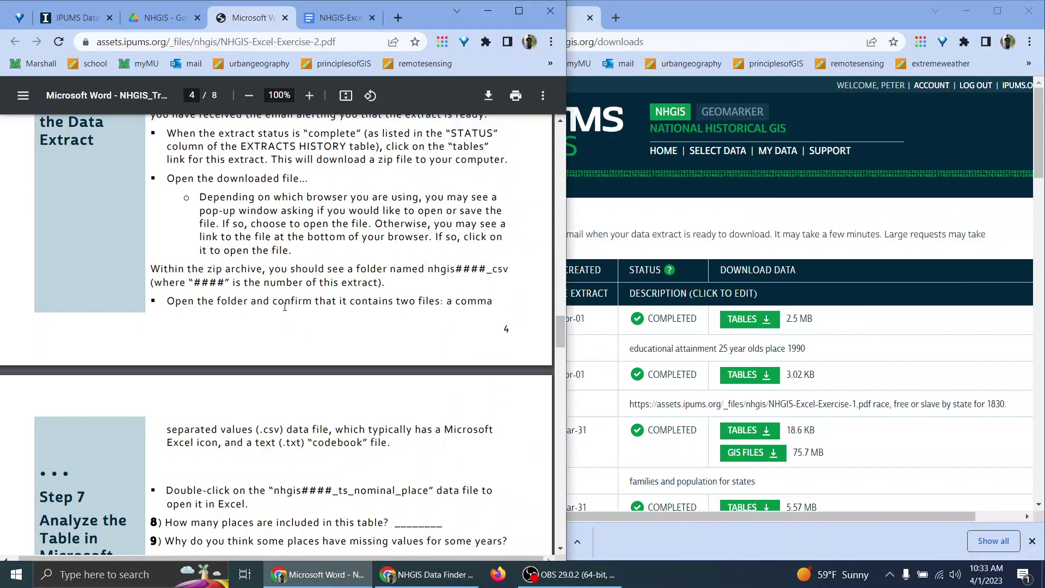
{"action": "scroll", "coordinate": [383, 310], "scroll_direction": "down", "scroll_amount": 1}
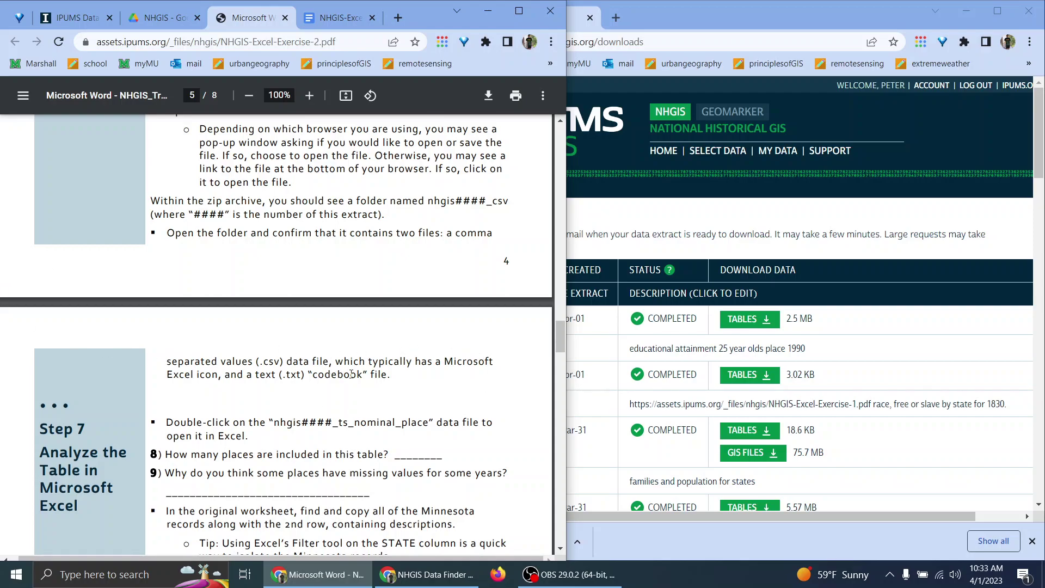
Extract nhgis0037_csv.zip with WinRAR and open the resulting nhgis0037_csv folder
{"action": "left_click", "coordinate": [430, 574]}
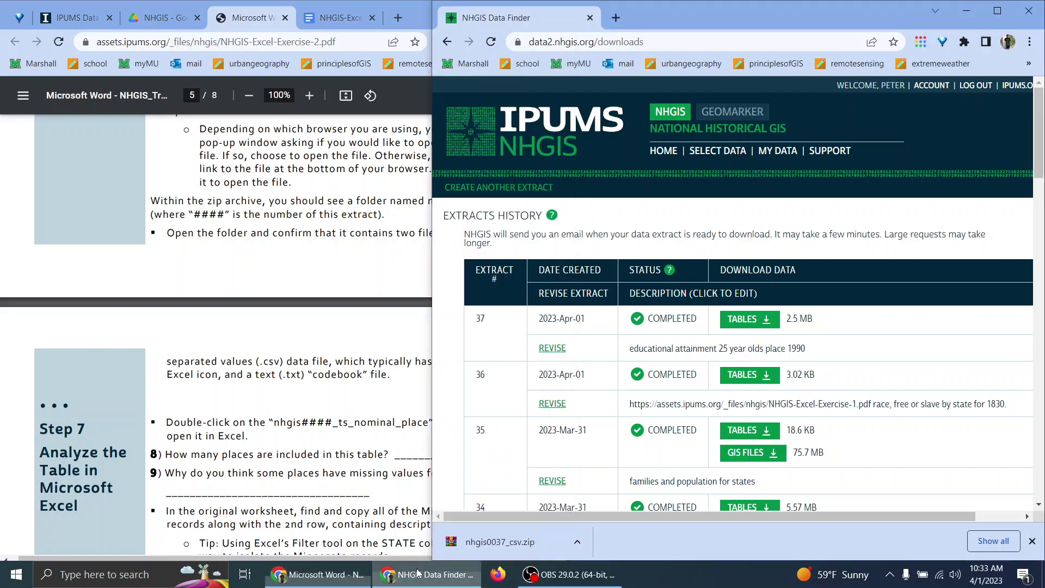
{"action": "left_click", "coordinate": [536, 546]}
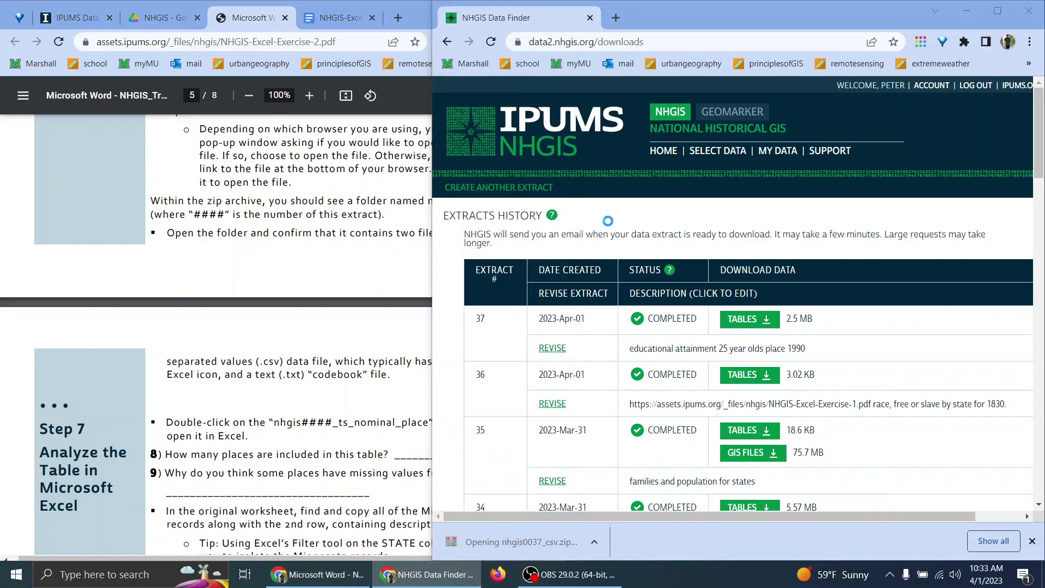
{"action": "left_click", "coordinate": [172, 158]}
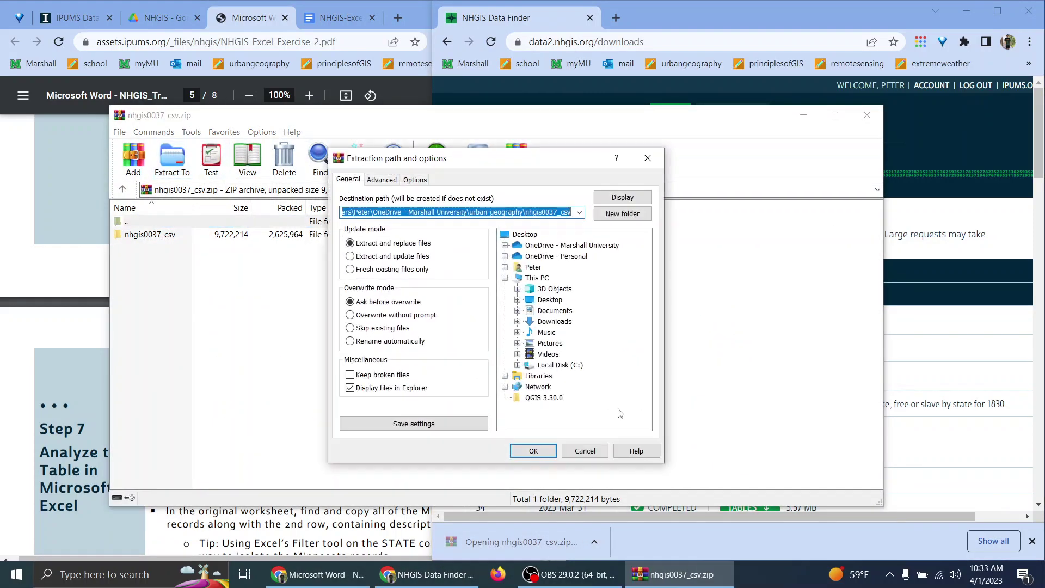
{"action": "left_click", "coordinate": [558, 422]}
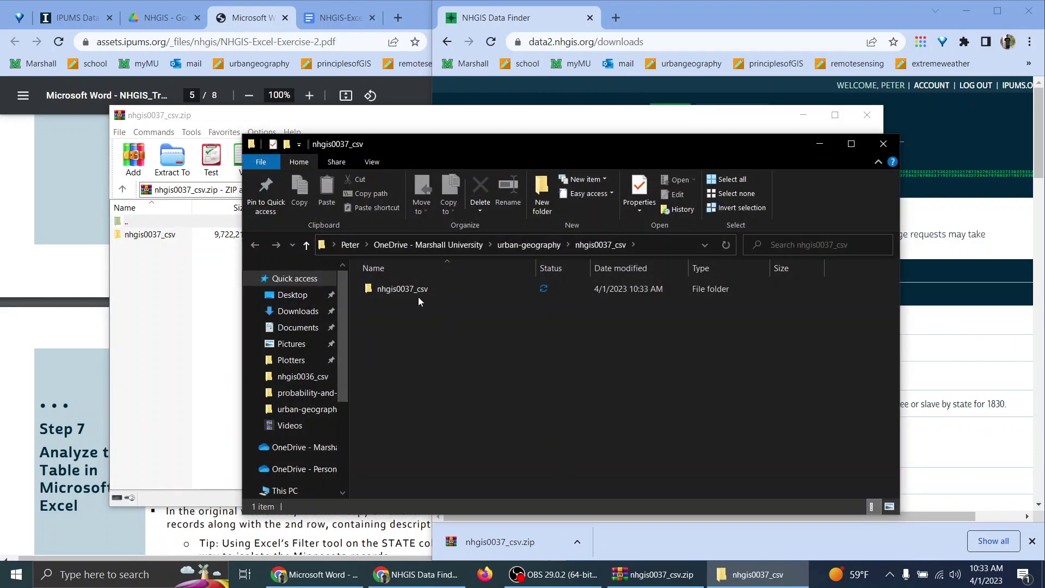
{"action": "double_click", "coordinate": [416, 295]}
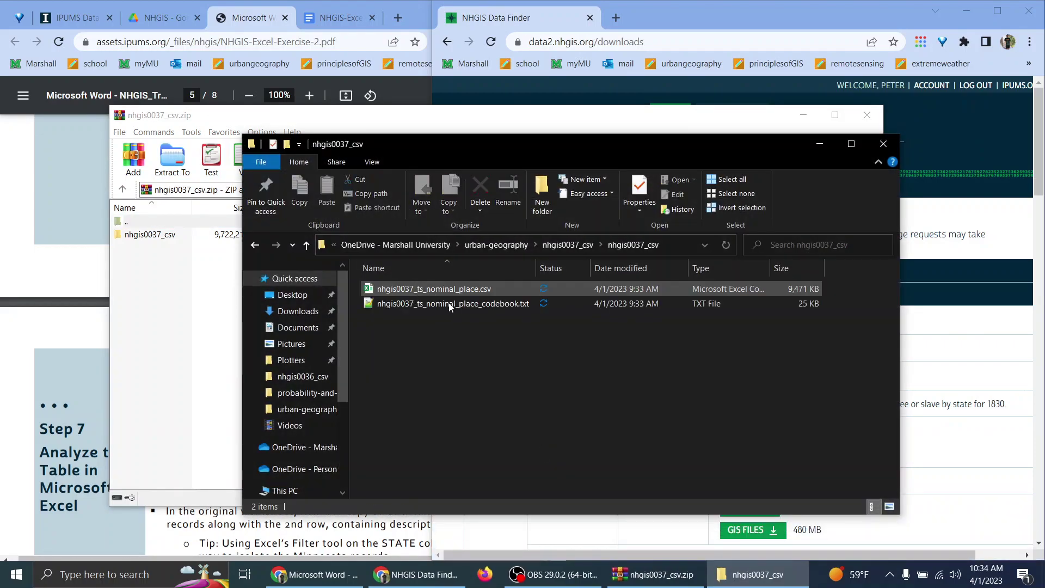
Reposition the extracted folder window and select nhgis0037_ts_nominal_place.csv
{"action": "left_click", "coordinate": [803, 115]}
{"action": "left_click", "coordinate": [223, 271]}
{"action": "scroll", "coordinate": [223, 271], "scroll_direction": "down", "scroll_amount": 3}
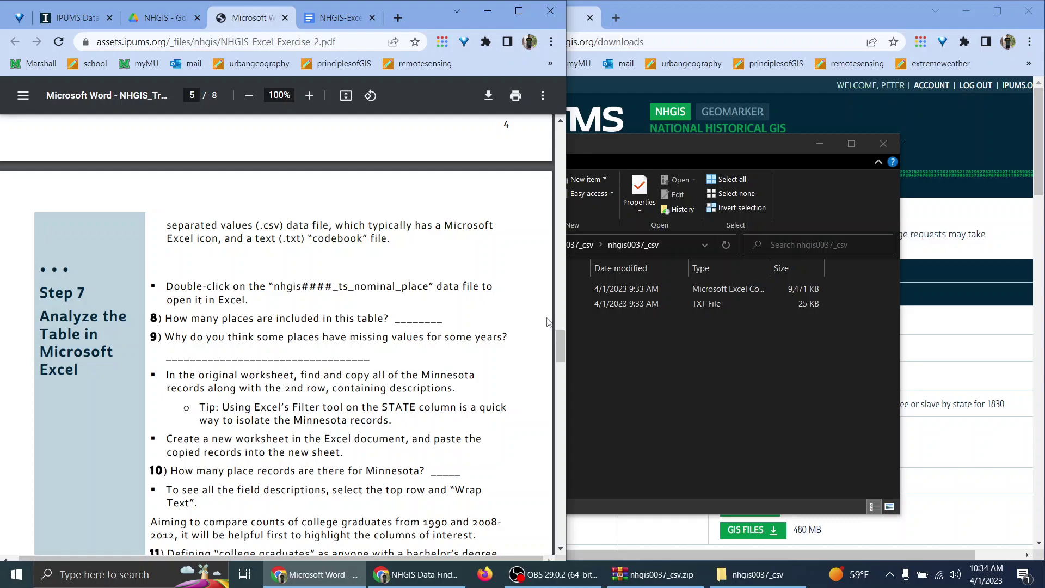
{"action": "left_click", "coordinate": [657, 349]}
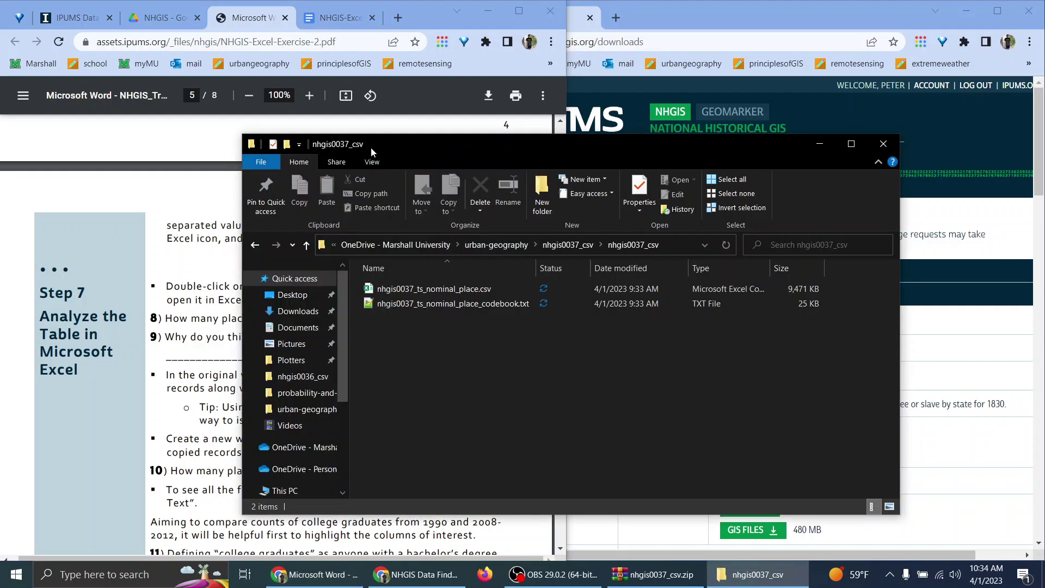
{"action": "left_click_drag", "start_coordinate": [371, 147], "coordinate": [629, 136]}
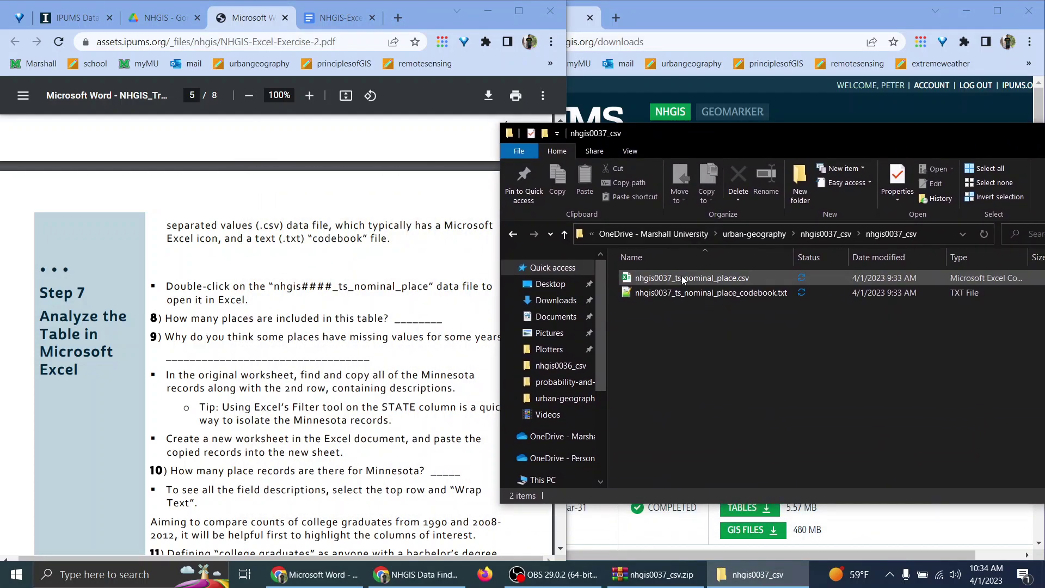
{"action": "left_click", "coordinate": [708, 279]}
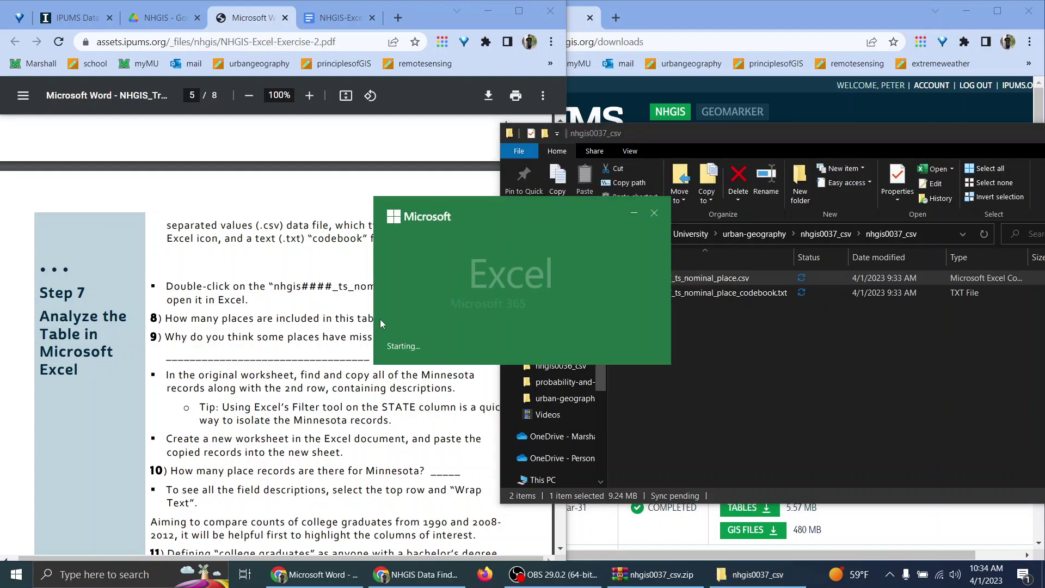
Open nhgis0037_ts_nominal_place.csv in maximized Excel and count its place codes: 30679 records
{"action": "left_click", "coordinate": [361, 321]}
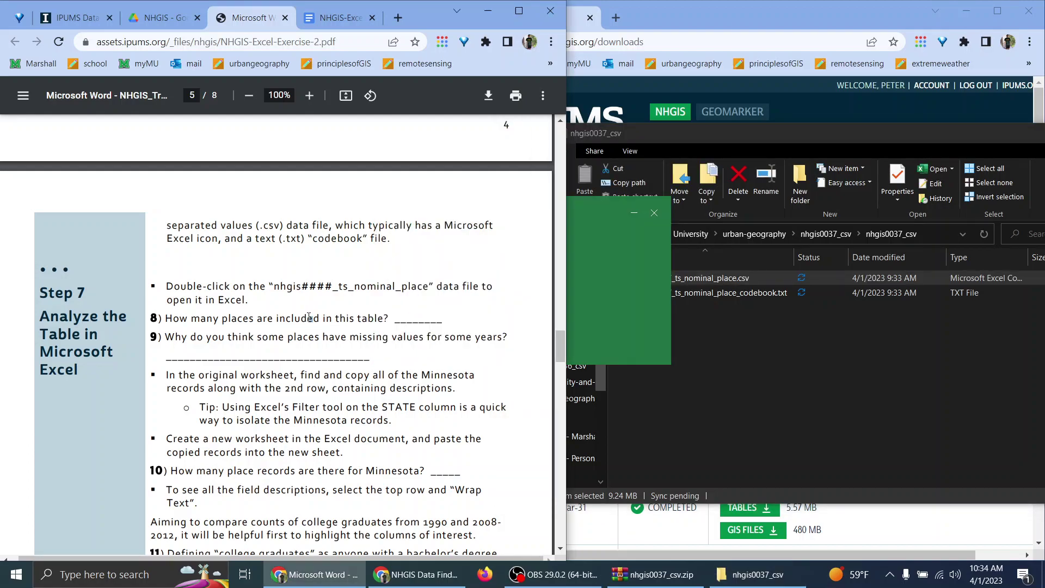
{"action": "left_click", "coordinate": [330, 21]}
{"action": "scroll", "coordinate": [368, 347], "scroll_direction": "down", "scroll_amount": 20}
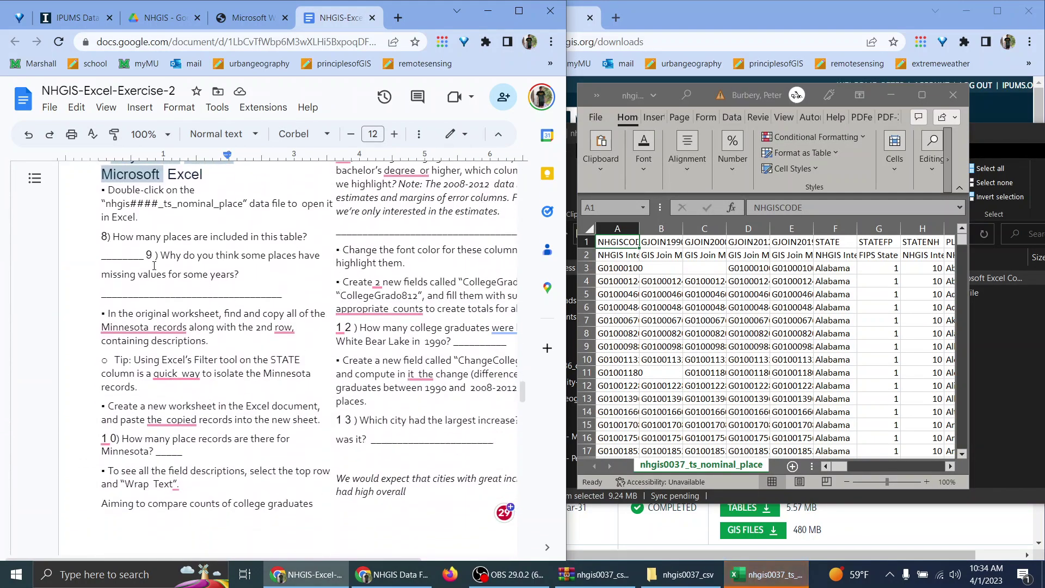
{"action": "left_click", "coordinate": [611, 267]}
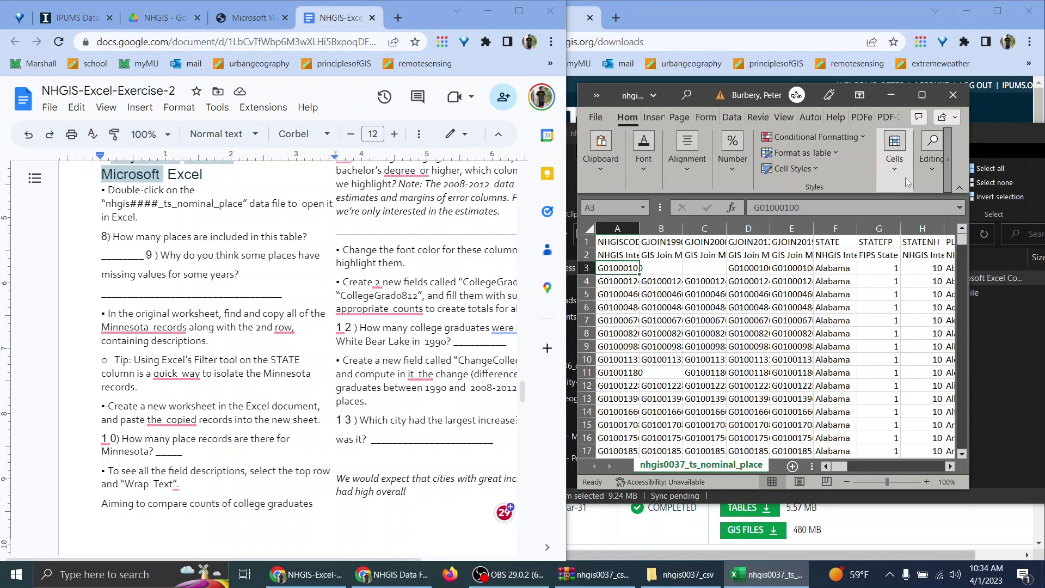
{"action": "left_click", "coordinate": [922, 94]}
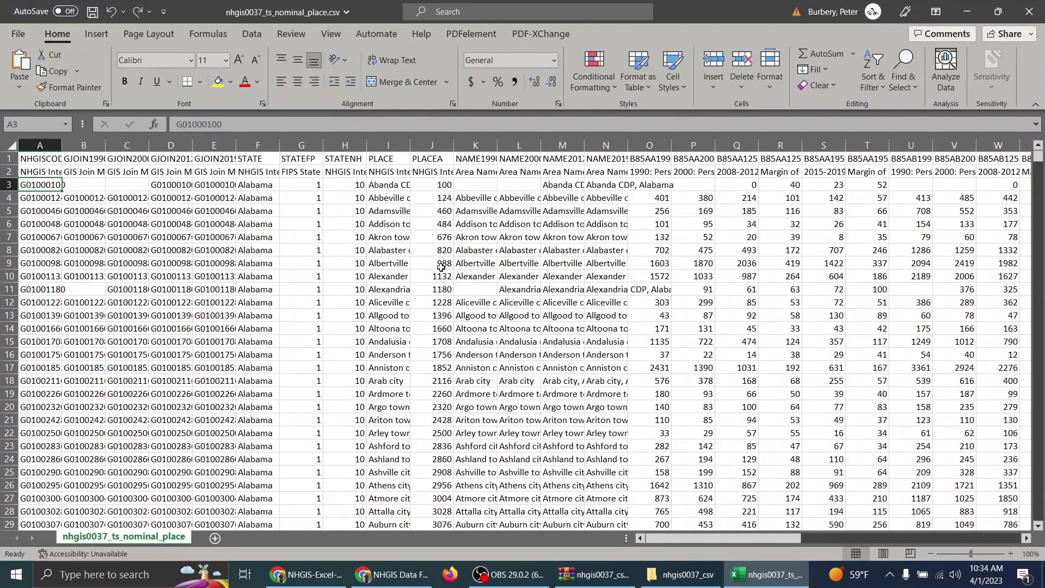
{"action": "key", "text": "ctrl+shift+Down"}
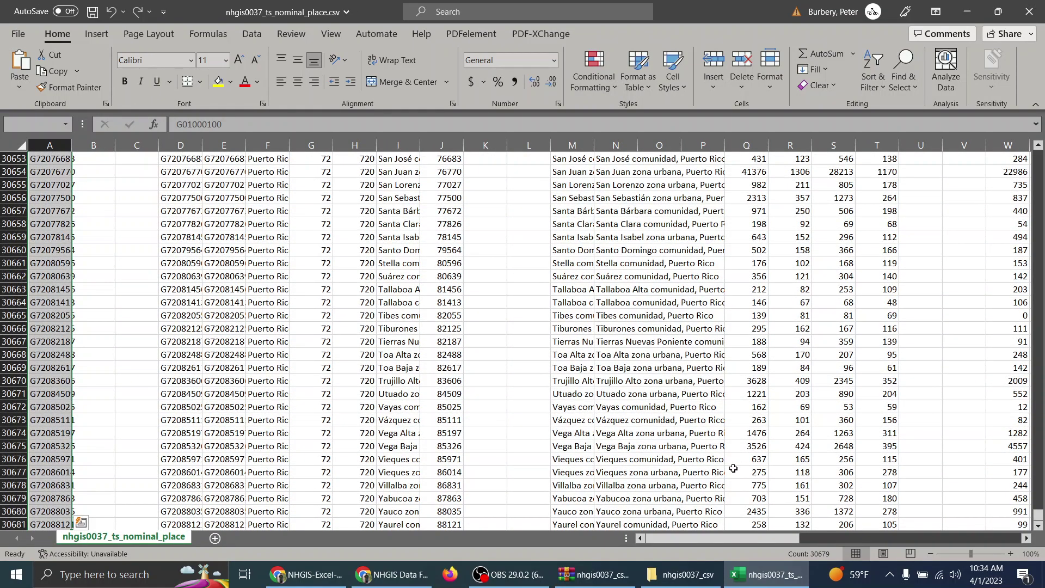
Answer question 8 with 30679 and question 9 citing boundary changes or newly created places
{"action": "left_click", "coordinate": [321, 573]}
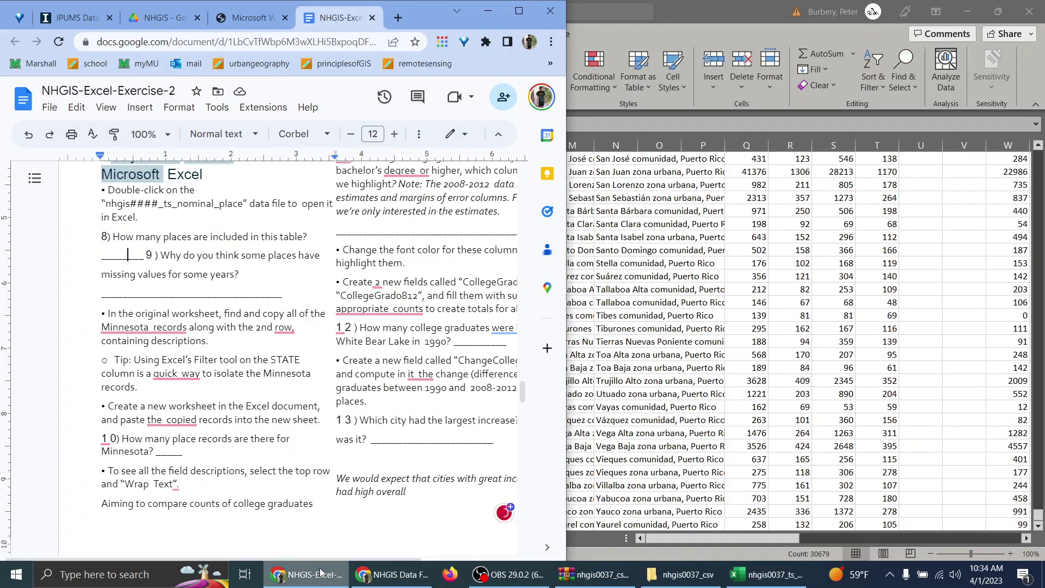
{"action": "type", "text": "30"}
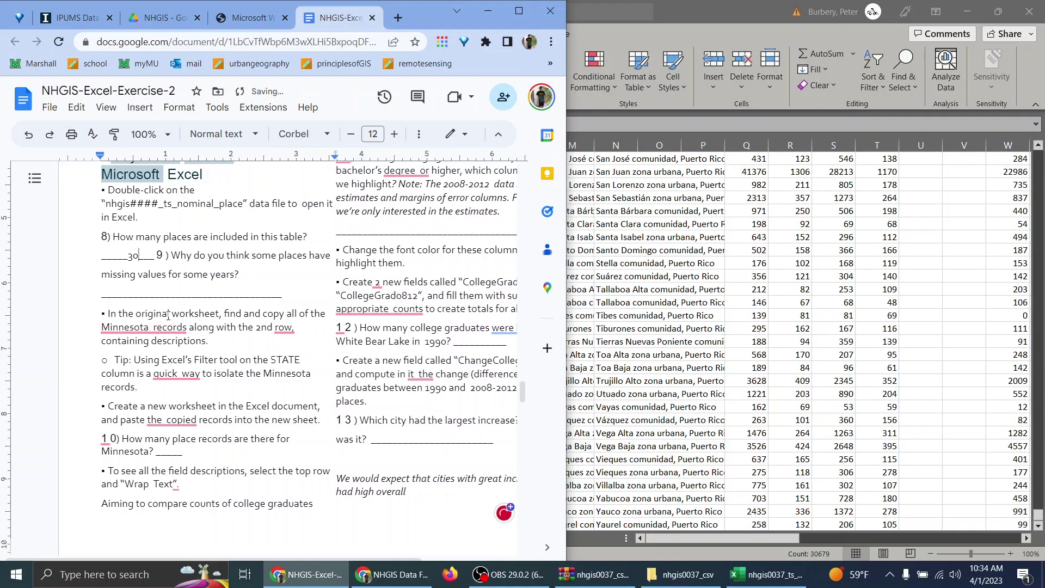
{"action": "type", "text": "679"}
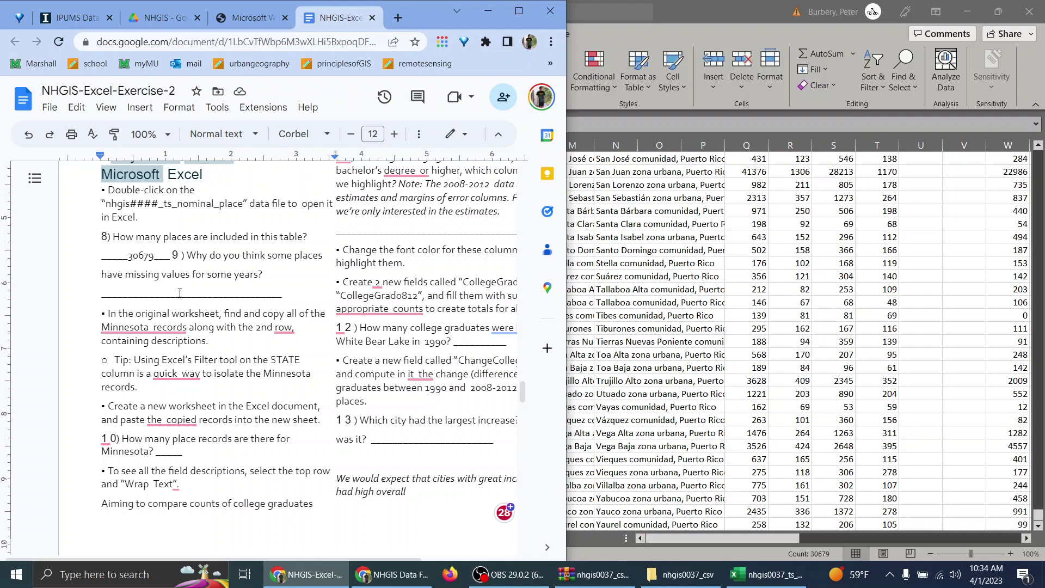
{"action": "left_click", "coordinate": [180, 293]}
{"action": "type", "text": "The "}
{"action": "type", "text": "boundaries chang"}
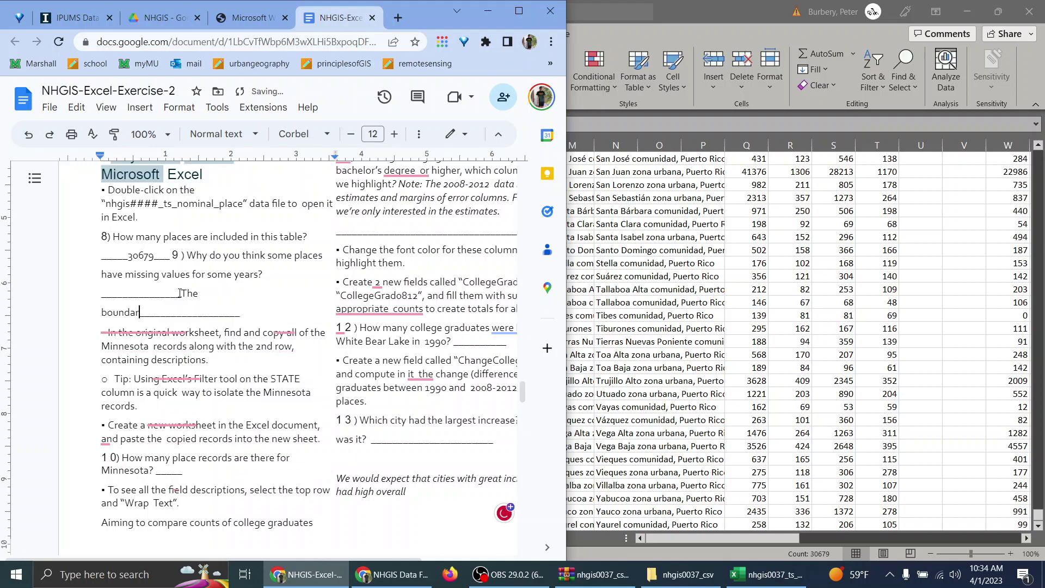
{"action": "type", "text": "ed "}
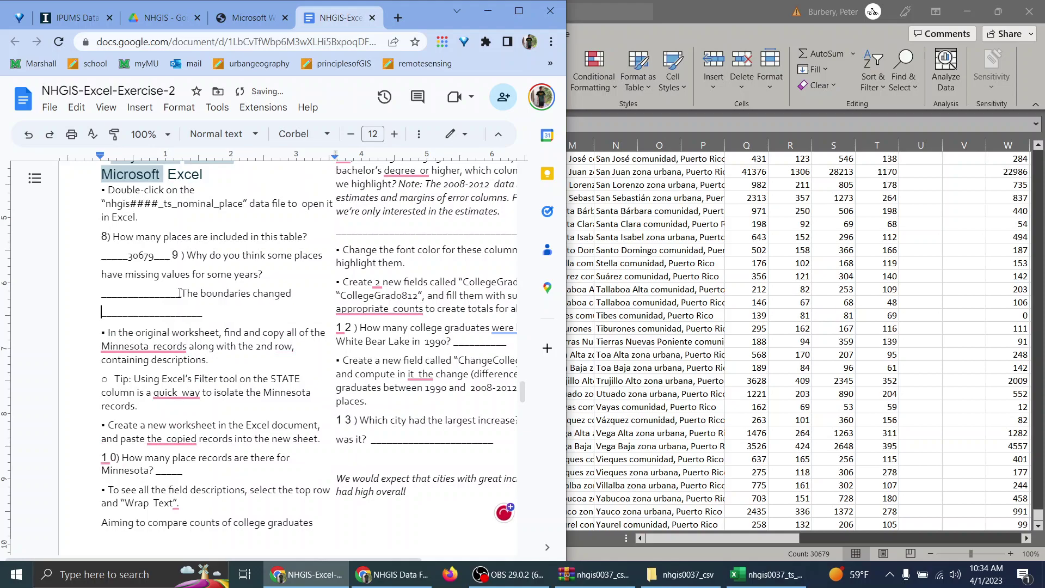
{"action": "type", "text": "."}
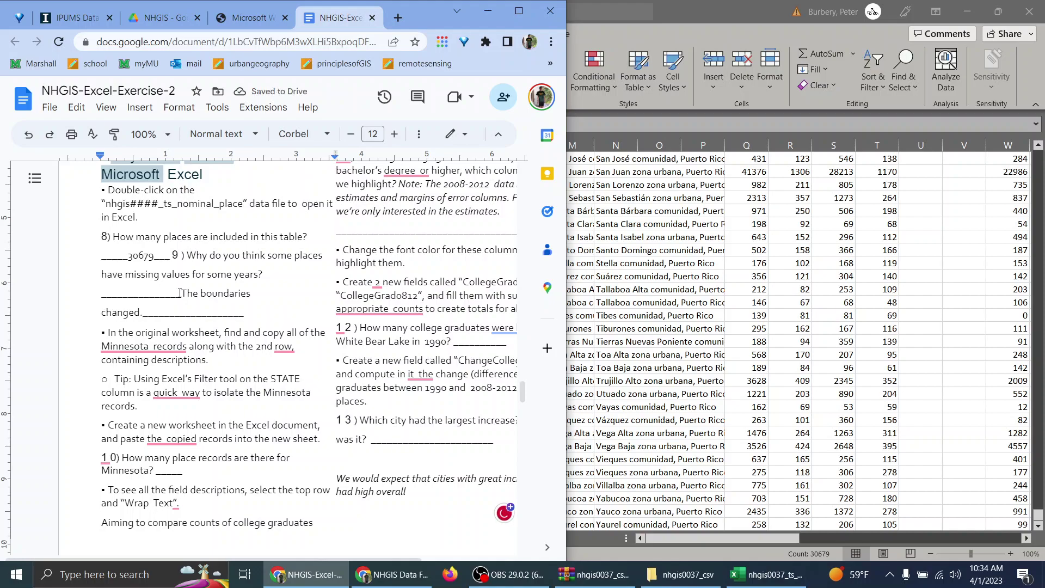
{"action": "key", "text": "BackSpace"}
{"action": "type", "text": "for a place or a new plac"}
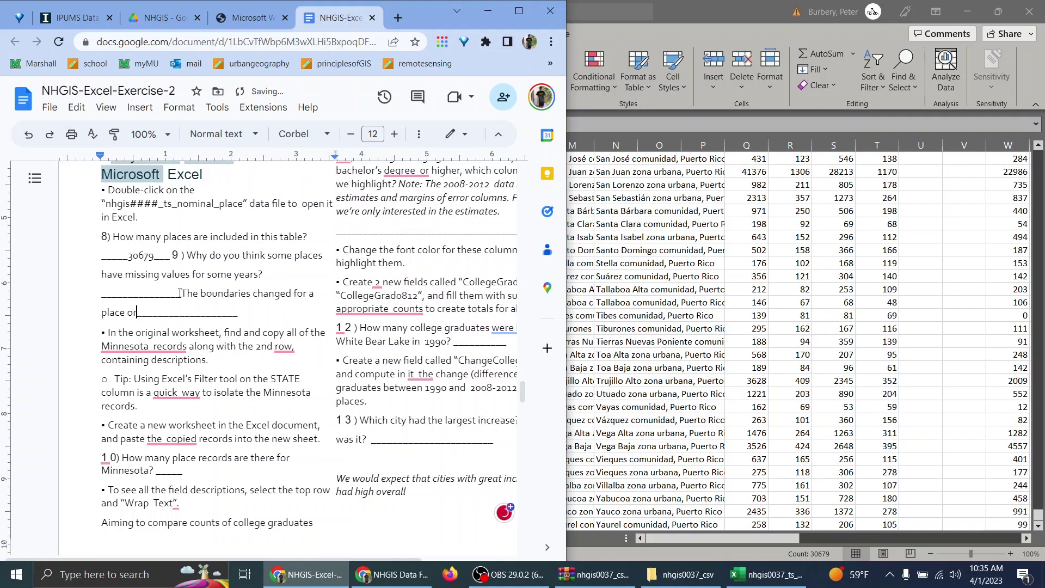
{"action": "type", "text": "e was creat"}
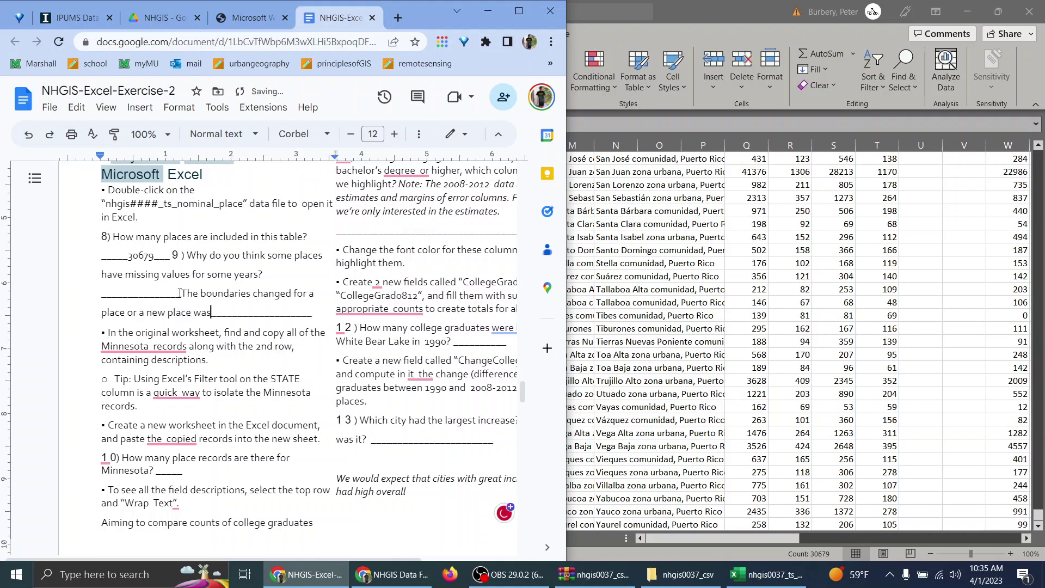
{"action": "type", "text": "ed so "}
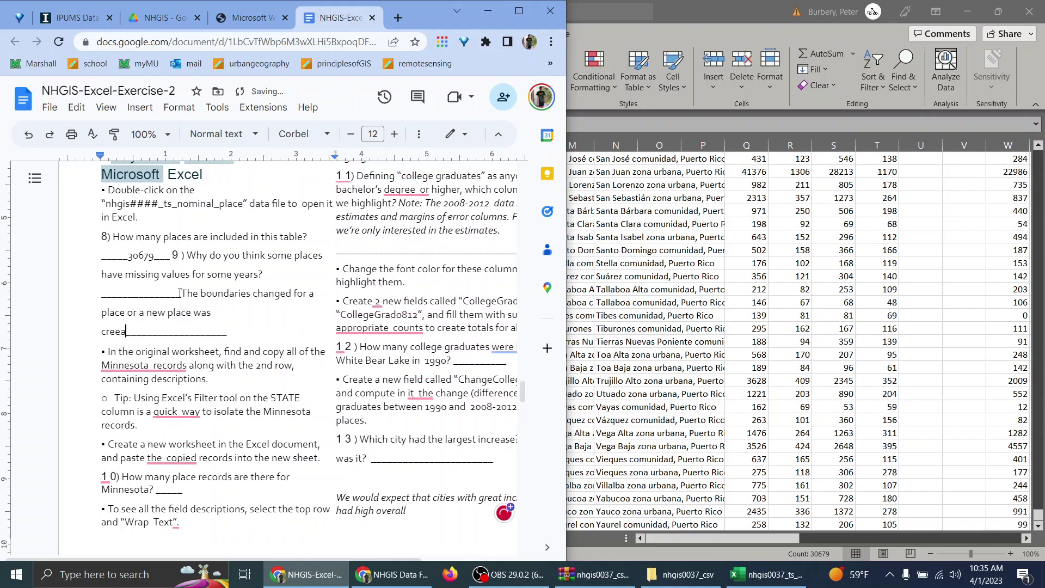
{"action": "type", "text": "there would be no d"}
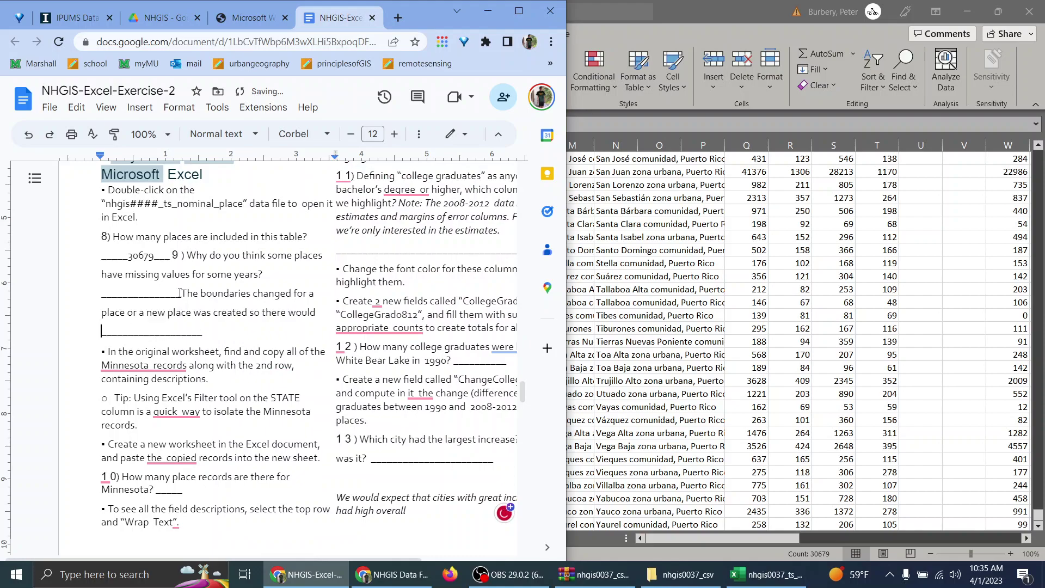
{"action": "type", "text": "for the "}
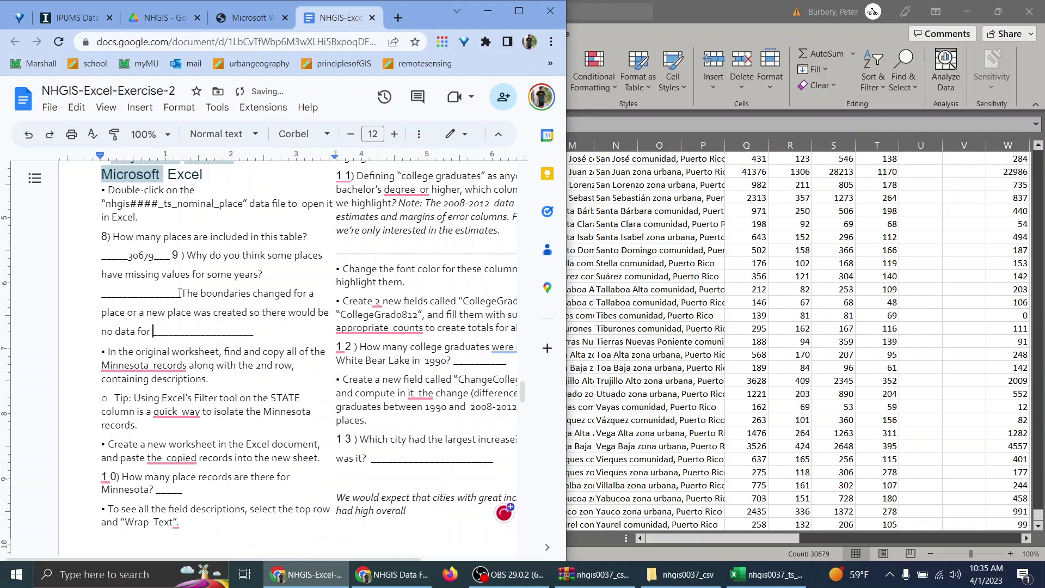
{"action": "type", "text": "place before it was d"}
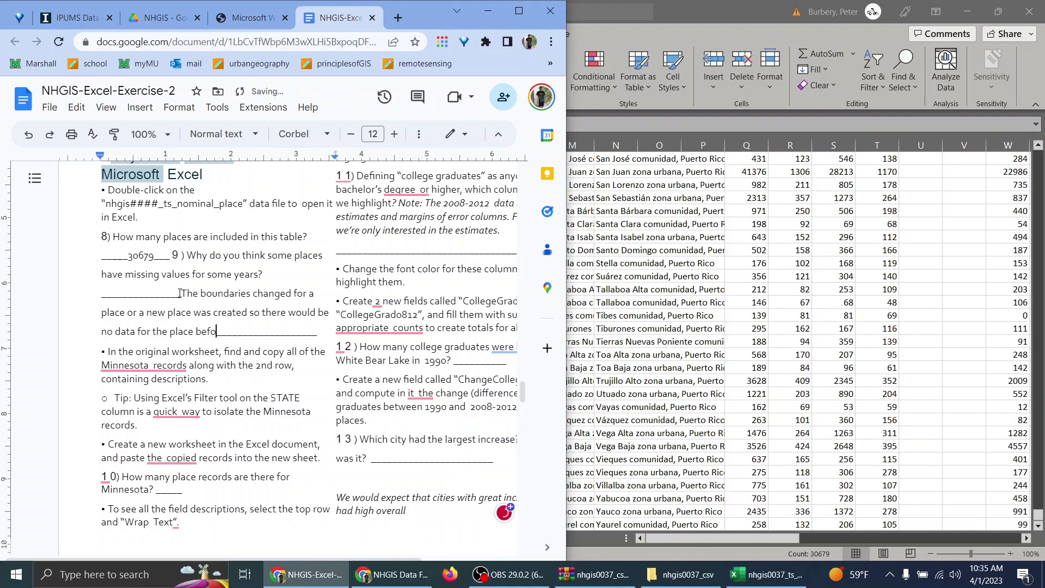
{"action": "type", "text": "reated."}
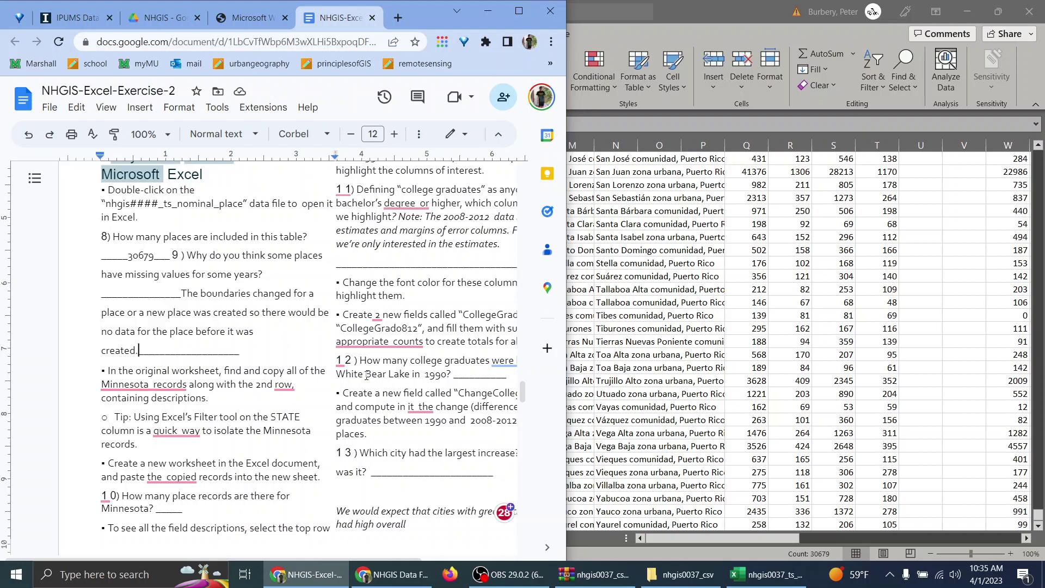
{"action": "left_click", "coordinate": [236, 21]}
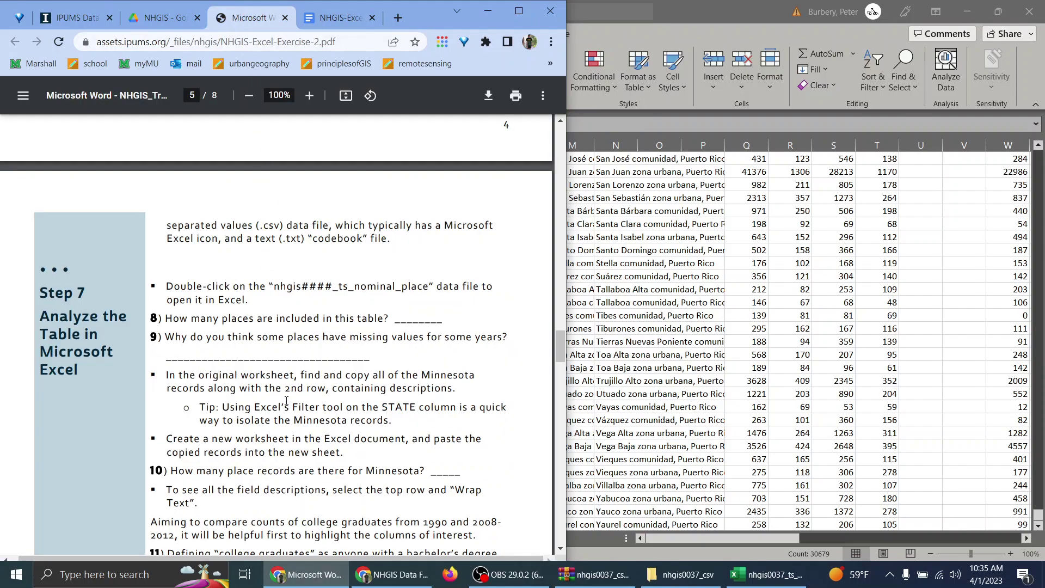
Inspect column W values near the Wyoming records and the place code in cell A30436
{"action": "scroll", "coordinate": [327, 327], "scroll_direction": "down", "scroll_amount": 2}
{"action": "left_click_drag", "start_coordinate": [190, 303], "coordinate": [434, 309]}
{"action": "left_click", "coordinate": [434, 309]}
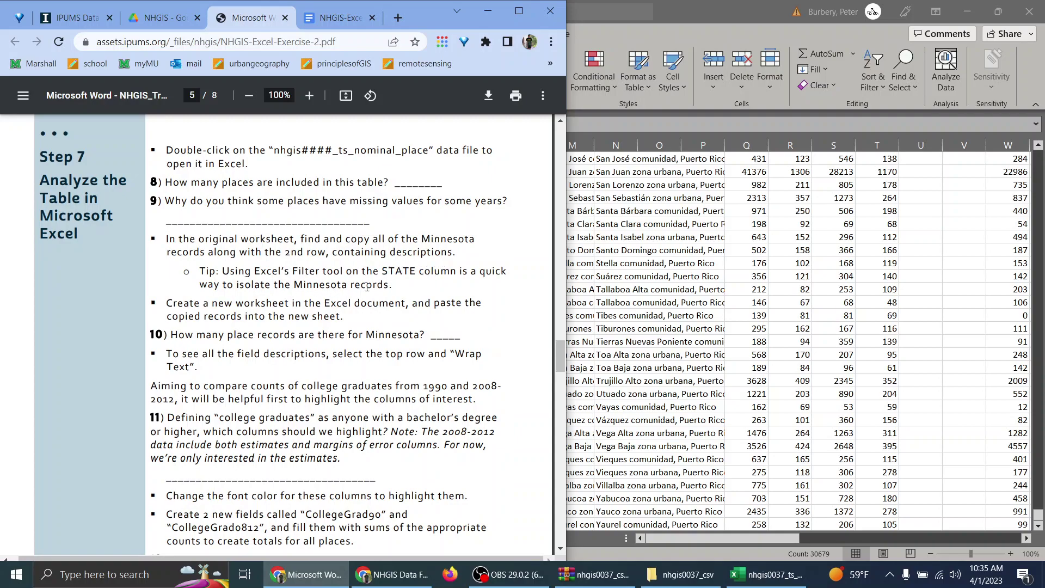
{"action": "key", "text": "alt+Tab"}
{"action": "scroll", "coordinate": [996, 403], "scroll_direction": "up", "scroll_amount": 3}
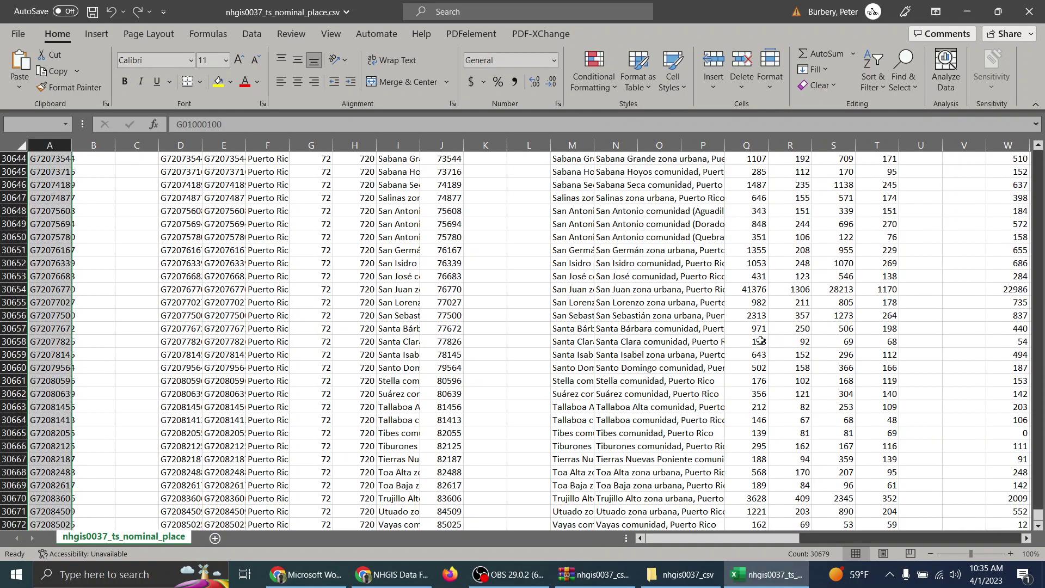
{"action": "left_click", "coordinate": [999, 418]}
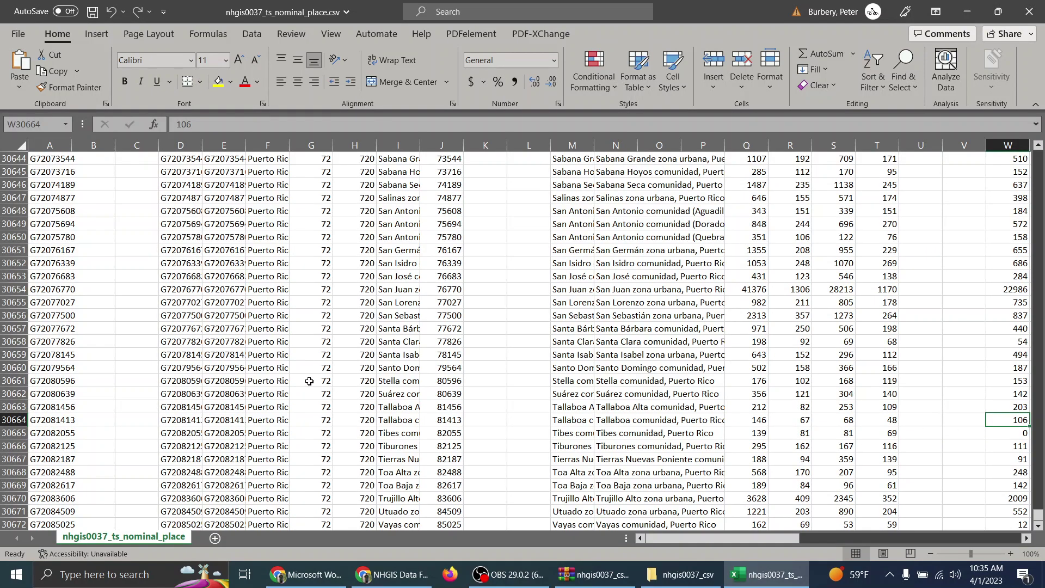
{"action": "key", "text": "ctrl+Up"}
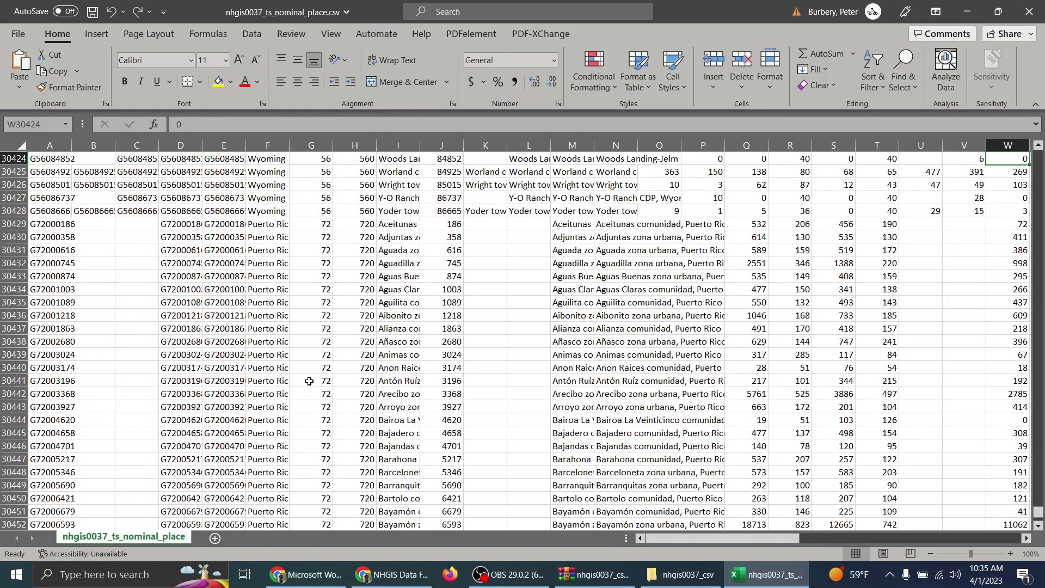
{"action": "key", "text": "Up"}
{"action": "key", "text": "Up"}
{"action": "key", "text": "Up"}
{"action": "key", "text": "Up"}
{"action": "key", "text": "Up"}
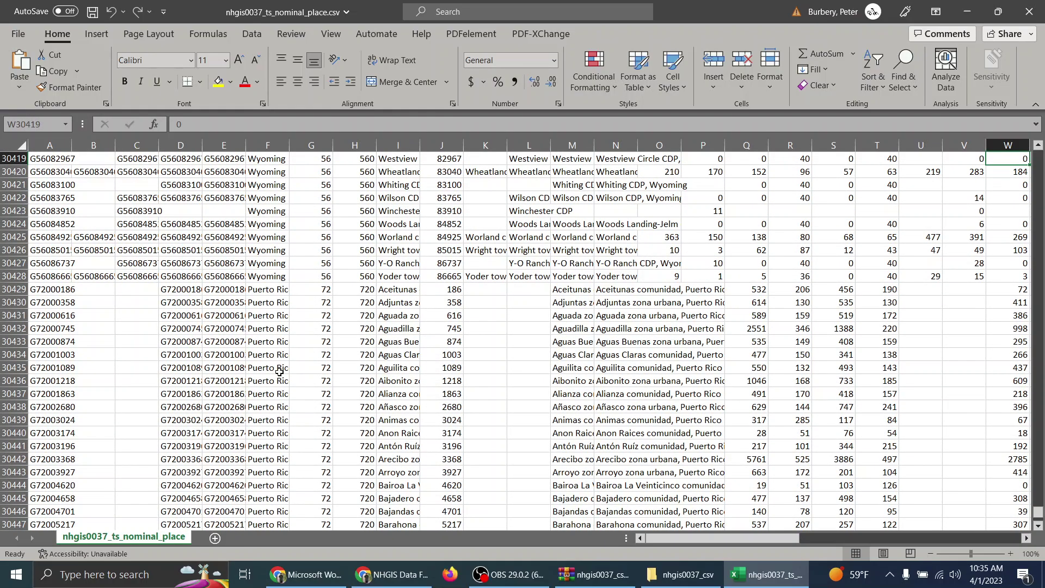
{"action": "key", "text": "shift+Up"}
{"action": "key", "text": "shift+Up"}
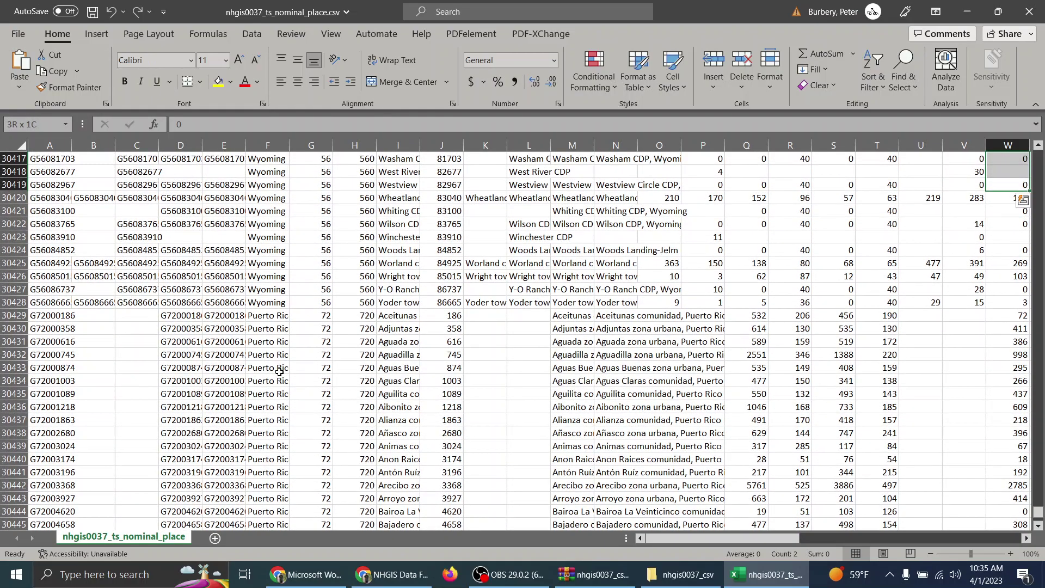
{"action": "left_click", "coordinate": [283, 406]}
{"action": "key", "text": "Home"}
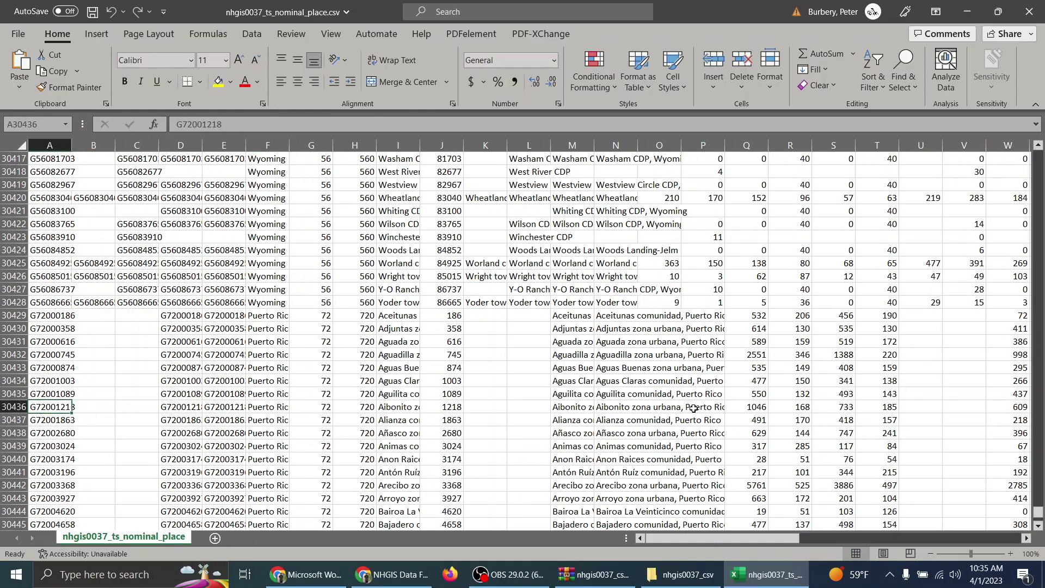
{"action": "left_click", "coordinate": [697, 407]}
{"action": "key", "text": "Home"}
{"action": "left_click_drag", "start_coordinate": [1039, 512], "coordinate": [1039, 160]}
{"action": "scroll", "coordinate": [826, 261], "scroll_direction": "up", "scroll_amount": 20}
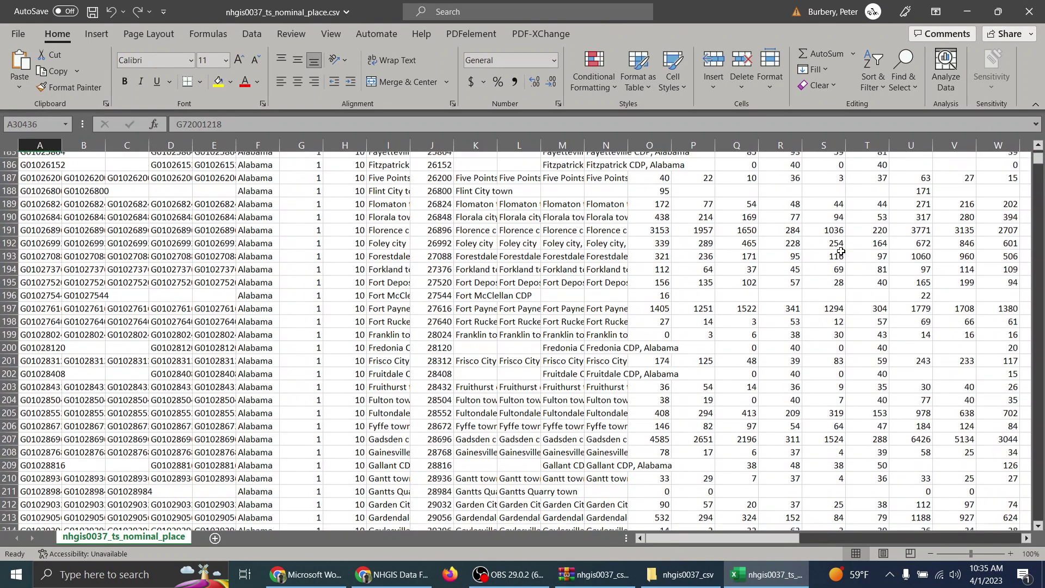
{"action": "scroll", "coordinate": [826, 261], "scroll_direction": "up", "scroll_amount": 20}
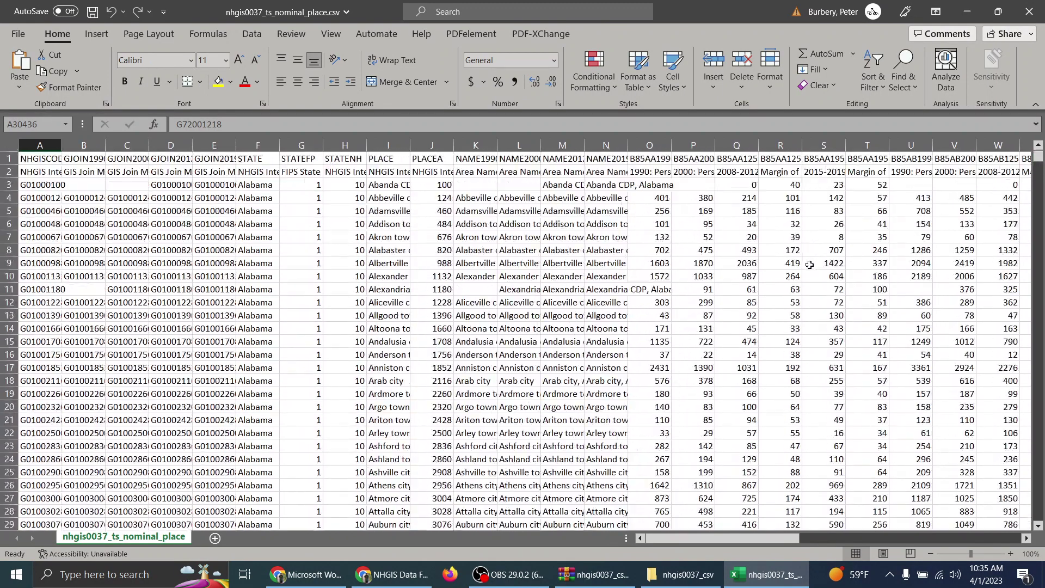
Select the data range A2:BD30681 and choose a dark banded table style
{"action": "left_click", "coordinate": [34, 173]}
{"action": "key", "text": "ctrl+shift+Right"}
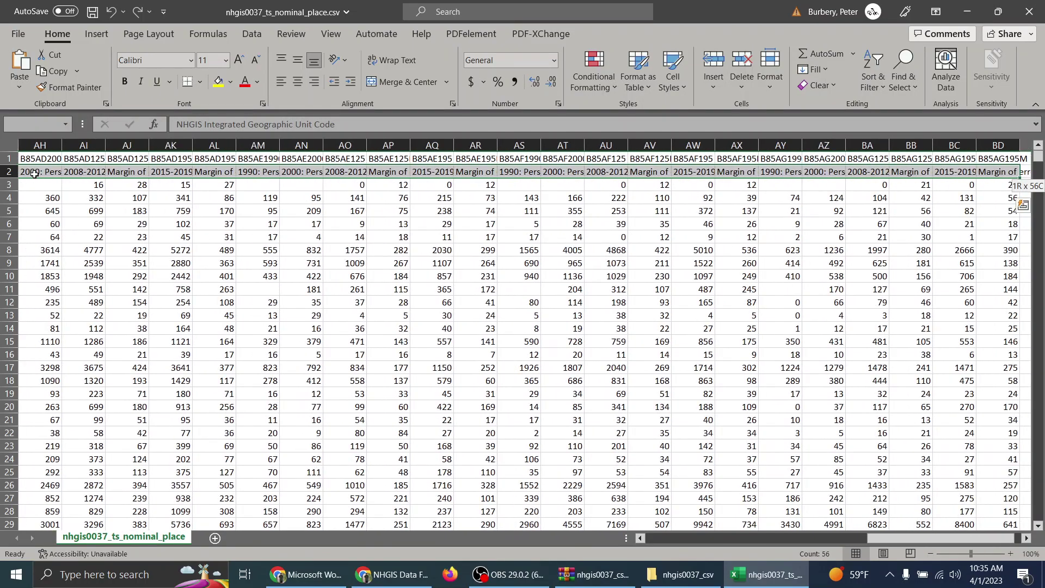
{"action": "key", "text": "ctrl+shift+Down"}
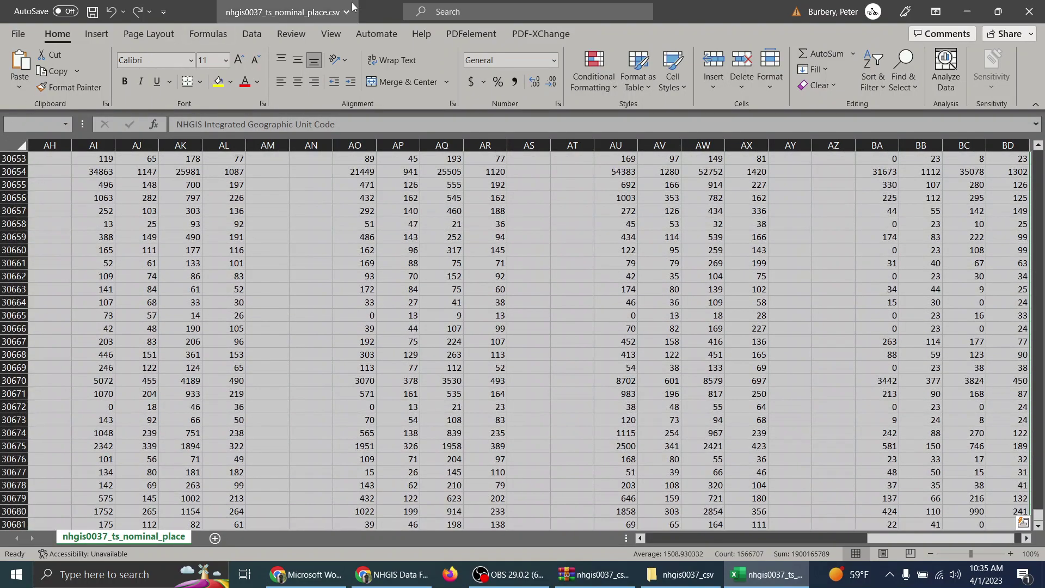
{"action": "left_click", "coordinate": [638, 73]}
{"action": "left_click", "coordinate": [688, 463]}
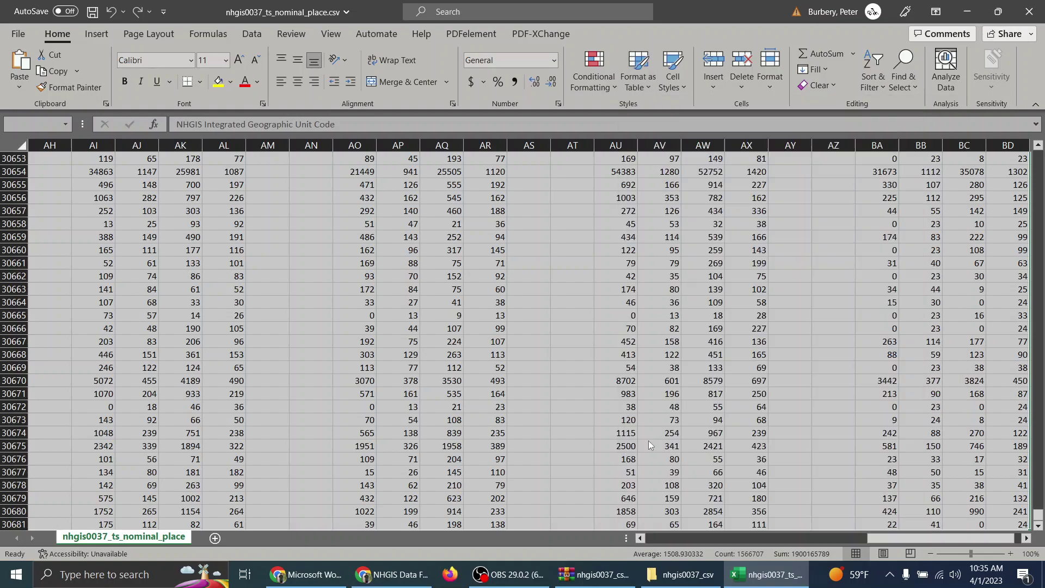
Create the table from A2:BD30681 and filter its STATE column to Minnesota
{"action": "left_click", "coordinate": [789, 380]}
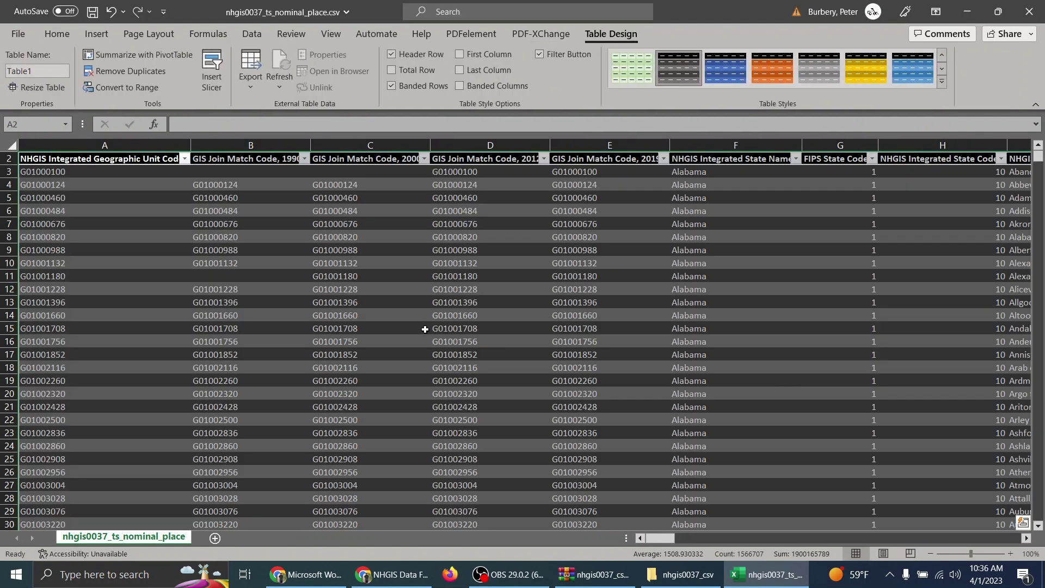
{"action": "scroll", "coordinate": [728, 220], "scroll_direction": "up", "scroll_amount": 1}
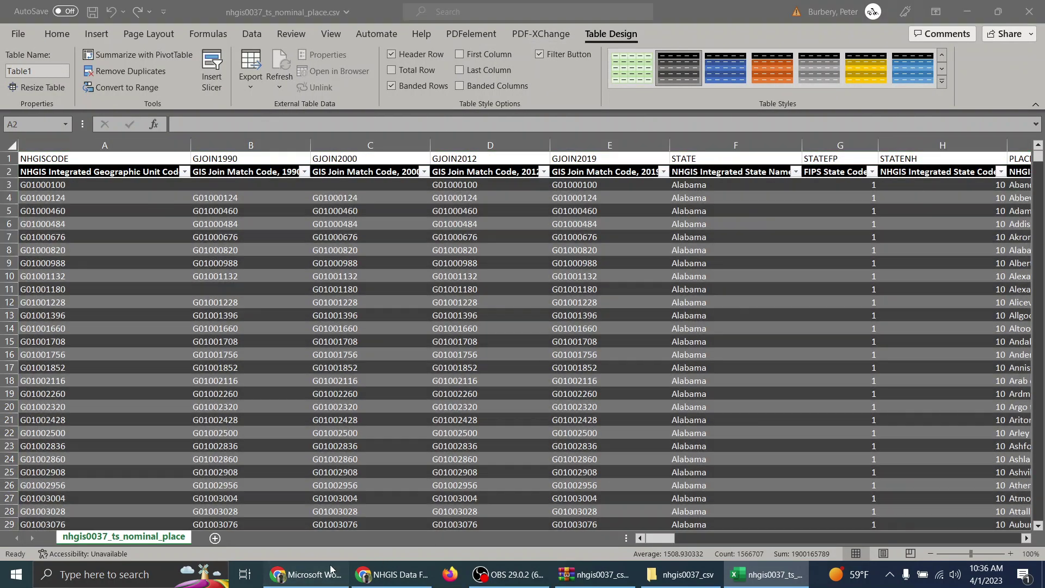
{"action": "left_click", "coordinate": [330, 571]}
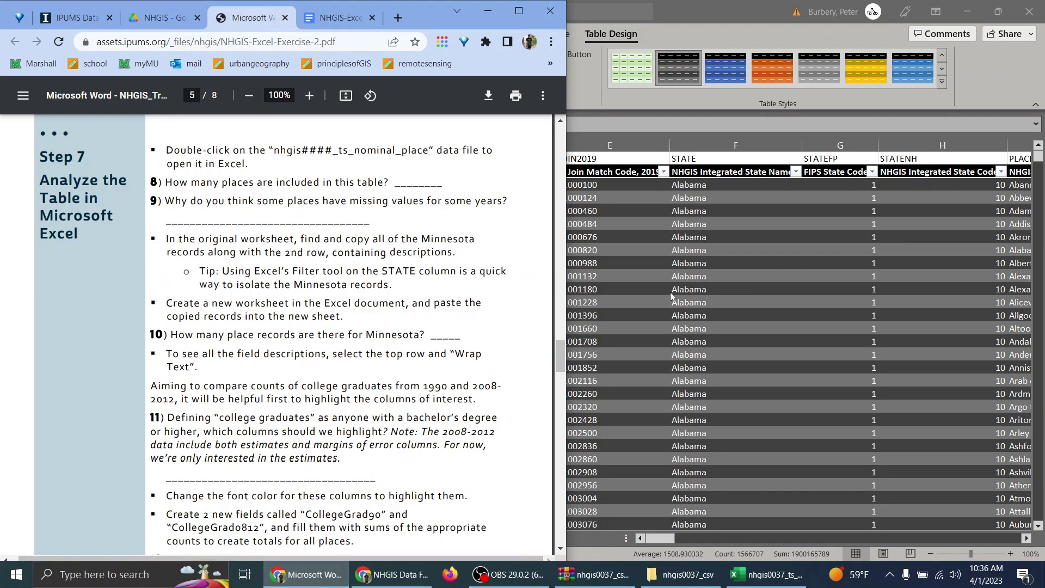
{"action": "left_click", "coordinate": [666, 177]}
{"action": "left_click", "coordinate": [702, 198]}
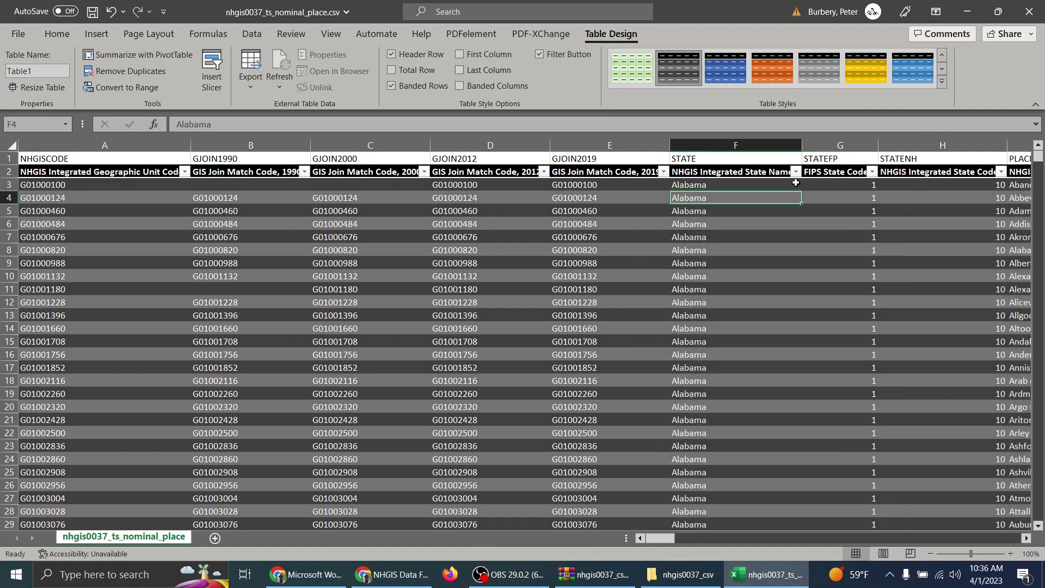
{"action": "left_click", "coordinate": [796, 171]}
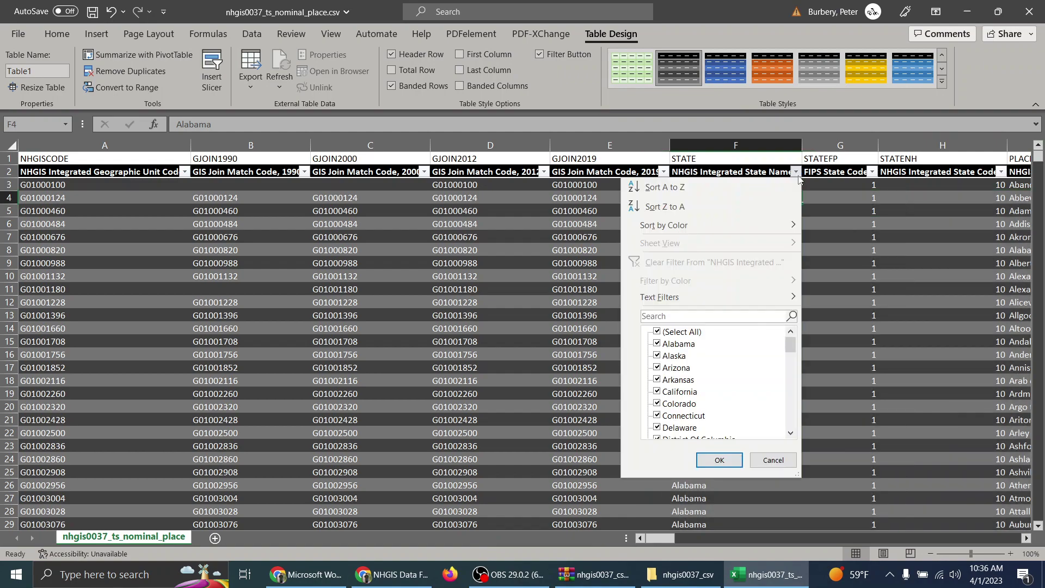
{"action": "left_click", "coordinate": [657, 316]}
{"action": "type", "text": "Minnesota"}
{"action": "key", "text": "Return"}
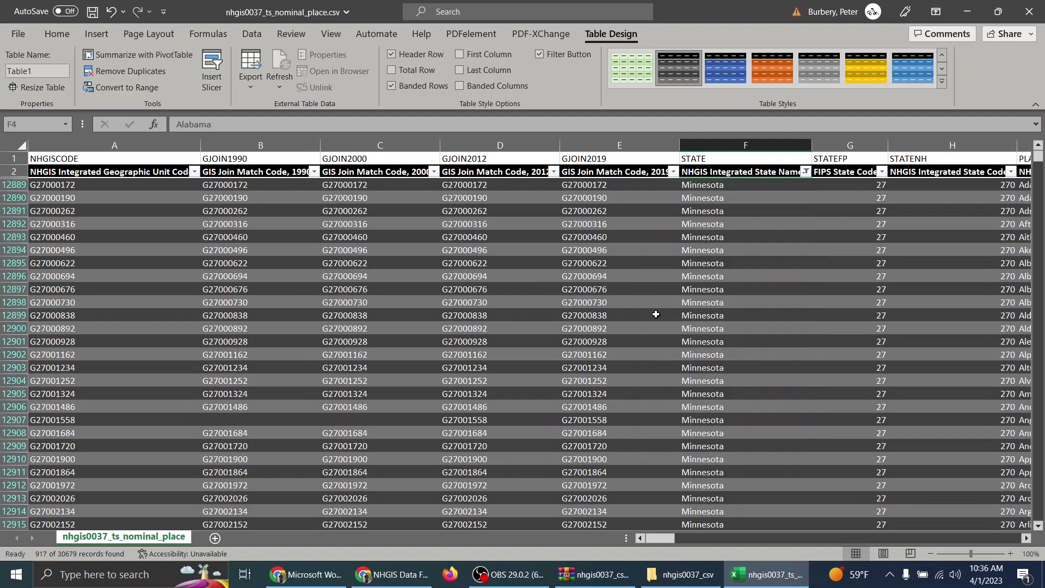
Select and copy the 917 filtered Minnesota records of the table
{"action": "left_click", "coordinate": [305, 574]}
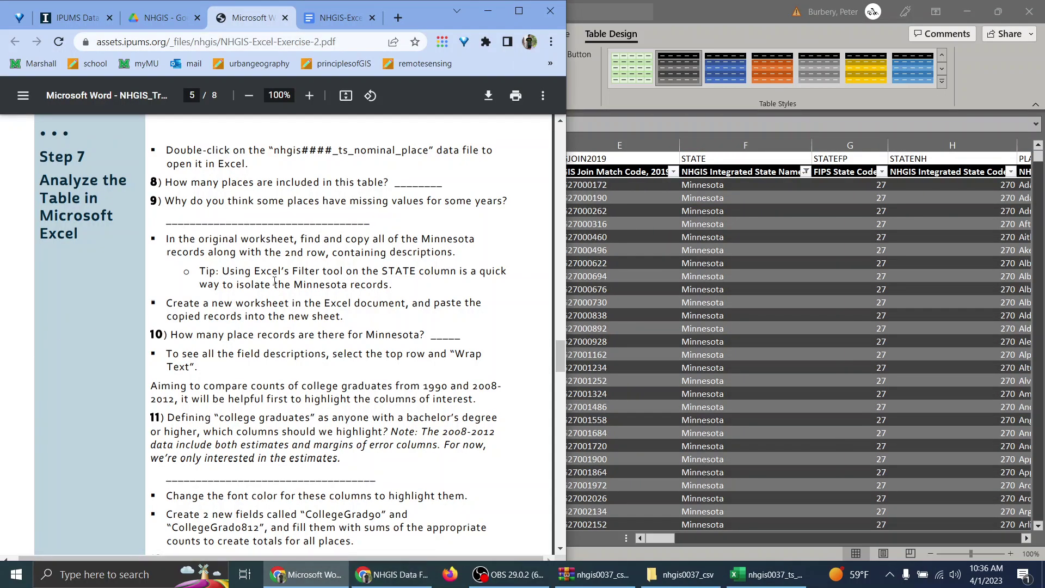
{"action": "left_click_drag", "start_coordinate": [238, 316], "coordinate": [339, 317]}
{"action": "left_click", "coordinate": [344, 320]}
{"action": "key", "text": "alt+Tab"}
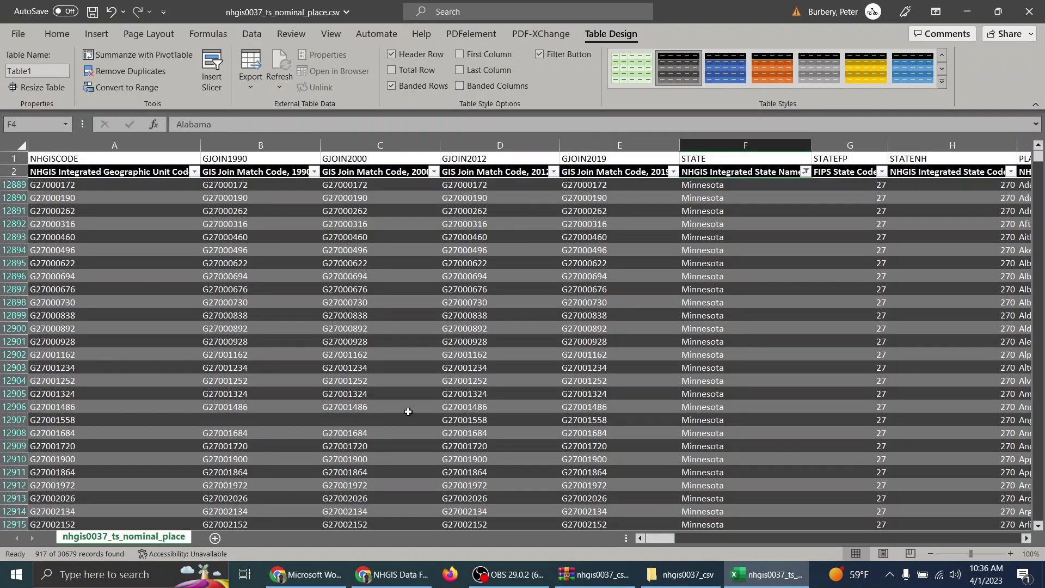
{"action": "left_click", "coordinate": [51, 187]}
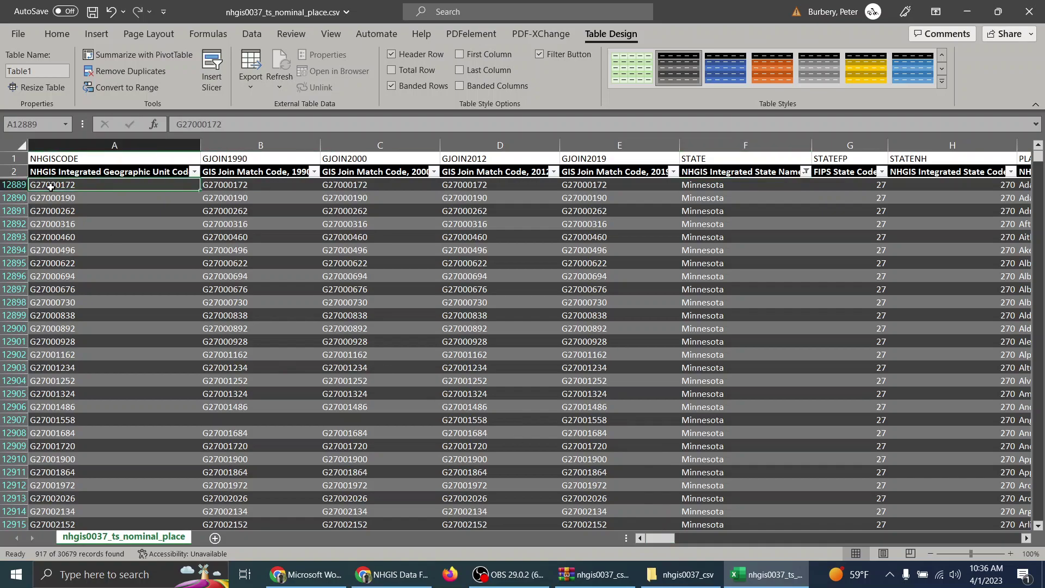
{"action": "left_click_drag", "start_coordinate": [53, 172], "coordinate": [141, 531]}
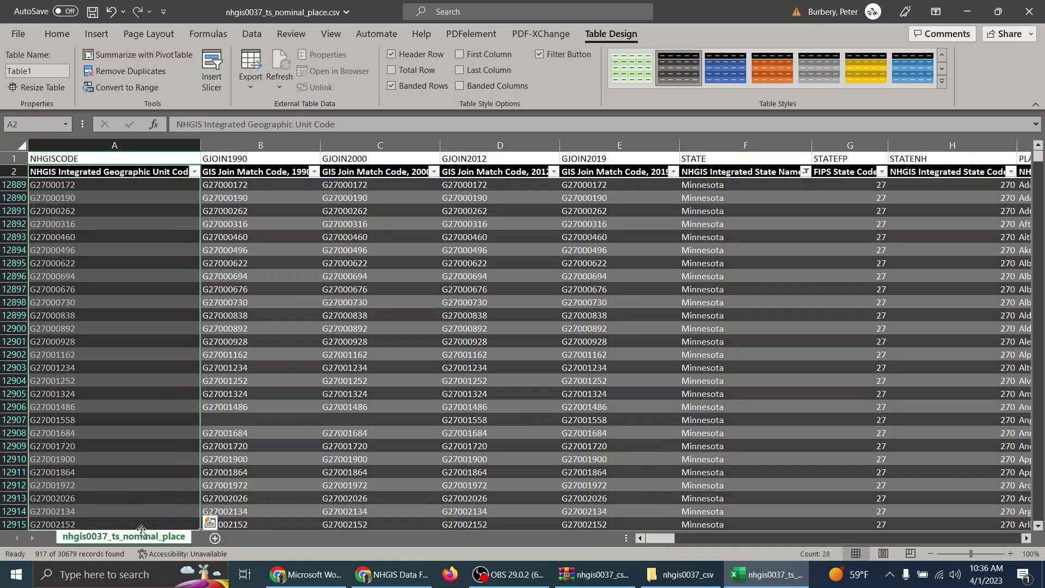
{"action": "key", "text": "ctrl+shift+End"}
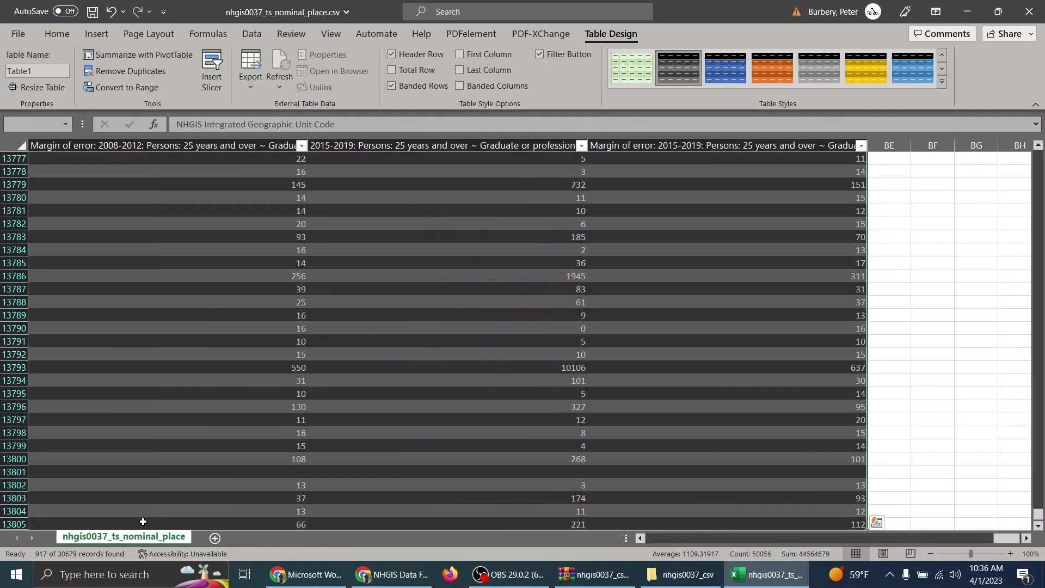
{"action": "key", "text": "ctrl+c"}
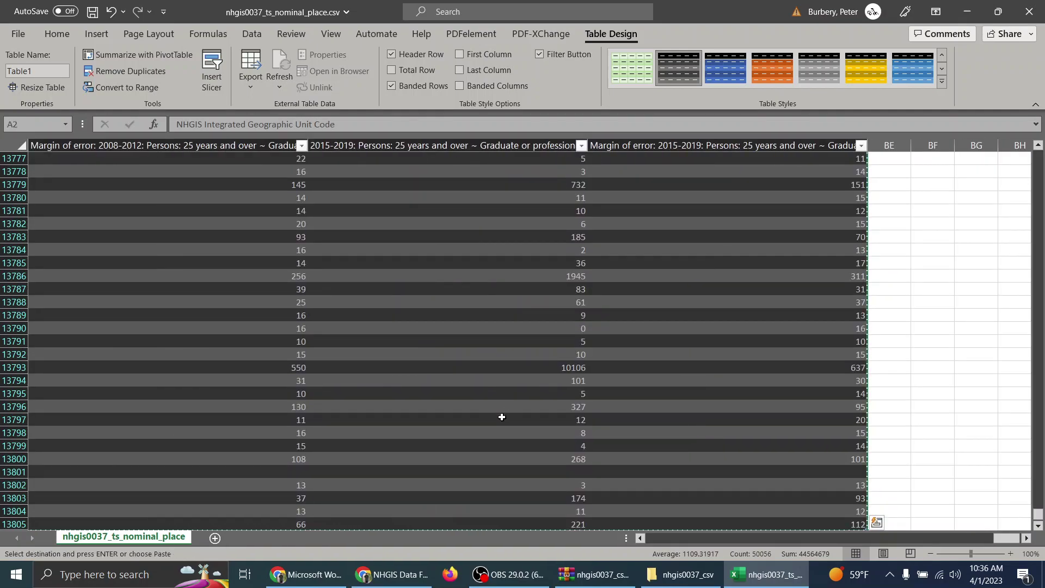
Paste the Minnesota records into a new Sheet1 and tile Excel beside the exercise PDF
{"action": "left_click", "coordinate": [215, 537]}
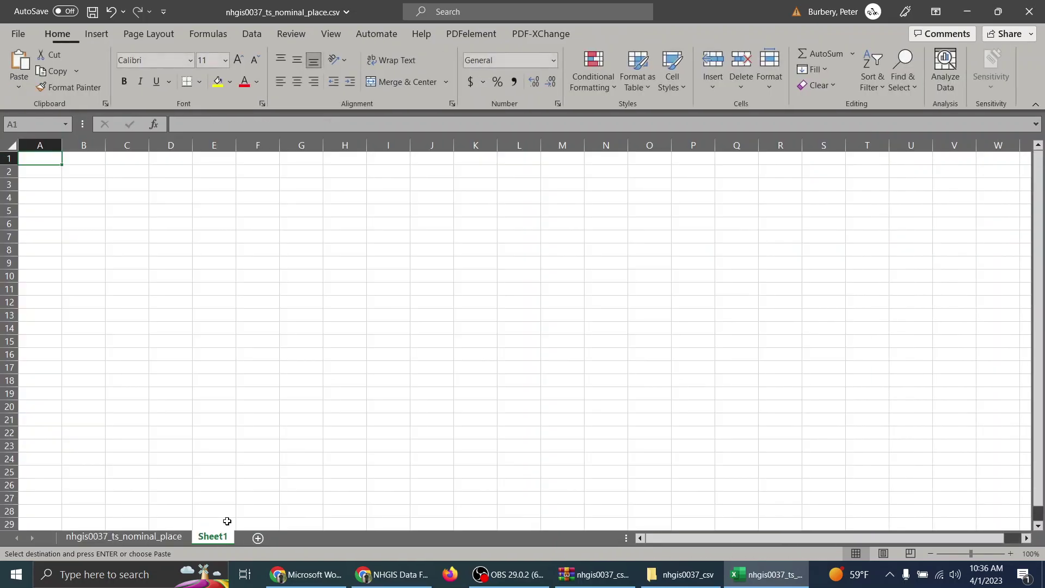
{"action": "key", "text": "ctrl+v"}
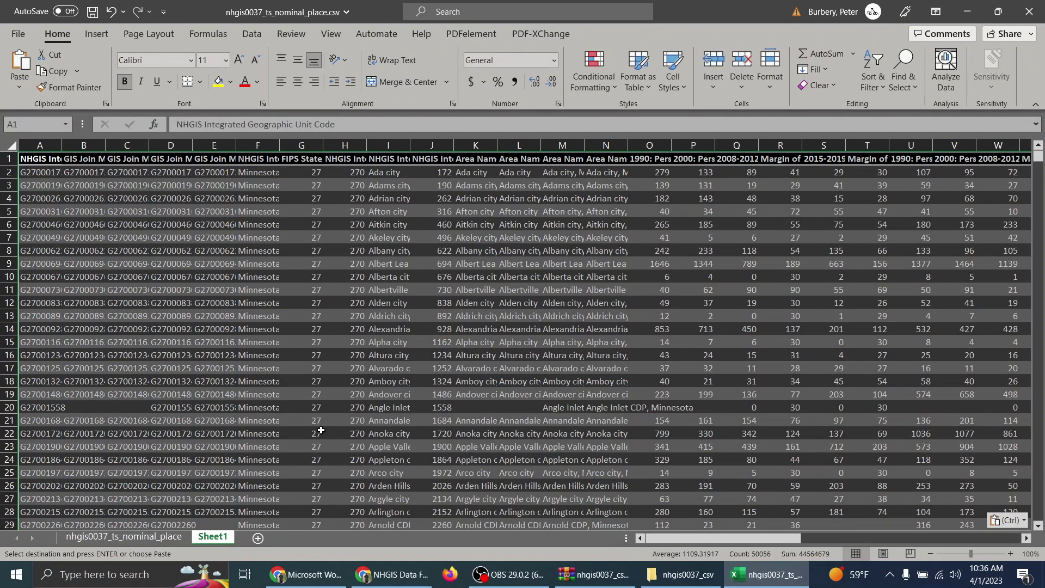
{"action": "left_click", "coordinate": [272, 356]}
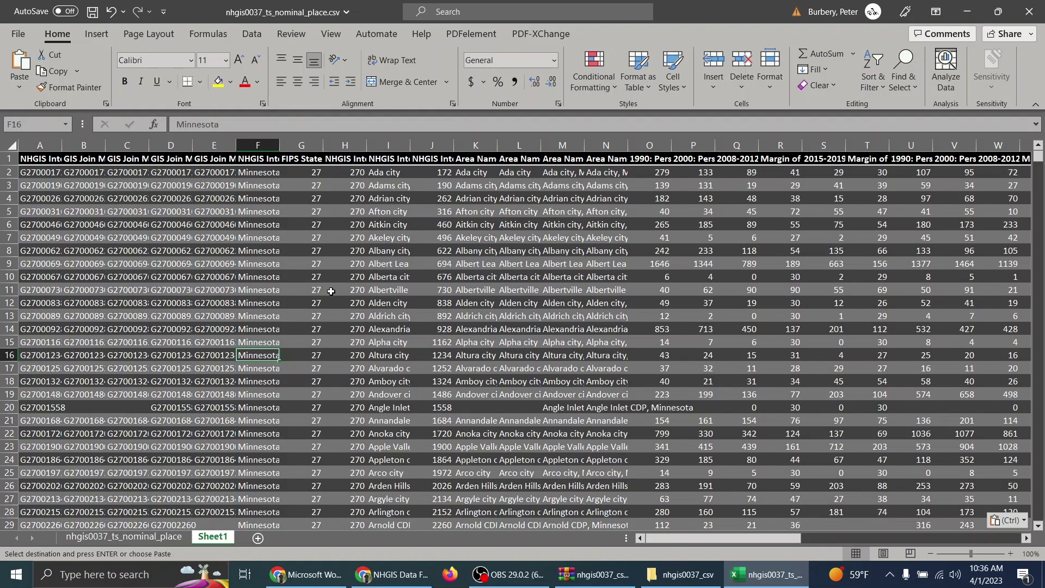
{"action": "key", "text": "super+Right"}
{"action": "left_click", "coordinate": [163, 213]}
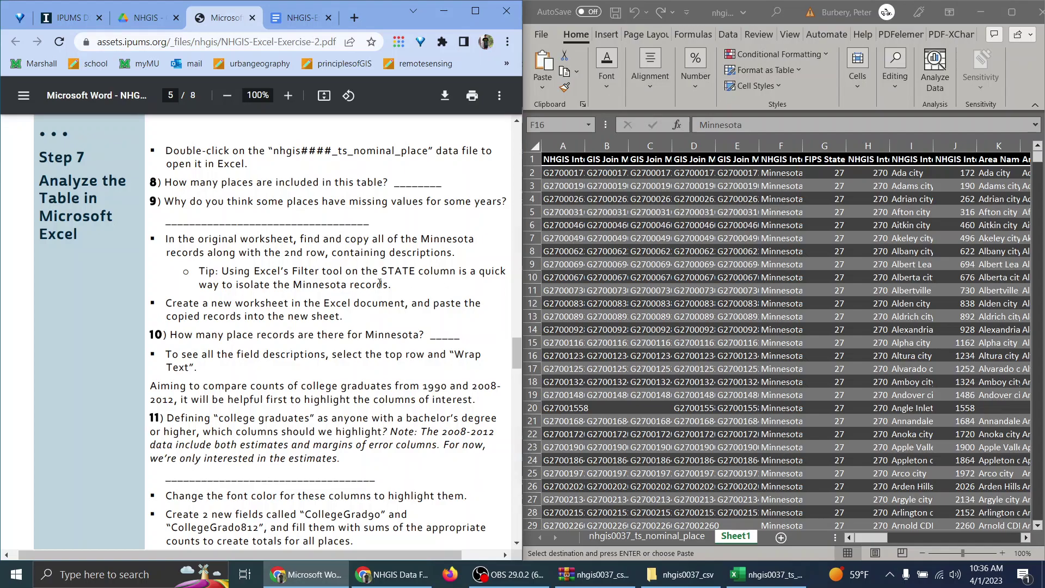
Count the pasted Minnesota records in column A from A2 down: 917 rows
{"action": "left_click", "coordinate": [776, 356]}
{"action": "scroll", "coordinate": [776, 358], "scroll_direction": "down", "scroll_amount": 1}
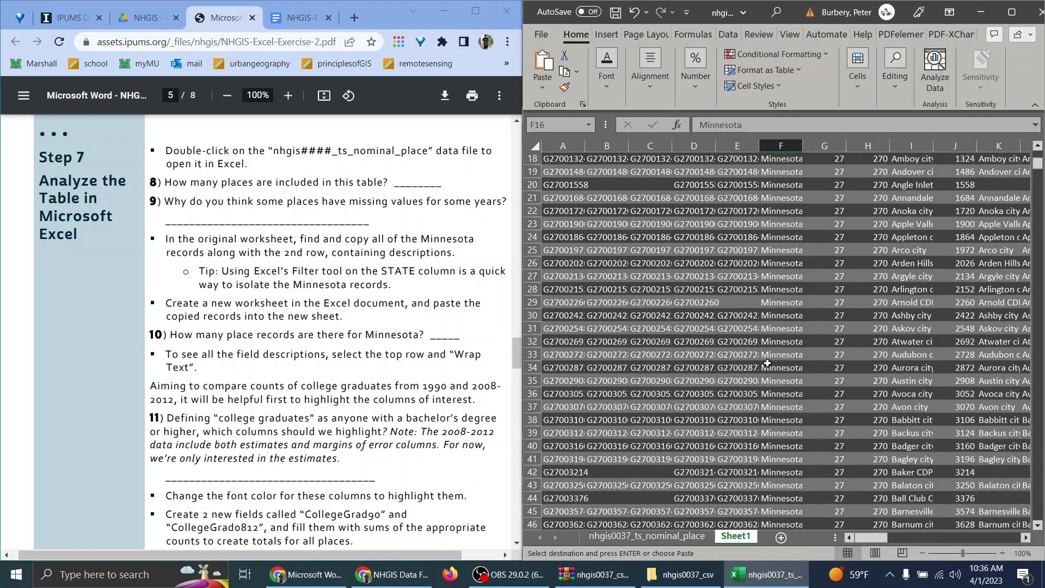
{"action": "scroll", "coordinate": [776, 358], "scroll_direction": "up", "scroll_amount": 1}
{"action": "left_click", "coordinate": [563, 172]}
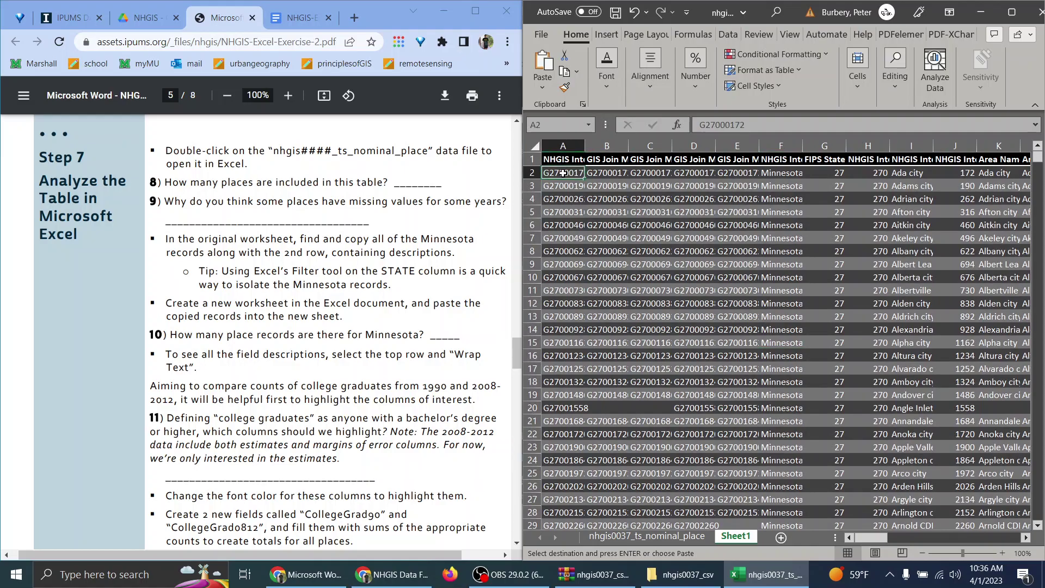
{"action": "key", "text": "ctrl+shift+Down"}
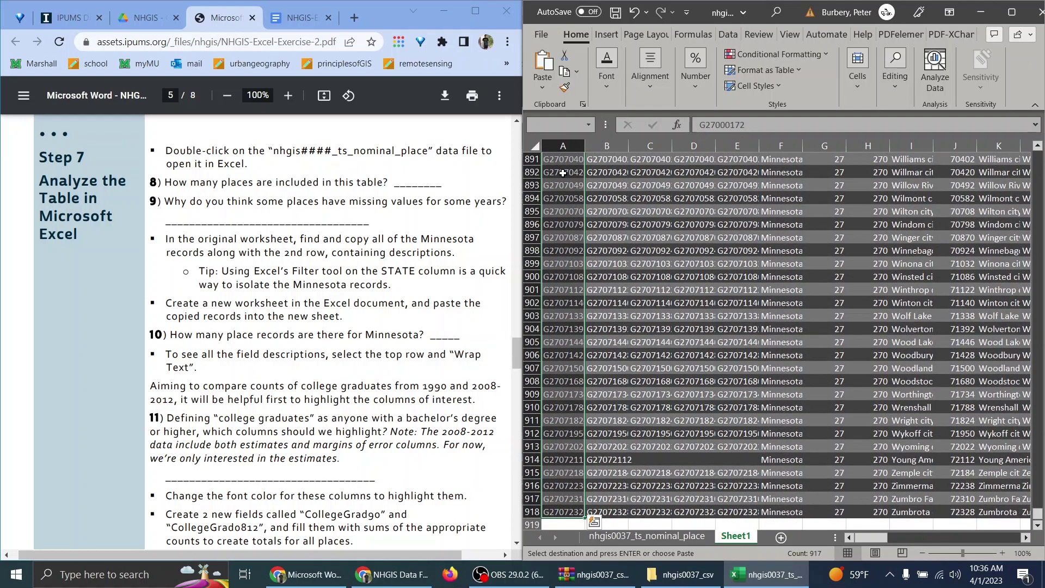
Enter 9 in question 10's answer blank about Minnesota place records
{"action": "left_click", "coordinate": [297, 17]}
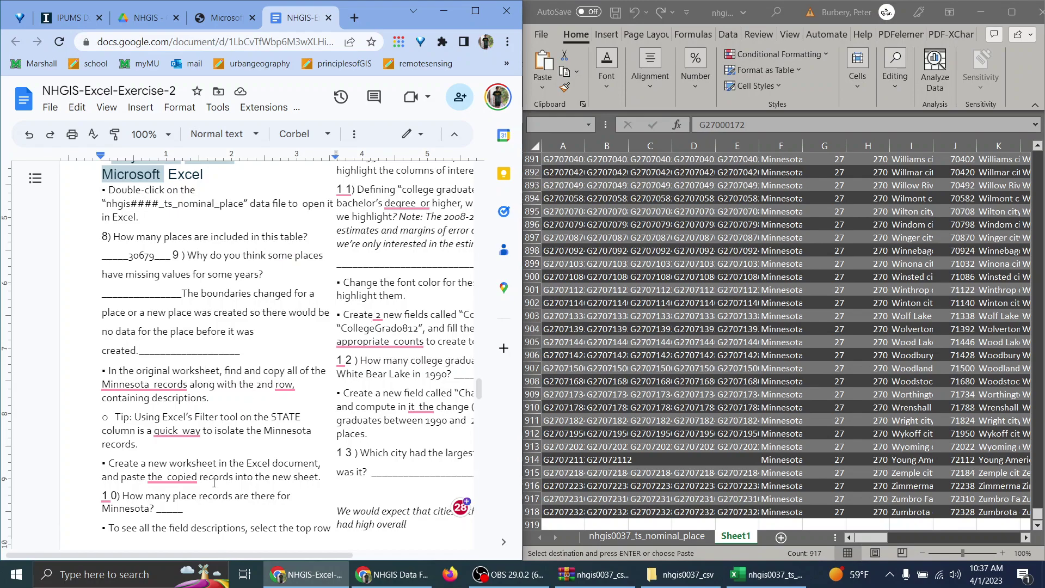
{"action": "left_click", "coordinate": [159, 509]}
{"action": "type", "text": "917"}
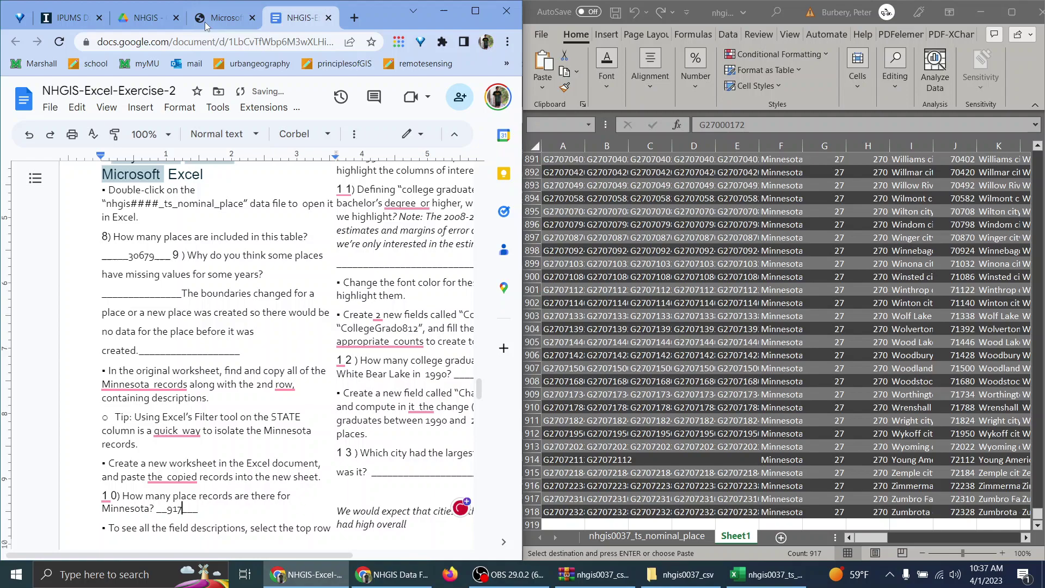
{"action": "left_click", "coordinate": [217, 17]}
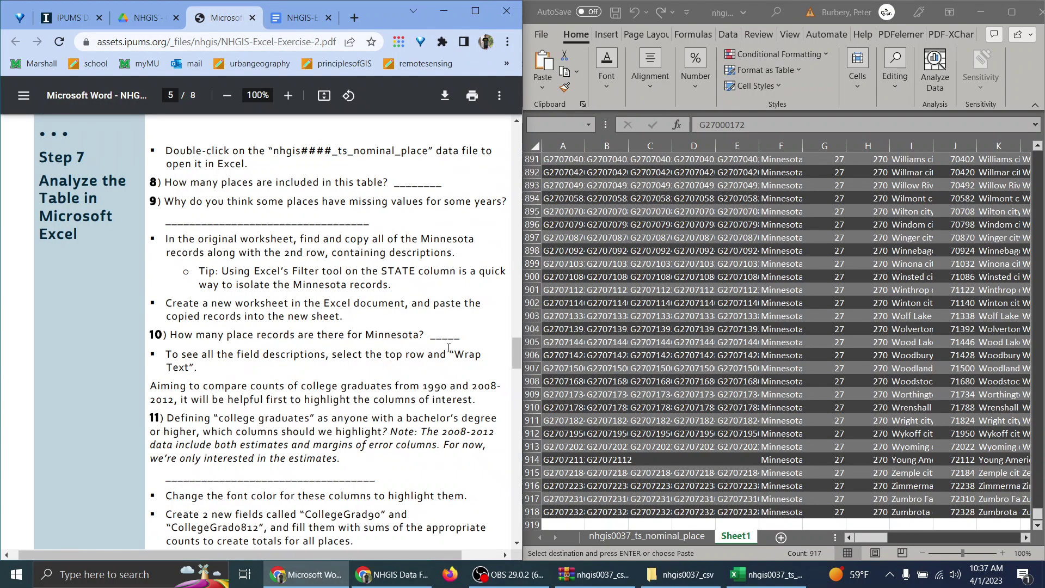
Wrap the text in Sheet1's row 1 so full field names like NHGIS Integrated Geographic Unit Code show
{"action": "left_click", "coordinate": [662, 309]}
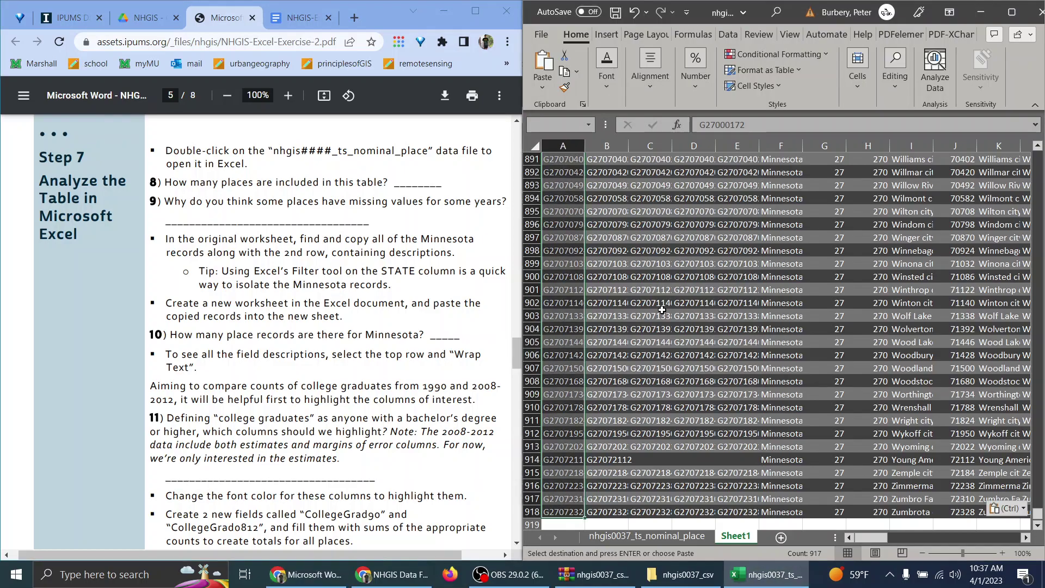
{"action": "key", "text": "ctrl+BackSpace"}
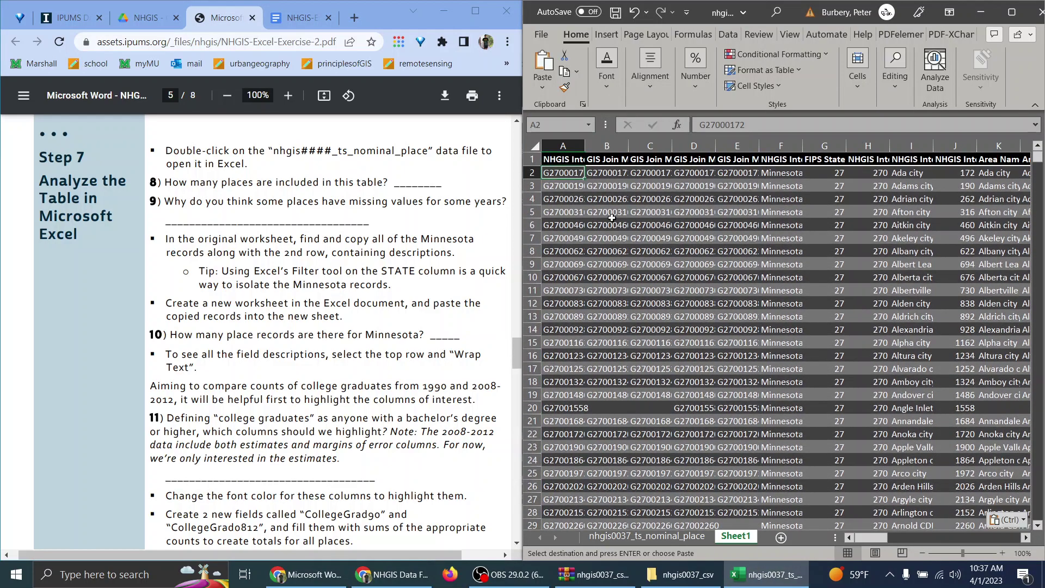
{"action": "left_click", "coordinate": [532, 159]}
{"action": "left_click", "coordinate": [651, 78]}
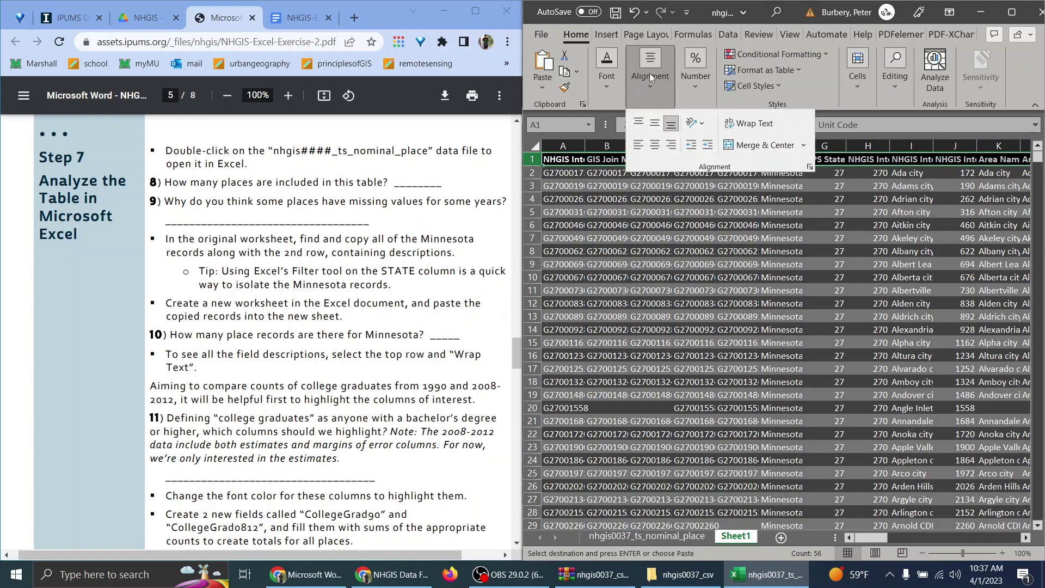
{"action": "left_click", "coordinate": [750, 124]}
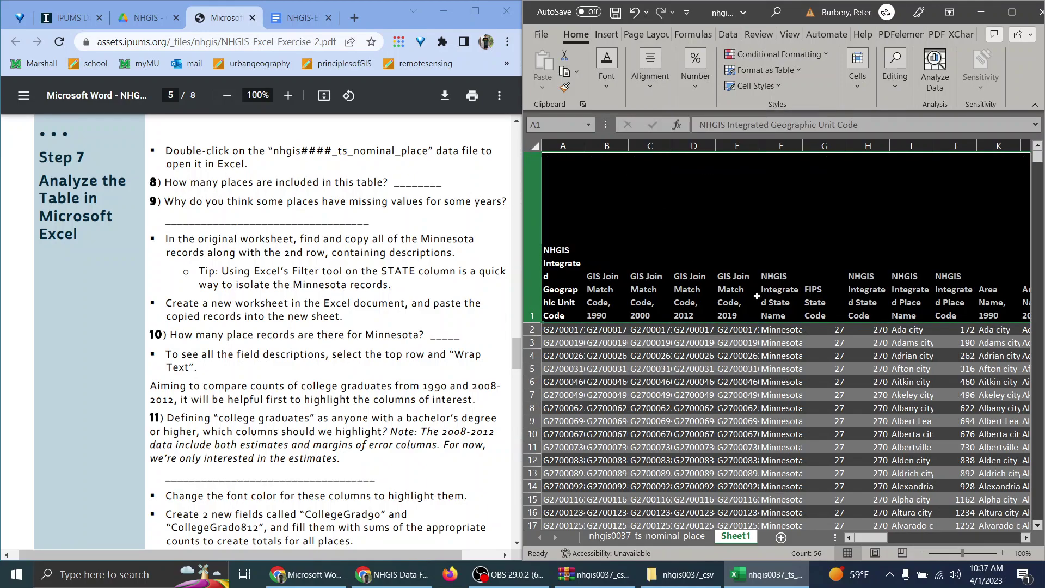
{"action": "left_click", "coordinate": [443, 336]}
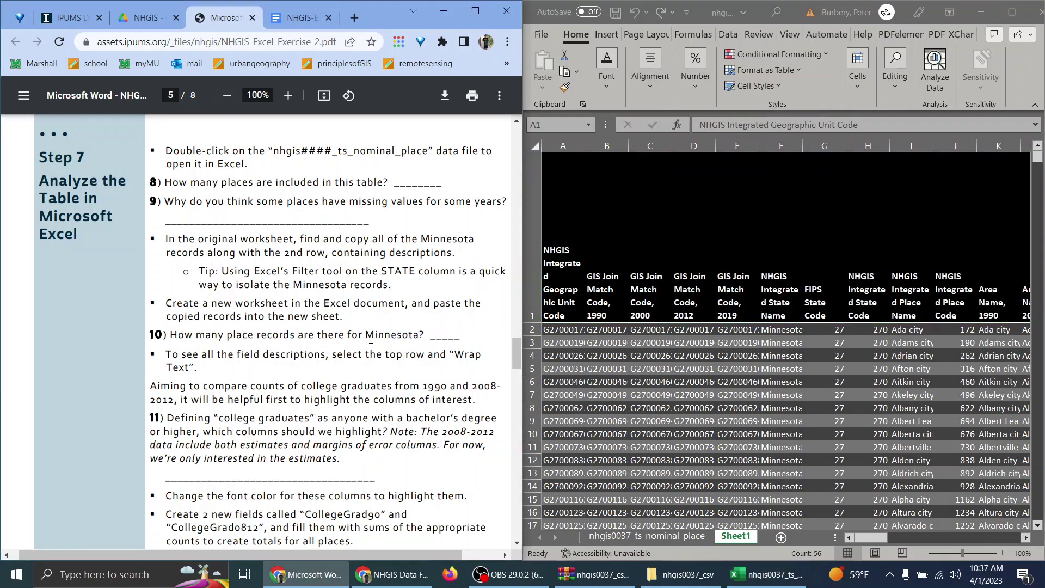
{"action": "scroll", "coordinate": [371, 339], "scroll_direction": "down", "scroll_amount": 1}
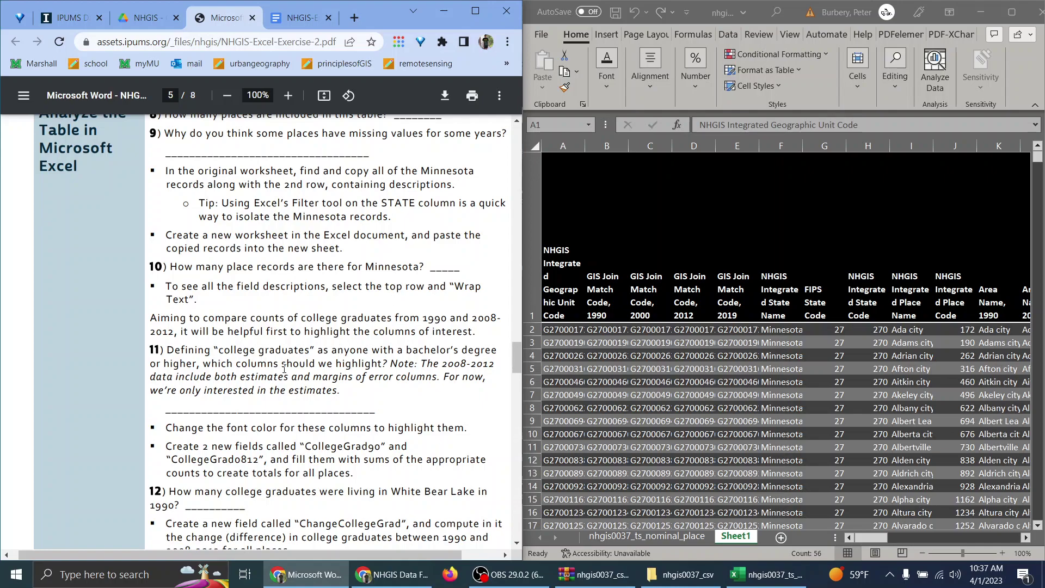
Scroll right through the degree headers past the 1990 Associate's degree column AM
{"action": "left_click", "coordinate": [771, 299]}
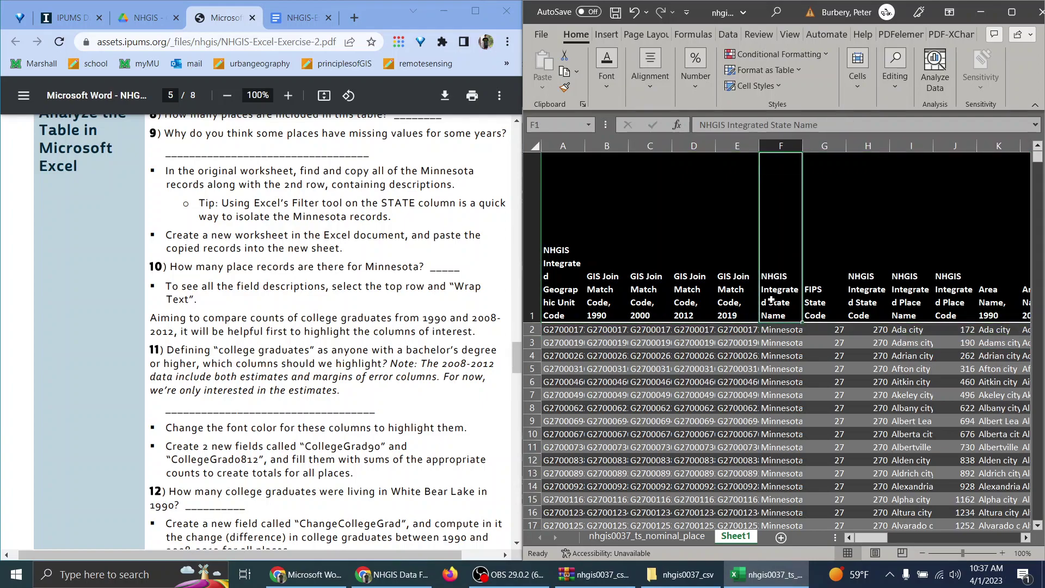
{"action": "left_click_drag", "start_coordinate": [871, 538], "coordinate": [912, 537]}
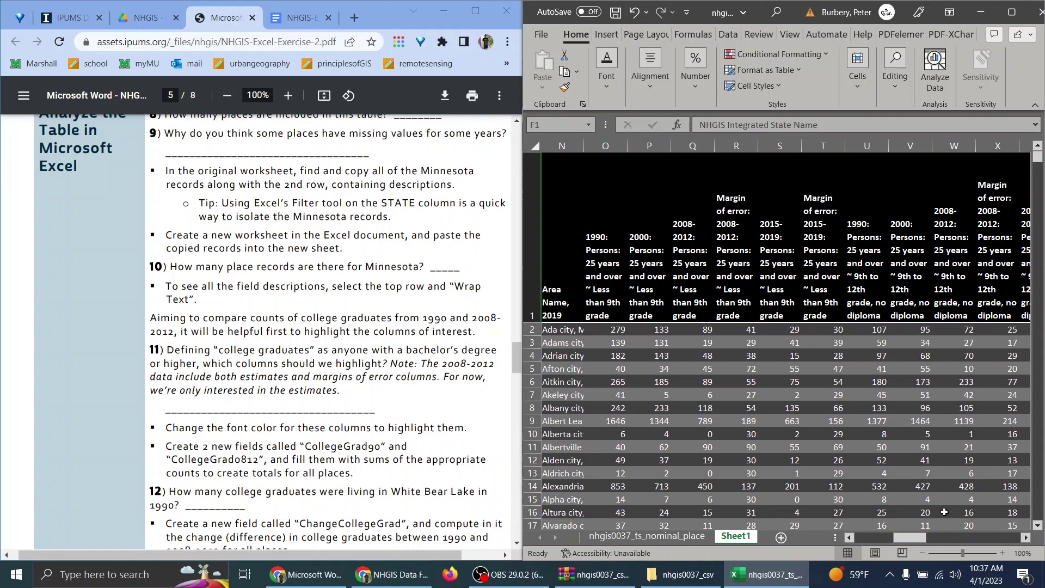
{"action": "left_click_drag", "start_coordinate": [914, 540], "coordinate": [951, 534]}
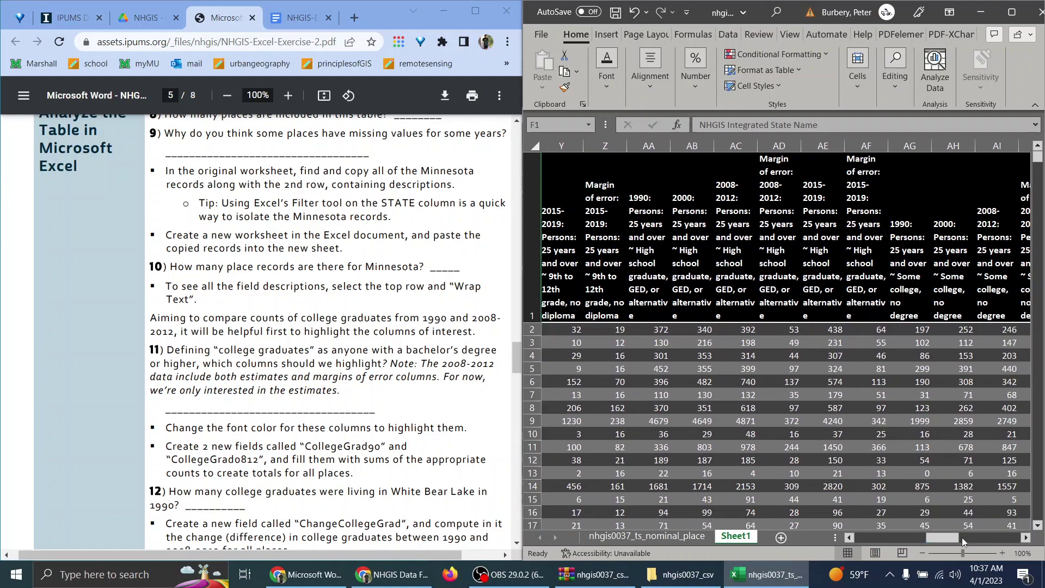
{"action": "left_click_drag", "start_coordinate": [962, 541], "coordinate": [974, 522]}
{"action": "left_click", "coordinate": [841, 245]}
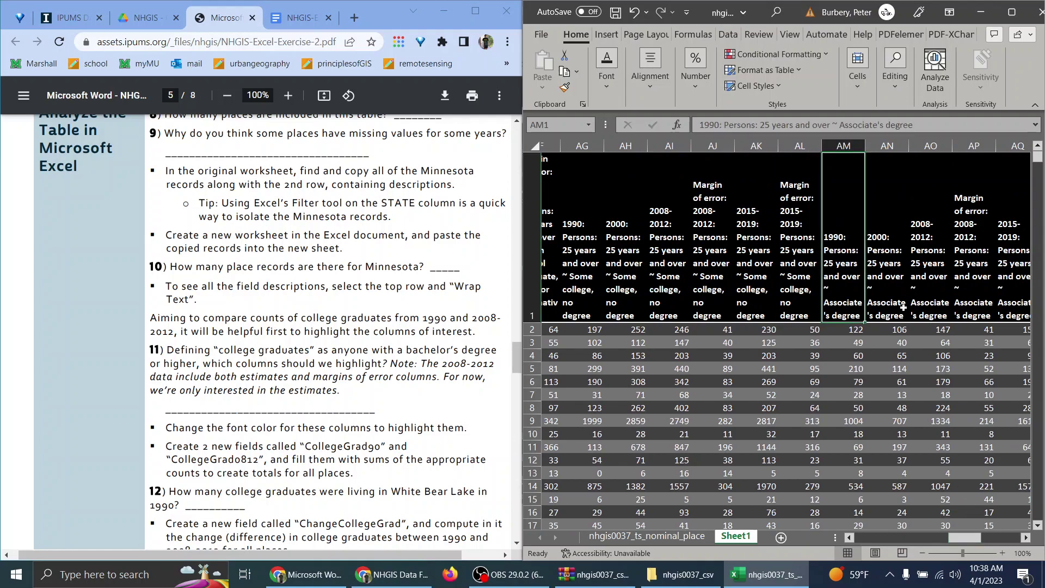
{"action": "left_click", "coordinate": [1026, 538]}
{"action": "left_click", "coordinate": [1026, 538]}
{"action": "left_click", "coordinate": [1026, 538]}
{"action": "left_click", "coordinate": [1027, 538]}
{"action": "left_click", "coordinate": [1026, 538]}
{"action": "left_click", "coordinate": [1026, 538]}
{"action": "left_click", "coordinate": [1027, 538]}
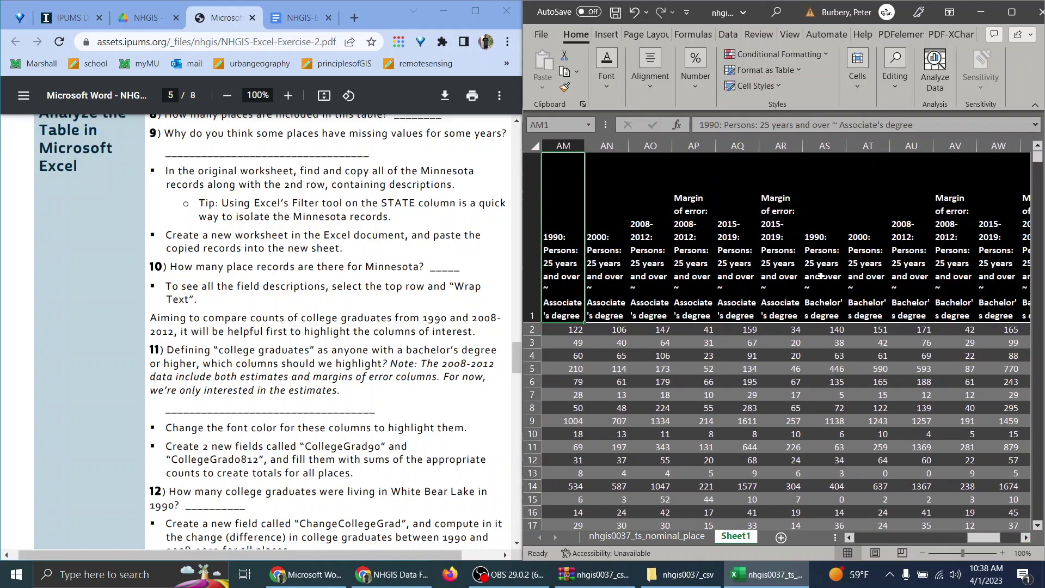
Select the Bachelor's degree estimate columns AS through AU
{"action": "left_click", "coordinate": [822, 276]}
{"action": "left_click_drag", "start_coordinate": [975, 539], "coordinate": [995, 539]}
{"action": "left_click_drag", "start_coordinate": [668, 145], "coordinate": [764, 171]}
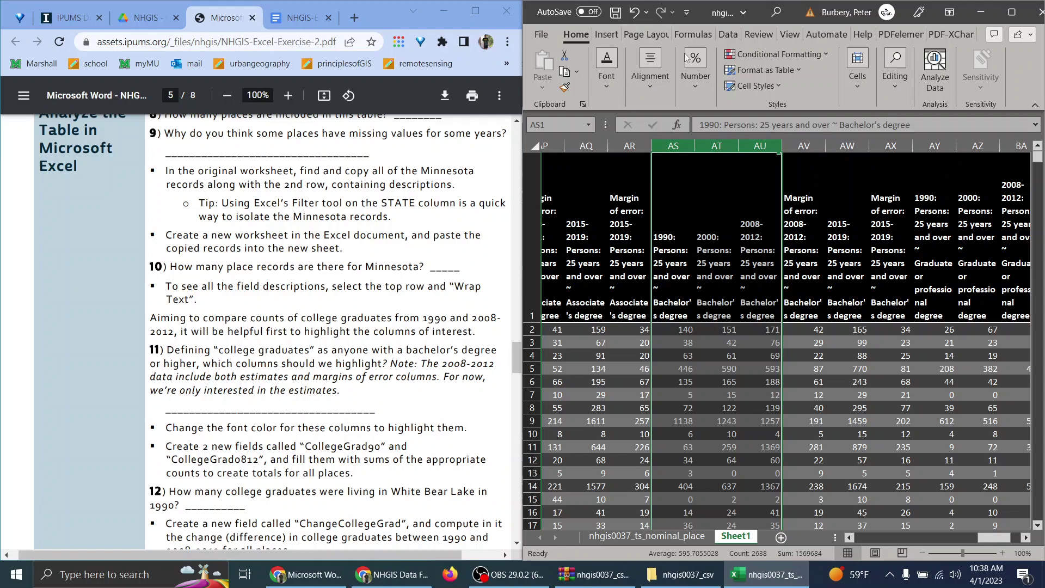
{"action": "left_click", "coordinate": [279, 284]}
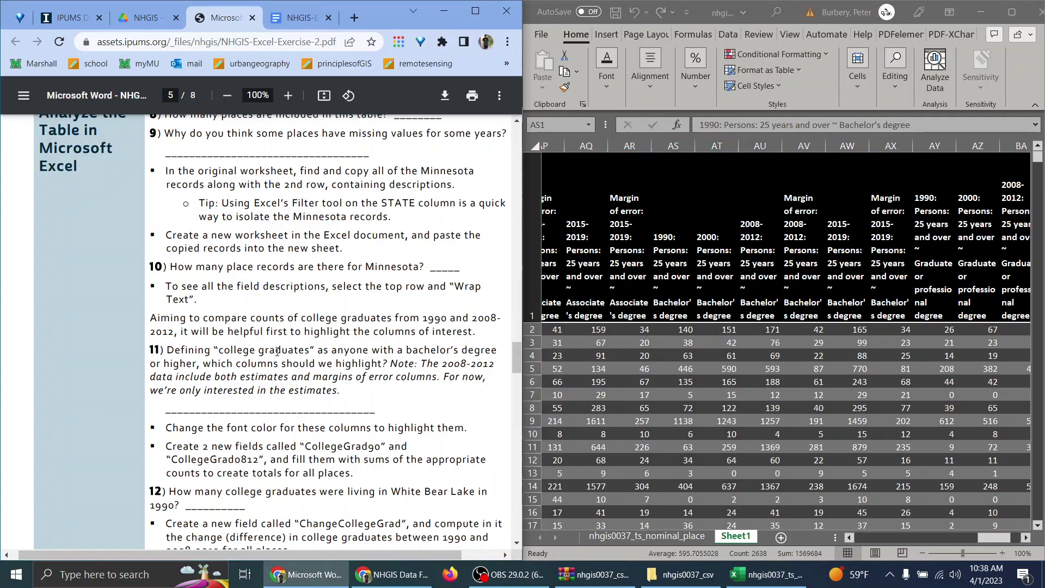
Enter 'AS-AU' as the answer to question 11 in the Google Doc
{"action": "left_click", "coordinate": [298, 18]}
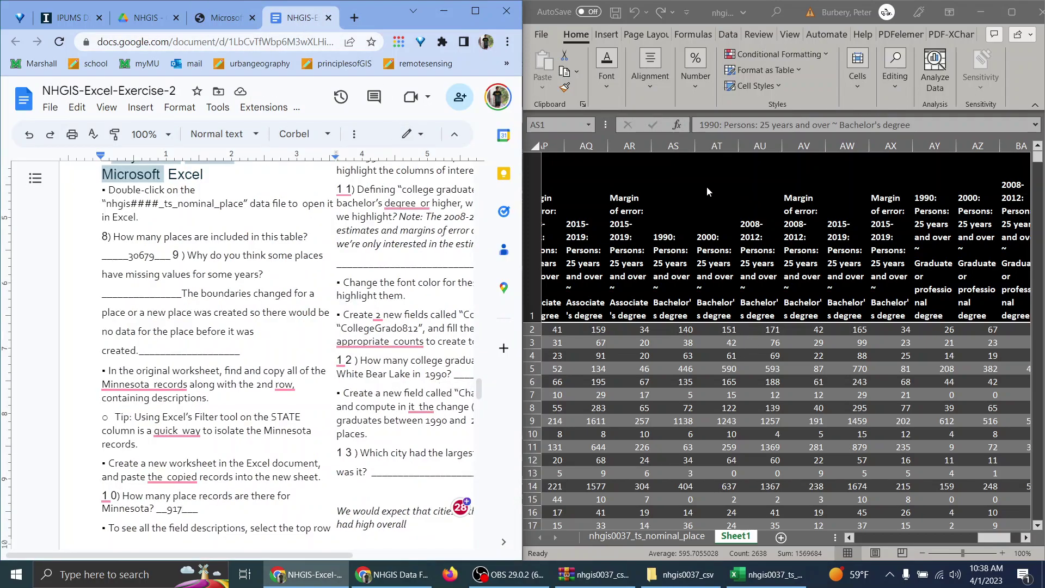
{"action": "left_click_drag", "start_coordinate": [673, 146], "coordinate": [760, 146]}
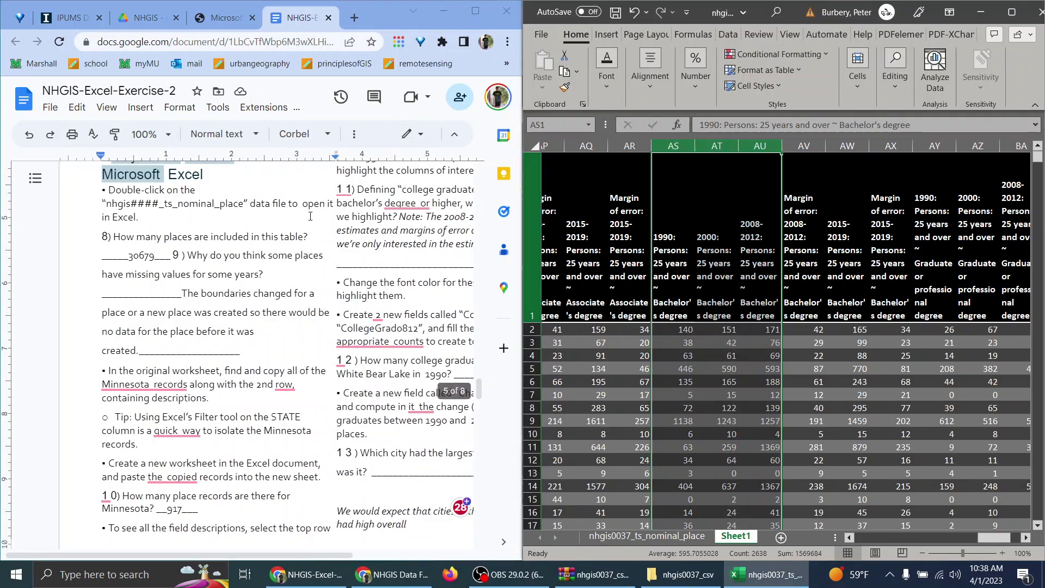
{"action": "scroll", "coordinate": [409, 403], "scroll_direction": "down", "scroll_amount": 3}
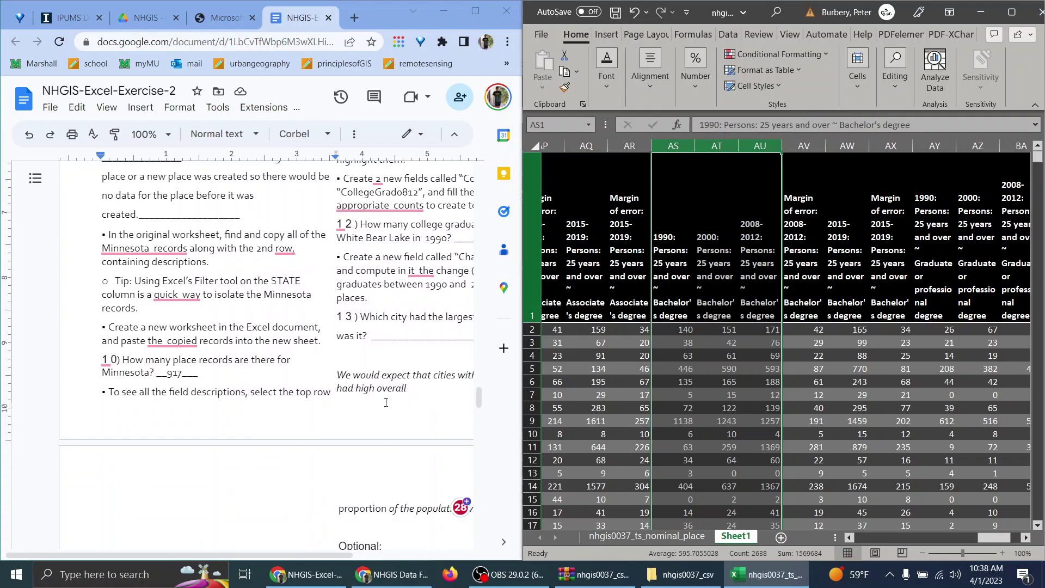
{"action": "scroll", "coordinate": [386, 403], "scroll_direction": "up", "scroll_amount": 4}
{"action": "left_click", "coordinate": [358, 331]}
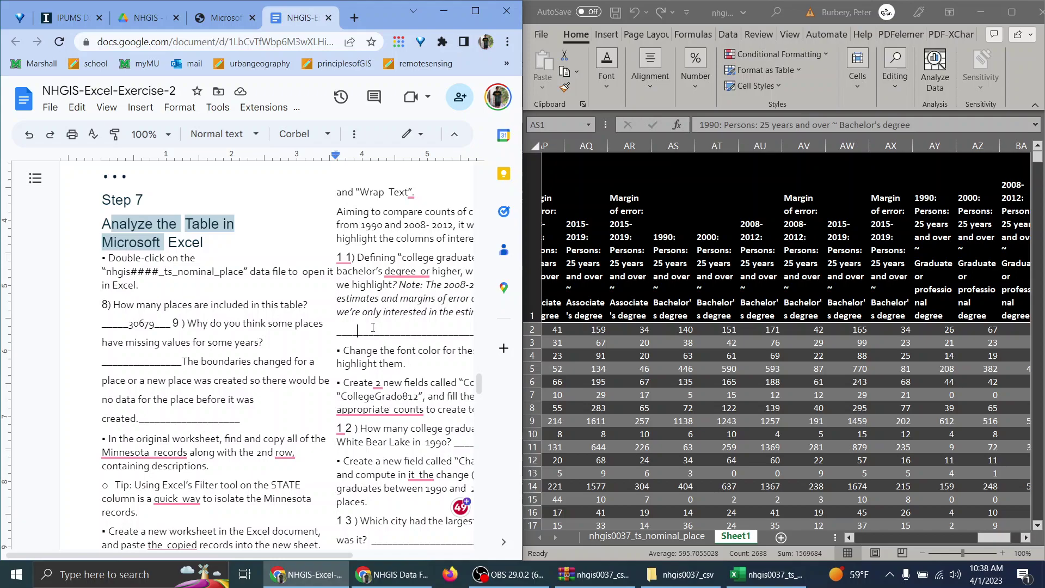
{"action": "type", "text": "AS-AU"}
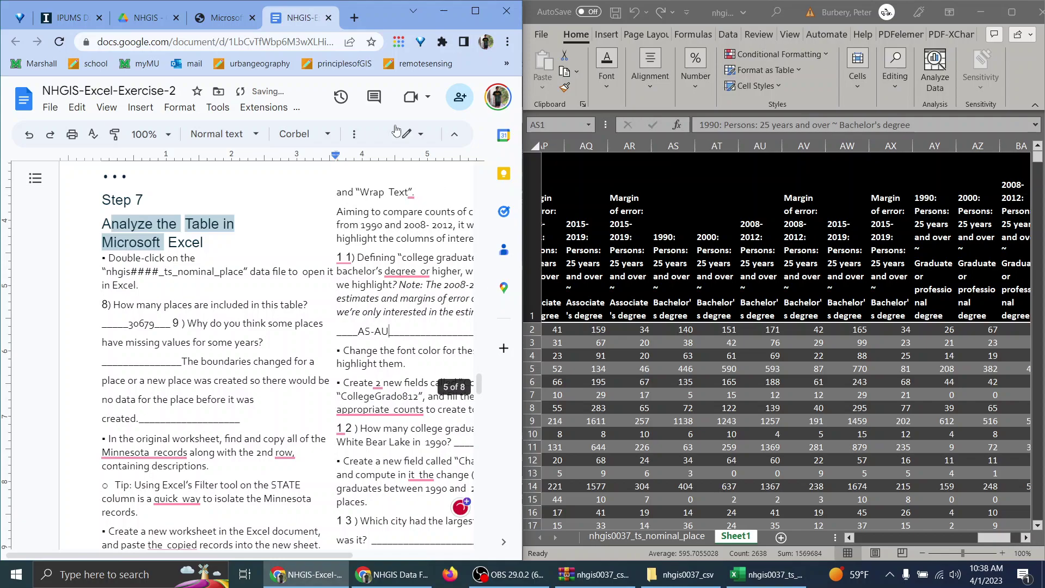
{"action": "left_click", "coordinate": [197, 20]}
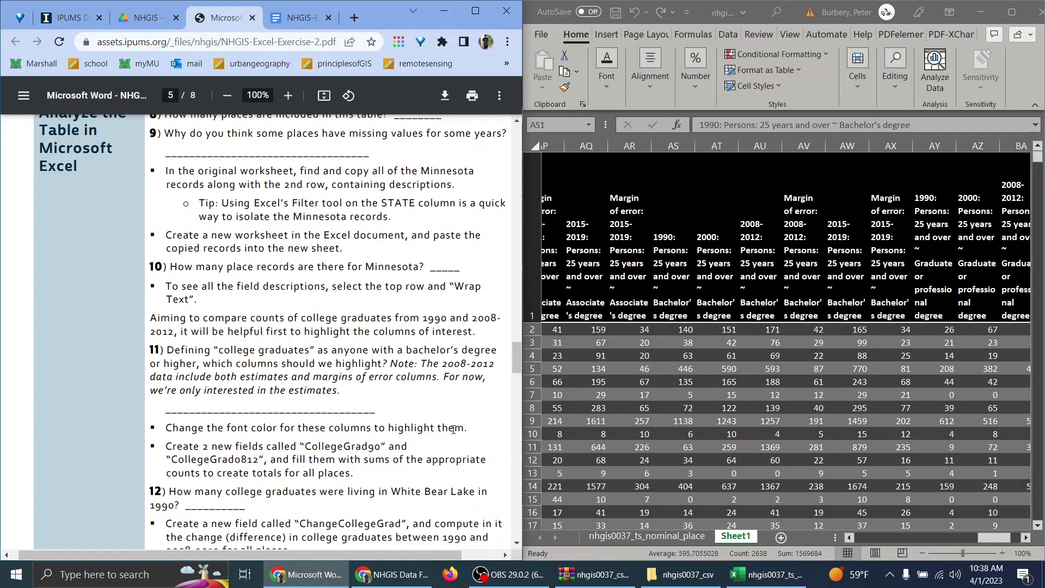
Give the text in columns AS through AU a light blue font color
{"action": "left_click_drag", "start_coordinate": [674, 146], "coordinate": [760, 146]}
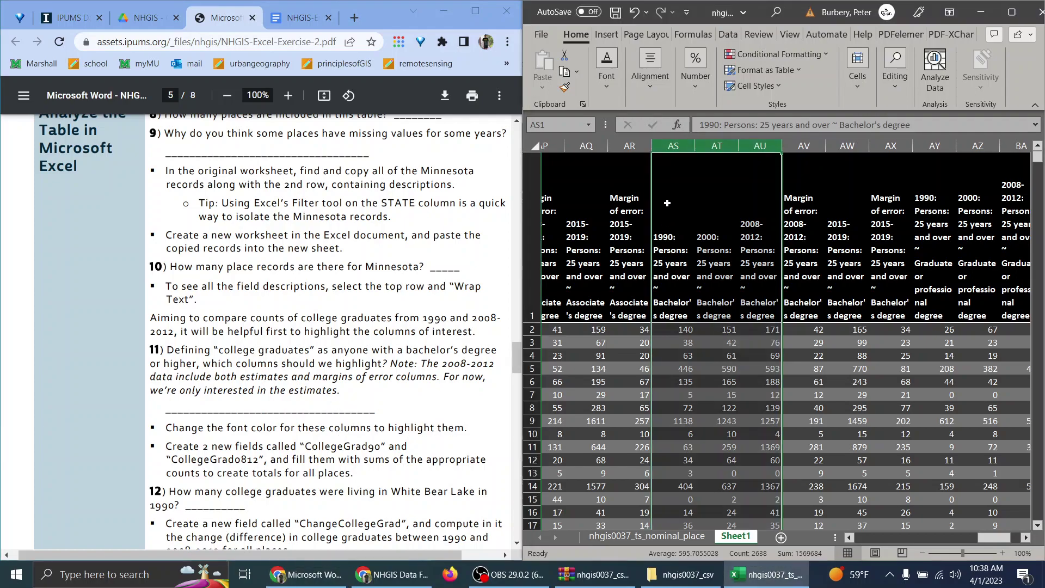
{"action": "left_click", "coordinate": [617, 80]}
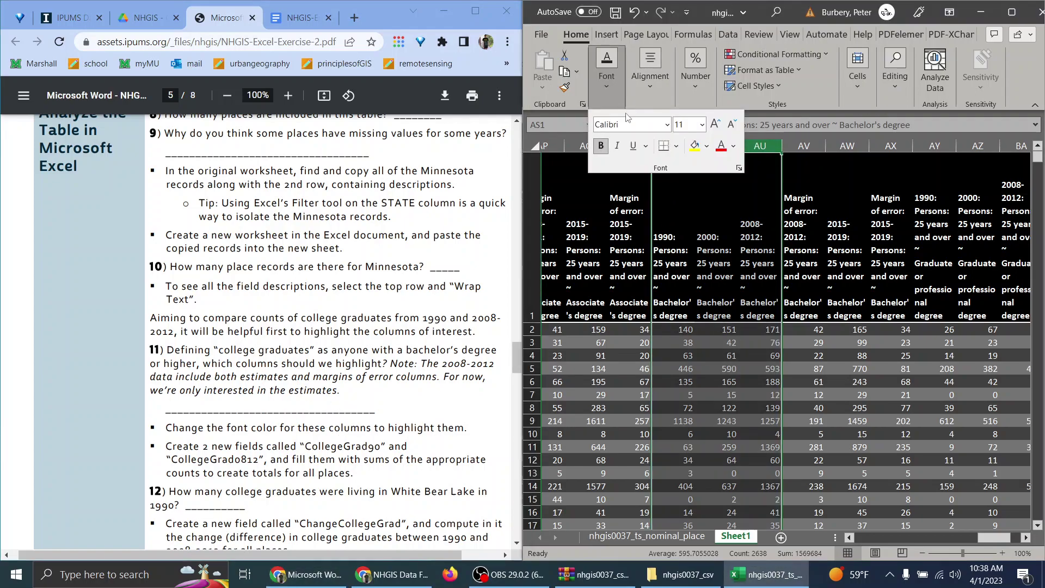
{"action": "left_click", "coordinate": [734, 146]}
{"action": "left_click", "coordinate": [765, 199]}
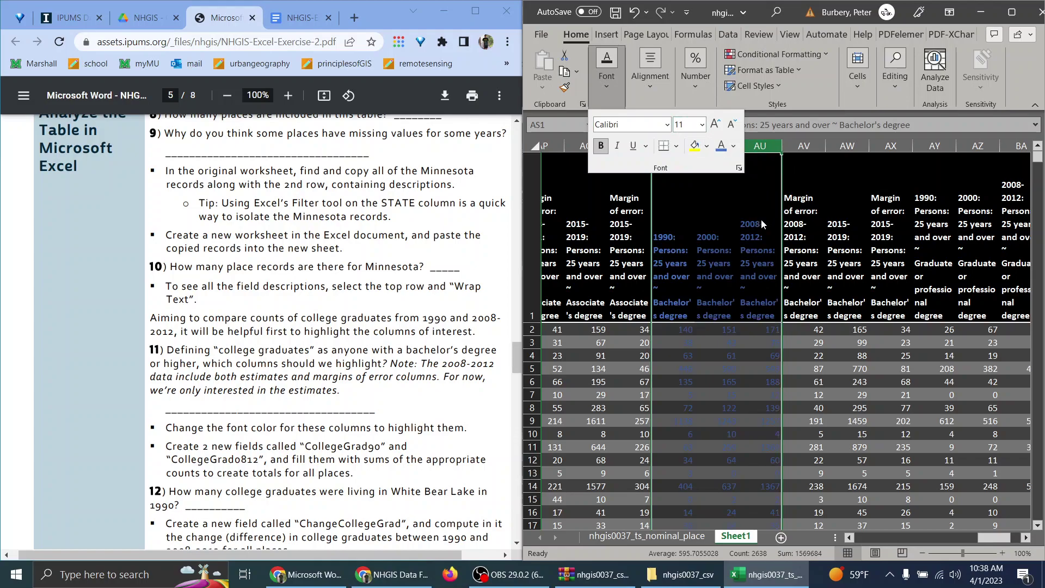
{"action": "left_click", "coordinate": [614, 370]}
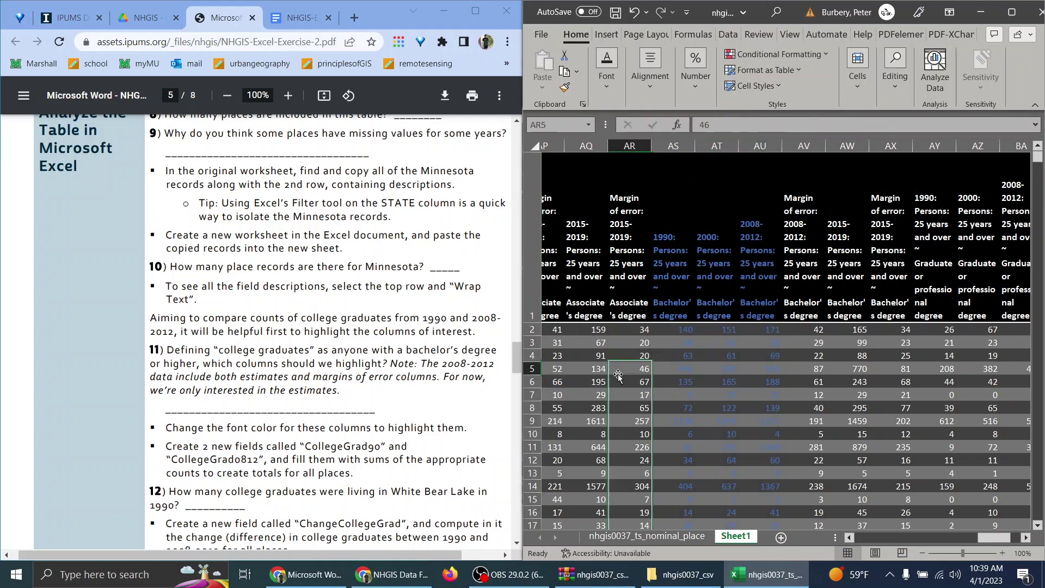
{"action": "left_click", "coordinate": [320, 308]}
{"action": "scroll", "coordinate": [313, 322], "scroll_direction": "down", "scroll_amount": 3}
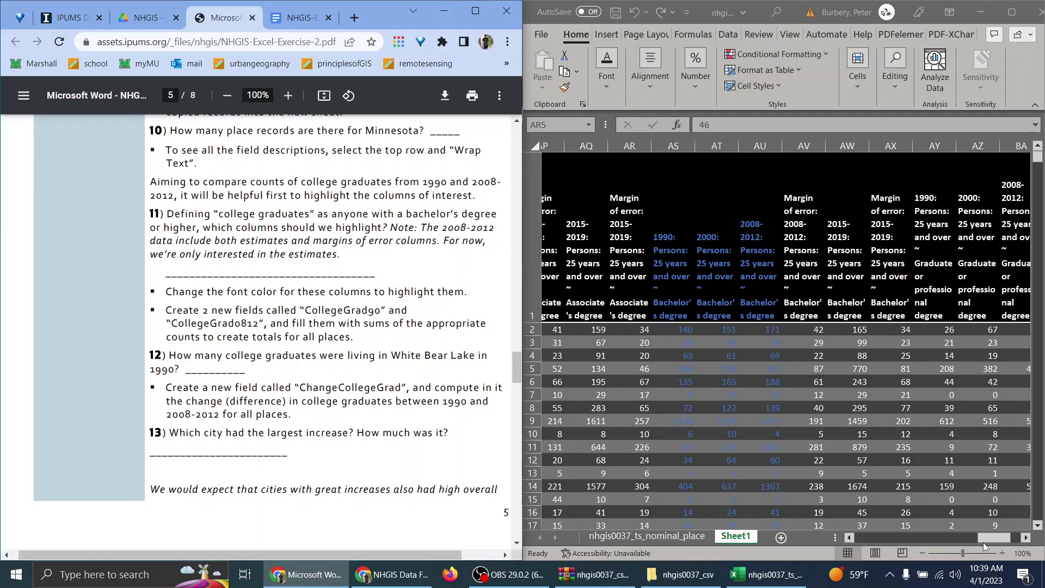
{"action": "left_click_drag", "start_coordinate": [999, 541], "coordinate": [1027, 539]}
Enter the header 'CollegeGrad90' in cell BE1
{"action": "left_click", "coordinate": [1001, 329]}
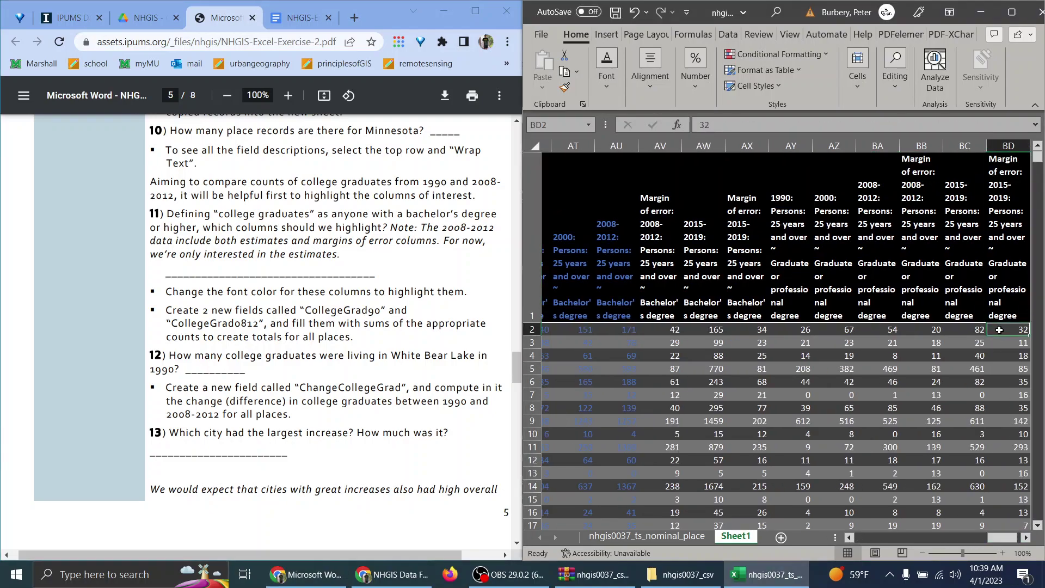
{"action": "key", "text": "Right"}
{"action": "left_click", "coordinate": [998, 310]}
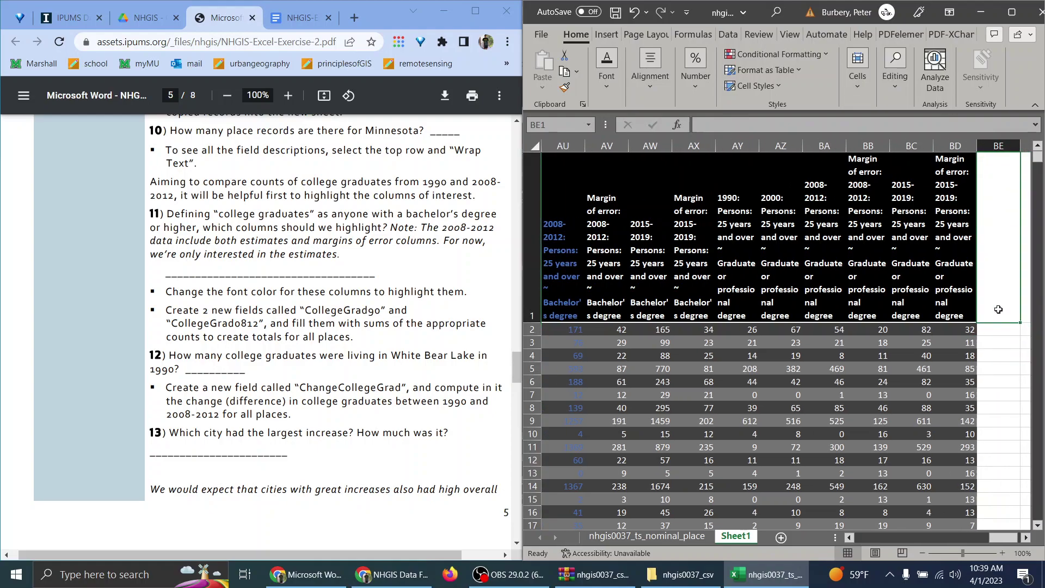
{"action": "type", "text": "College"}
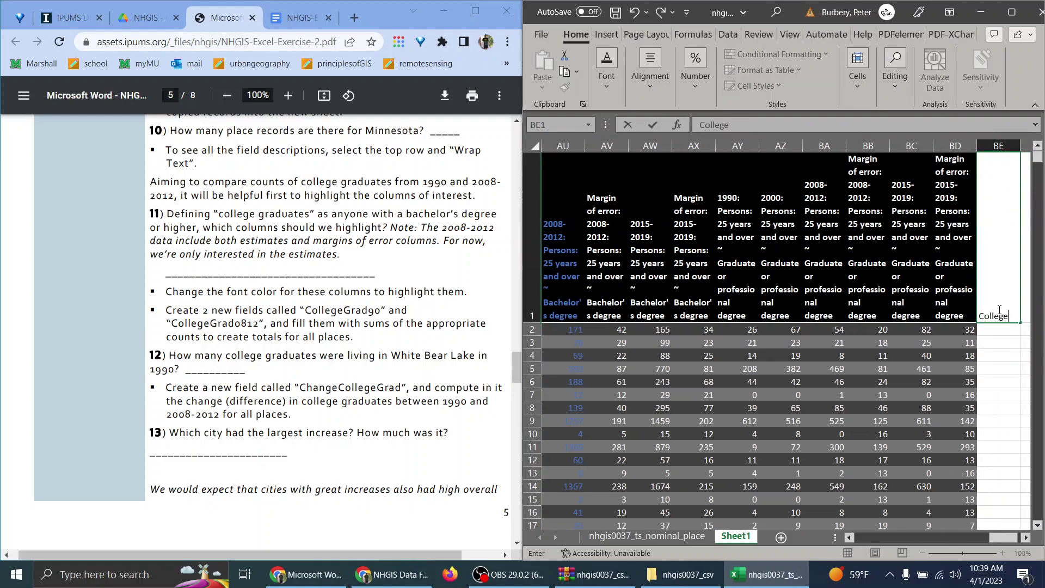
{"action": "type", "text": "Grad90"}
{"action": "key", "text": "Tab"}
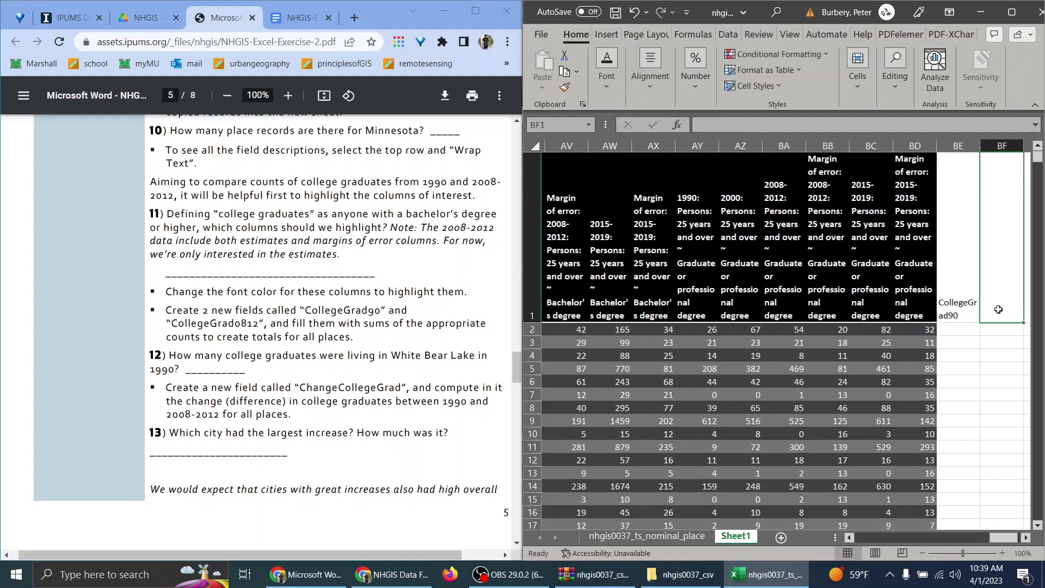
{"action": "key", "text": "Left"}
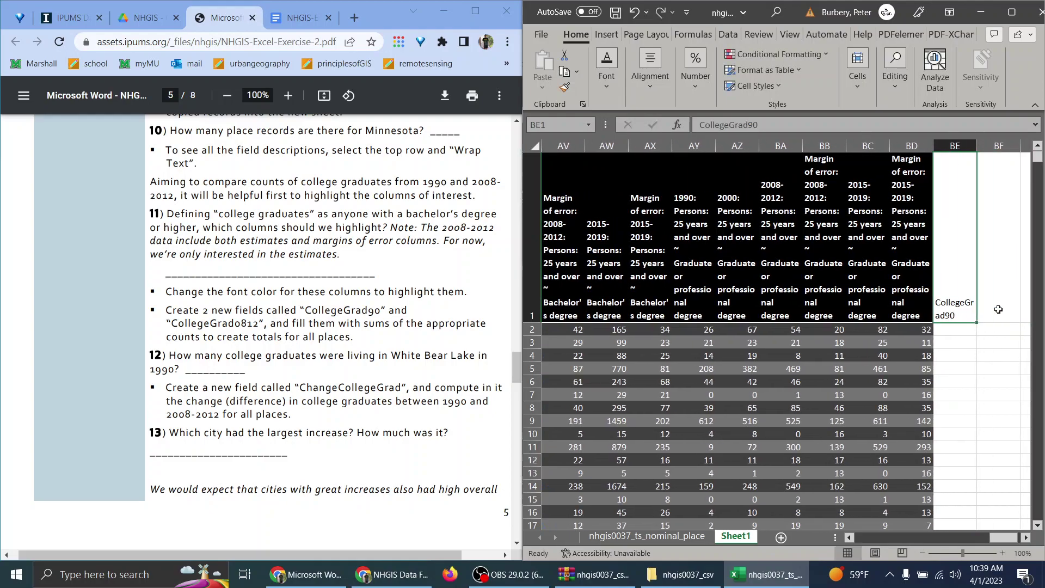
{"action": "left_click", "coordinate": [931, 291]}
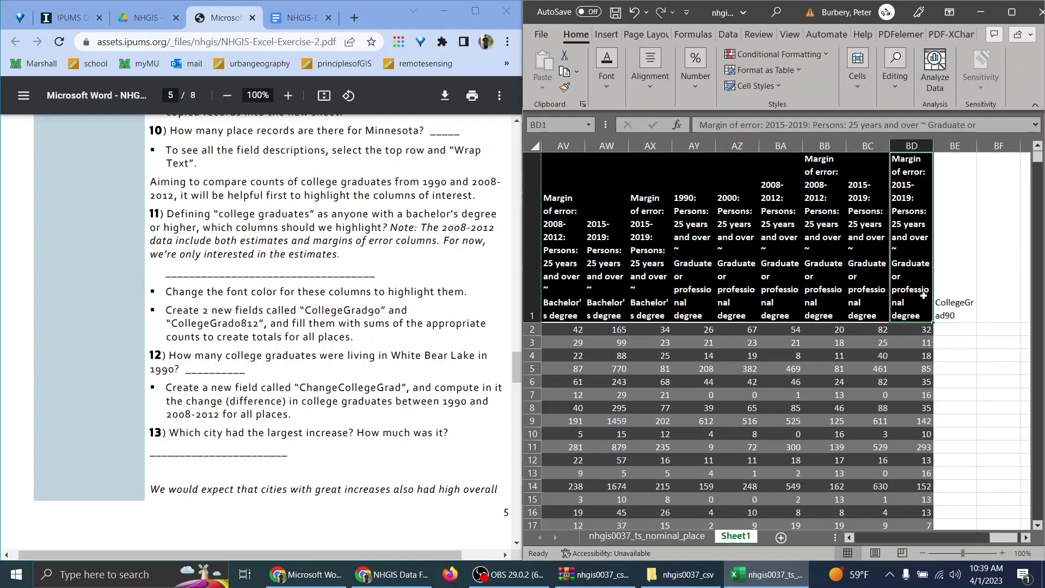
{"action": "left_click", "coordinate": [944, 302]}
{"action": "key", "text": "Delete"}
{"action": "left_click", "coordinate": [923, 267]}
{"action": "key", "text": "Right"}
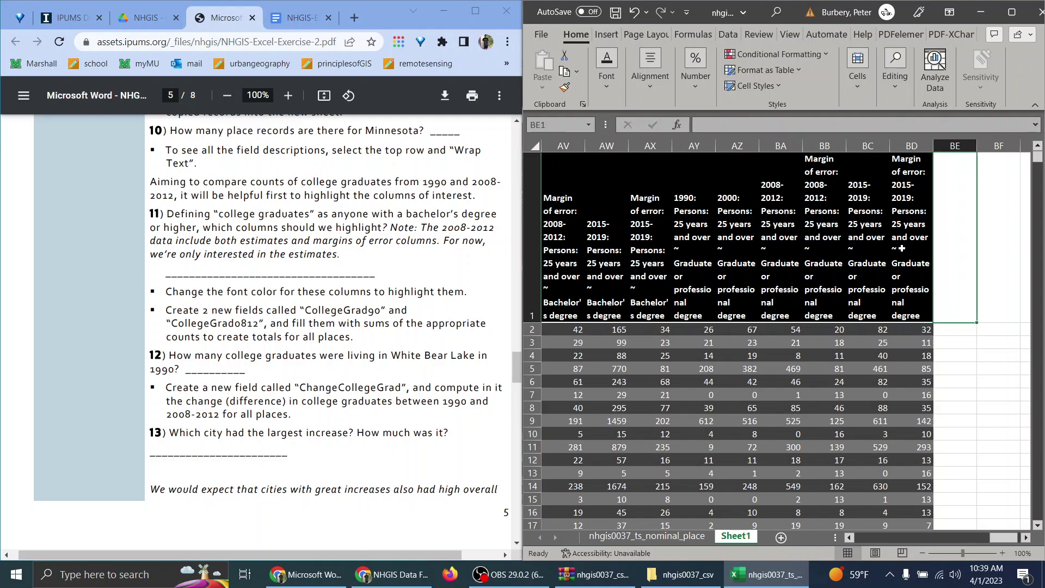
{"action": "key", "text": "ctrl+z"}
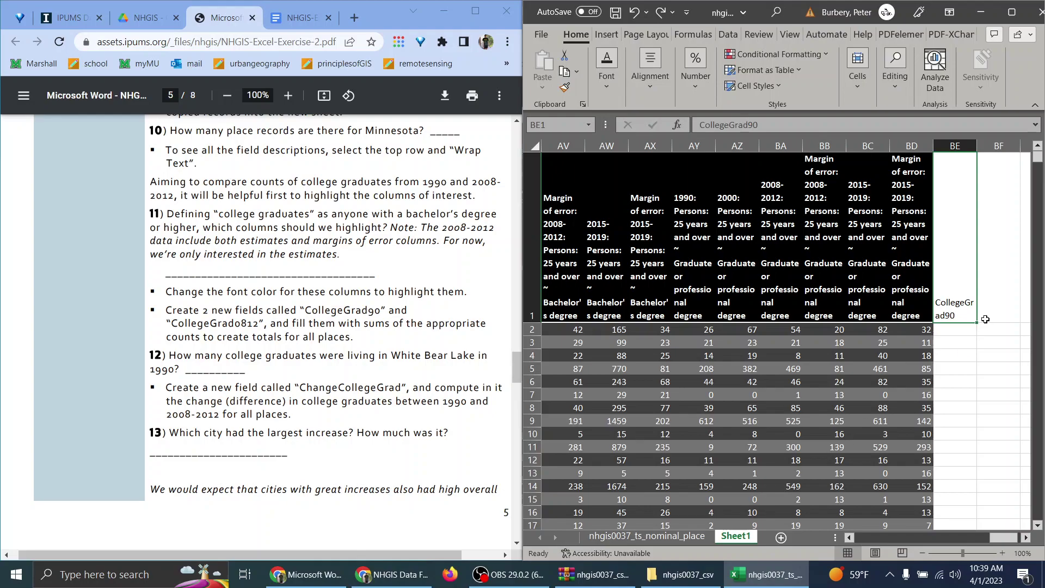
Enter the header 'CollegeGrad0812' in the next cell, BF1
{"action": "left_click_drag", "start_coordinate": [871, 250], "coordinate": [944, 253]}
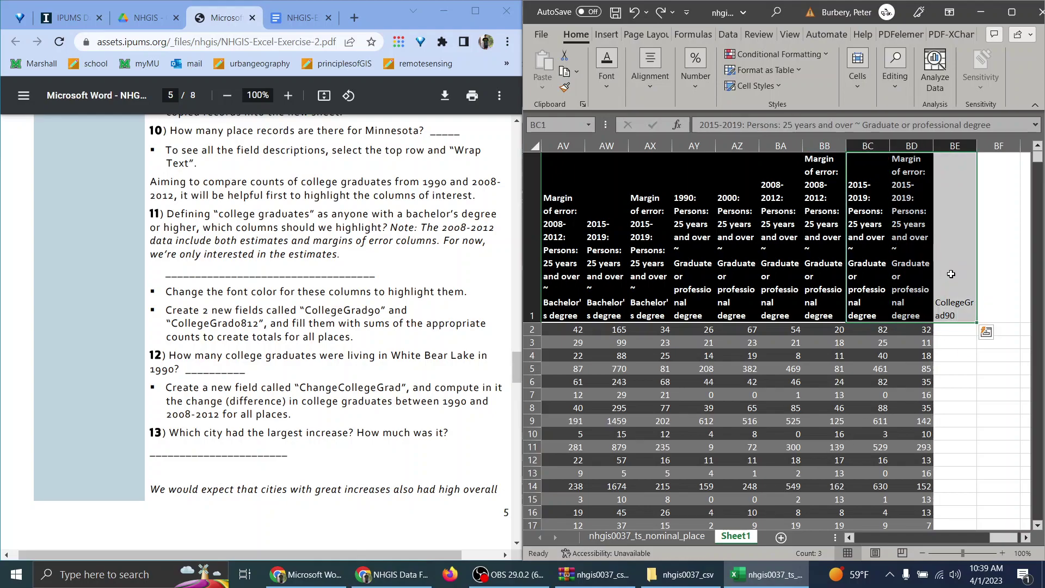
{"action": "left_click", "coordinate": [768, 70]}
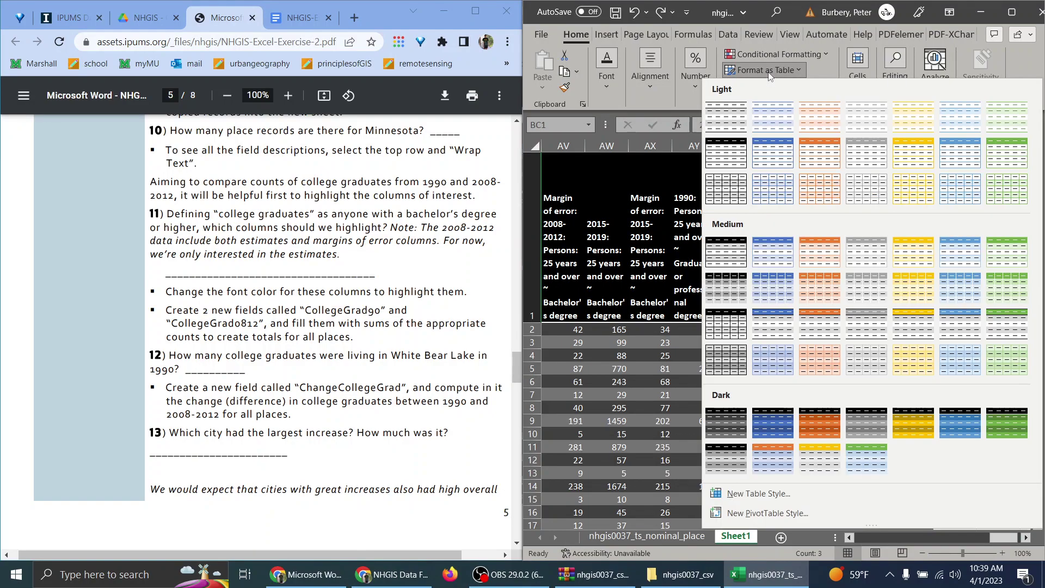
{"action": "left_click", "coordinate": [769, 72]}
{"action": "key", "text": "Right"}
{"action": "key", "text": "Right"}
{"action": "key", "text": "Right"}
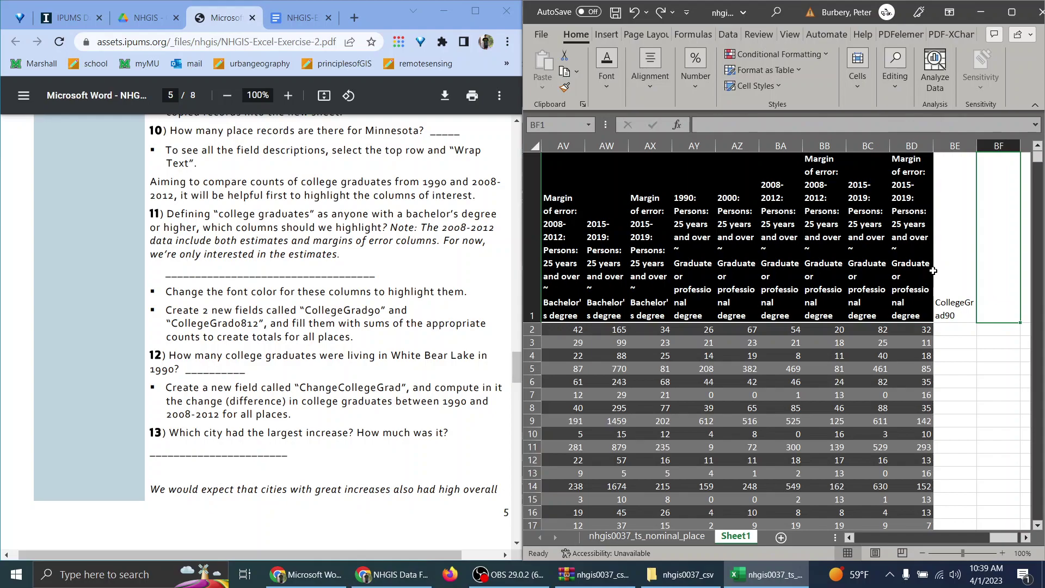
{"action": "type", "text": "CollegeG"}
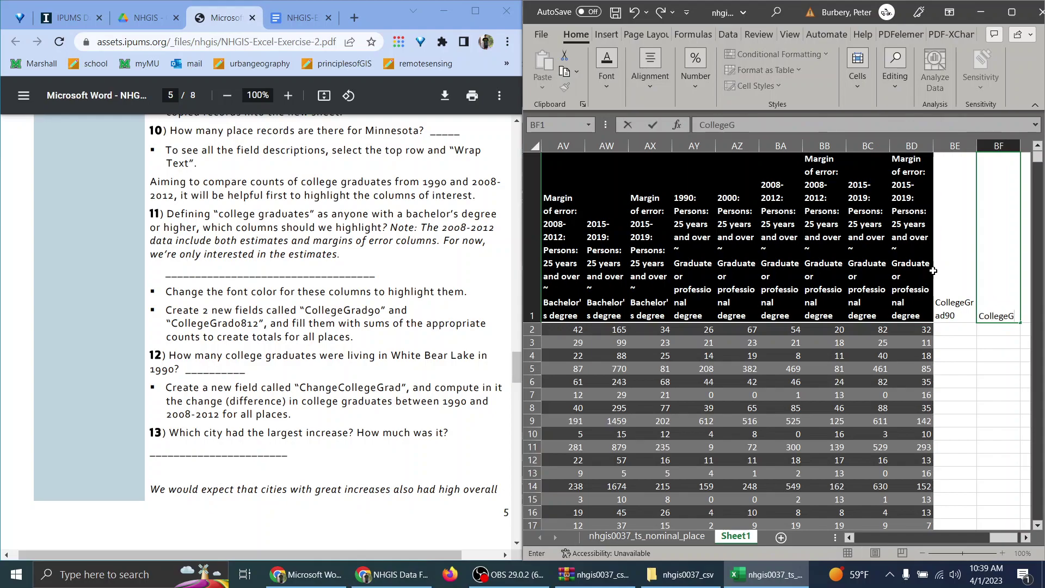
{"action": "type", "text": "rad0812"}
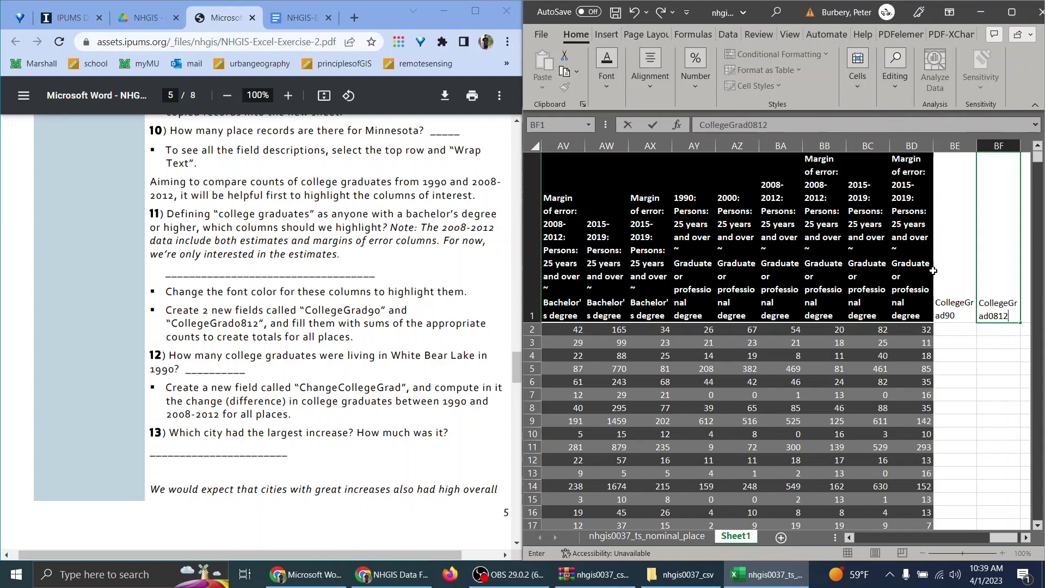
{"action": "key", "text": "Return"}
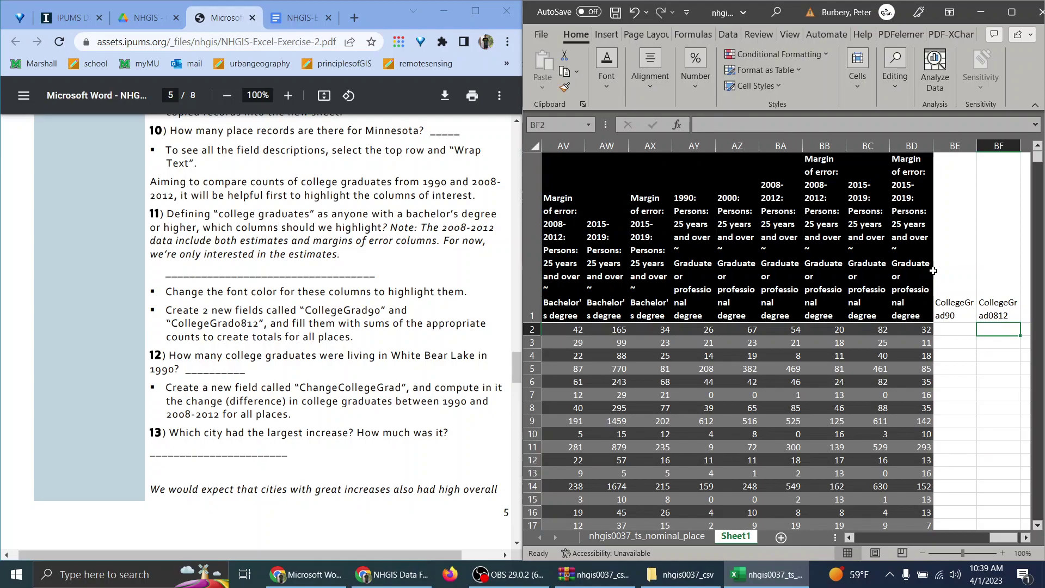
Hide columns AV through BD as one block
{"action": "left_click", "coordinate": [955, 329]}
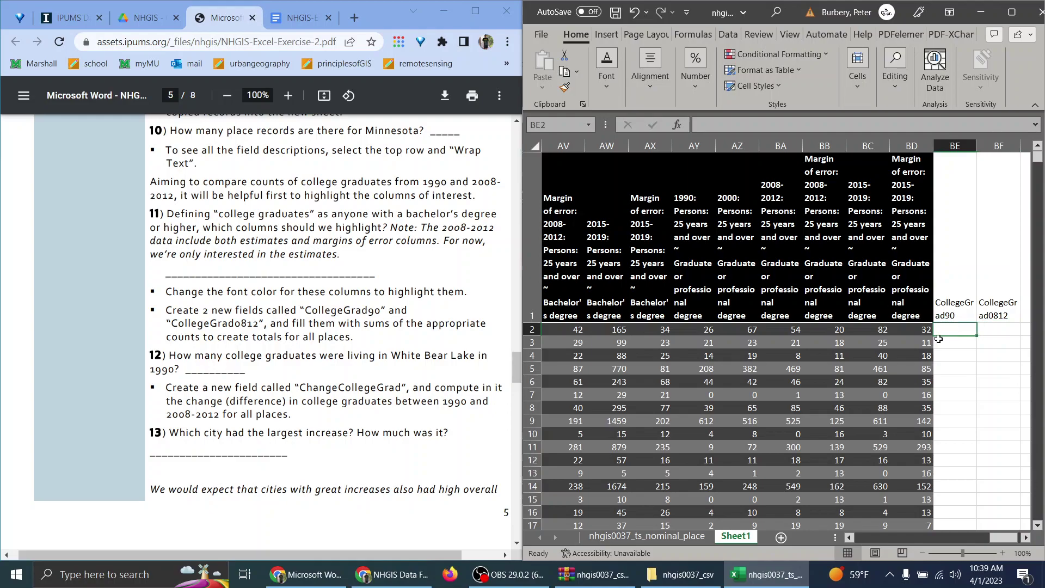
{"action": "left_click_drag", "start_coordinate": [996, 538], "coordinate": [982, 539]}
{"action": "left_click_drag", "start_coordinate": [800, 145], "coordinate": [1042, 177]}
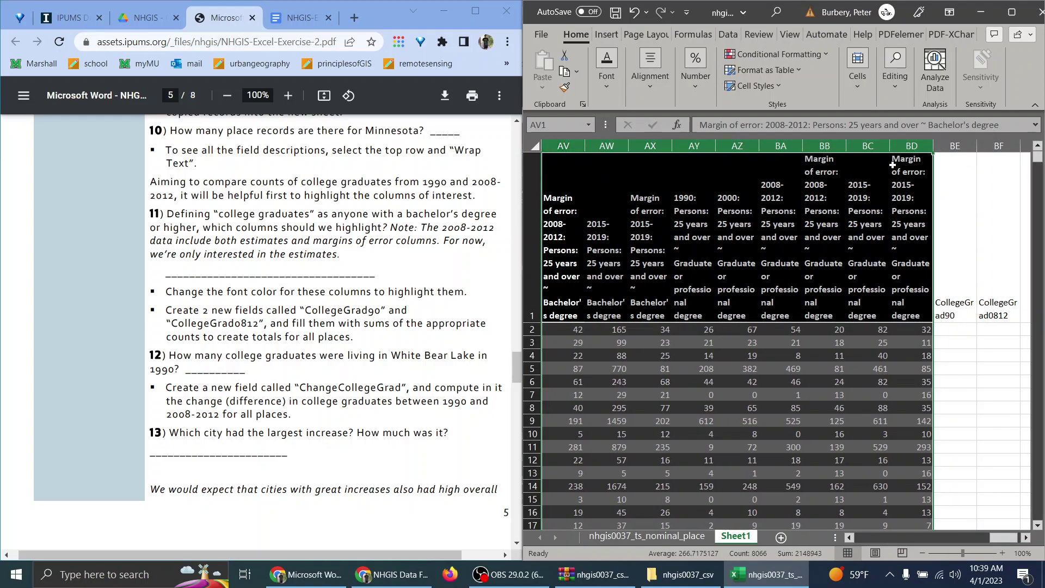
{"action": "right_click", "coordinate": [893, 168]}
{"action": "key", "text": "h"}
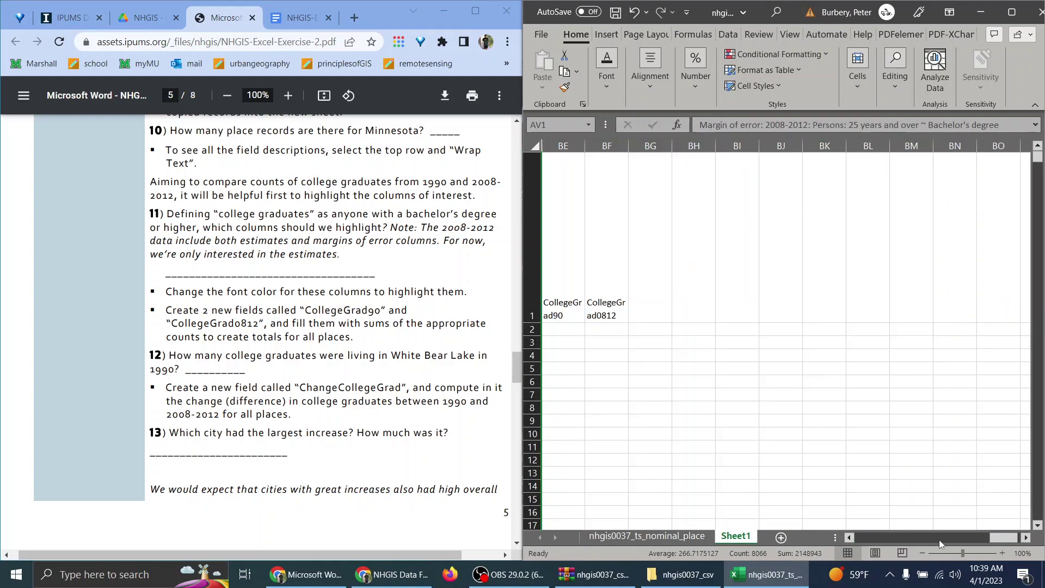
{"action": "scroll", "coordinate": [854, 535], "scroll_direction": "left", "scroll_amount": 5}
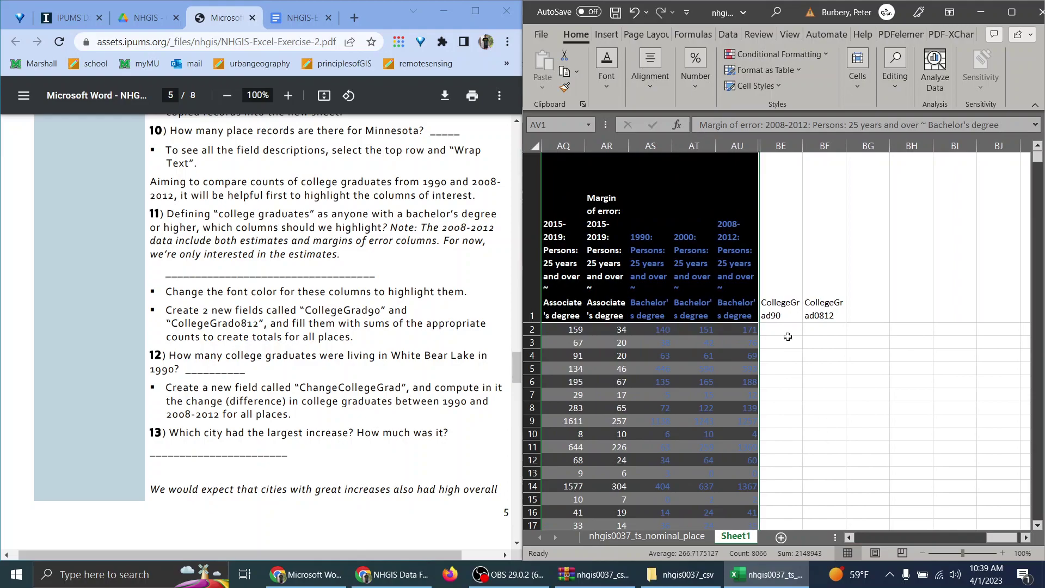
Start a SUM formula in BE2 with AS2, then cancel it
{"action": "left_click", "coordinate": [771, 329]}
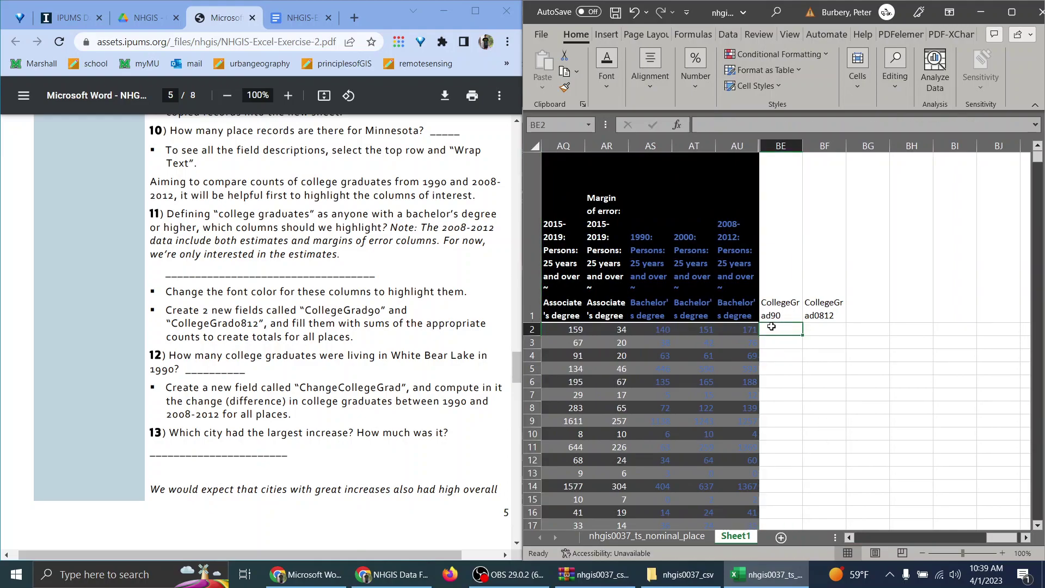
{"action": "type", "text": "=sum("}
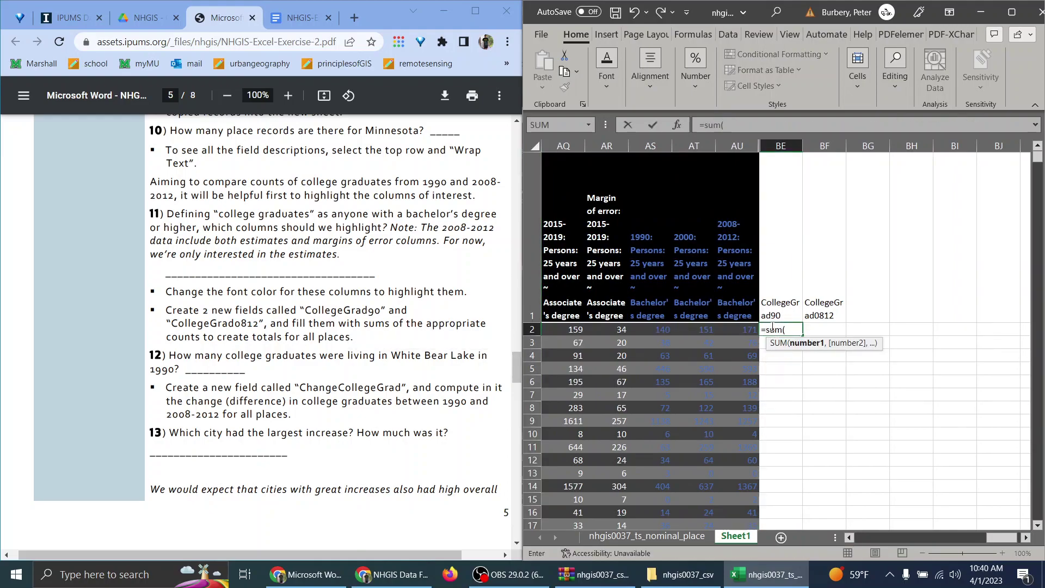
{"action": "left_click", "coordinate": [659, 330]}
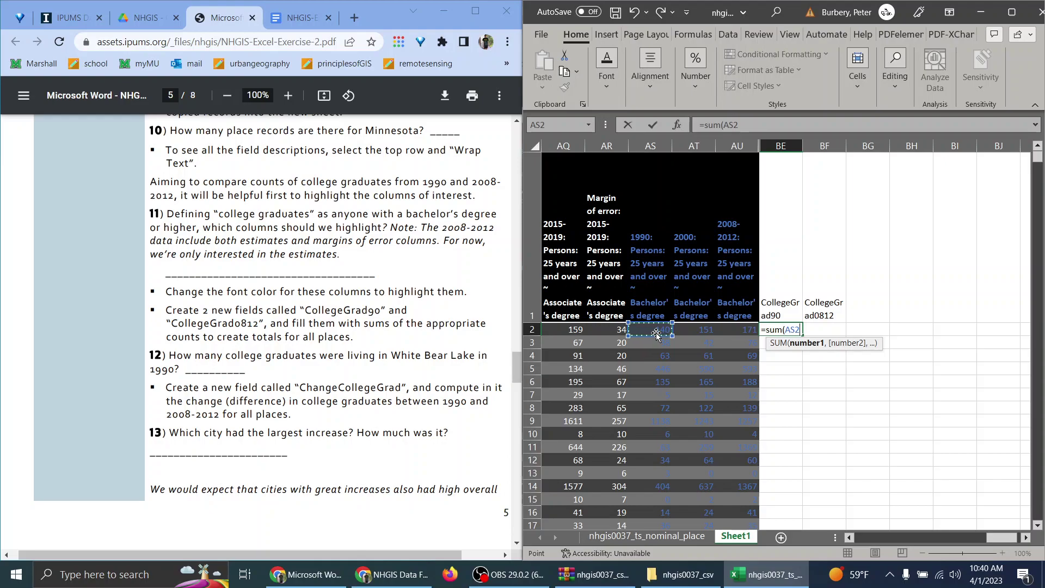
{"action": "type", "text": "`"}
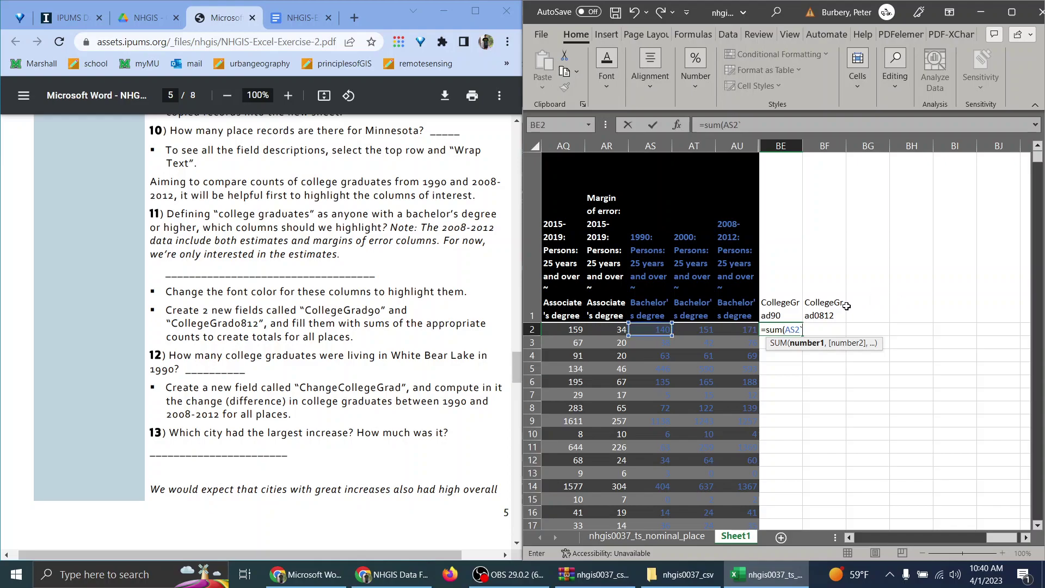
{"action": "key", "text": "Escape"}
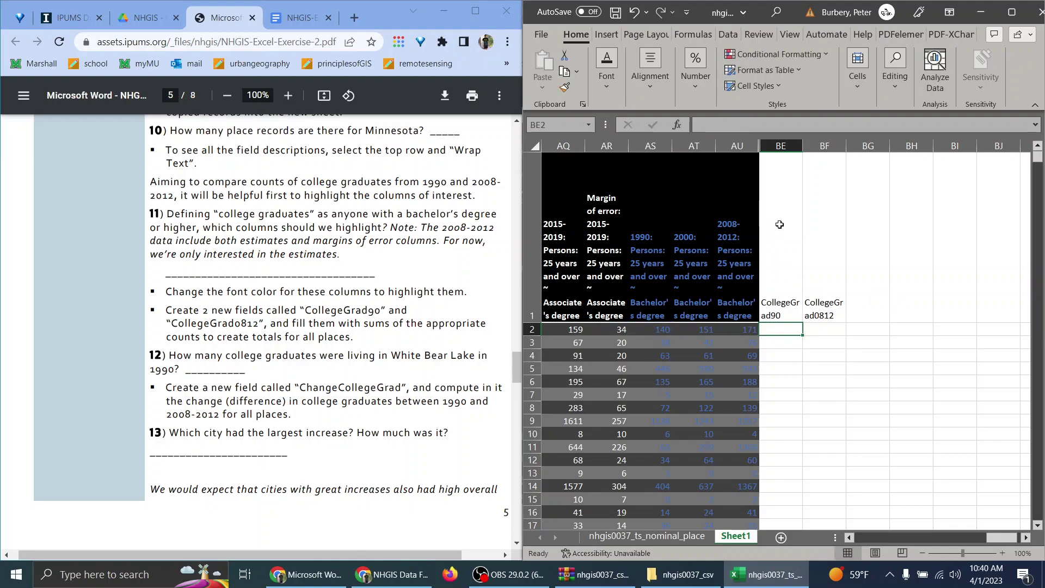
Unhide the hidden columns AV through BD
{"action": "right_click", "coordinate": [759, 146]}
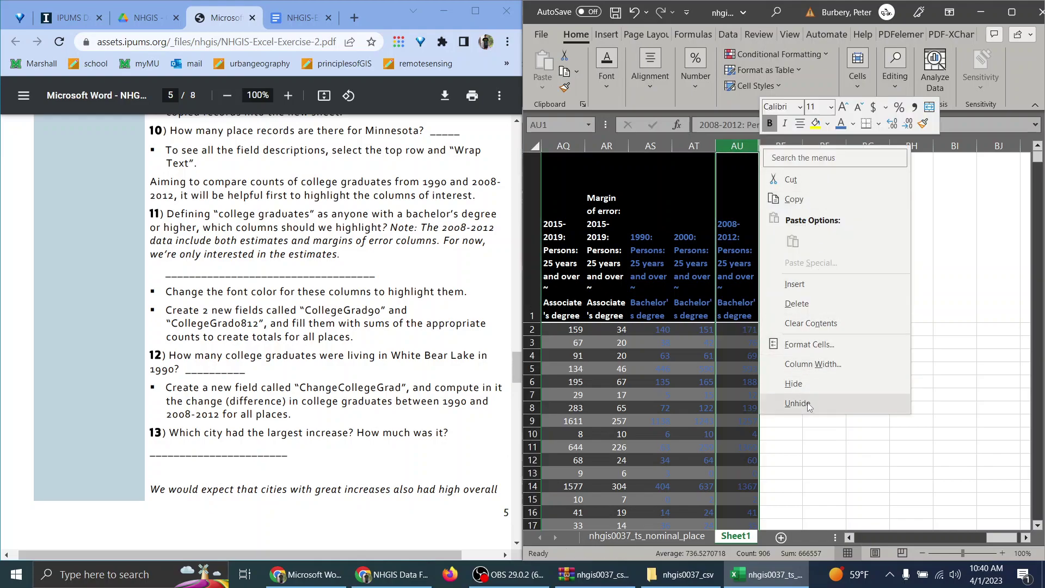
{"action": "left_click", "coordinate": [809, 405]}
{"action": "left_click", "coordinate": [773, 146]}
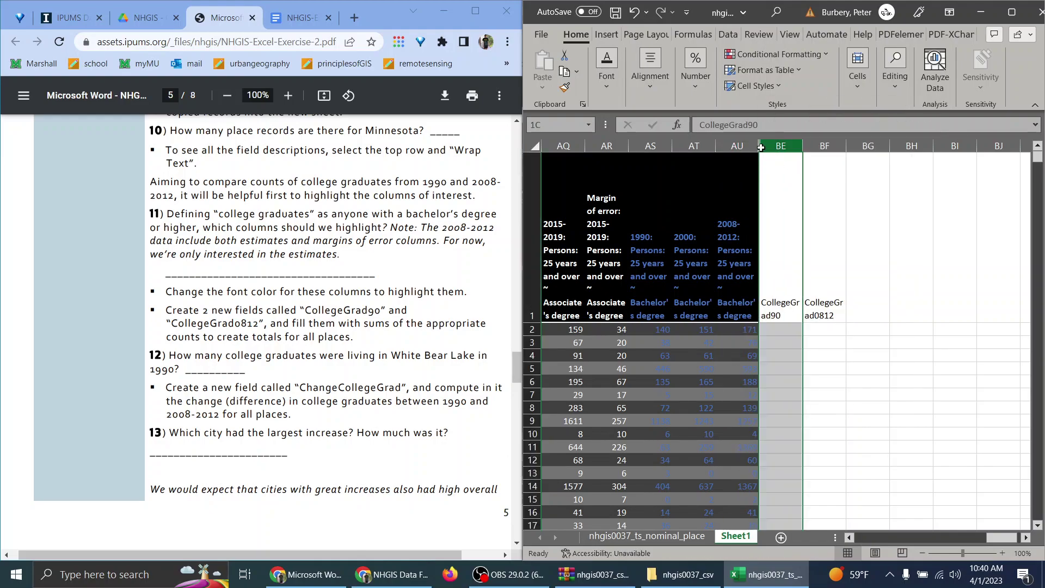
{"action": "left_click", "coordinate": [654, 146], "text": "shift"}
{"action": "right_click", "coordinate": [746, 146]}
{"action": "left_click", "coordinate": [831, 406]}
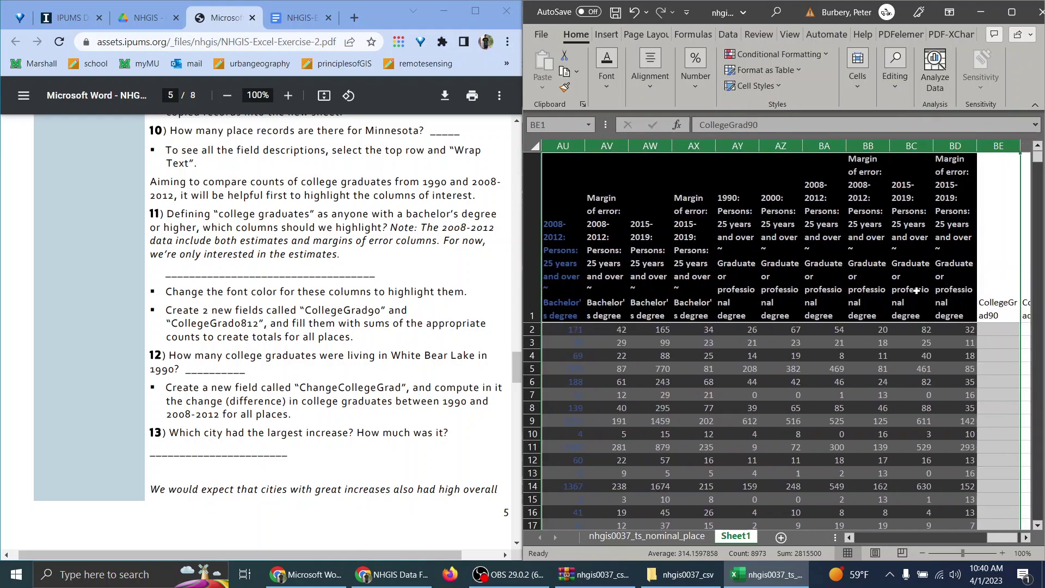
{"action": "left_click", "coordinate": [916, 290]}
{"action": "left_click", "coordinate": [851, 538]}
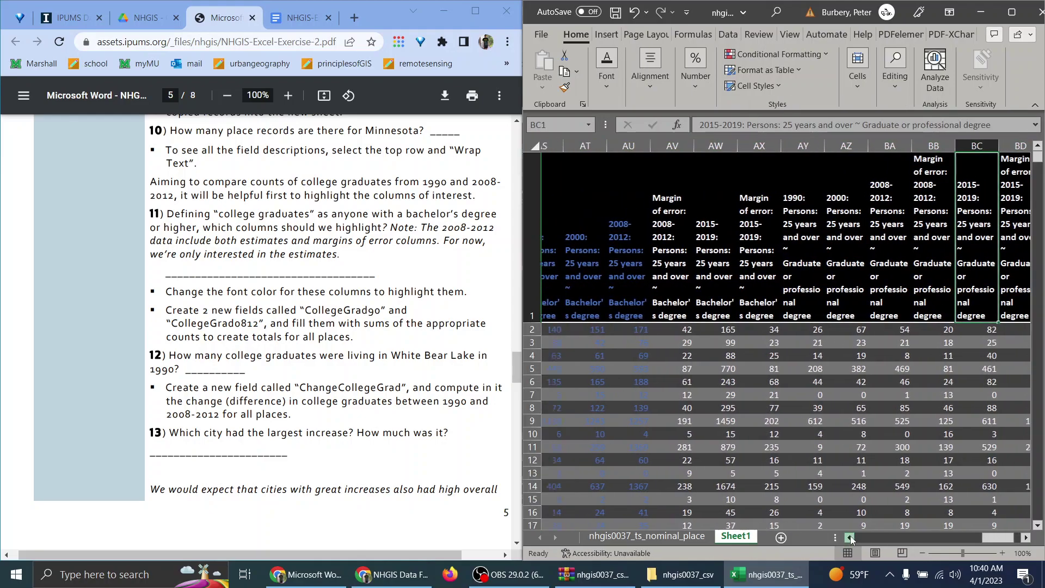
{"action": "left_click", "coordinate": [851, 538]}
Hide the margin-of-error columns AV, AX, BB and BD one at a time
{"action": "left_click", "coordinate": [726, 140]}
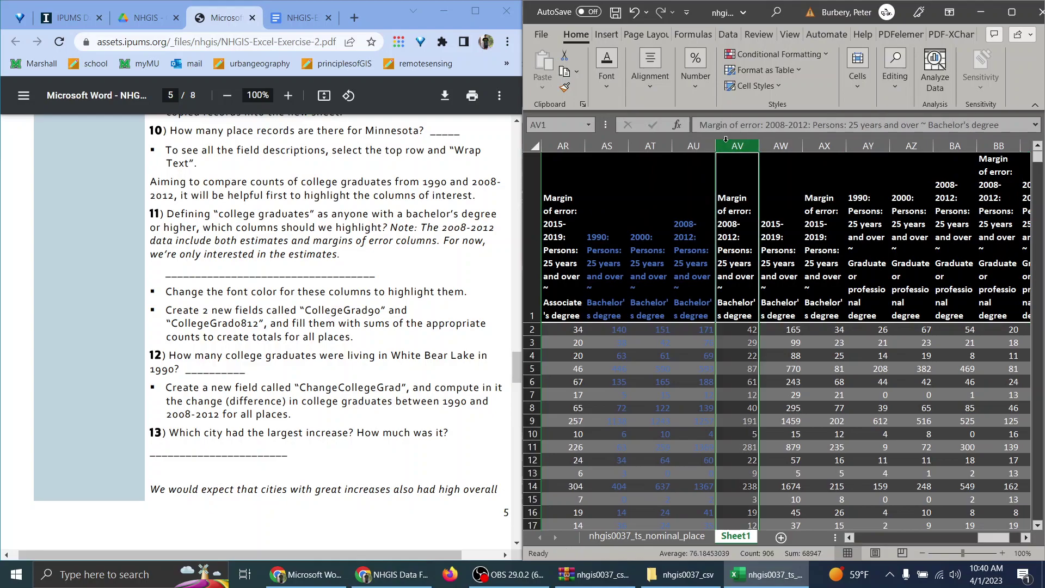
{"action": "right_click", "coordinate": [726, 140]}
{"action": "left_click", "coordinate": [773, 383]}
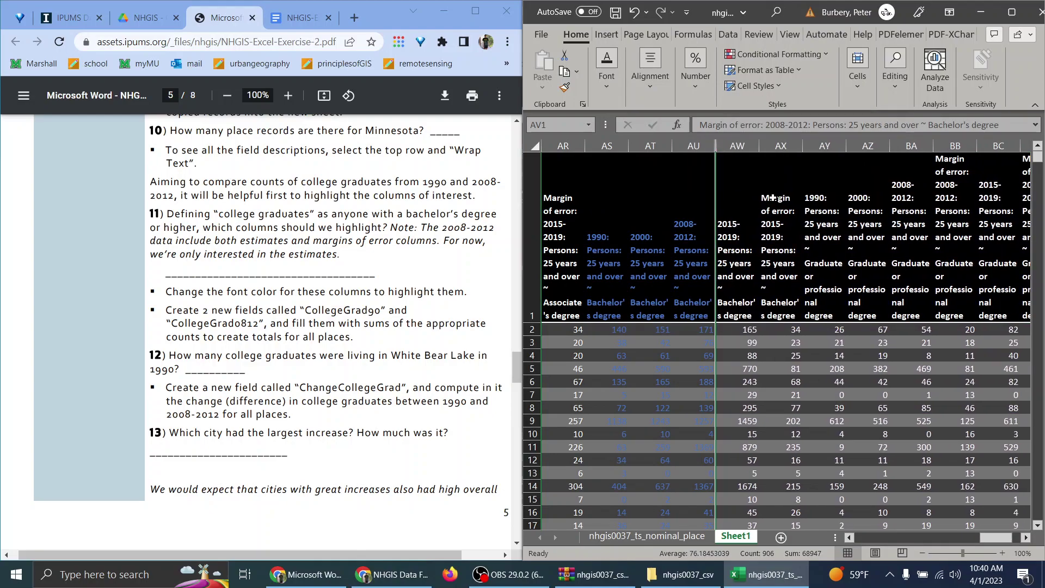
{"action": "left_click", "coordinate": [779, 145]}
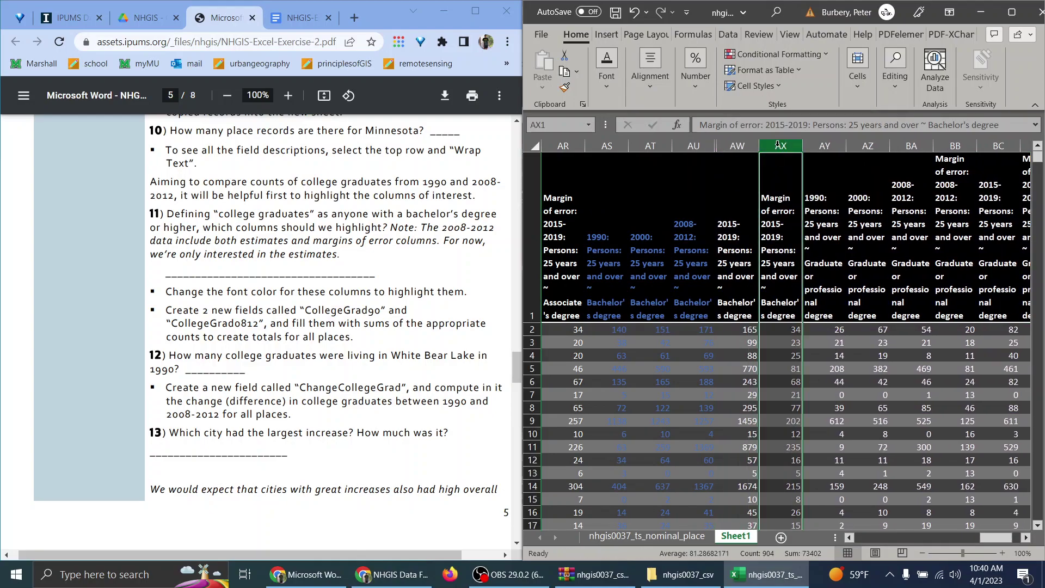
{"action": "right_click", "coordinate": [779, 144]}
{"action": "left_click", "coordinate": [825, 383]}
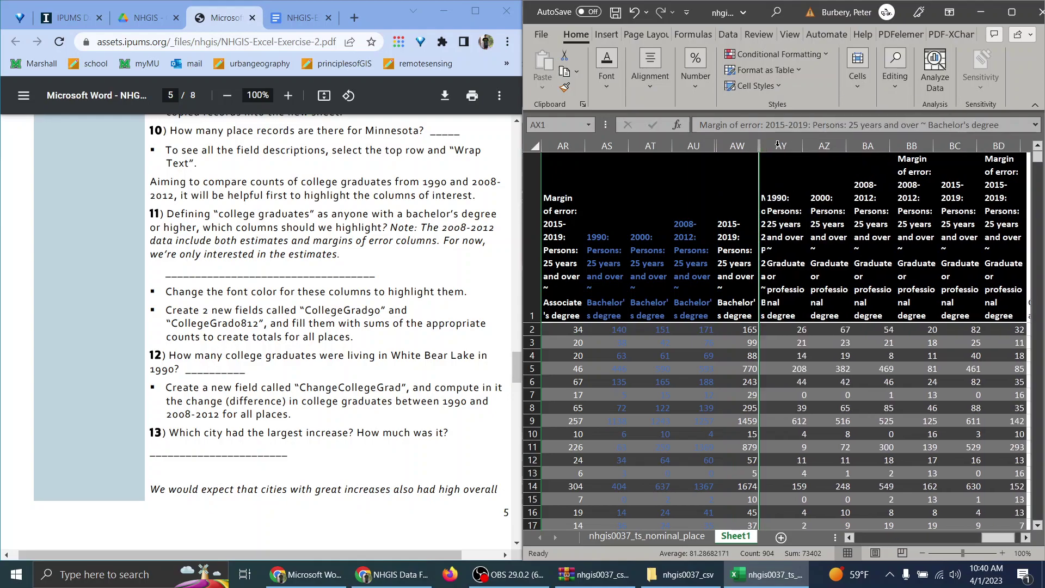
{"action": "left_click", "coordinate": [902, 147]}
{"action": "right_click", "coordinate": [903, 147]}
{"action": "left_click", "coordinate": [799, 382]}
{"action": "left_click", "coordinate": [959, 145]}
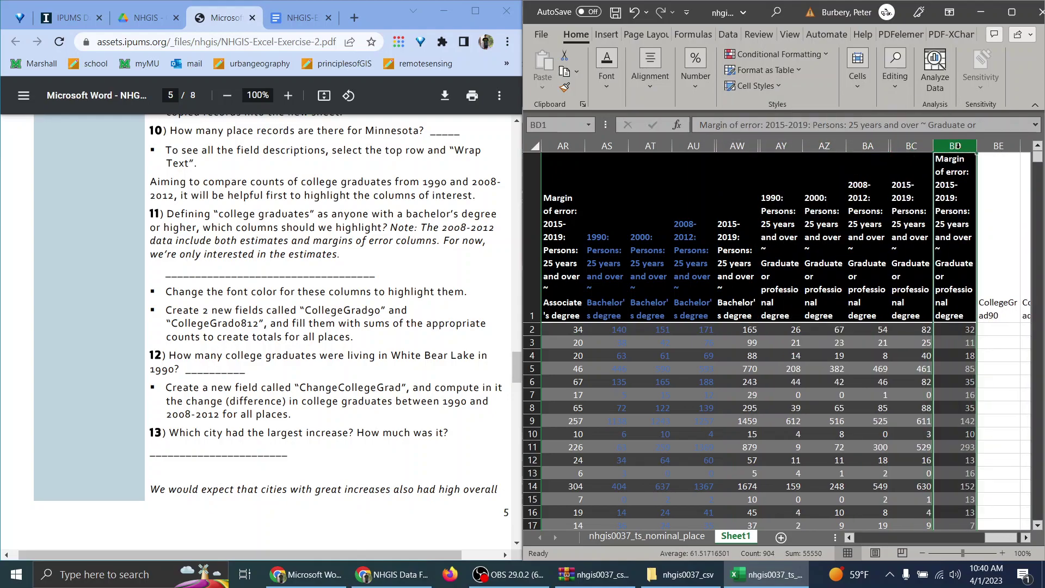
{"action": "right_click", "coordinate": [959, 145]}
{"action": "left_click", "coordinate": [822, 383]}
{"action": "left_click", "coordinate": [868, 146]}
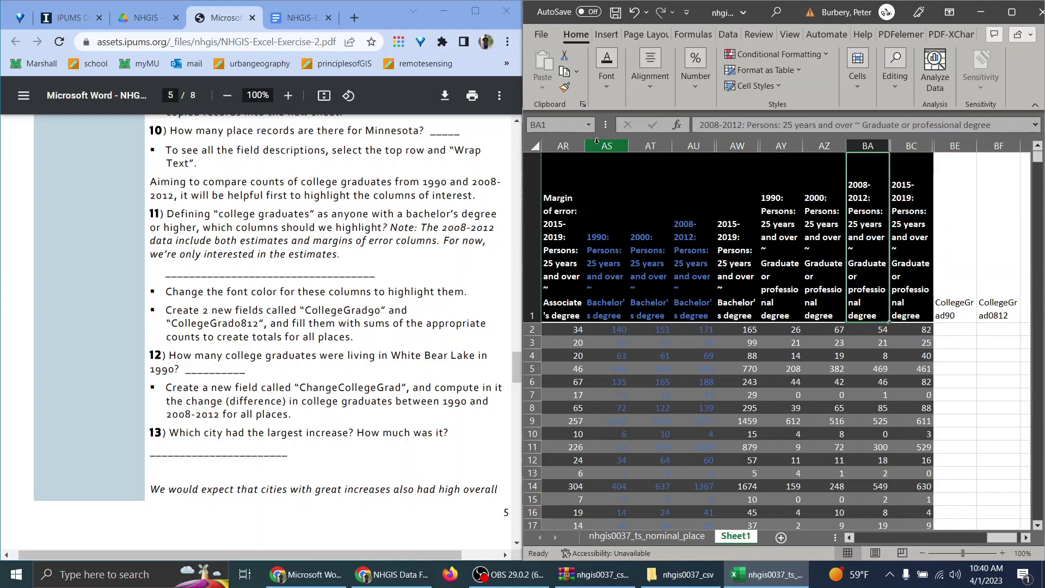
Color the text of estimate columns AS through BC blue, including the graduate degree counts
{"action": "left_click_drag", "start_coordinate": [596, 145], "coordinate": [900, 159]}
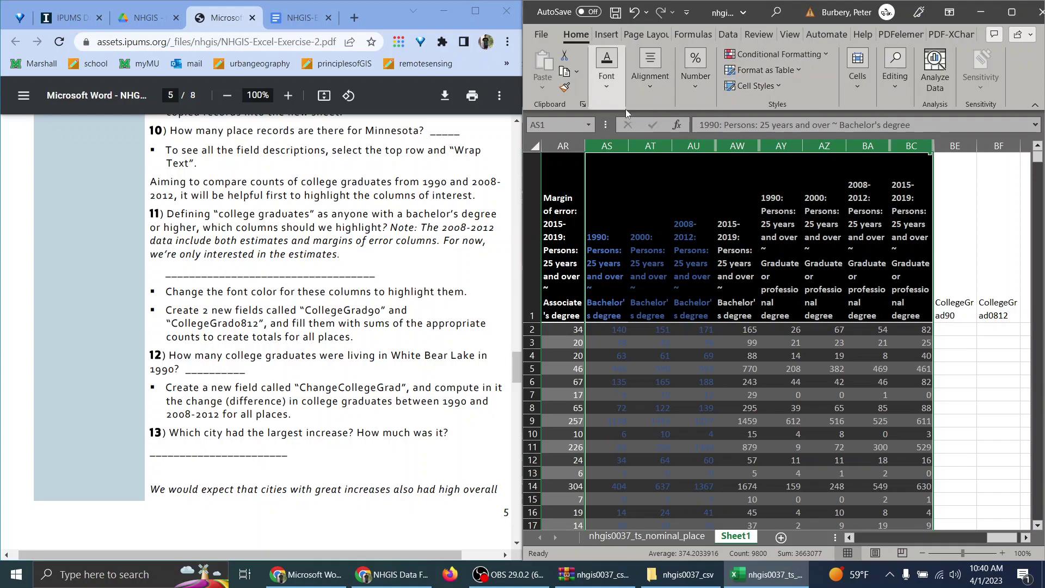
{"action": "left_click", "coordinate": [607, 74]}
{"action": "left_click", "coordinate": [733, 146]}
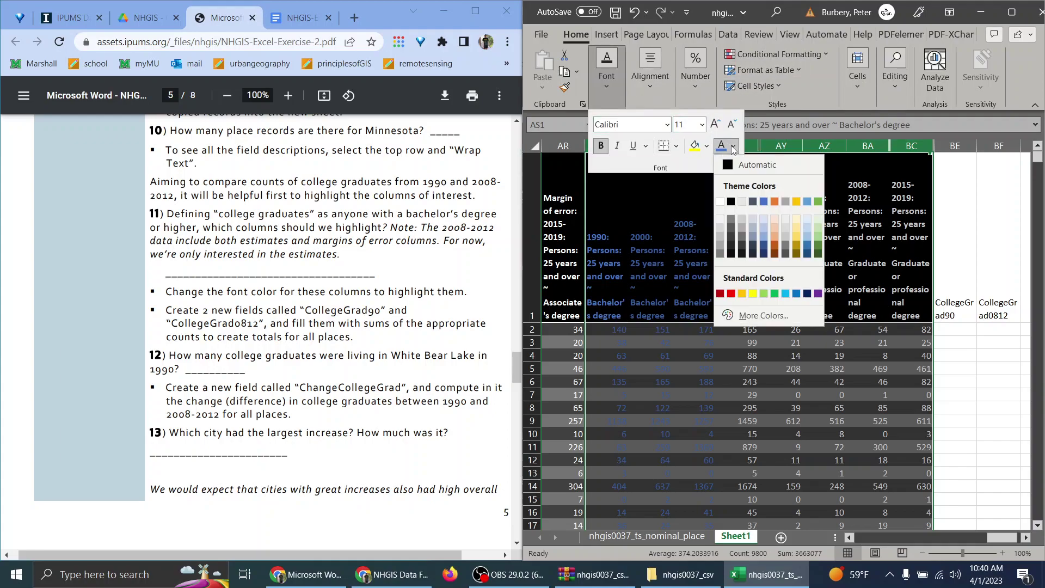
{"action": "left_click", "coordinate": [764, 206]}
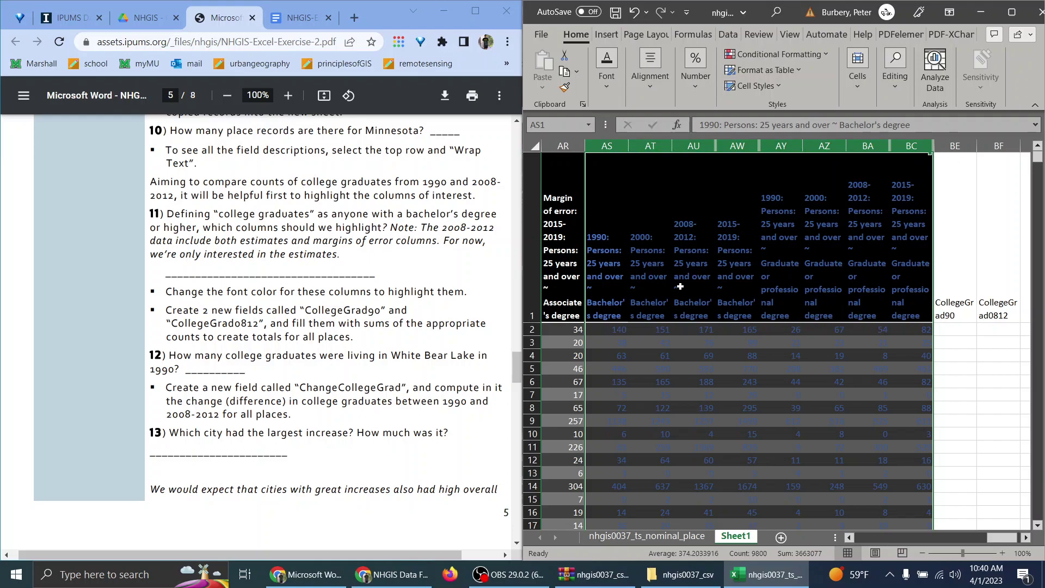
{"action": "key", "text": "Right"}
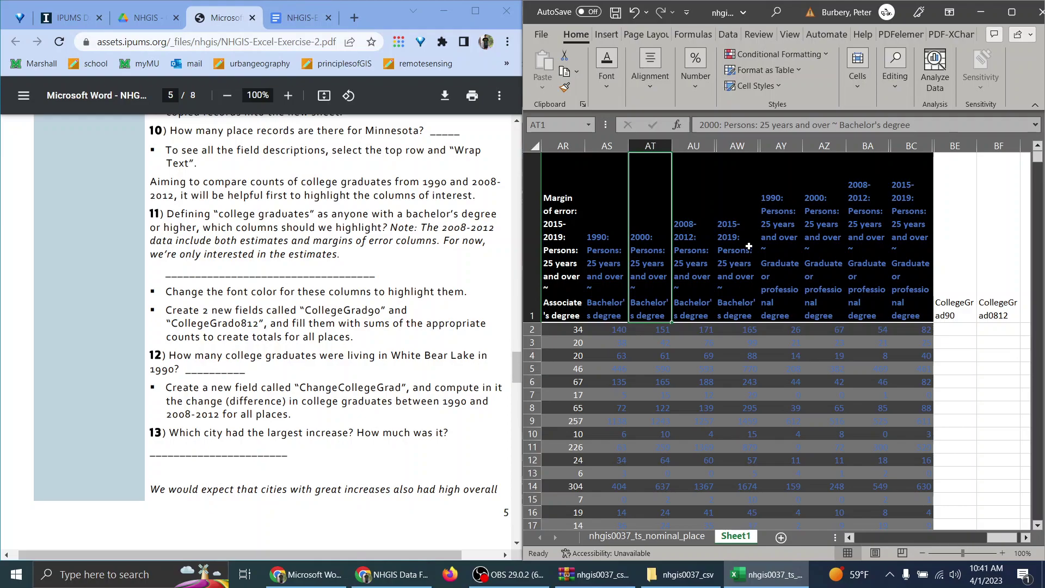
Enter =SUM(AS2,AY2) in BE2 to get the 1990 total of 166
{"action": "left_click", "coordinate": [951, 325]}
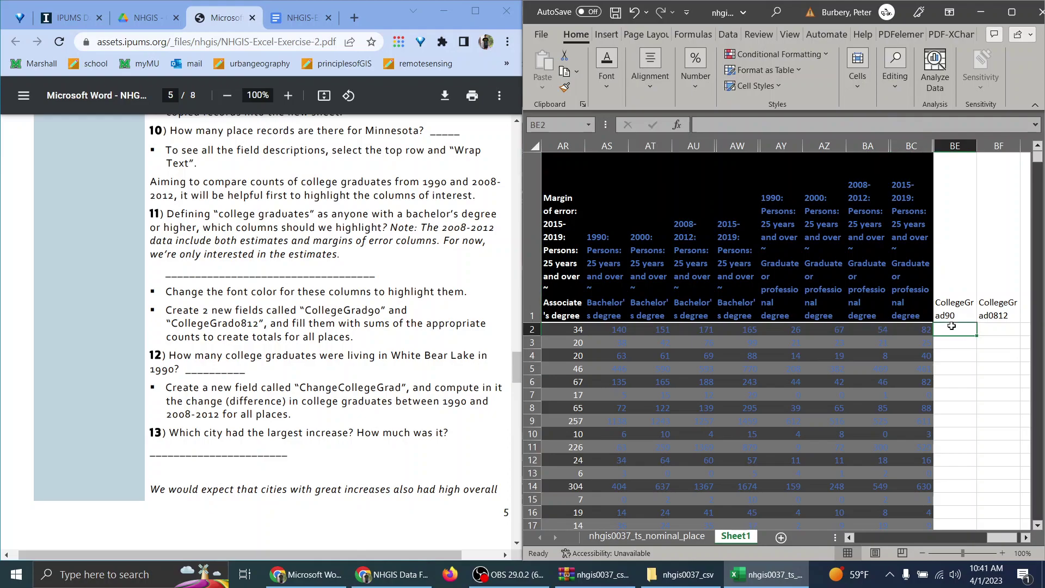
{"action": "type", "text": "=sum("}
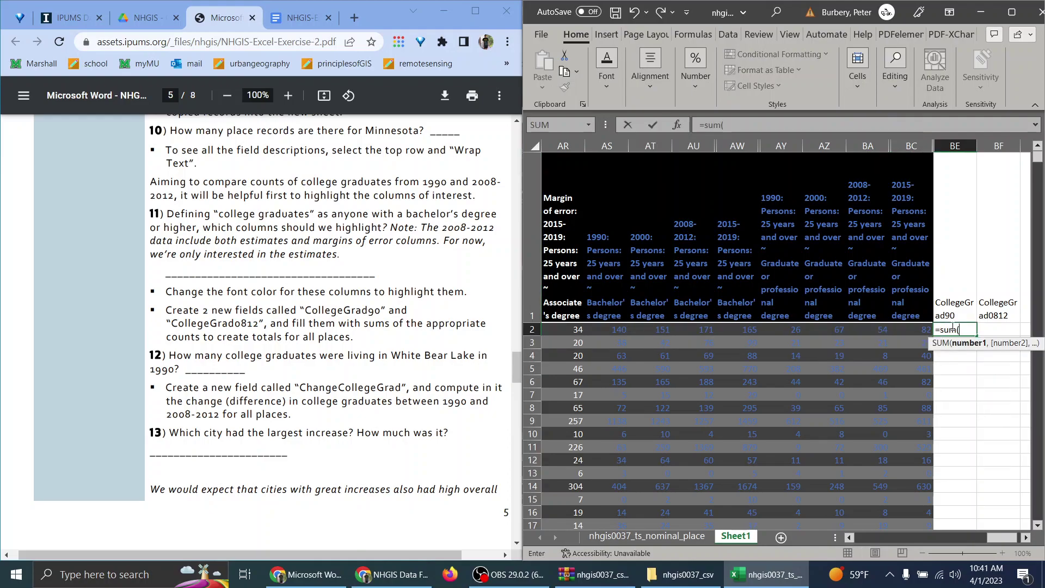
{"action": "left_click", "coordinate": [618, 333]}
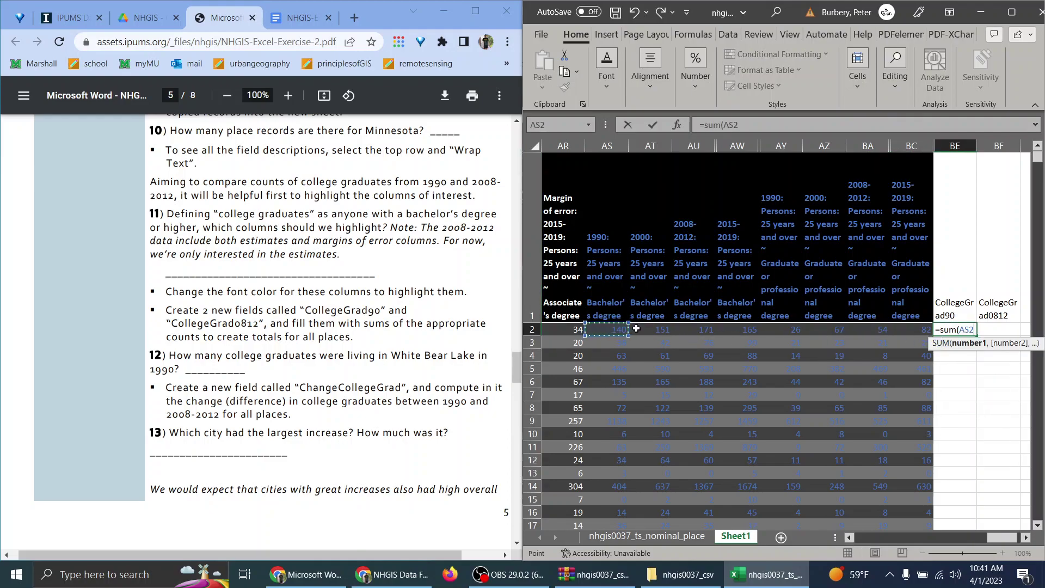
{"action": "type", "text": ","}
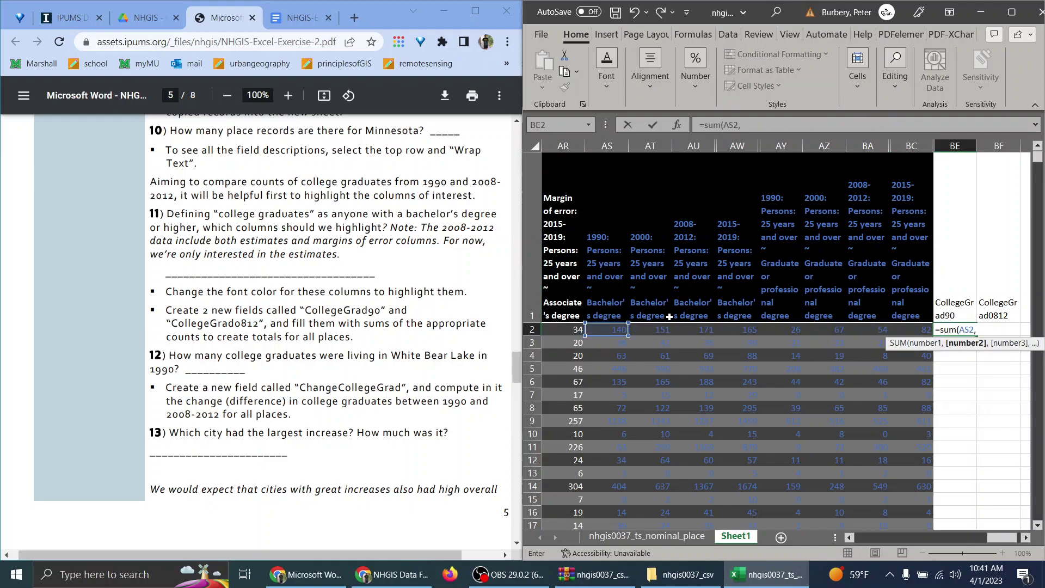
{"action": "left_click", "coordinate": [778, 330]}
{"action": "key", "text": "Return"}
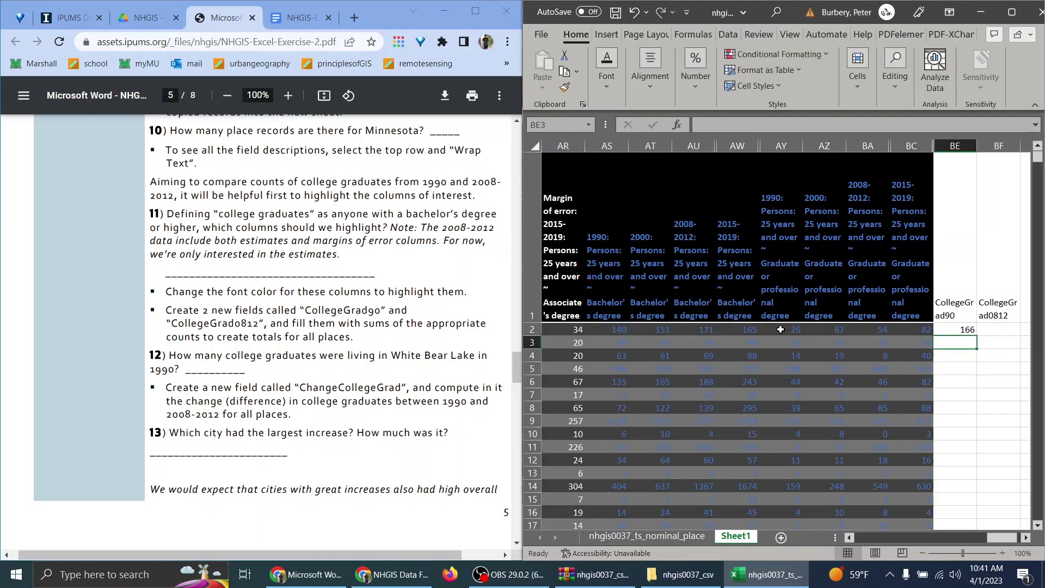
Enter =SUM(AU2,BA2) in BF2 to get the 2008-2012 total of 225
{"action": "left_click", "coordinate": [1002, 329]}
{"action": "type", "text": "=sum"}
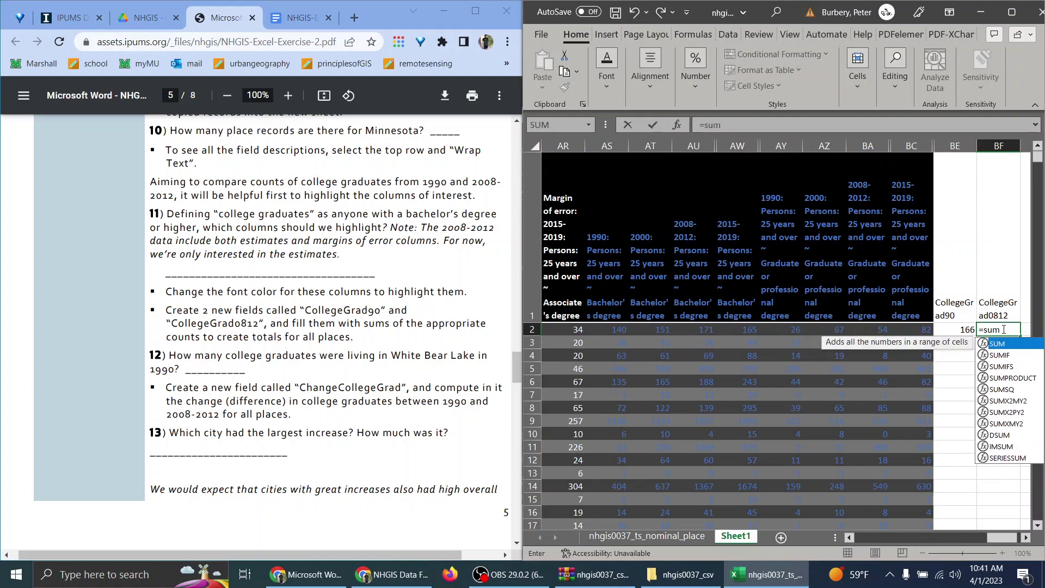
{"action": "type", "text": "("}
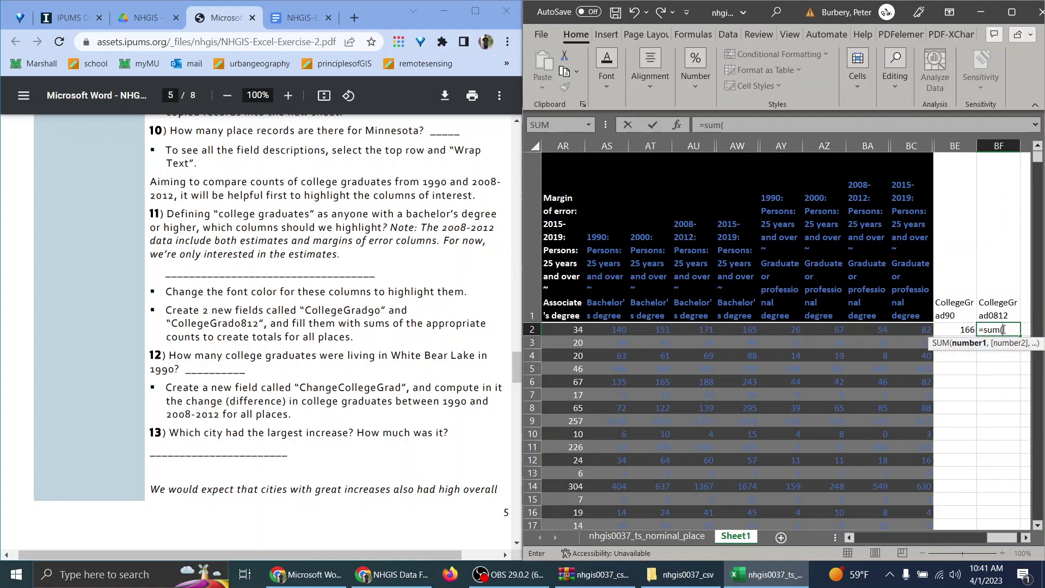
{"action": "left_click", "coordinate": [701, 331]}
{"action": "type", "text": ","}
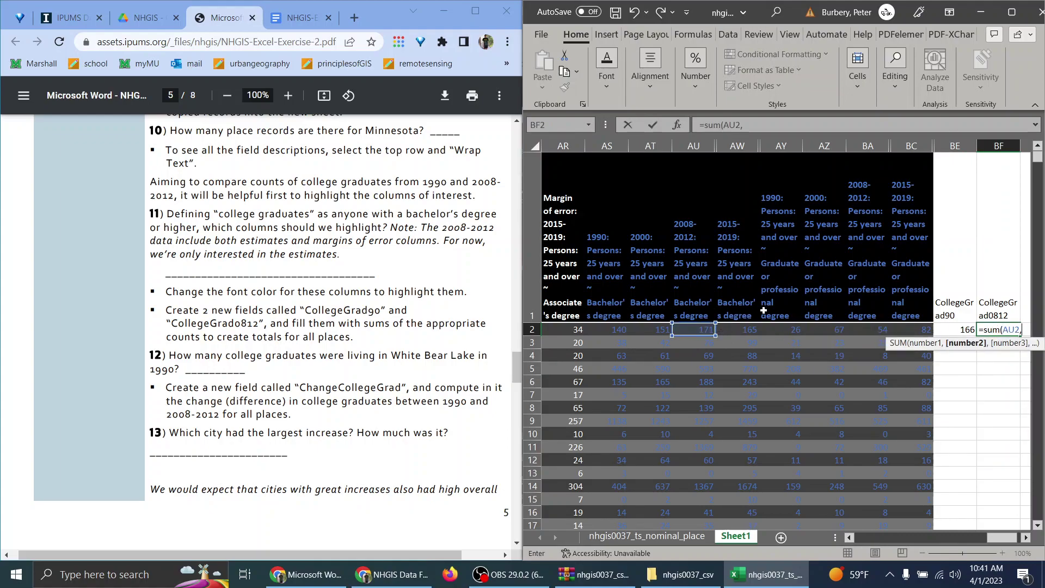
{"action": "left_click", "coordinate": [889, 331]}
{"action": "key", "text": "Return"}
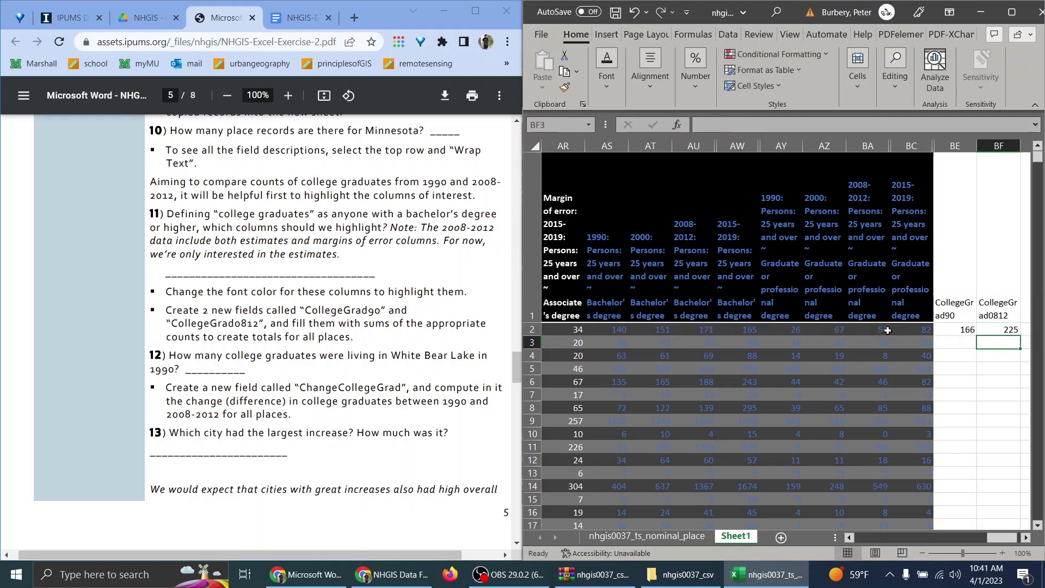
Copy the CollegeGrad90 formula from BE2 down to row 34
{"action": "left_click", "coordinate": [446, 320]}
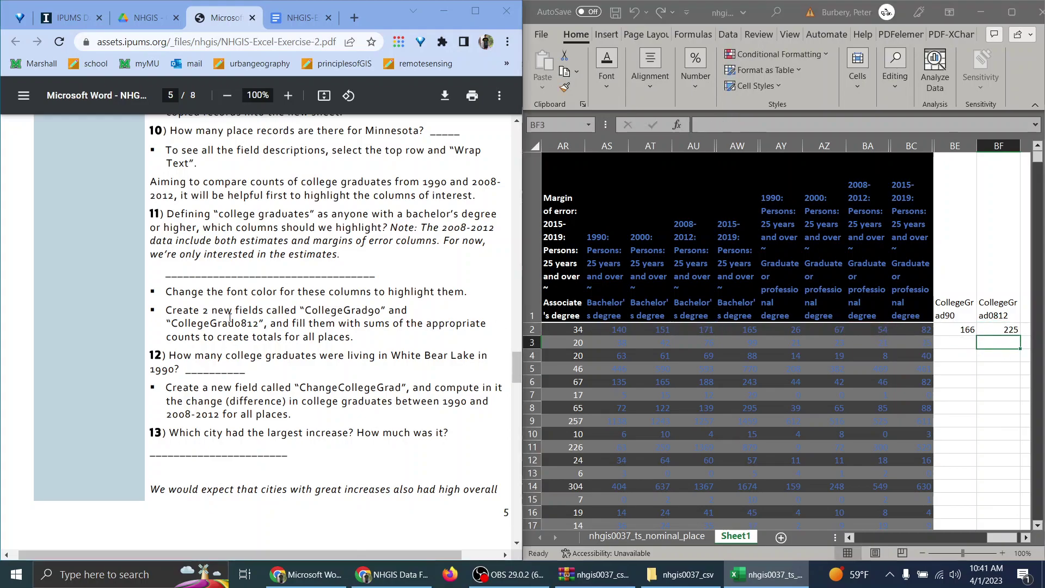
{"action": "left_click", "coordinate": [965, 330]}
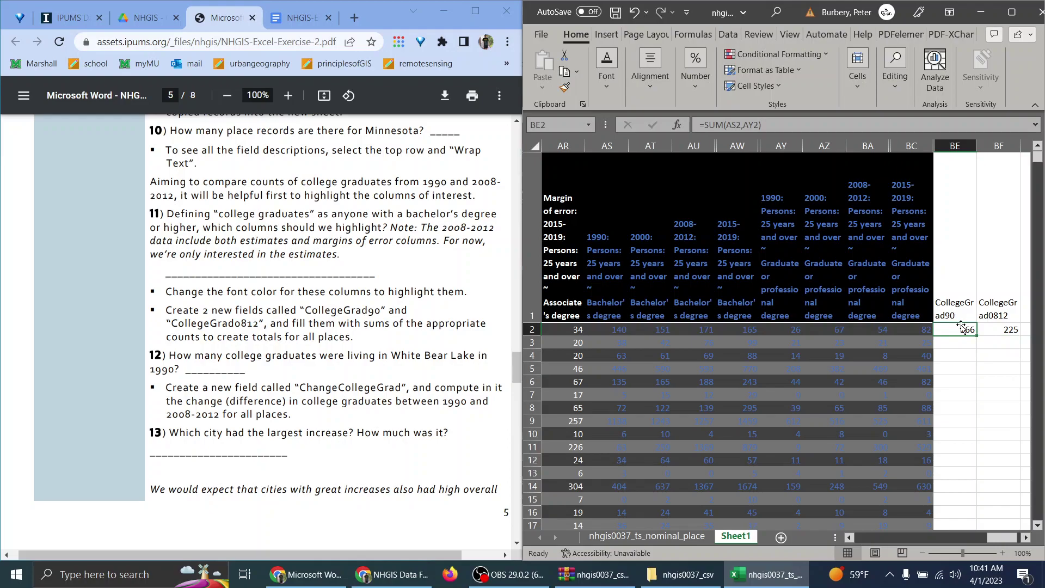
{"action": "key", "text": "ctrl+Down"}
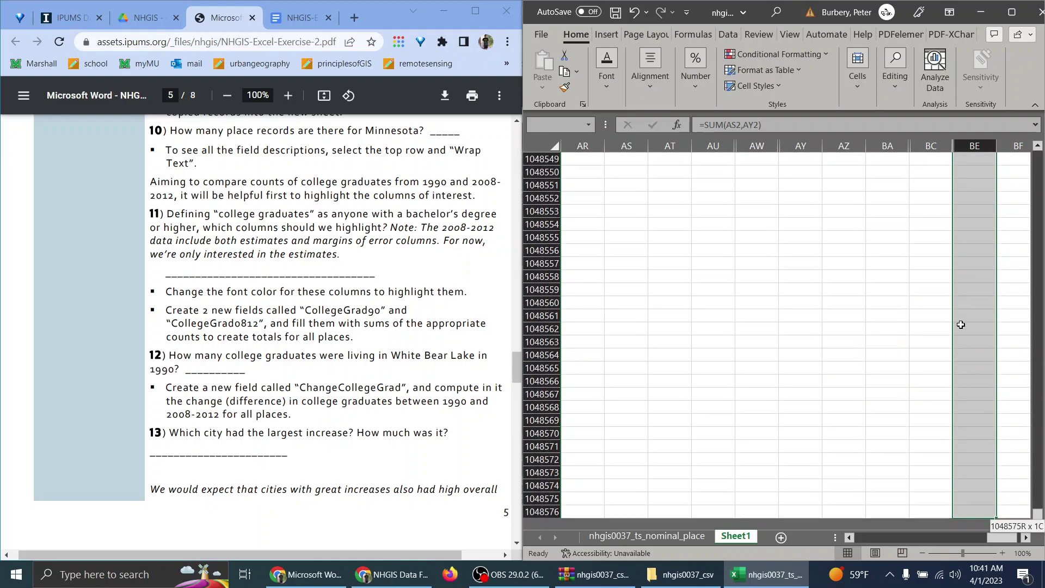
{"action": "key", "text": "ctrl+Up"}
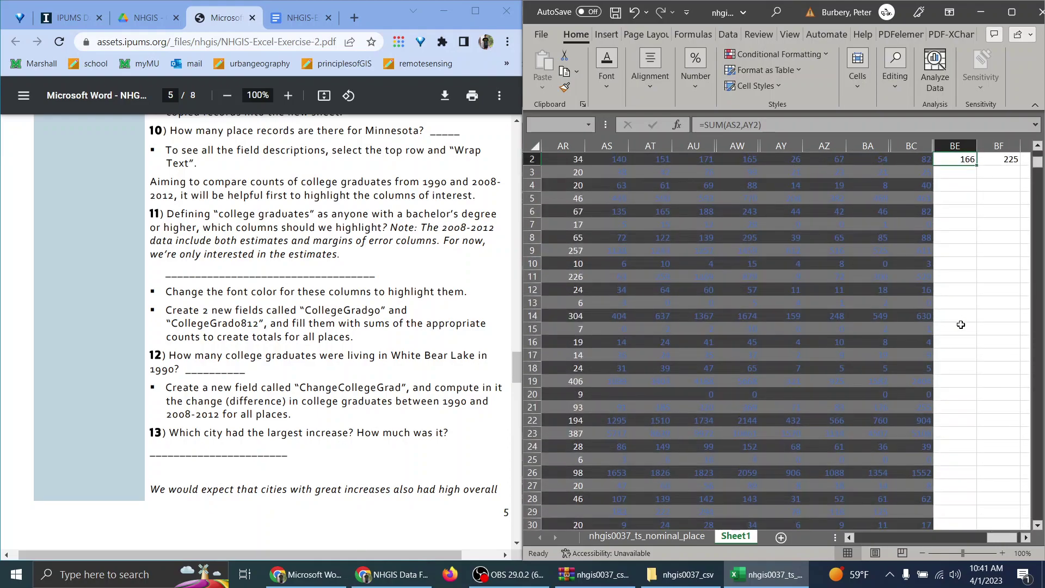
{"action": "left_click_drag", "start_coordinate": [975, 164], "coordinate": [974, 312]}
{"action": "scroll", "coordinate": [973, 307], "scroll_direction": "up", "scroll_amount": 5}
{"action": "key", "text": "ctrl+shift+Up"}
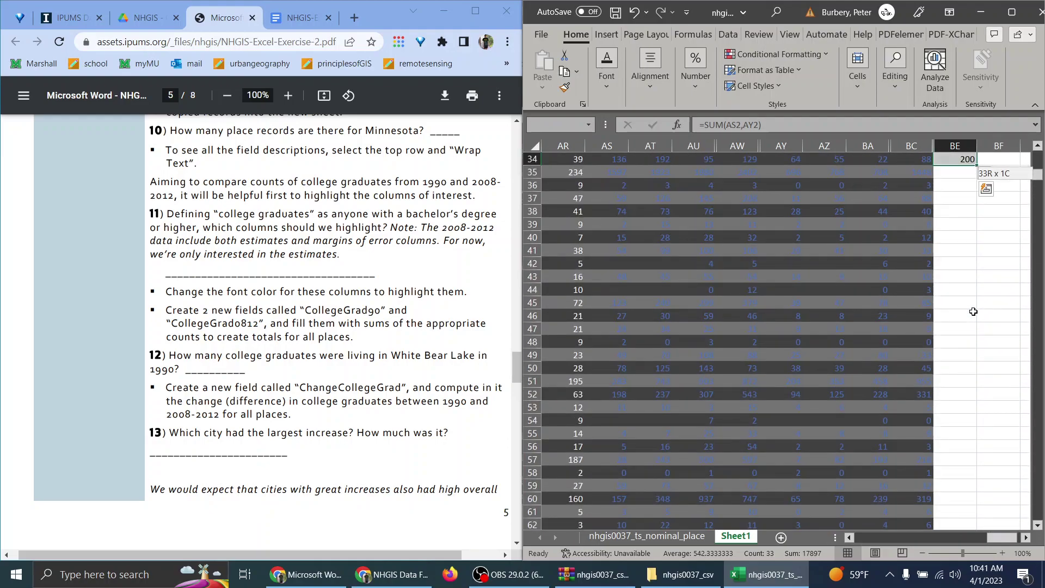
{"action": "left_click", "coordinate": [974, 311]}
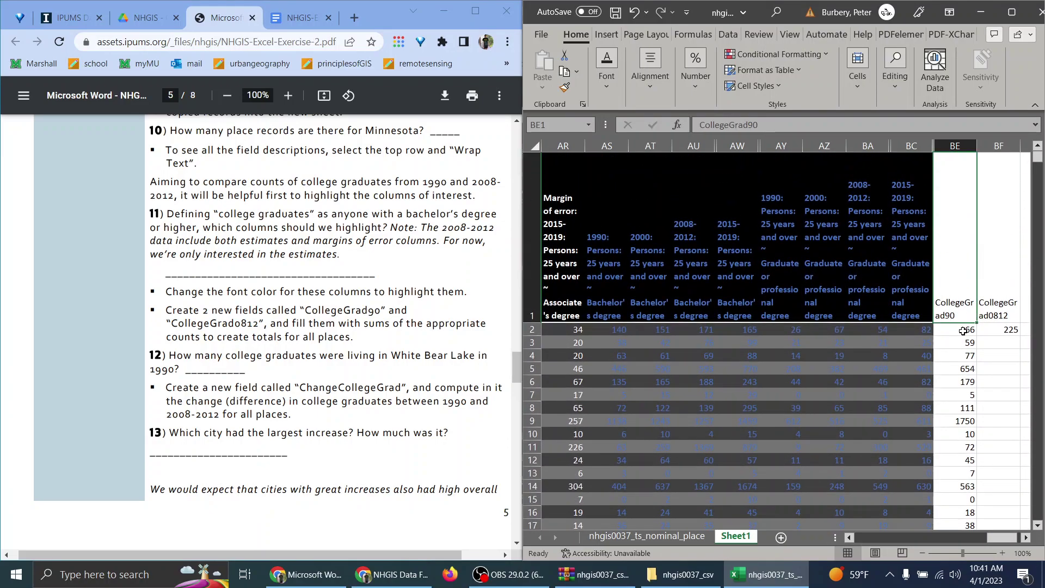
{"action": "scroll", "coordinate": [964, 305], "scroll_direction": "down", "scroll_amount": 10}
Try Flash Fill on the filled CollegeGrad90 values and dismiss the no-pattern warning
{"action": "left_click", "coordinate": [967, 199]}
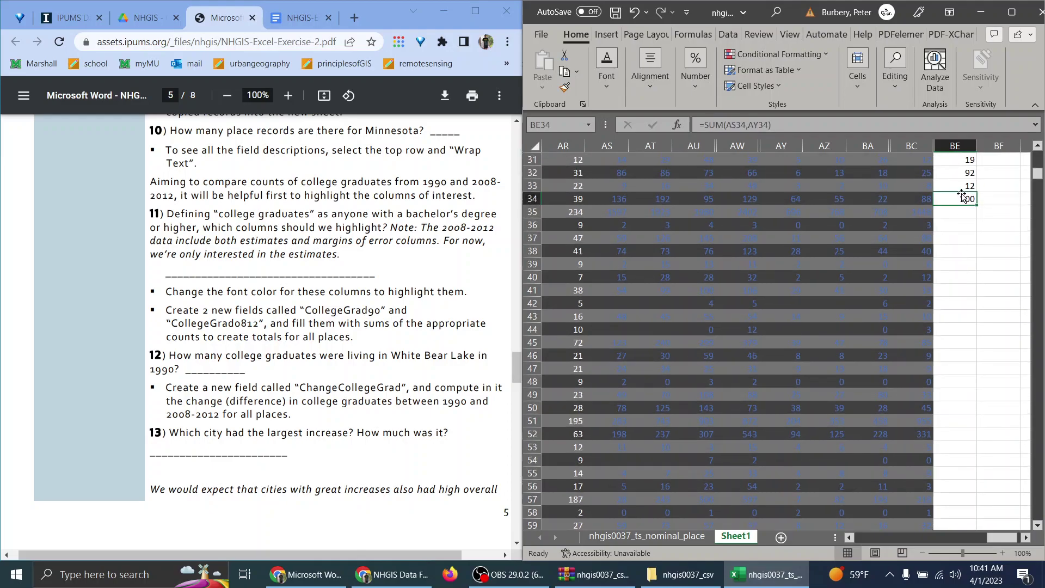
{"action": "left_click_drag", "start_coordinate": [966, 160], "coordinate": [967, 199]}
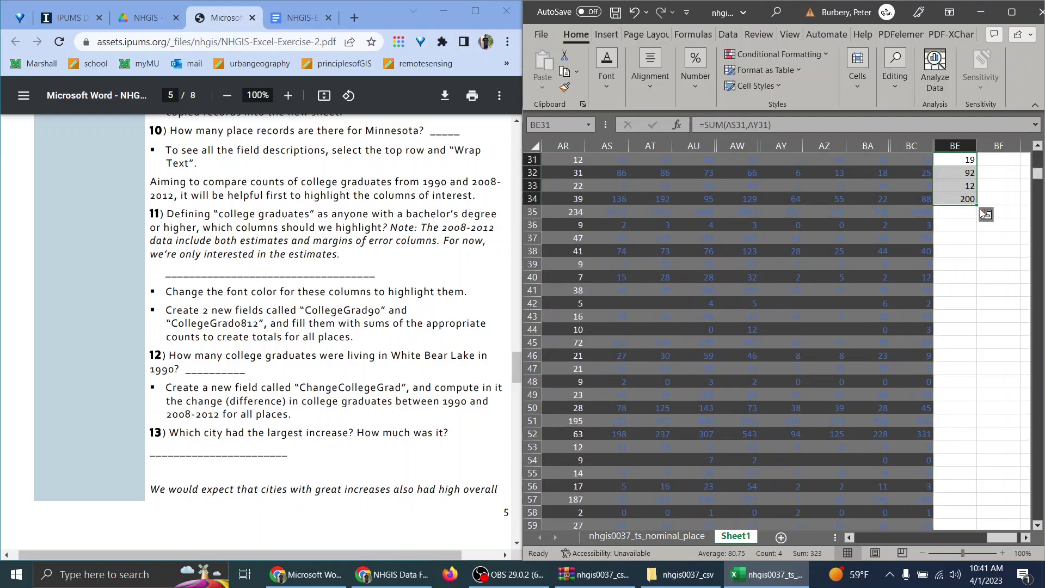
{"action": "left_click", "coordinate": [984, 214]}
{"action": "left_click", "coordinate": [986, 184]}
{"action": "scroll", "coordinate": [974, 185], "scroll_direction": "up", "scroll_amount": 2}
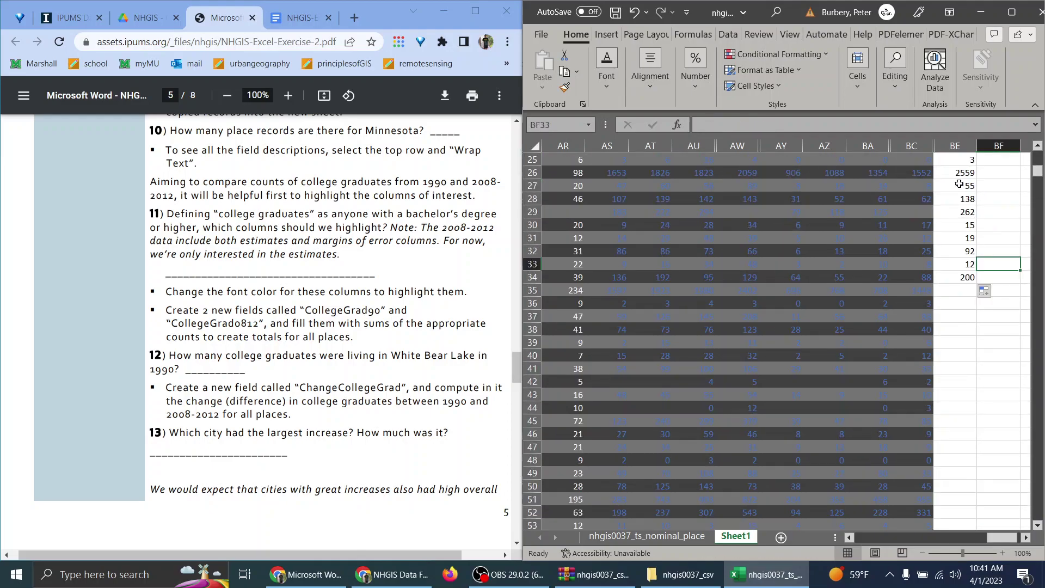
{"action": "left_click_drag", "start_coordinate": [959, 172], "coordinate": [961, 266]}
{"action": "left_click", "coordinate": [986, 293]}
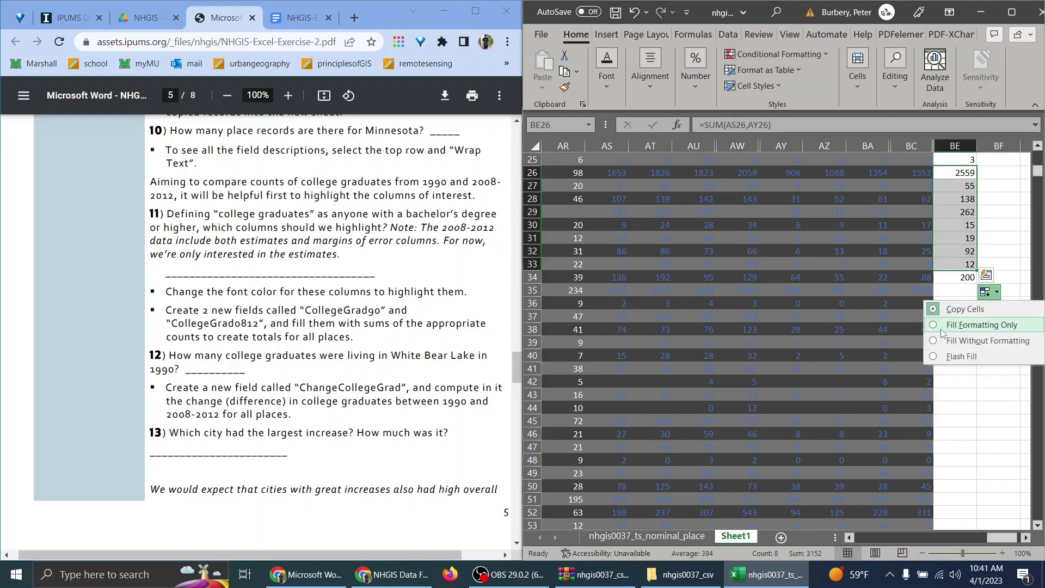
{"action": "left_click", "coordinate": [938, 355]}
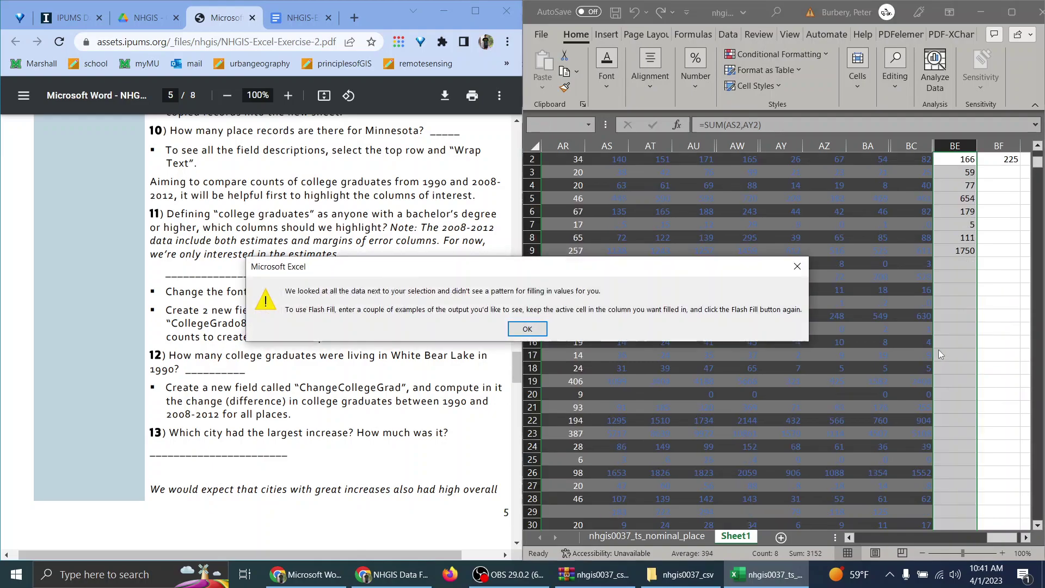
{"action": "left_click", "coordinate": [527, 329]}
{"action": "scroll", "coordinate": [862, 333], "scroll_direction": "down", "scroll_amount": 6}
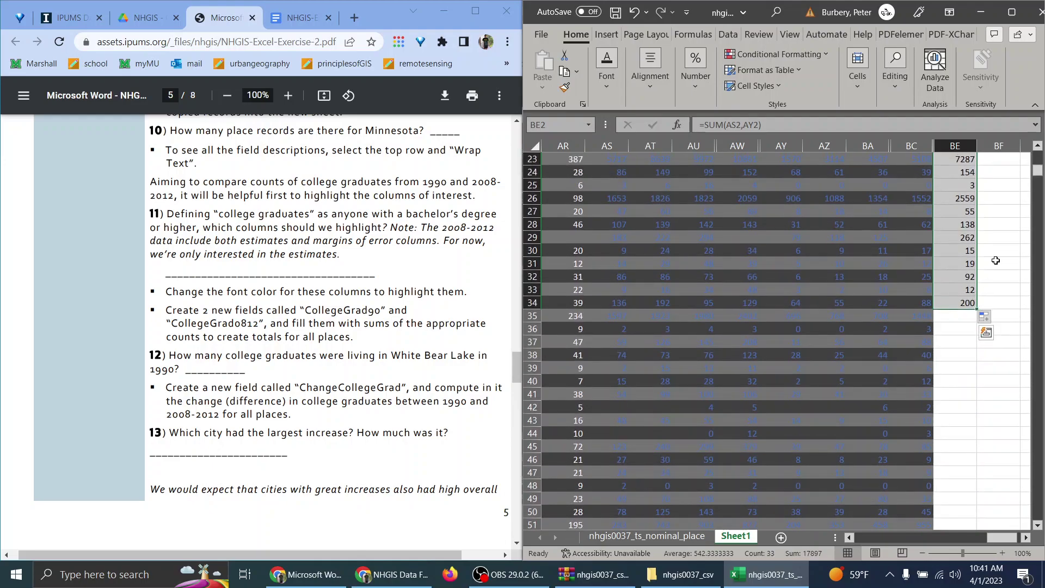
{"action": "scroll", "coordinate": [996, 260], "scroll_direction": "up", "scroll_amount": 7}
{"action": "scroll", "coordinate": [982, 312], "scroll_direction": "down", "scroll_amount": 1}
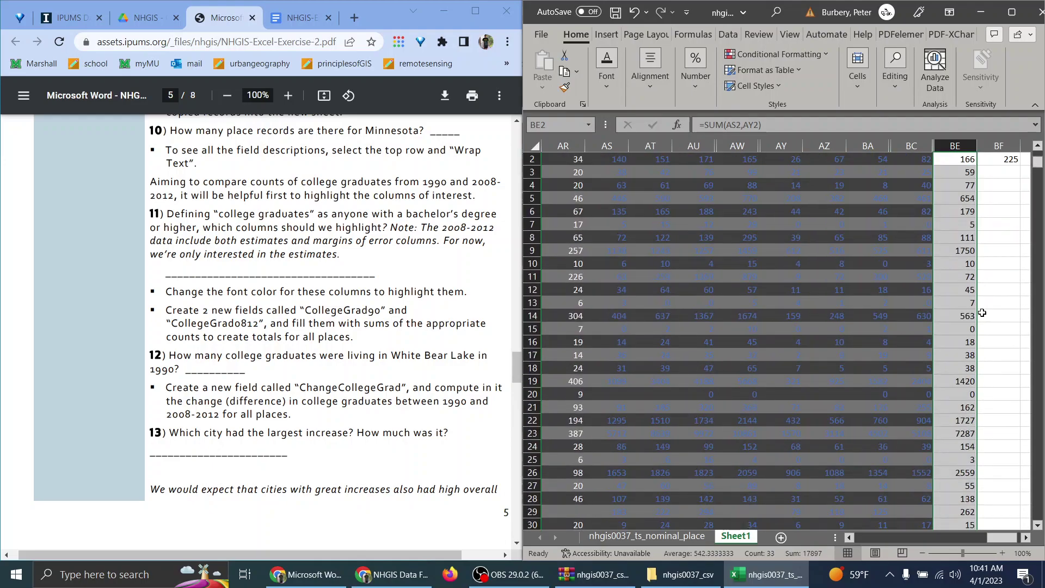
{"action": "scroll", "coordinate": [982, 312], "scroll_direction": "down", "scroll_amount": 5}
{"action": "key", "text": "ctrl+Down"}
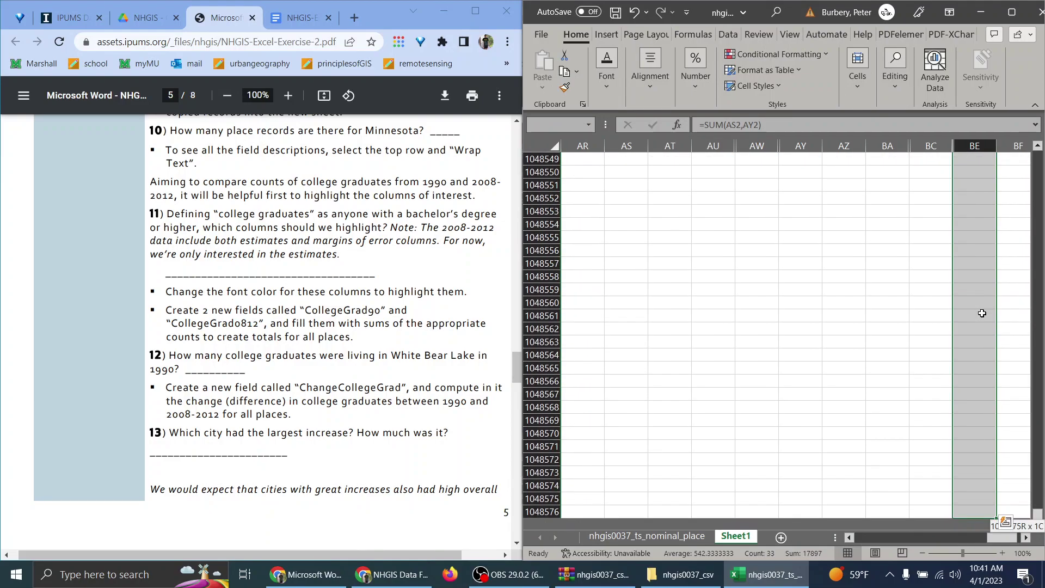
{"action": "key", "text": "ctrl+Up"}
{"action": "key", "text": "Up"}
{"action": "key", "text": "Up"}
{"action": "key", "text": "Up"}
{"action": "key", "text": "Up"}
{"action": "key", "text": "Up"}
{"action": "key", "text": "Up"}
{"action": "key", "text": "Up"}
{"action": "key", "text": "Up"}
{"action": "key", "text": "Up"}
{"action": "key", "text": "Up"}
{"action": "key", "text": "Up"}
{"action": "key", "text": "Up"}
{"action": "key", "text": "Up"}
{"action": "key", "text": "Up"}
{"action": "key", "text": "Up"}
{"action": "key", "text": "Up"}
{"action": "key", "text": "Up"}
{"action": "key", "text": "Up"}
{"action": "key", "text": "Up"}
{"action": "key", "text": "Up"}
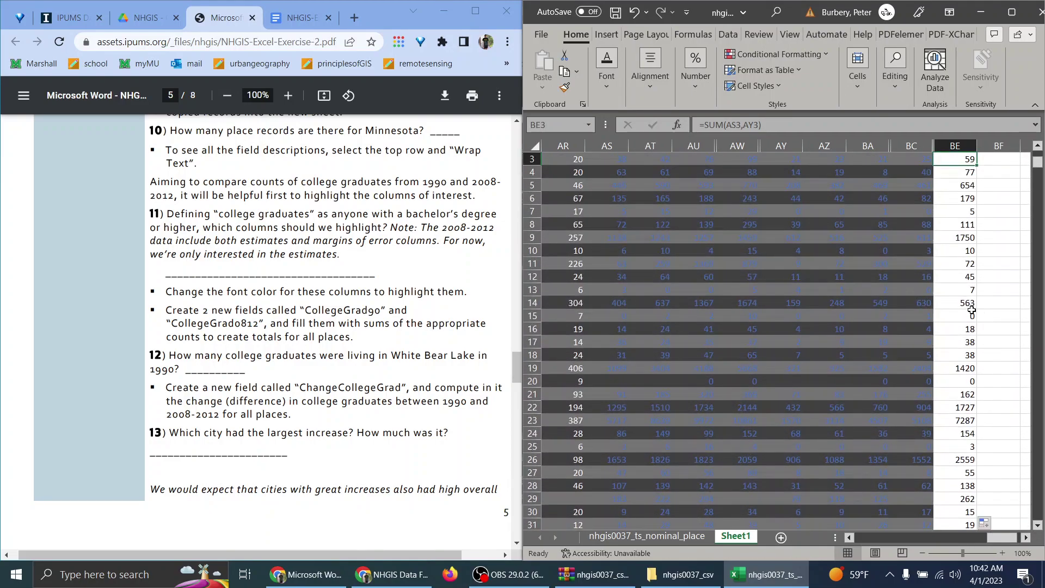
{"action": "left_click", "coordinate": [888, 379]}
{"action": "key", "text": "ctrl+shift+Down"}
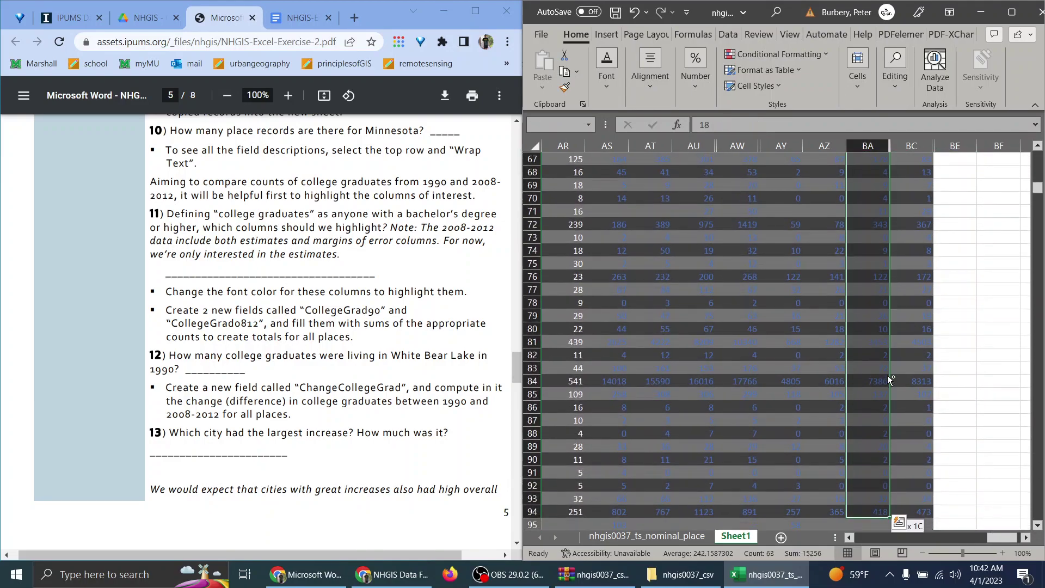
{"action": "key", "text": "ctrl+shift+Down"}
{"action": "key", "text": "ctrl+shift+Down"}
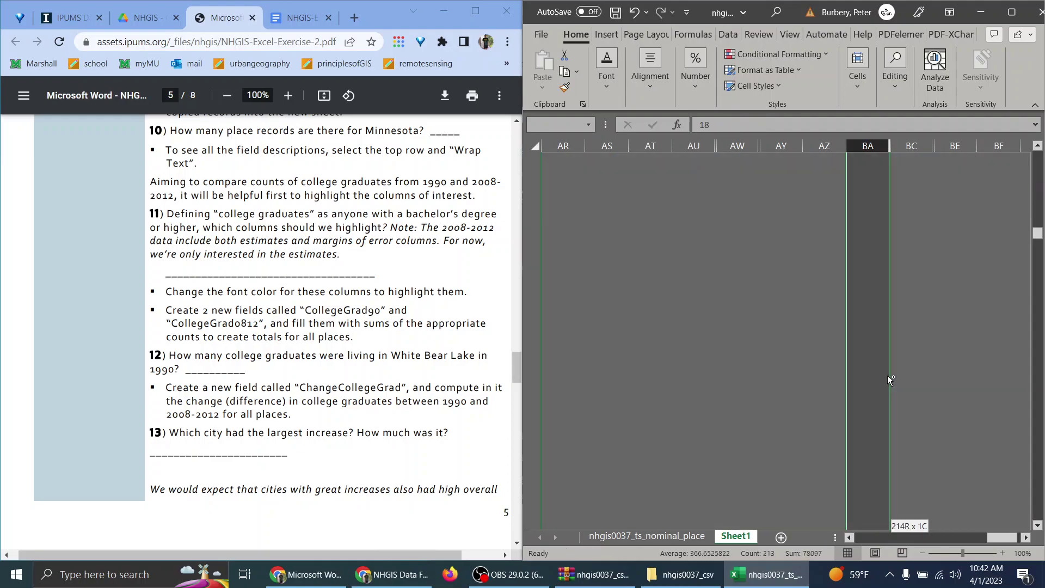
{"action": "key", "text": "ctrl+shift+Down"}
{"action": "key", "text": "ctrl+shift+Down"}
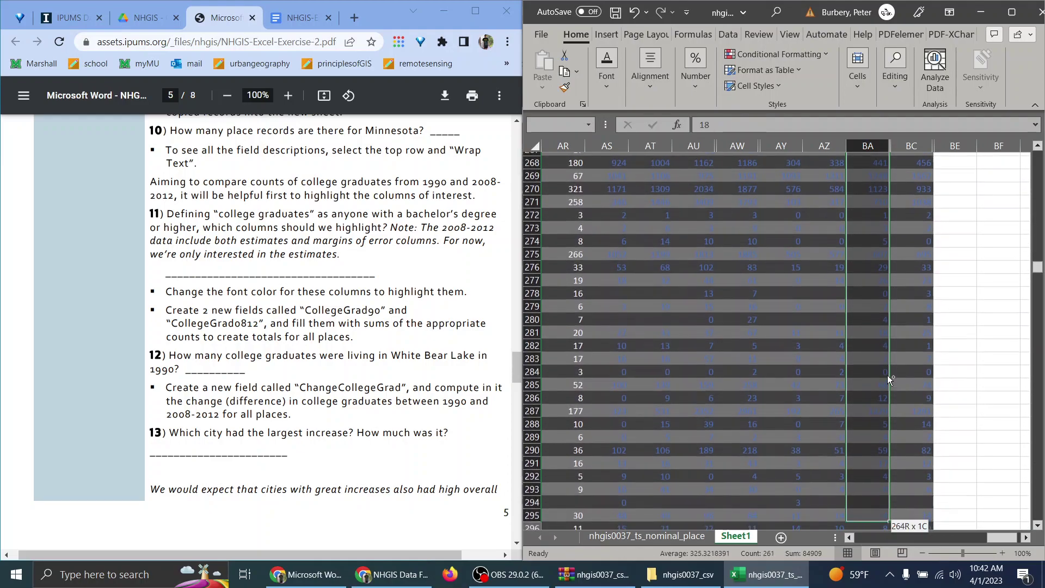
{"action": "key", "text": "ctrl+Home"}
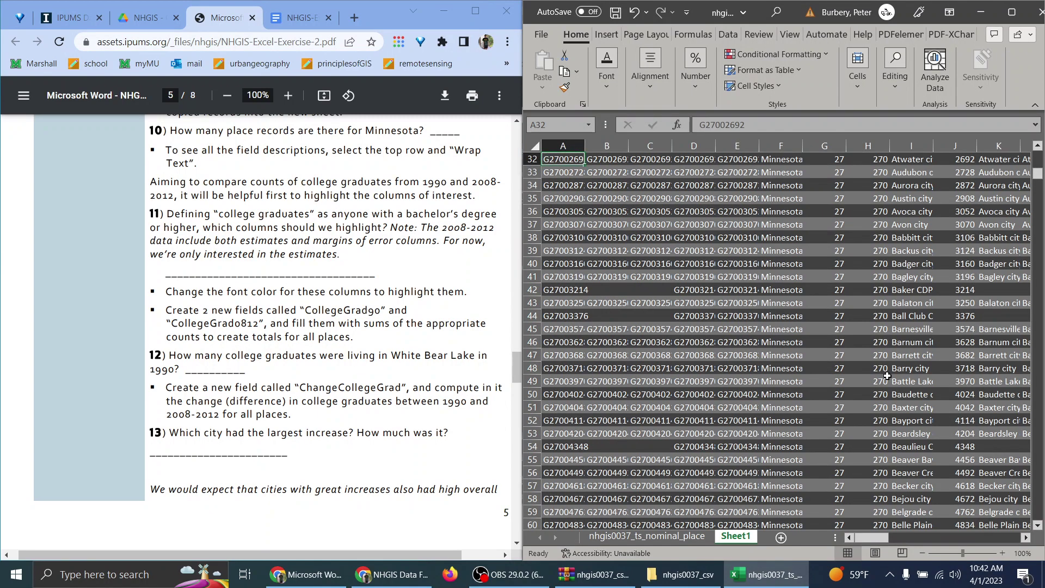
{"action": "key", "text": "ctrl+shift+Down"}
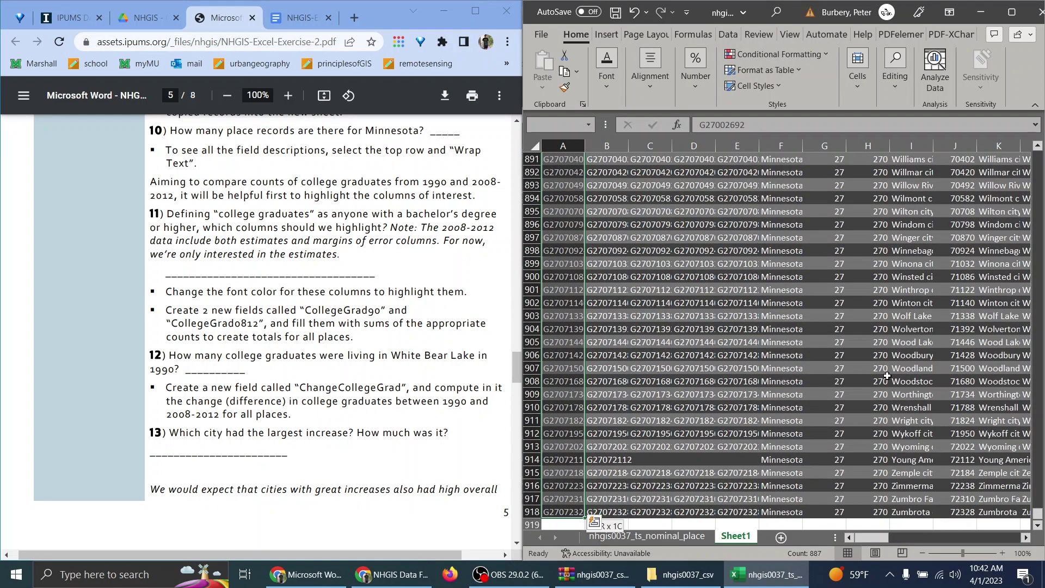
{"action": "key", "text": "ctrl+Right"}
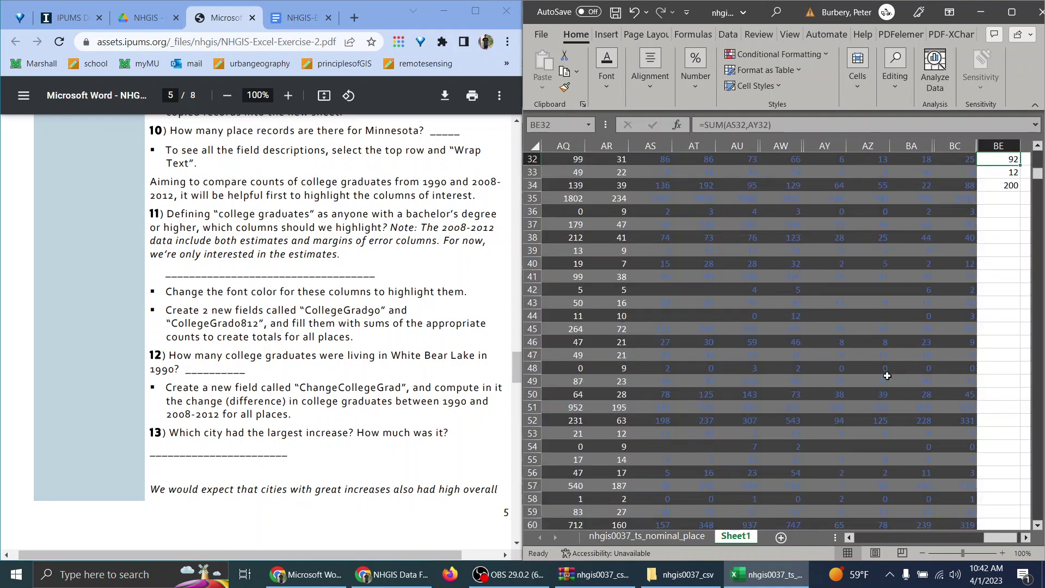
{"action": "key", "text": "ctrl+shift+Left"}
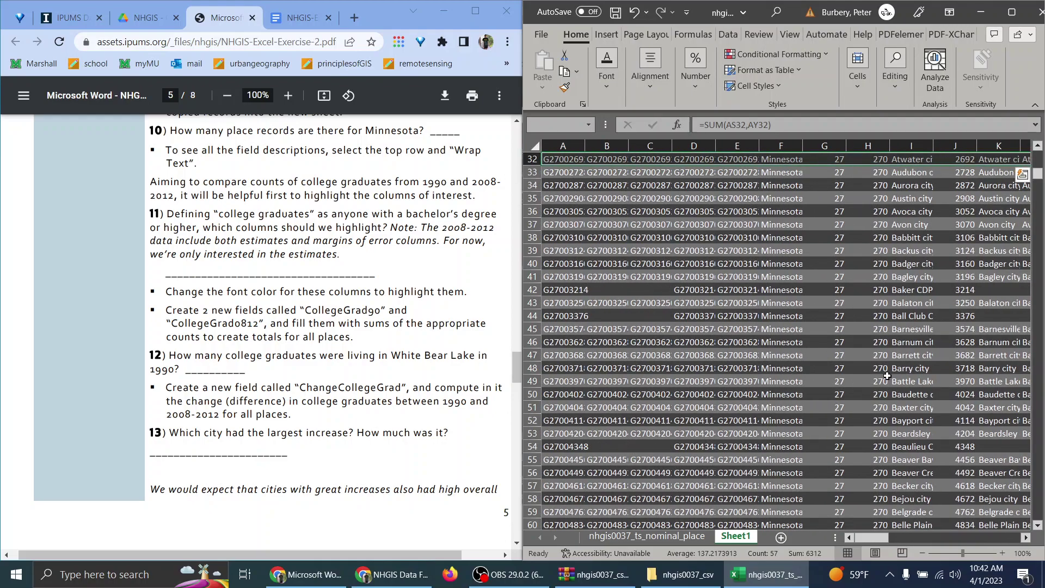
{"action": "key", "text": "Left"}
{"action": "key", "text": "Left"}
{"action": "key", "text": "ctrl+shift+Left"}
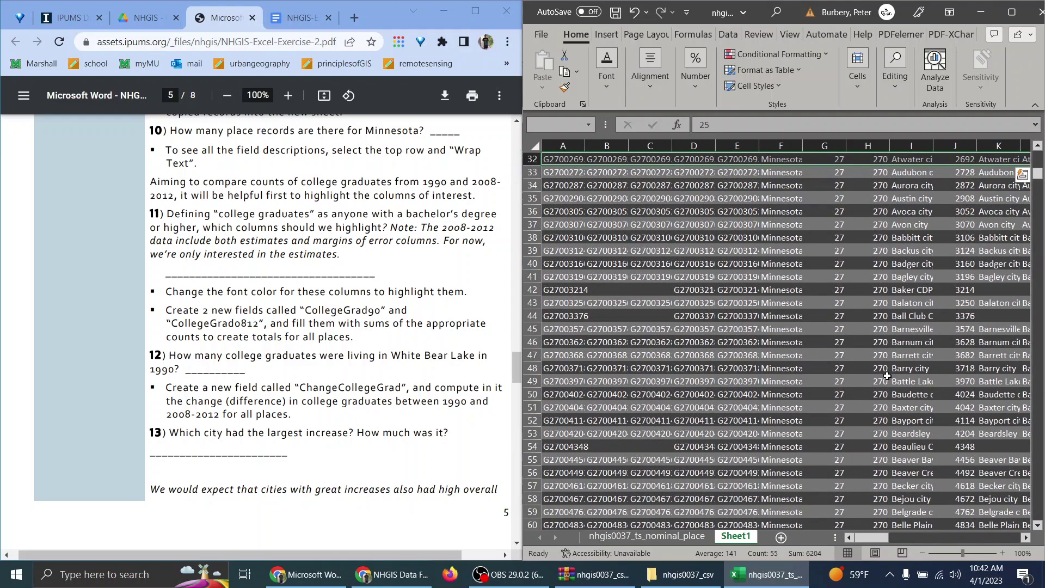
{"action": "key", "text": "ctrl+shift+Right"}
{"action": "key", "text": "shift+Left"}
{"action": "key", "text": "shift+Left"}
{"action": "key", "text": "shift+Left"}
{"action": "key", "text": "shift+Left"}
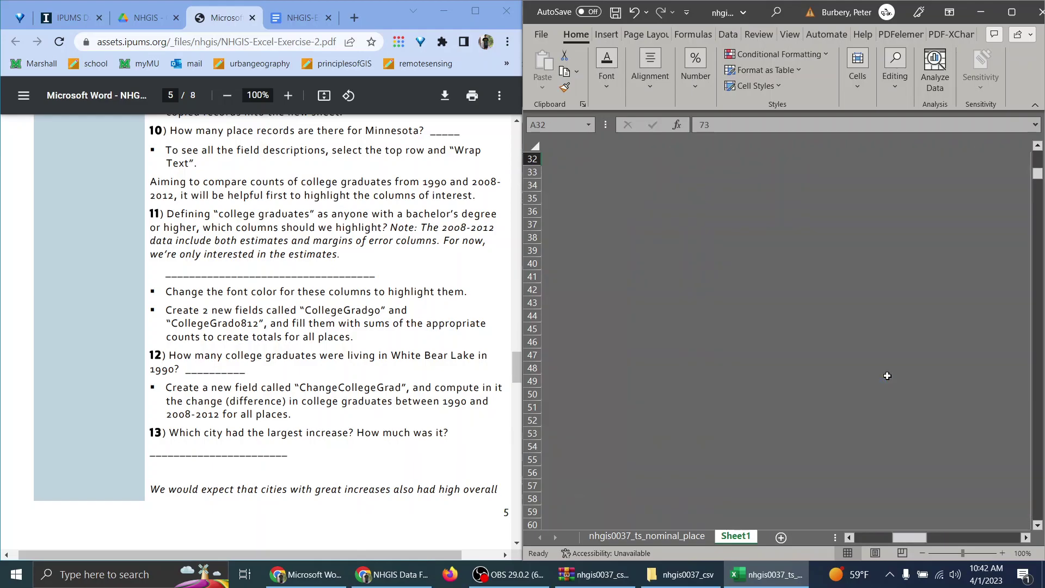
{"action": "key", "text": "Home"}
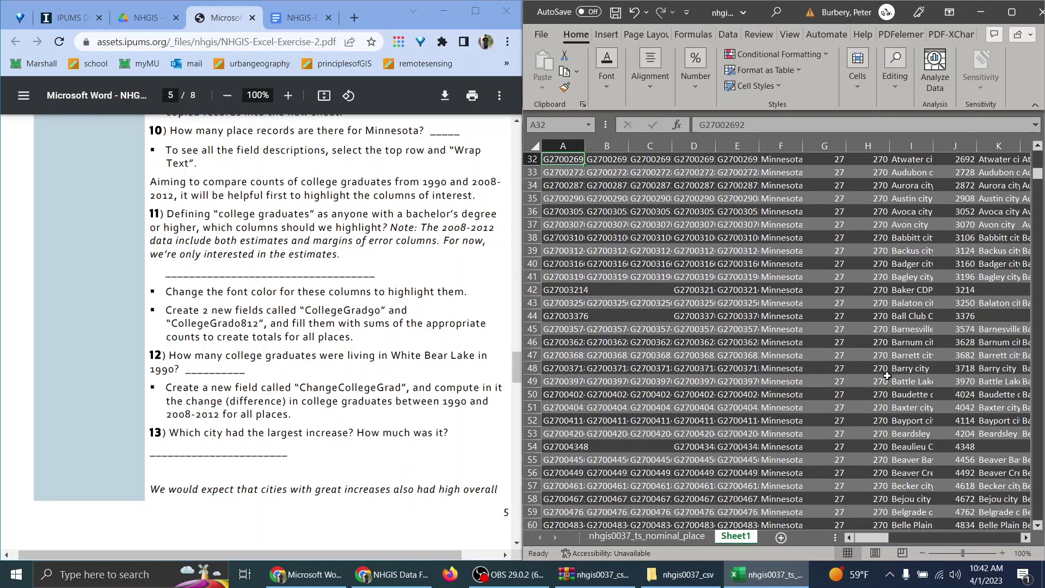
{"action": "key", "text": "Down"}
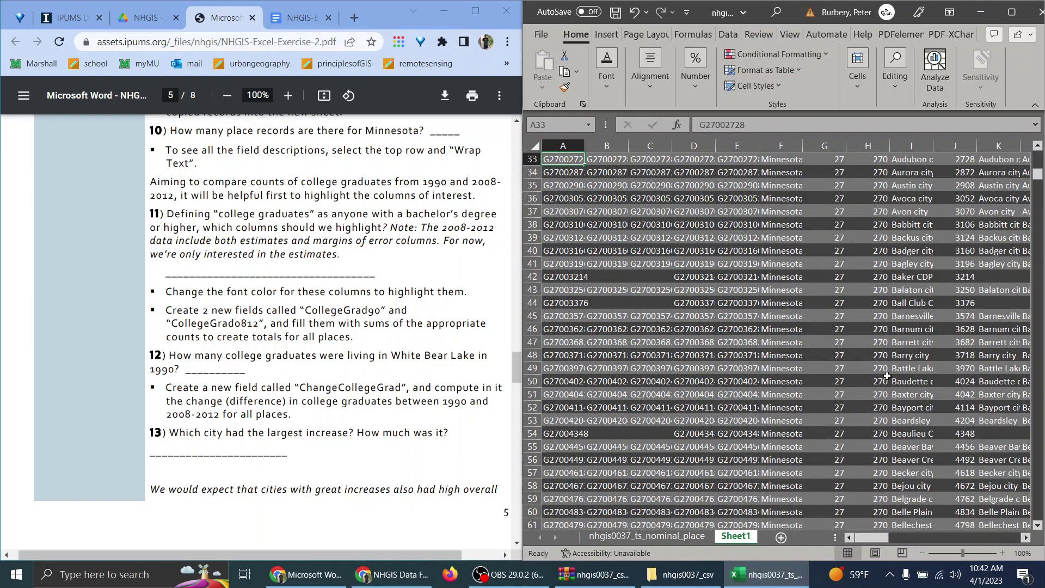
{"action": "key", "text": "ctrl+Down"}
{"action": "key", "text": "ctrl+Right"}
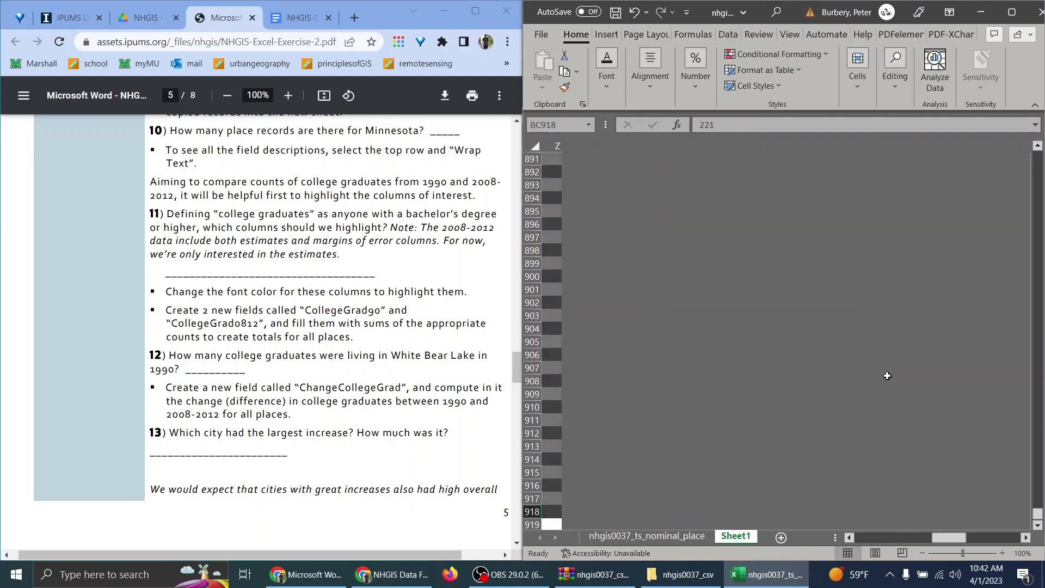
{"action": "key", "text": "Right"}
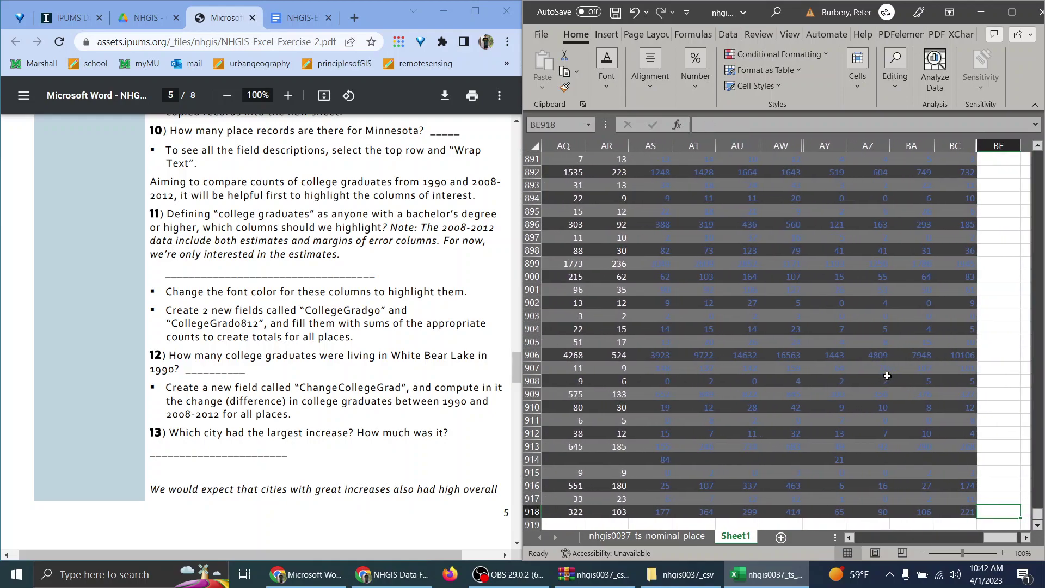
{"action": "key", "text": "ctrl+shift+Up"}
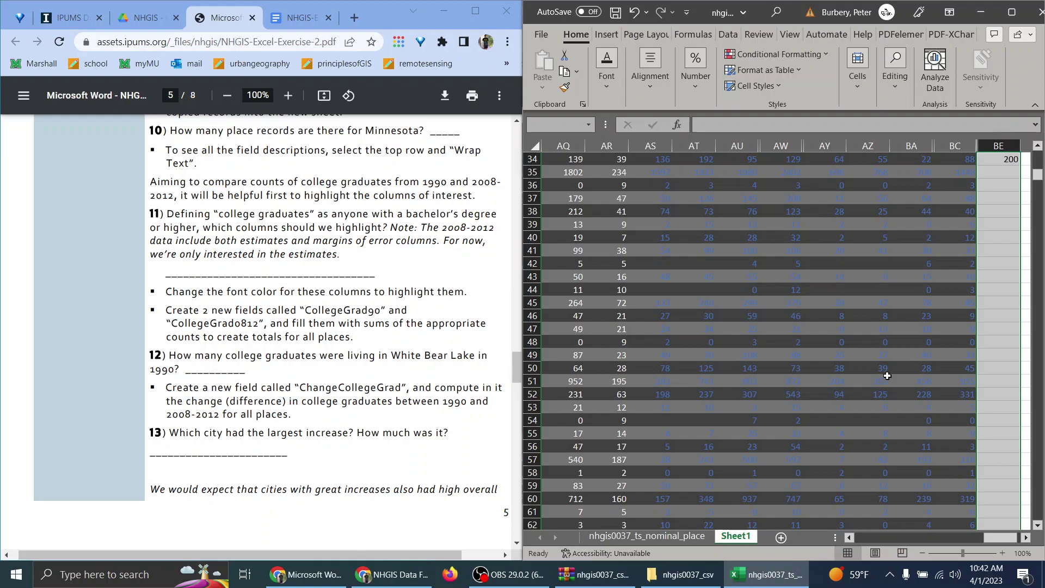
{"action": "scroll", "coordinate": [1033, 340], "scroll_direction": "up", "scroll_amount": 2}
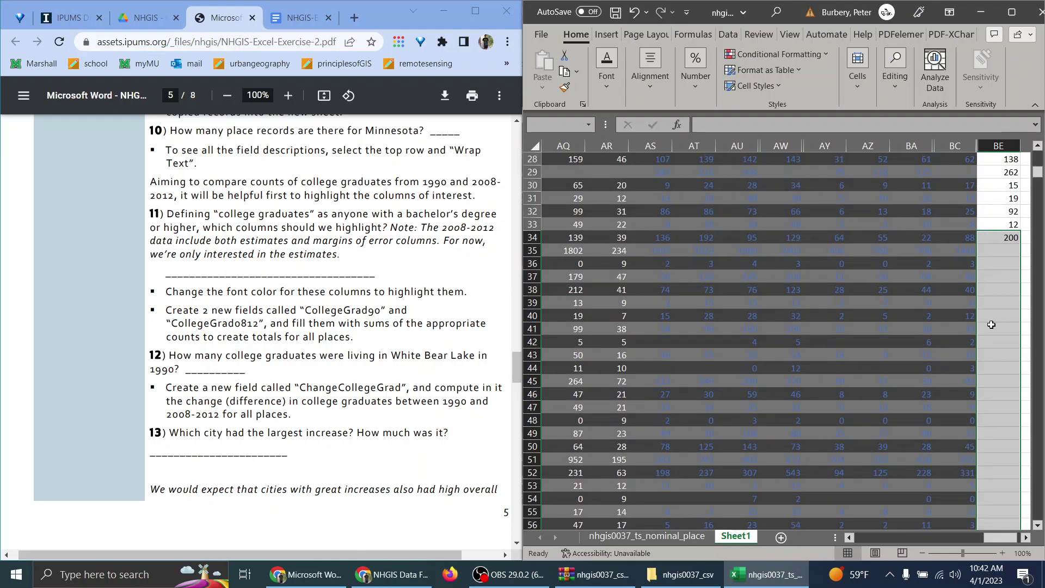
{"action": "left_click_drag", "start_coordinate": [1004, 199], "coordinate": [1000, 236]}
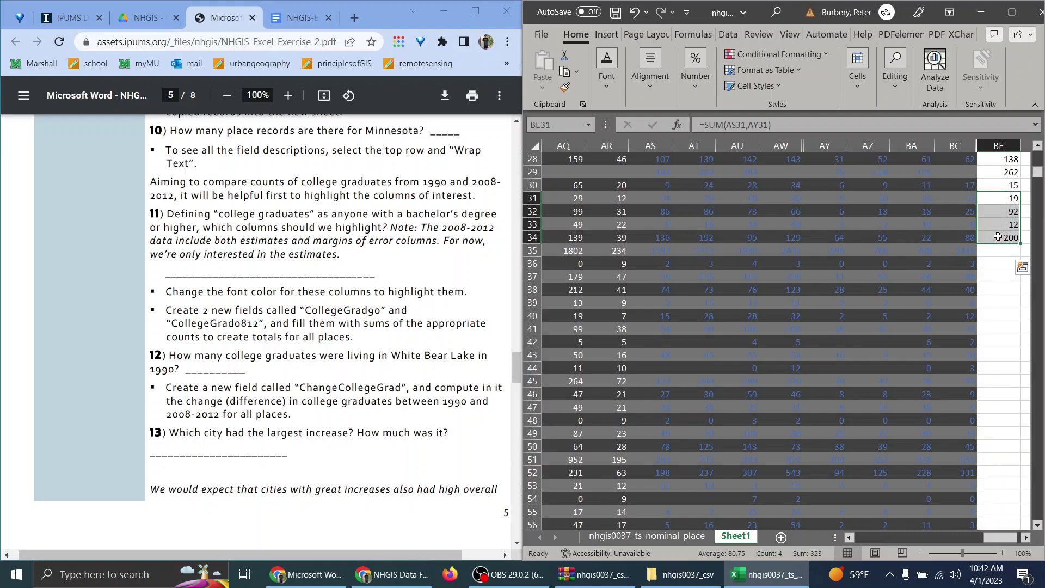
{"action": "scroll", "coordinate": [998, 237], "scroll_direction": "down", "scroll_amount": 2}
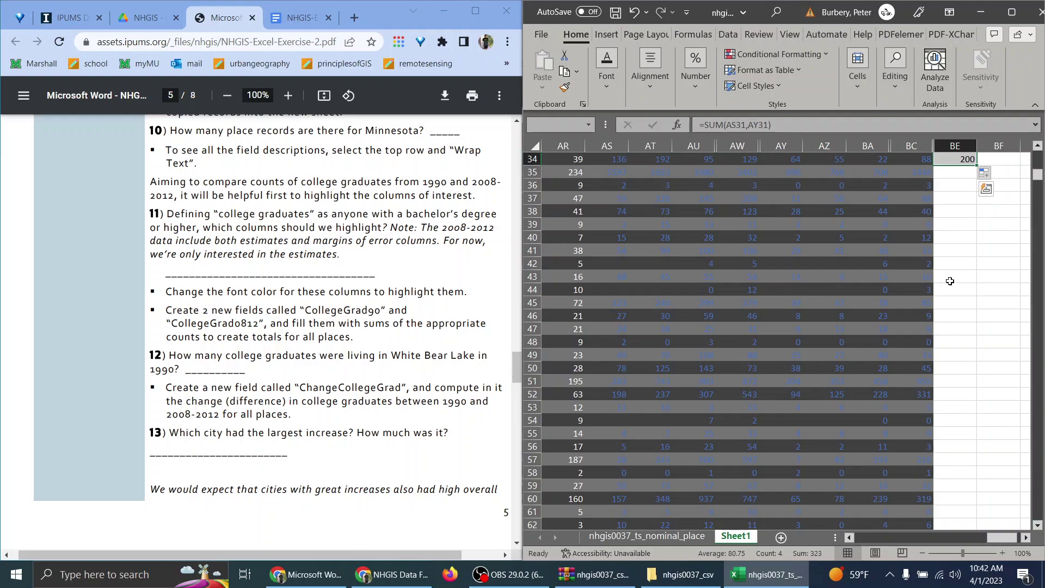
{"action": "left_click_drag", "start_coordinate": [1002, 537], "coordinate": [716, 525]}
{"action": "left_click", "coordinate": [558, 447]}
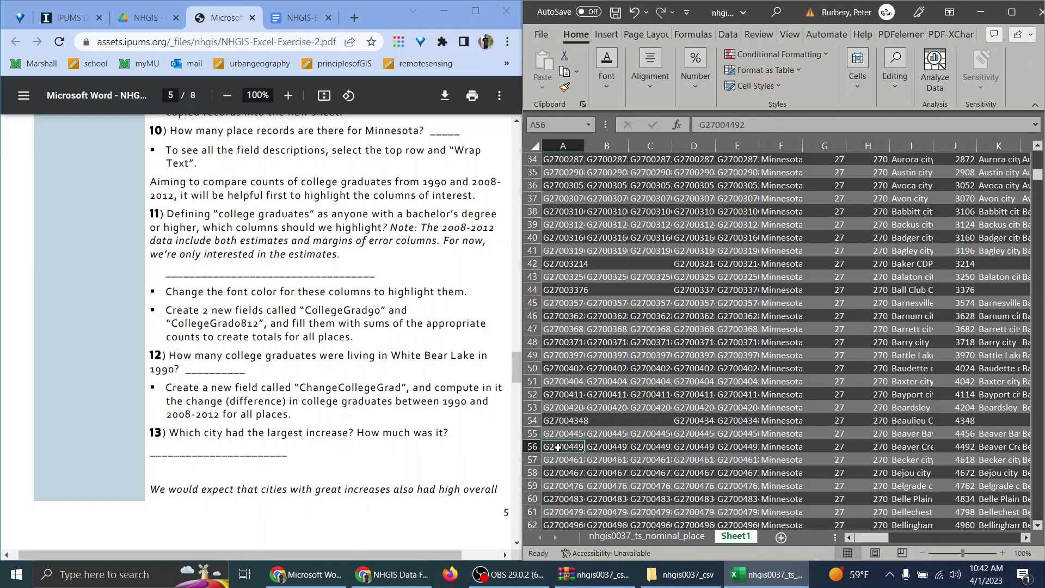
{"action": "key", "text": "ctrl+shift+Down"}
{"action": "key", "text": "ctrl+q"}
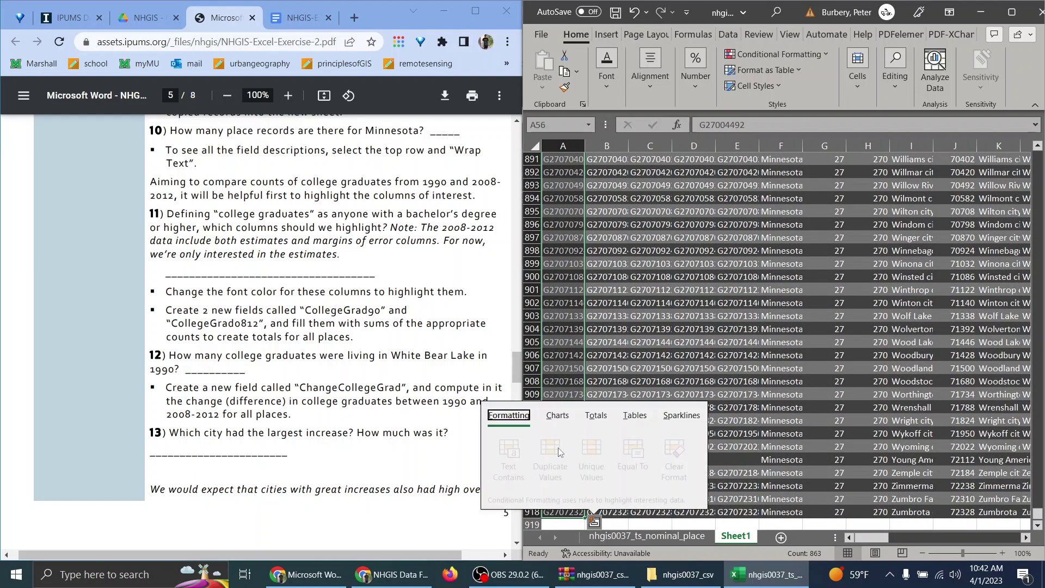
{"action": "key", "text": "Escape"}
{"action": "key", "text": "Up"}
{"action": "key", "text": "Down"}
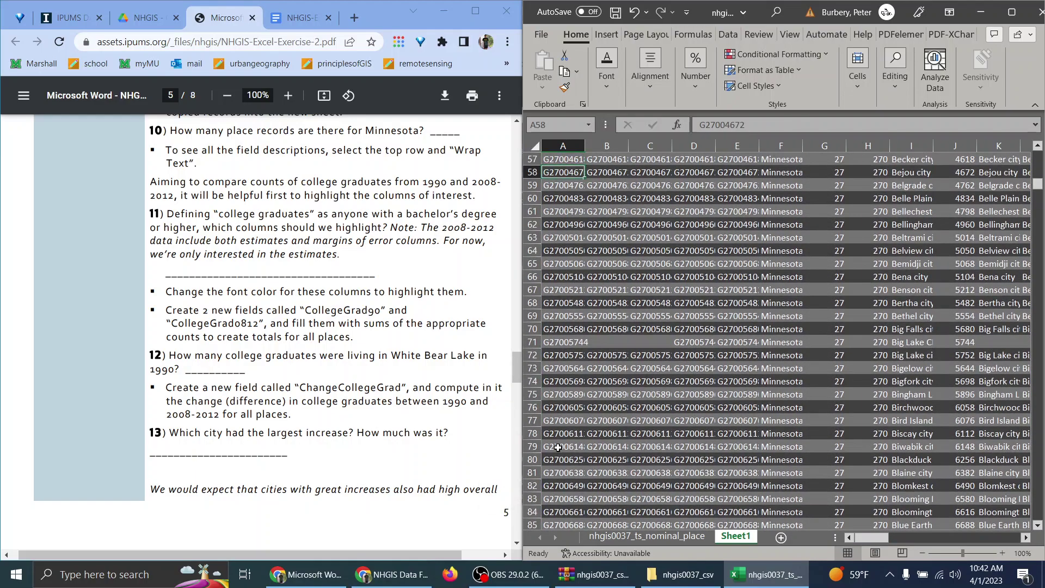
{"action": "key", "text": "ctrl+Down"}
{"action": "key", "text": "ctrl+Right"}
{"action": "key", "text": "ctrl+Right"}
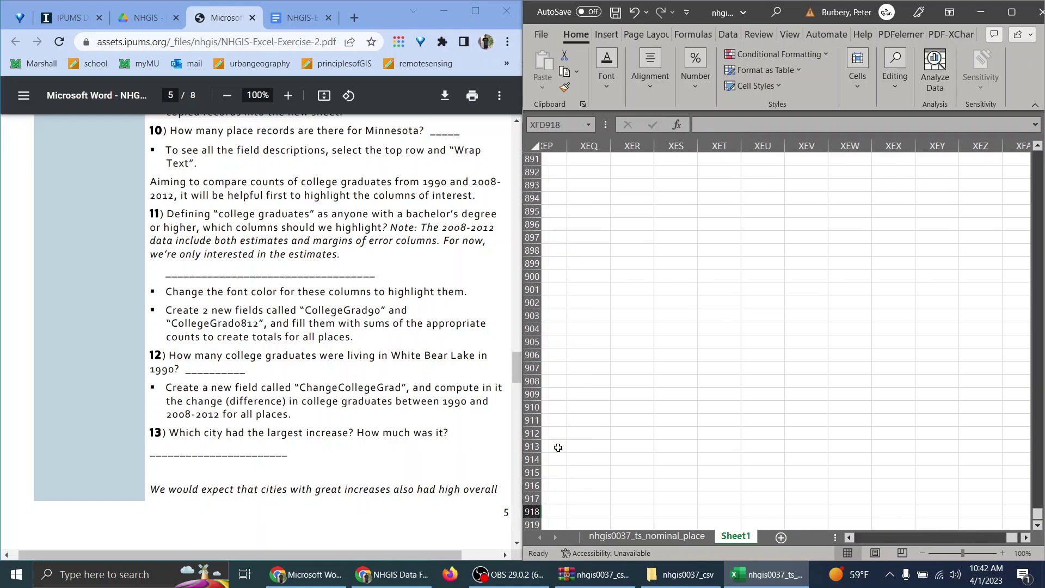
{"action": "key", "text": "ctrl+Down"}
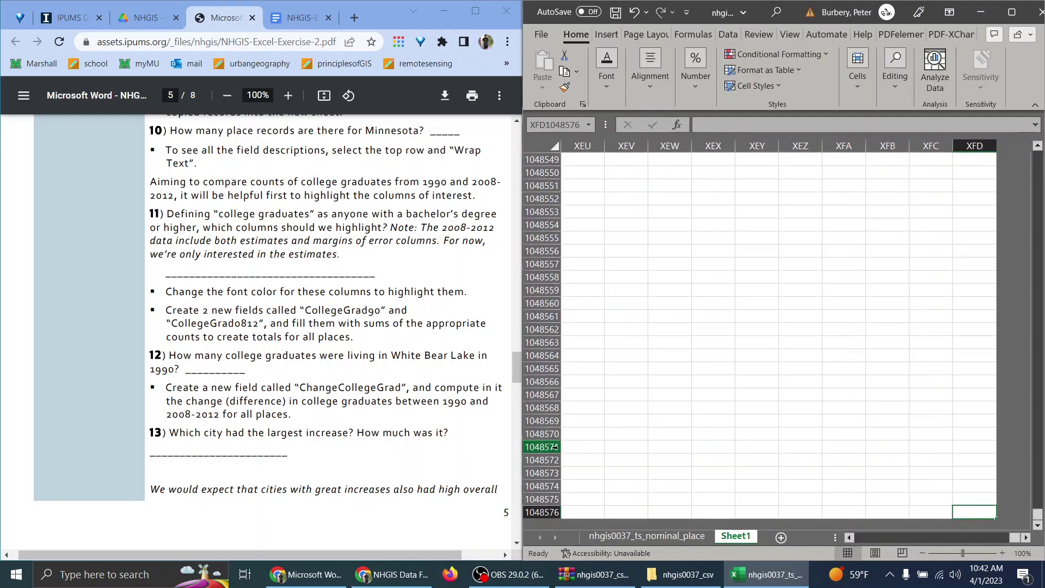
{"action": "key", "text": "ctrl+Up"}
{"action": "key", "text": "ctrl+Left"}
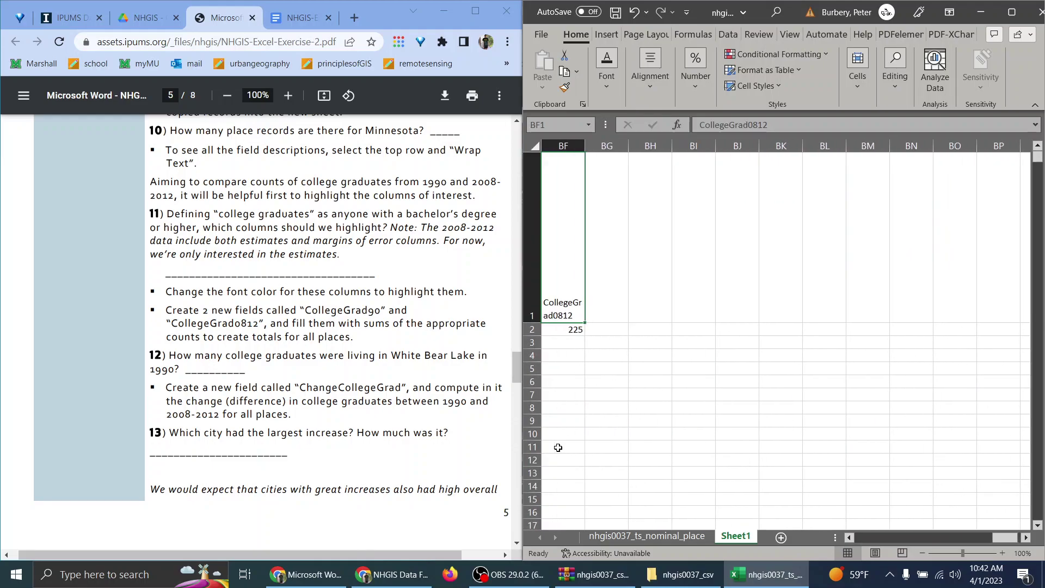
{"action": "key", "text": "ctrl+Left"}
{"action": "key", "text": "ctrl+Down"}
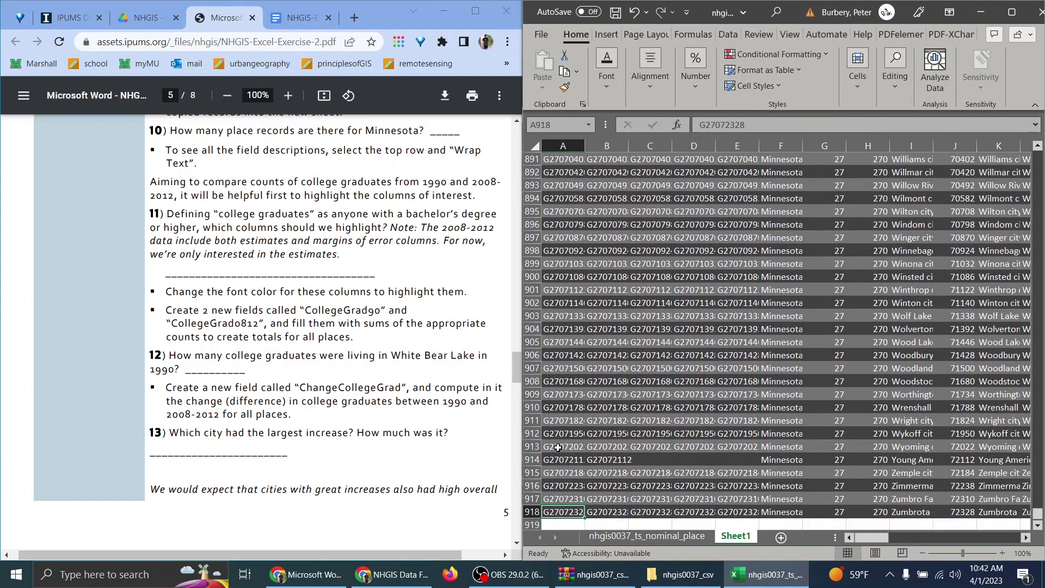
{"action": "key", "text": "ctrl+Right"}
{"action": "key", "text": "Right"}
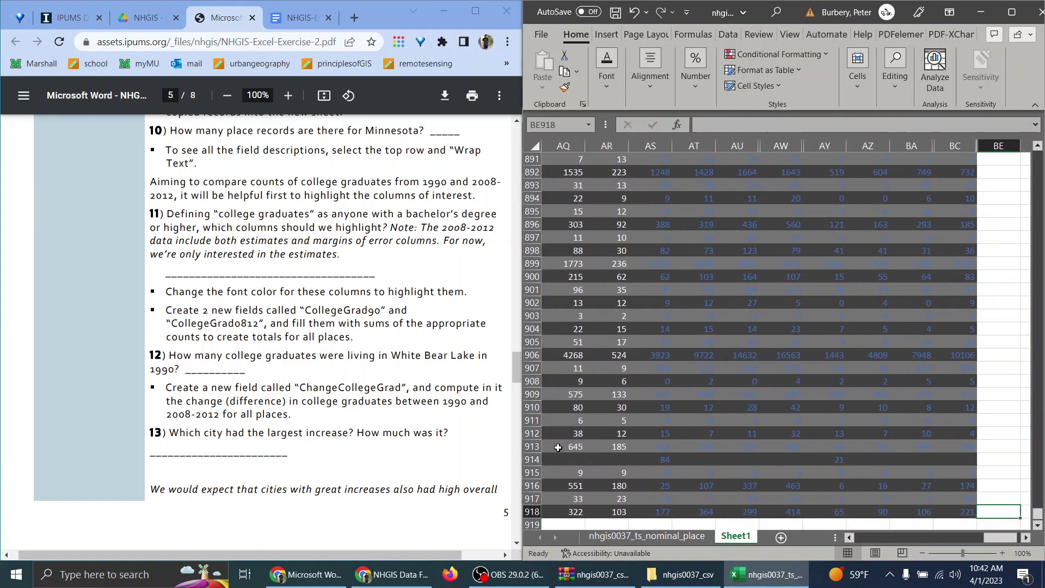
{"action": "type", "text": "=sum"}
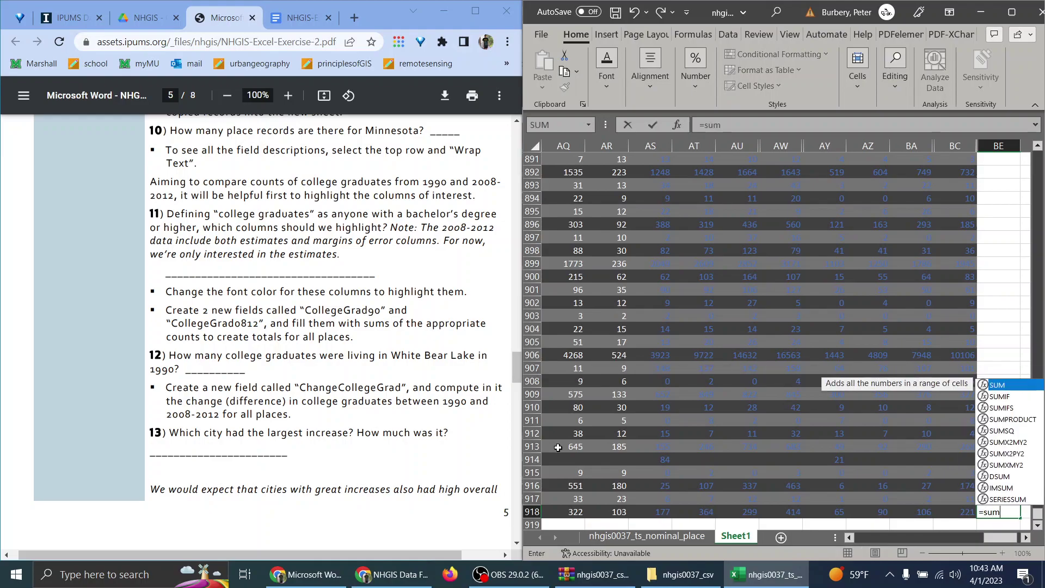
{"action": "type", "text": "("}
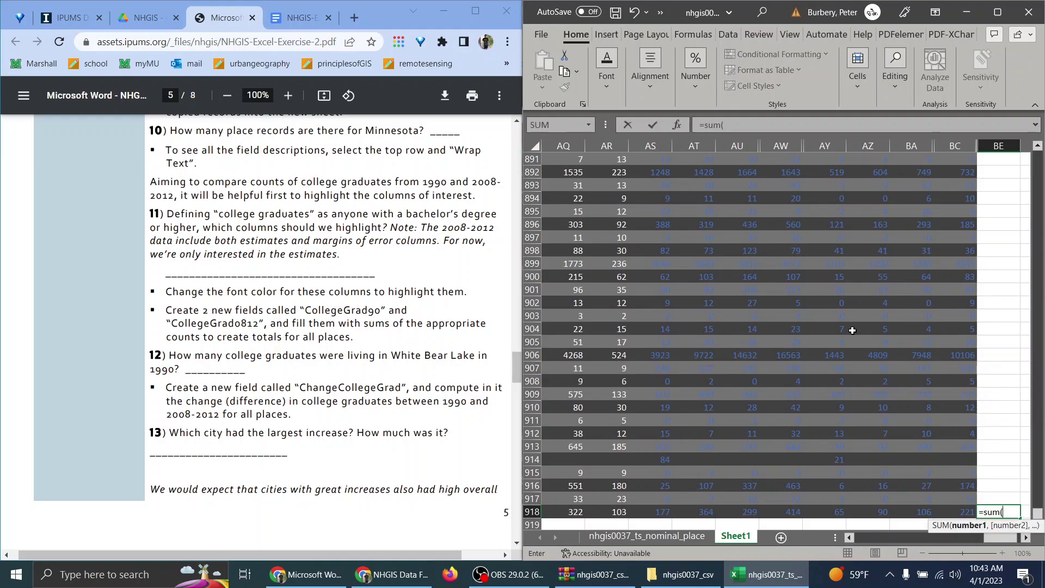
{"action": "key", "text": "Escape"}
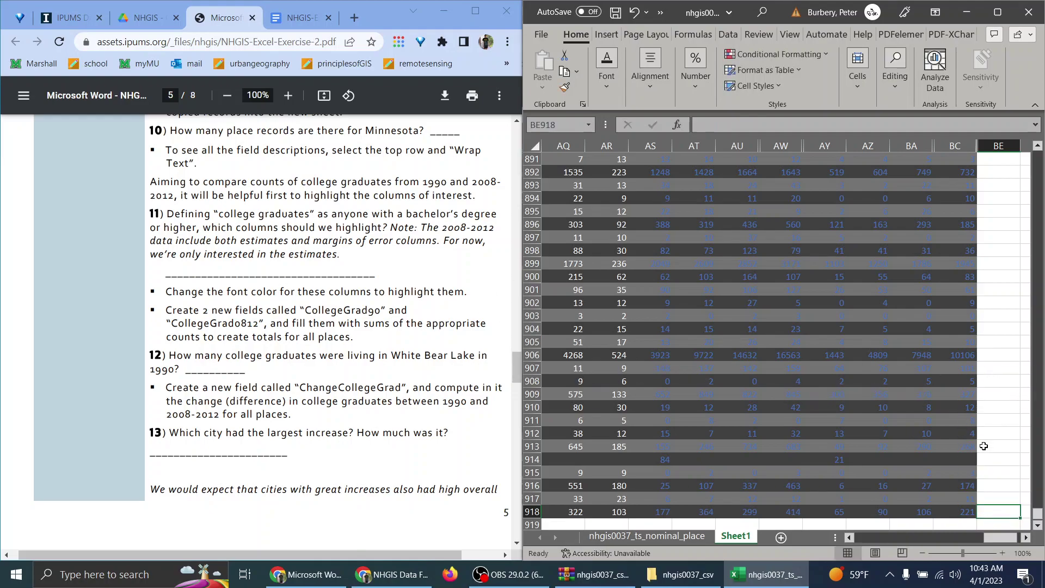
{"action": "key", "text": "Home"}
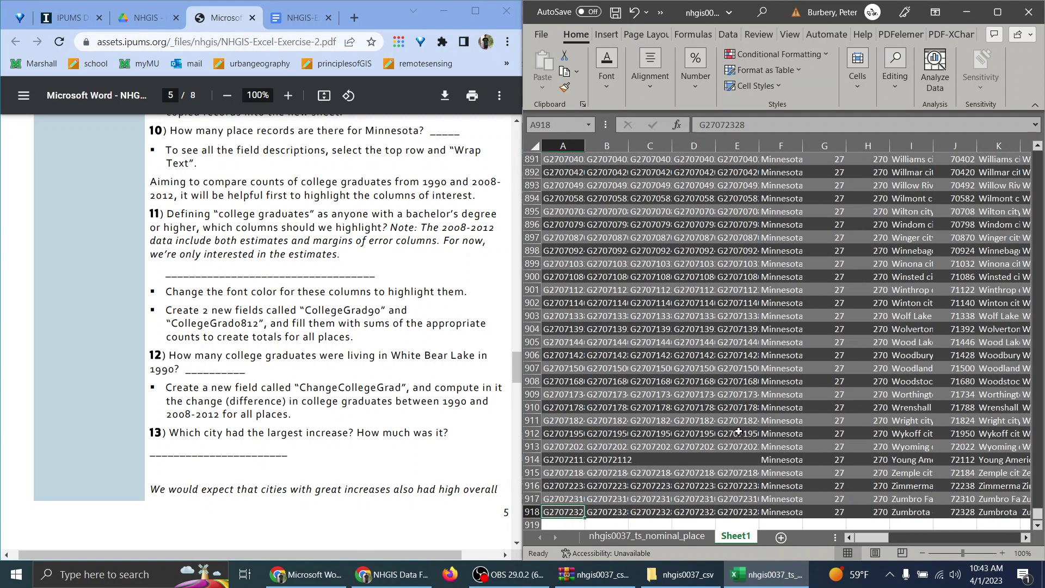
{"action": "key", "text": "ctrl+Home"}
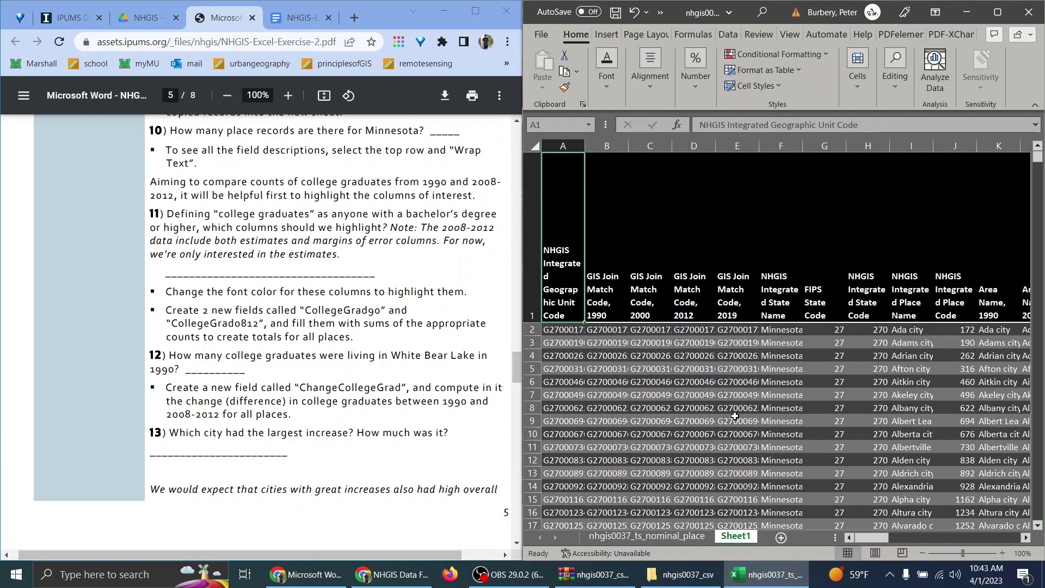
Freeze the top header row using the 'fre' command search, then scroll to check it
{"action": "left_click", "coordinate": [532, 329]}
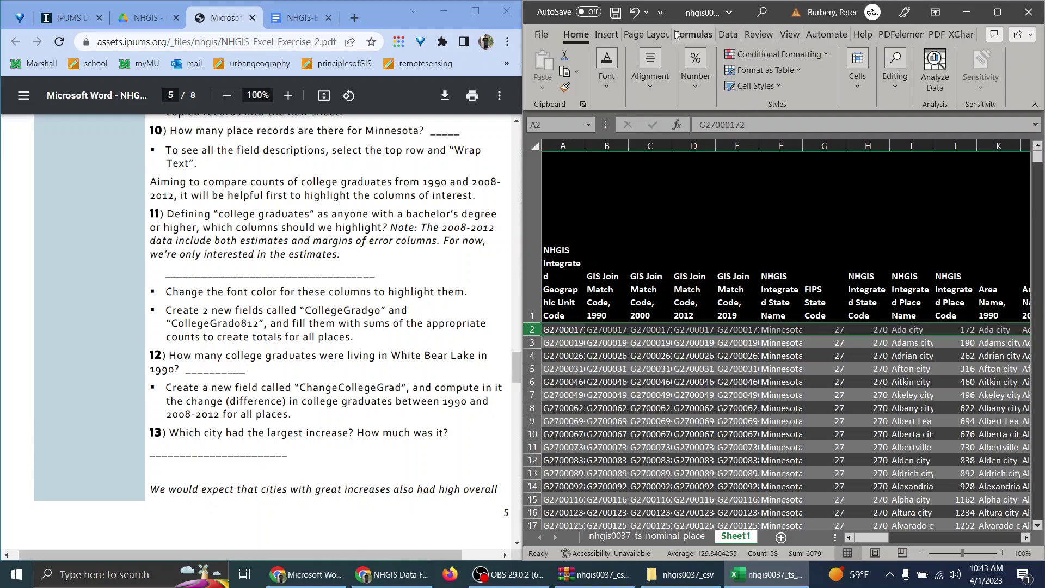
{"action": "left_click", "coordinate": [768, 15]}
{"action": "type", "text": "fre"}
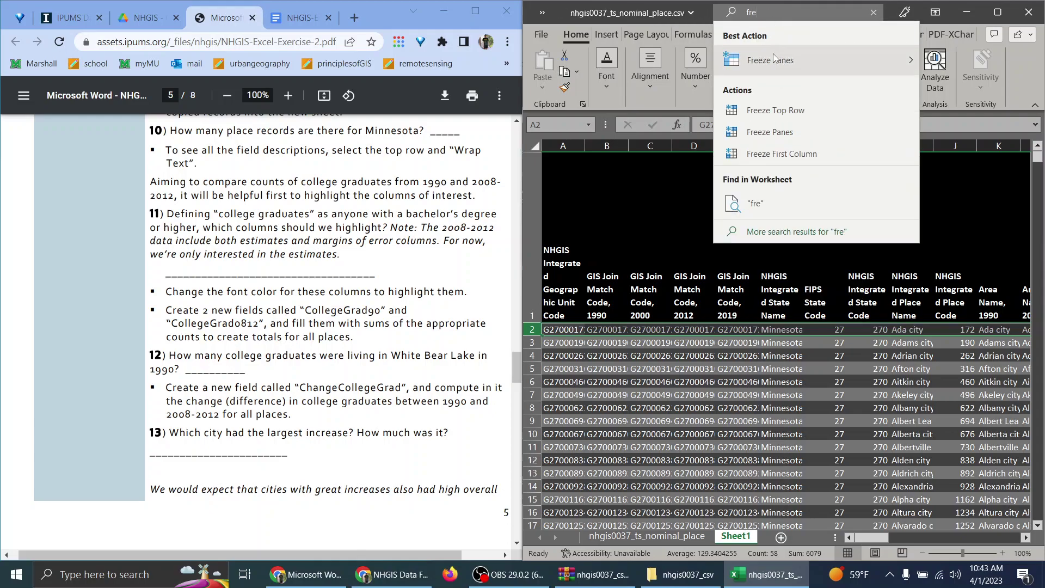
{"action": "mouse_move", "coordinate": [776, 58]}
{"action": "left_click", "coordinate": [606, 103]}
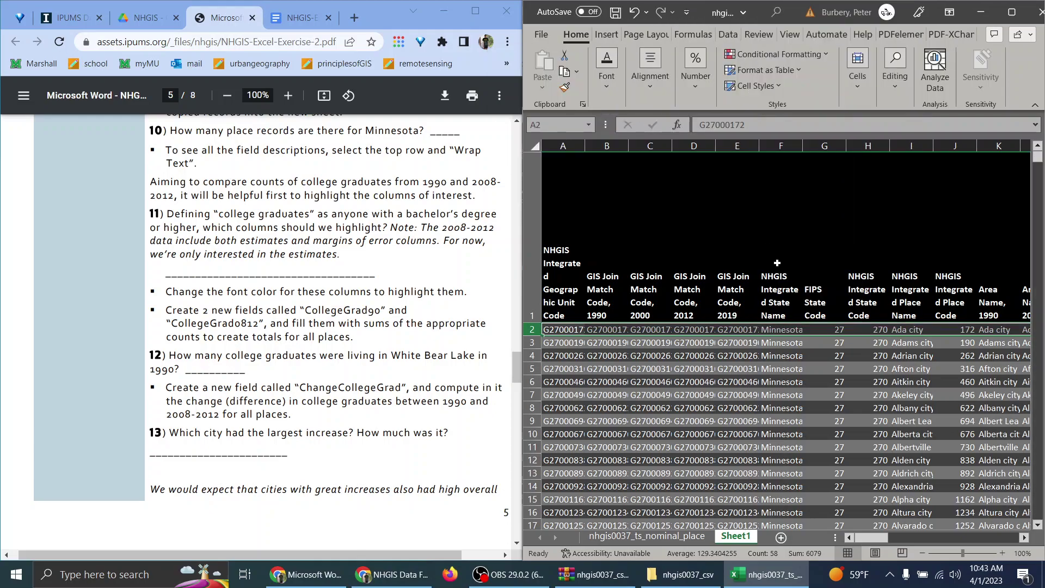
{"action": "left_click", "coordinate": [651, 343]}
{"action": "scroll", "coordinate": [833, 381], "scroll_direction": "down", "scroll_amount": 8}
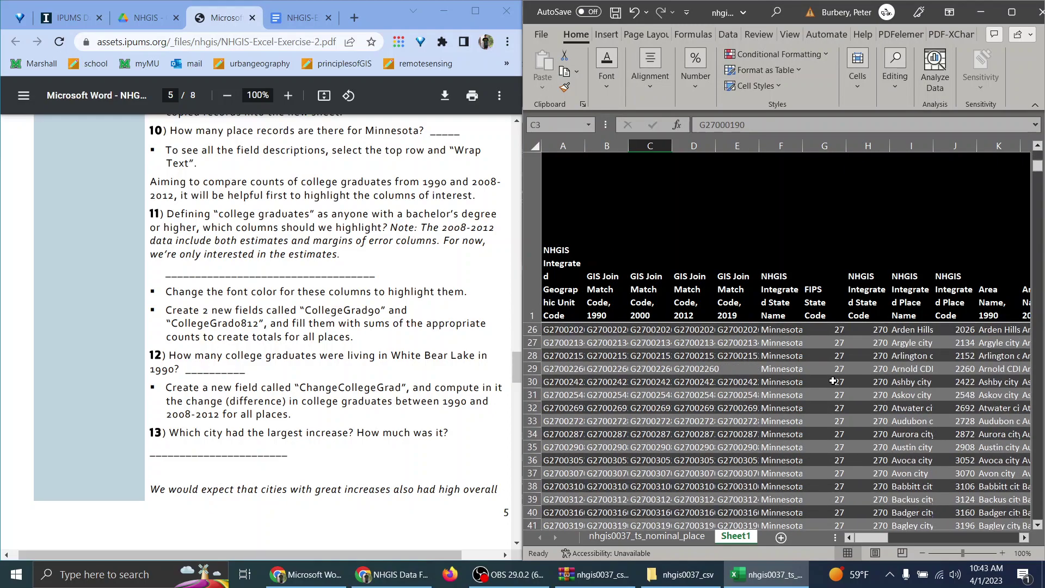
{"action": "left_click", "coordinate": [579, 341]}
Enter =SUM(AS918,AY918) in BE918, giving 242
{"action": "key", "text": "ctrl+End"}
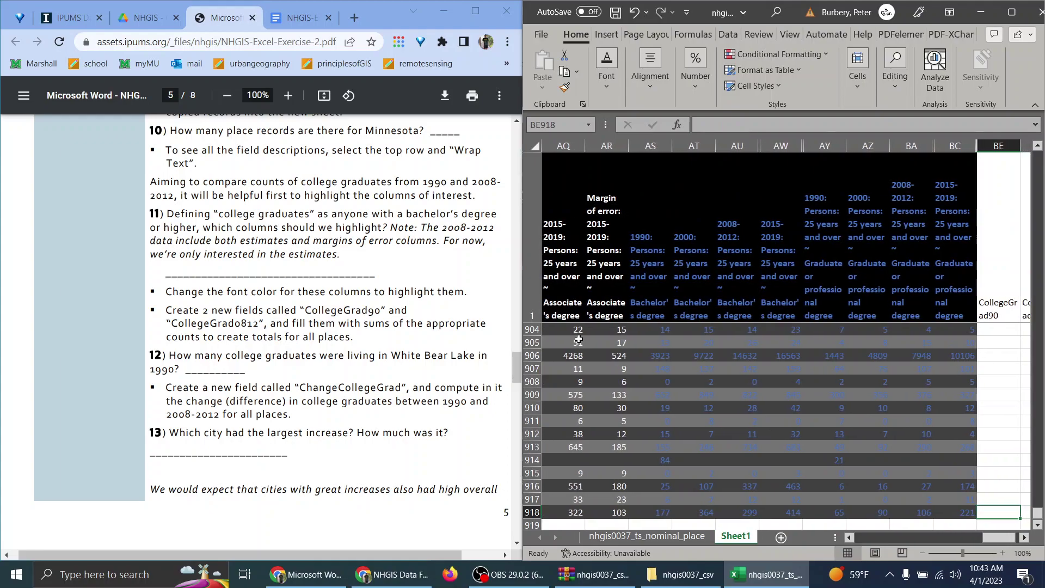
{"action": "type", "text": "=sum("}
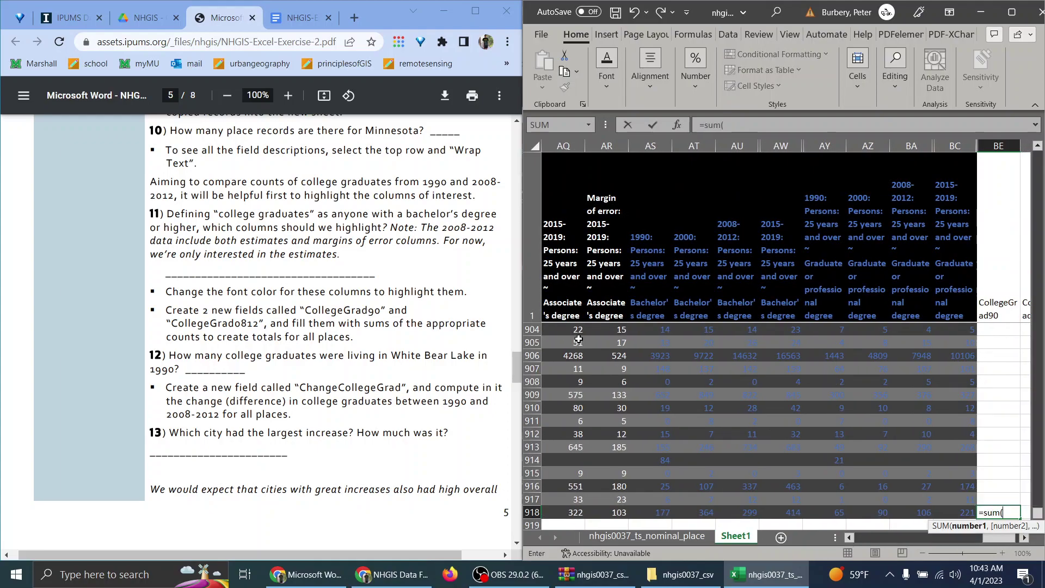
{"action": "left_click", "coordinate": [652, 510]}
{"action": "type", "text": ","}
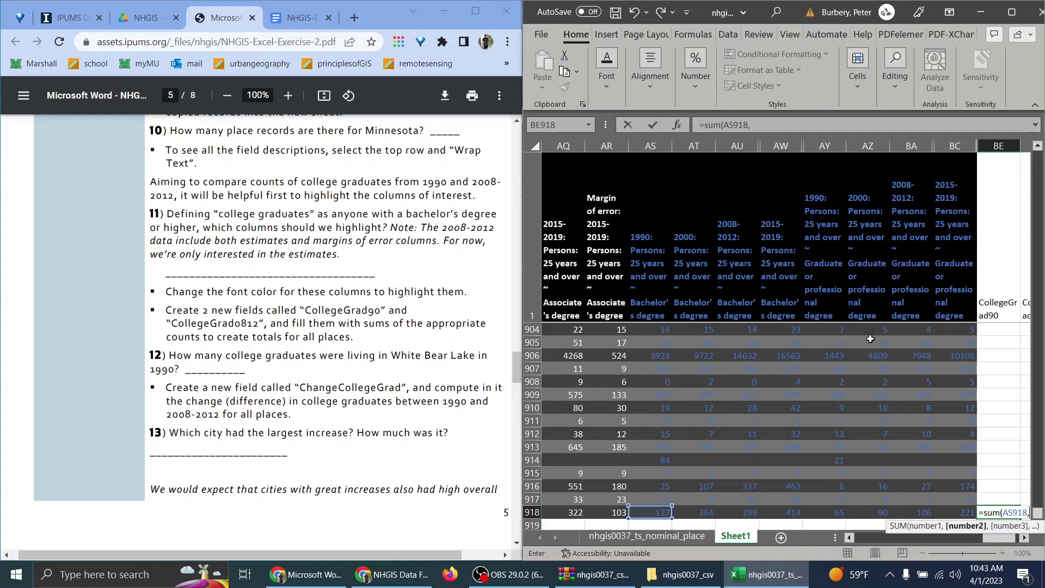
{"action": "left_click", "coordinate": [840, 512]}
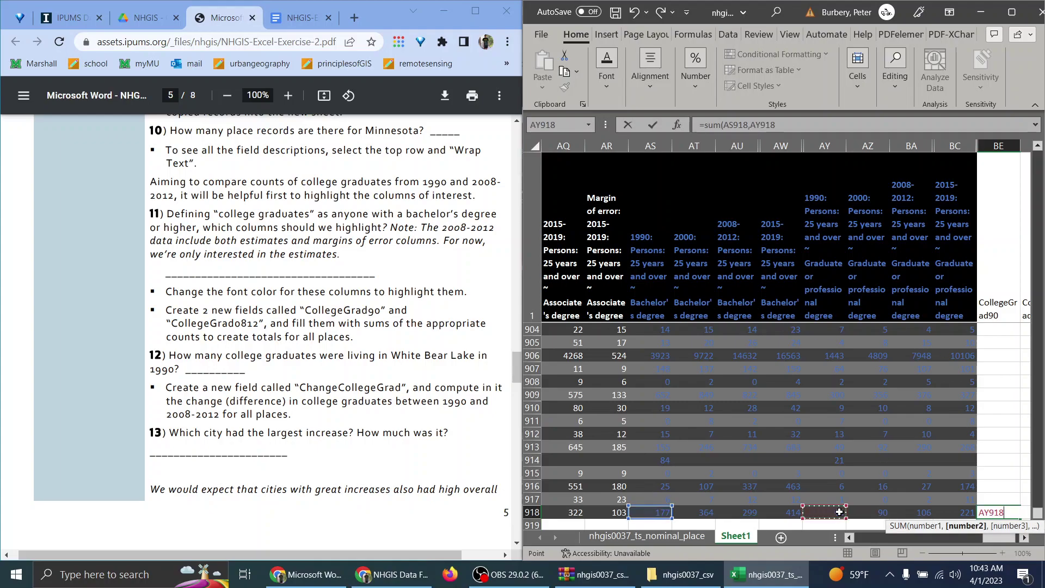
{"action": "key", "text": "Return"}
Enter =SUM(AU918,BA918) in BF918, giving 405
{"action": "left_click", "coordinate": [1027, 498]}
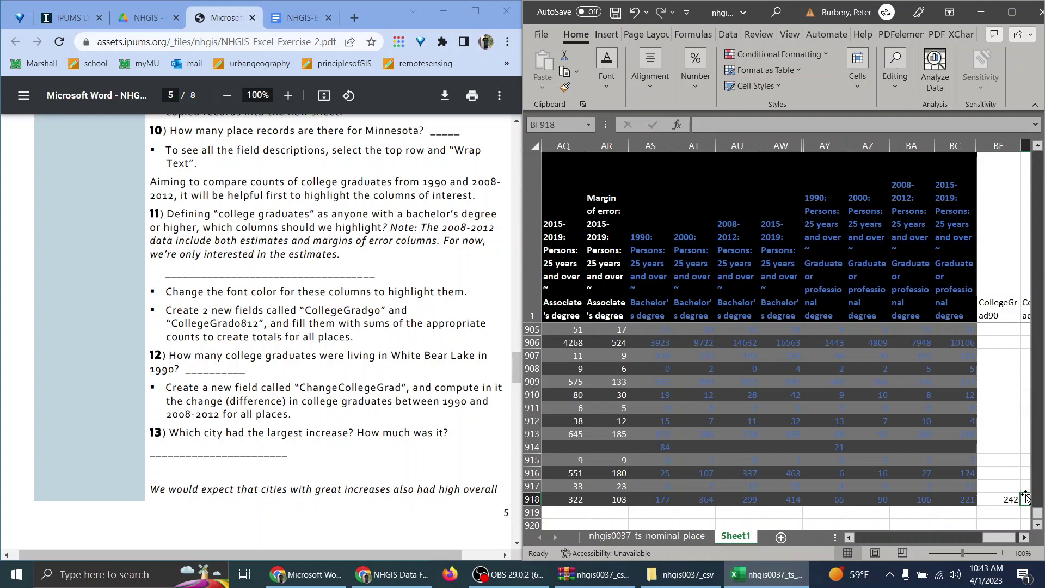
{"action": "type", "text": "=sum("}
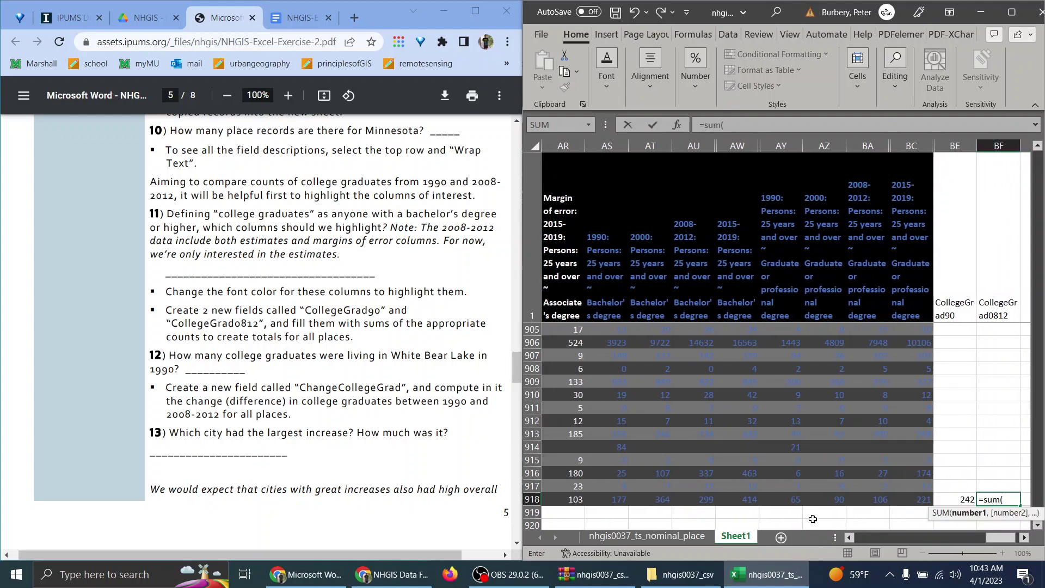
{"action": "left_click", "coordinate": [702, 502]}
{"action": "type", "text": ","}
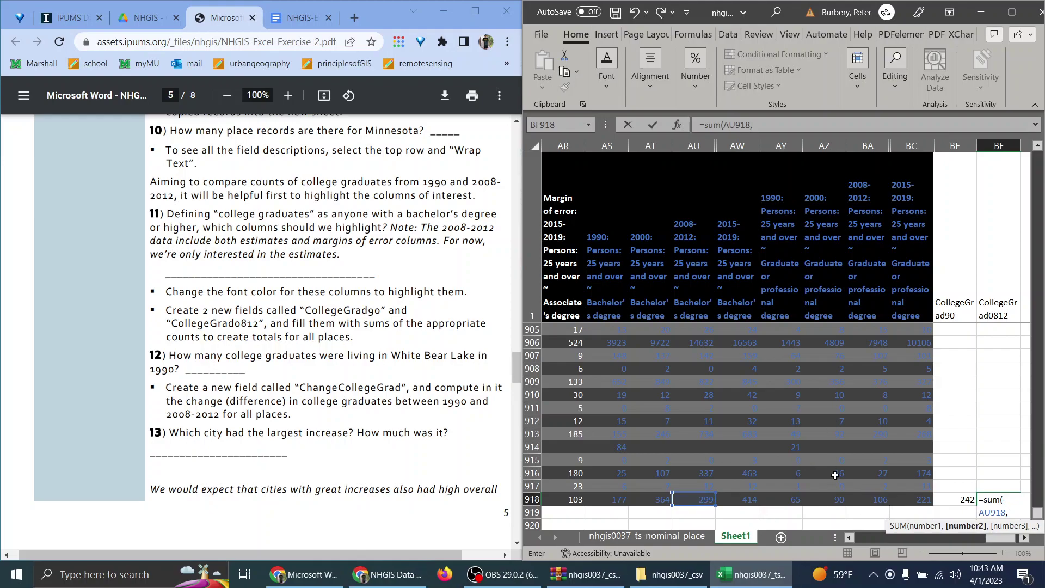
{"action": "left_click", "coordinate": [872, 497]}
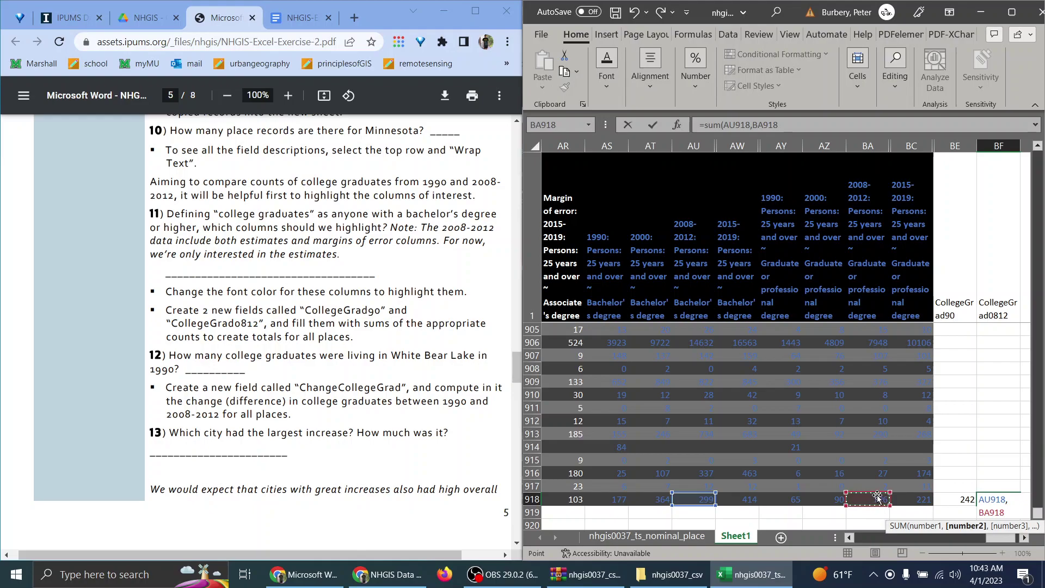
{"action": "key", "text": "Return"}
{"action": "left_click", "coordinate": [961, 496]}
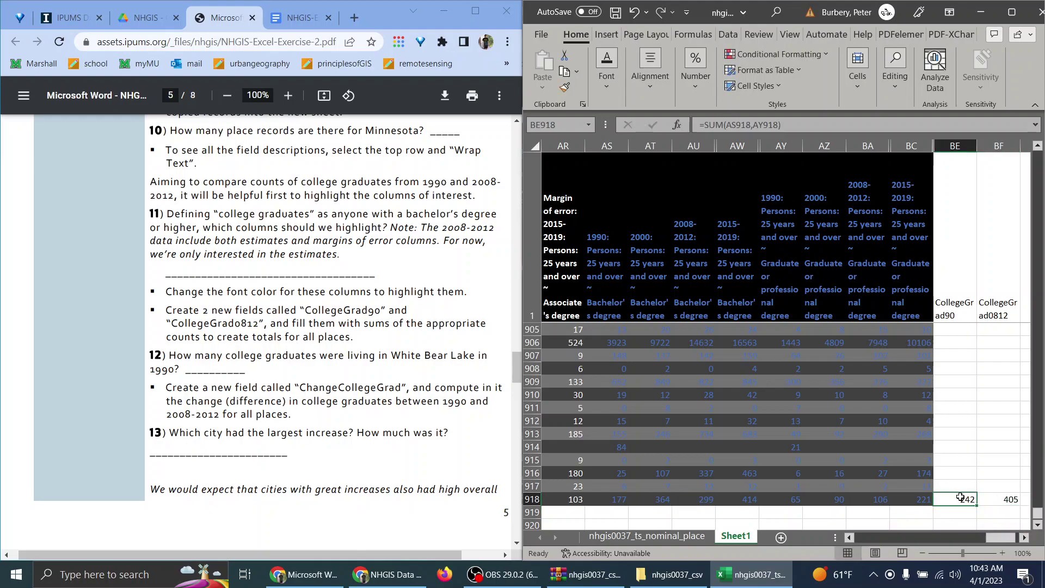
Copy the CollegeGrad90 SUM formula from BE918 up column BE
{"action": "left_click_drag", "start_coordinate": [977, 504], "coordinate": [978, 460]}
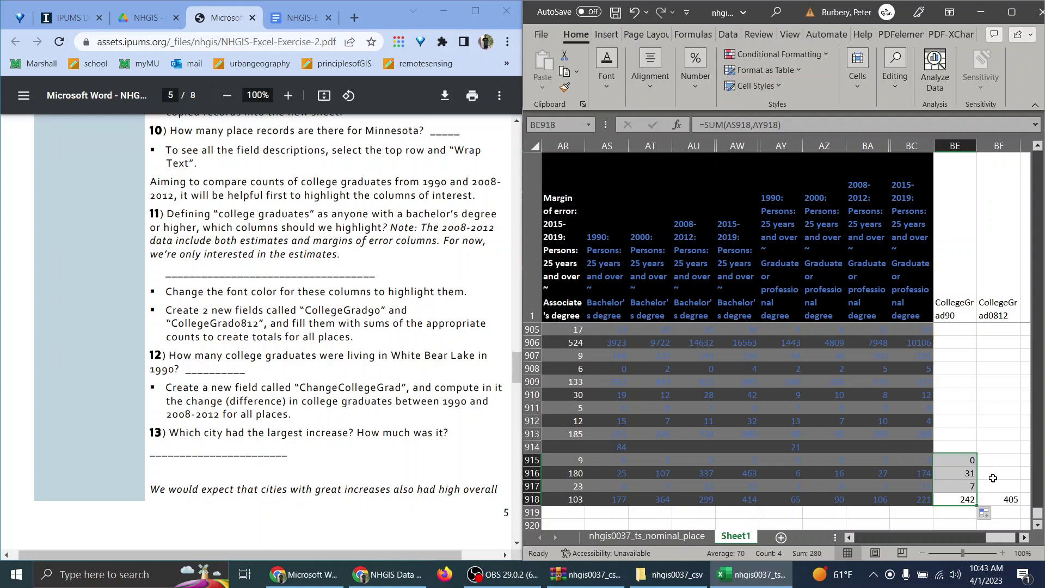
{"action": "key", "text": "ctrl+z"}
{"action": "key", "text": "ctrl+shift+Up"}
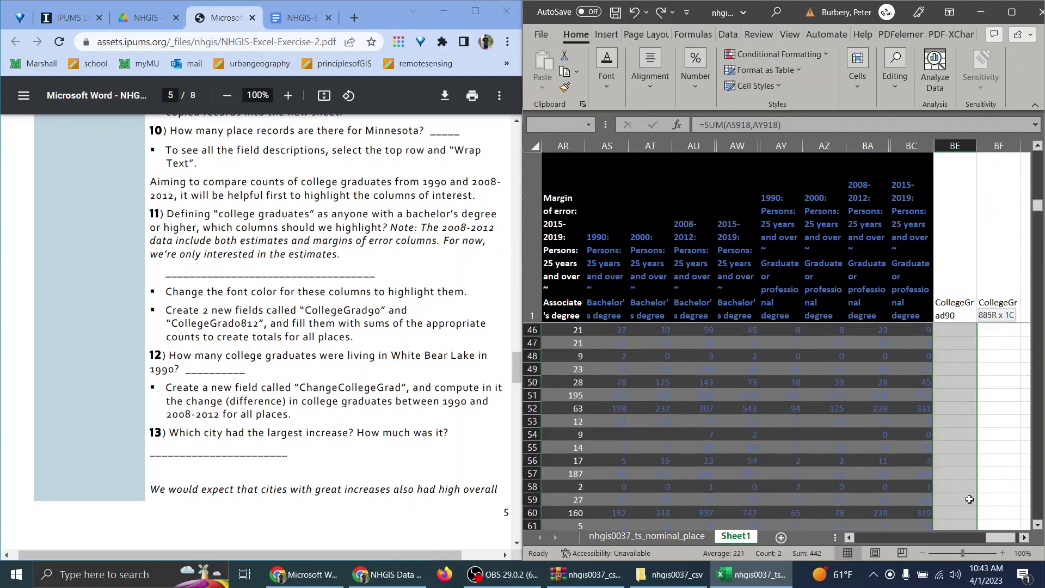
{"action": "key", "text": "ctrl+shift+Down"}
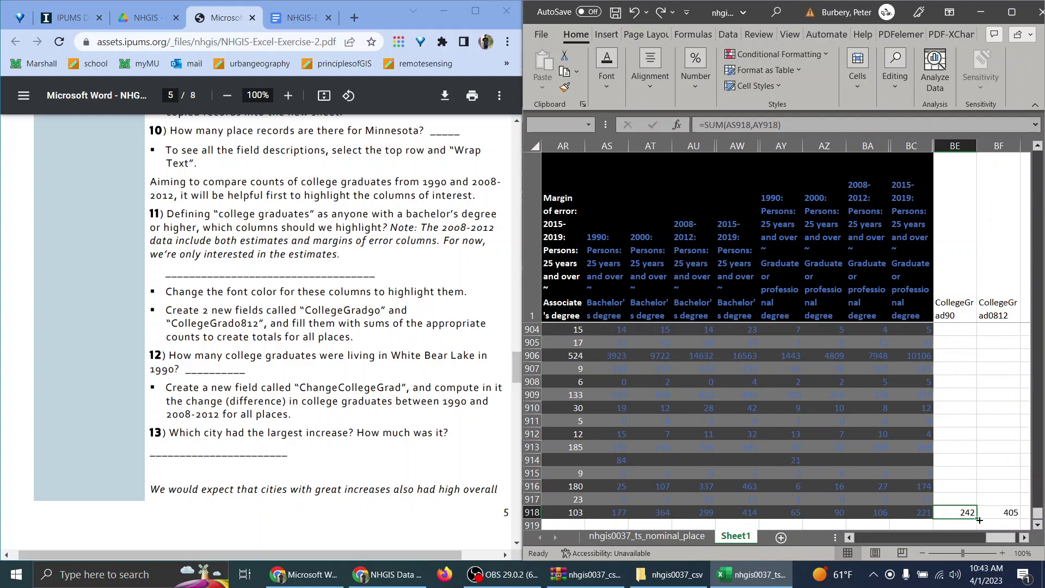
{"action": "left_click_drag", "start_coordinate": [979, 520], "coordinate": [976, 388]}
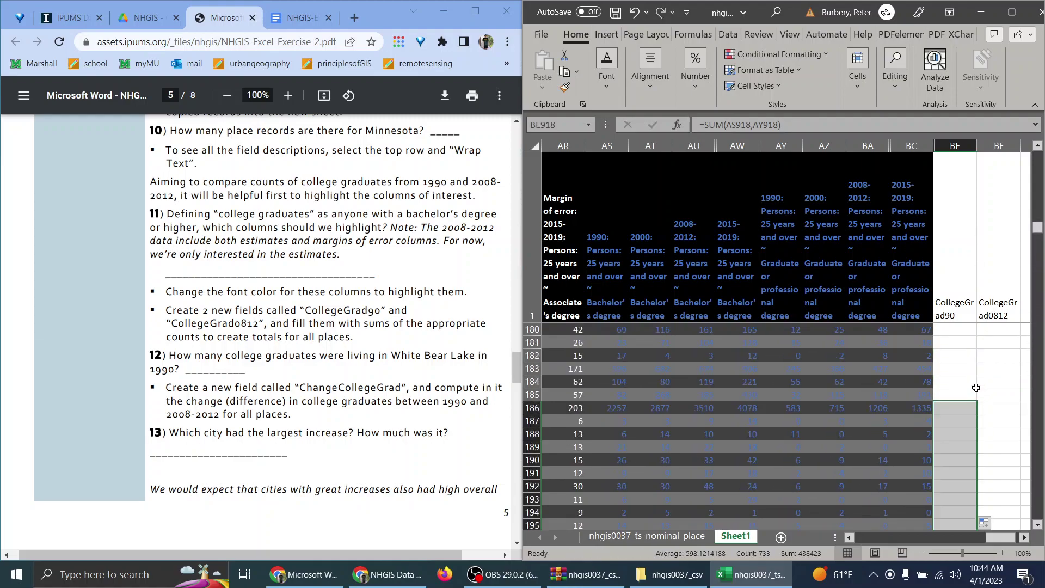
Select CollegeGrad90 rows 34 to 186 and preview the Quick Analysis chart suggestions
{"action": "scroll", "coordinate": [975, 381], "scroll_direction": "up", "scroll_amount": 5}
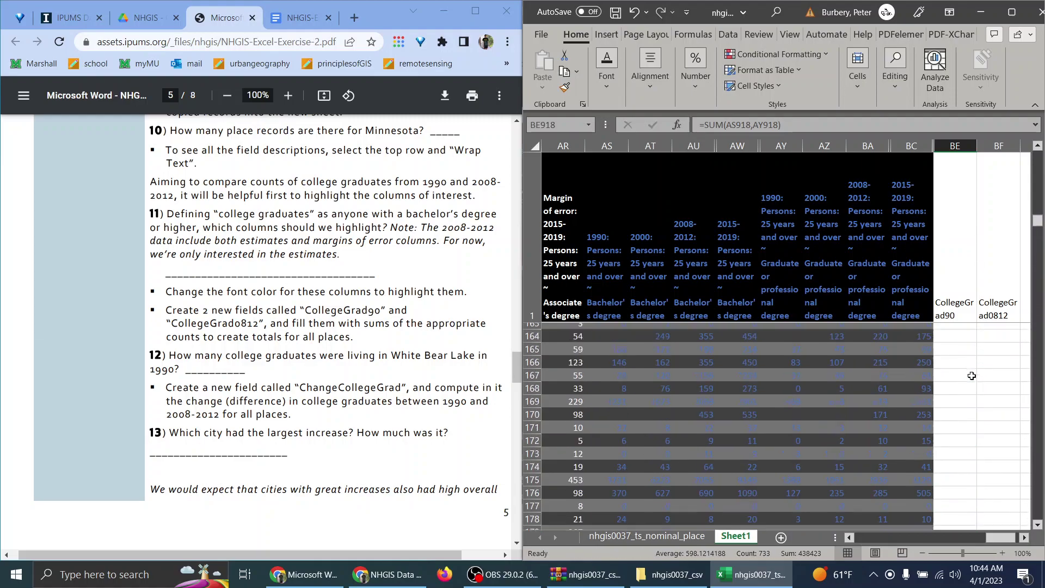
{"action": "scroll", "coordinate": [972, 376], "scroll_direction": "up", "scroll_amount": 20}
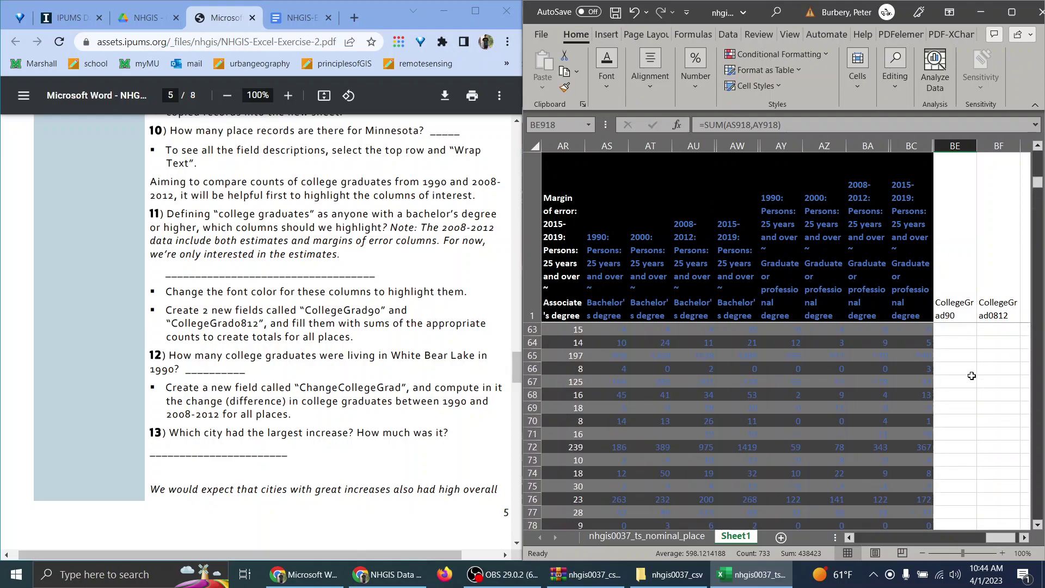
{"action": "scroll", "coordinate": [972, 376], "scroll_direction": "up", "scroll_amount": 11}
{"action": "left_click", "coordinate": [972, 379]}
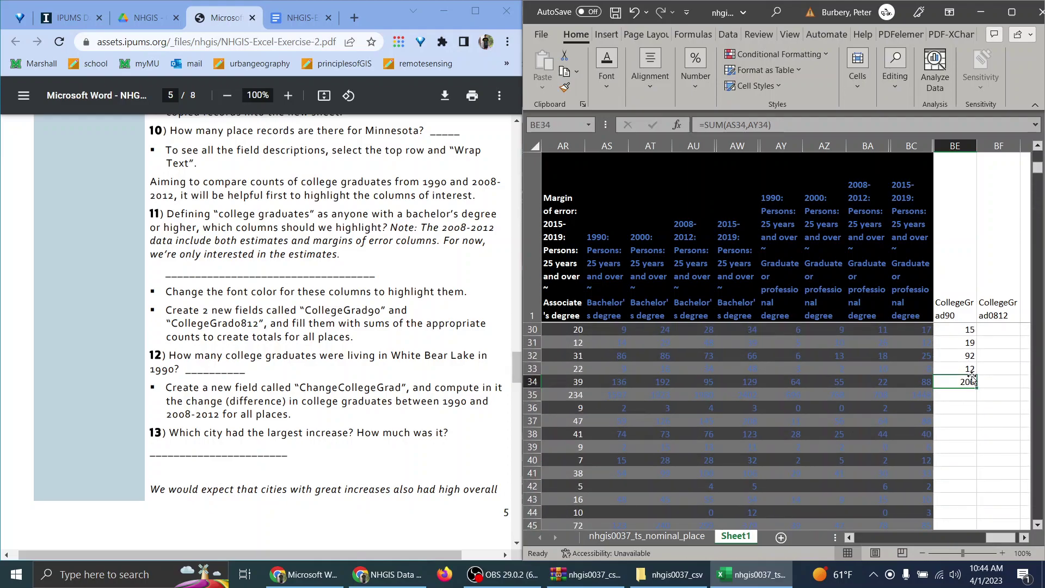
{"action": "left_click_drag", "start_coordinate": [972, 380], "coordinate": [972, 375]}
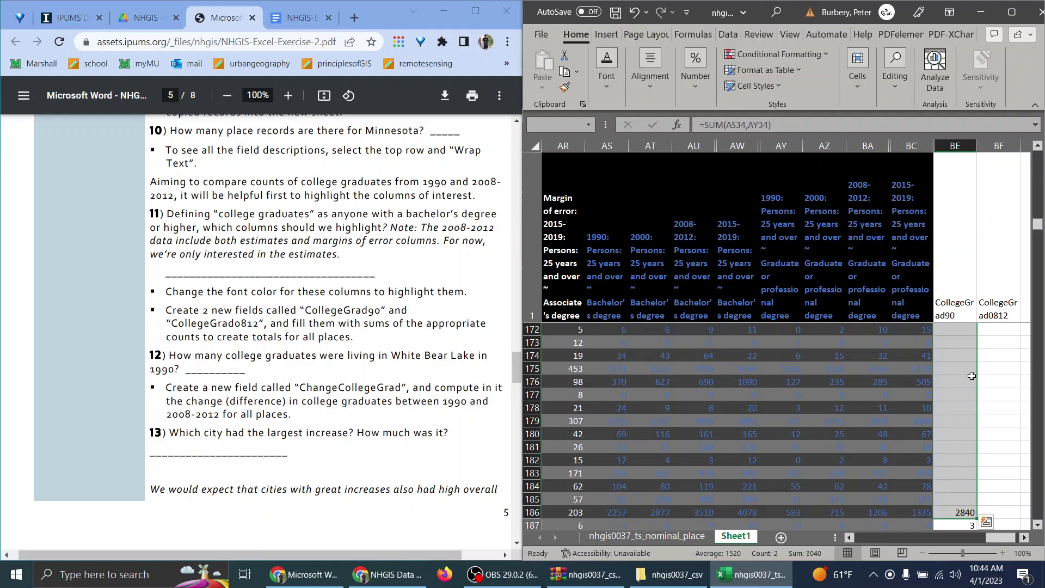
{"action": "left_click", "coordinate": [986, 522]}
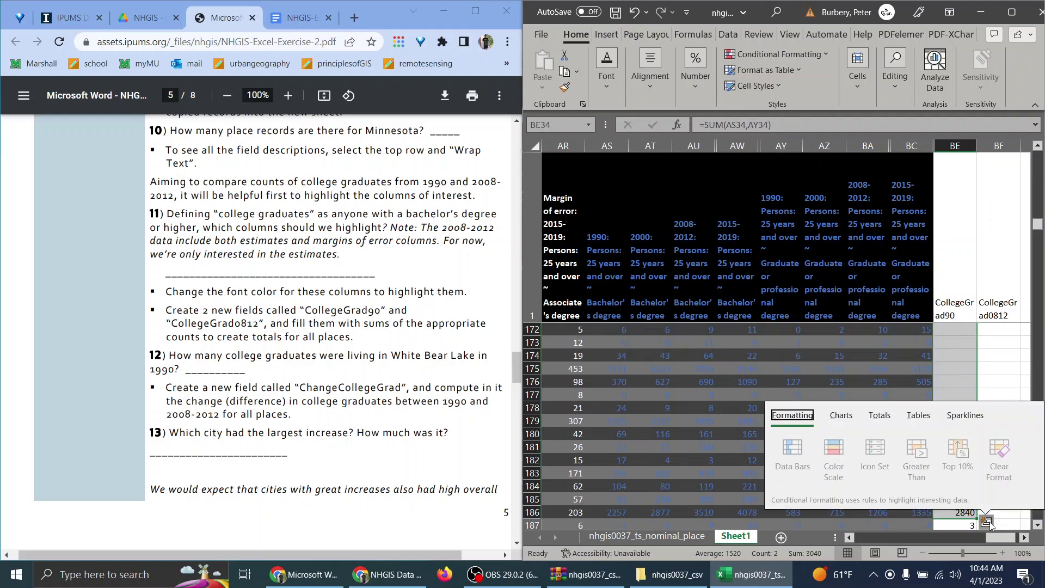
{"action": "left_click", "coordinate": [842, 415]}
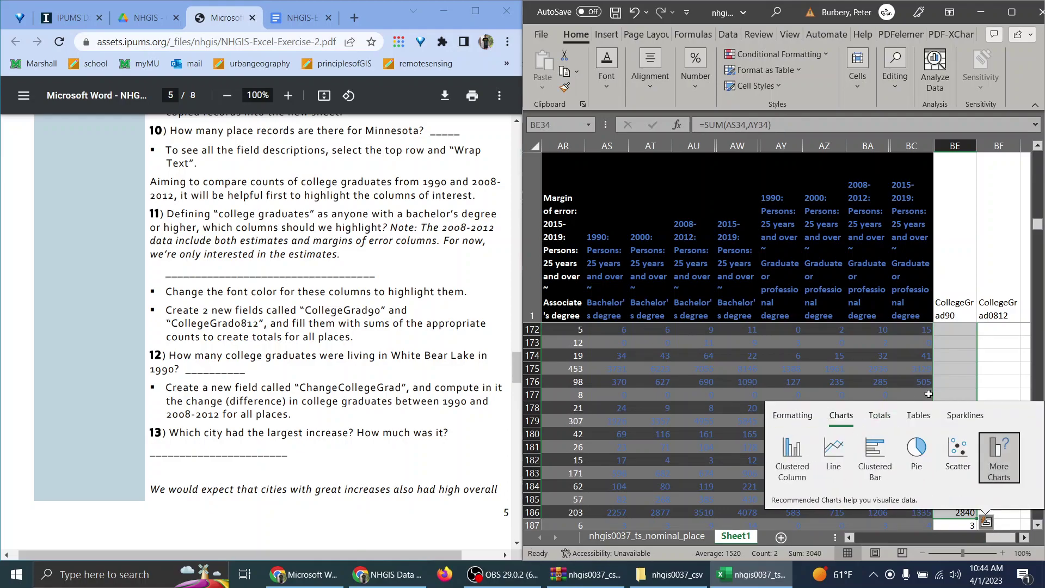
{"action": "left_click", "coordinate": [983, 369]}
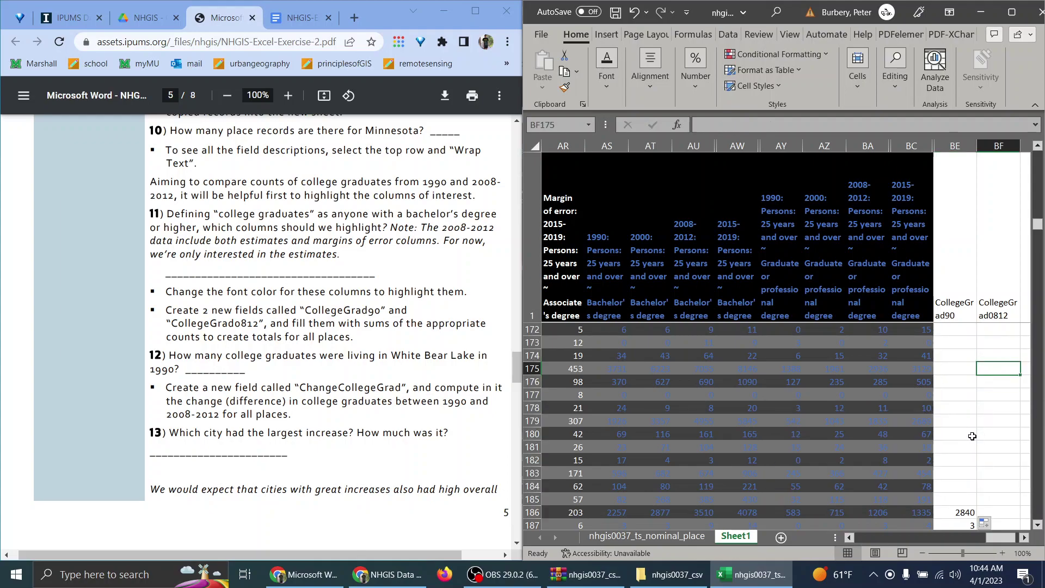
Try Flash Fill on CollegeGrad90 rows 186–188 and dismiss the resulting error
{"action": "scroll", "coordinate": [972, 436], "scroll_direction": "down", "scroll_amount": 1}
{"action": "left_click", "coordinate": [959, 473]}
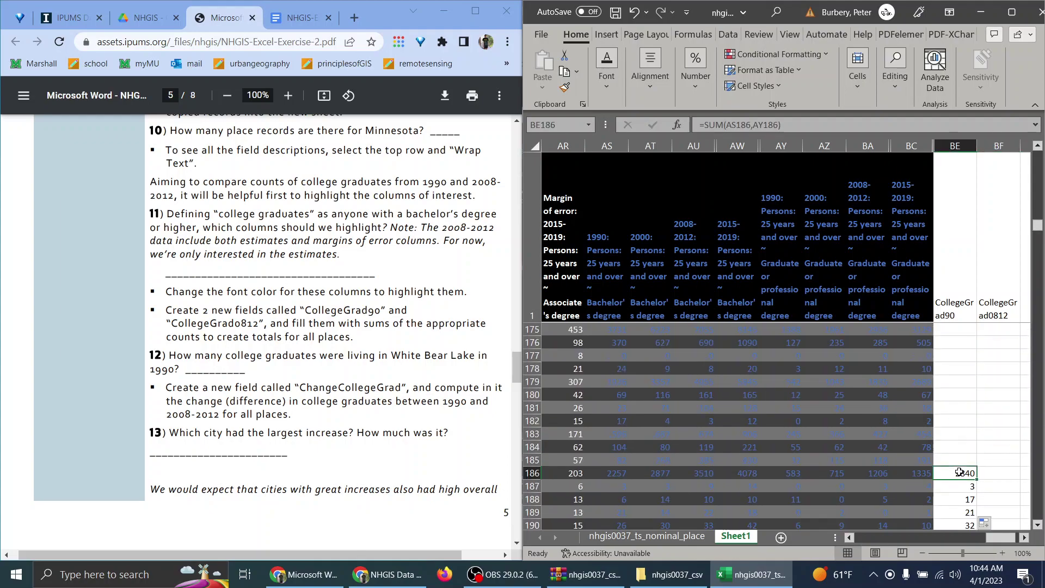
{"action": "left_click_drag", "start_coordinate": [970, 499], "coordinate": [965, 473]}
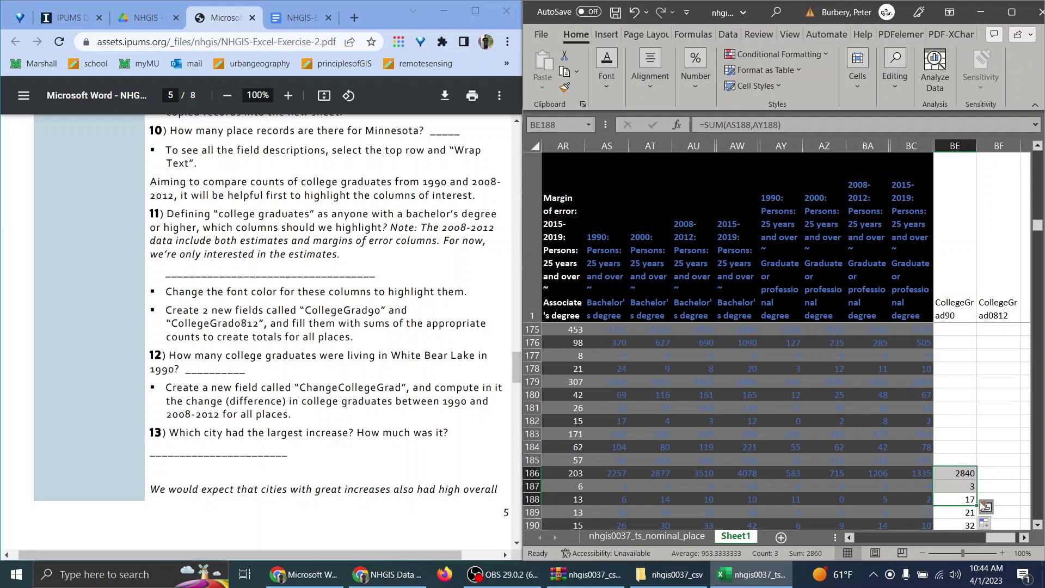
{"action": "left_click", "coordinate": [984, 526]}
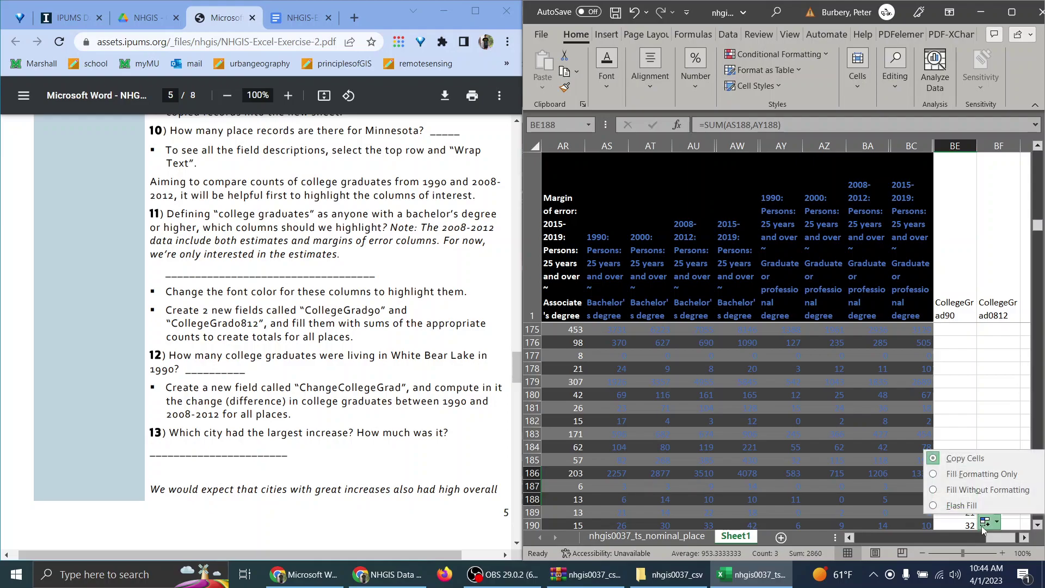
{"action": "left_click", "coordinate": [962, 505]}
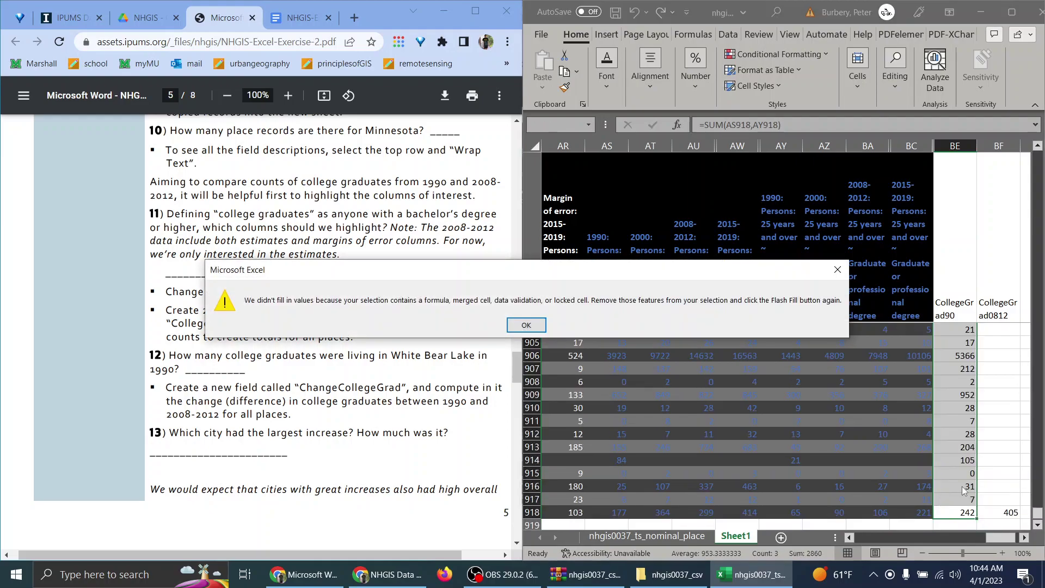
{"action": "left_click", "coordinate": [526, 325]}
Check the first filled CollegeGrad90 cells, starting with 2840 in BE186
{"action": "scroll", "coordinate": [987, 439], "scroll_direction": "up", "scroll_amount": 14}
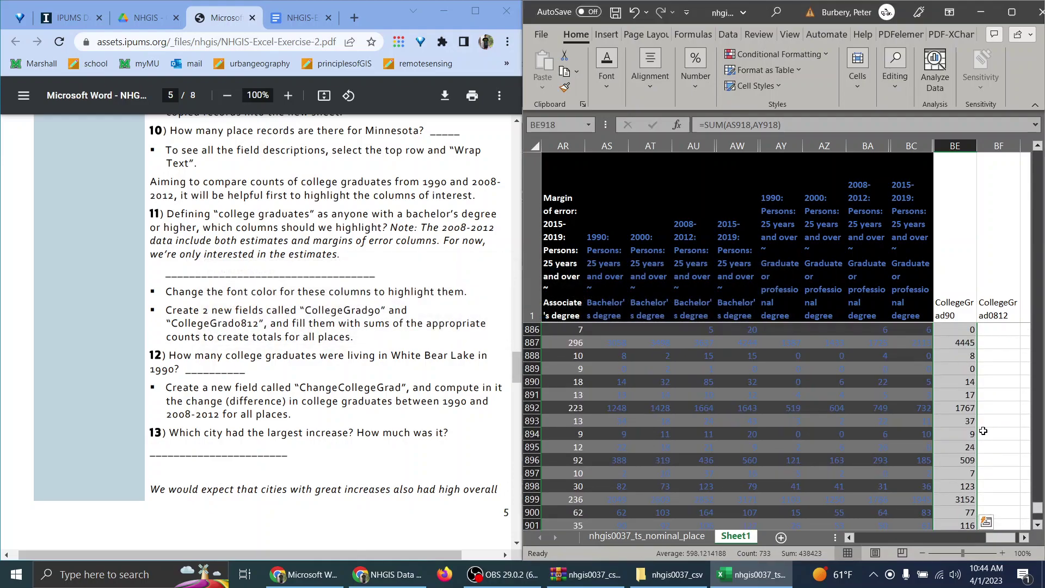
{"action": "scroll", "coordinate": [987, 439], "scroll_direction": "up", "scroll_amount": 9}
{"action": "left_click", "coordinate": [995, 456]}
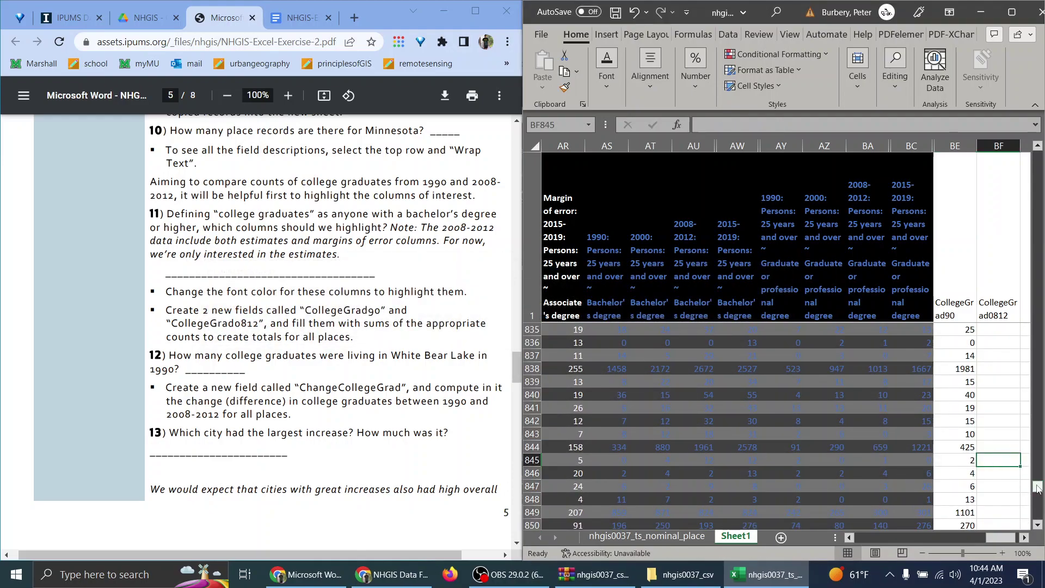
{"action": "left_click_drag", "start_coordinate": [1038, 488], "coordinate": [1032, 231]}
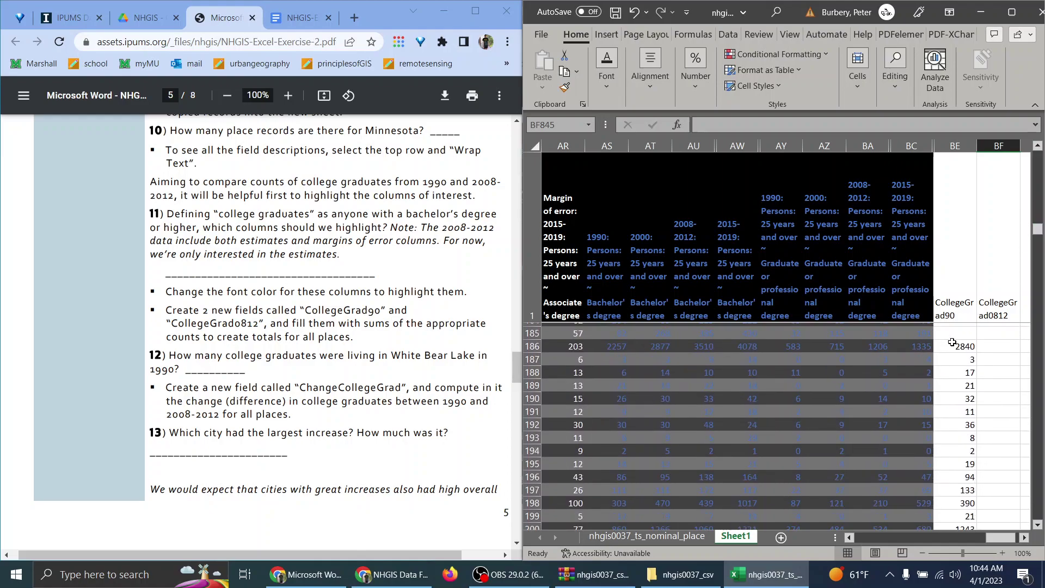
{"action": "left_click_drag", "start_coordinate": [961, 386], "coordinate": [967, 347]}
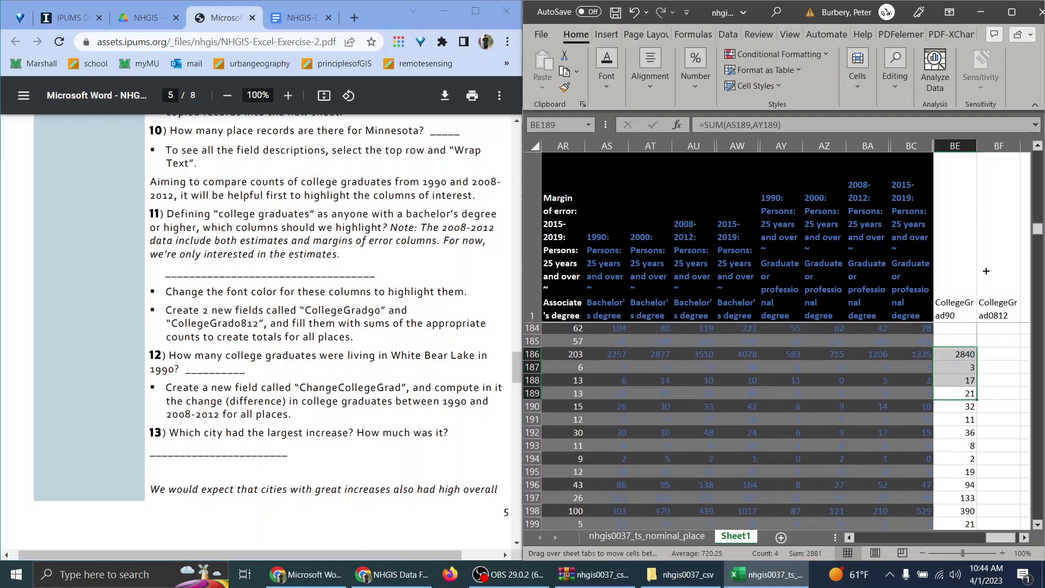
Fill the CollegeGrad0812 SUM formula in column BF up to row 2
{"action": "left_click_drag", "start_coordinate": [986, 270], "coordinate": [1005, 488]}
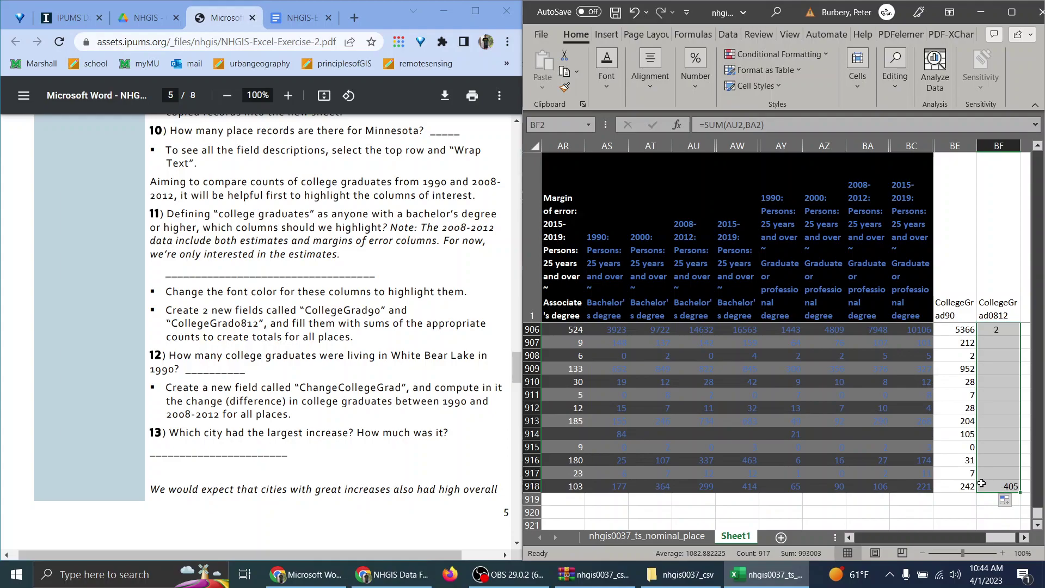
{"action": "left_click", "coordinate": [954, 459]}
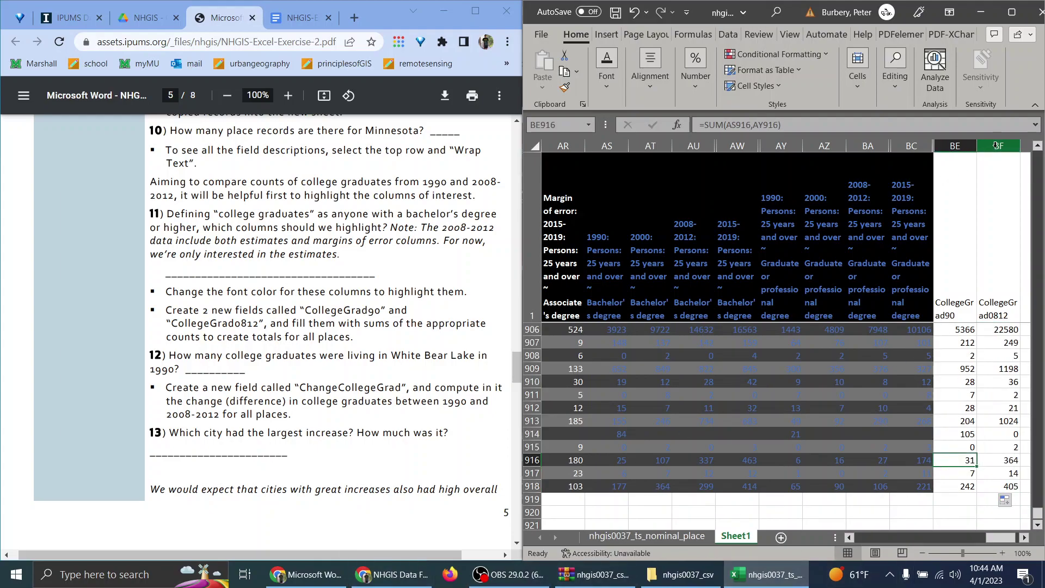
{"action": "left_click_drag", "start_coordinate": [999, 146], "coordinate": [911, 145]}
Select the whole data range from the last CollegeGrad0812 cell with Ctrl+Shift+Left and Up
{"action": "left_click", "coordinate": [1013, 485]}
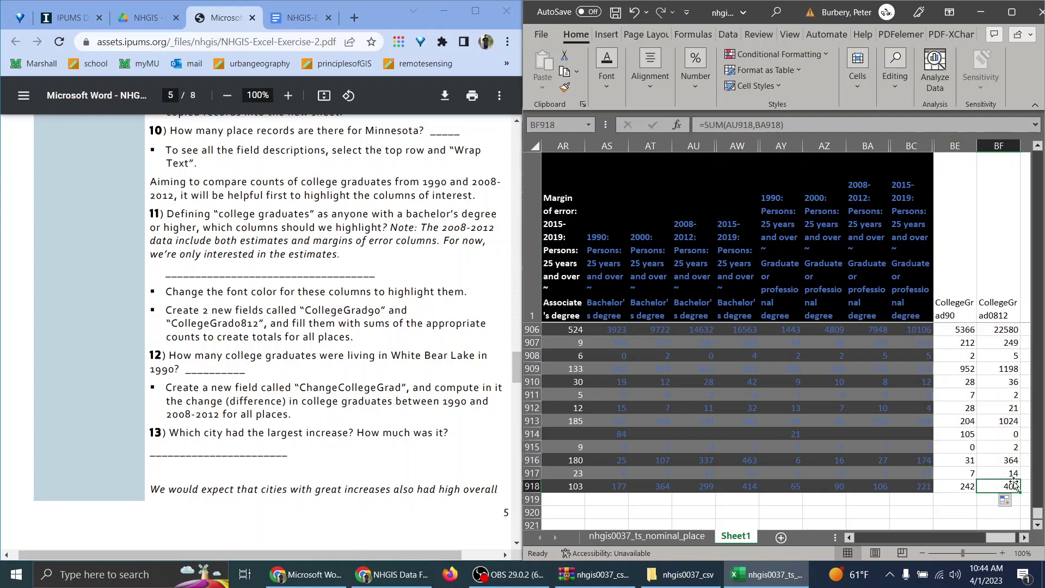
{"action": "key", "text": "ctrl+shift+Left"}
{"action": "key", "text": "ctrl+shift+Up"}
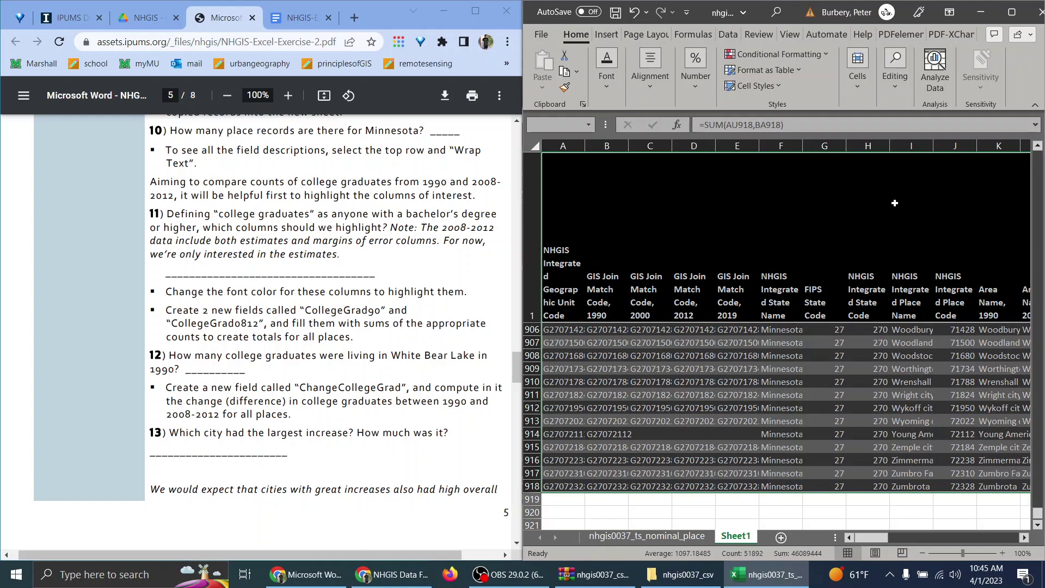
Format the selected data as a table with a Dark style
{"action": "left_click", "coordinate": [765, 70]}
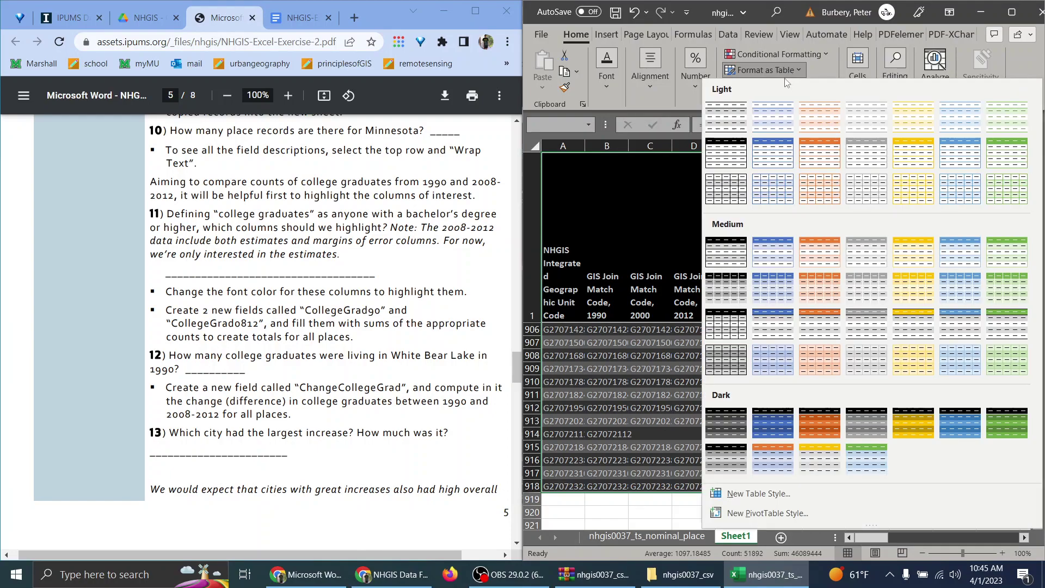
{"action": "left_click", "coordinate": [718, 415]}
{"action": "left_click", "coordinate": [514, 306]}
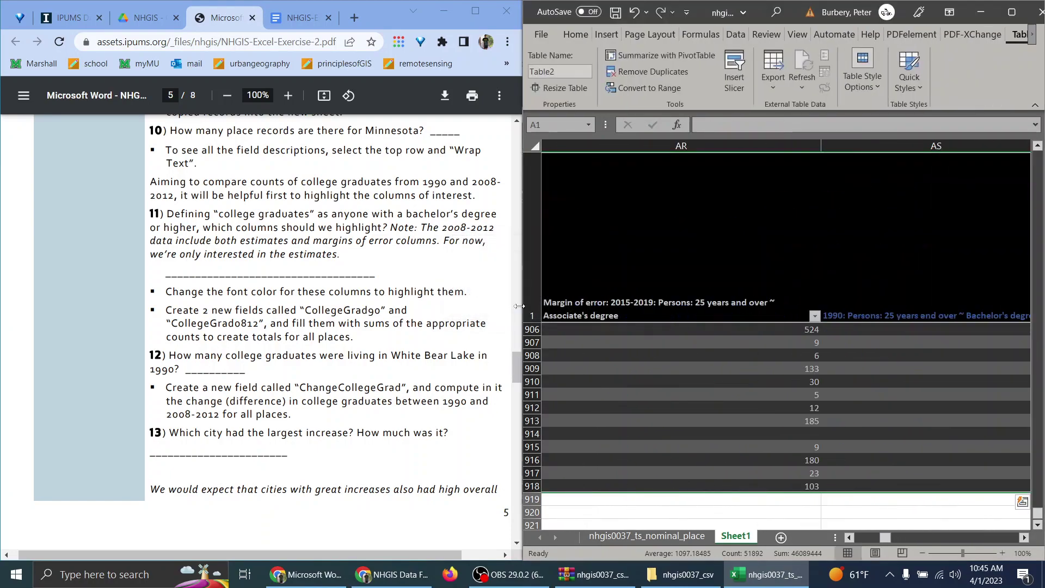
{"action": "left_click", "coordinate": [926, 395]}
{"action": "left_click_drag", "start_coordinate": [985, 540], "coordinate": [1035, 543]}
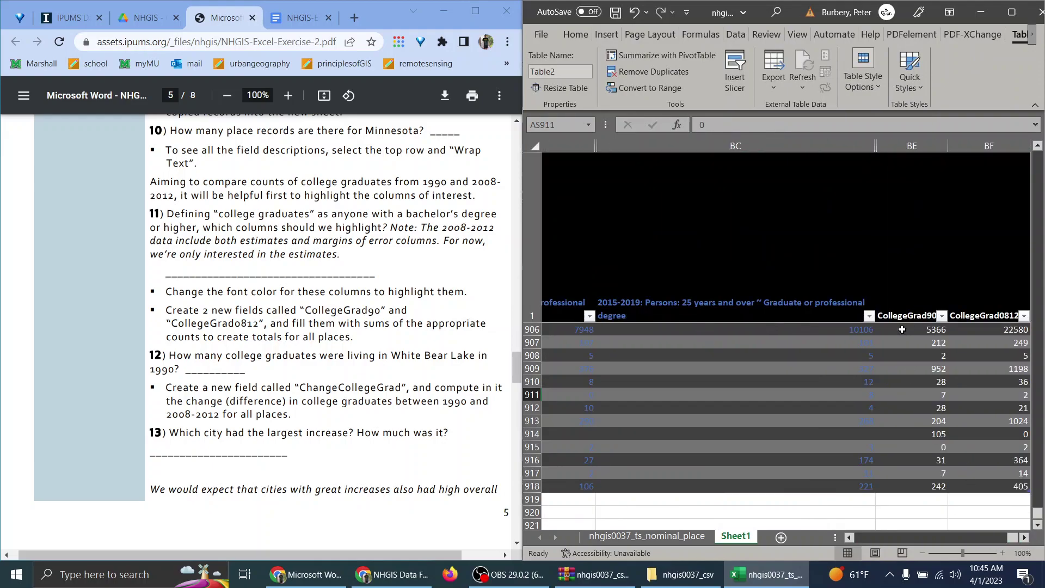
Reread question 12 about White Bear Lake in the PDF and bring the place name column into view
{"action": "left_click_drag", "start_coordinate": [318, 348], "coordinate": [418, 361]}
{"action": "left_click", "coordinate": [417, 361]}
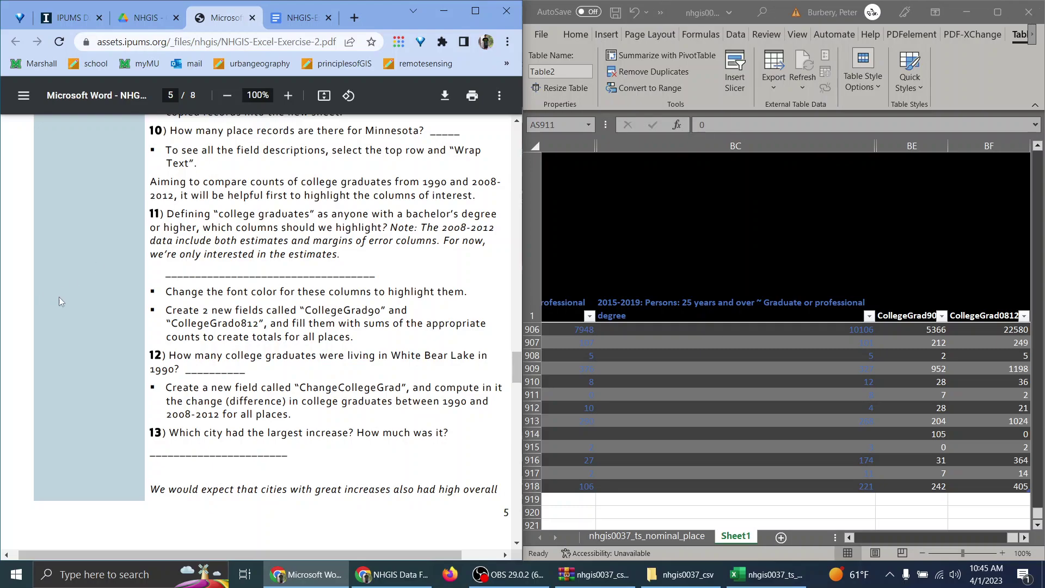
{"action": "left_click_drag", "start_coordinate": [238, 370], "coordinate": [353, 355]}
{"action": "left_click", "coordinate": [262, 324]}
{"action": "left_click", "coordinate": [850, 538]}
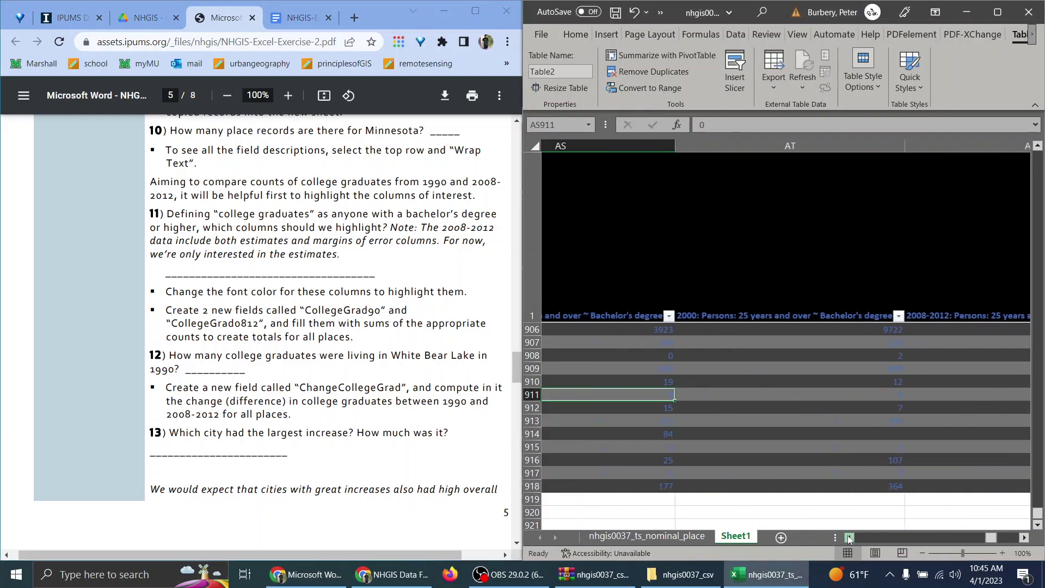
{"action": "left_click", "coordinate": [849, 537]}
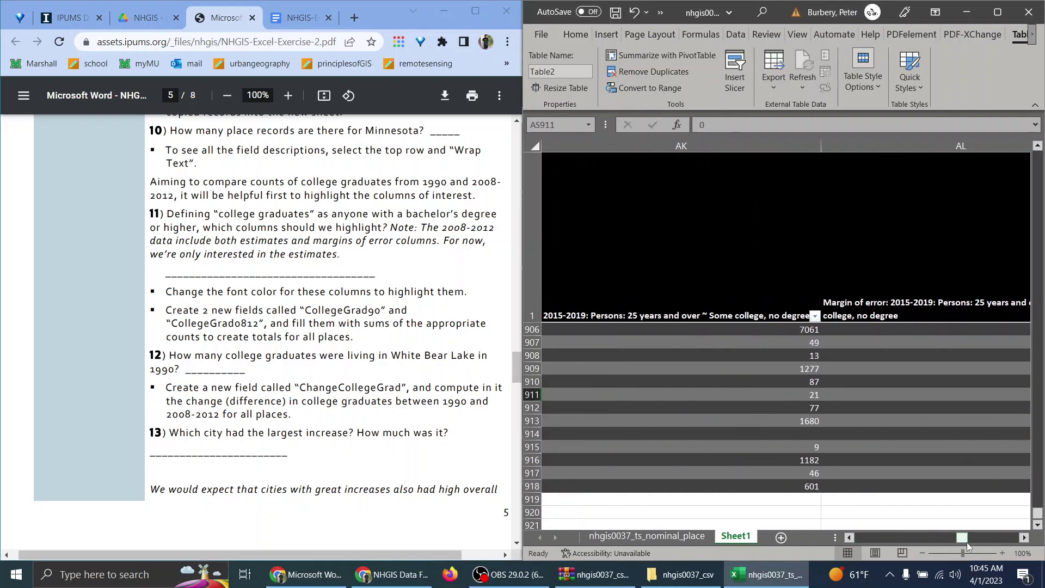
{"action": "left_click_drag", "start_coordinate": [967, 542], "coordinate": [855, 541]}
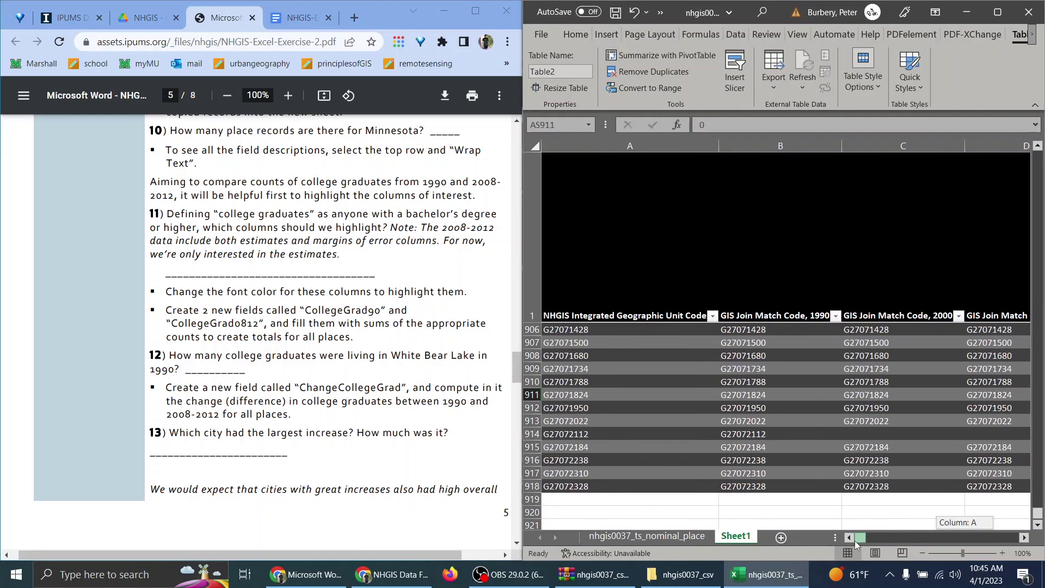
{"action": "left_click", "coordinate": [1023, 538]}
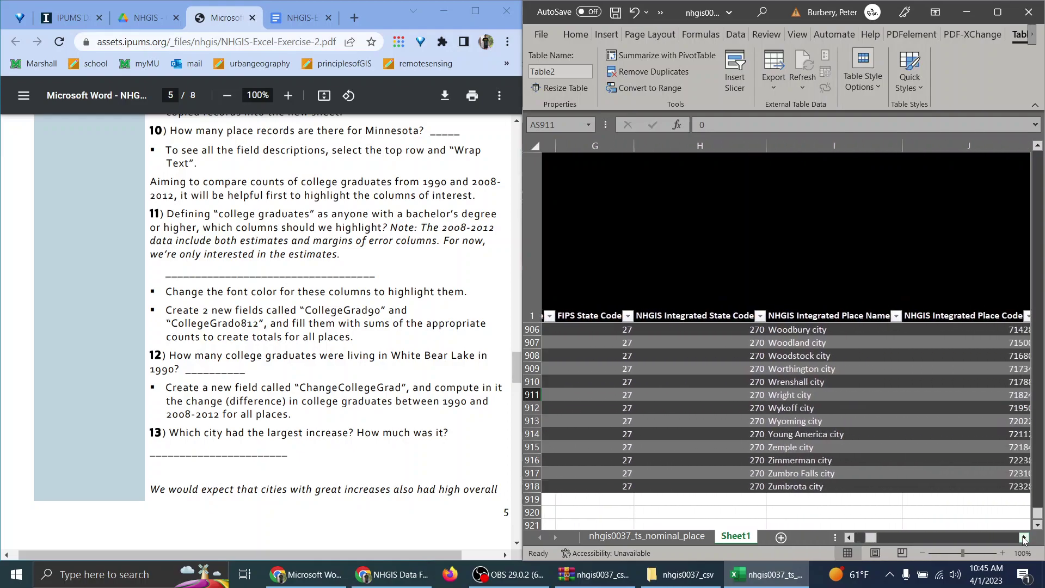
Filter the Place Name column to White Bear Lake
{"action": "left_click", "coordinate": [805, 317]}
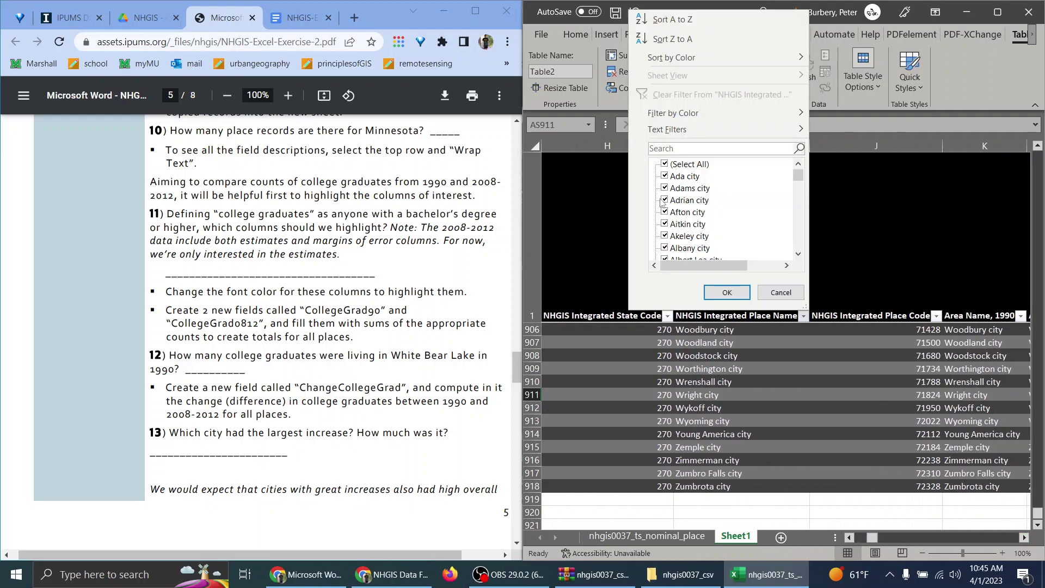
{"action": "left_click", "coordinate": [680, 150]}
{"action": "type", "text": "White Bear Lake"}
{"action": "key", "text": "Return"}
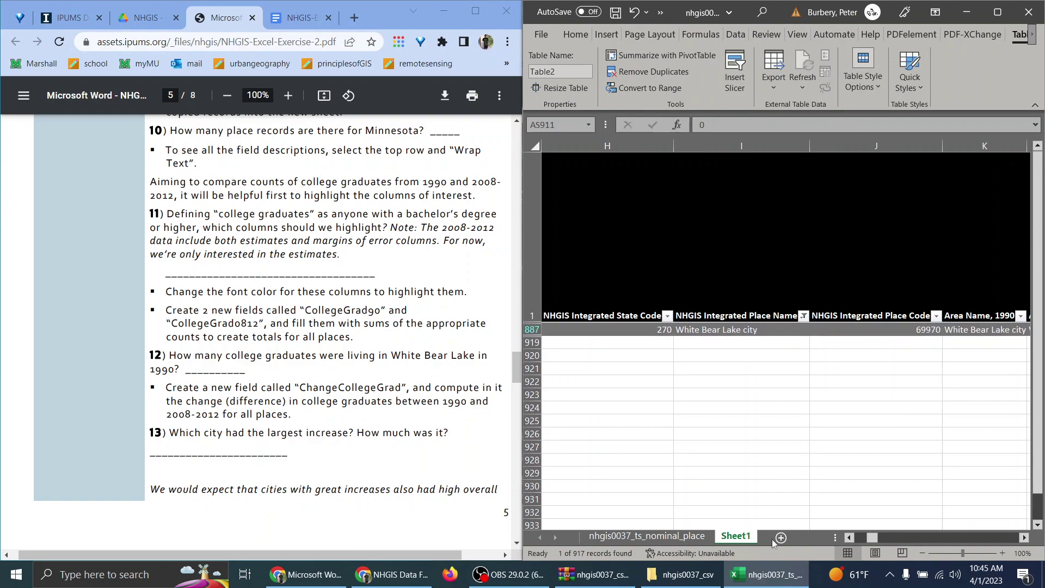
Read White Bear Lake's 1990 college graduate total, 4445, in BE887
{"action": "left_click", "coordinate": [748, 327]}
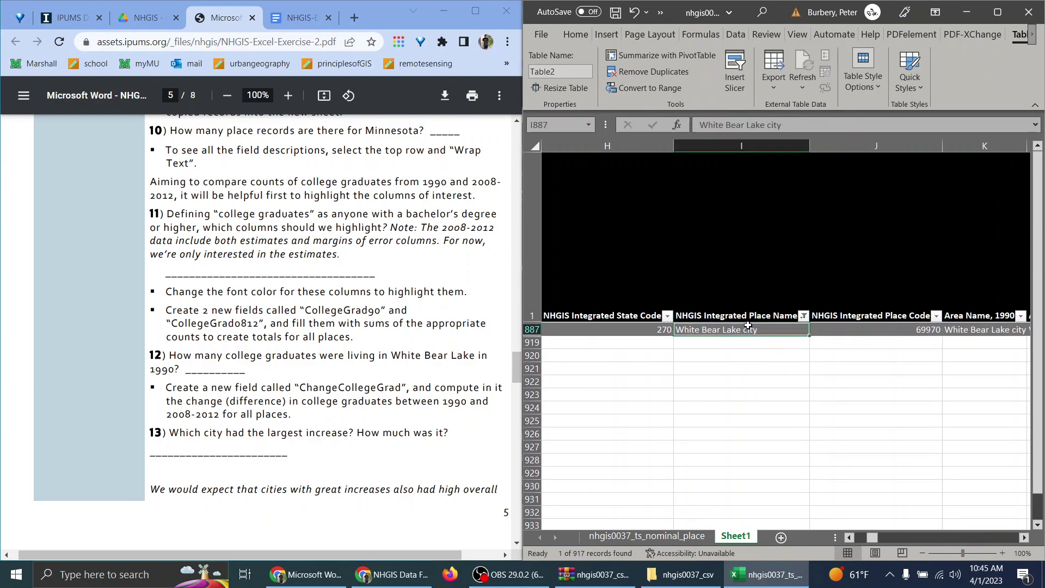
{"action": "key", "text": "ctrl+shift+Right"}
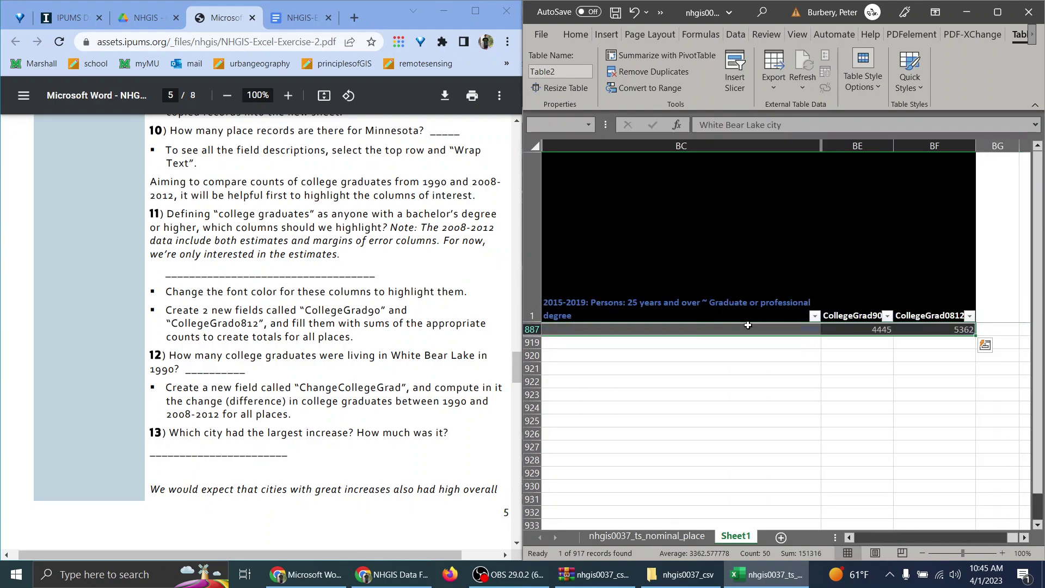
{"action": "left_click", "coordinate": [877, 330]}
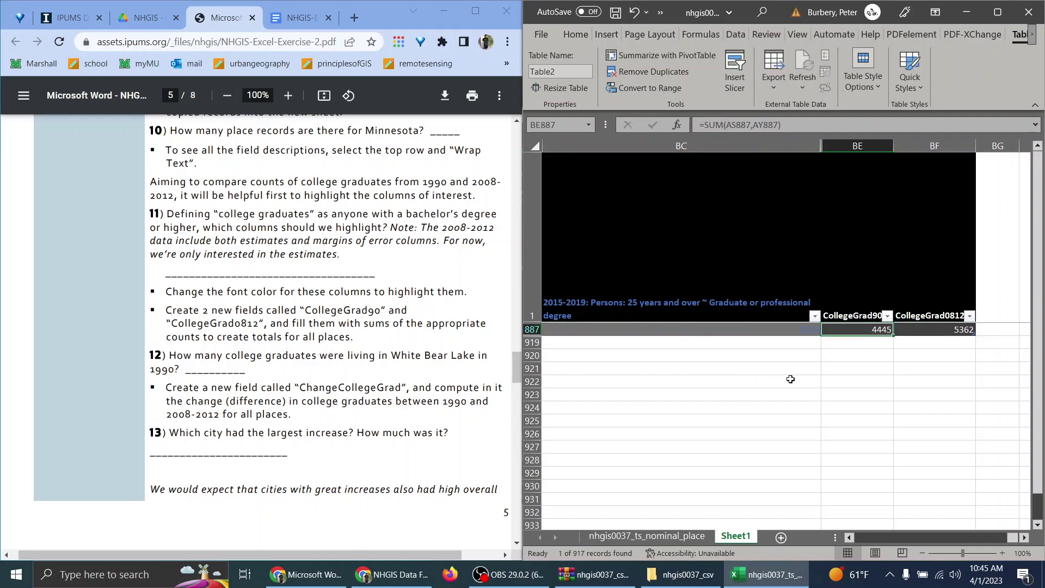
{"action": "left_click_drag", "start_coordinate": [225, 355], "coordinate": [327, 355]}
{"action": "left_click", "coordinate": [327, 355]}
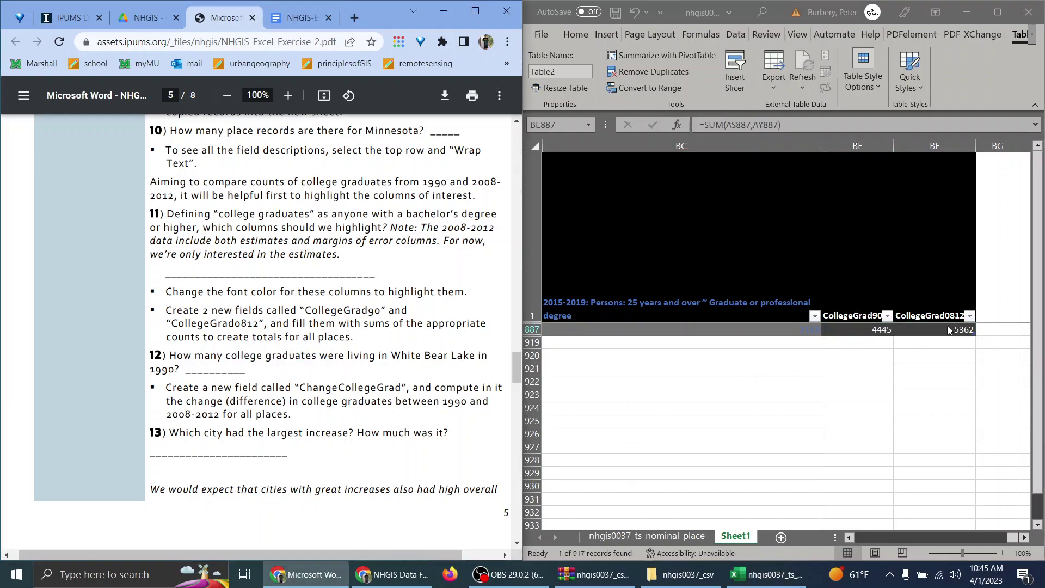
{"action": "left_click", "coordinate": [874, 329]}
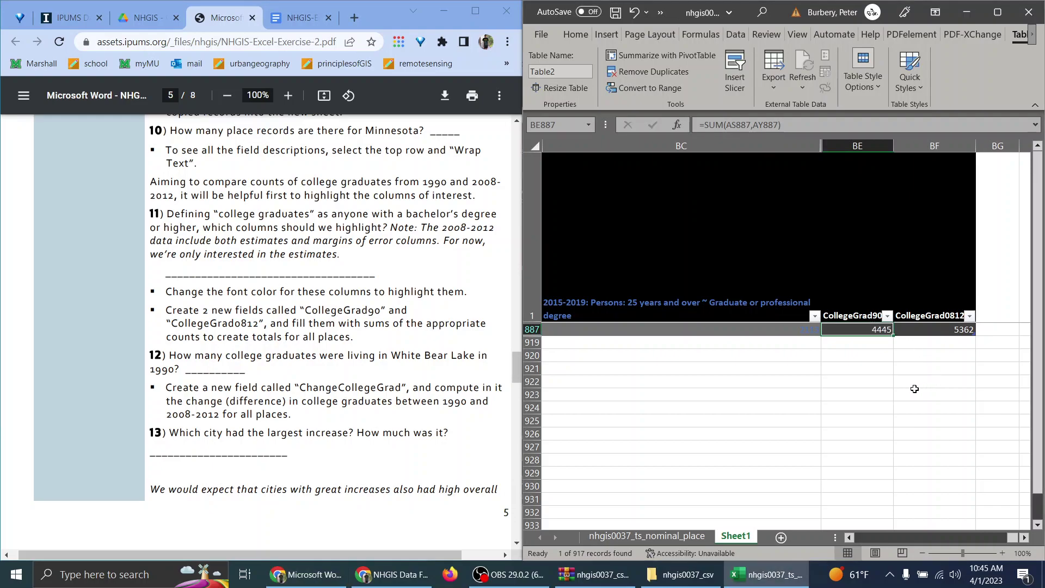
{"action": "left_click", "coordinate": [298, 24]}
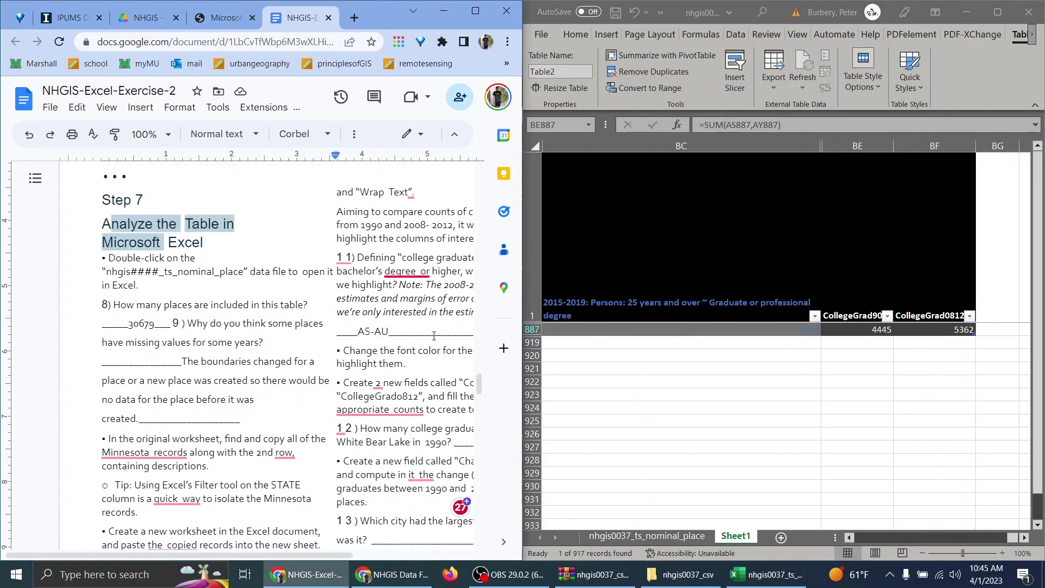
Type 4445 into question 12's blank, then go back to the exercise PDF
{"action": "scroll", "coordinate": [452, 314], "scroll_direction": "down", "scroll_amount": 3}
{"action": "type", "text": "4445"}
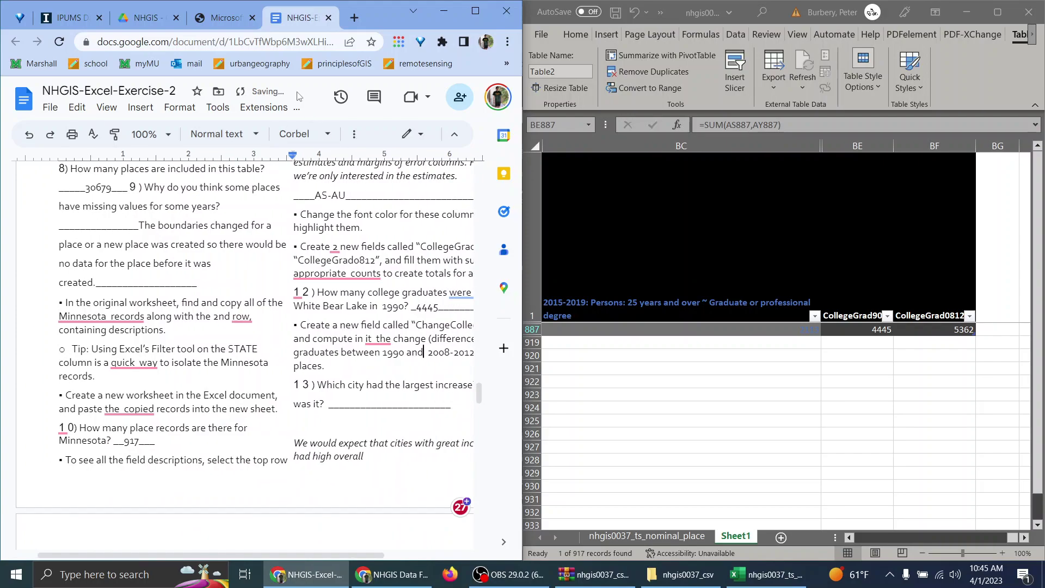
{"action": "key", "text": "ctrl+shift+Tab"}
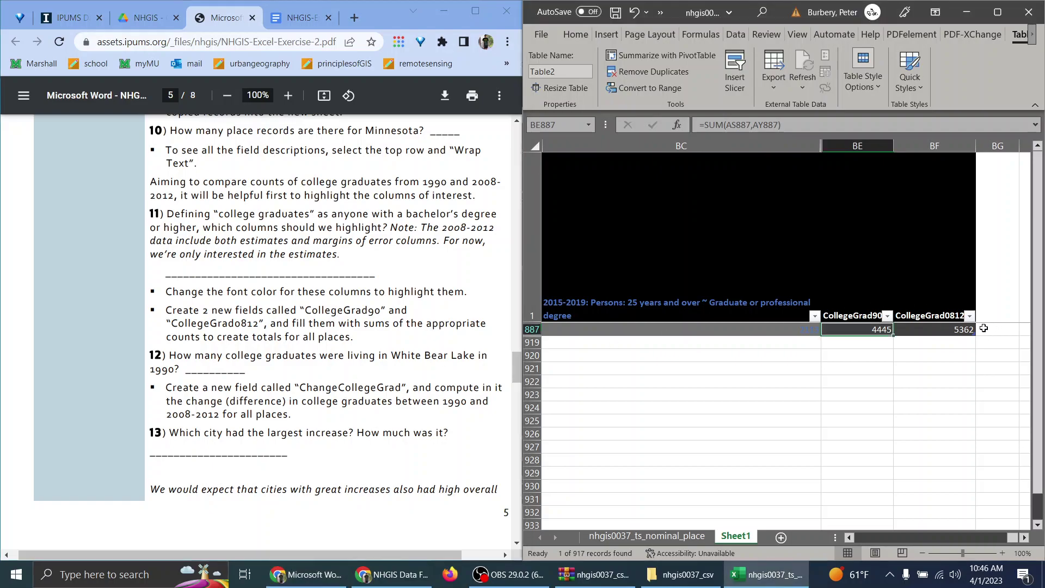
Add a ChangeCollegeGrad header in BG1 with the formula CollegeGrad0812 minus CollegeGrad90, giving 917
{"action": "left_click", "coordinate": [988, 302]}
{"action": "type", "text": "Chang"}
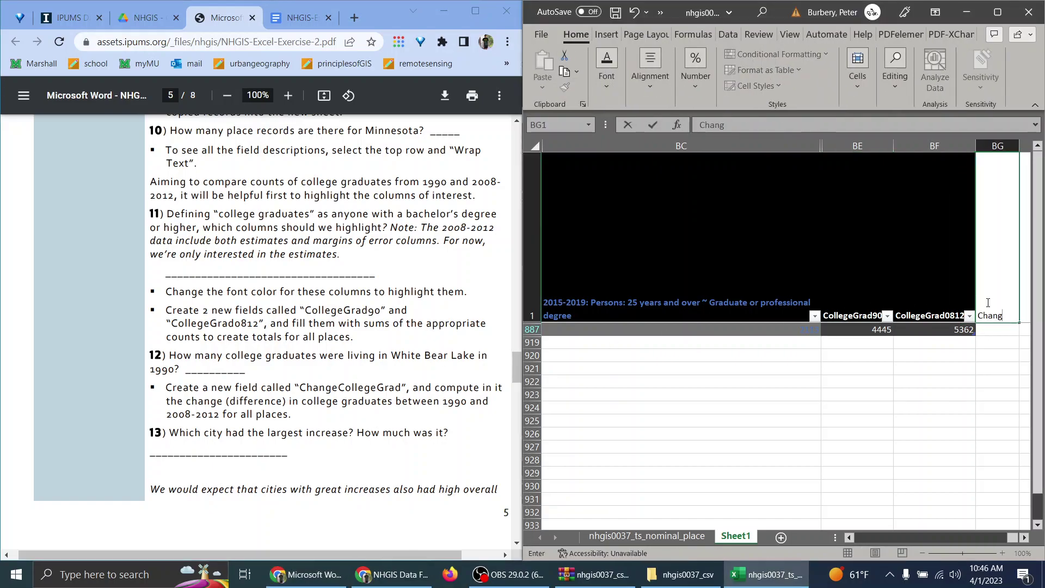
{"action": "type", "text": "eCollegeGrad"}
{"action": "key", "text": "Return"}
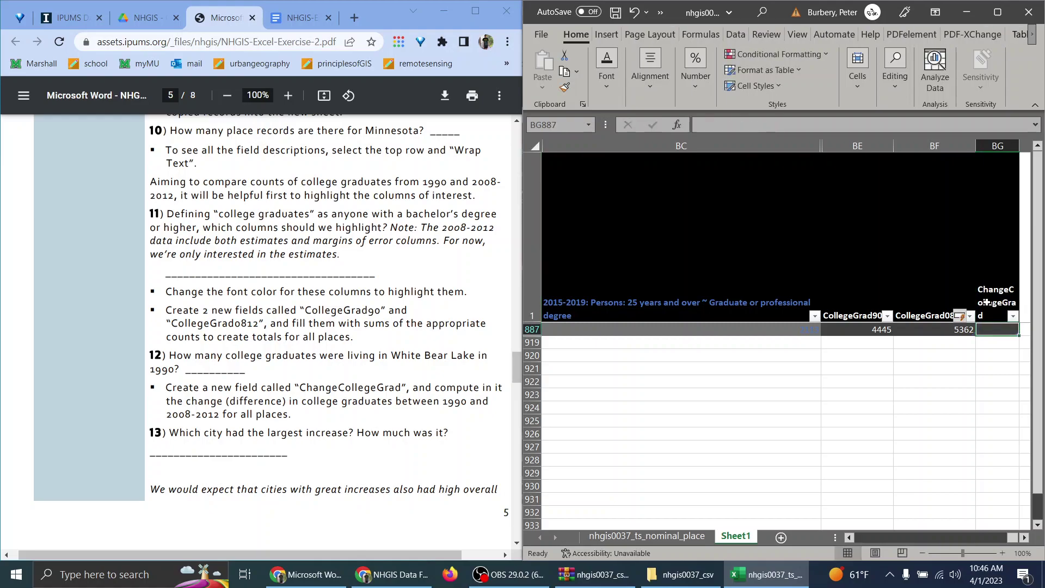
{"action": "type", "text": "="}
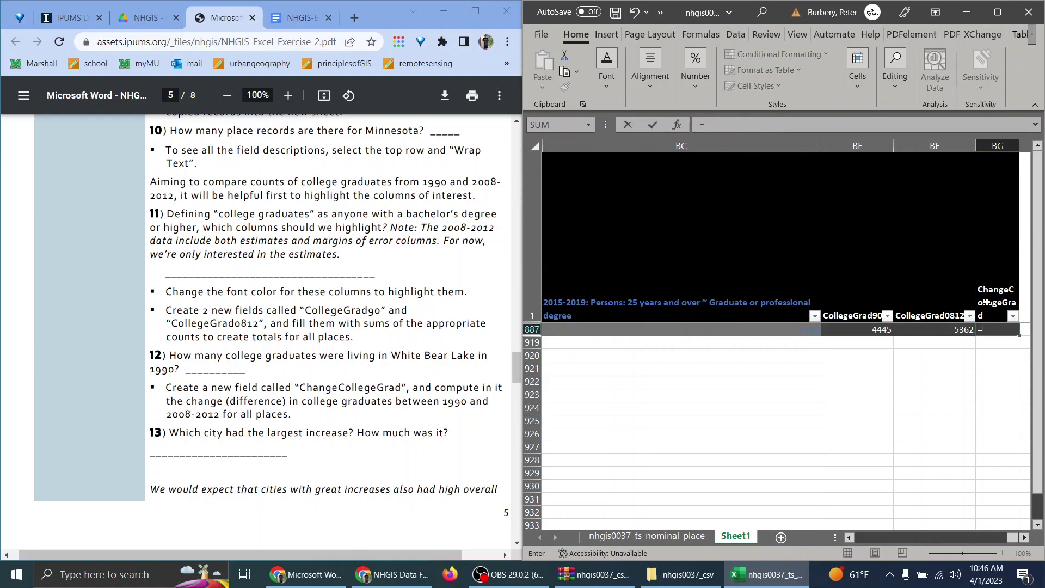
{"action": "left_click", "coordinate": [909, 326]}
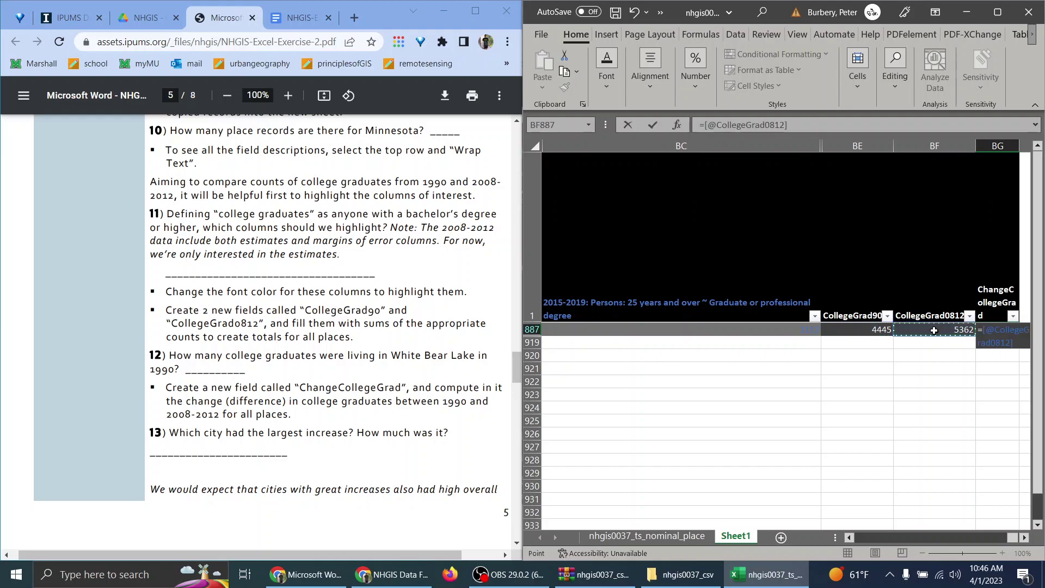
{"action": "type", "text": "-"}
{"action": "left_click", "coordinate": [874, 329]}
{"action": "key", "text": "Return"}
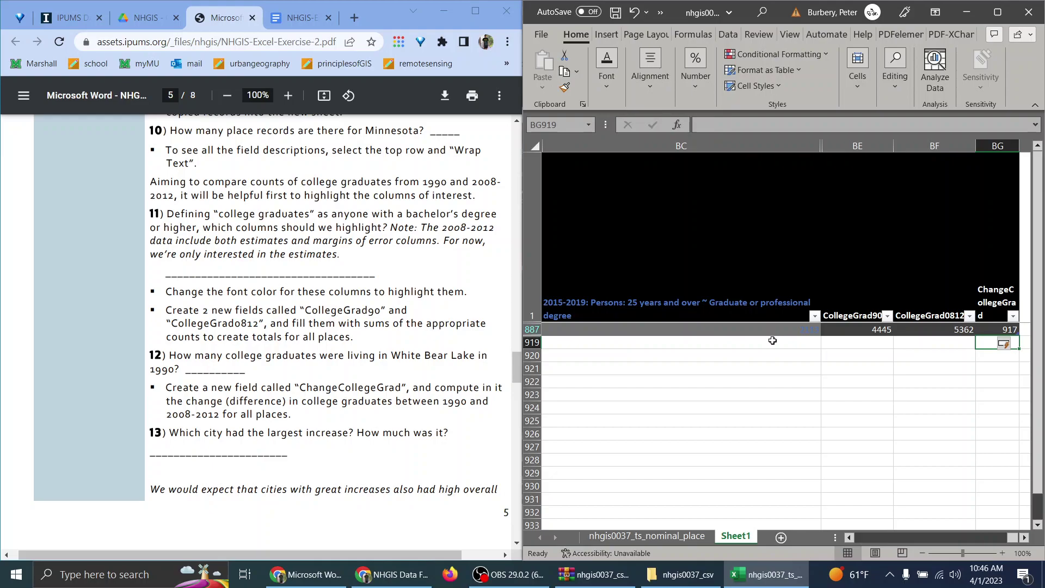
{"action": "left_click", "coordinate": [705, 303]}
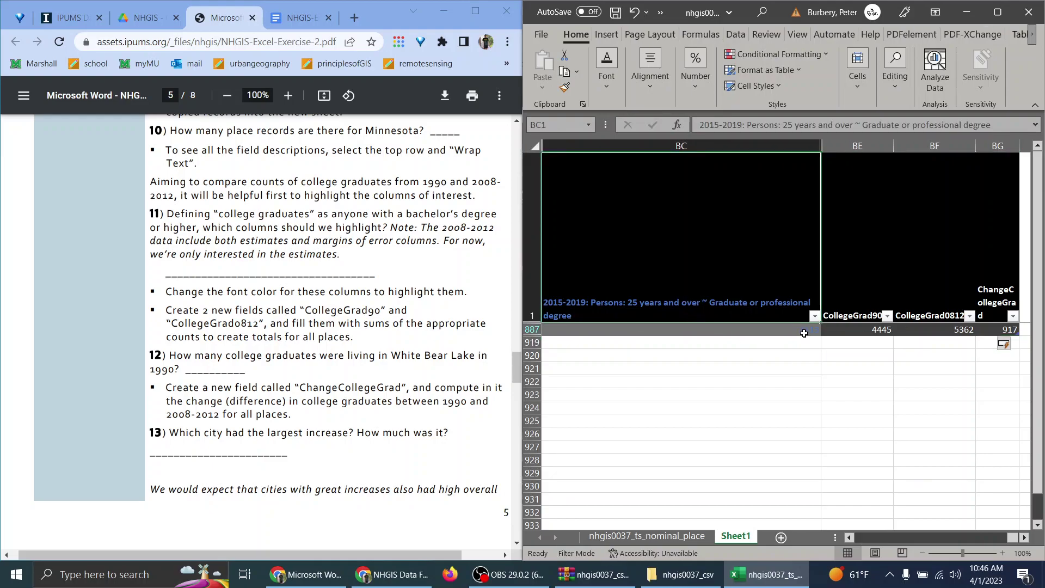
Clear the Place Name filter so all places show again
{"action": "key", "text": "ctrl+shift+Left"}
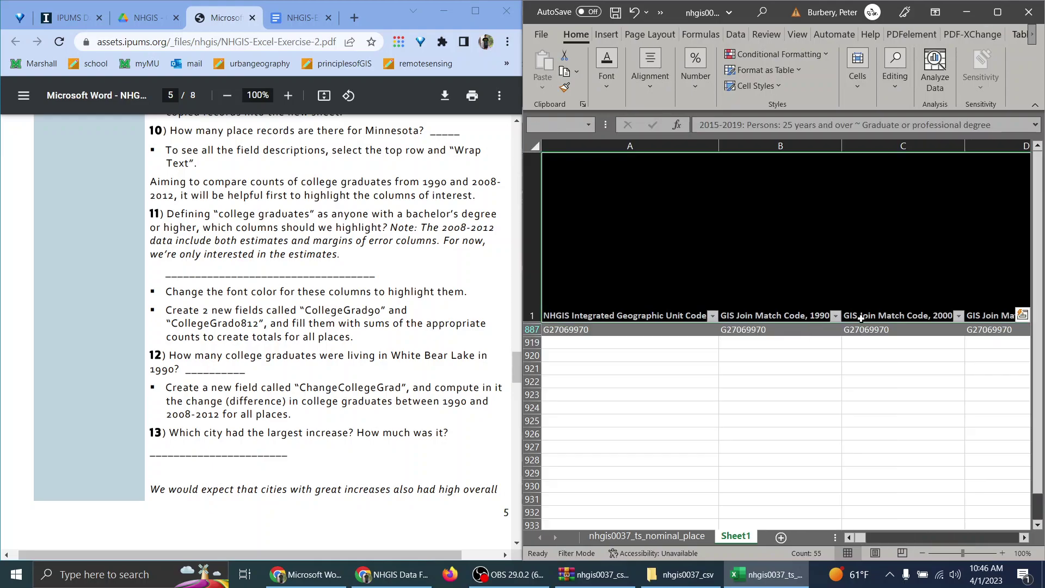
{"action": "left_click_drag", "start_coordinate": [1024, 538], "coordinate": [1025, 537]}
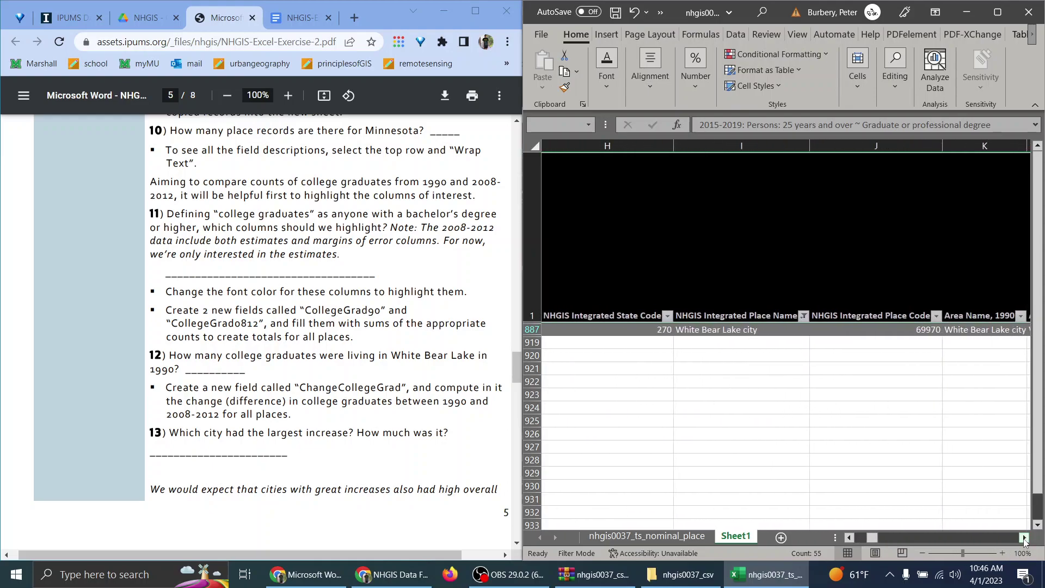
{"action": "left_click", "coordinate": [804, 316]}
{"action": "left_click", "coordinate": [665, 165]}
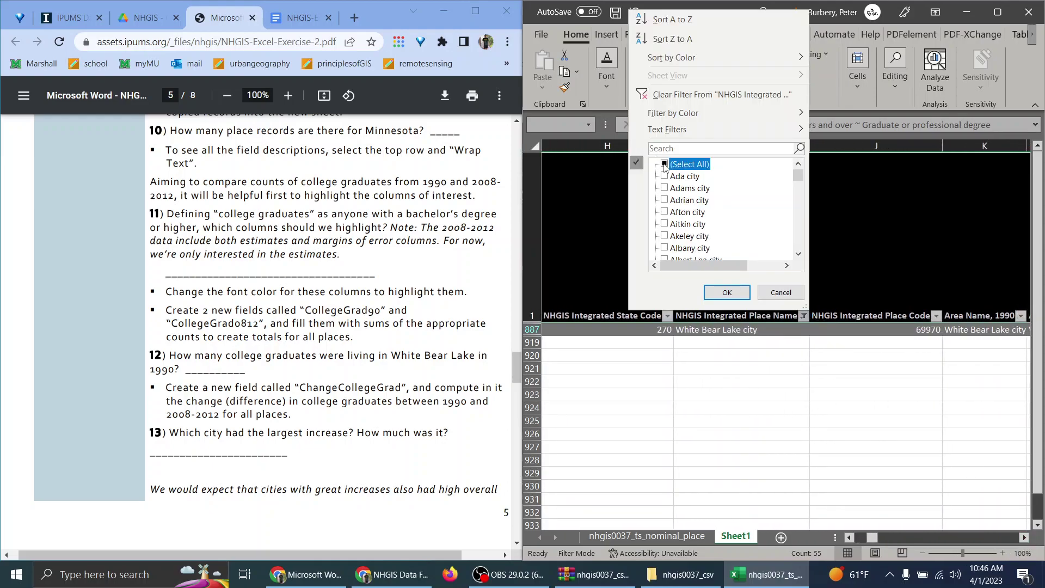
{"action": "left_click", "coordinate": [727, 293]}
{"action": "left_click", "coordinate": [901, 434]}
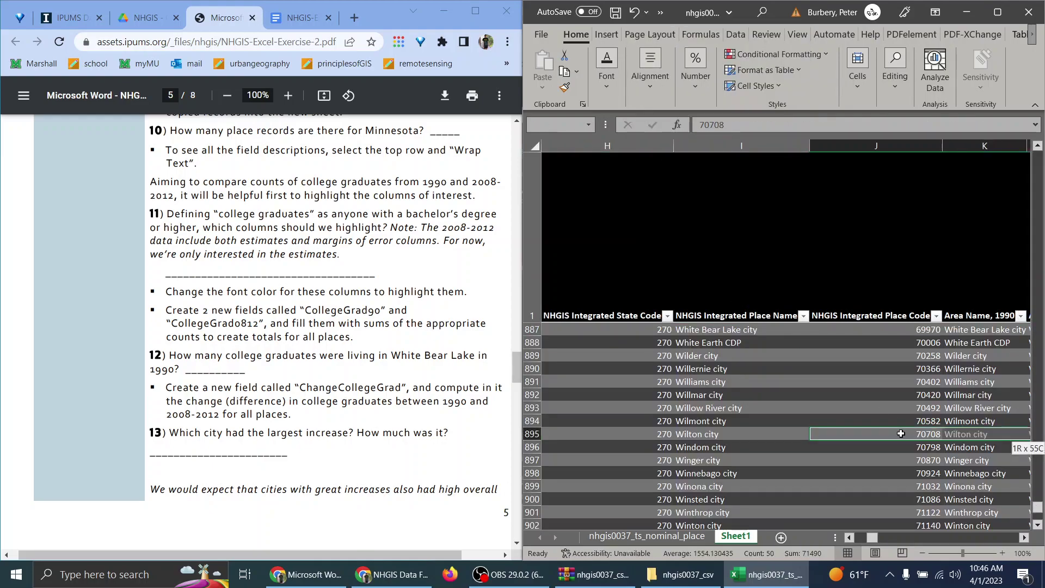
{"action": "key", "text": "ctrl+shift+Right"}
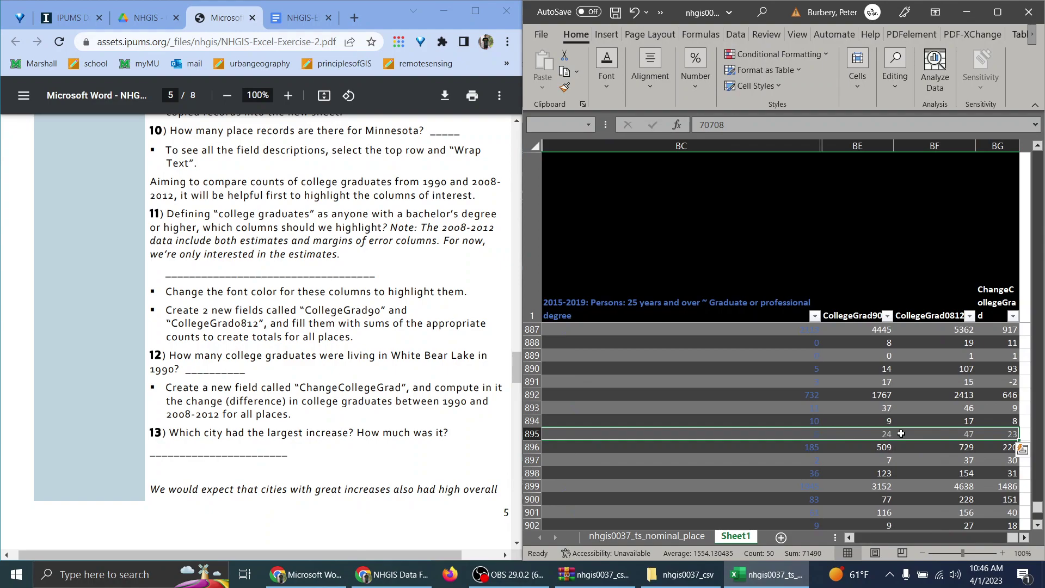
{"action": "left_click", "coordinate": [949, 380]}
Sort ChangeCollegeGrad from largest to smallest, putting 40568 at the top
{"action": "scroll", "coordinate": [988, 405], "scroll_direction": "up", "scroll_amount": 9}
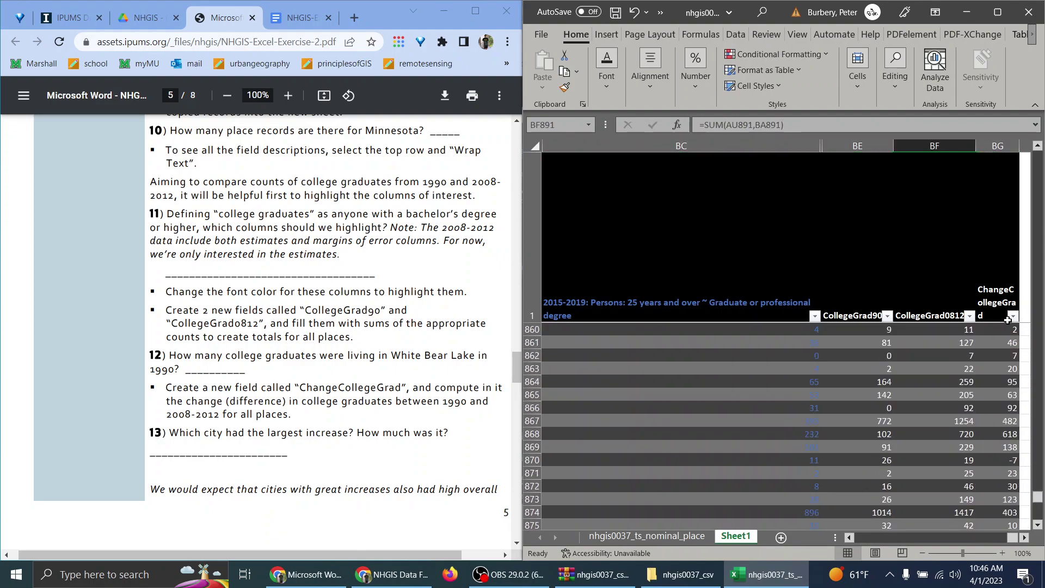
{"action": "left_click", "coordinate": [1012, 317]}
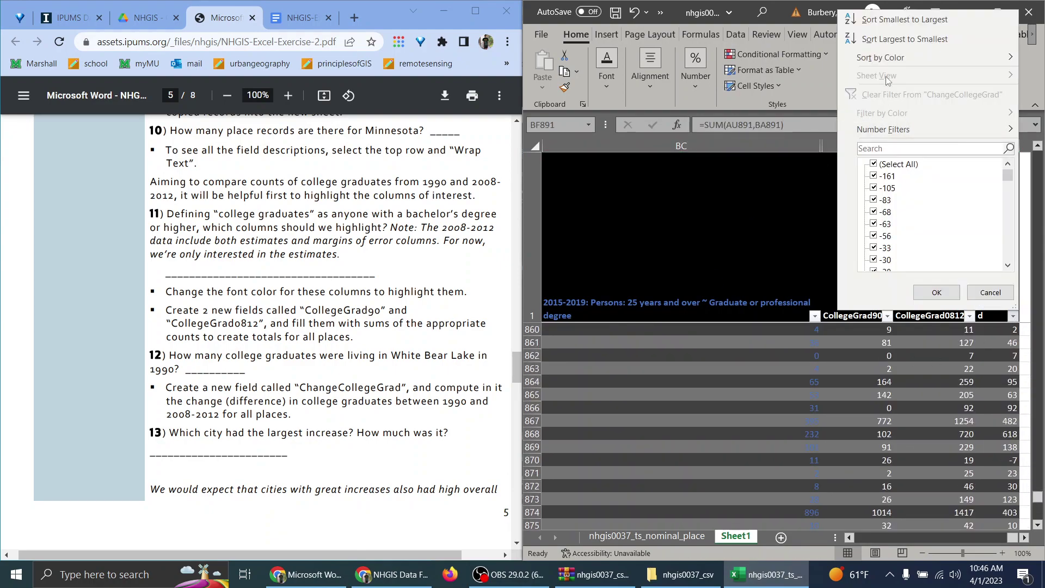
{"action": "left_click", "coordinate": [904, 39]}
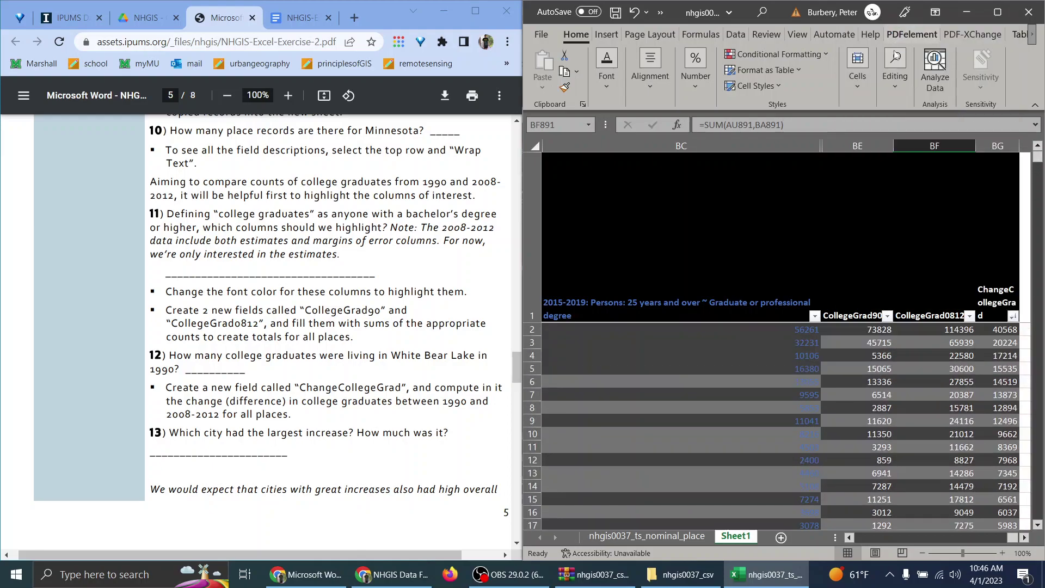
{"action": "left_click", "coordinate": [969, 342]}
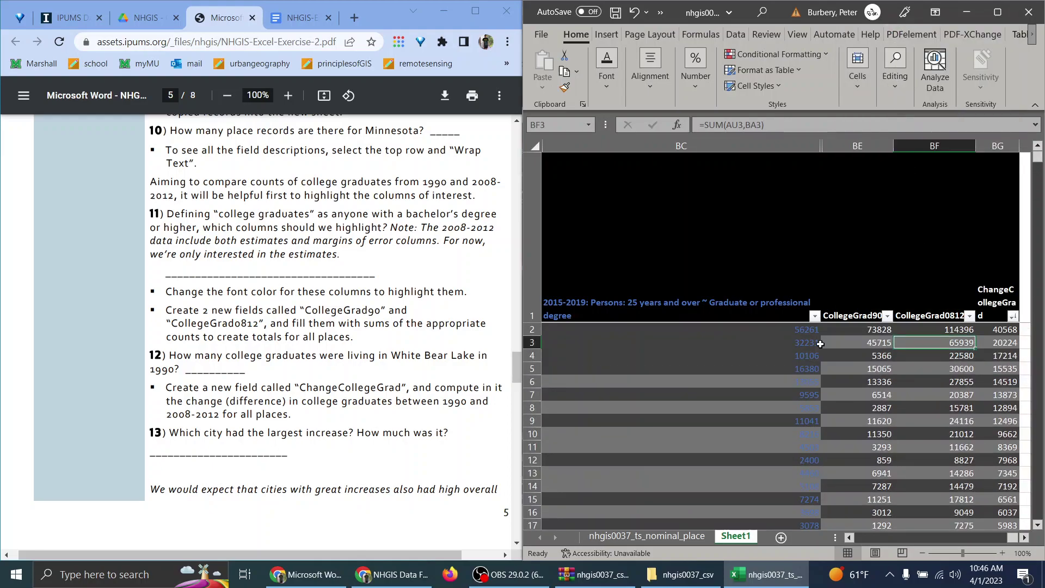
{"action": "left_click", "coordinate": [848, 538]}
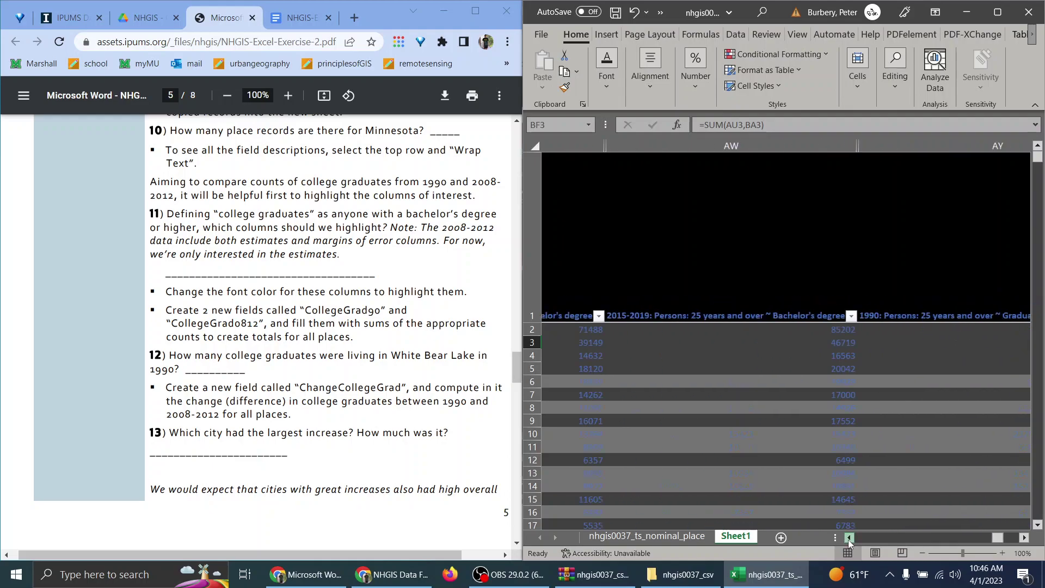
{"action": "left_click", "coordinate": [848, 538]}
{"action": "left_click", "coordinate": [849, 537]}
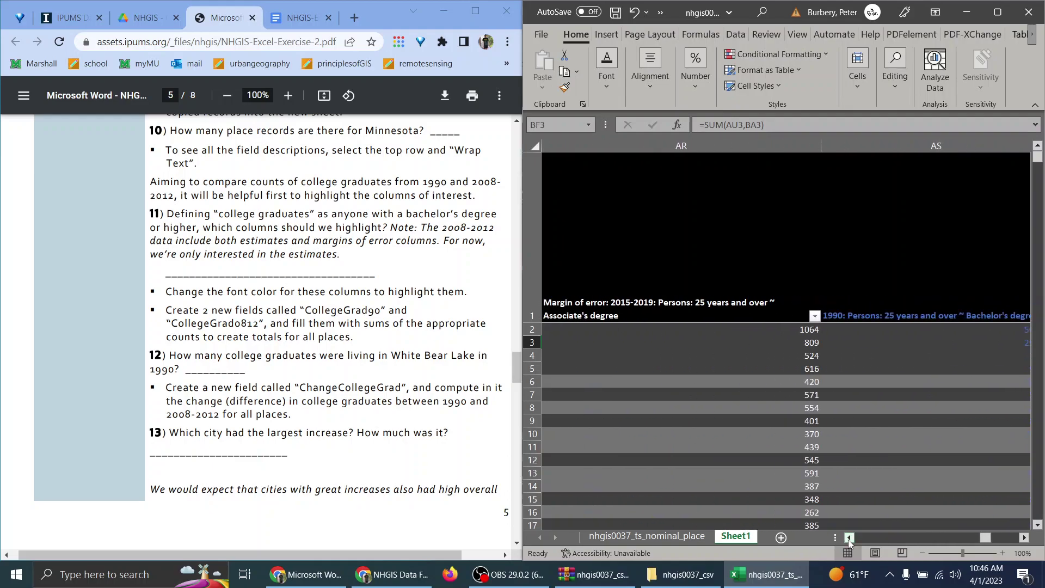
Hide columns N through BC
{"action": "left_click", "coordinate": [848, 538]}
{"action": "left_click", "coordinate": [848, 538]}
{"action": "left_click", "coordinate": [848, 538]}
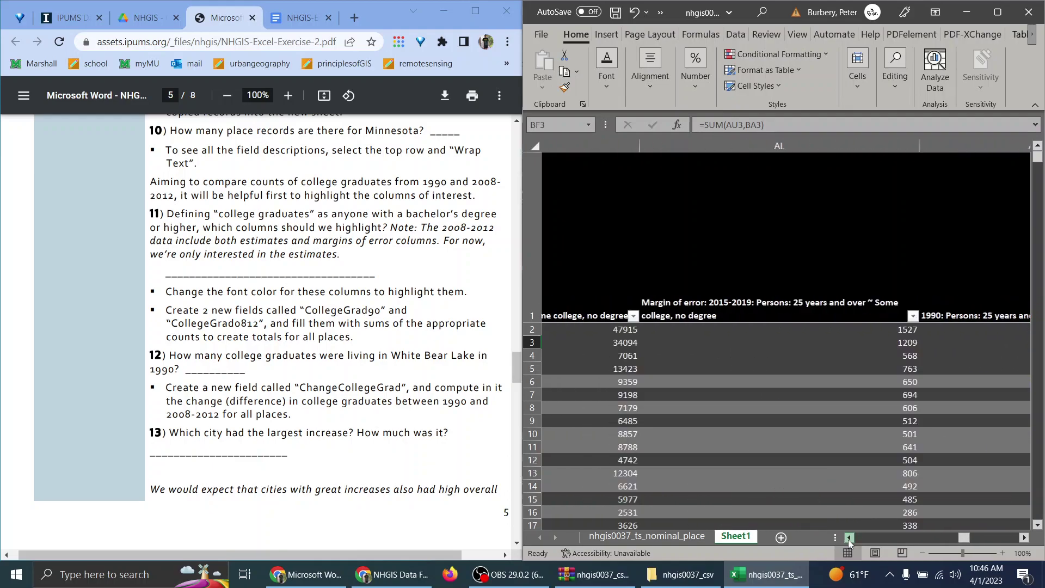
{"action": "left_click", "coordinate": [849, 538]}
{"action": "left_click", "coordinate": [848, 538]}
{"action": "left_click", "coordinate": [848, 538]}
{"action": "left_click", "coordinate": [848, 538]}
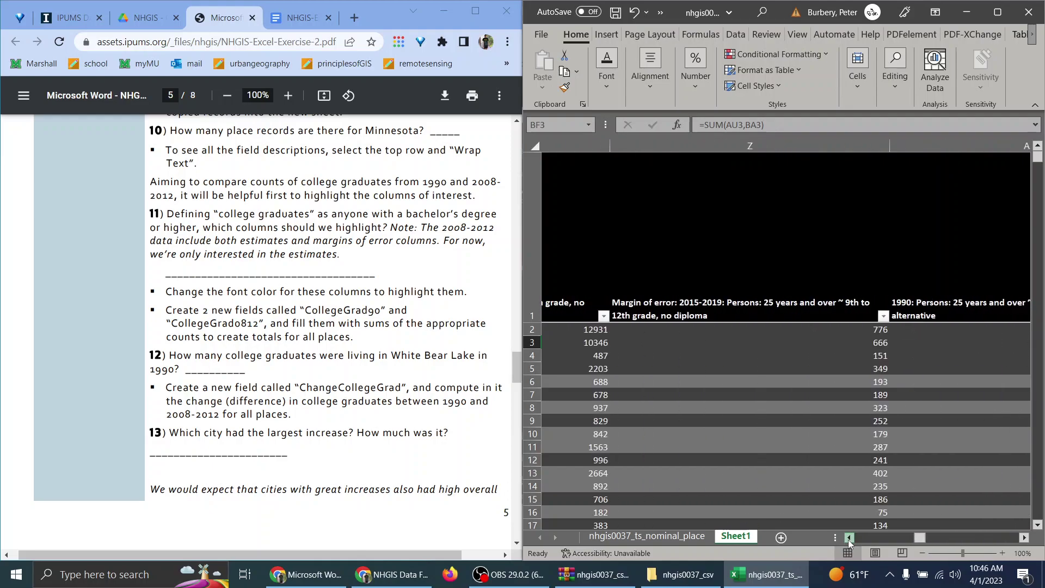
{"action": "left_click", "coordinate": [849, 538]}
{"action": "left_click", "coordinate": [849, 538]}
{"action": "left_click", "coordinate": [849, 538]}
{"action": "left_click", "coordinate": [849, 538]}
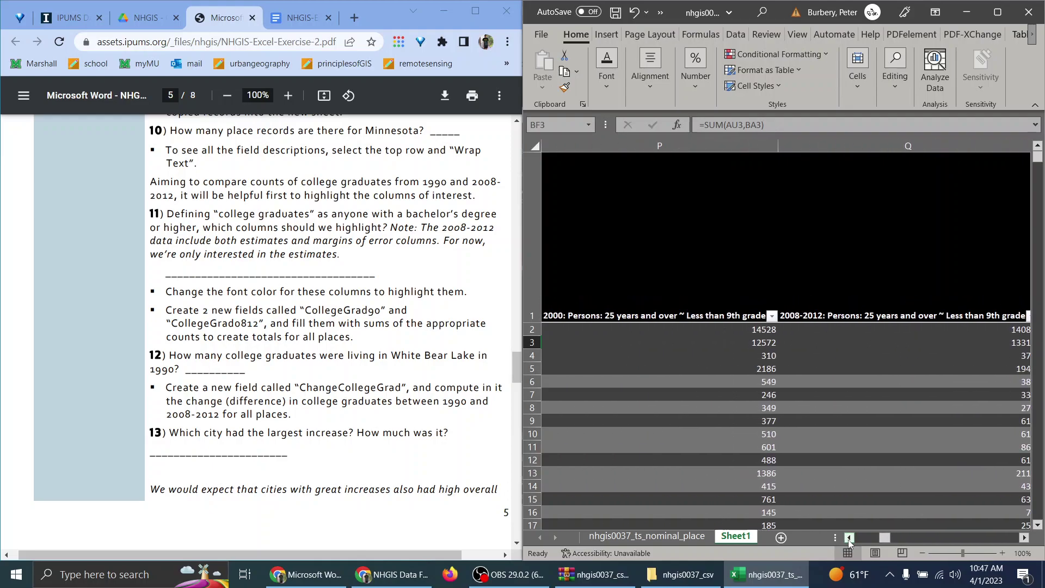
{"action": "left_click", "coordinate": [849, 538]}
{"action": "left_click", "coordinate": [849, 538]}
{"action": "left_click", "coordinate": [849, 538]}
{"action": "left_click", "coordinate": [849, 538]}
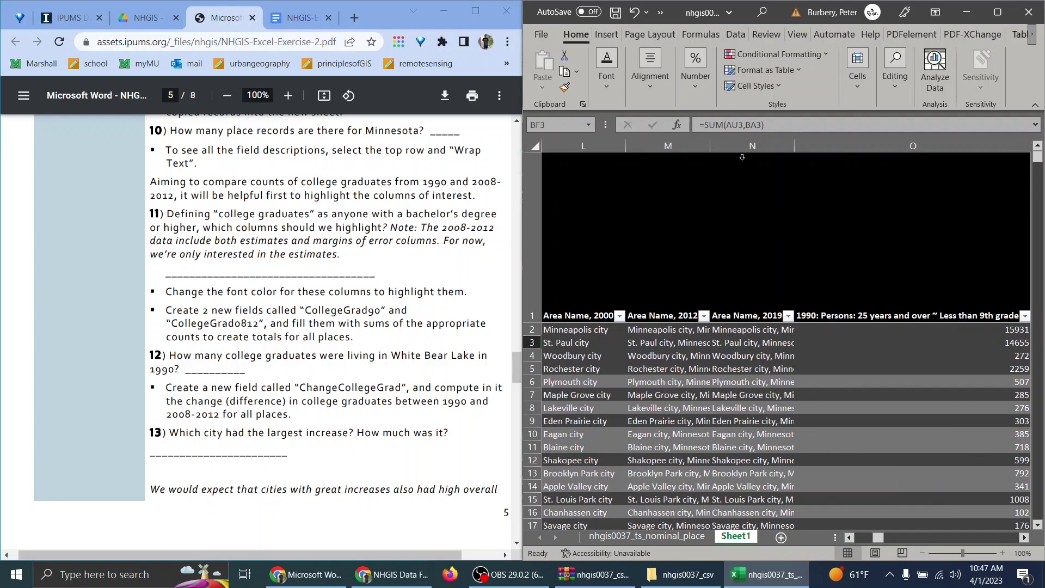
{"action": "left_click_drag", "start_coordinate": [743, 157], "coordinate": [795, 261]}
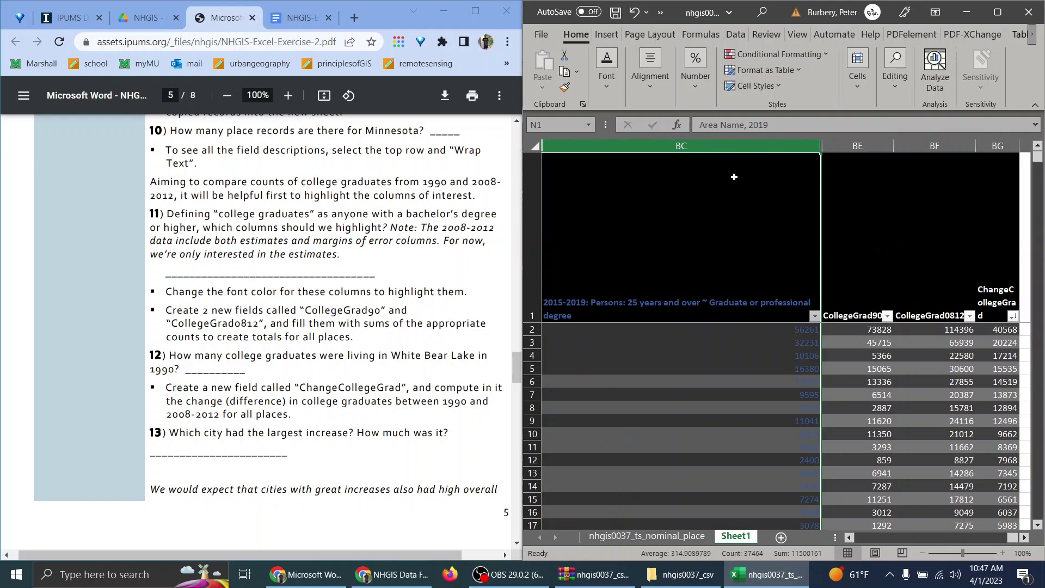
{"action": "right_click", "coordinate": [695, 148]}
{"action": "left_click", "coordinate": [729, 387]}
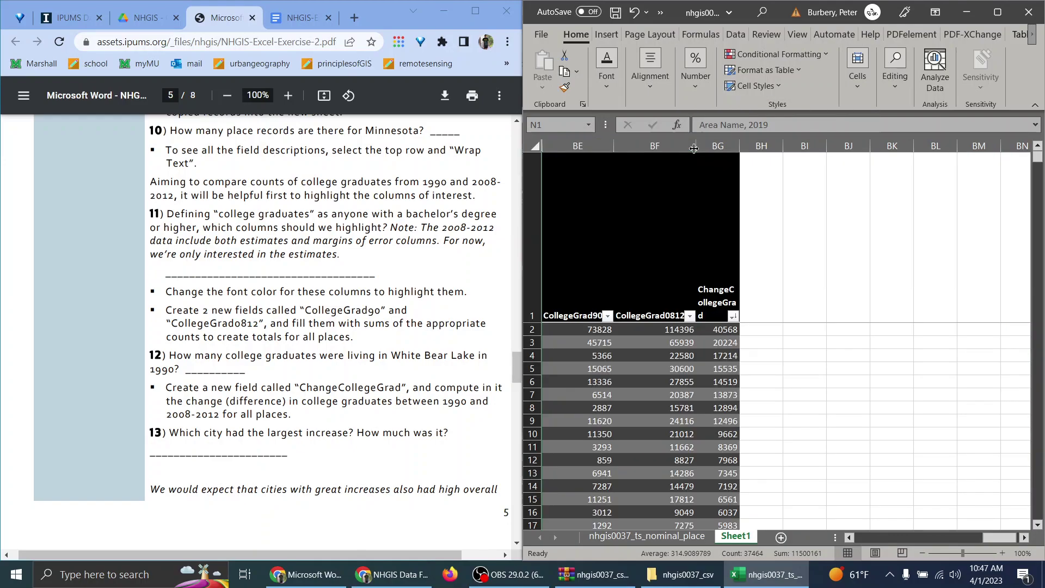
Hide columns J through M and check the ChangeCollegeGrad formula in BG2
{"action": "left_click_drag", "start_coordinate": [999, 537], "coordinate": [968, 541]}
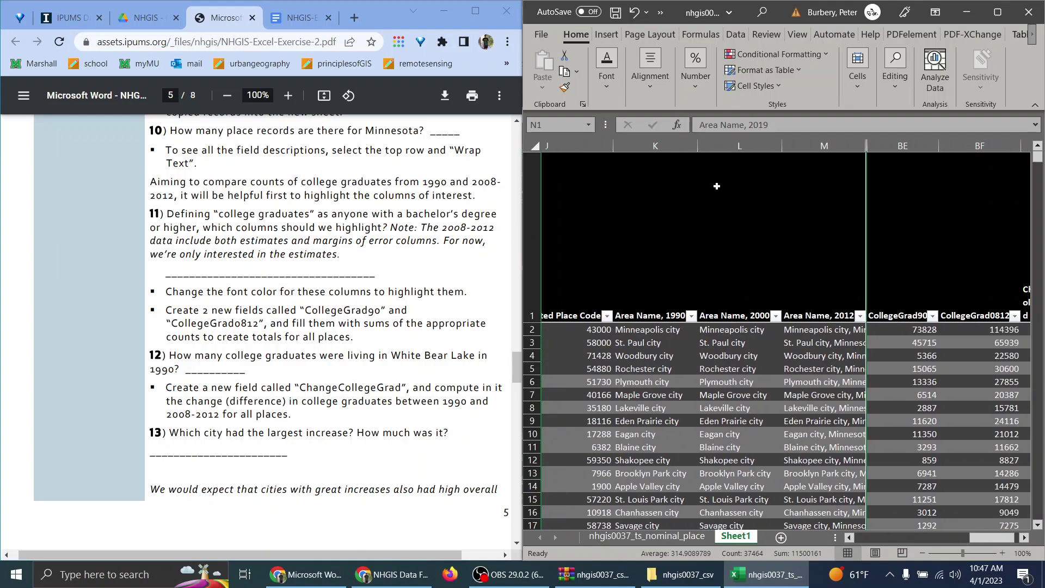
{"action": "left_click", "coordinate": [662, 152]}
{"action": "left_click_drag", "start_coordinate": [824, 147], "coordinate": [586, 148]}
{"action": "left_click_drag", "start_coordinate": [982, 538], "coordinate": [937, 532]}
{"action": "right_click", "coordinate": [989, 148]}
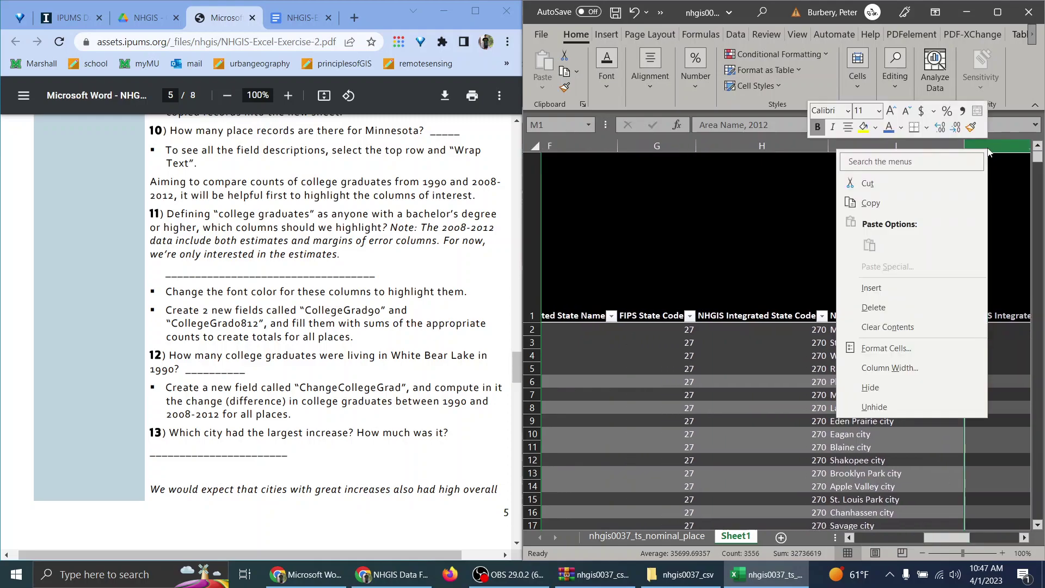
{"action": "left_click", "coordinate": [893, 385]}
{"action": "left_click_drag", "start_coordinate": [987, 544], "coordinate": [1003, 542]}
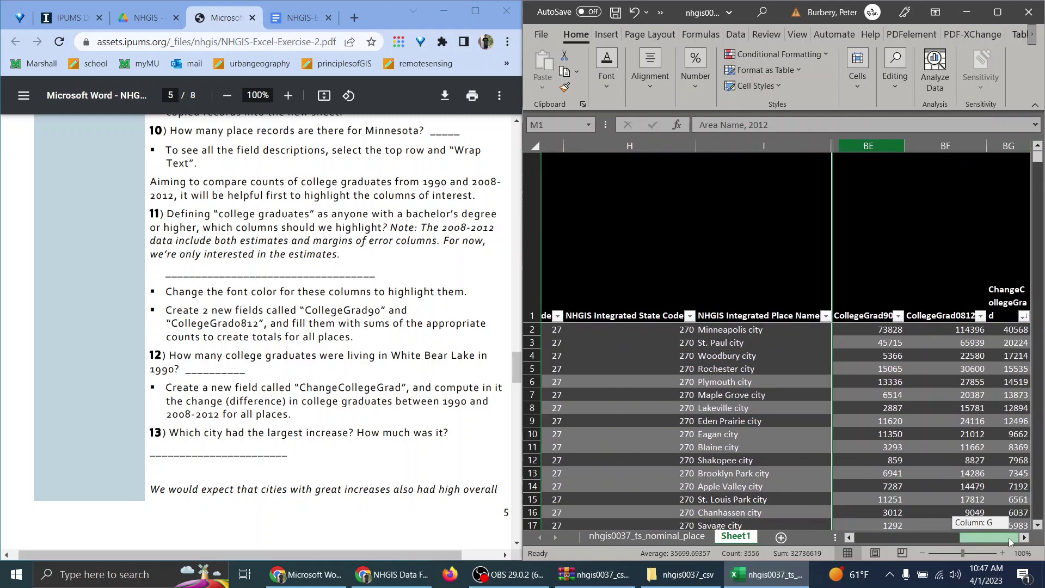
{"action": "left_click", "coordinate": [1018, 331]}
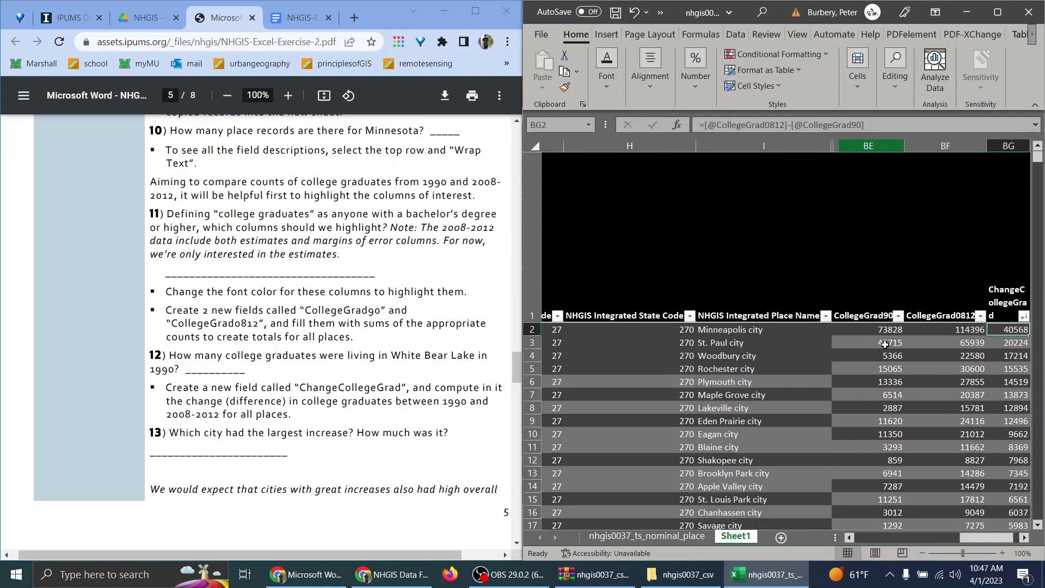
{"action": "left_click", "coordinate": [299, 22]}
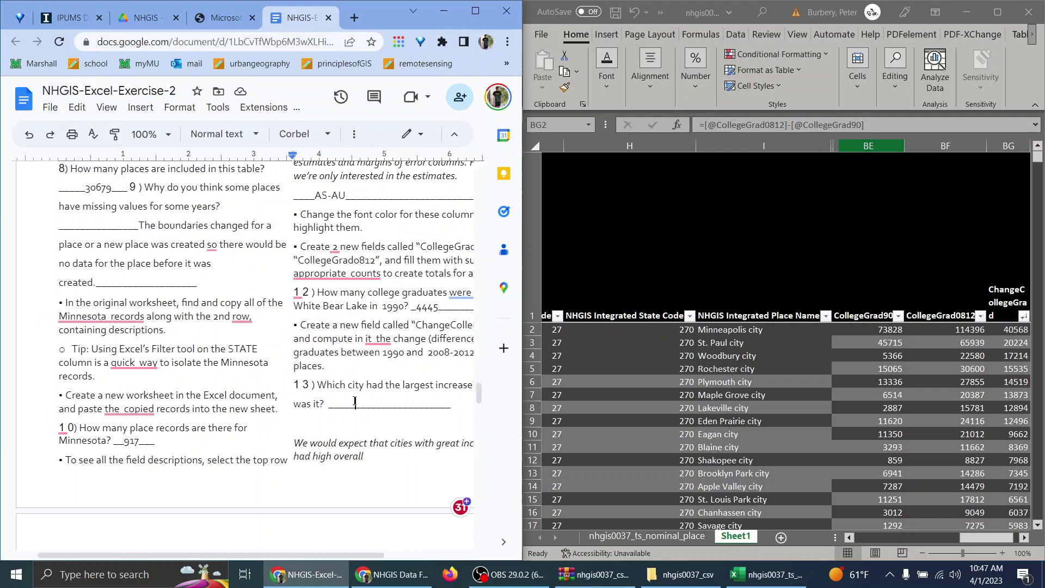
Answer question 13 with 'Minneapolis city had the largest increase of 40668.' and return to the PDF
{"action": "left_click", "coordinate": [354, 401]}
{"action": "type", "text": "Minneapolis city had a"}
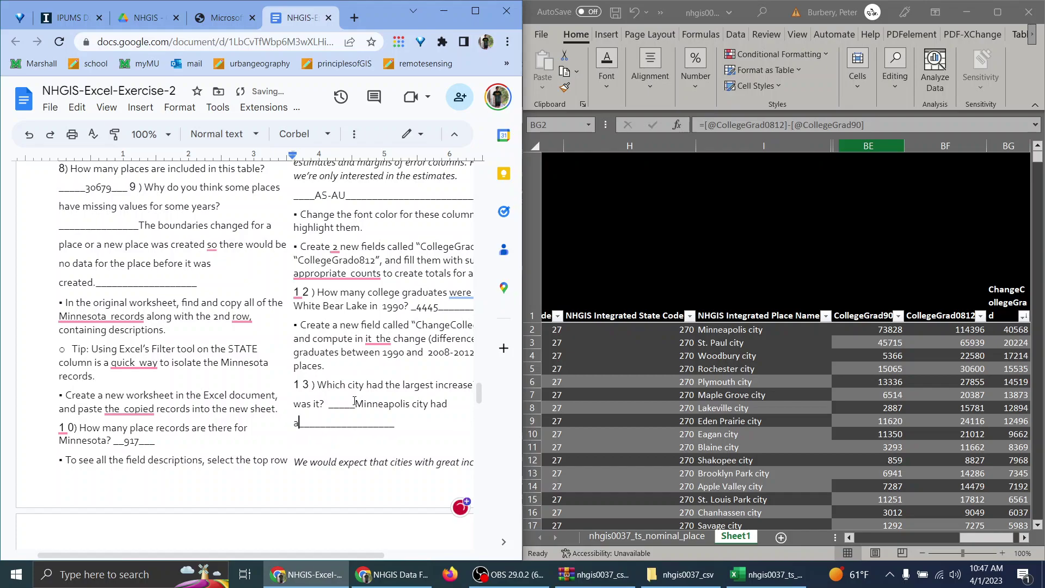
{"action": "key", "text": "BackSpace"}
{"action": "key", "text": "BackSpace"}
{"action": "key", "text": "BackSpace"}
{"action": "key", "text": "BackSpace"}
{"action": "type", "text": "ad the larg"}
{"action": "type", "text": "est increase of "}
{"action": "type", "text": "406"}
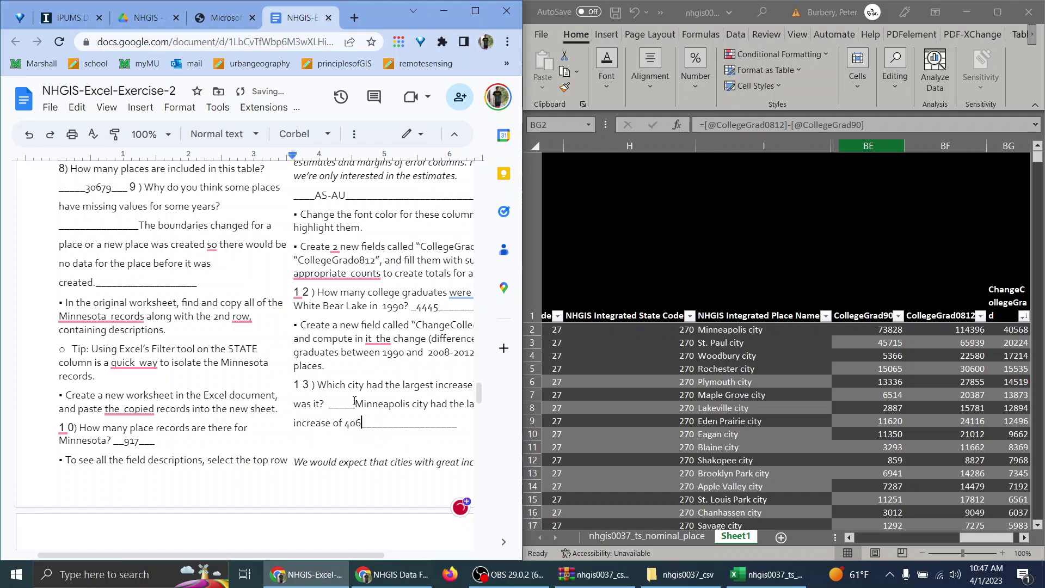
{"action": "type", "text": "68."}
{"action": "left_click", "coordinate": [212, 22]}
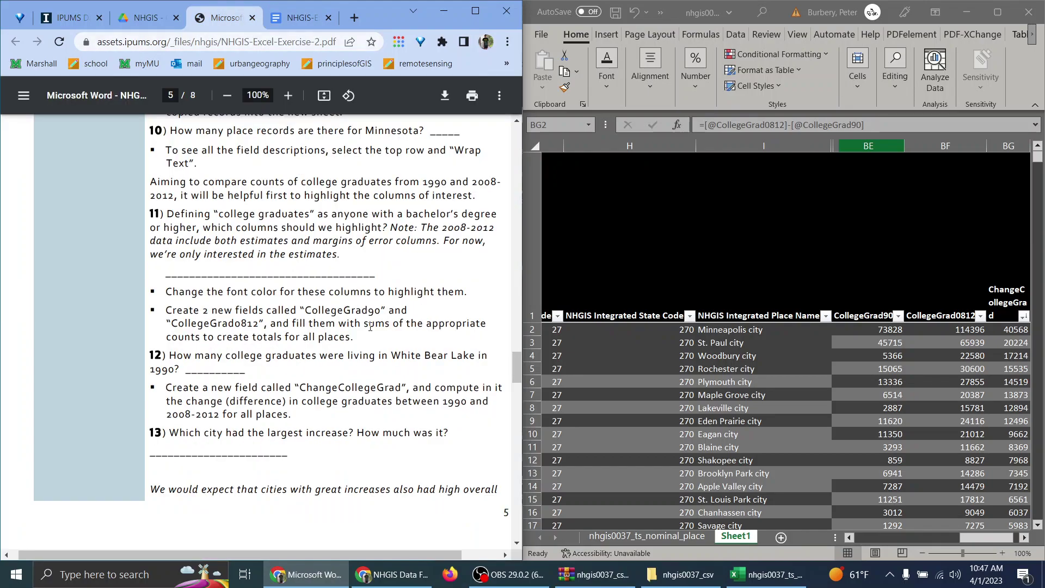
Read page 6's Optional section about Total90 and Total0812 and question 14
{"action": "scroll", "coordinate": [132, 401], "scroll_direction": "down", "scroll_amount": 3}
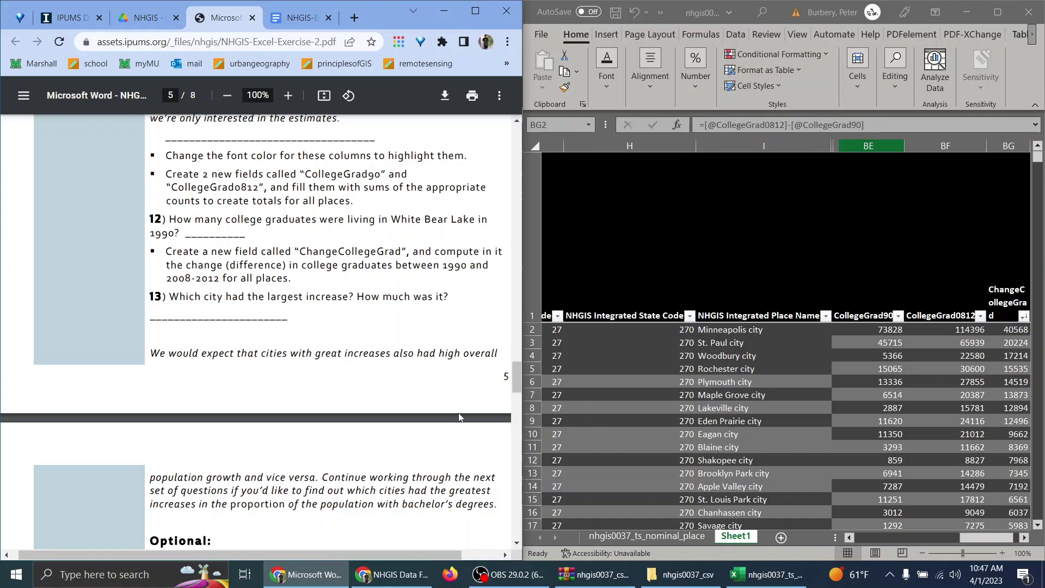
{"action": "scroll", "coordinate": [426, 503], "scroll_direction": "right", "scroll_amount": 2}
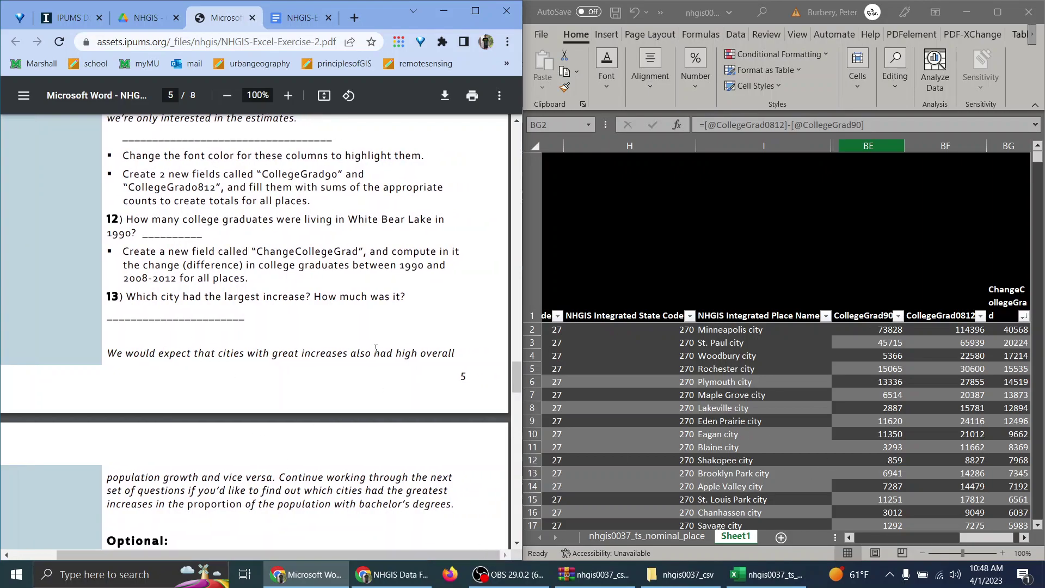
{"action": "scroll", "coordinate": [375, 351], "scroll_direction": "down", "scroll_amount": 3}
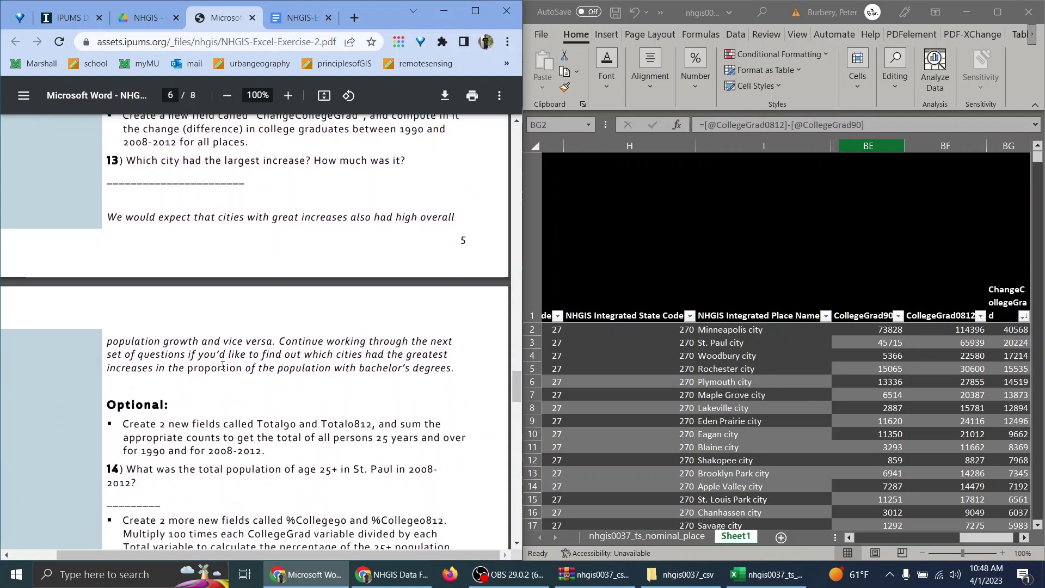
{"action": "left_click_drag", "start_coordinate": [277, 369], "coordinate": [484, 369]}
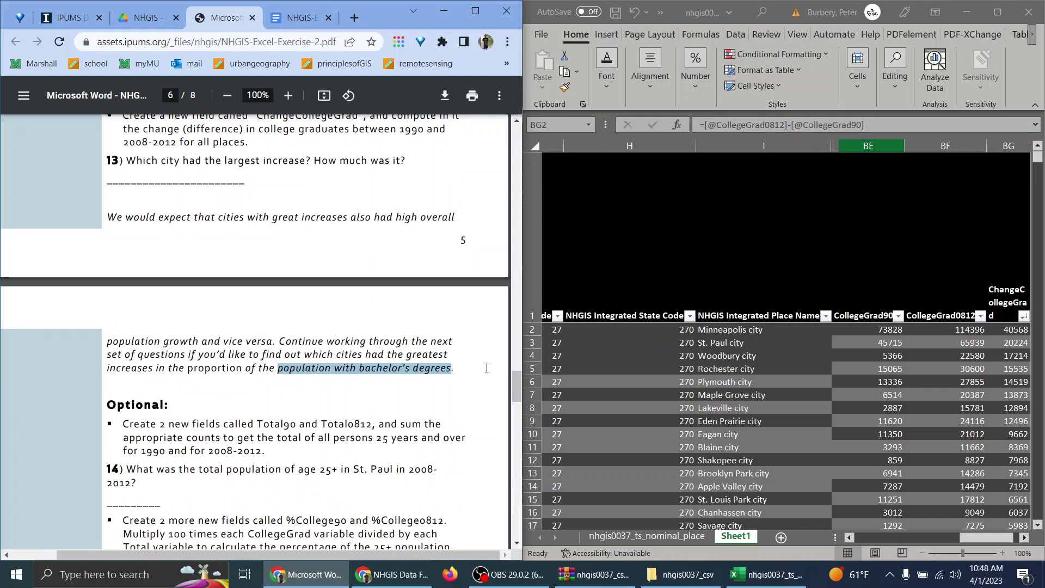
{"action": "left_click", "coordinate": [486, 373]}
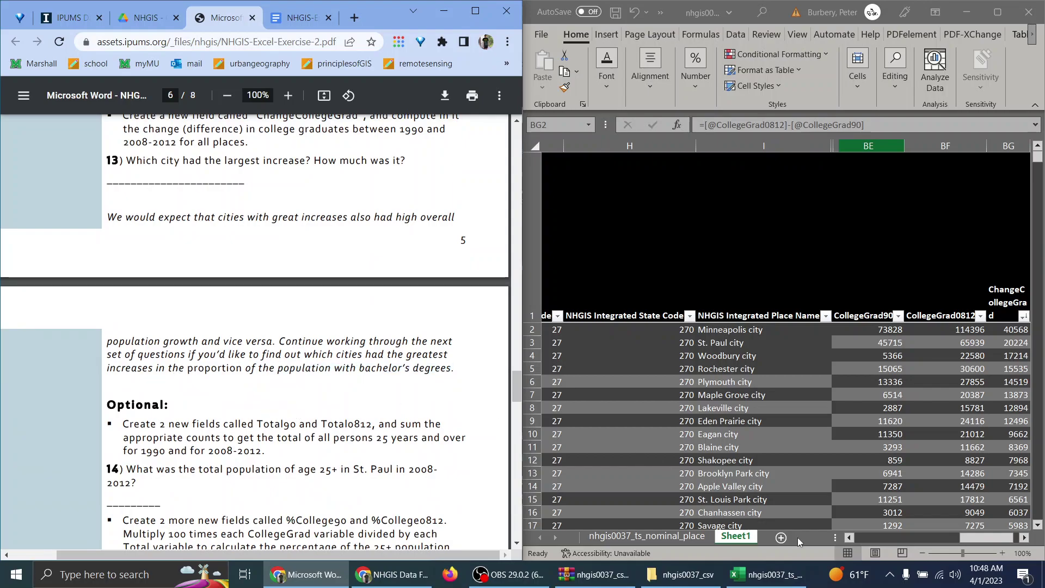
Select the first empty cell beside the table in the spreadsheet
{"action": "left_click", "coordinate": [987, 539]}
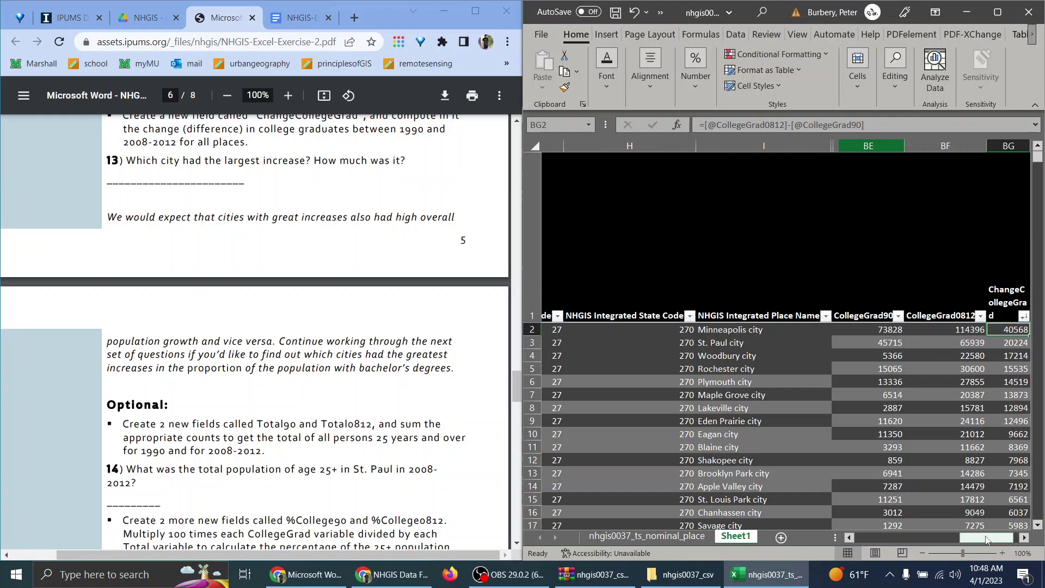
{"action": "scroll", "coordinate": [988, 539], "scroll_direction": "right", "scroll_amount": 1}
{"action": "left_click", "coordinate": [994, 327]}
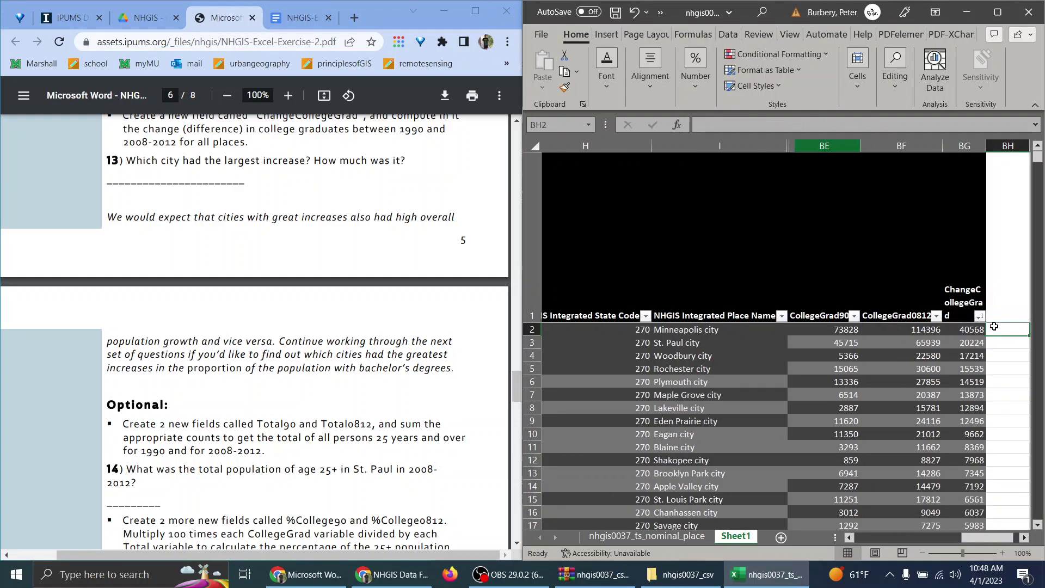
Add the headers Total90 in BH1 and Total0812 in BI1
{"action": "left_click", "coordinate": [994, 309]}
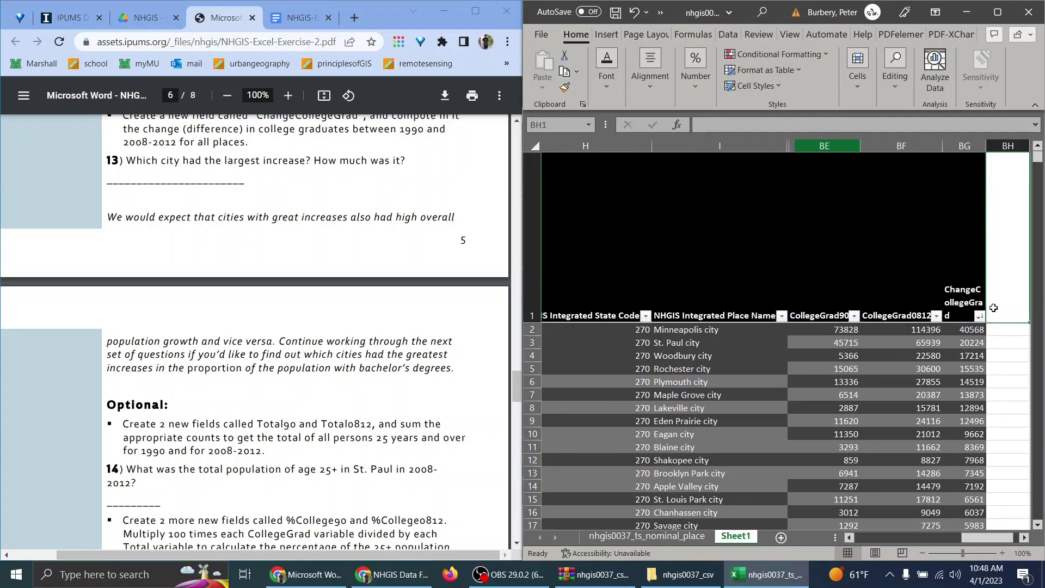
{"action": "type", "text": "Total90"}
{"action": "key", "text": "Return"}
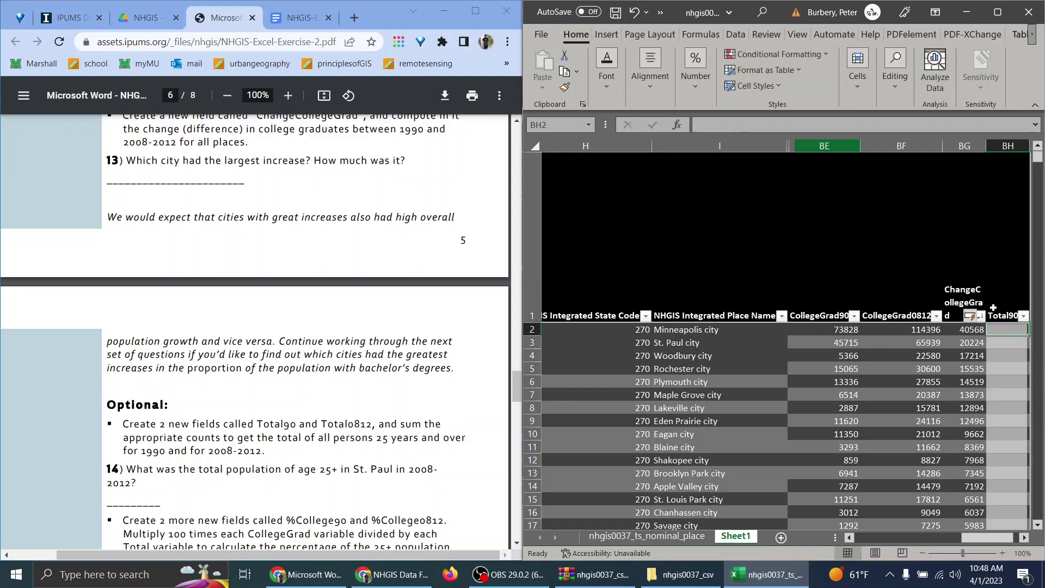
{"action": "key", "text": "Right"}
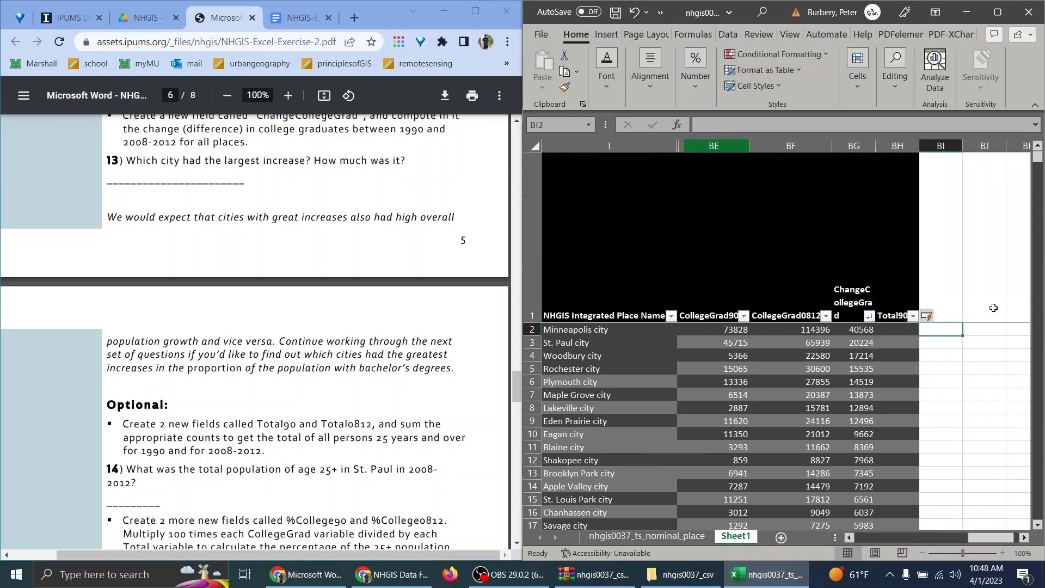
{"action": "key", "text": "Up"}
{"action": "type", "text": "Total081"}
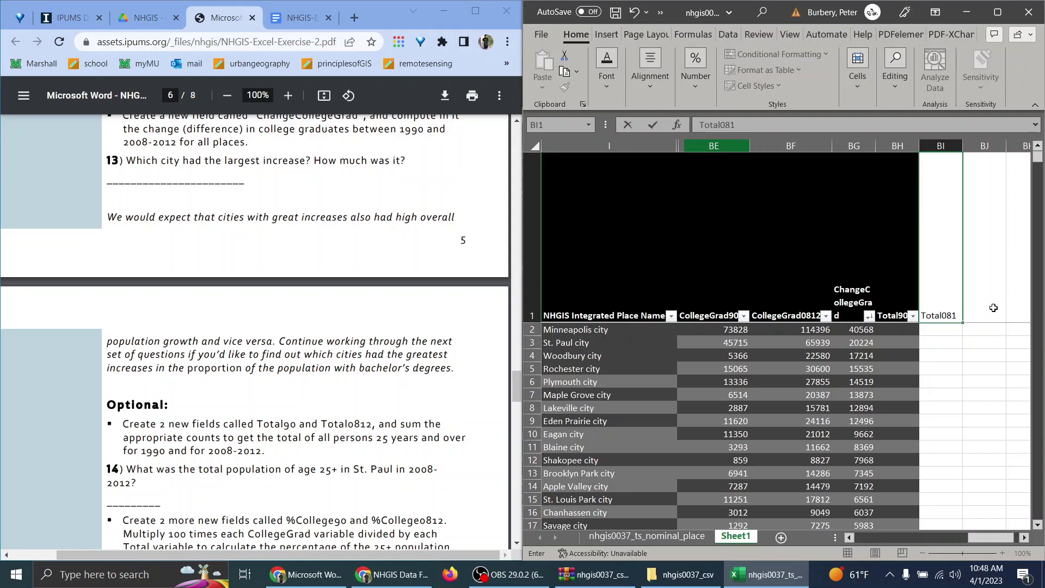
{"action": "type", "text": "2"}
{"action": "key", "text": "Return"}
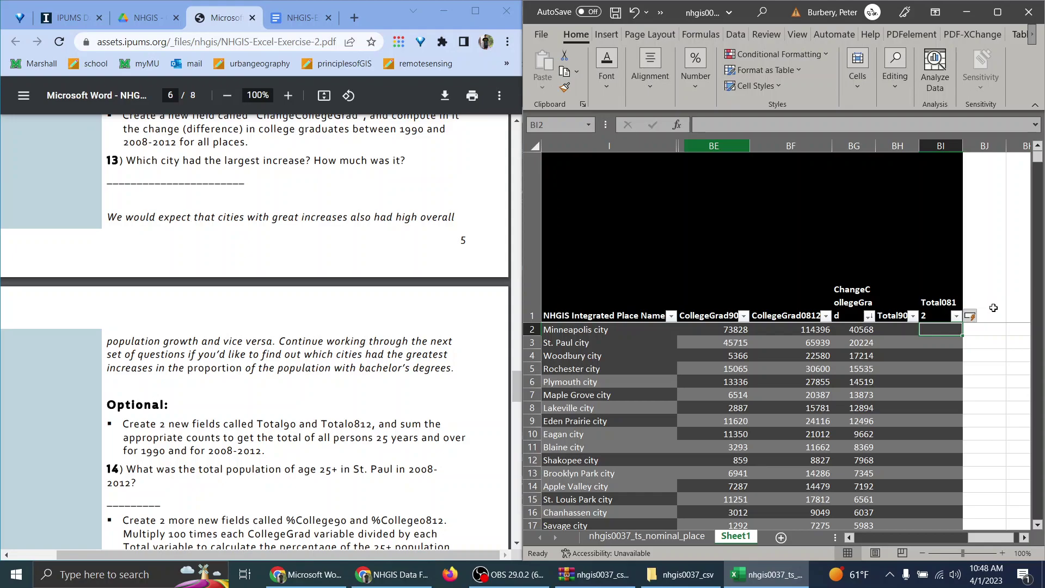
Check the exercise instructions, then maximize the Excel window to fill the screen
{"action": "left_click", "coordinate": [880, 330]}
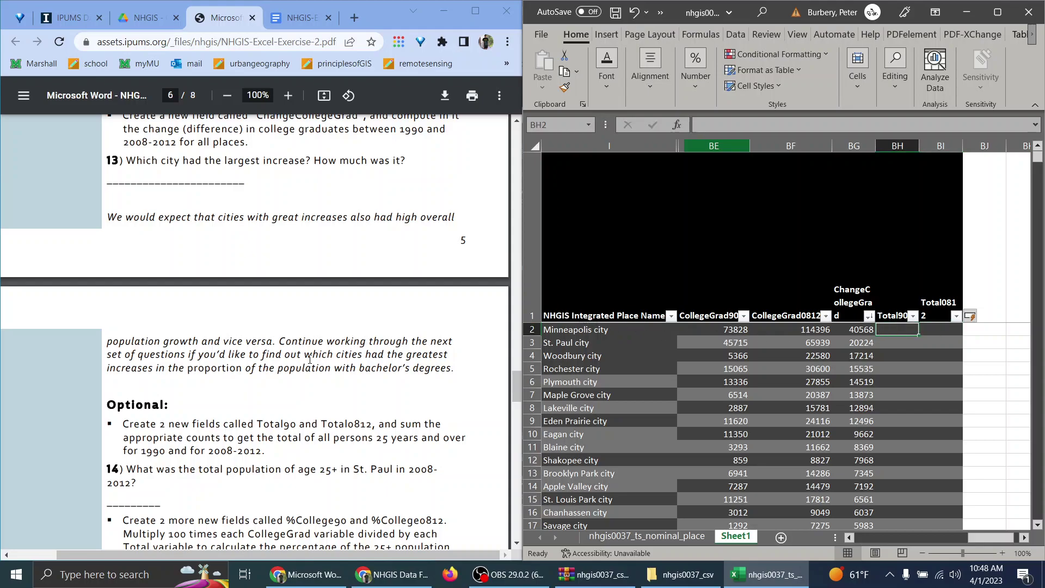
{"action": "left_click_drag", "start_coordinate": [309, 360], "coordinate": [389, 360]}
{"action": "left_click", "coordinate": [388, 360]}
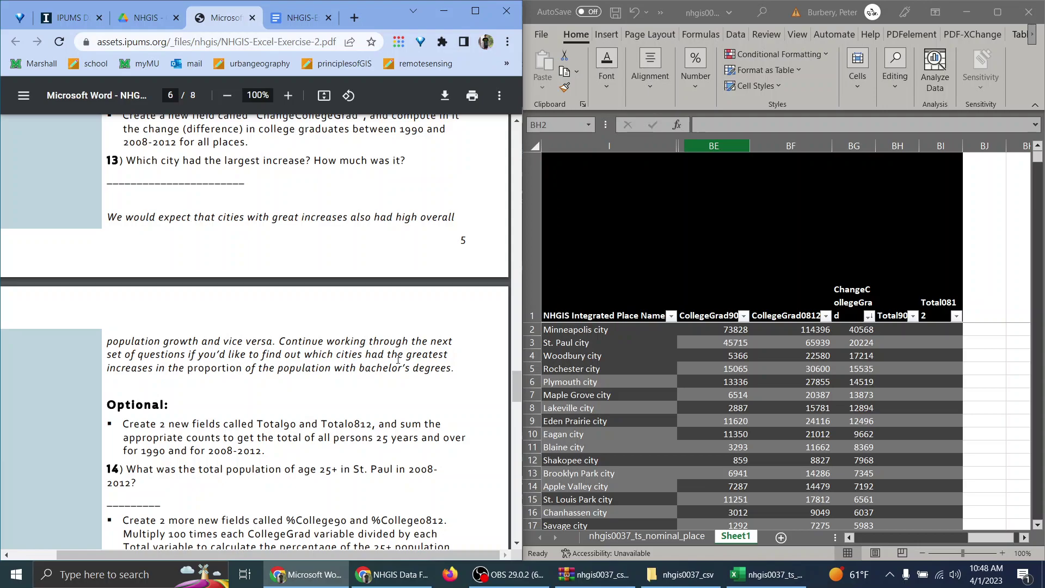
{"action": "key", "text": "alt+Tab"}
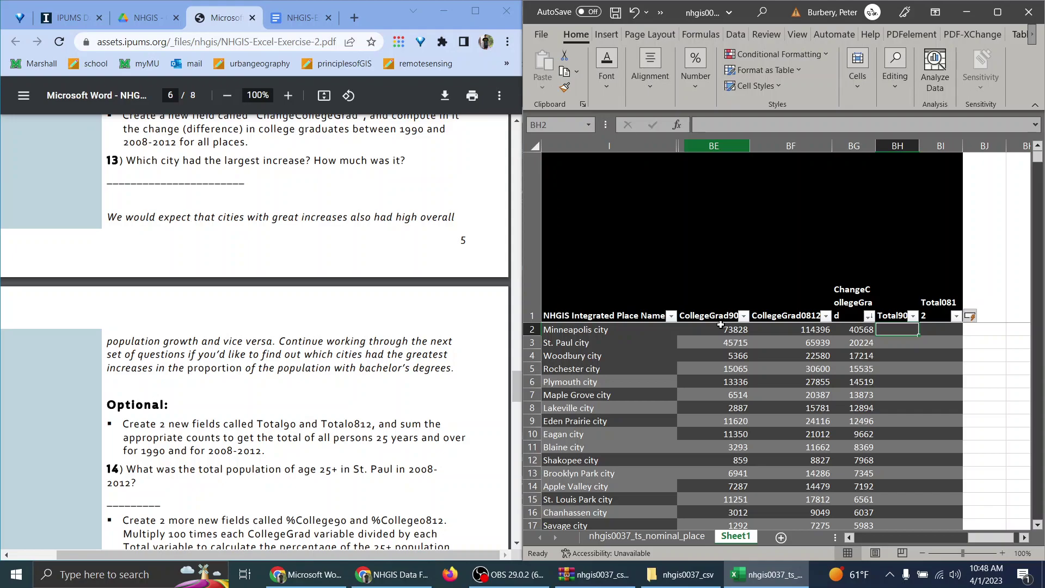
{"action": "left_click", "coordinate": [998, 12]}
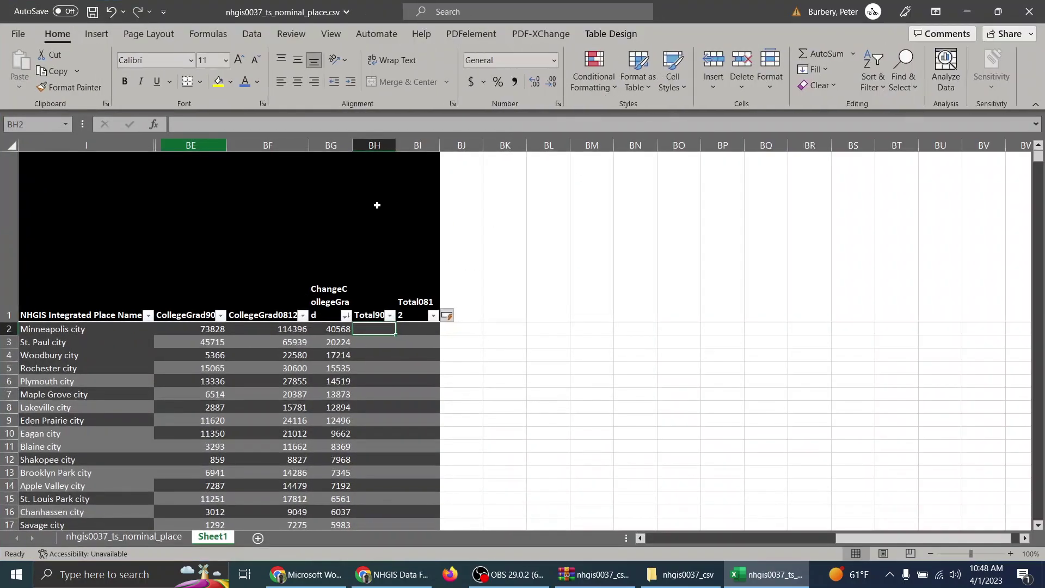
Unhide the hidden columns between I and BD
{"action": "left_click_drag", "start_coordinate": [159, 145], "coordinate": [88, 145]}
{"action": "right_click", "coordinate": [158, 151]}
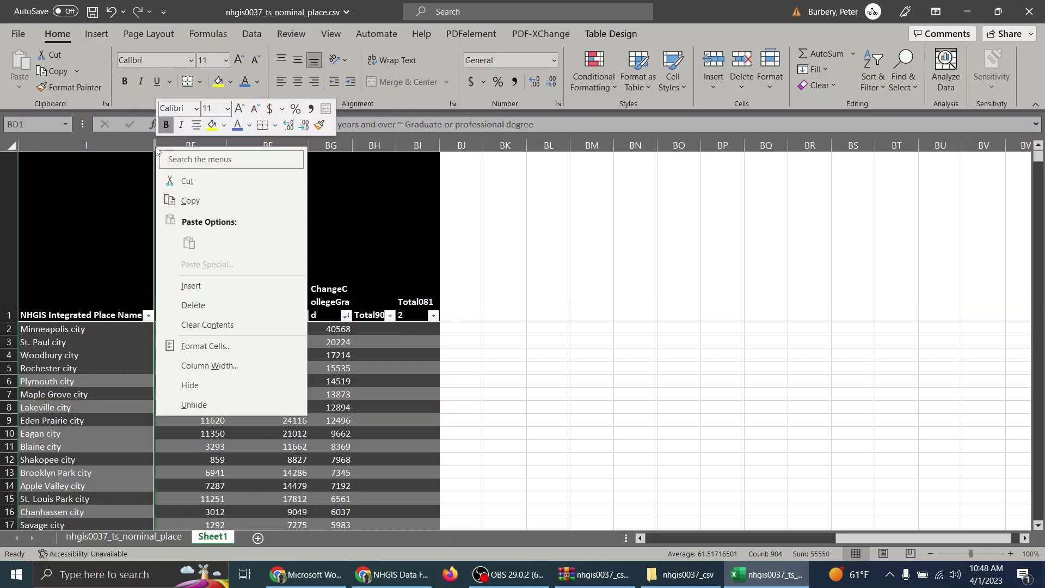
{"action": "left_click", "coordinate": [213, 404]}
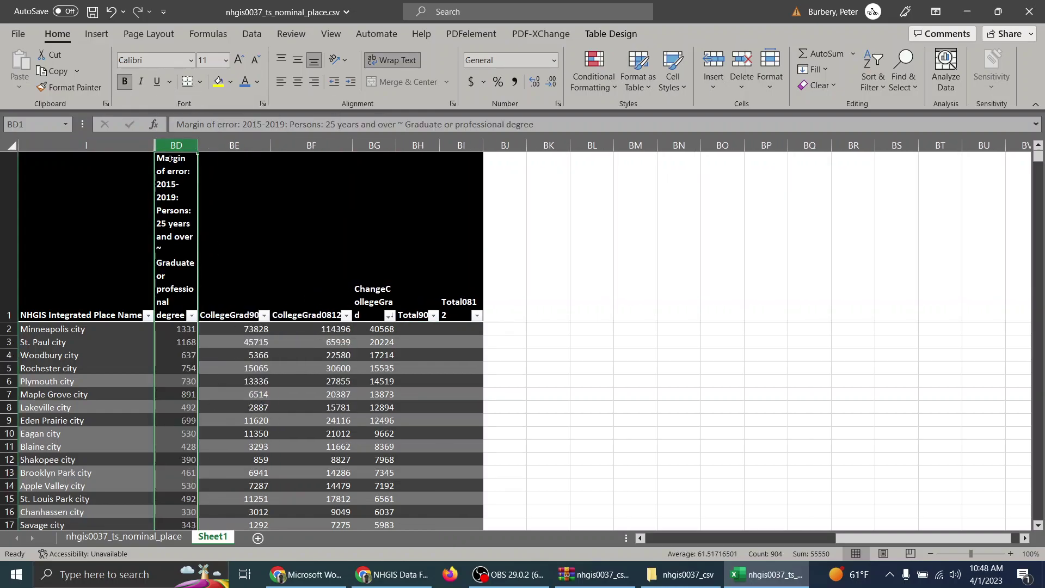
{"action": "left_click", "coordinate": [114, 145]}
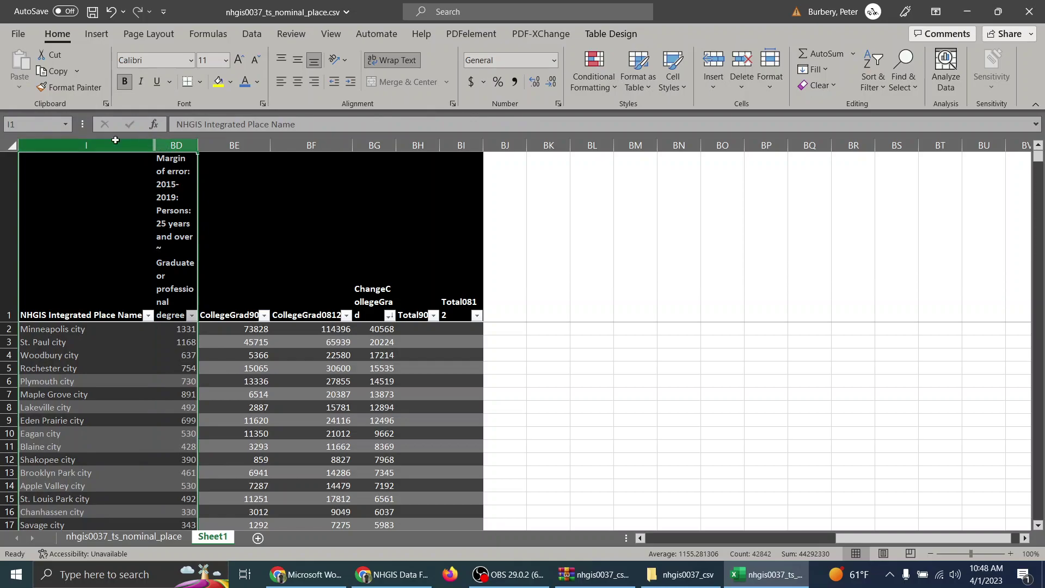
{"action": "left_click_drag", "start_coordinate": [127, 148], "coordinate": [158, 147]}
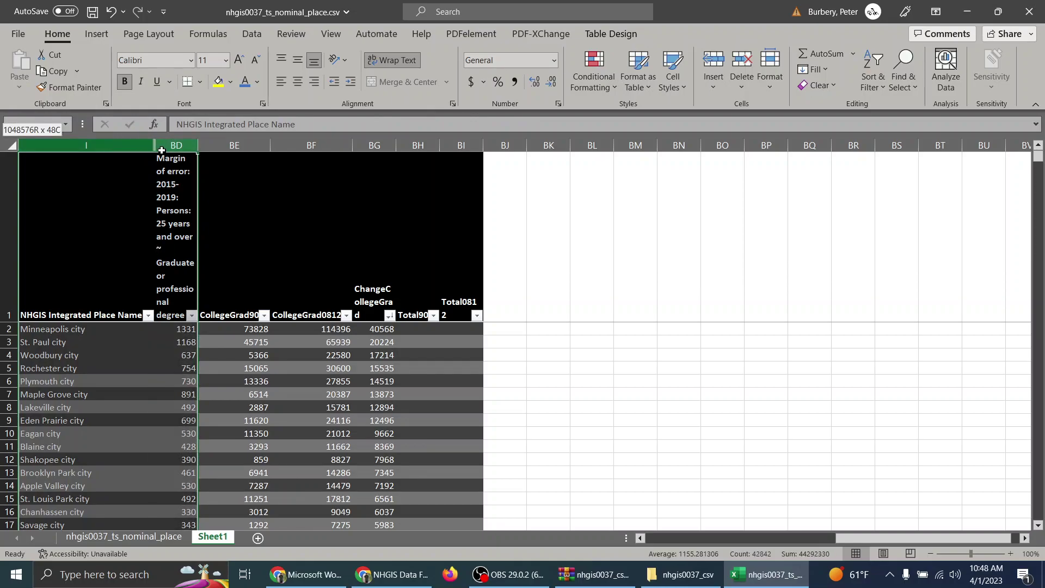
{"action": "right_click", "coordinate": [130, 151]}
{"action": "left_click", "coordinate": [195, 413]}
{"action": "left_click", "coordinate": [414, 355]}
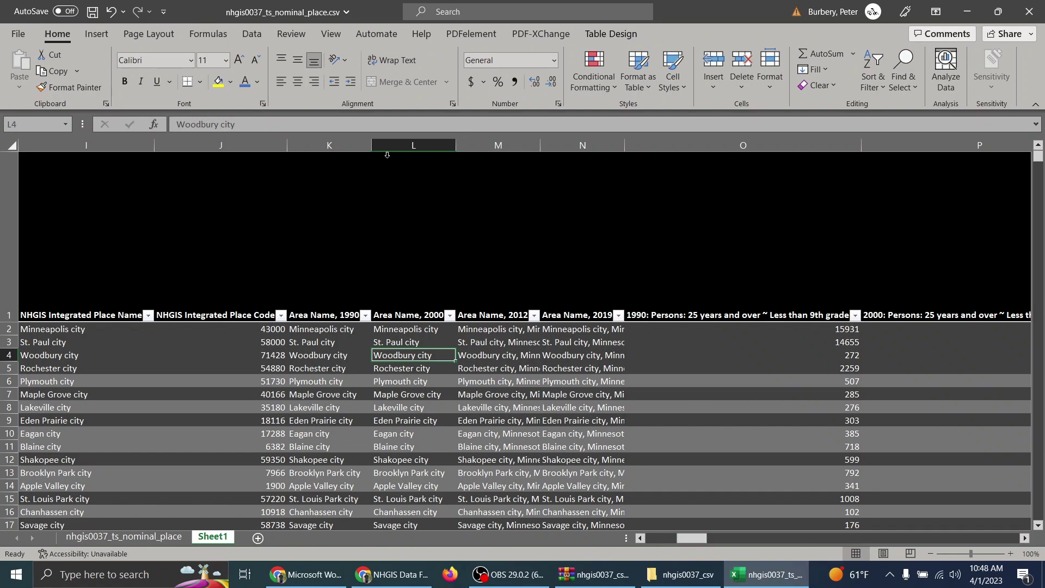
Hide columns J–N, which hold the place code and area name
{"action": "left_click_drag", "start_coordinate": [327, 146], "coordinate": [498, 145]}
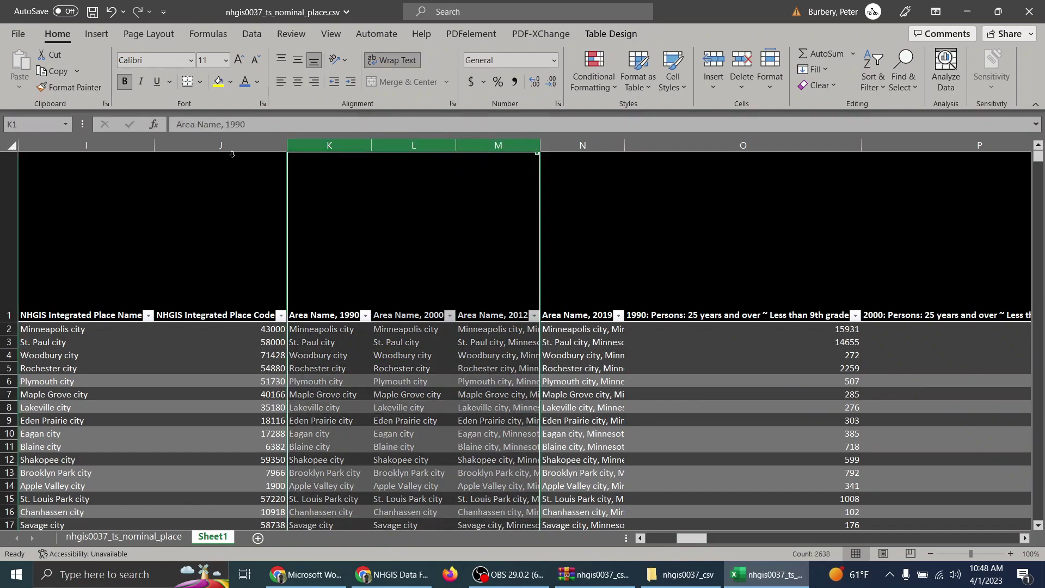
{"action": "left_click_drag", "start_coordinate": [232, 148], "coordinate": [557, 153]}
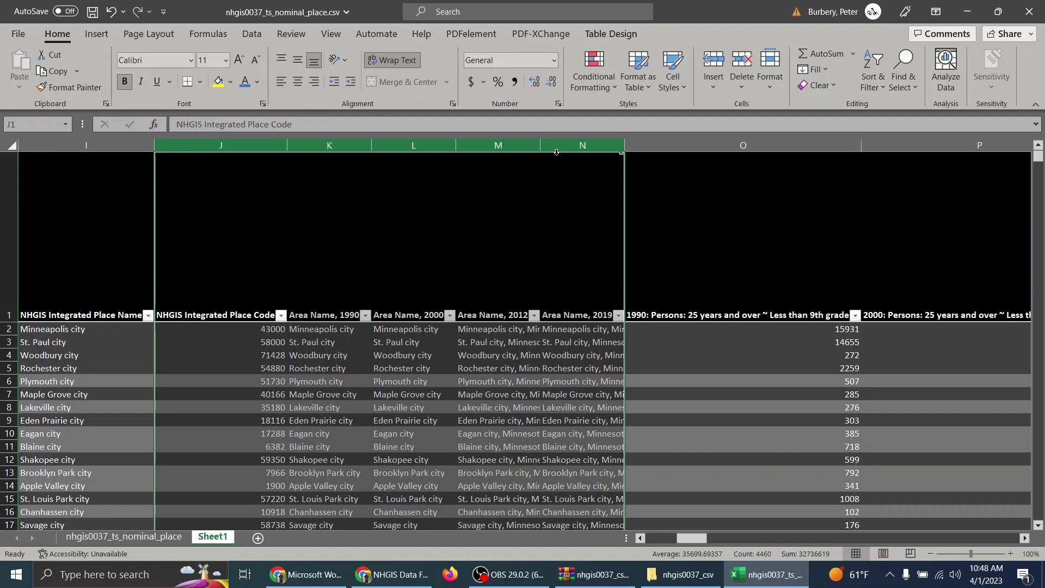
{"action": "right_click", "coordinate": [526, 153]}
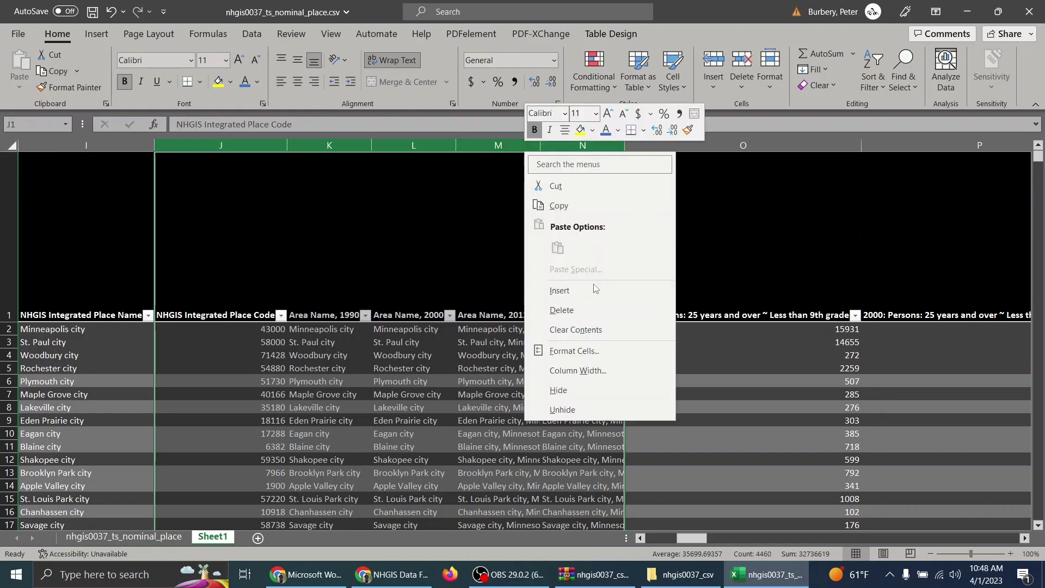
{"action": "left_click", "coordinate": [577, 388]}
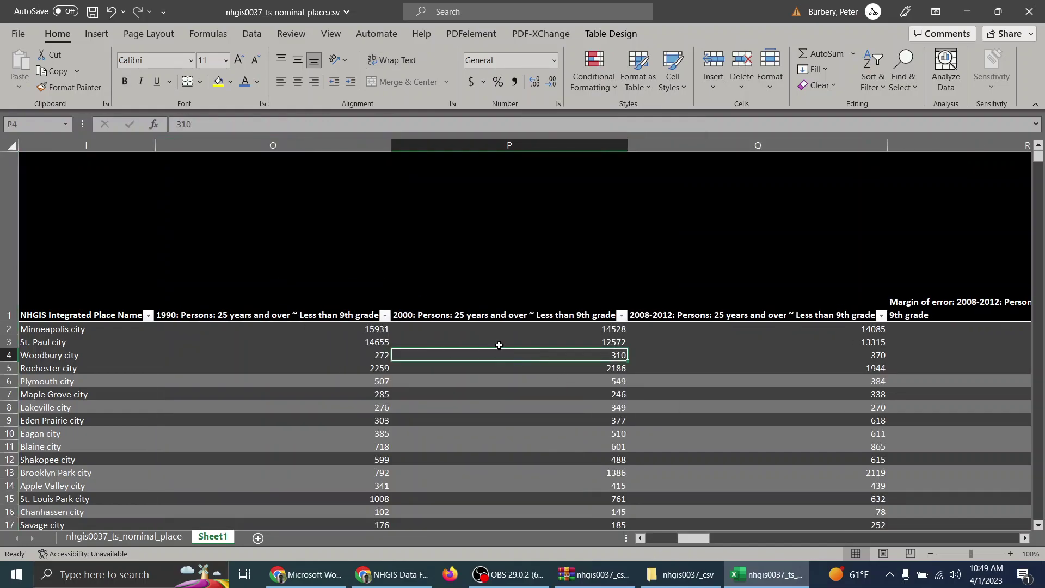
{"action": "left_click", "coordinate": [325, 333]}
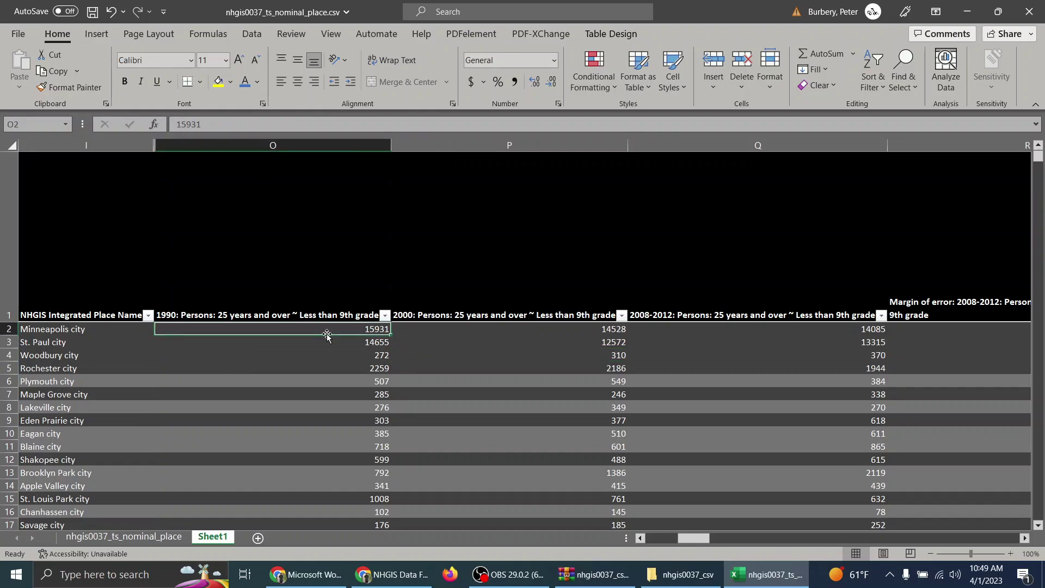
Hide columns P–R and the 2015-2019 count and margin columns S–T
{"action": "left_click_drag", "start_coordinate": [484, 145], "coordinate": [802, 155]}
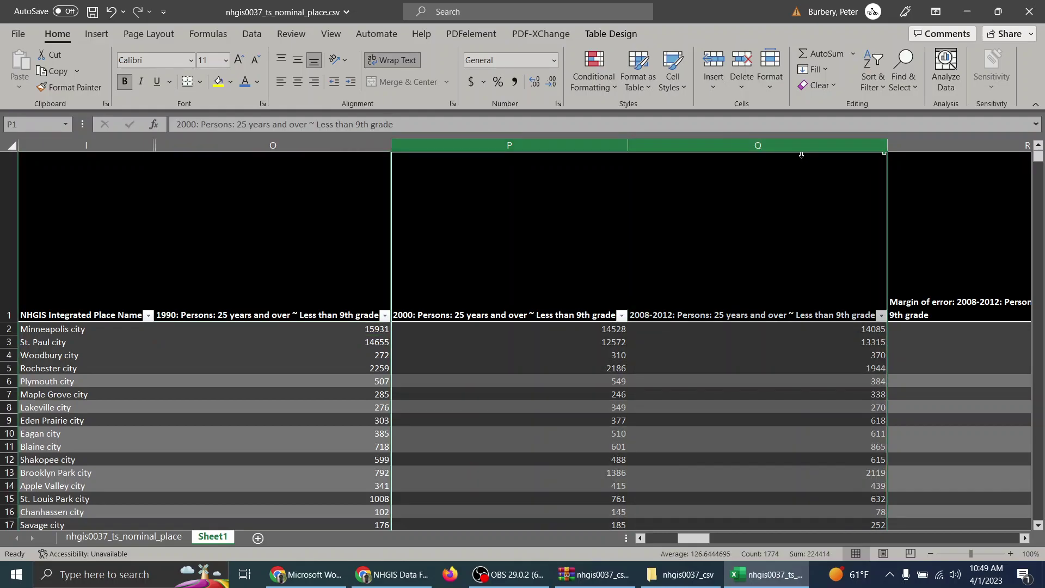
{"action": "left_click", "coordinate": [842, 313]}
{"action": "left_click_drag", "start_coordinate": [511, 145], "coordinate": [926, 174]}
{"action": "right_click", "coordinate": [865, 140]}
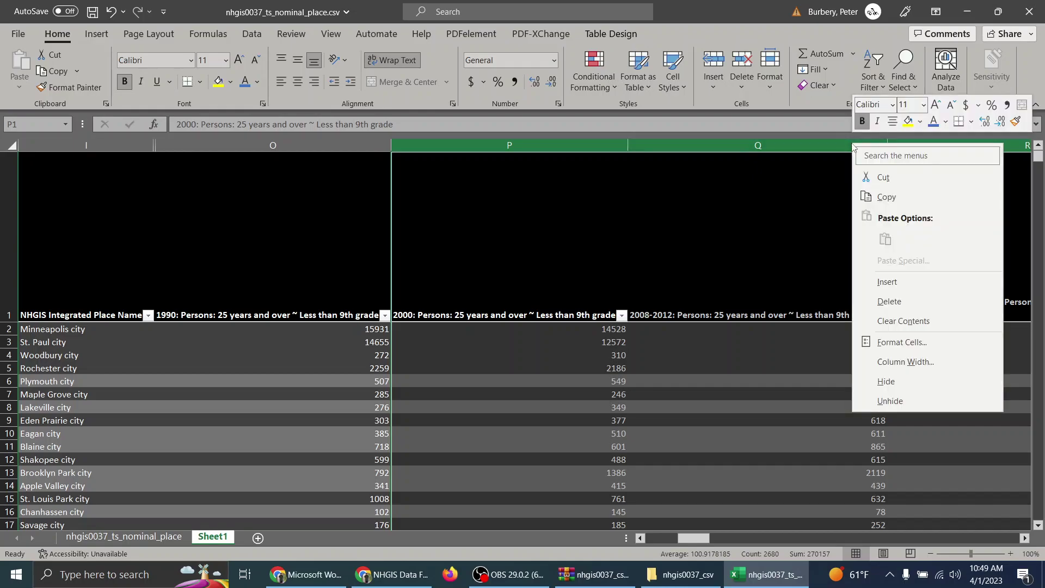
{"action": "left_click", "coordinate": [892, 384]}
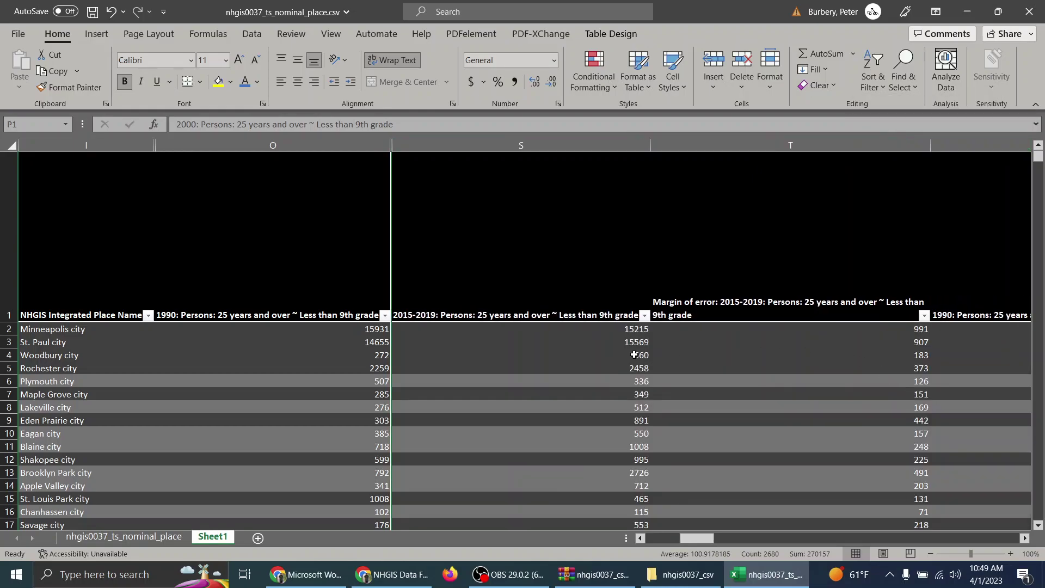
{"action": "left_click_drag", "start_coordinate": [521, 145], "coordinate": [833, 158]}
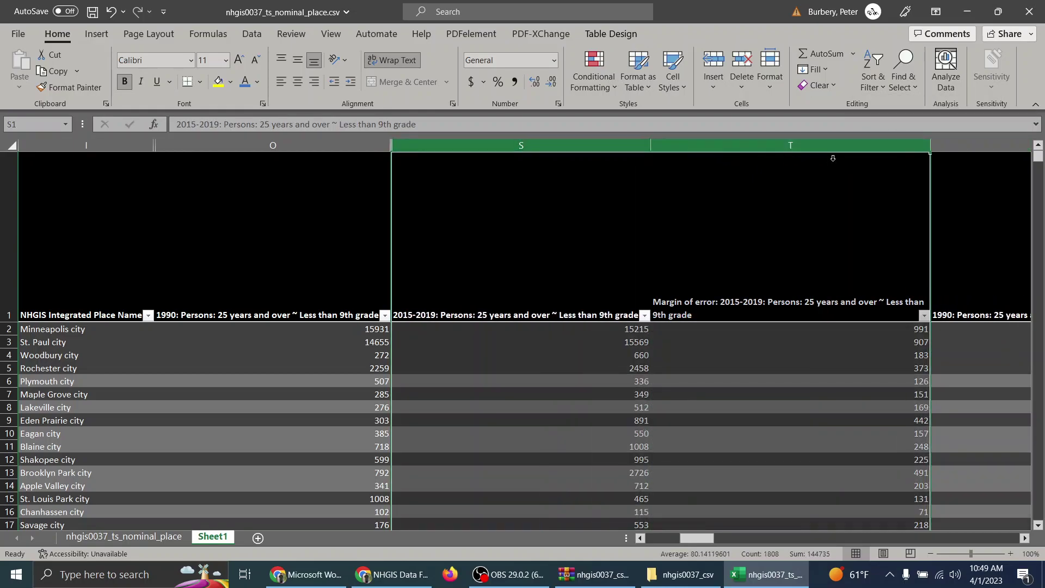
{"action": "right_click", "coordinate": [833, 159]}
{"action": "left_click", "coordinate": [868, 399]}
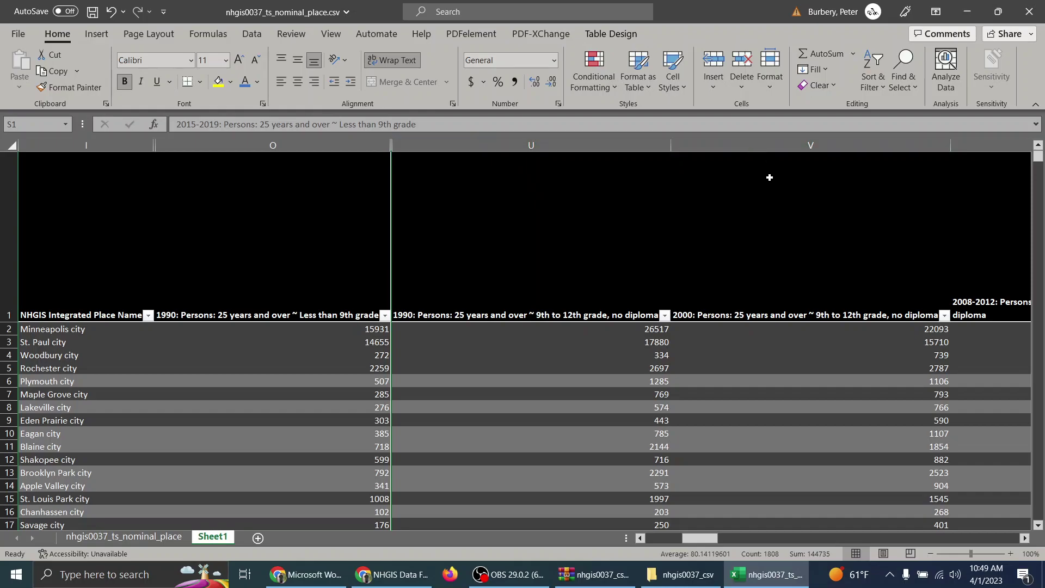
Hide columns V, W and X of the later-year no-diploma data
{"action": "left_click_drag", "start_coordinate": [704, 539], "coordinate": [718, 539]}
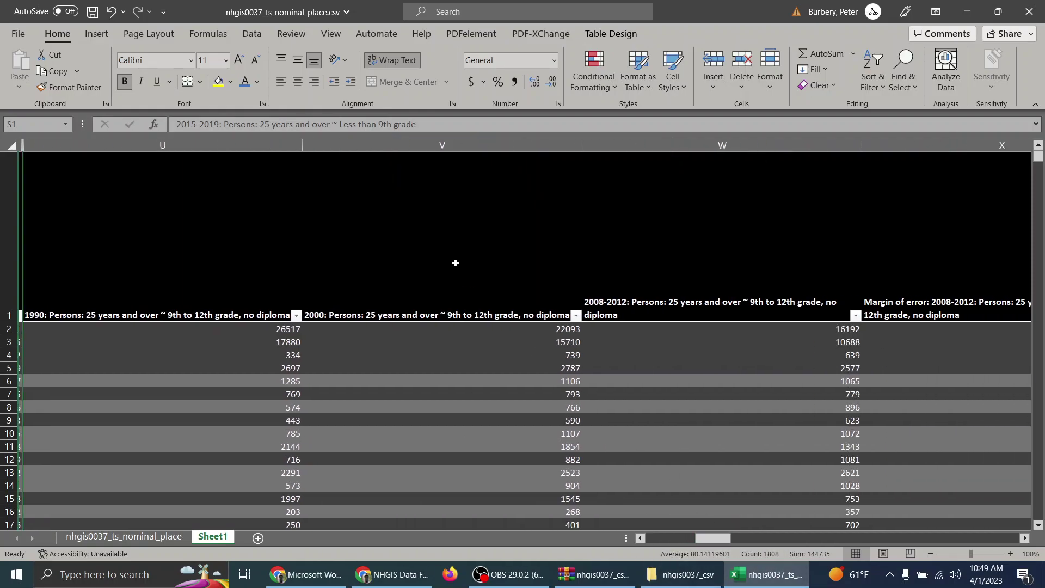
{"action": "left_click", "coordinate": [428, 146]}
{"action": "right_click", "coordinate": [433, 147]}
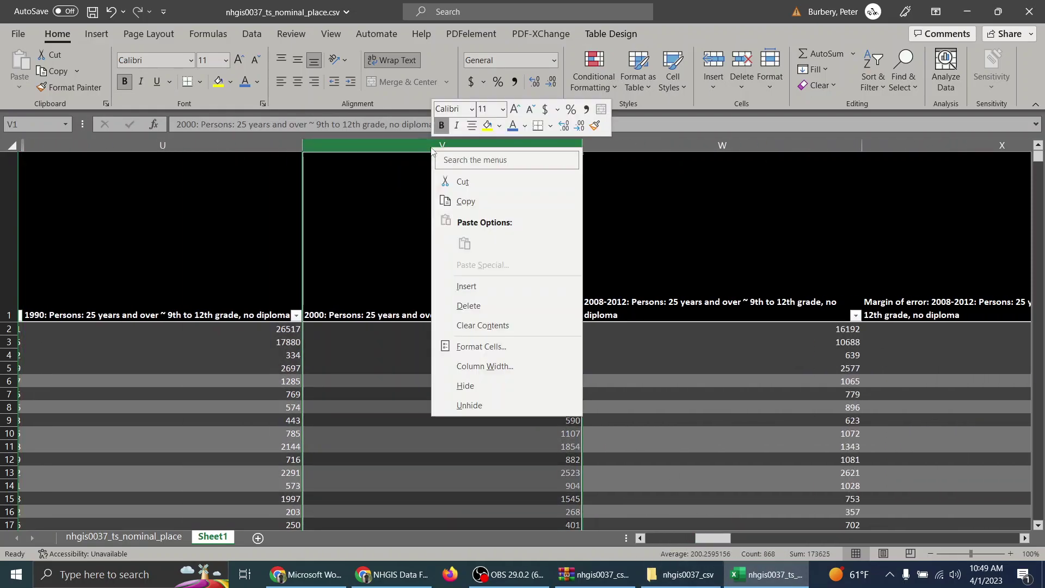
{"action": "left_click", "coordinate": [476, 387]}
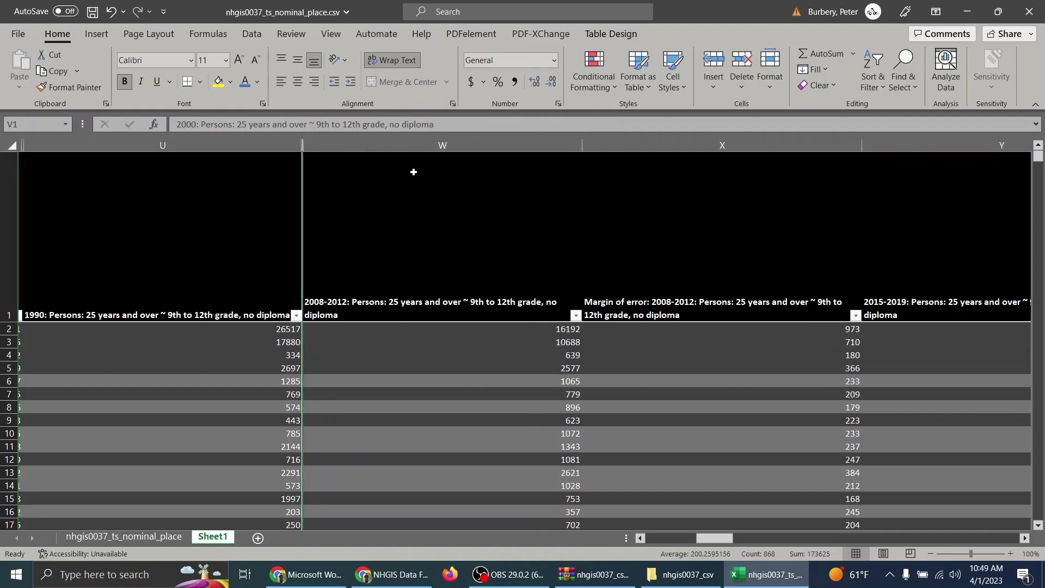
{"action": "right_click", "coordinate": [408, 140]}
{"action": "key", "text": "h"}
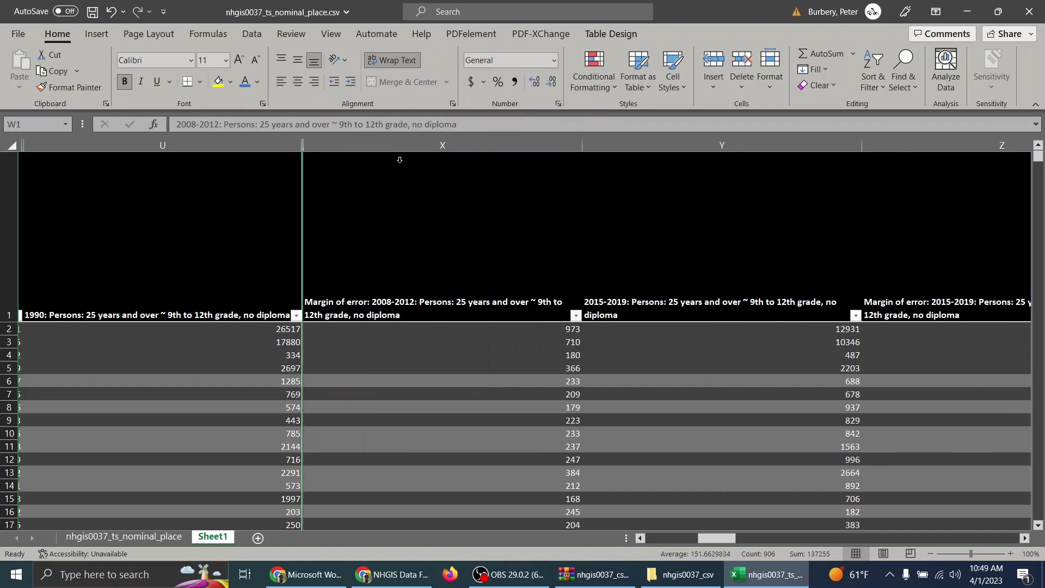
{"action": "left_click", "coordinate": [404, 156]}
{"action": "left_click", "coordinate": [403, 157]}
{"action": "left_click", "coordinate": [408, 145]}
{"action": "right_click", "coordinate": [408, 145]}
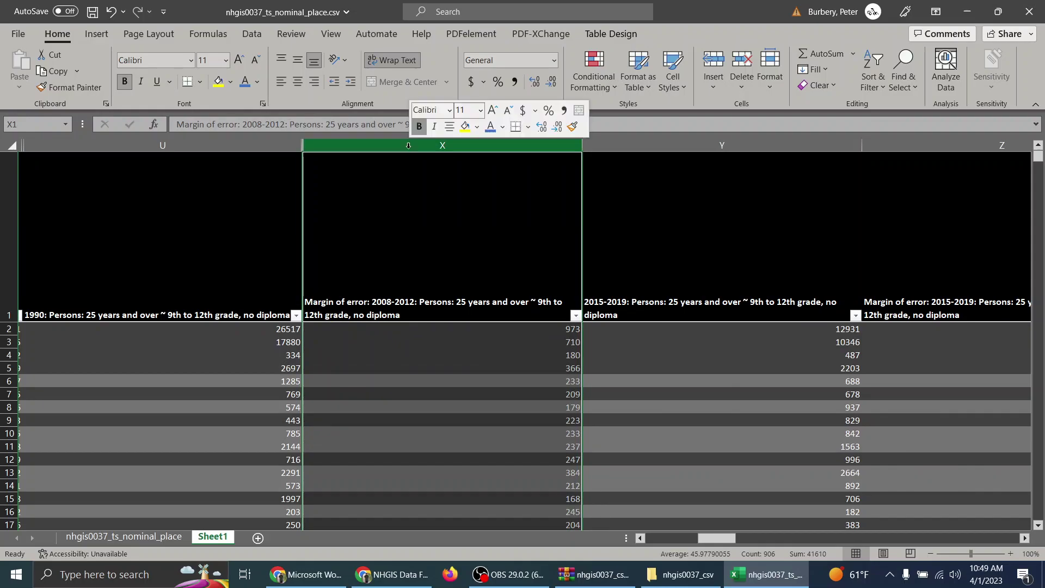
{"action": "key", "text": "h"}
Hide columns Y and Z, leaving column AA visible
{"action": "left_click", "coordinate": [408, 146]}
{"action": "right_click", "coordinate": [409, 145]}
{"action": "key", "text": "h"}
{"action": "left_click", "coordinate": [409, 146]}
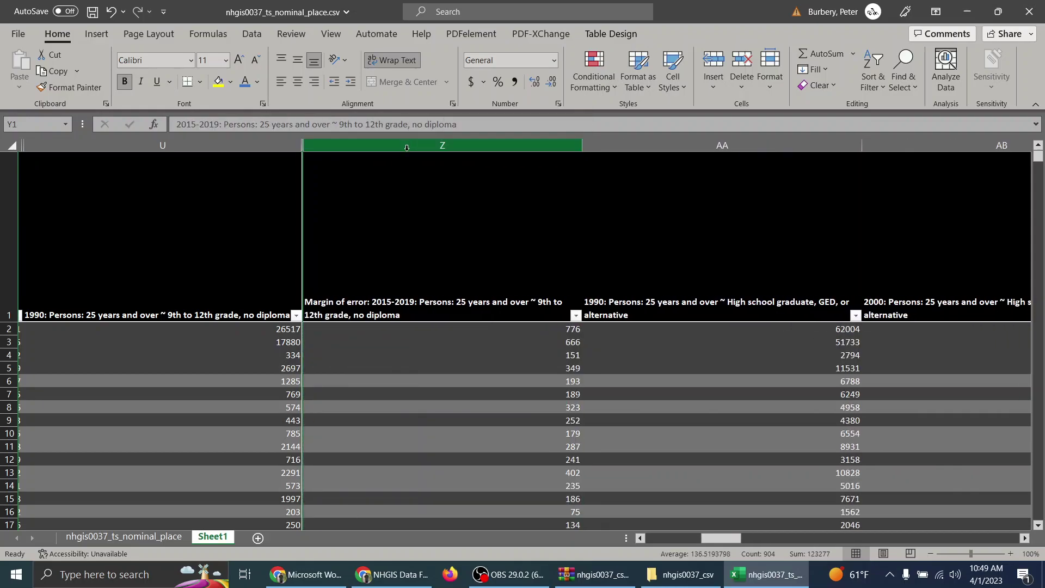
{"action": "right_click", "coordinate": [408, 148]}
{"action": "key", "text": "h"}
{"action": "left_click", "coordinate": [409, 146]}
{"action": "right_click", "coordinate": [408, 147]}
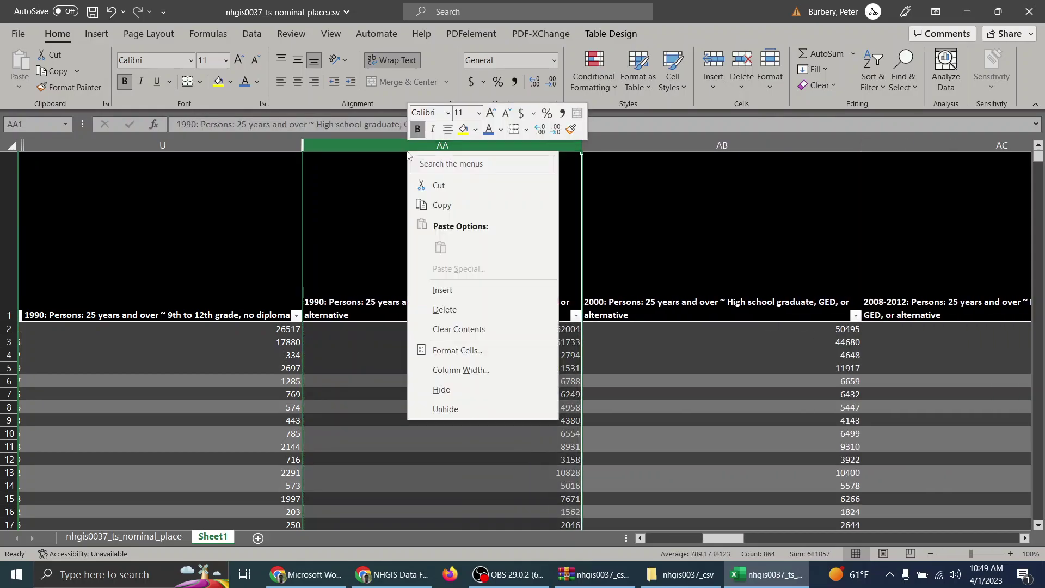
{"action": "key", "text": "h"}
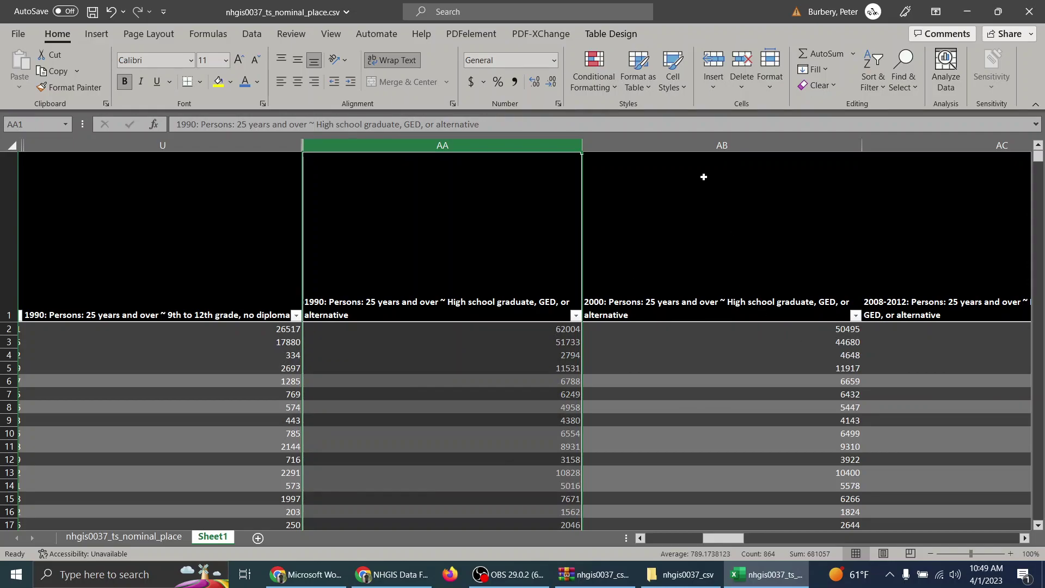
Select the run of columns from AC to AR
{"action": "left_click", "coordinate": [697, 146]}
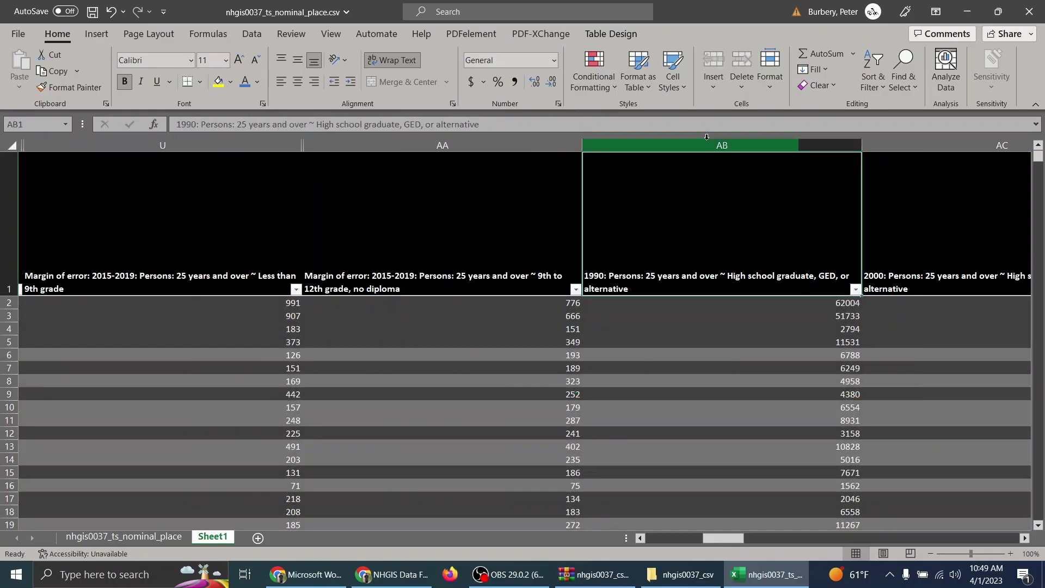
{"action": "key", "text": "Left"}
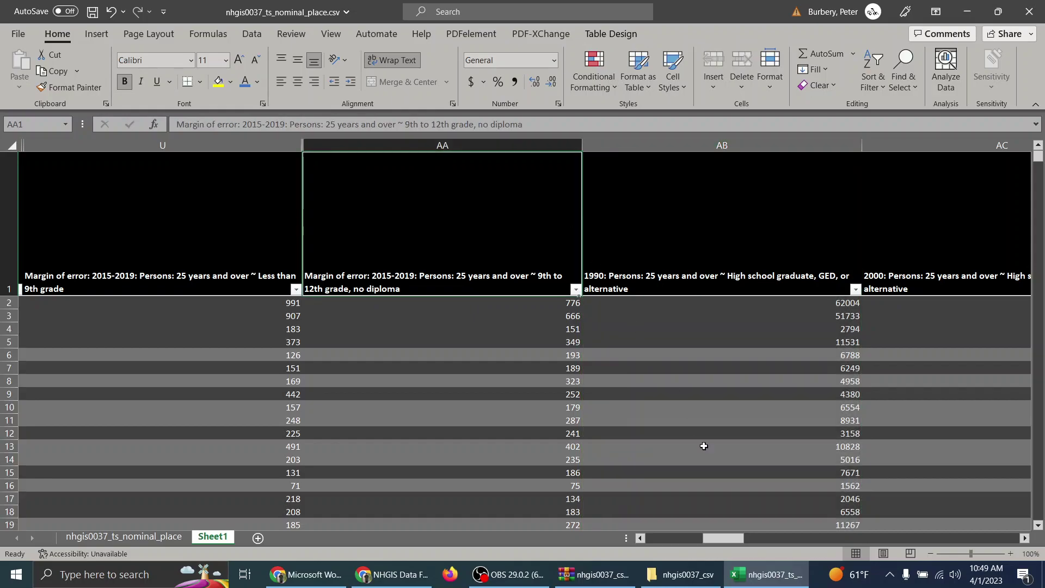
{"action": "mouse_move", "coordinate": [733, 539]}
{"action": "left_mouse_down"}
{"action": "mouse_move", "coordinate": [709, 539]}
{"action": "mouse_move", "coordinate": [745, 537]}
{"action": "left_mouse_up"}
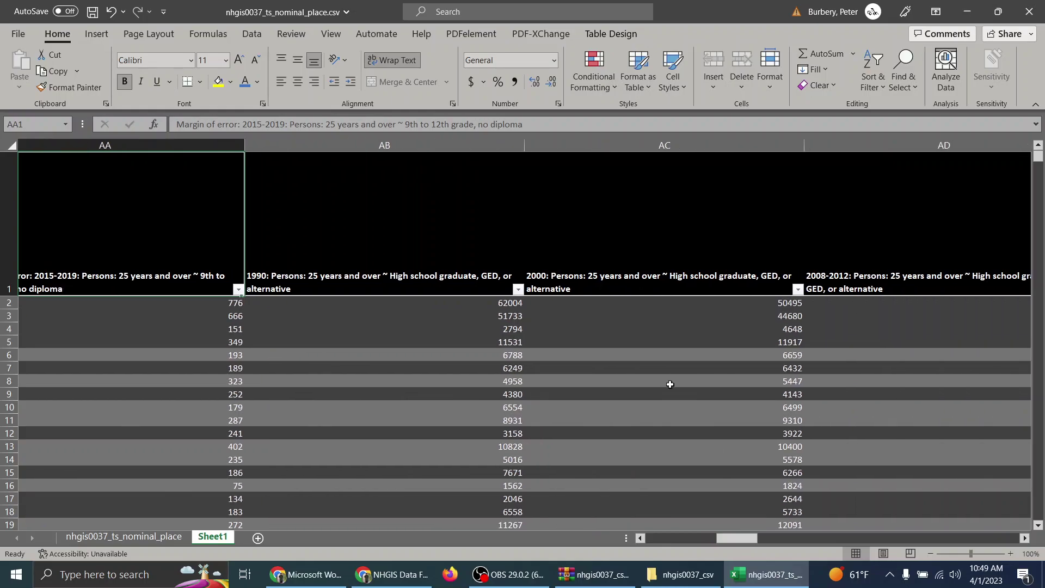
{"action": "left_click_drag", "start_coordinate": [574, 161], "coordinate": [334, 237]}
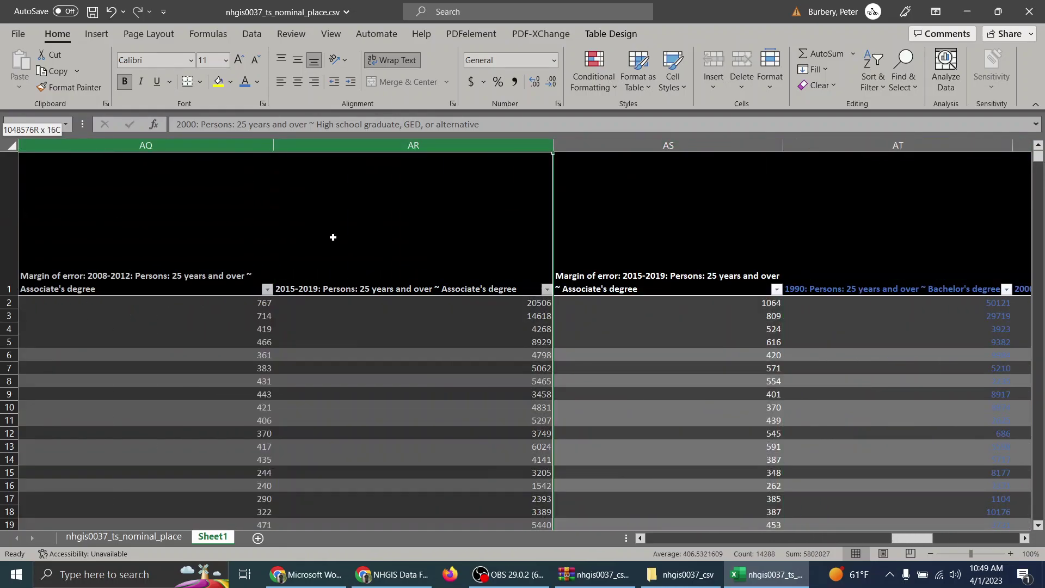
Hide columns AC and AD
{"action": "left_click", "coordinate": [334, 239]}
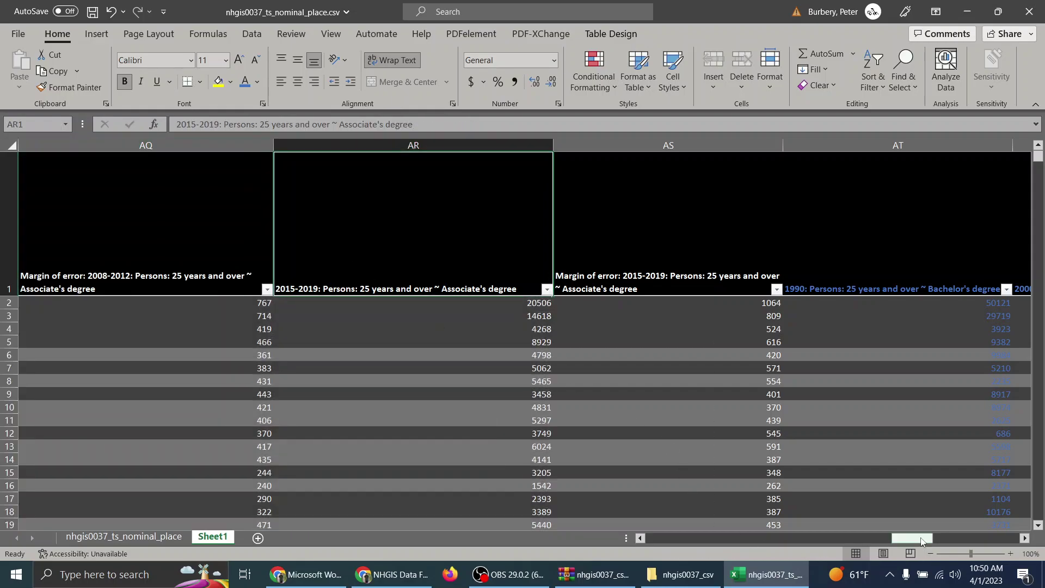
{"action": "left_click_drag", "start_coordinate": [922, 539], "coordinate": [828, 538]}
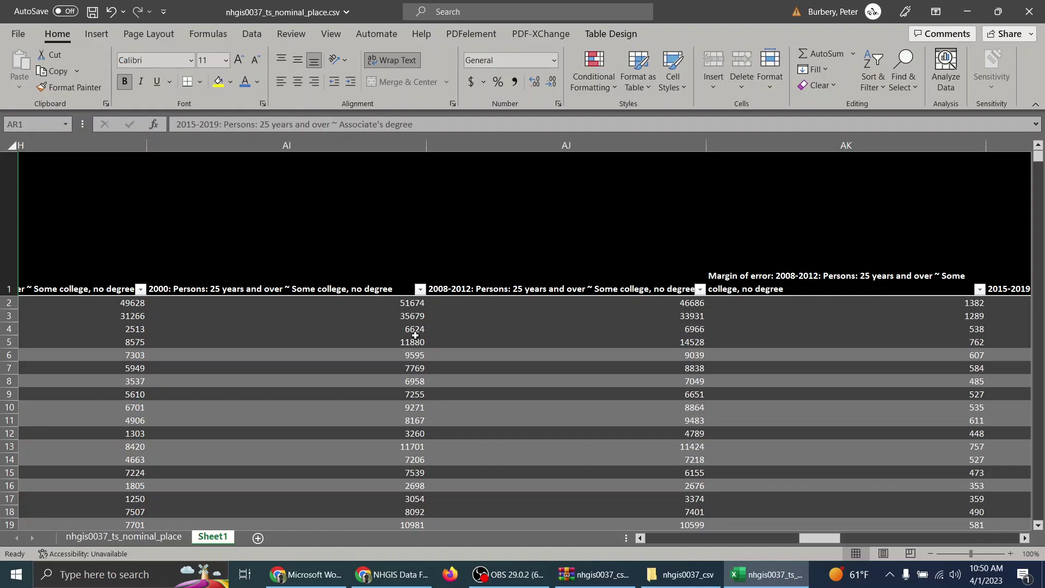
{"action": "left_click", "coordinate": [641, 538]}
{"action": "left_click", "coordinate": [641, 538]}
{"action": "left_click", "coordinate": [641, 538]}
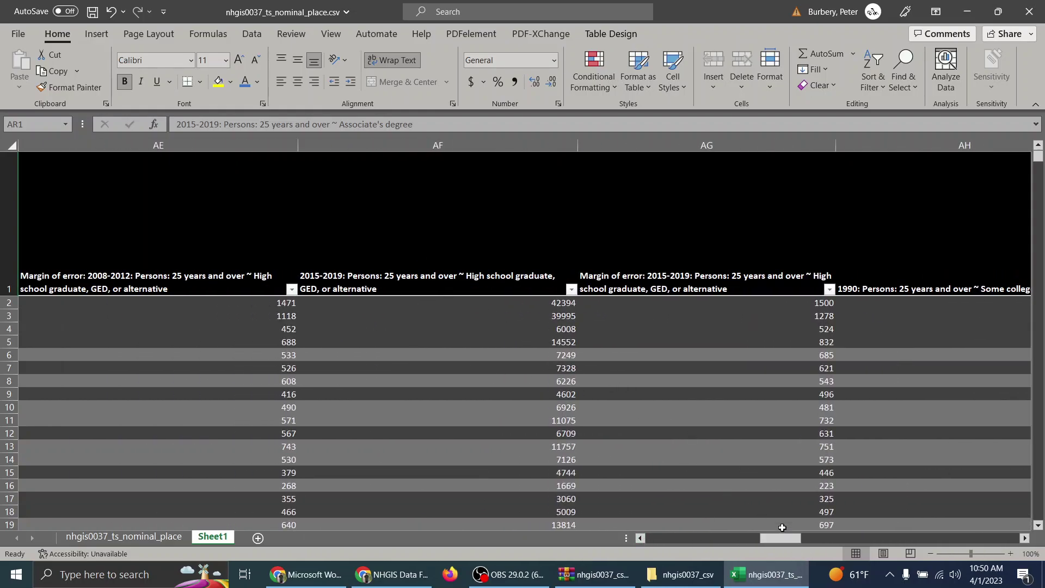
{"action": "left_click_drag", "start_coordinate": [782, 538], "coordinate": [734, 539]}
{"action": "left_click", "coordinate": [698, 145]}
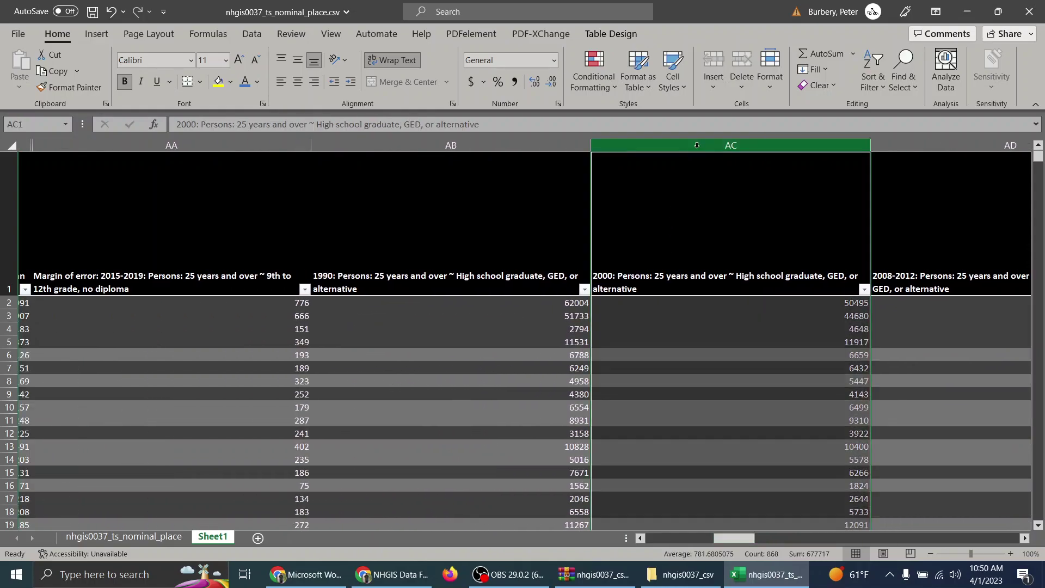
{"action": "right_click", "coordinate": [699, 145]}
{"action": "left_click", "coordinate": [731, 386]}
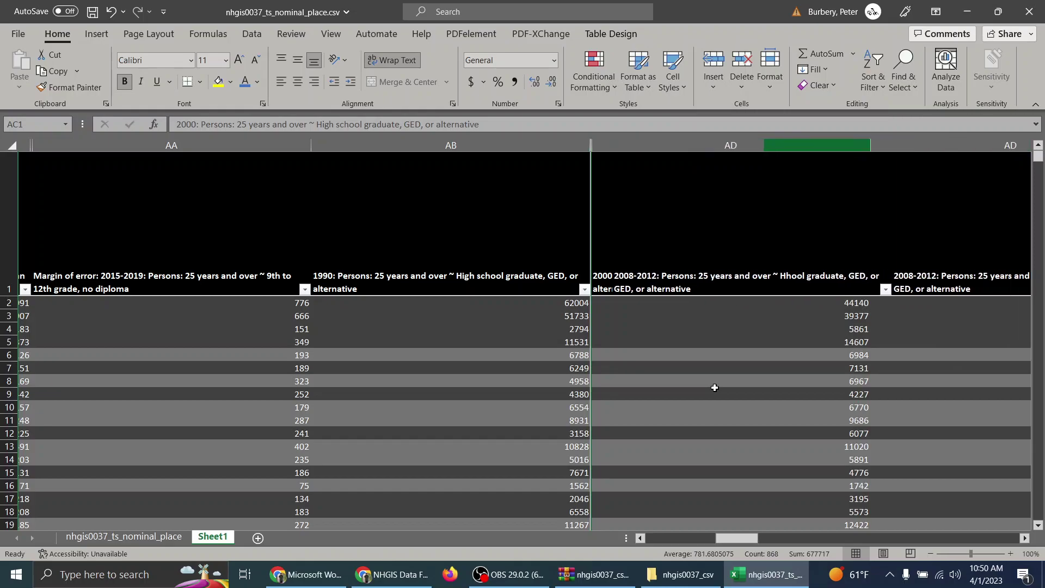
{"action": "left_click", "coordinate": [730, 144]}
{"action": "right_click", "coordinate": [730, 144]}
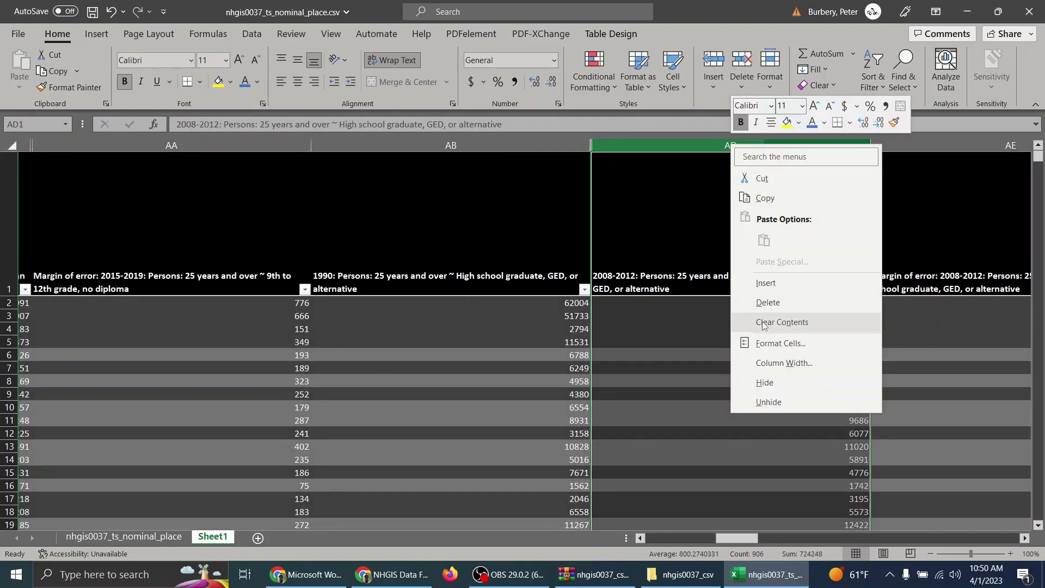
{"action": "left_click", "coordinate": [762, 383]}
Hide columns AE, AF and AG
{"action": "left_click", "coordinate": [683, 146]}
{"action": "right_click", "coordinate": [683, 146]}
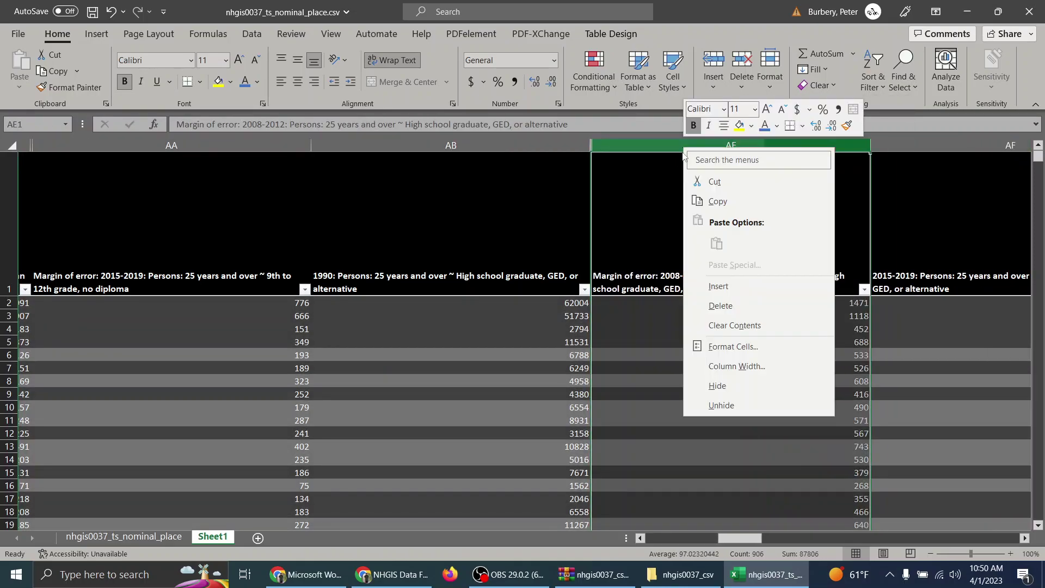
{"action": "left_click", "coordinate": [730, 386]}
{"action": "left_click", "coordinate": [694, 144]}
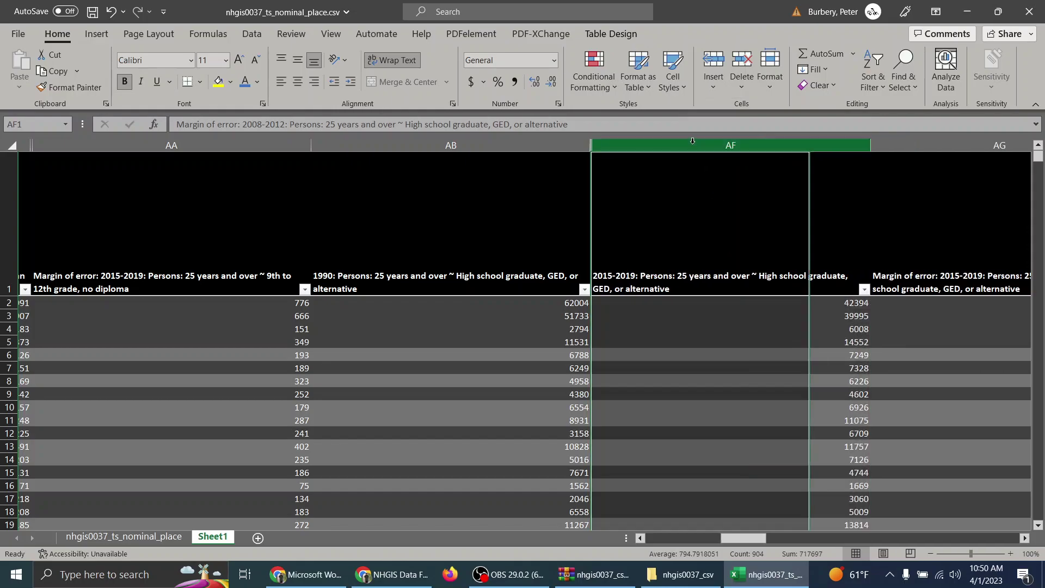
{"action": "right_click", "coordinate": [694, 144]}
{"action": "left_click", "coordinate": [730, 383]}
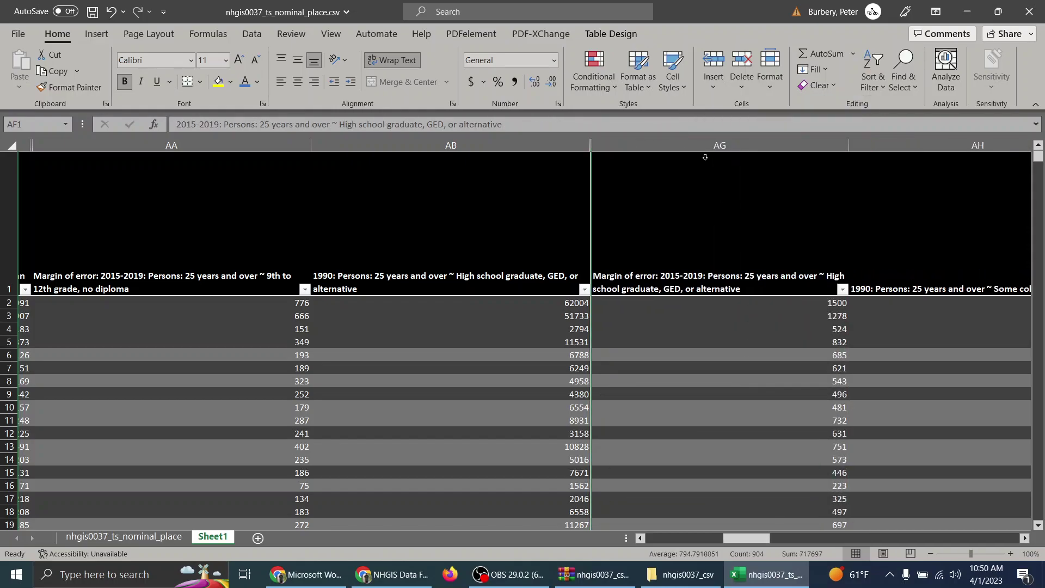
{"action": "right_click", "coordinate": [708, 303]}
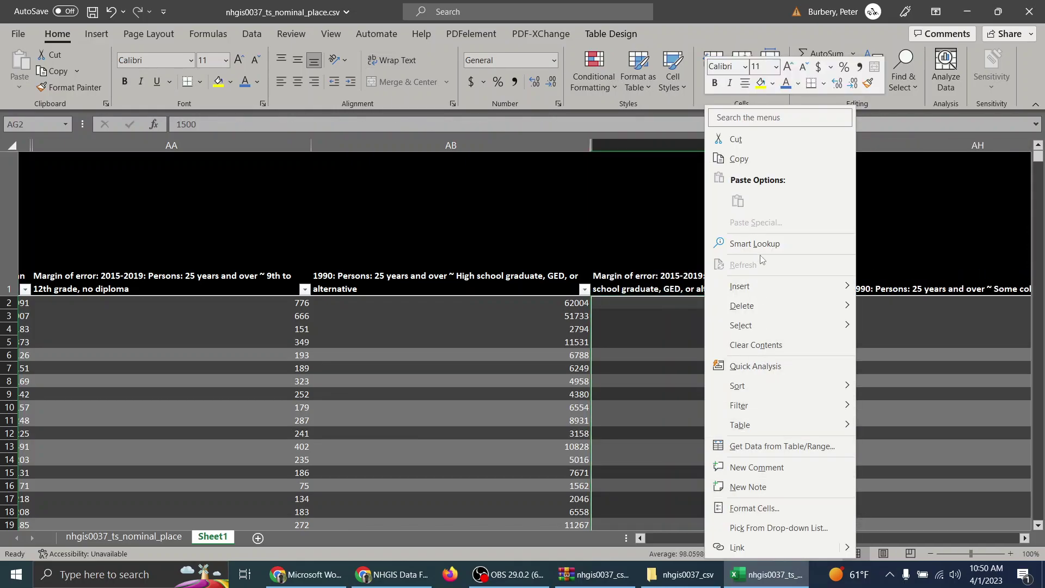
{"action": "left_click", "coordinate": [632, 142]}
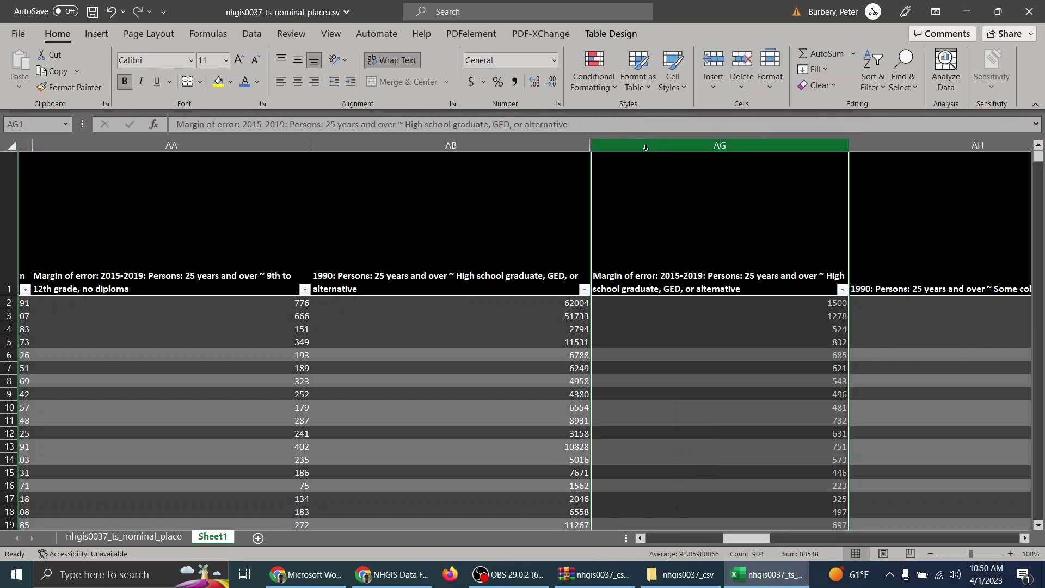
{"action": "right_click", "coordinate": [663, 146]}
{"action": "left_click", "coordinate": [717, 384]}
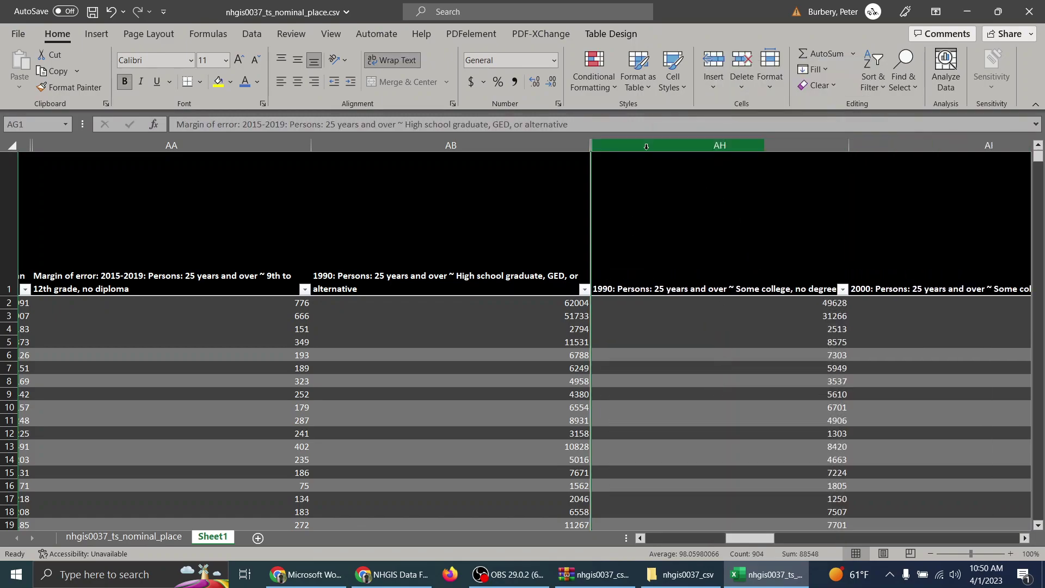
Hide columns AI:AJ and AK:AL
{"action": "left_click_drag", "start_coordinate": [754, 539], "coordinate": [769, 537]}
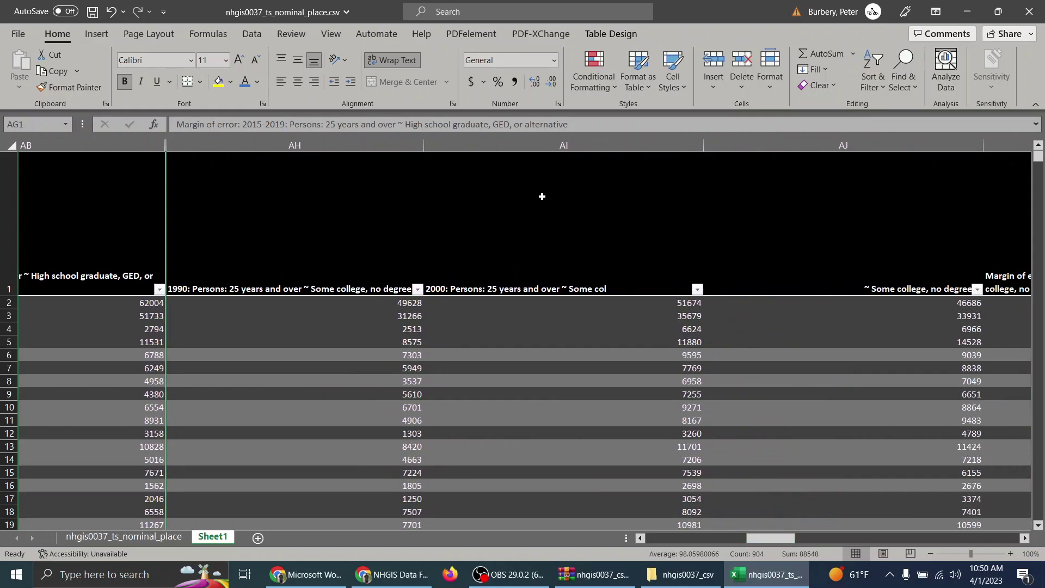
{"action": "left_click", "coordinate": [564, 145]}
{"action": "left_click_drag", "start_coordinate": [728, 161], "coordinate": [884, 248]}
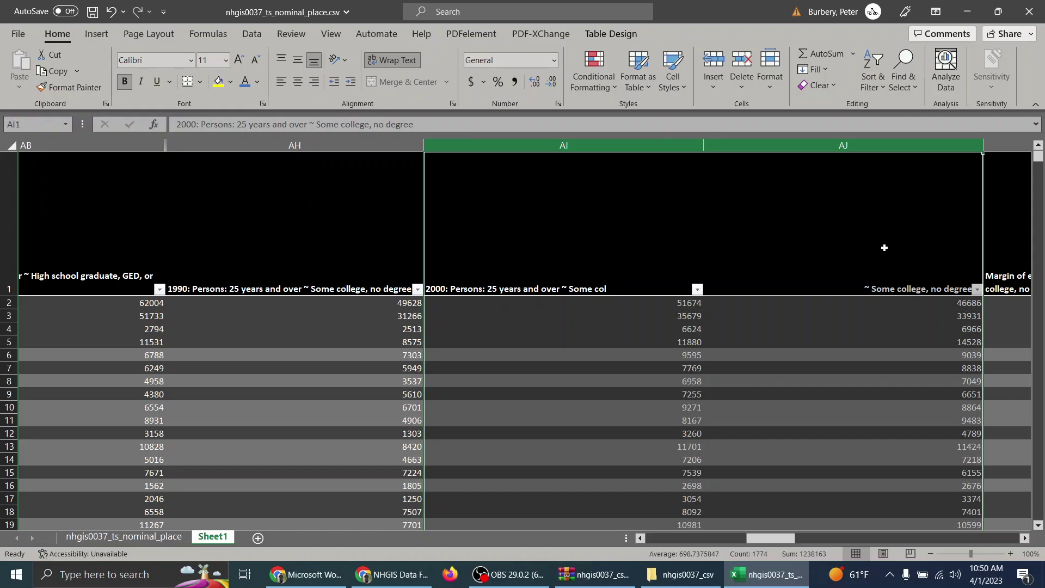
{"action": "right_click", "coordinate": [625, 152]}
{"action": "left_click", "coordinate": [684, 388]}
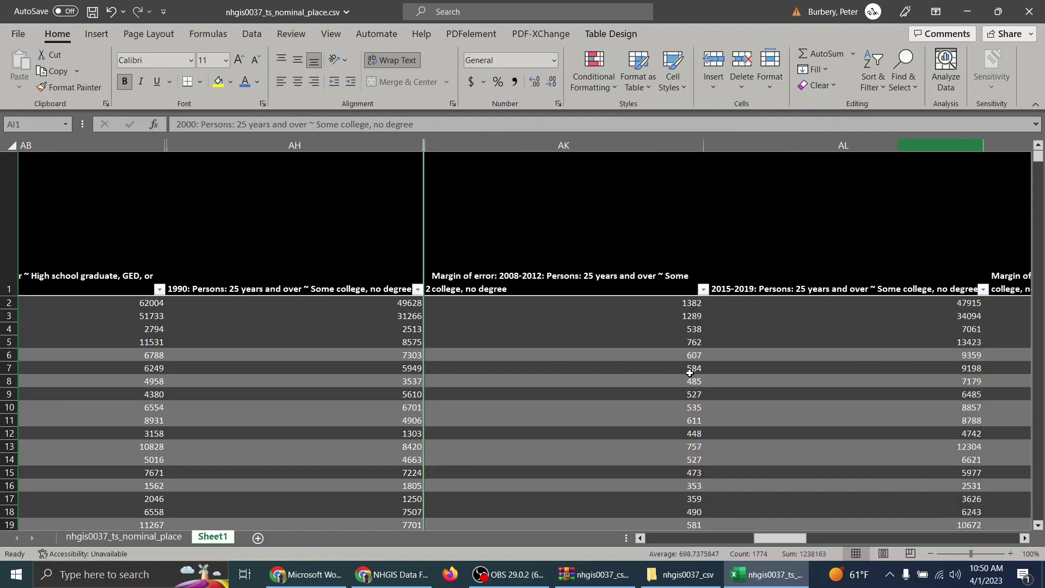
{"action": "left_click", "coordinate": [518, 144]}
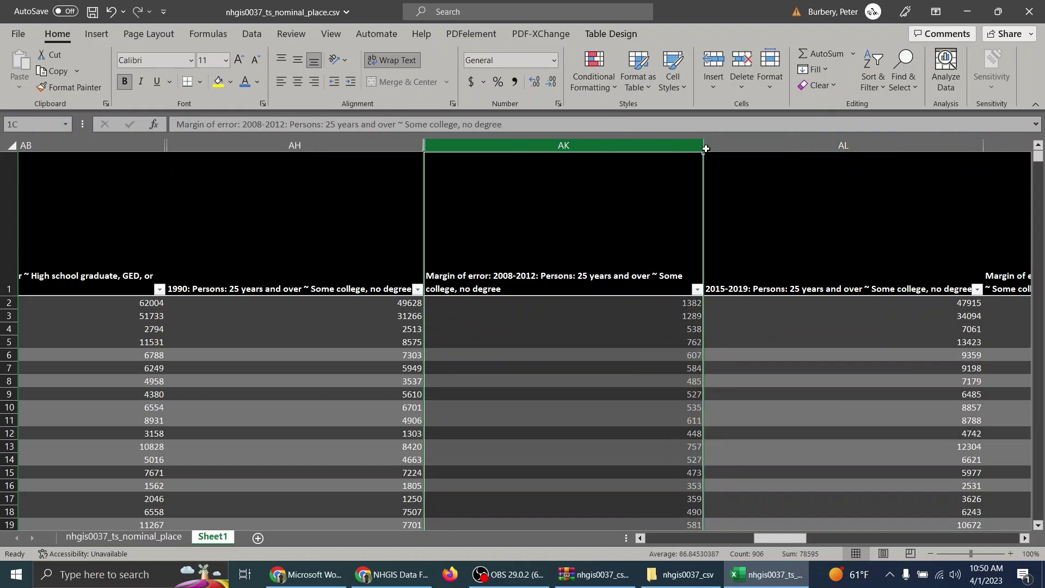
{"action": "left_click_drag", "start_coordinate": [706, 148], "coordinate": [737, 153]}
{"action": "right_click", "coordinate": [694, 147]}
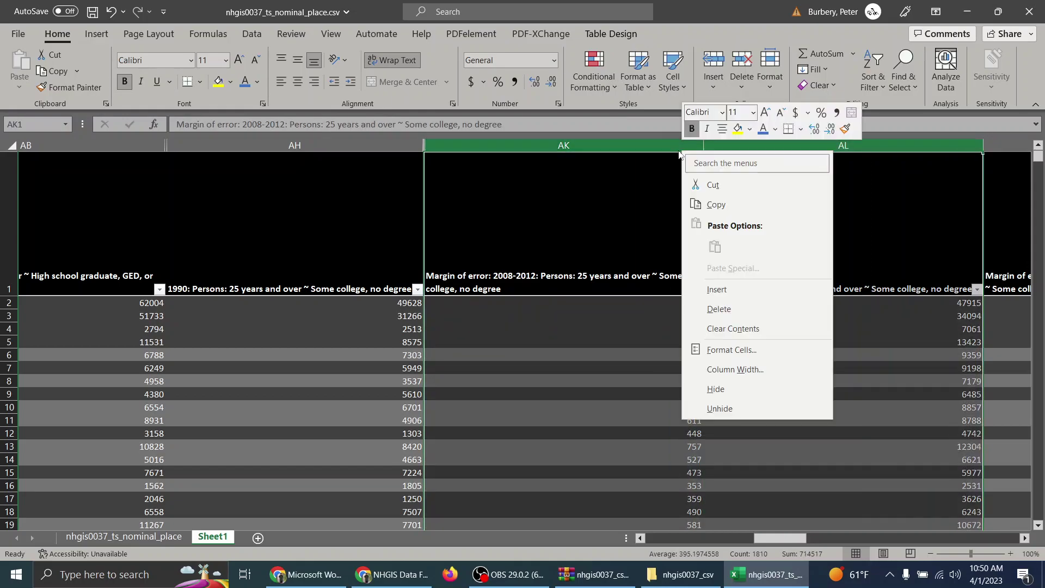
{"action": "left_click", "coordinate": [745, 388]}
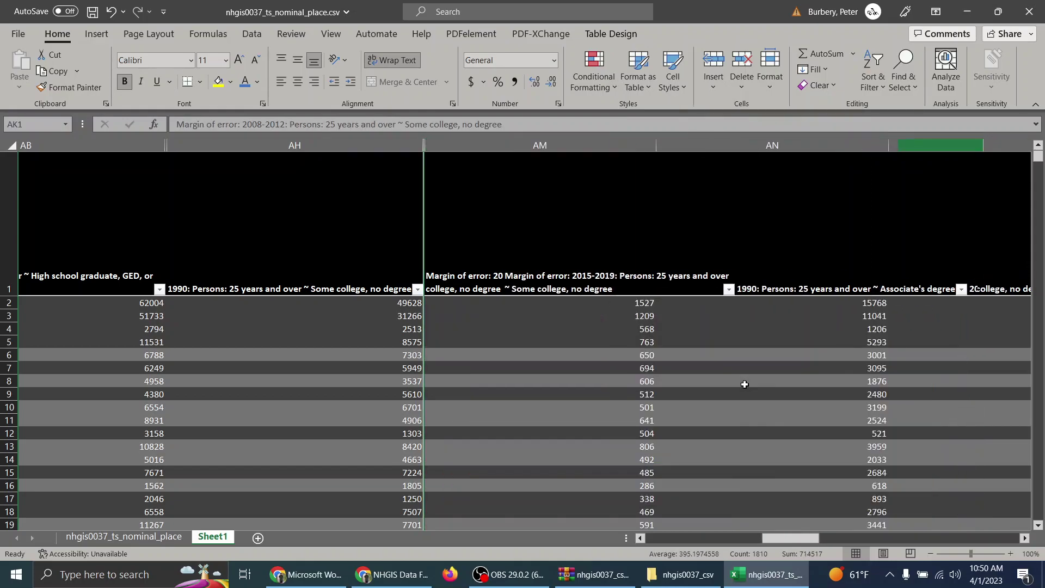
Hide column AM and columns AO through AR
{"action": "left_click", "coordinate": [540, 145]}
{"action": "right_click", "coordinate": [539, 144]}
{"action": "left_click", "coordinate": [576, 382]}
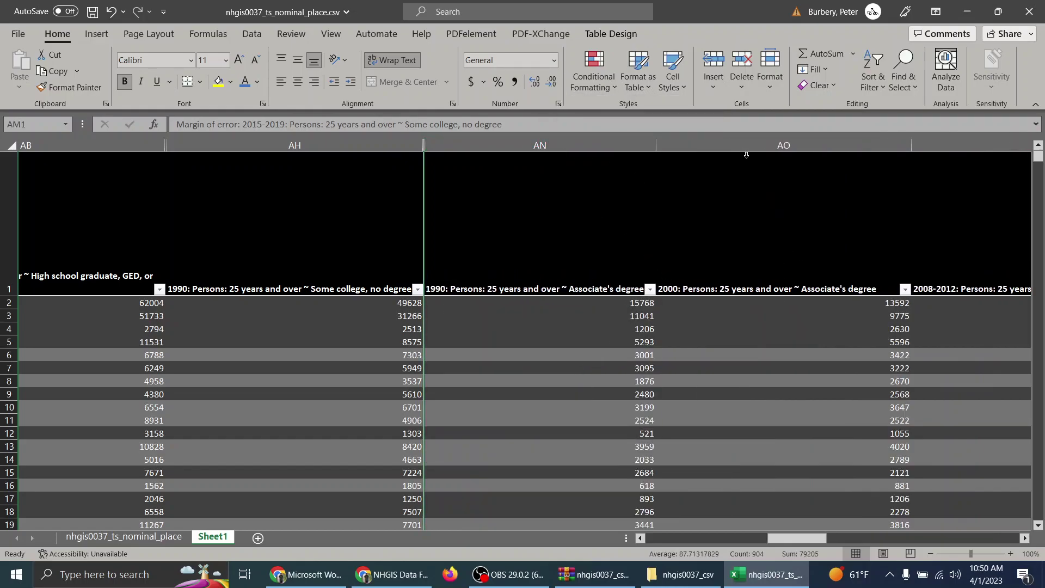
{"action": "left_click", "coordinate": [745, 143]}
{"action": "left_click_drag", "start_coordinate": [745, 144], "coordinate": [876, 168]}
{"action": "left_click_drag", "start_coordinate": [936, 149], "coordinate": [936, 148]}
{"action": "right_click", "coordinate": [935, 149]}
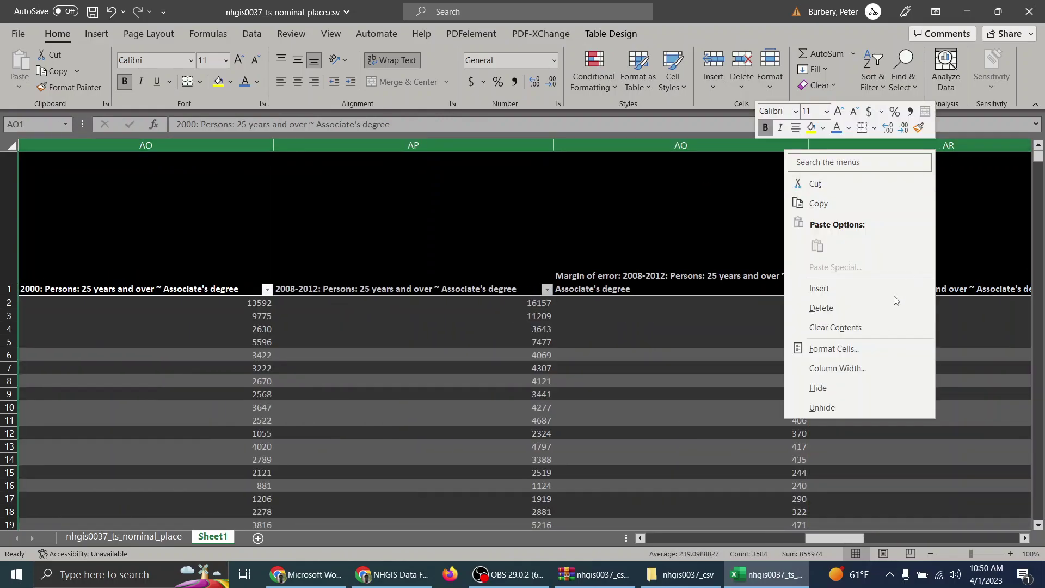
{"action": "left_click", "coordinate": [871, 387]}
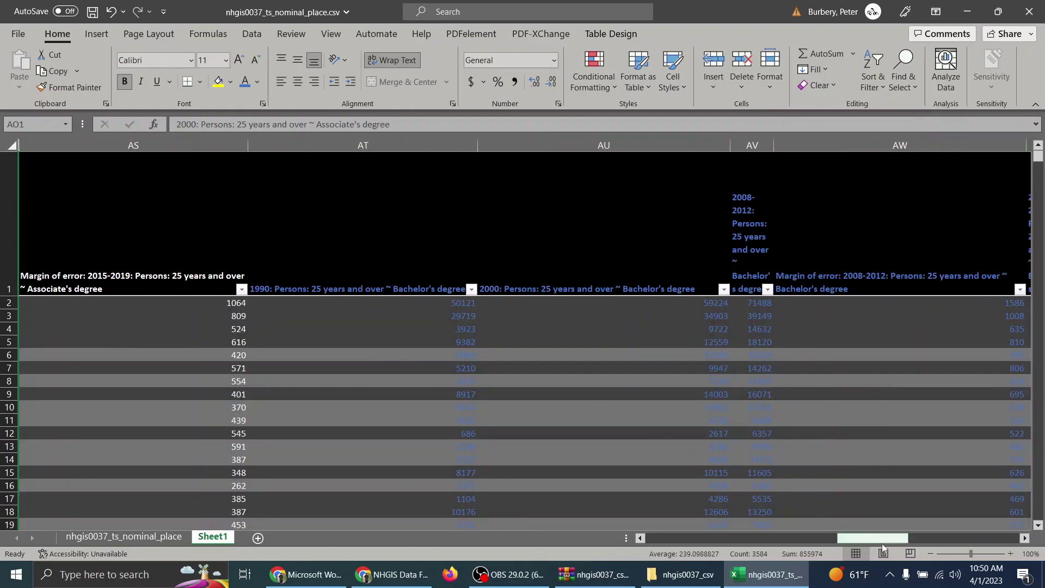
Hide column AS and columns AU through AY
{"action": "left_click_drag", "start_coordinate": [872, 540], "coordinate": [841, 511]}
{"action": "right_click", "coordinate": [570, 146]}
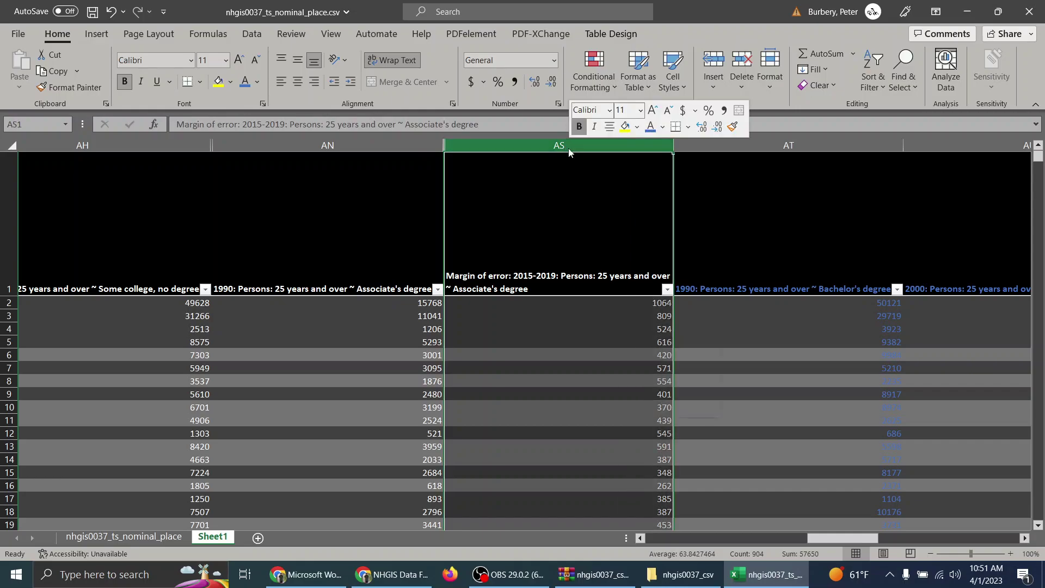
{"action": "left_click", "coordinate": [619, 387]}
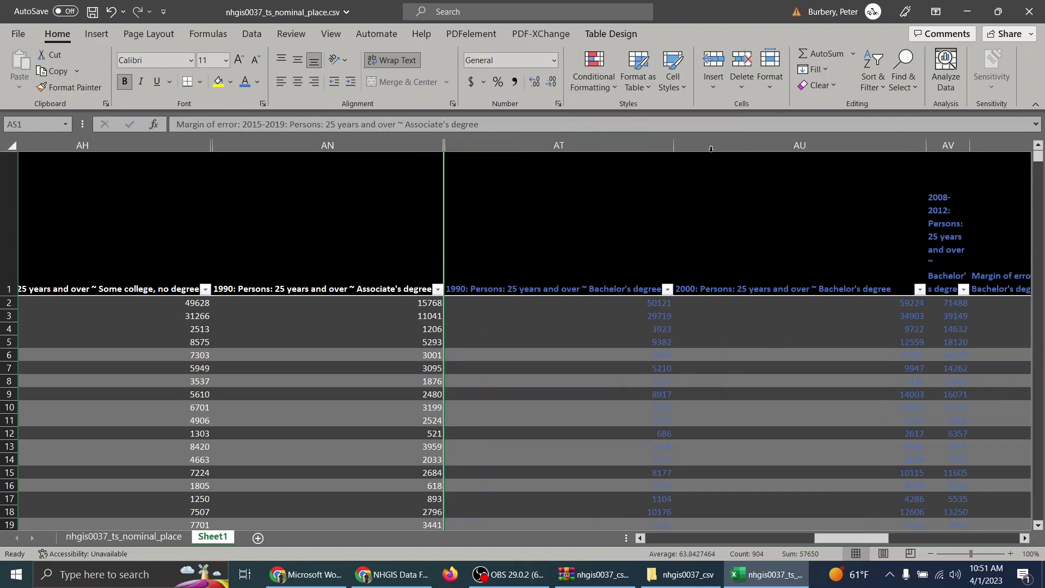
{"action": "left_click_drag", "start_coordinate": [711, 148], "coordinate": [891, 155]}
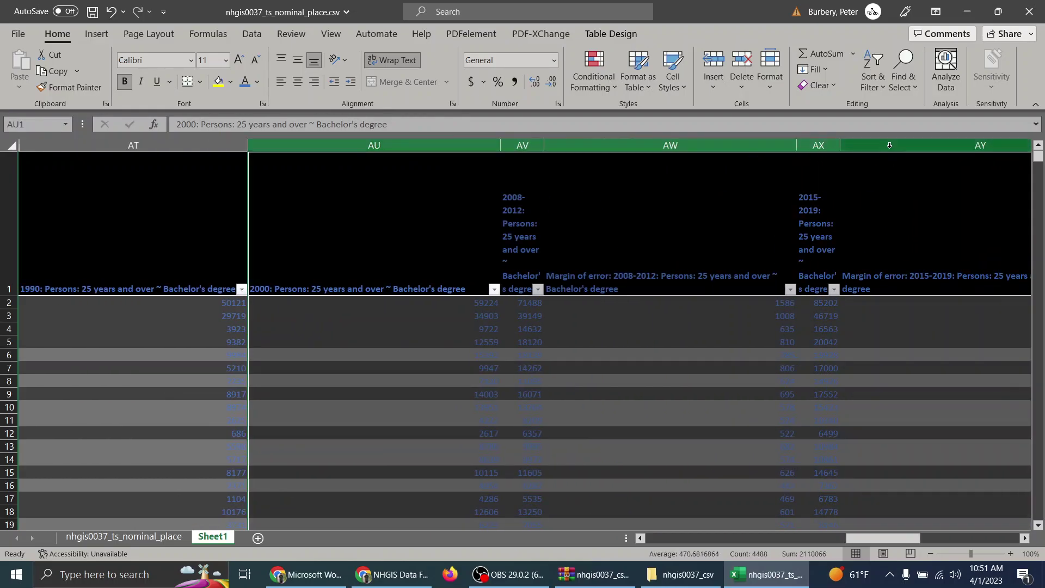
{"action": "right_click", "coordinate": [891, 155]}
{"action": "left_click", "coordinate": [924, 386]}
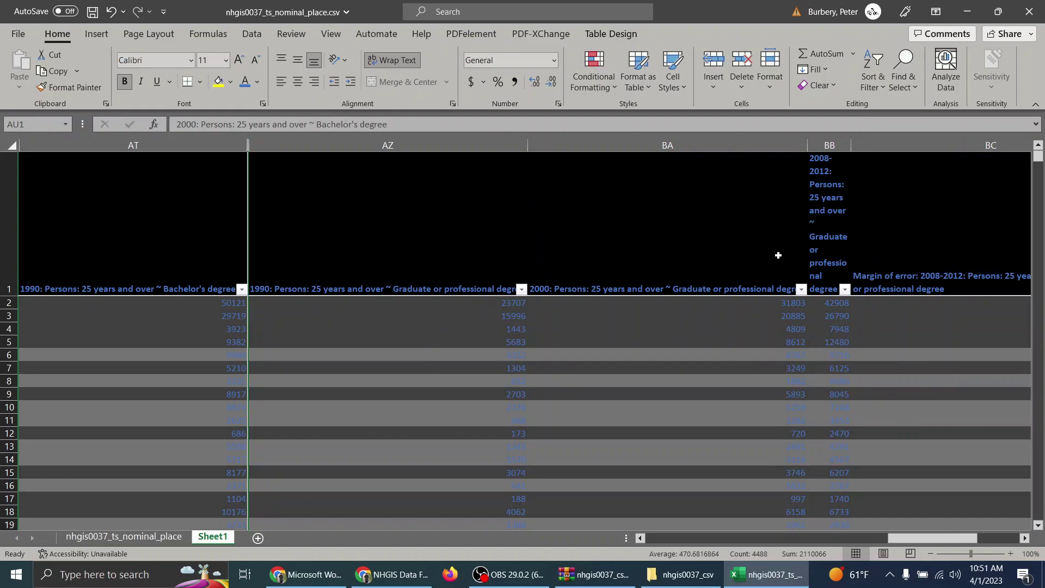
Hide columns BA through BD
{"action": "left_click", "coordinate": [597, 140]}
{"action": "left_click_drag", "start_coordinate": [602, 143], "coordinate": [924, 160]}
{"action": "right_click", "coordinate": [885, 147]}
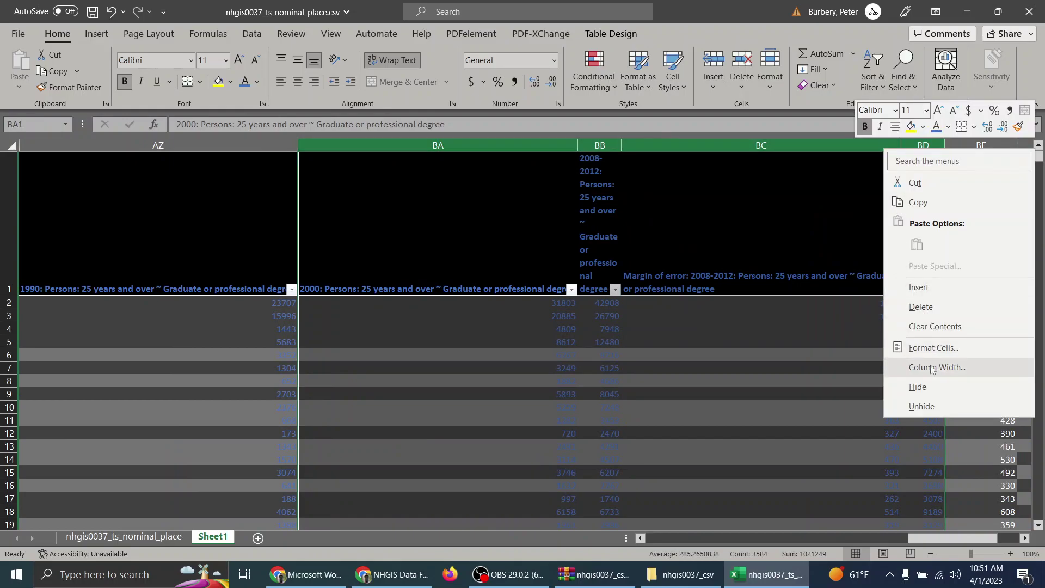
{"action": "left_click", "coordinate": [918, 380]}
{"action": "left_click", "coordinate": [643, 290]}
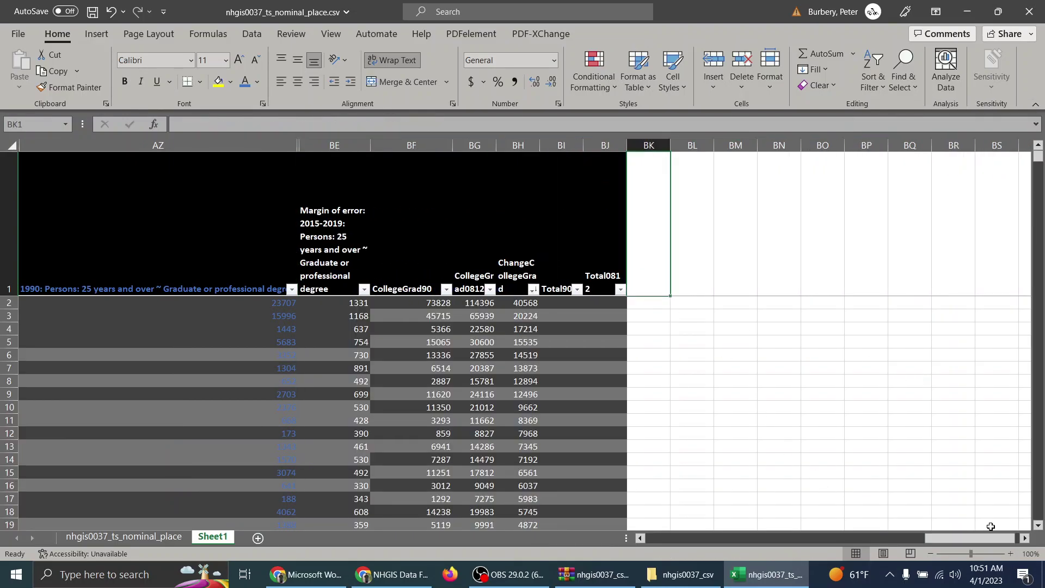
{"action": "mouse_move", "coordinate": [991, 536]}
{"action": "left_mouse_down"}
{"action": "mouse_move", "coordinate": [916, 533]}
{"action": "mouse_move", "coordinate": [1003, 529]}
{"action": "left_mouse_up"}
{"action": "left_click", "coordinate": [502, 303]}
{"action": "type", "text": "="}
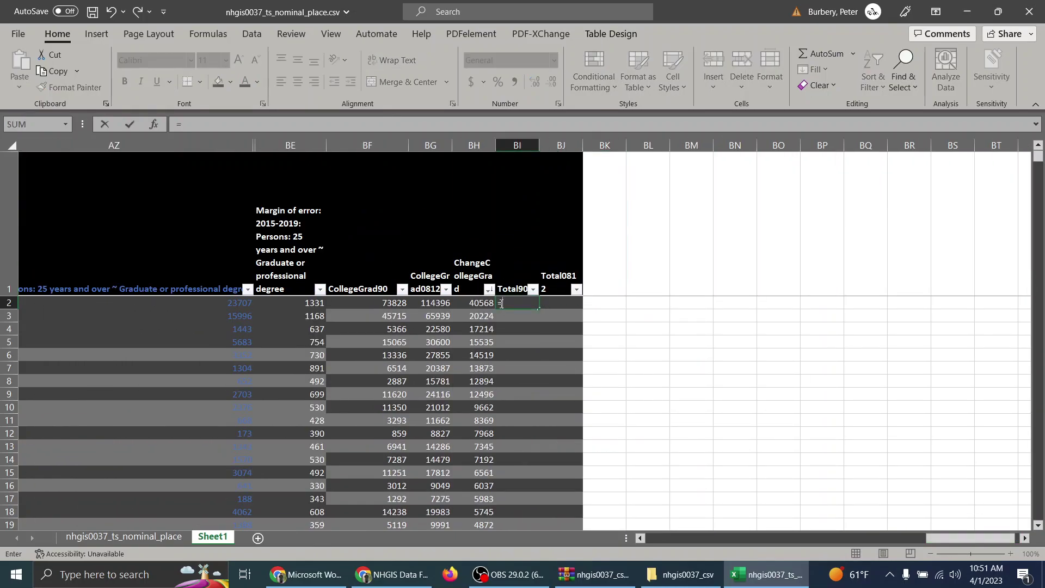
{"action": "type", "text": "sum("}
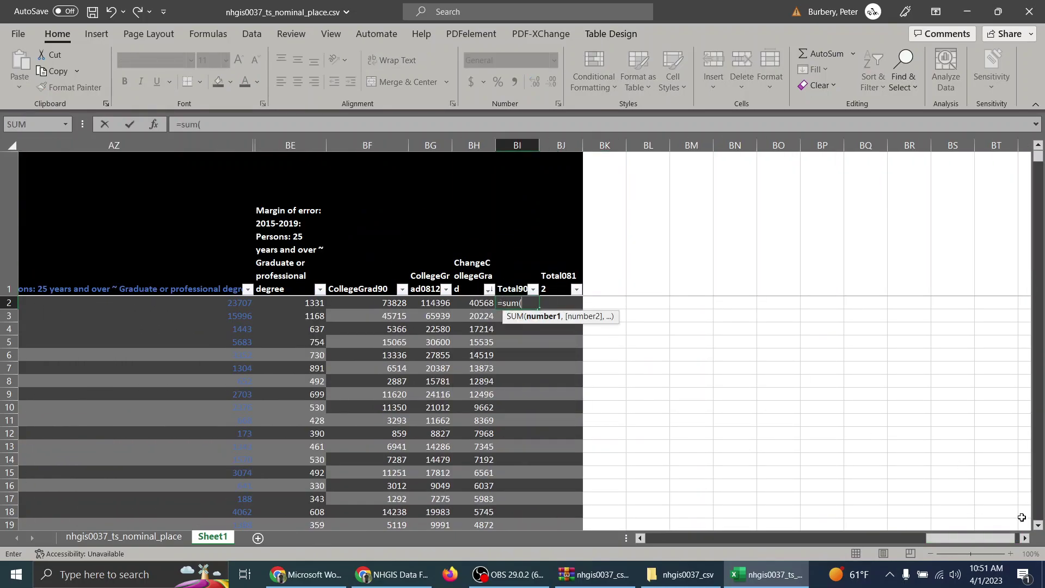
{"action": "left_click_drag", "start_coordinate": [995, 541], "coordinate": [816, 522]}
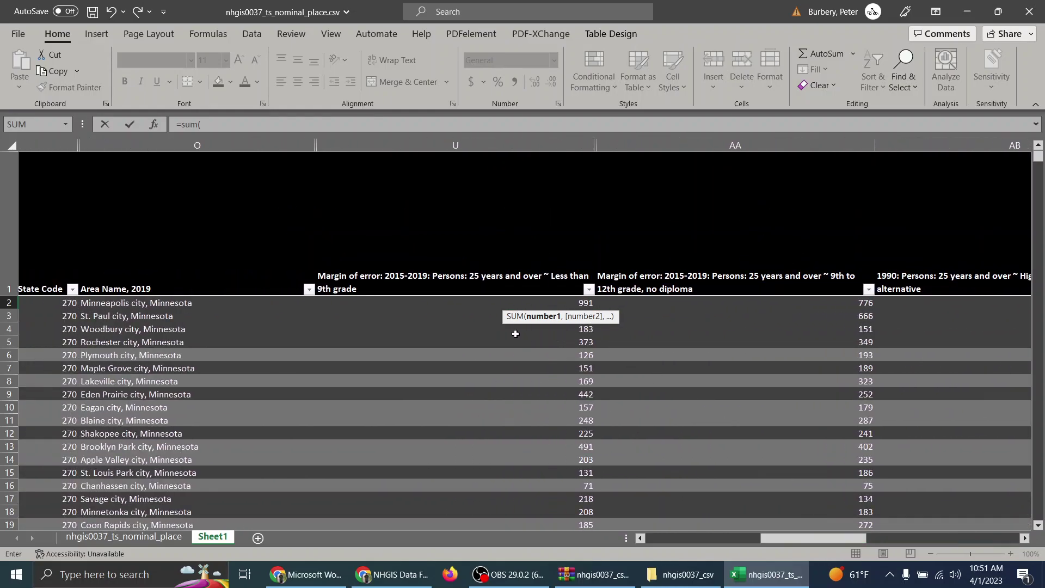
{"action": "left_click", "coordinate": [516, 333]}
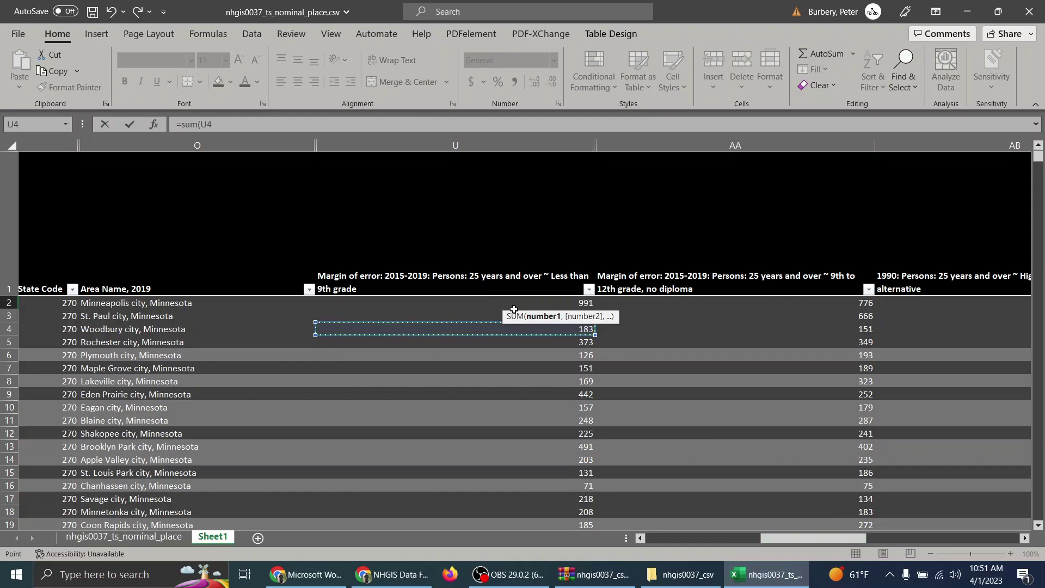
{"action": "key", "text": "Escape"}
{"action": "left_click_drag", "start_coordinate": [944, 536], "coordinate": [685, 513]}
Unhide columns V through Z and hide column AA
{"action": "left_click_drag", "start_coordinate": [748, 516], "coordinate": [789, 509]}
{"action": "left_click_drag", "start_coordinate": [483, 152], "coordinate": [327, 146]}
{"action": "right_click", "coordinate": [326, 147]}
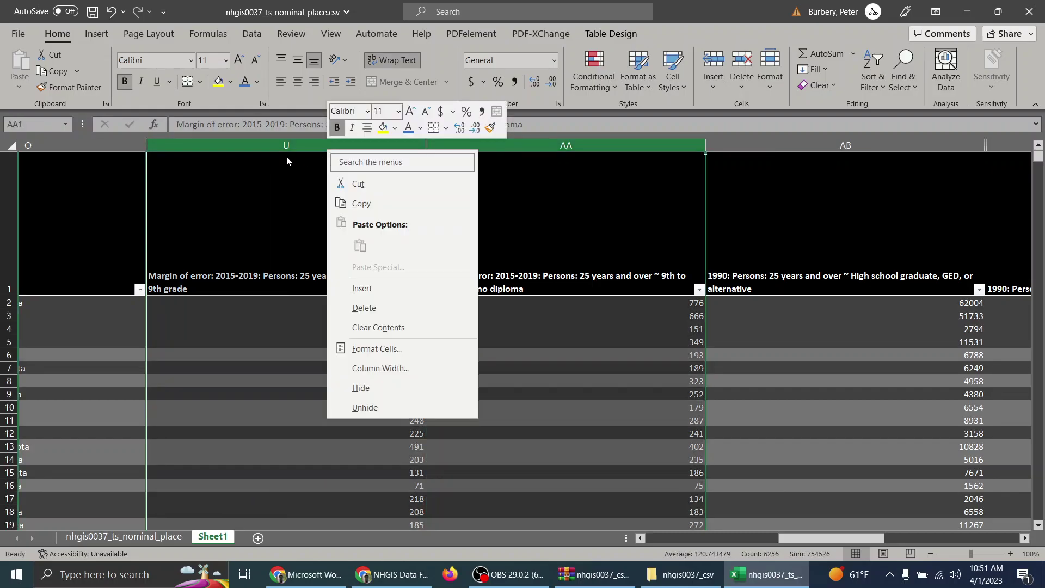
{"action": "left_click", "coordinate": [400, 403]}
{"action": "left_click", "coordinate": [549, 333]}
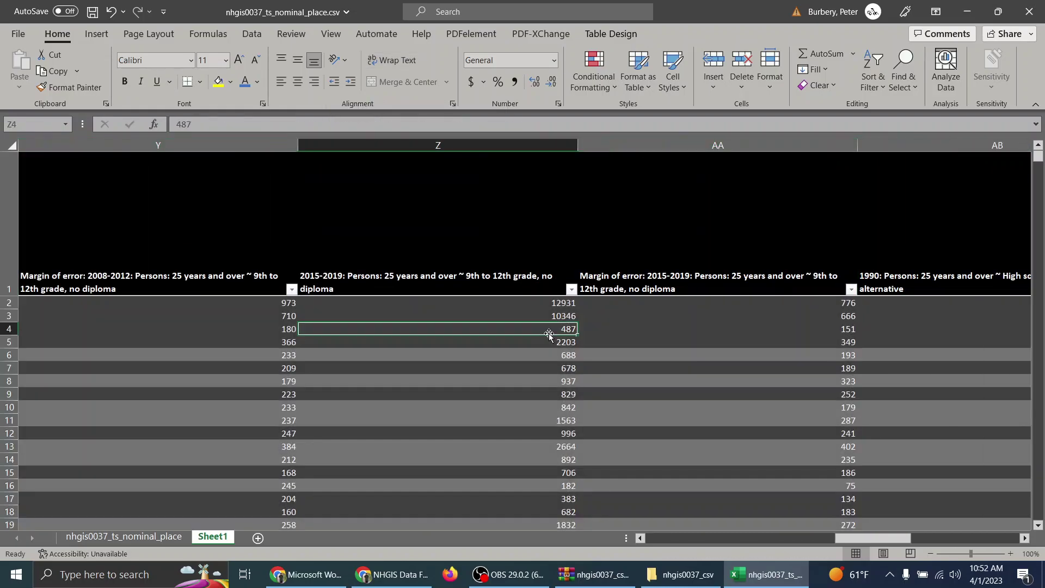
{"action": "left_click", "coordinate": [656, 145]}
{"action": "right_click", "coordinate": [655, 146]}
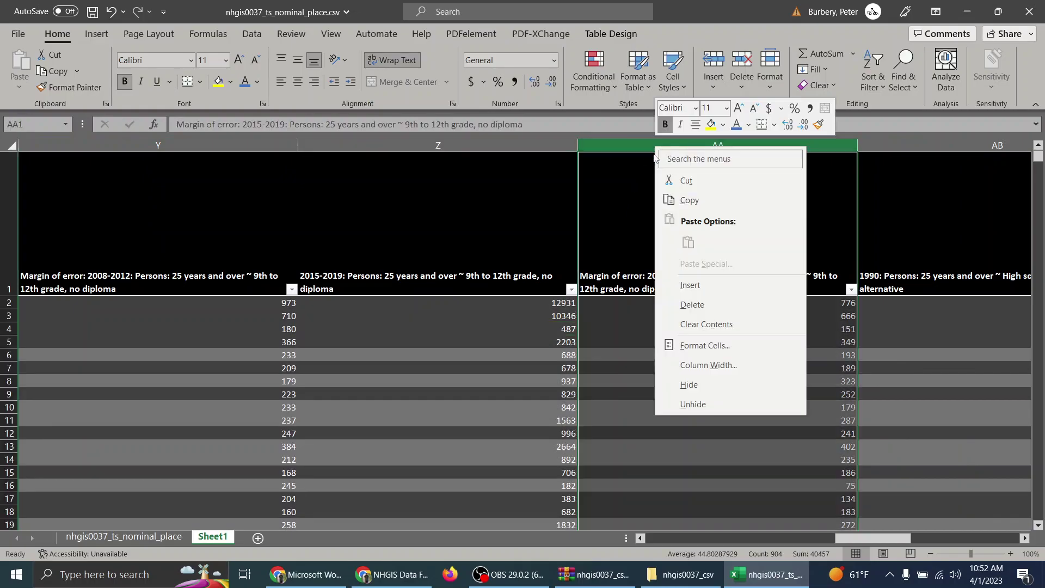
{"action": "left_click", "coordinate": [689, 385]}
Hide columns Z, Y, W and X
{"action": "left_click", "coordinate": [446, 147]}
{"action": "right_click", "coordinate": [446, 148]}
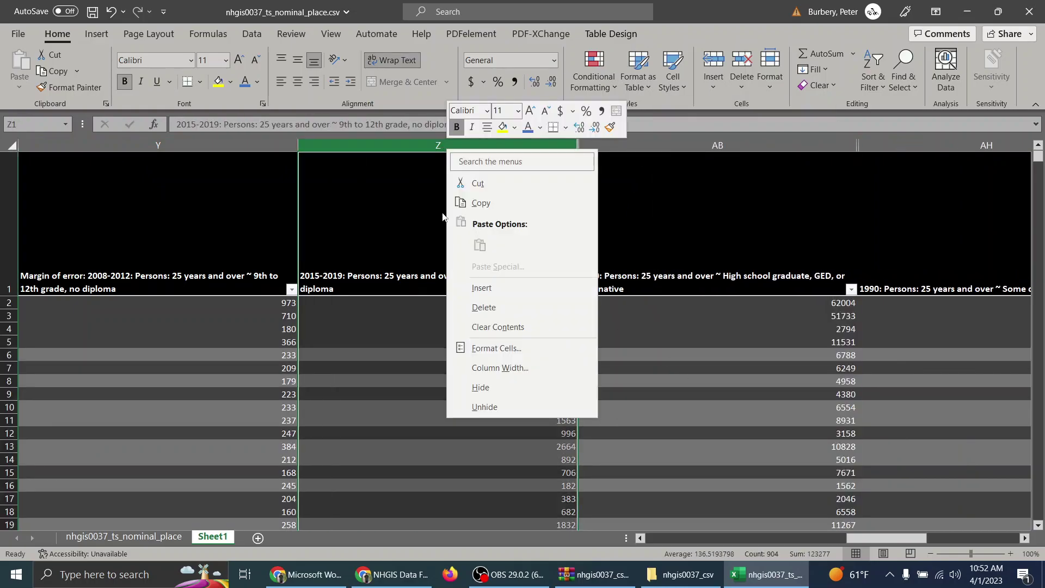
{"action": "left_click", "coordinate": [479, 387]}
{"action": "left_click", "coordinate": [176, 142]}
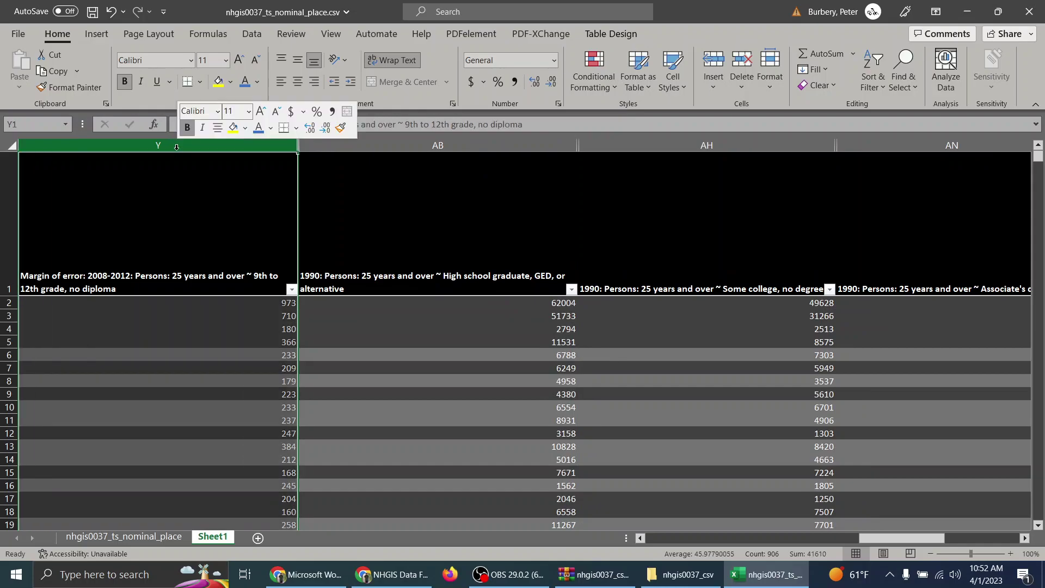
{"action": "right_click", "coordinate": [176, 143]}
{"action": "left_click", "coordinate": [260, 385]}
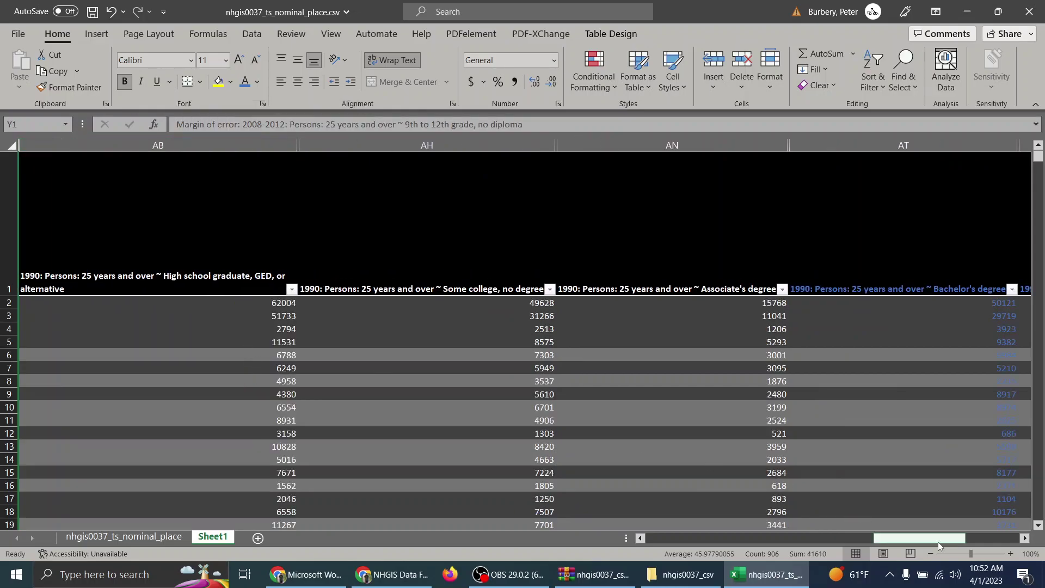
{"action": "left_click_drag", "start_coordinate": [939, 539], "coordinate": [840, 530]}
{"action": "left_click_drag", "start_coordinate": [669, 145], "coordinate": [919, 146]}
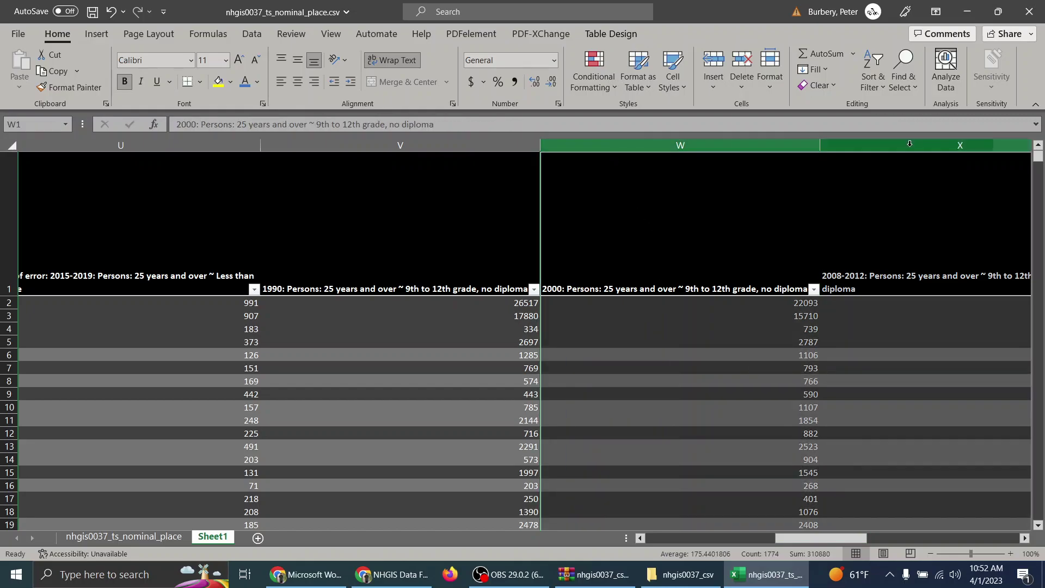
{"action": "right_click", "coordinate": [759, 147]}
{"action": "left_click", "coordinate": [766, 385]}
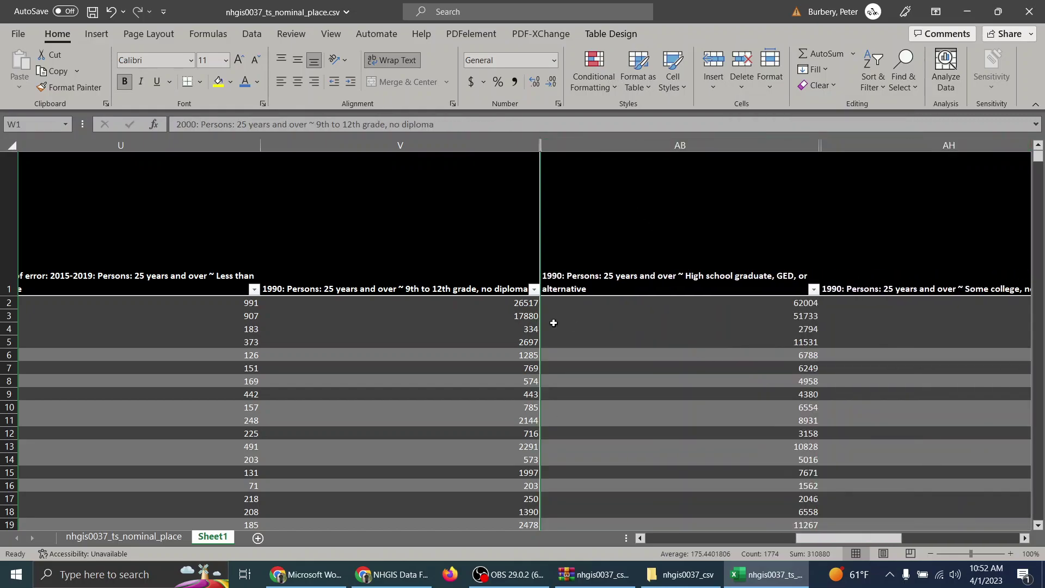
Unhide columns P through T, then hide columns S through U
{"action": "left_click_drag", "start_coordinate": [850, 537], "coordinate": [799, 528]}
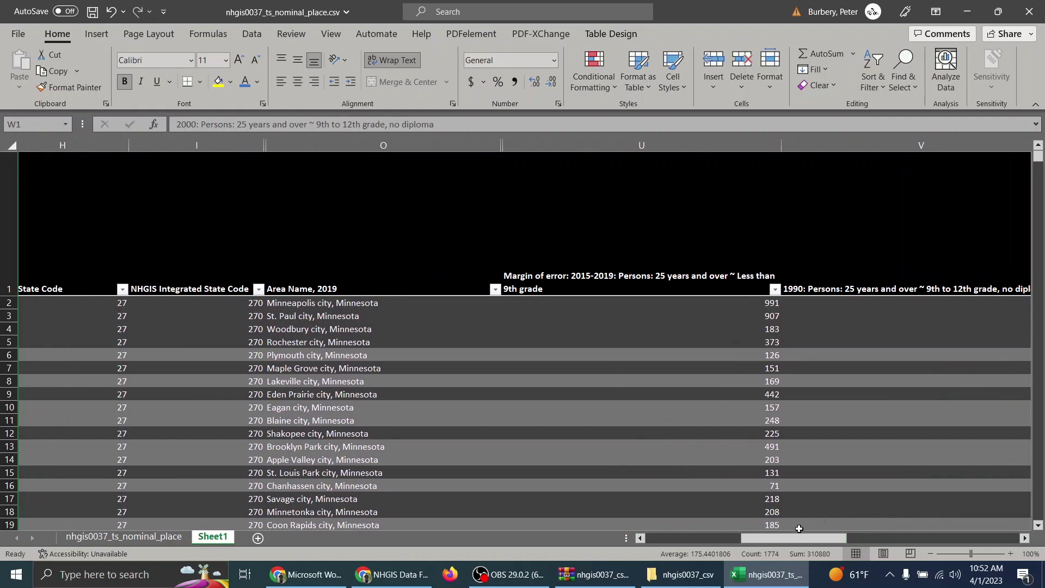
{"action": "left_click_drag", "start_coordinate": [610, 154], "coordinate": [501, 147]}
{"action": "right_click", "coordinate": [501, 146]}
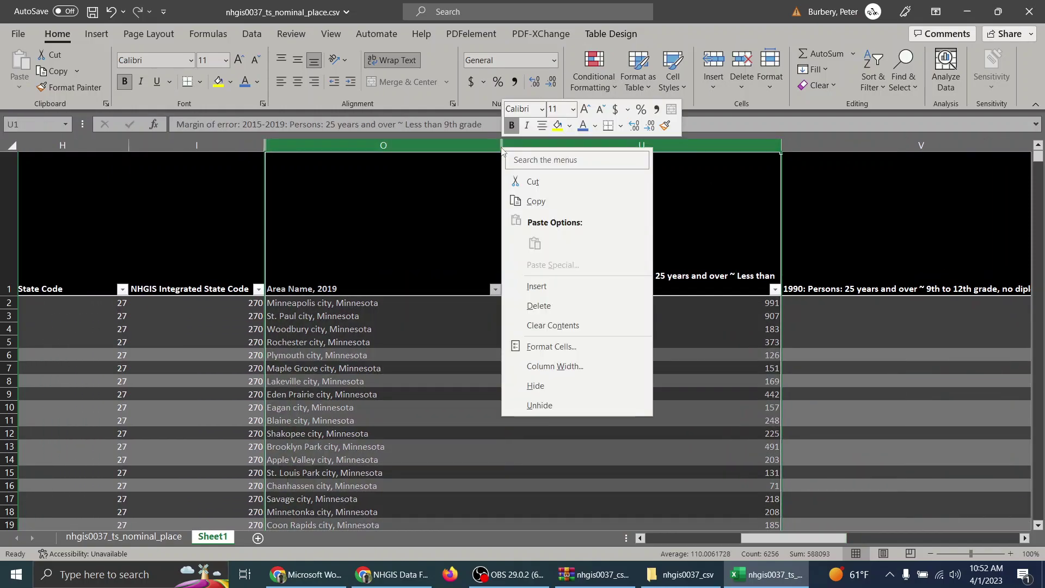
{"action": "left_click", "coordinate": [561, 403]}
{"action": "left_click", "coordinate": [575, 353]}
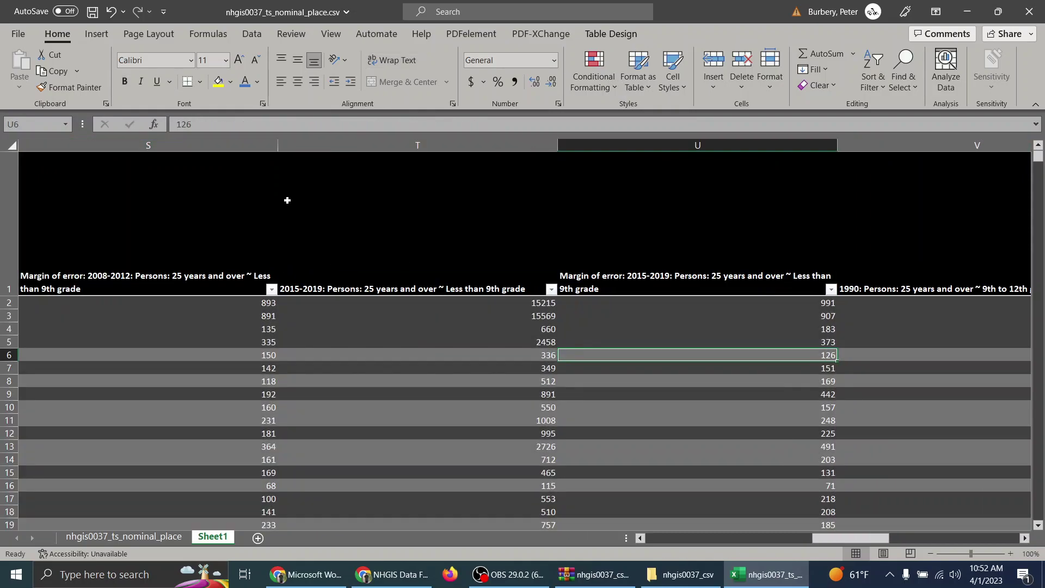
{"action": "left_click_drag", "start_coordinate": [204, 154], "coordinate": [684, 155]}
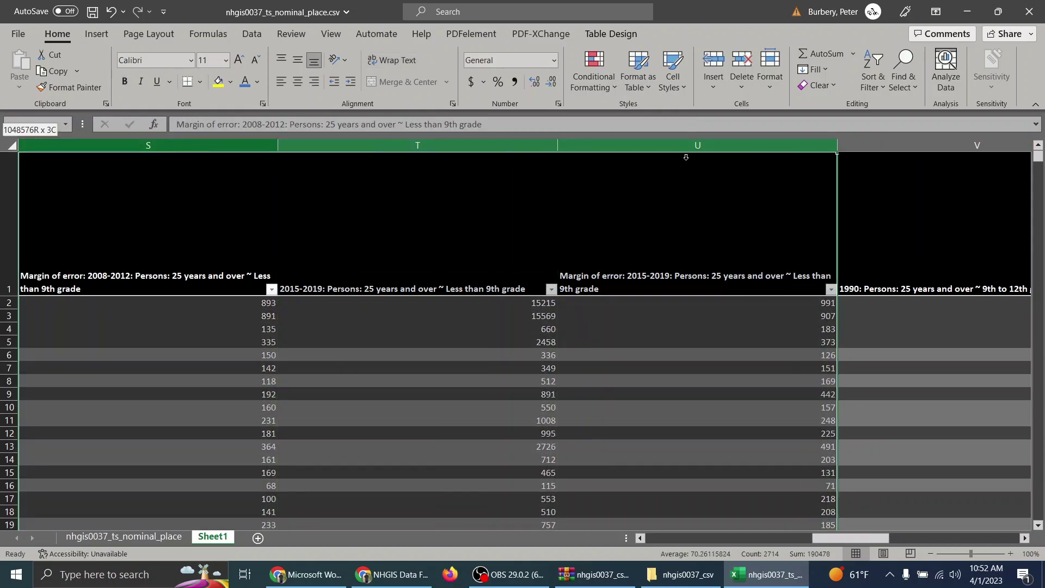
{"action": "right_click", "coordinate": [684, 155]}
{"action": "left_click", "coordinate": [753, 398]}
{"action": "left_click", "coordinate": [817, 368]}
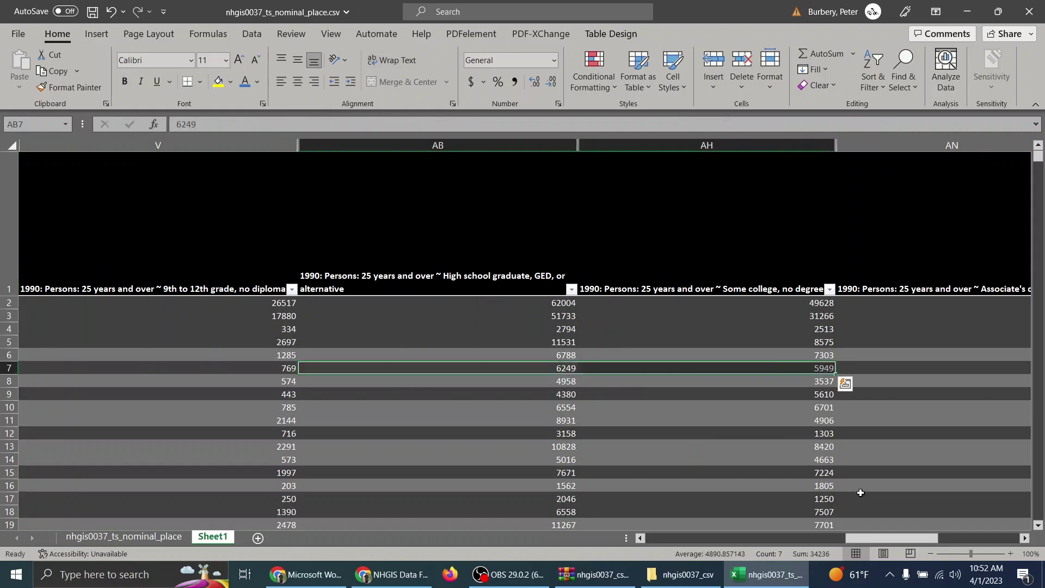
Hide less-than-9th-grade columns Q and R, then move right to the CollegeGrad columns
{"action": "left_click_drag", "start_coordinate": [902, 537], "coordinate": [843, 530]}
{"action": "left_click", "coordinate": [442, 145]}
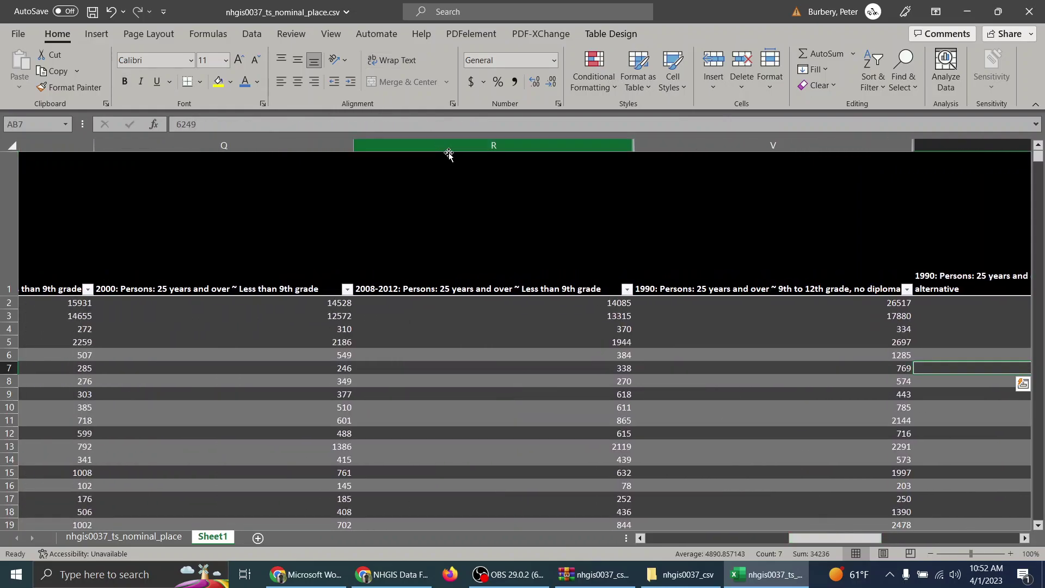
{"action": "left_click", "coordinate": [642, 338]}
{"action": "left_click_drag", "start_coordinate": [484, 146], "coordinate": [249, 147]}
{"action": "right_click", "coordinate": [250, 153]}
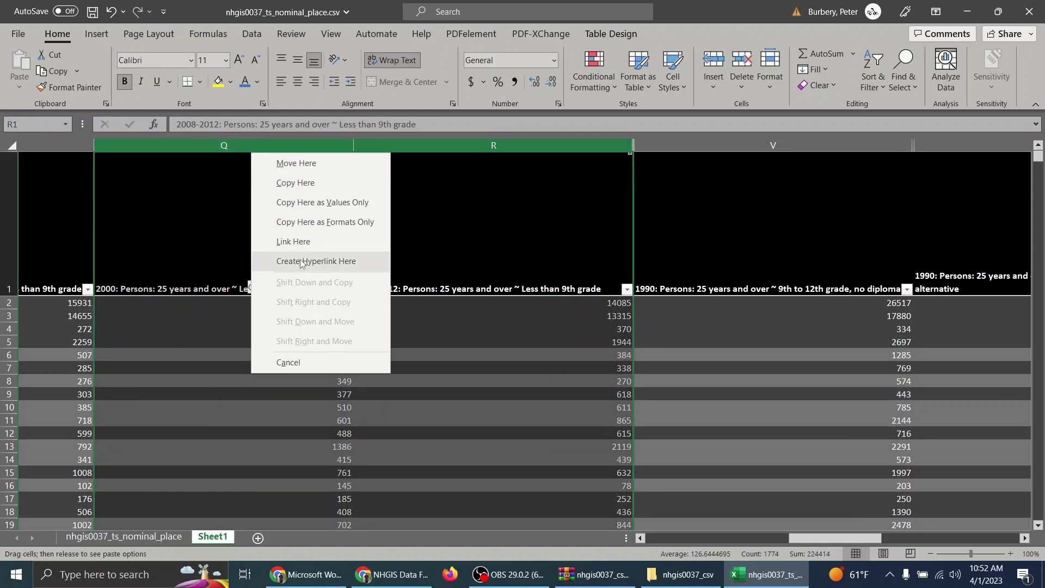
{"action": "left_click", "coordinate": [567, 313]}
{"action": "right_click", "coordinate": [391, 144]}
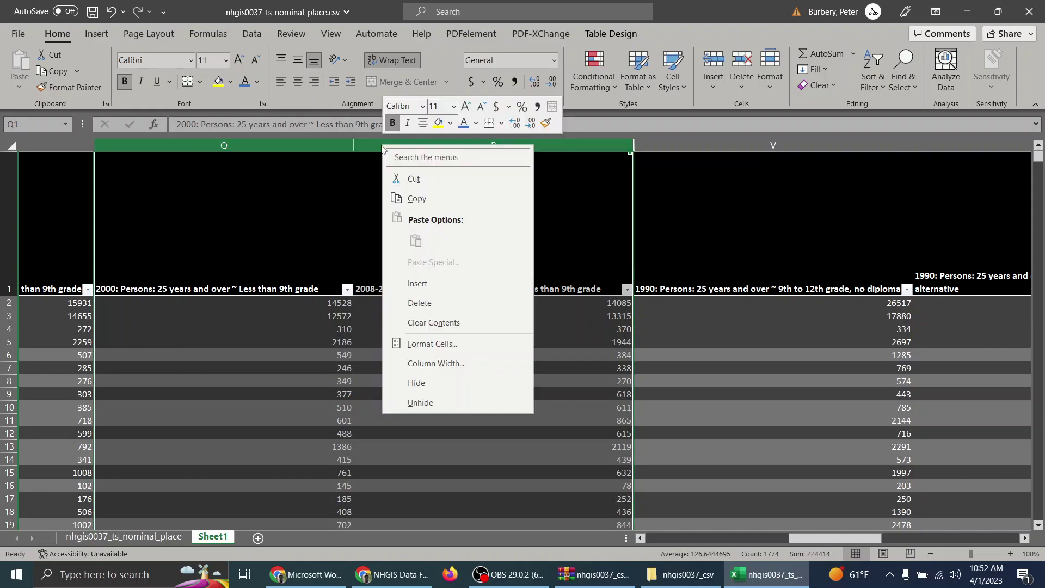
{"action": "left_click", "coordinate": [482, 388]}
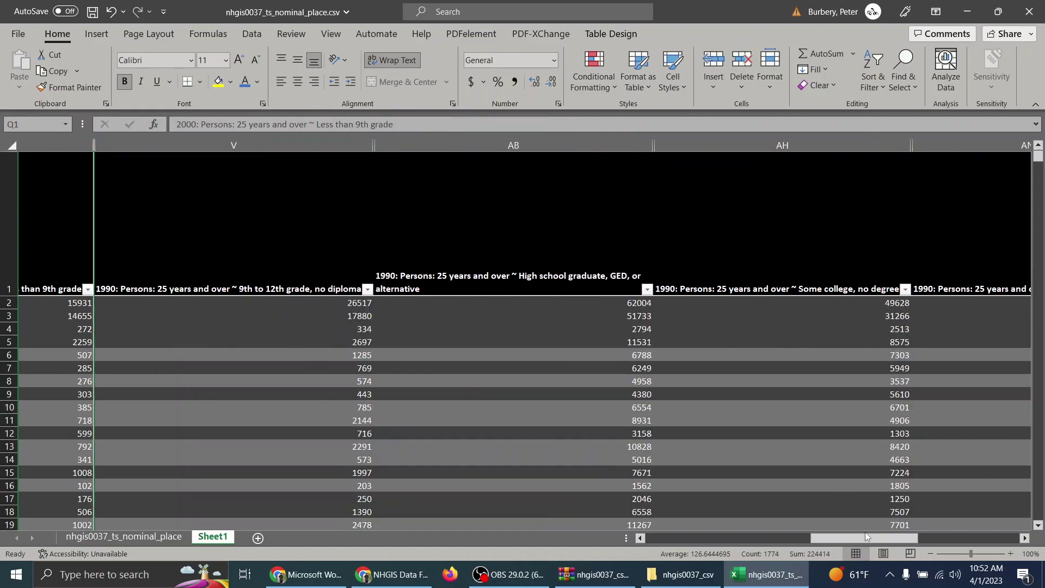
{"action": "left_click_drag", "start_coordinate": [866, 537], "coordinate": [992, 528]}
{"action": "left_click", "coordinate": [673, 272]}
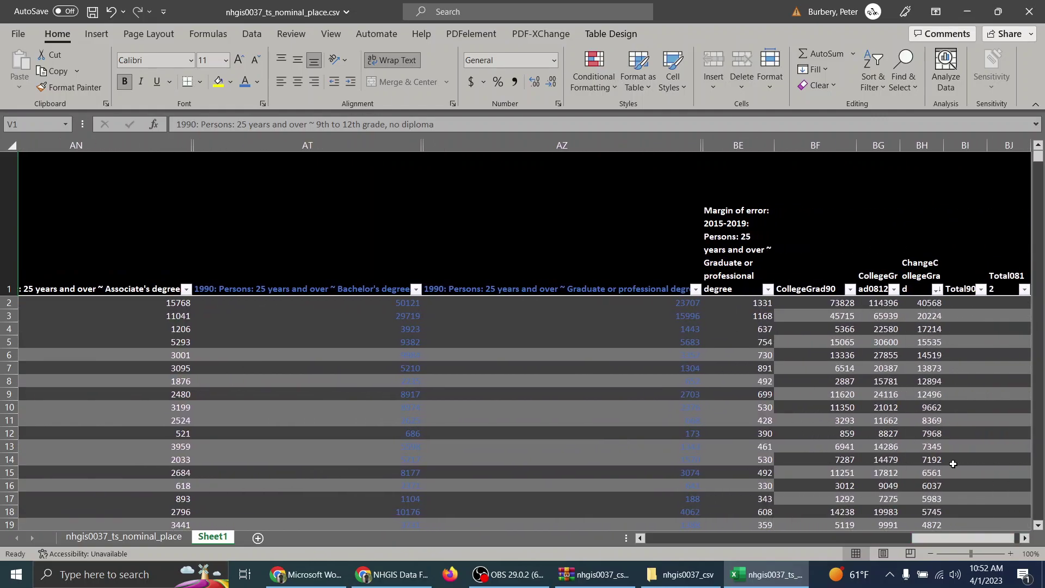
{"action": "left_click", "coordinate": [764, 248]}
Hide the margin-of-error column BE
{"action": "left_click", "coordinate": [727, 146]}
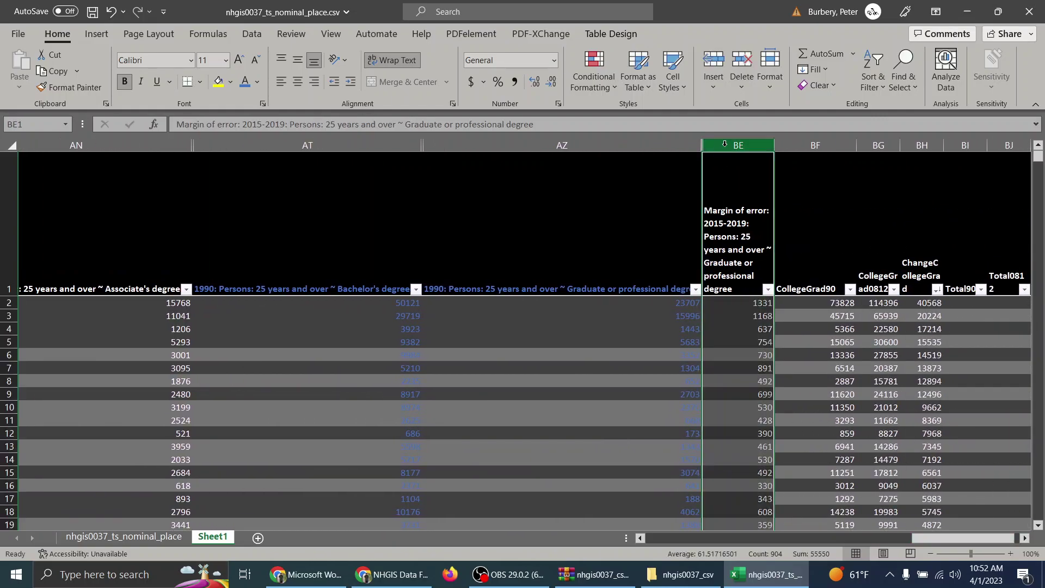
{"action": "right_click", "coordinate": [726, 146]}
{"action": "left_click", "coordinate": [778, 388]}
{"action": "left_click", "coordinate": [812, 342]}
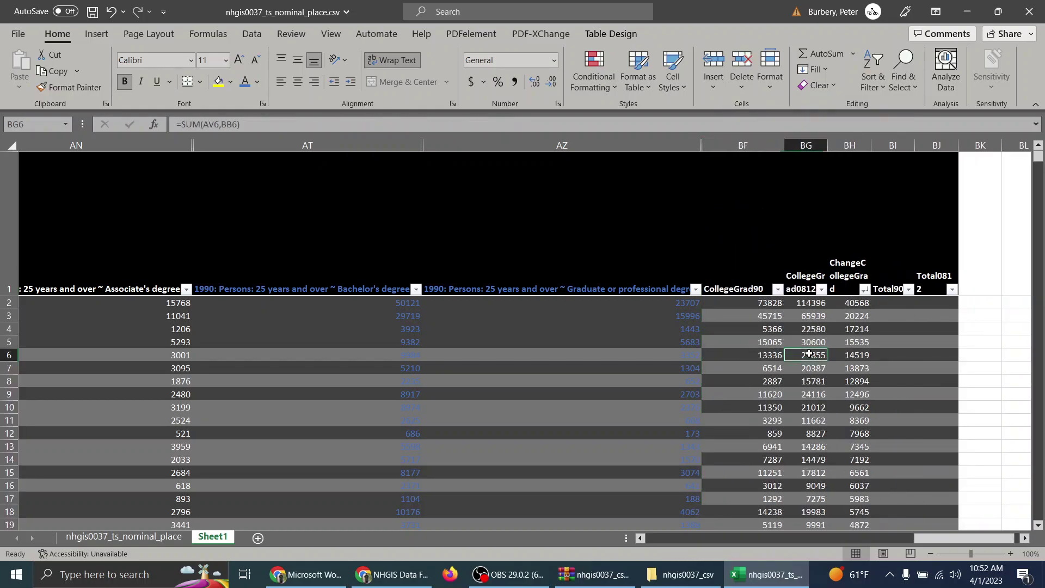
Enter a Total90 SUM formula in BI2 over the 1990 education count columns, giving 902775
{"action": "left_click", "coordinate": [890, 303]}
{"action": "type", "text": "=sum("}
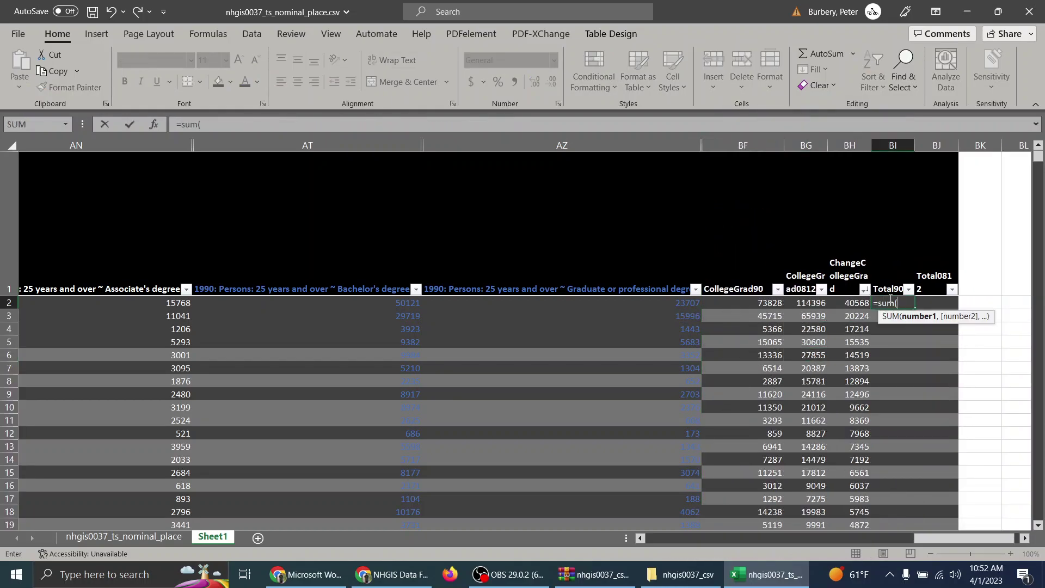
{"action": "left_click_drag", "start_coordinate": [598, 311], "coordinate": [746, 300]}
{"action": "key", "text": "Return"}
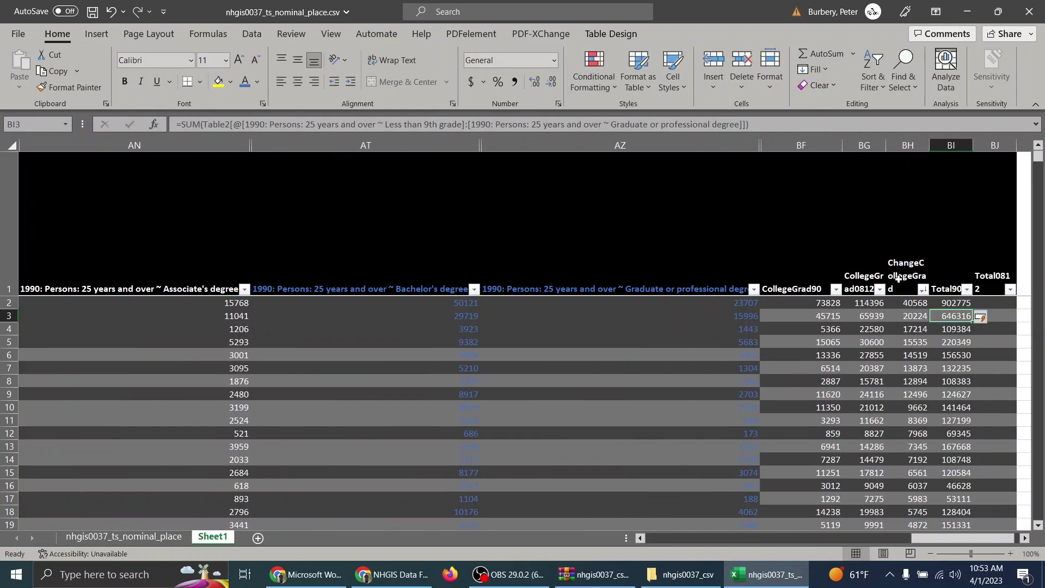
{"action": "left_click", "coordinate": [957, 303]}
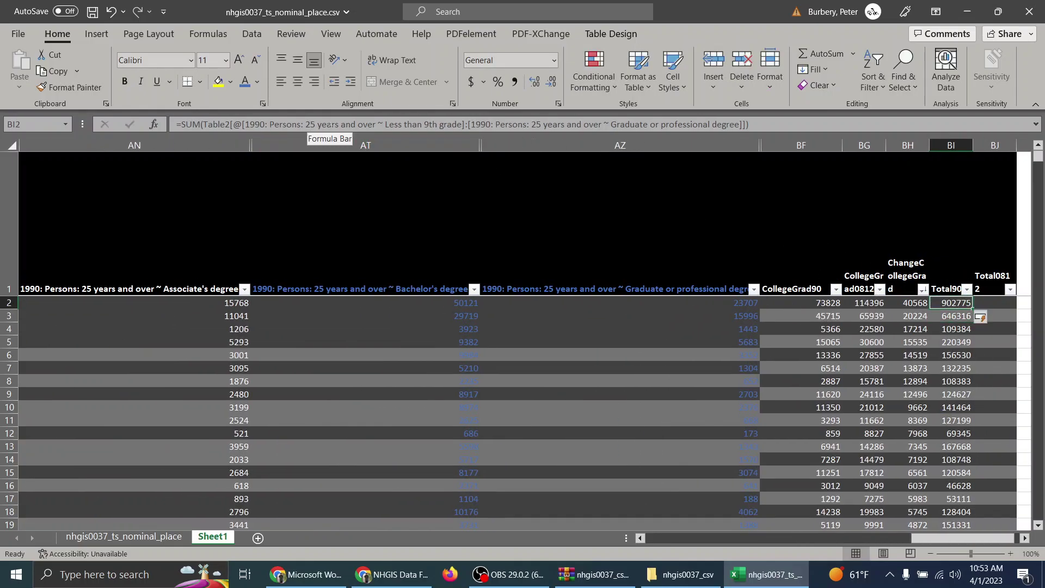
{"action": "left_click", "coordinate": [463, 124]}
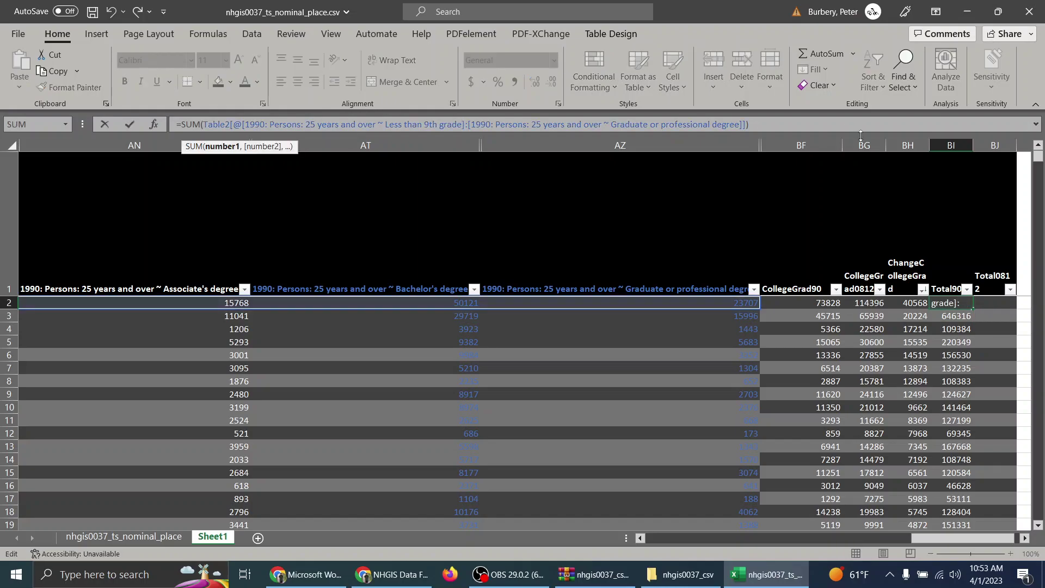
{"action": "left_click_drag", "start_coordinate": [790, 128], "coordinate": [211, 130]}
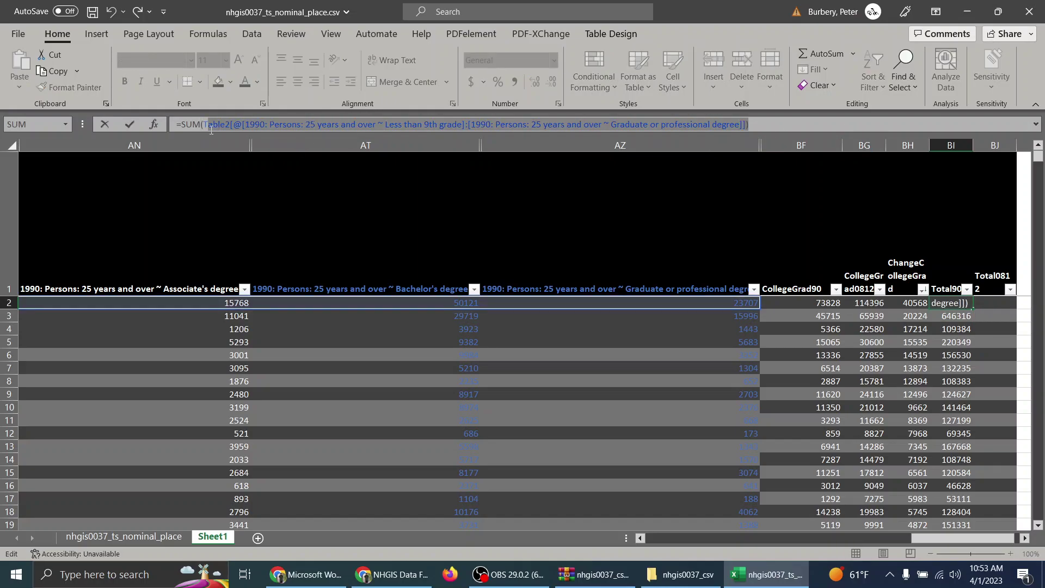
{"action": "left_click", "coordinate": [230, 124]}
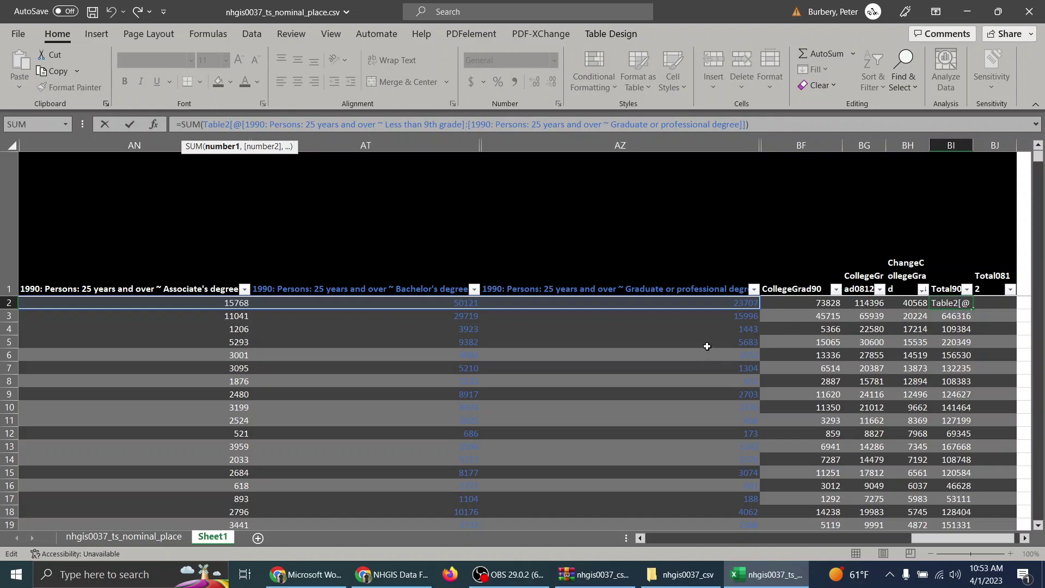
{"action": "key", "text": "Return"}
{"action": "left_click", "coordinate": [1002, 303]}
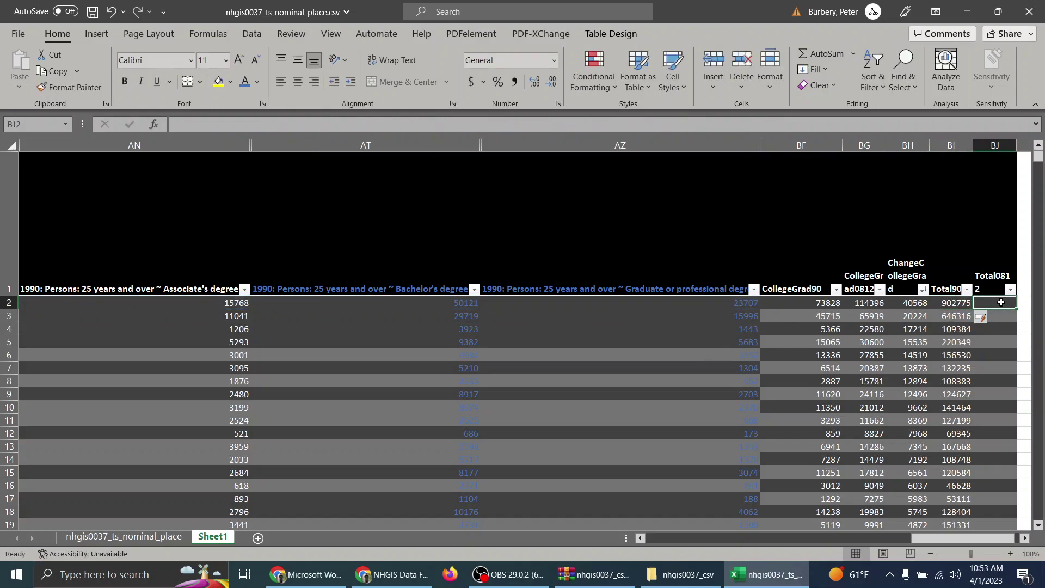
{"action": "left_click", "coordinate": [947, 303]}
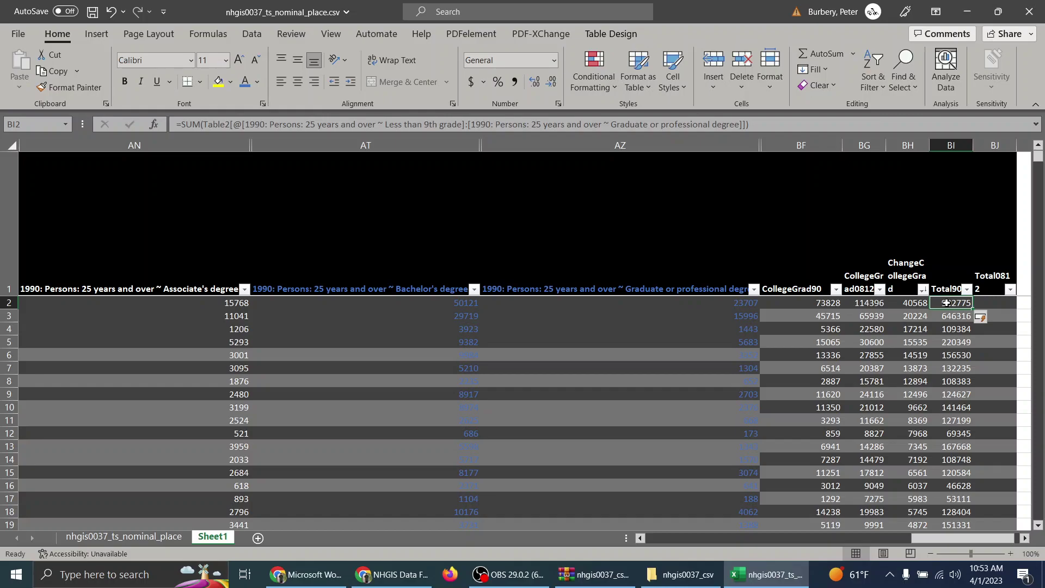
{"action": "left_click", "coordinate": [305, 575]}
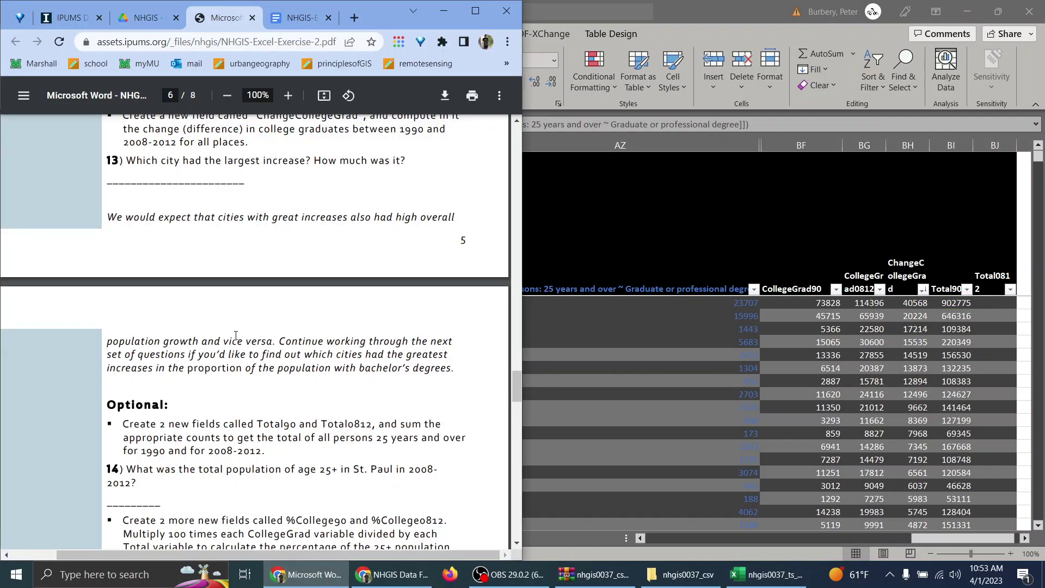
{"action": "left_click_drag", "start_coordinate": [236, 335], "coordinate": [433, 356]}
{"action": "left_click", "coordinate": [429, 356]}
{"action": "key", "text": "alt+Tab"}
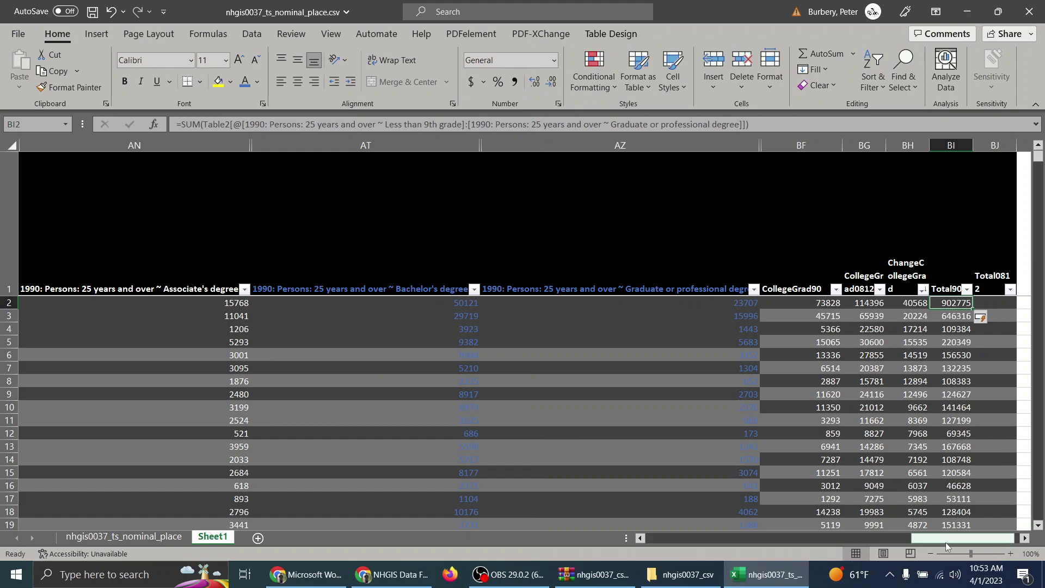
{"action": "left_click_drag", "start_coordinate": [946, 538], "coordinate": [994, 490]}
{"action": "left_click", "coordinate": [940, 303]}
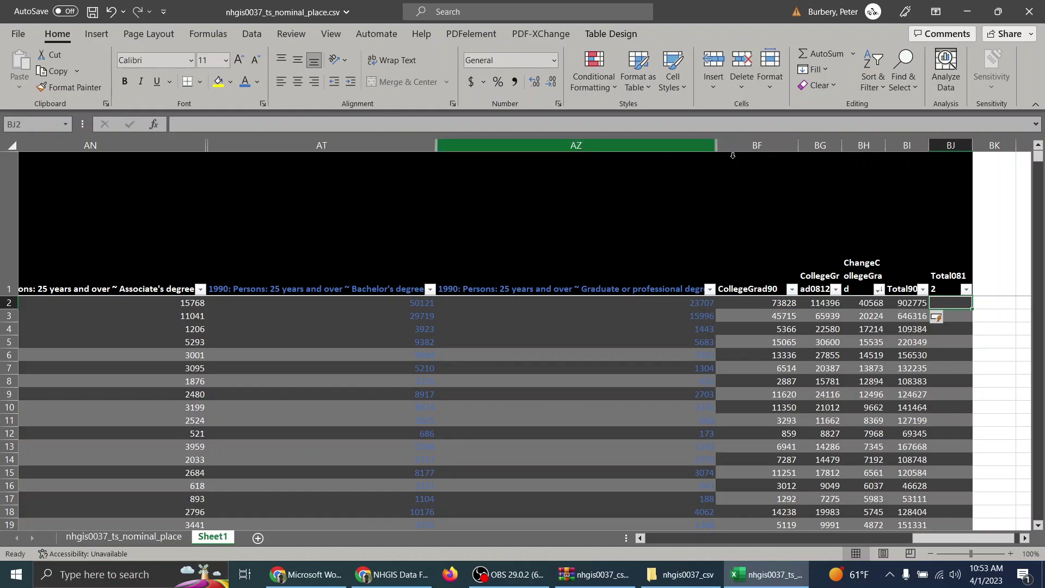
{"action": "left_click", "coordinate": [910, 301]}
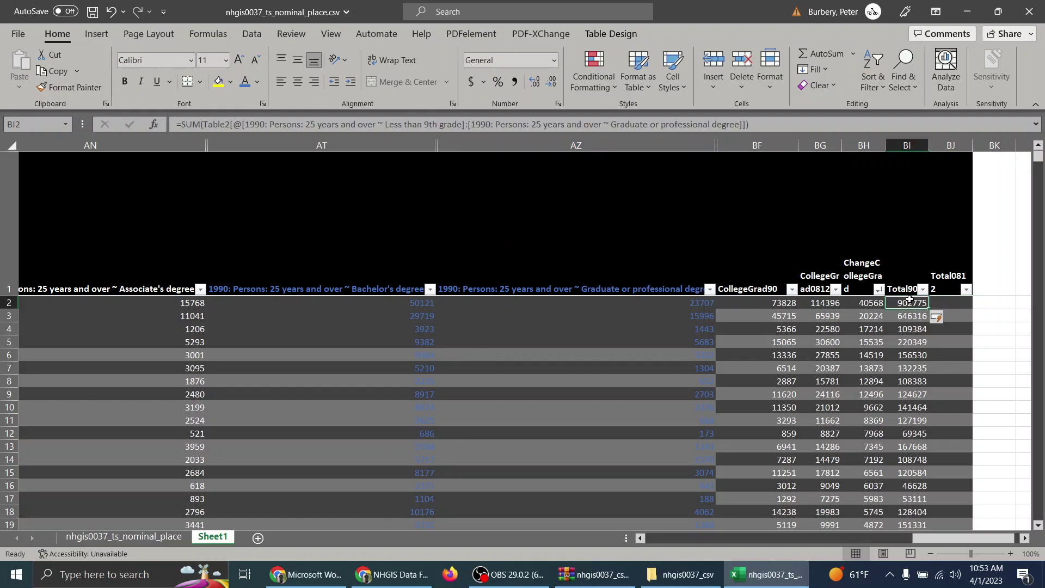
{"action": "key", "text": "ctrl+shift+Down"}
{"action": "key", "text": "ctrl+shift+Up"}
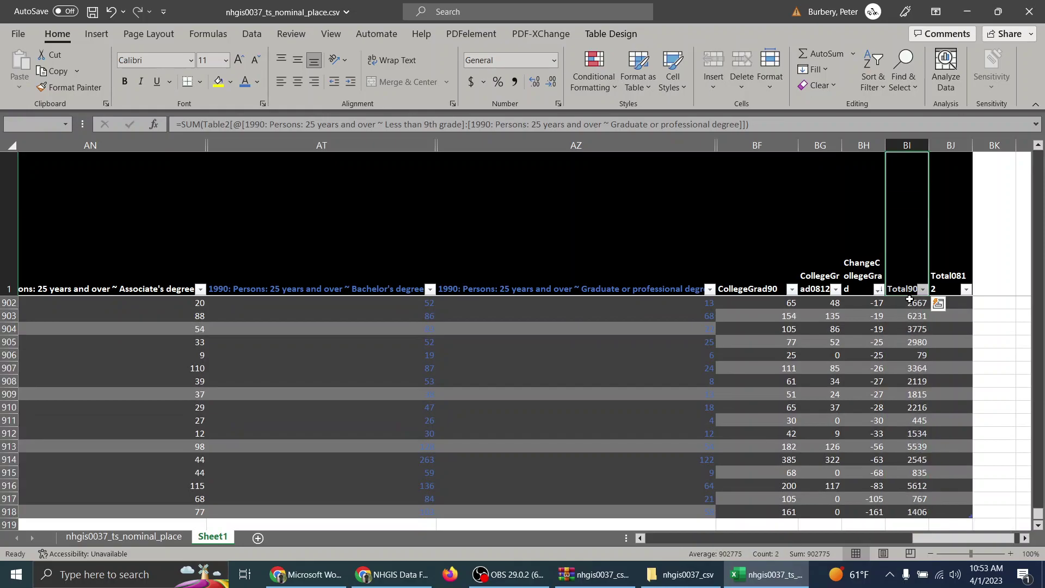
{"action": "key", "text": "Up"}
{"action": "key", "text": "Down"}
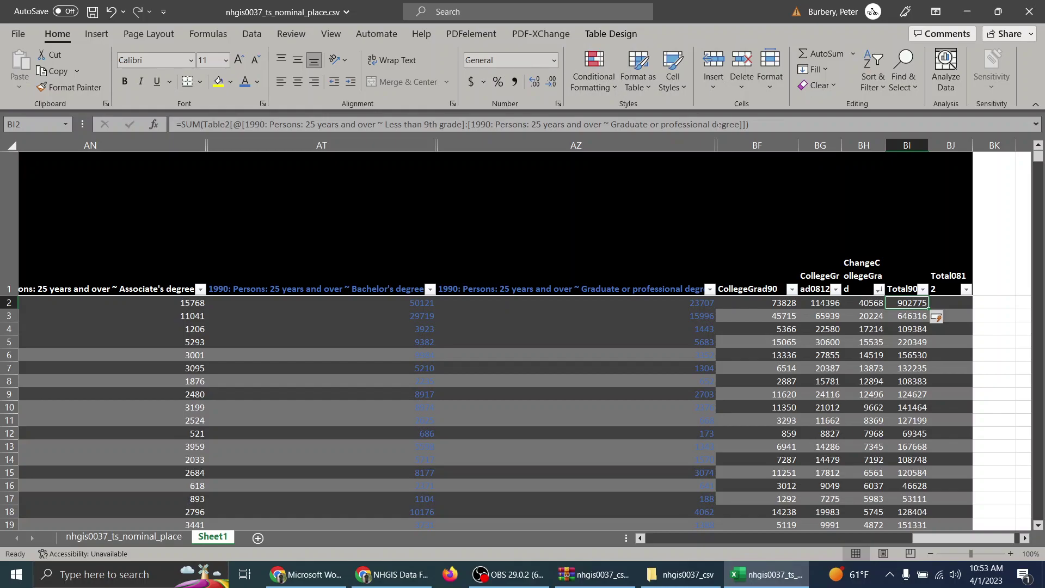
Hide columns P through BF, then unhide them again and maximize the Excel window
{"action": "left_click_drag", "start_coordinate": [733, 145], "coordinate": [447, 145]}
{"action": "right_click", "coordinate": [447, 145]}
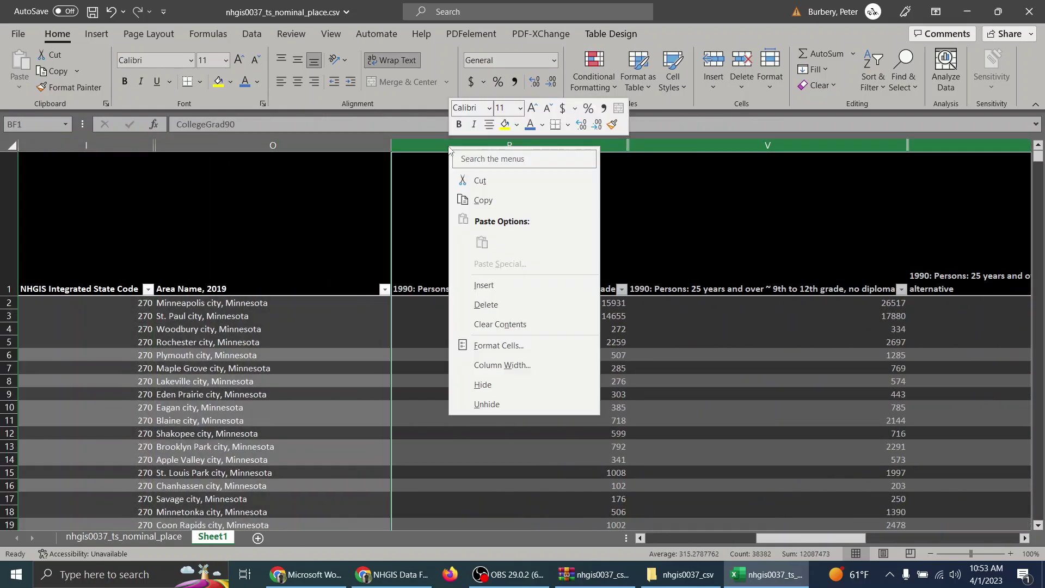
{"action": "left_click", "coordinate": [527, 382]}
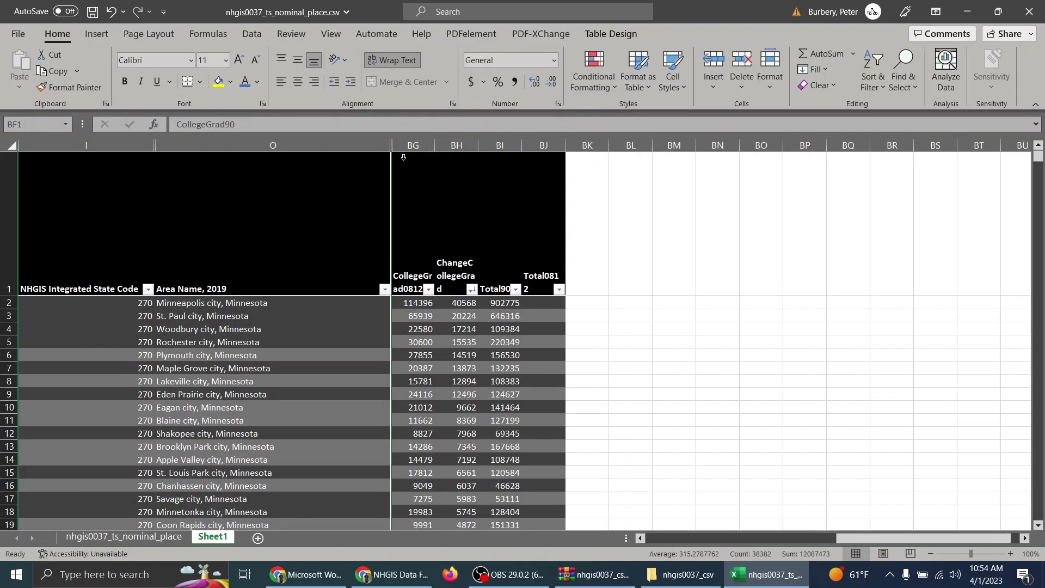
{"action": "right_click", "coordinate": [393, 147]}
{"action": "left_click", "coordinate": [449, 409]}
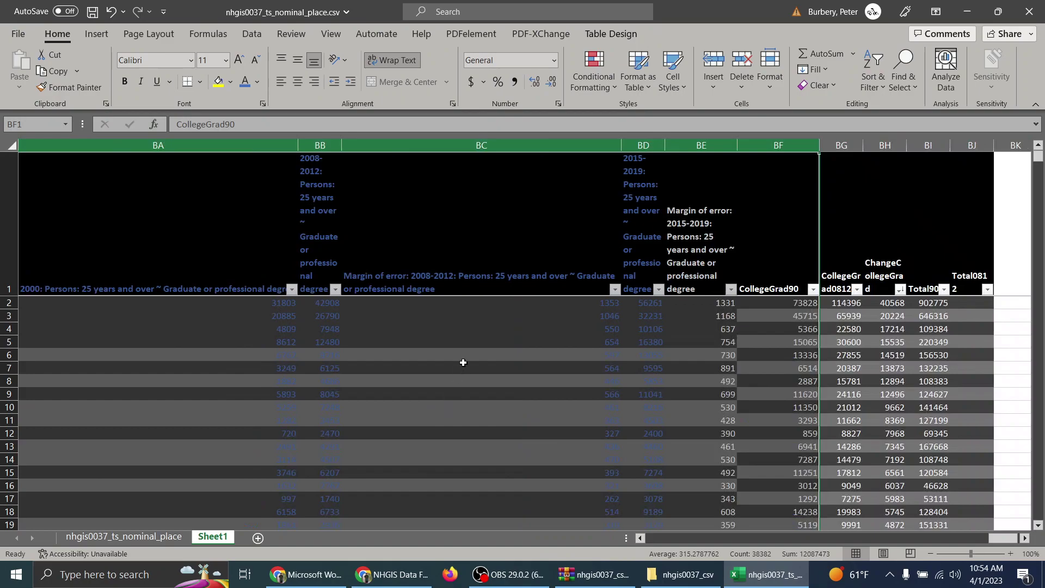
{"action": "left_click", "coordinate": [530, 335]}
{"action": "left_click", "coordinate": [649, 144]}
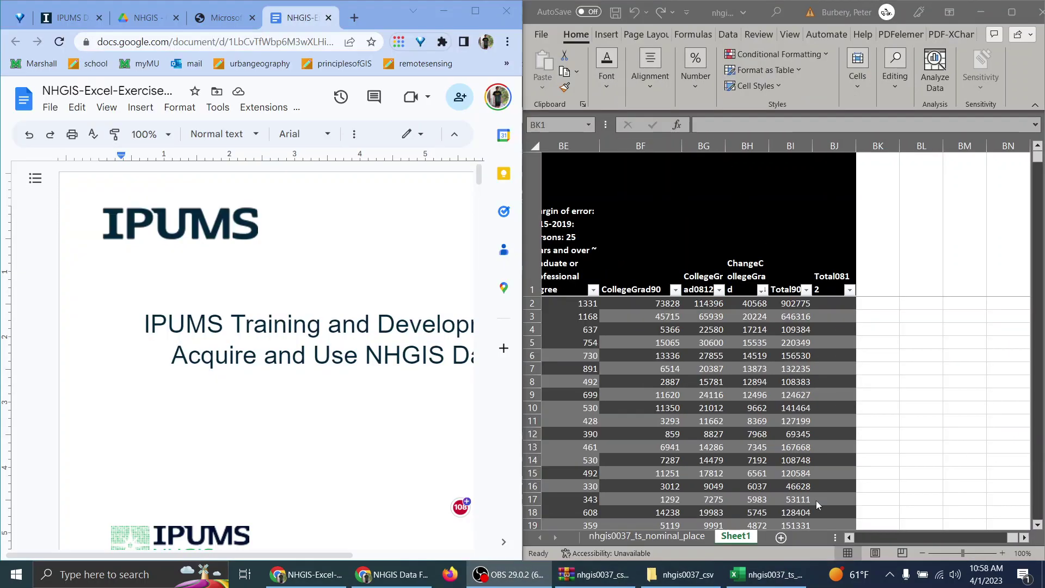
{"action": "left_click", "coordinate": [1012, 12]}
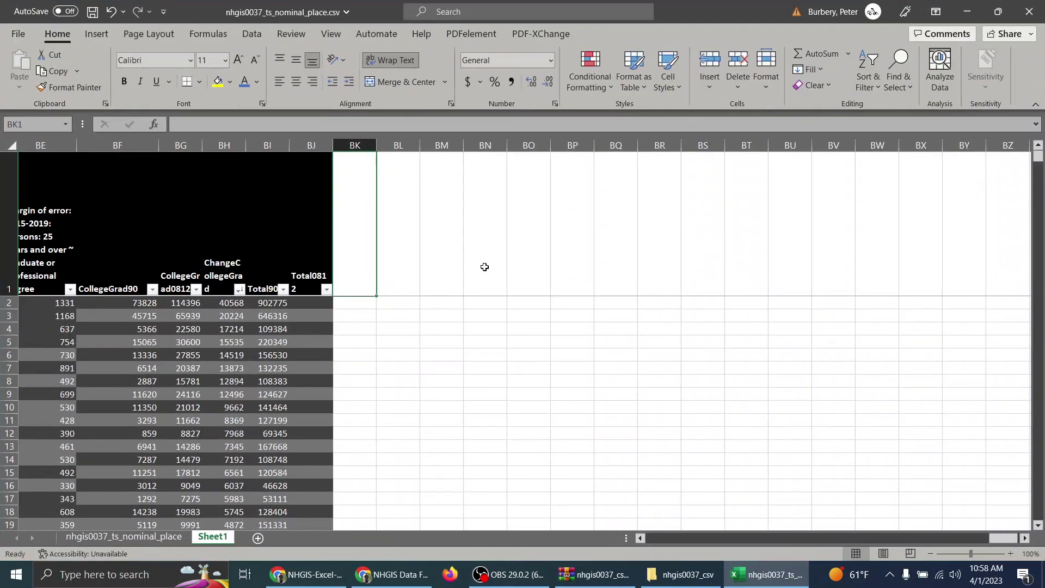
{"action": "left_click_drag", "start_coordinate": [1002, 539], "coordinate": [696, 530]}
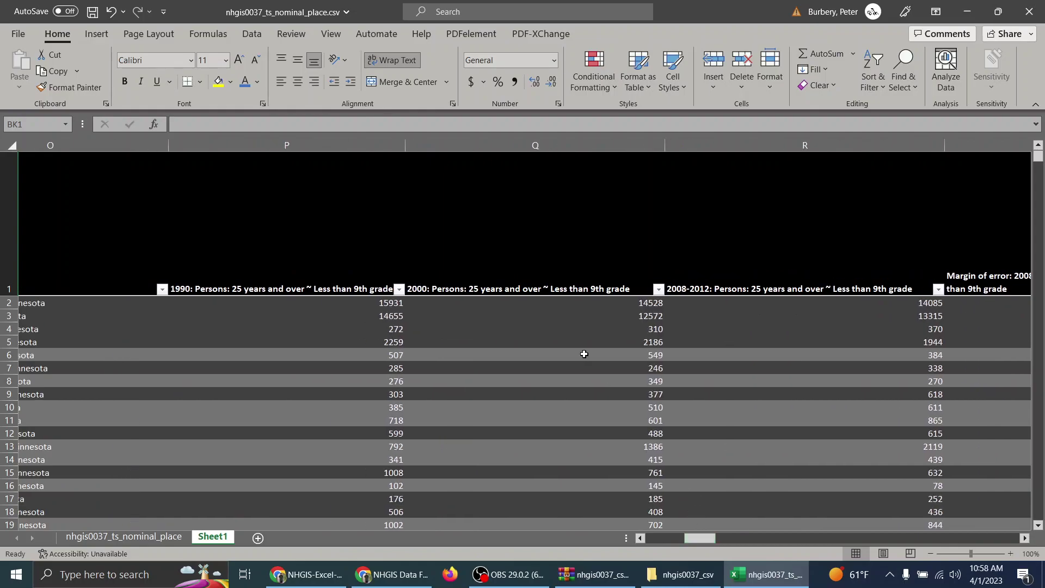
Hide the 1990 and 2000 less-than-9th-grade columns, the 2008-2012 margin of error, and 2015-2019 less-than-9th-grade
{"action": "left_click", "coordinate": [287, 146]}
{"action": "right_click", "coordinate": [289, 146]}
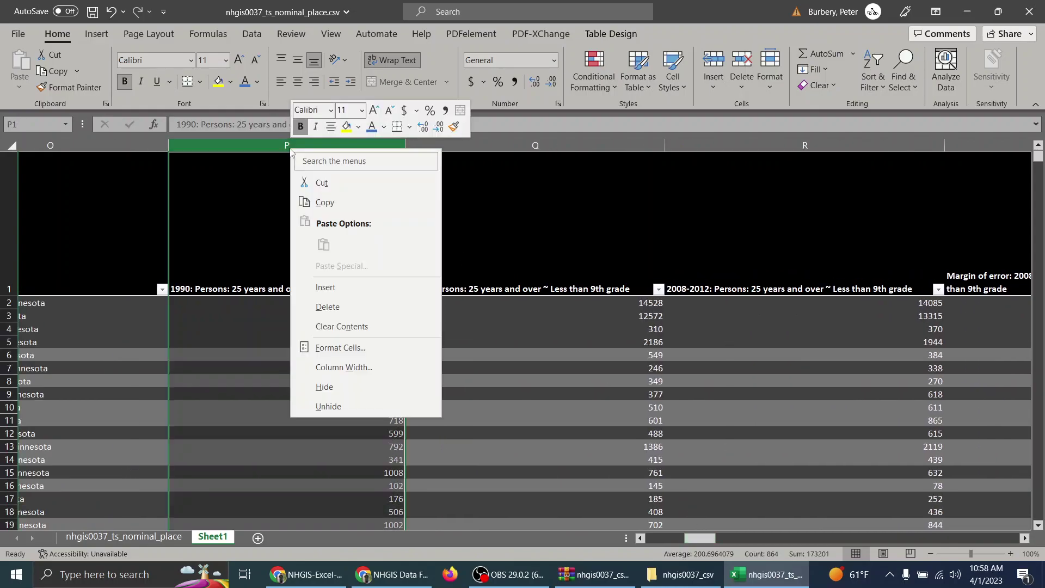
{"action": "left_click", "coordinate": [362, 367]}
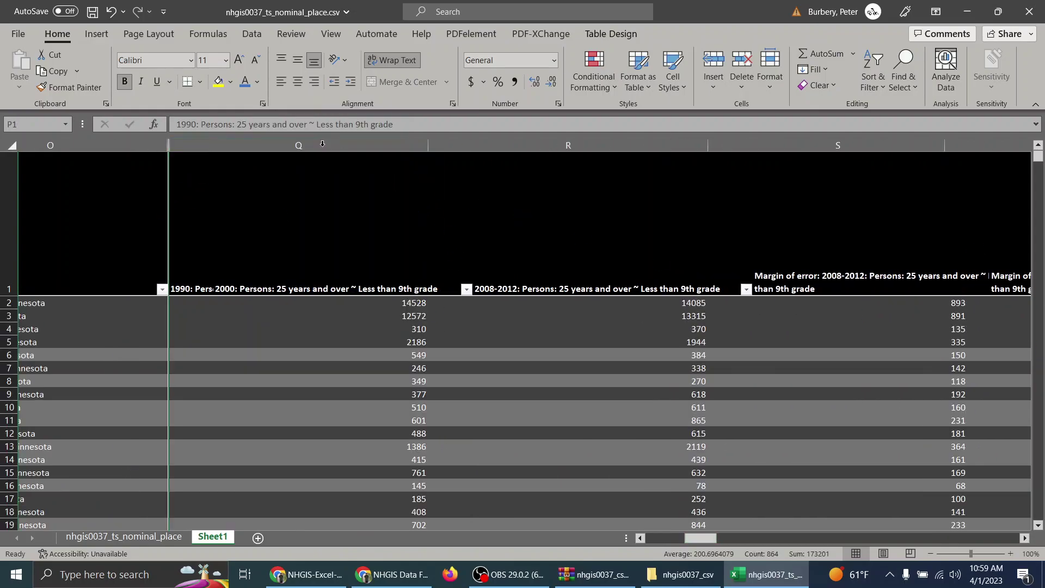
{"action": "left_click", "coordinate": [280, 149]}
{"action": "right_click", "coordinate": [282, 146]}
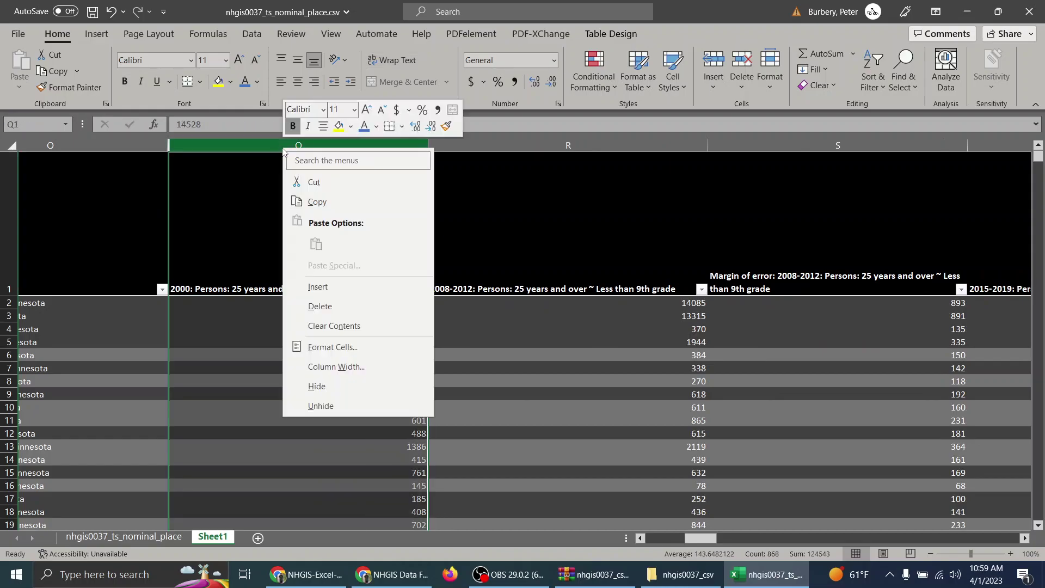
{"action": "left_click", "coordinate": [282, 146]}
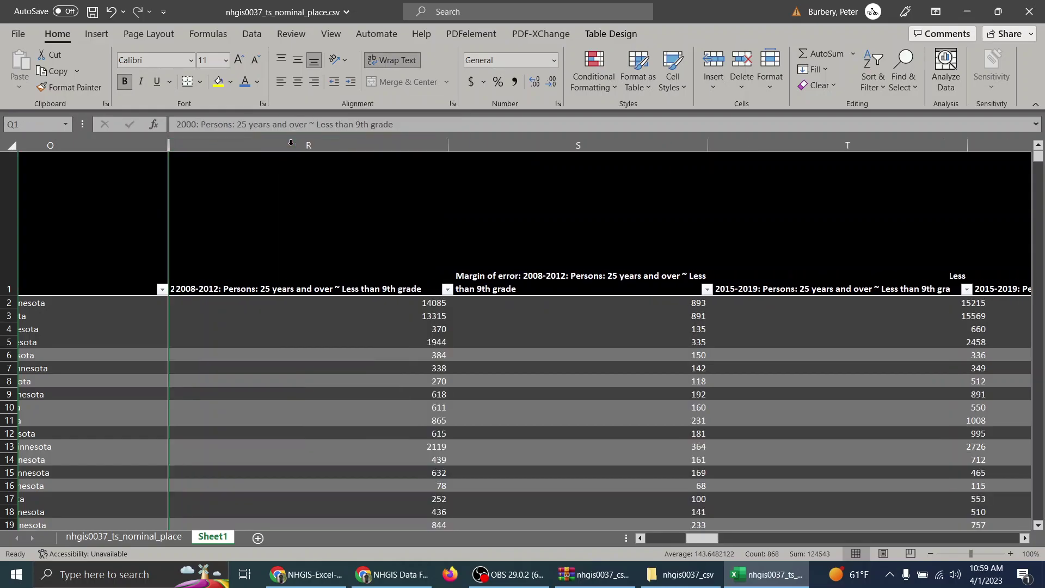
{"action": "left_click", "coordinate": [291, 143]}
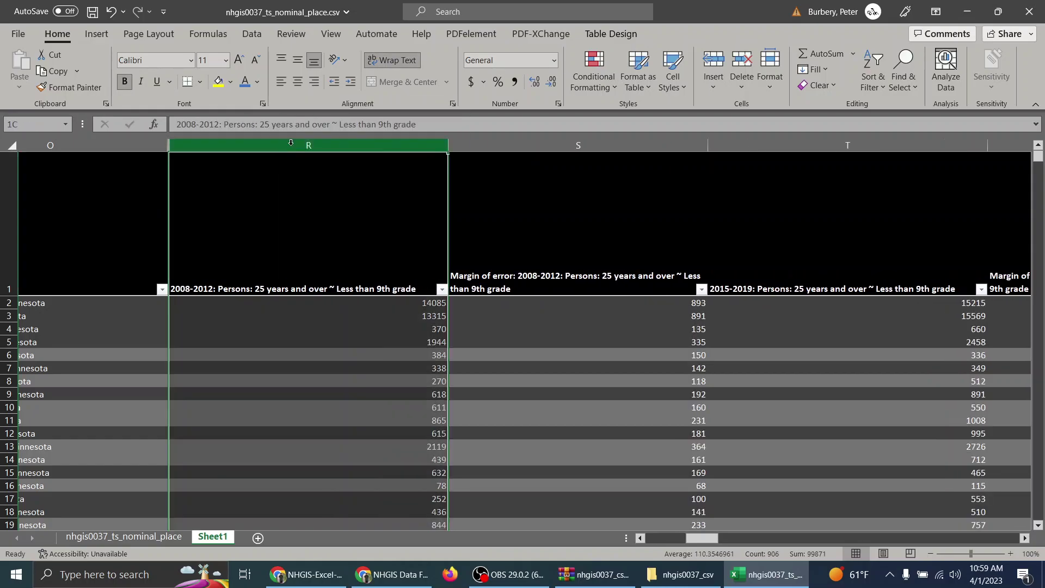
{"action": "left_click", "coordinate": [504, 150]}
{"action": "right_click", "coordinate": [511, 148]}
{"action": "key", "text": "h"}
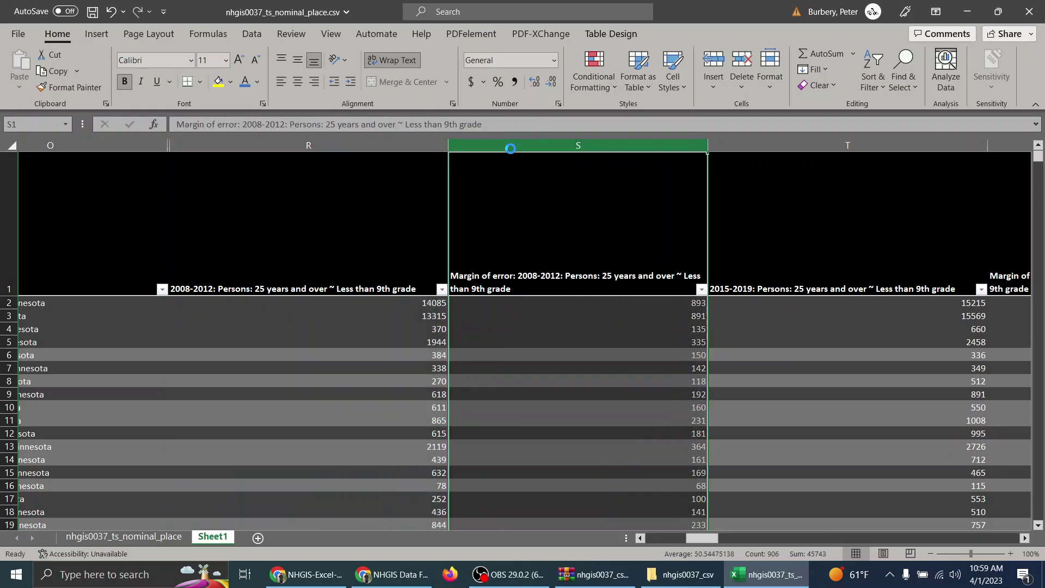
{"action": "left_click", "coordinate": [536, 146]}
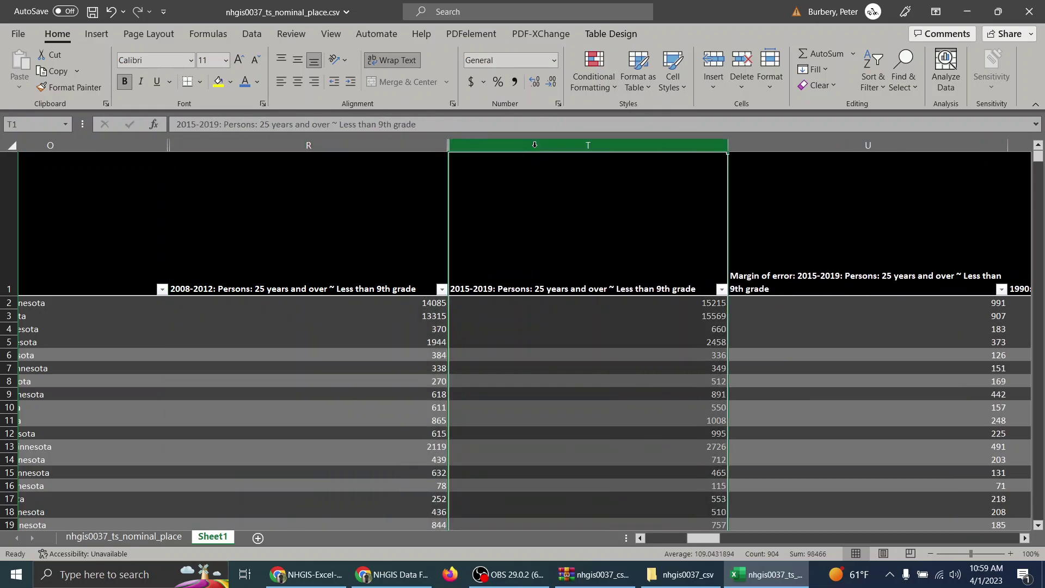
{"action": "right_click", "coordinate": [536, 147]}
{"action": "key", "text": "h"}
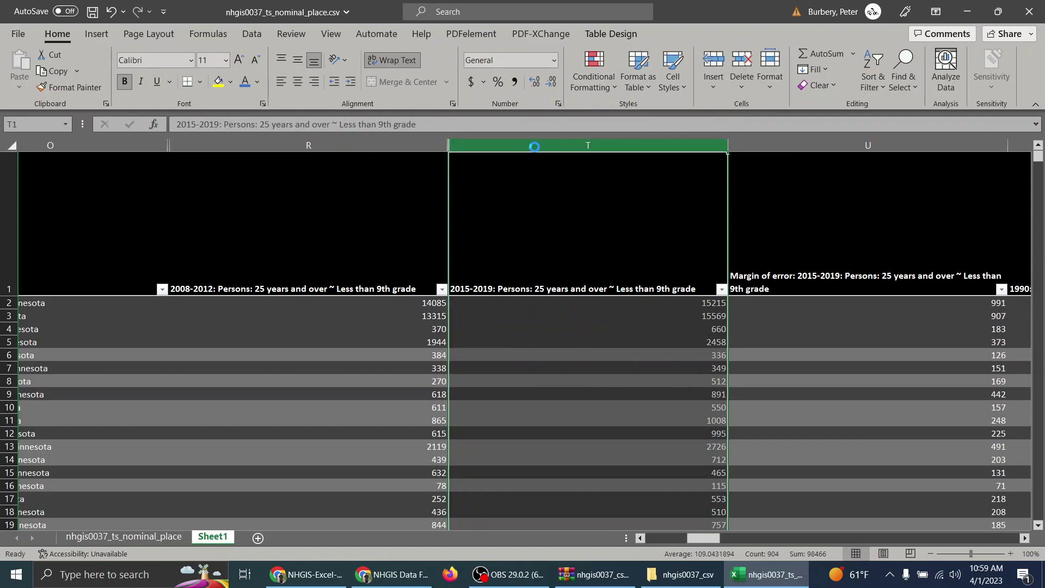
Hide the 1990 and 2000 9th-to-12th-grade columns and the 2008-2012 margin-of-error column
{"action": "left_click", "coordinate": [534, 145]}
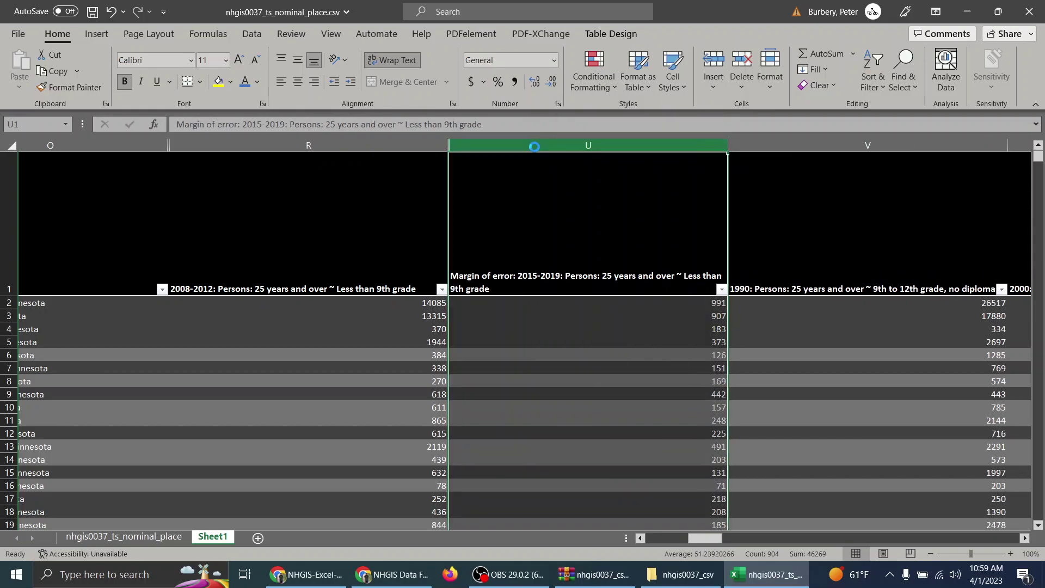
{"action": "left_click", "coordinate": [535, 145]}
{"action": "right_click", "coordinate": [536, 148]}
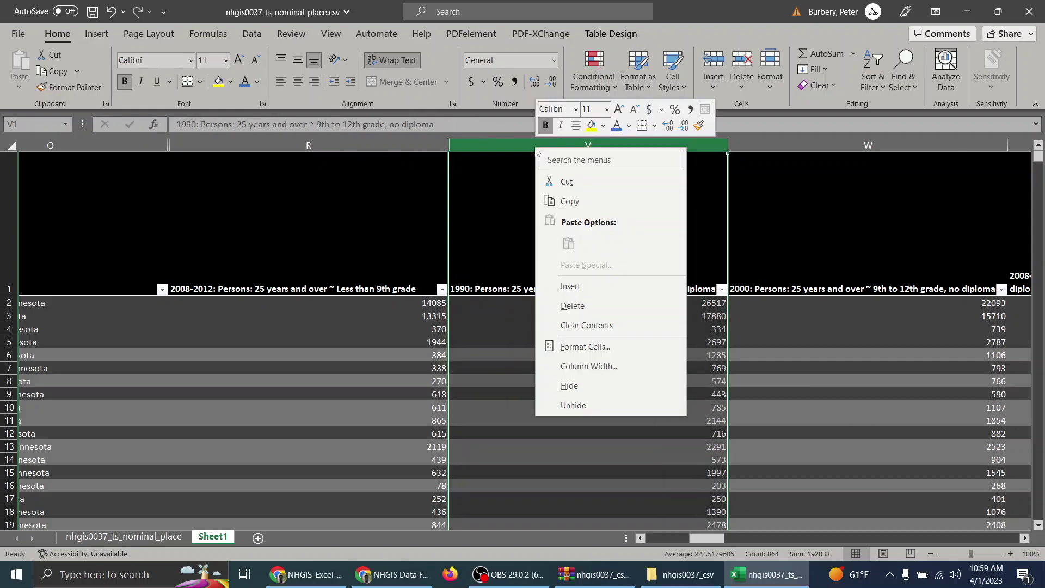
{"action": "key", "text": "Escape"}
{"action": "right_click", "coordinate": [586, 153]}
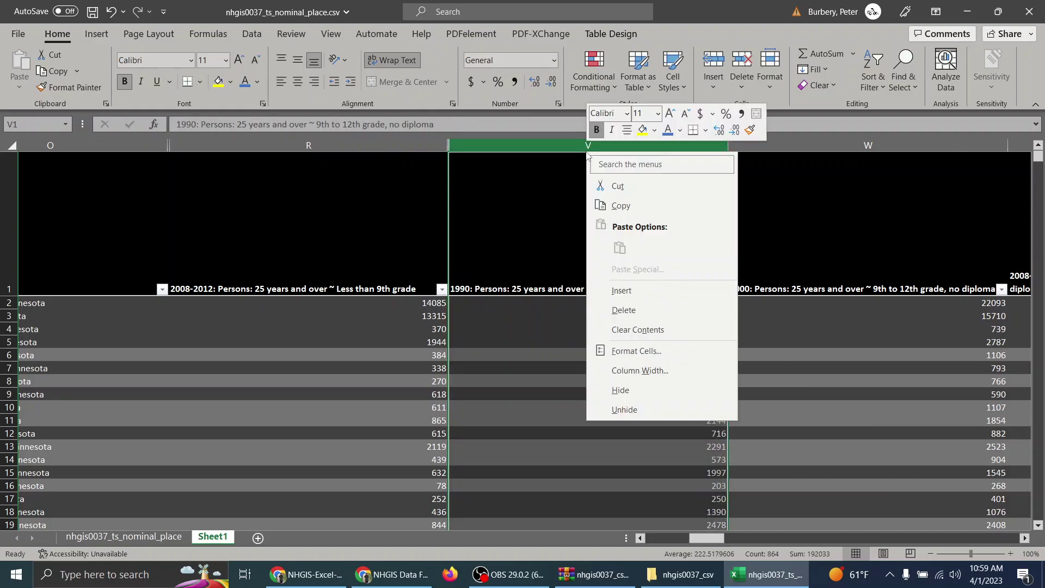
{"action": "key", "text": "Escape"}
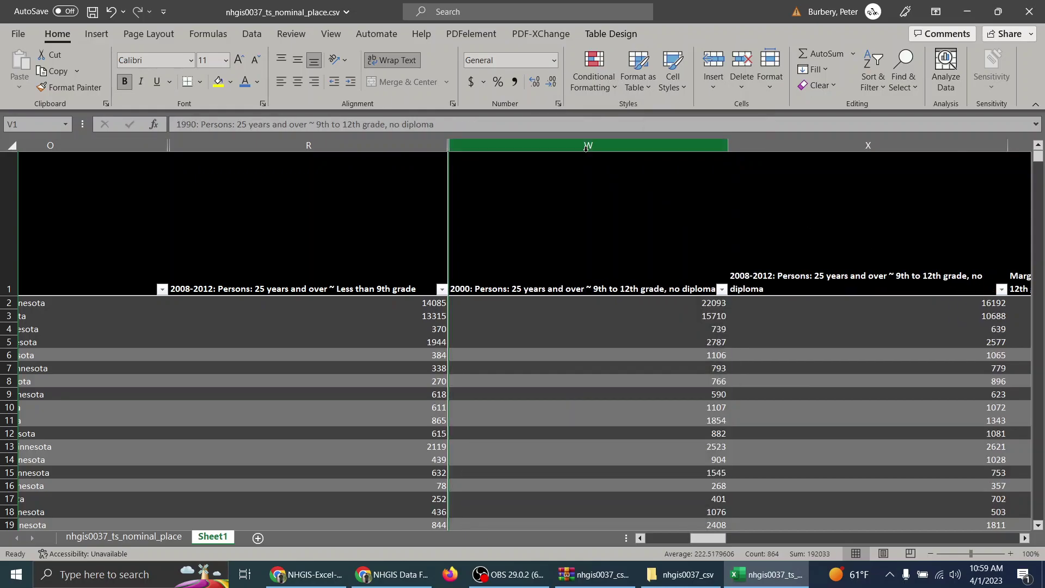
{"action": "right_click", "coordinate": [586, 151]}
{"action": "key", "text": "h"}
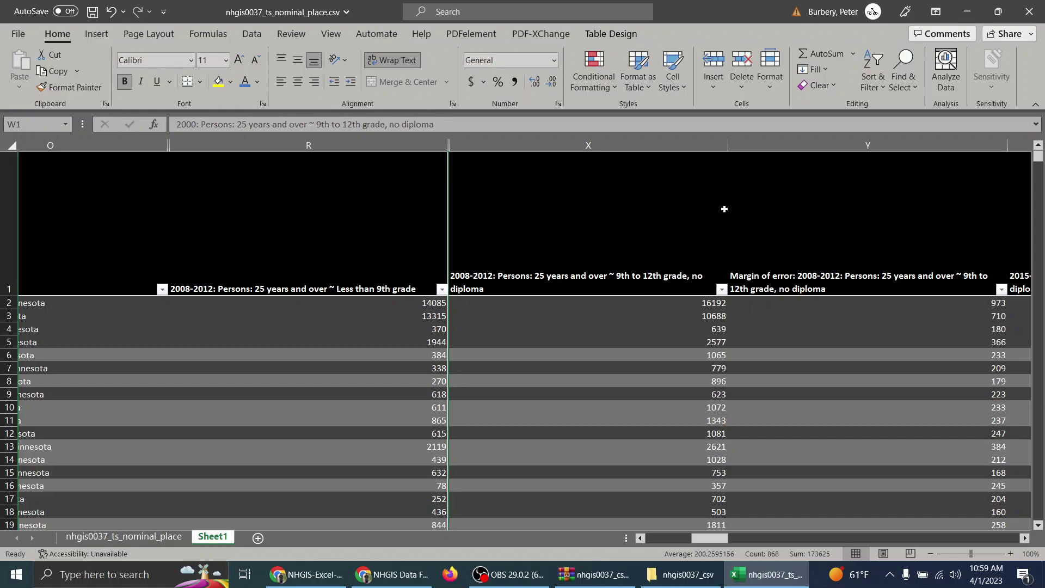
{"action": "right_click", "coordinate": [793, 146]}
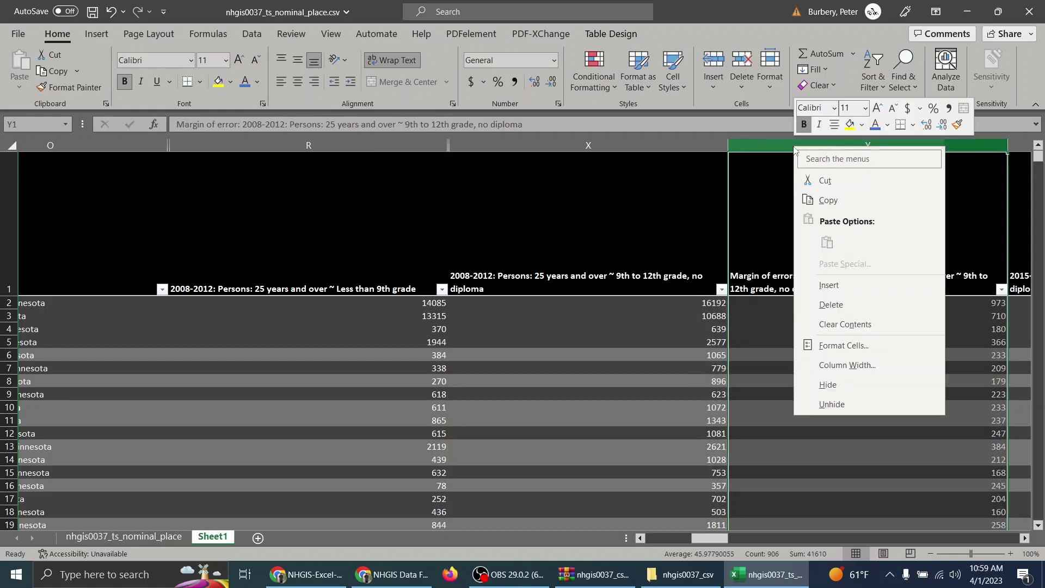
{"action": "key", "text": "h"}
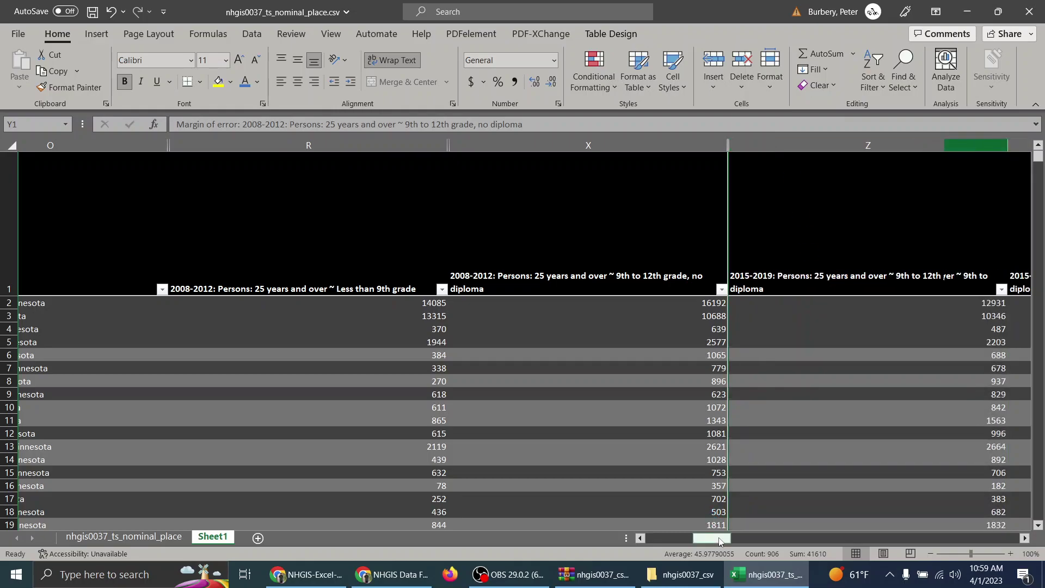
{"action": "left_click_drag", "start_coordinate": [717, 538], "coordinate": [733, 538]}
Hide the 2015-2019 9th-to-12th-grade count and margin columns and the 1990 and 2000 high-school-graduate columns
{"action": "left_click", "coordinate": [467, 144]}
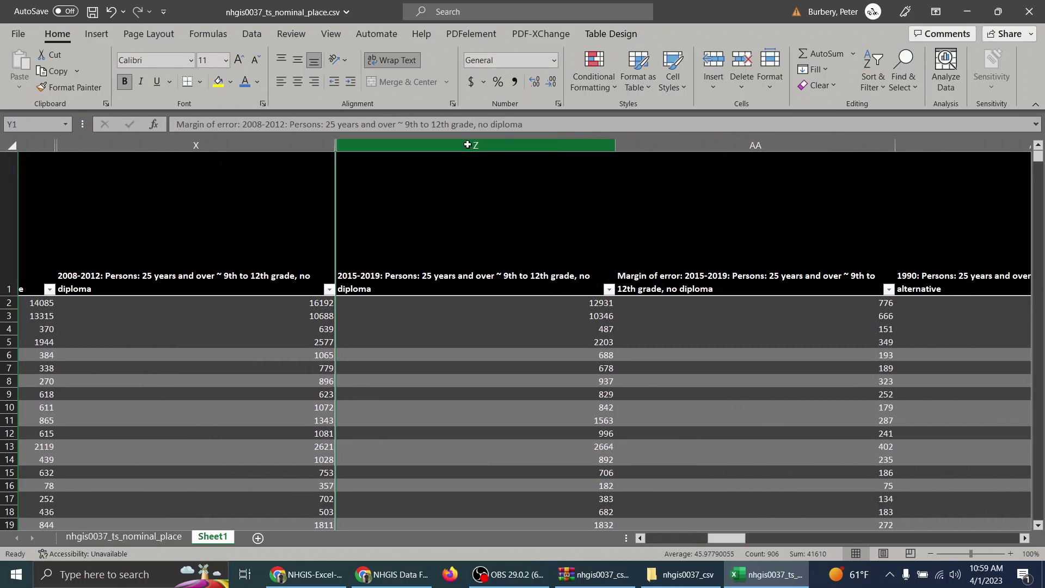
{"action": "right_click", "coordinate": [469, 145]}
{"action": "left_click", "coordinate": [468, 144]}
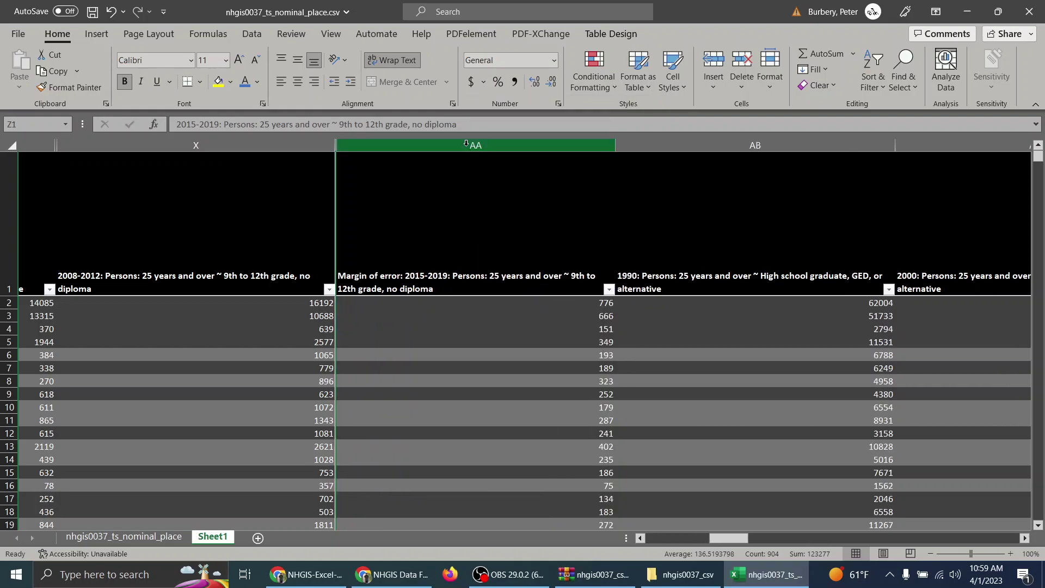
{"action": "left_click", "coordinate": [466, 145]}
{"action": "right_click", "coordinate": [466, 145]}
{"action": "key", "text": "d"}
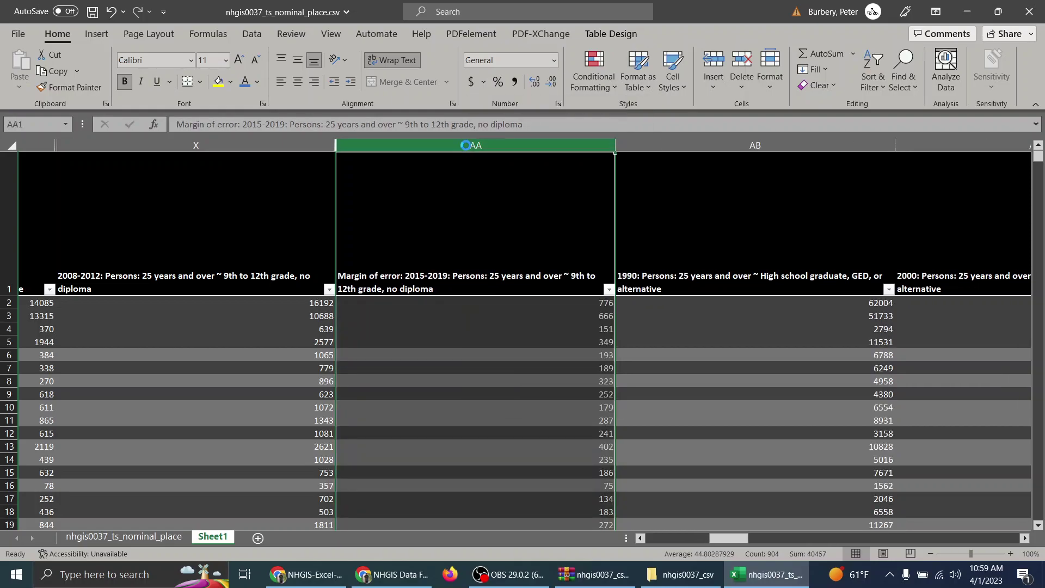
{"action": "left_click", "coordinate": [466, 145]}
{"action": "right_click", "coordinate": [466, 145]}
{"action": "key", "text": "h"}
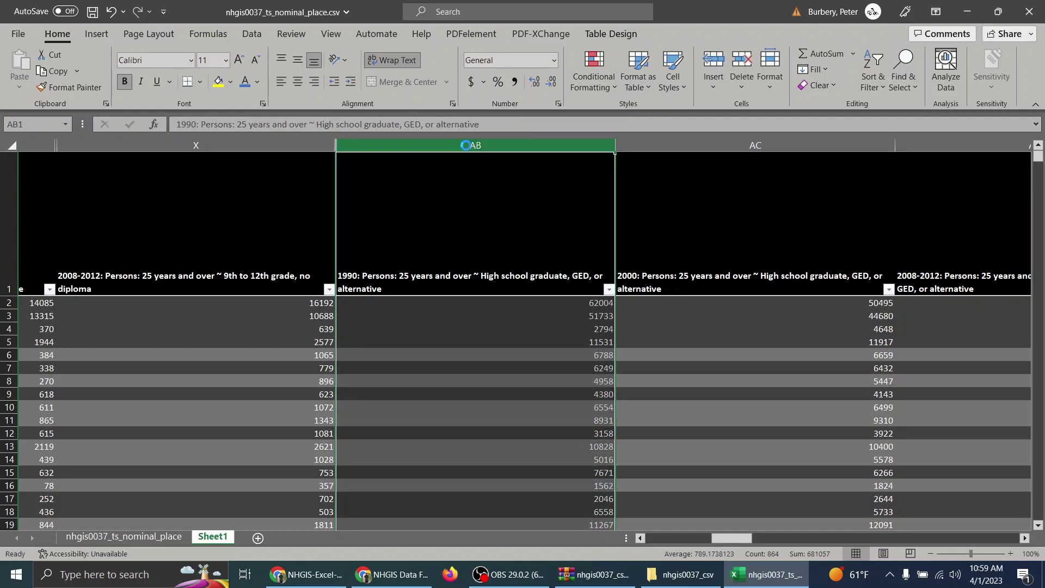
{"action": "left_click", "coordinate": [466, 145]}
{"action": "right_click", "coordinate": [467, 144]}
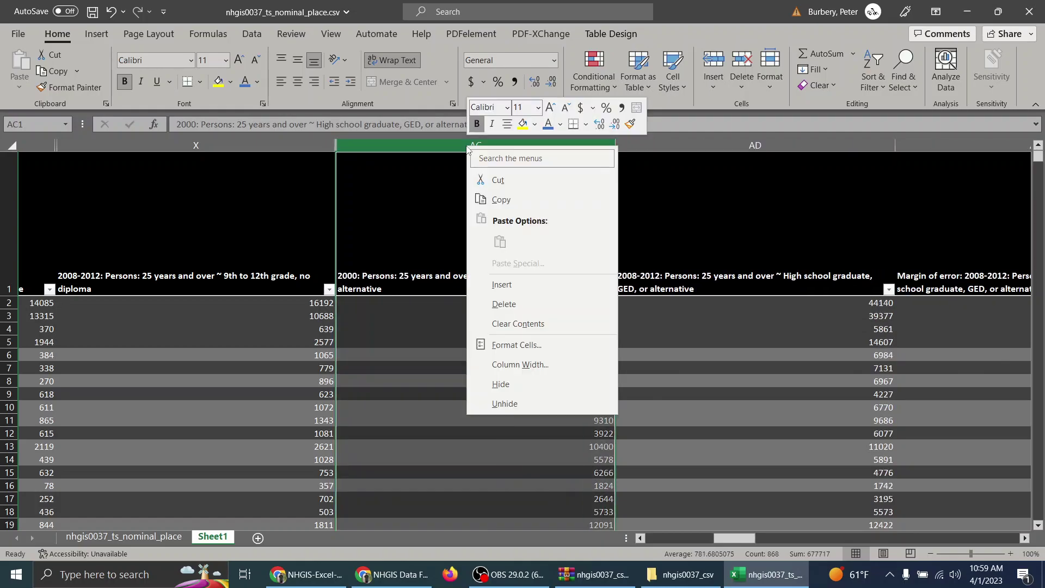
{"action": "key", "text": "h"}
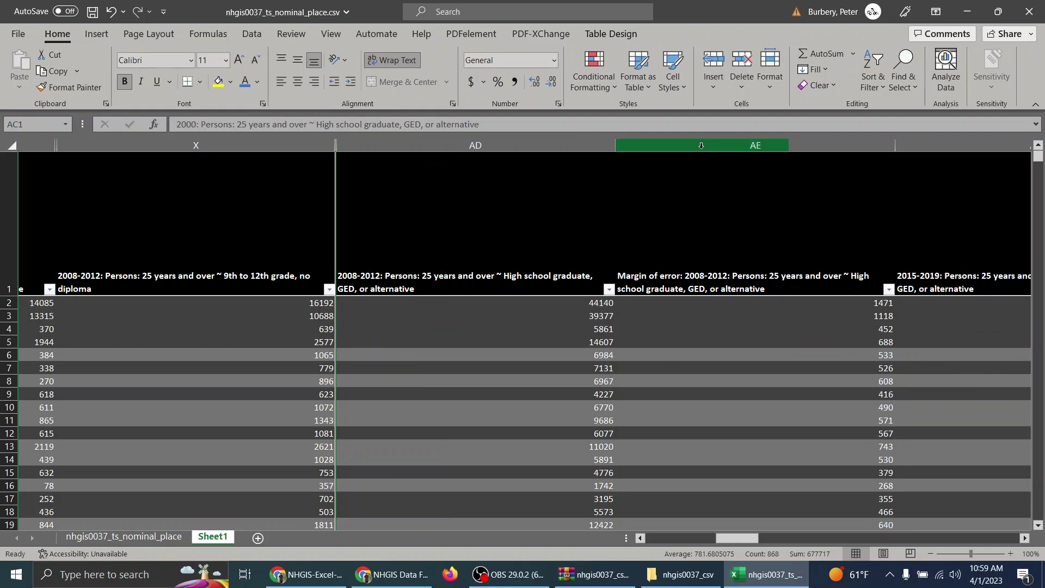
{"action": "left_click_drag", "start_coordinate": [726, 147], "coordinate": [158, 252]}
{"action": "left_click", "coordinate": [130, 243]}
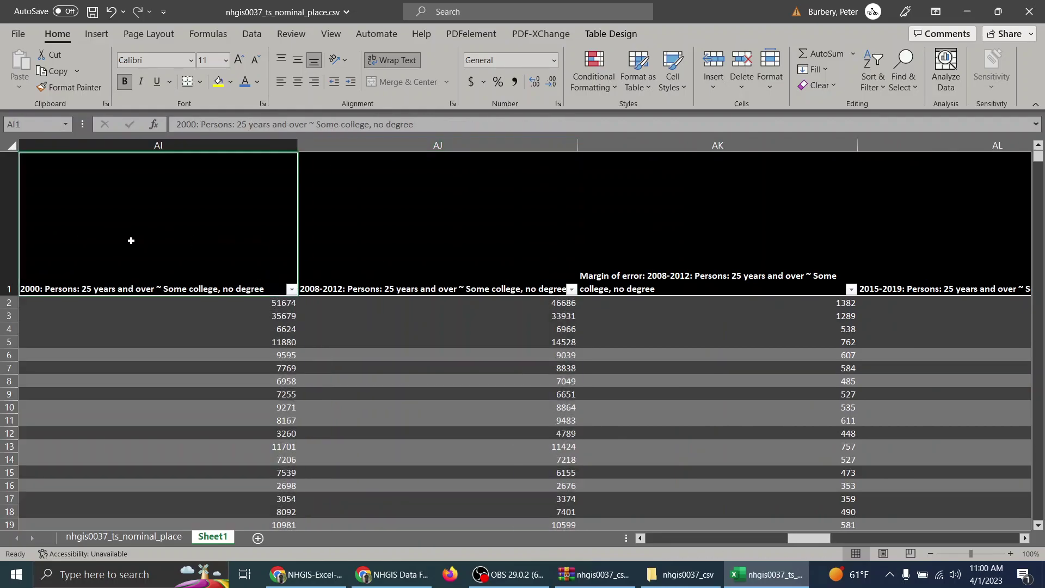
{"action": "key", "text": "Left"}
{"action": "key", "text": "Left"}
{"action": "key", "text": "Left"}
{"action": "key", "text": "Left"}
{"action": "key", "text": "Left"}
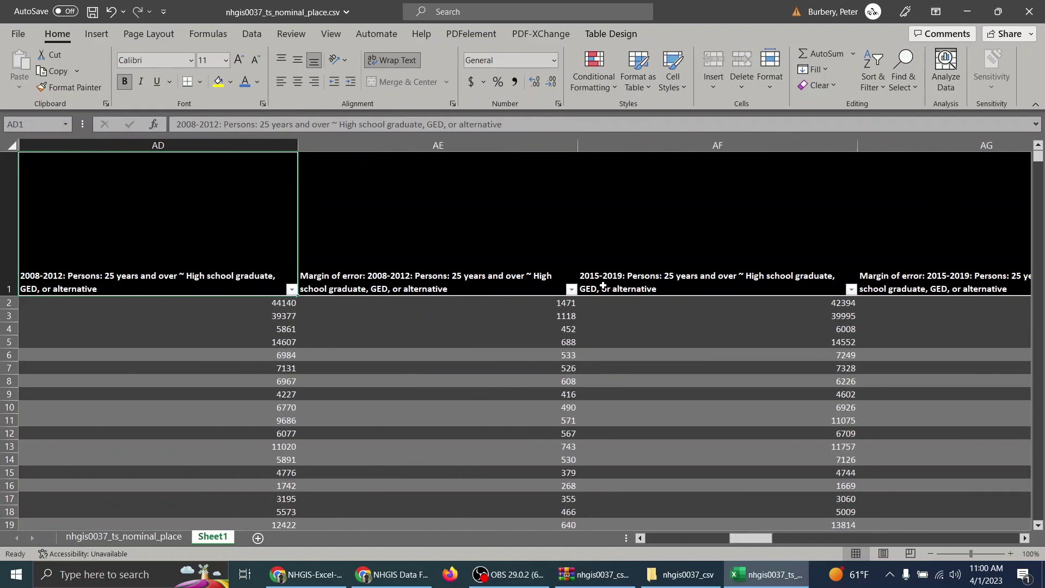
{"action": "key", "text": "Left"}
{"action": "key", "text": "Left"}
{"action": "key", "text": "Left"}
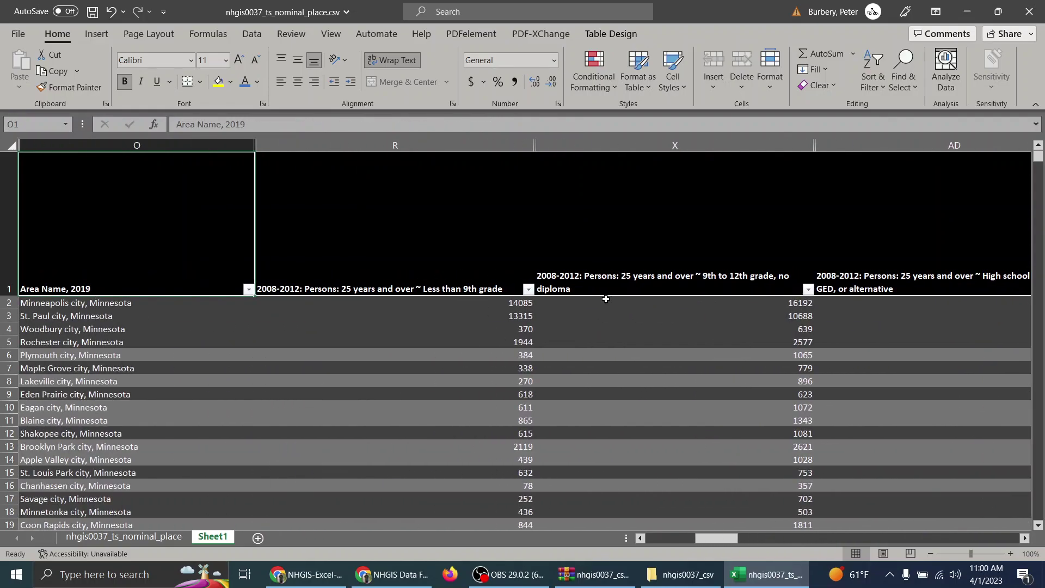
{"action": "key", "text": "Right"}
{"action": "key", "text": "Right"}
{"action": "key", "text": "Right"}
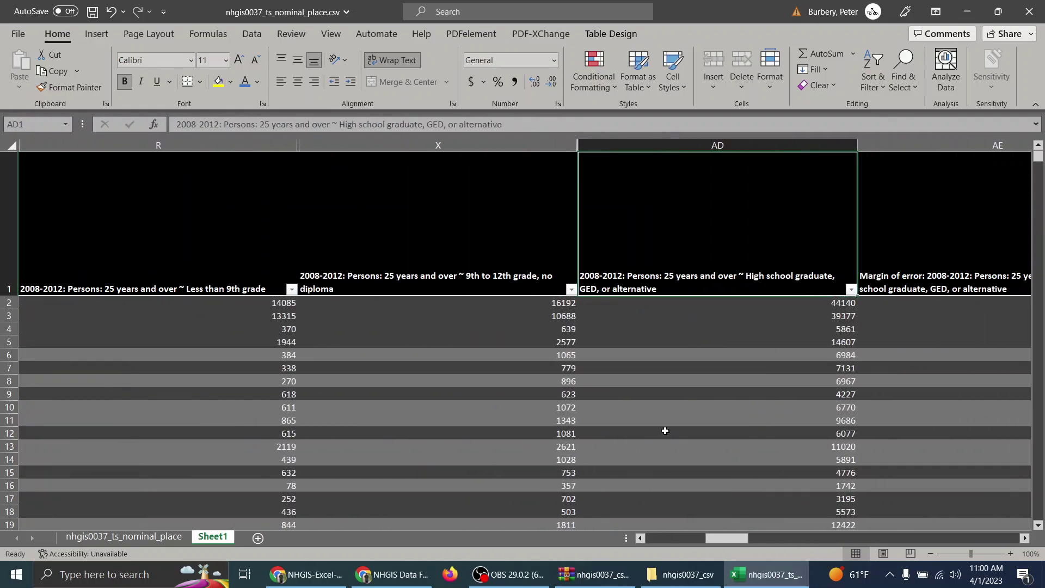
{"action": "left_click", "coordinate": [549, 575]}
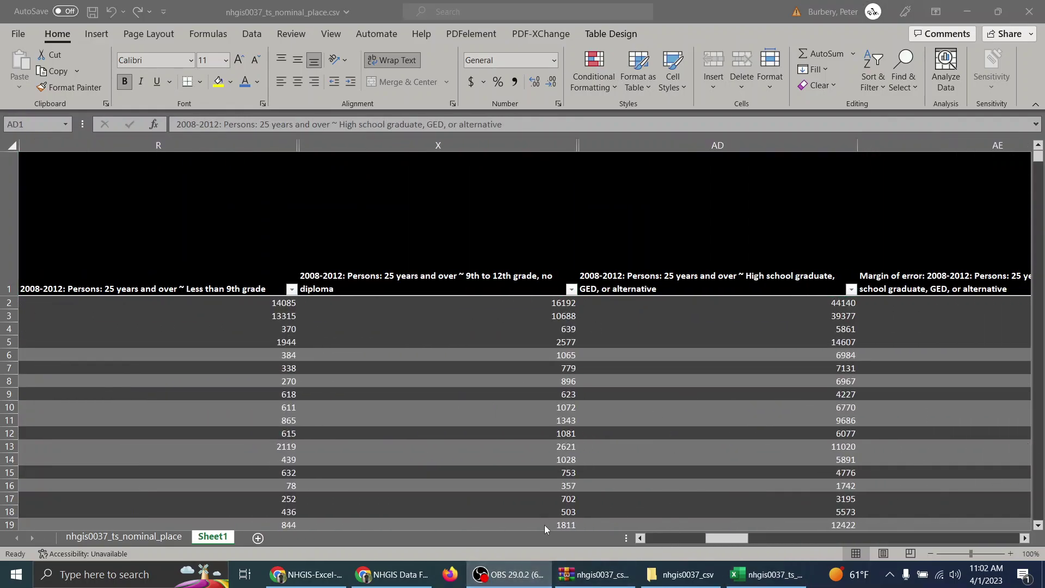
{"action": "key", "text": "alt+Tab"}
{"action": "left_click", "coordinate": [237, 181]}
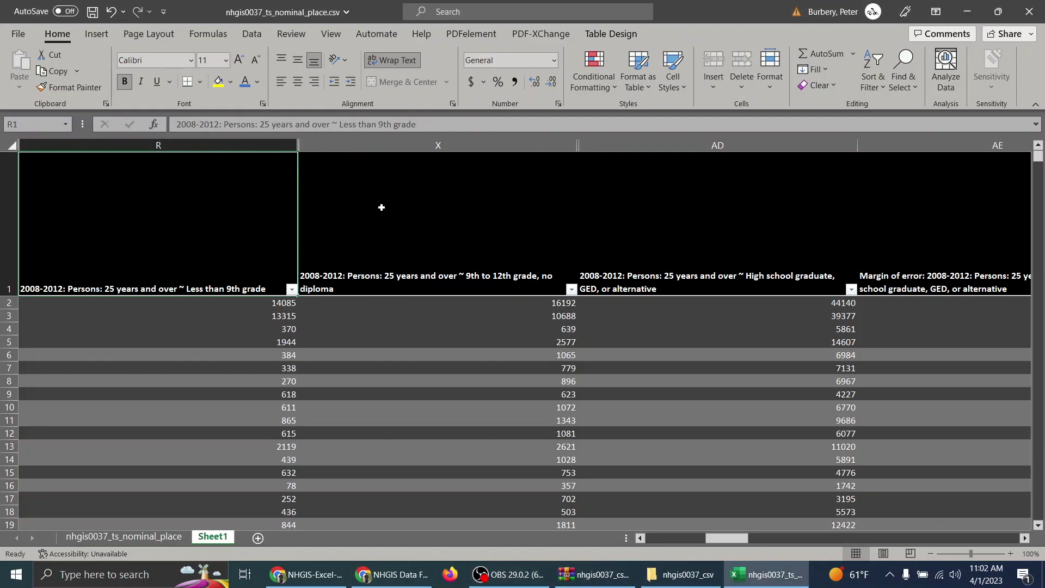
{"action": "left_click", "coordinate": [460, 219]}
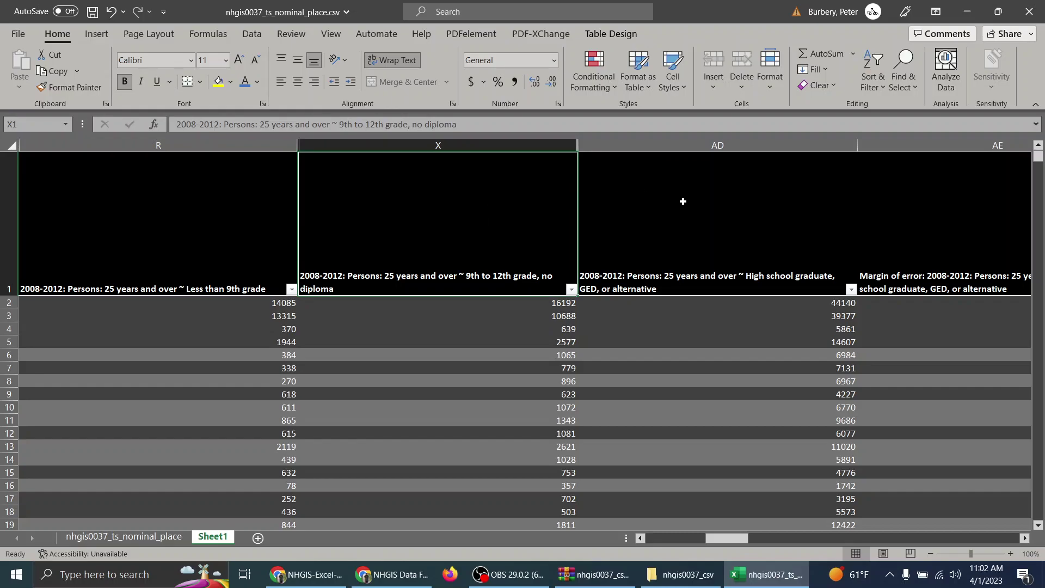
{"action": "left_click", "coordinate": [668, 242]}
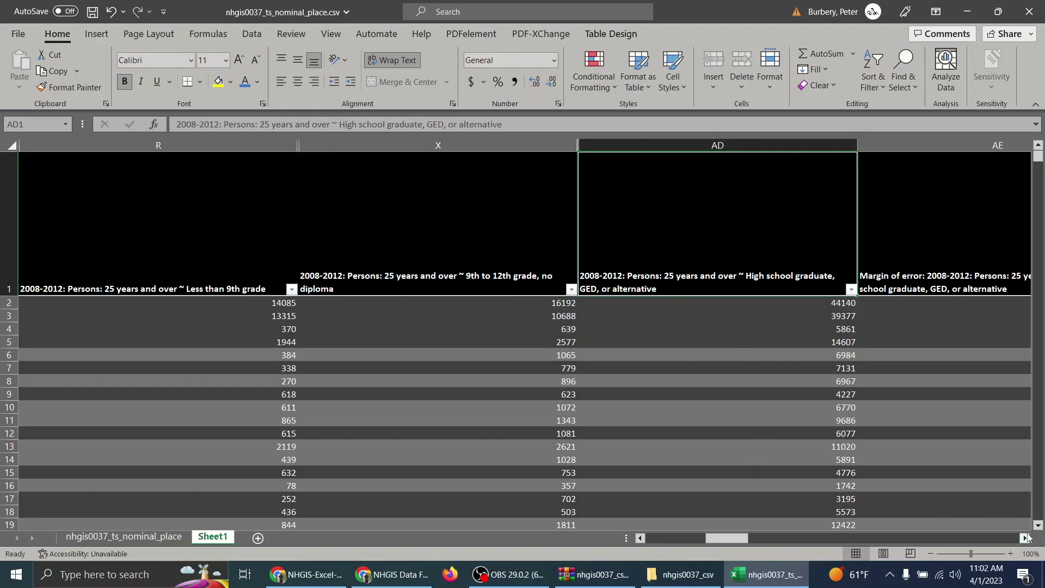
Hide the remaining high-school-graduate margin-of-error and 2015-2019 columns past AD
{"action": "left_click", "coordinate": [1025, 538]}
{"action": "left_click", "coordinate": [1025, 538]}
{"action": "left_click", "coordinate": [438, 146]}
{"action": "right_click", "coordinate": [439, 150]}
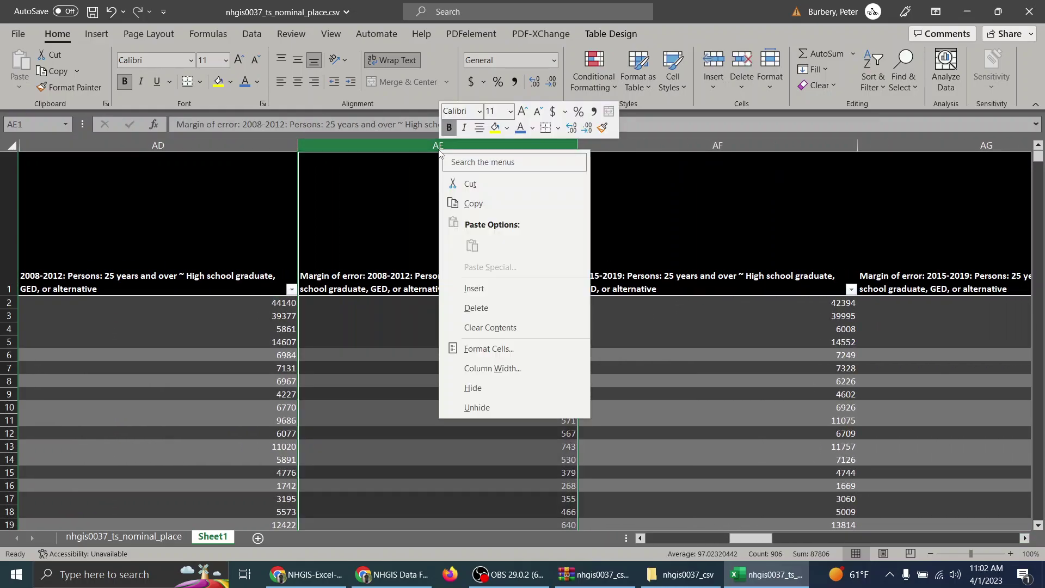
{"action": "left_click", "coordinate": [480, 381]}
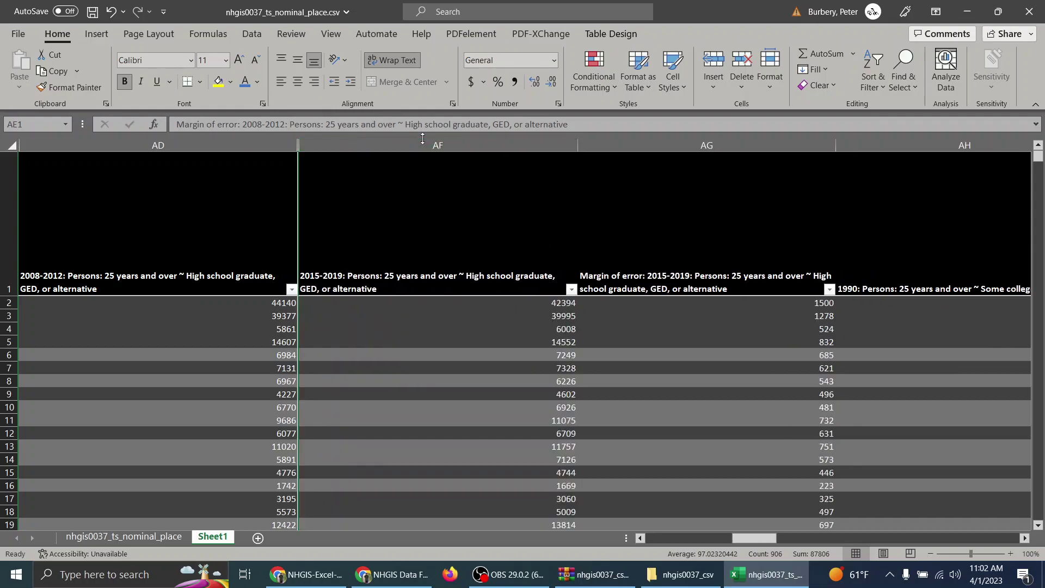
{"action": "left_click", "coordinate": [436, 145]}
{"action": "right_click", "coordinate": [437, 146]}
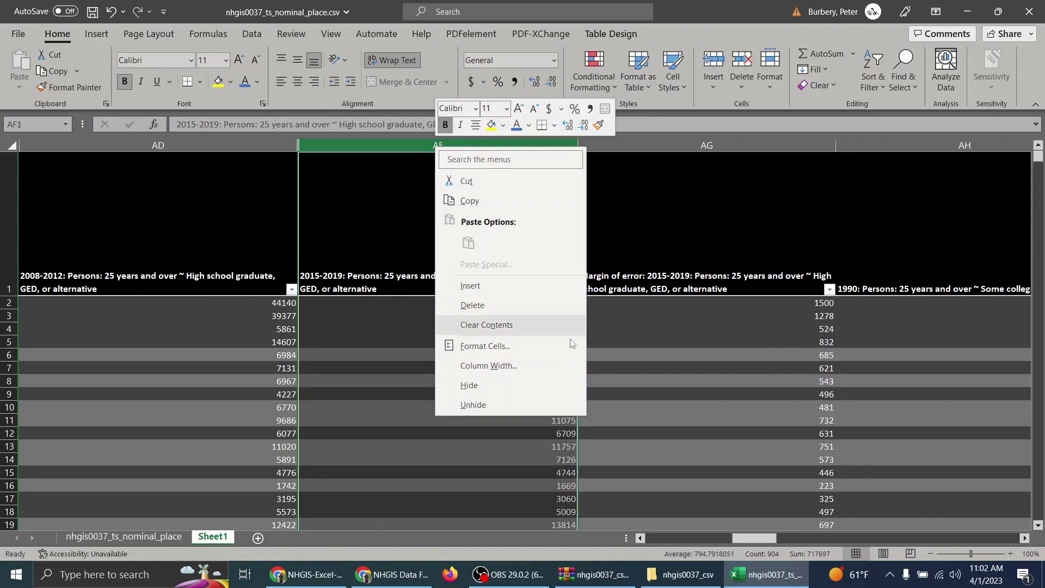
{"action": "left_click", "coordinate": [498, 383]}
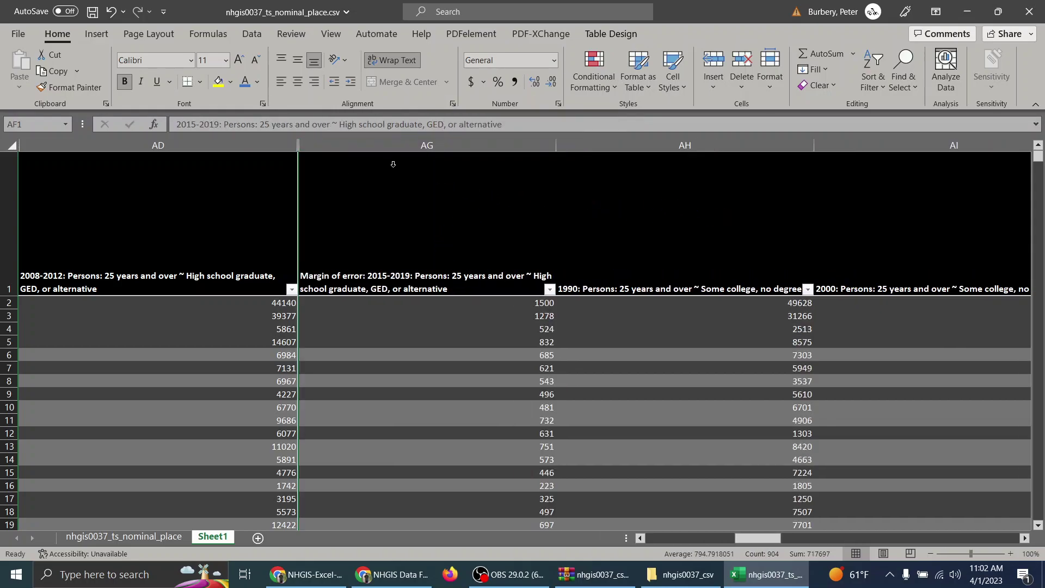
{"action": "left_click", "coordinate": [407, 143]}
{"action": "right_click", "coordinate": [407, 143]}
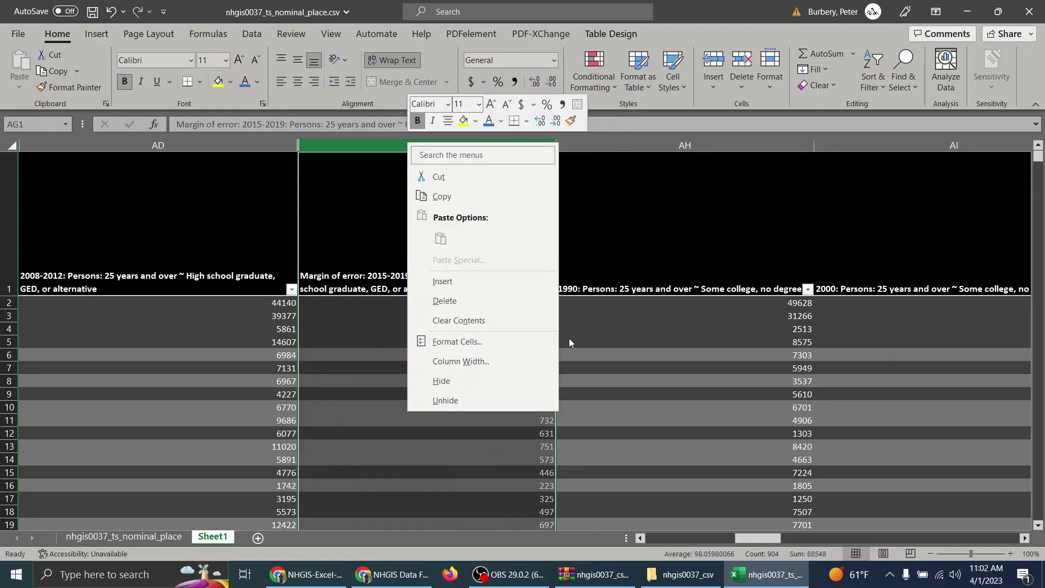
{"action": "left_click", "coordinate": [479, 381]}
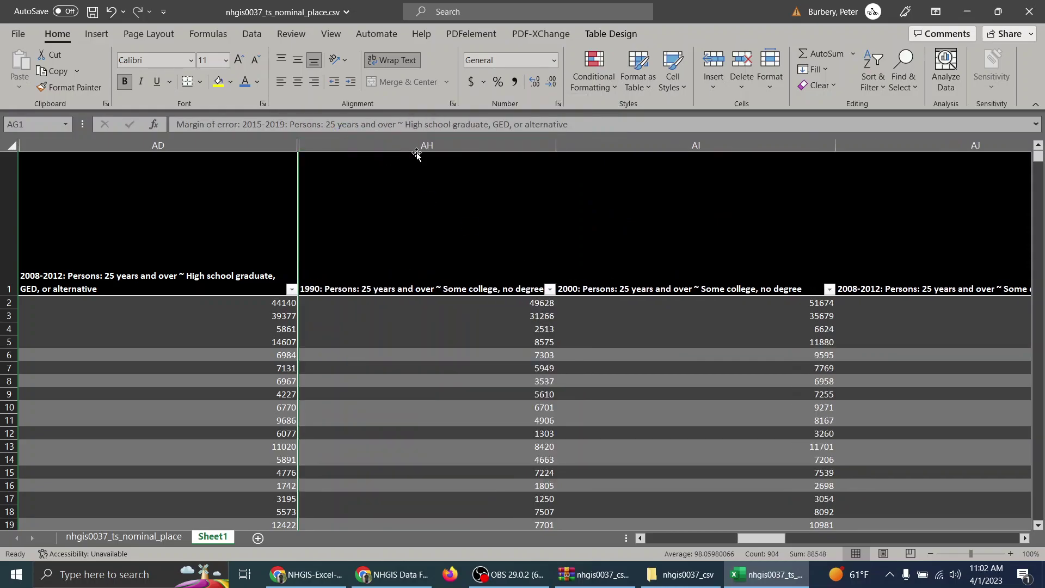
Hide the Some college, no degree columns other than 2008-2012: 1990, 2000, AK, AL and AM
{"action": "left_click", "coordinate": [408, 146]}
{"action": "right_click", "coordinate": [404, 146]}
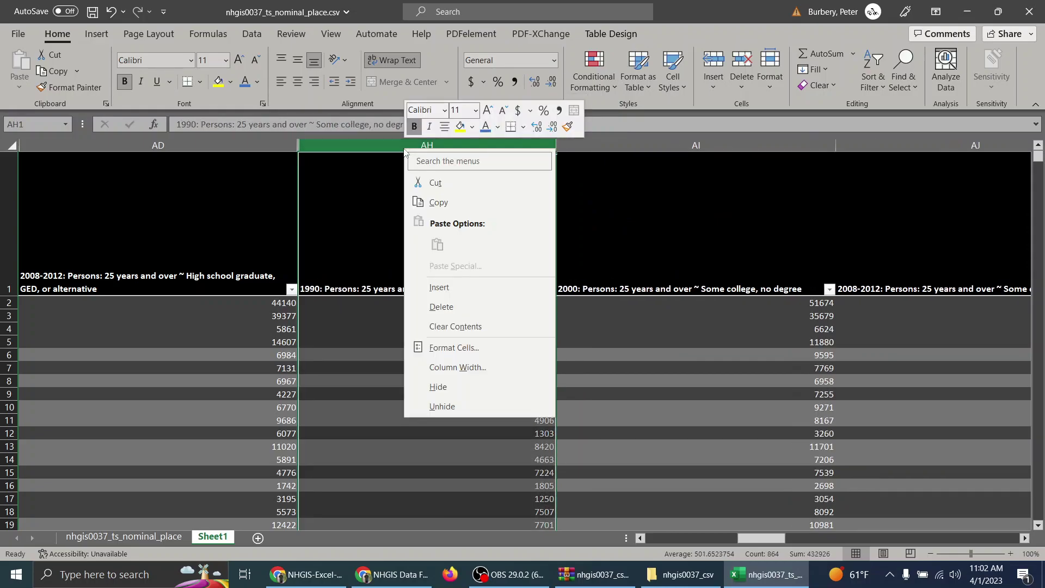
{"action": "left_click", "coordinate": [480, 386]}
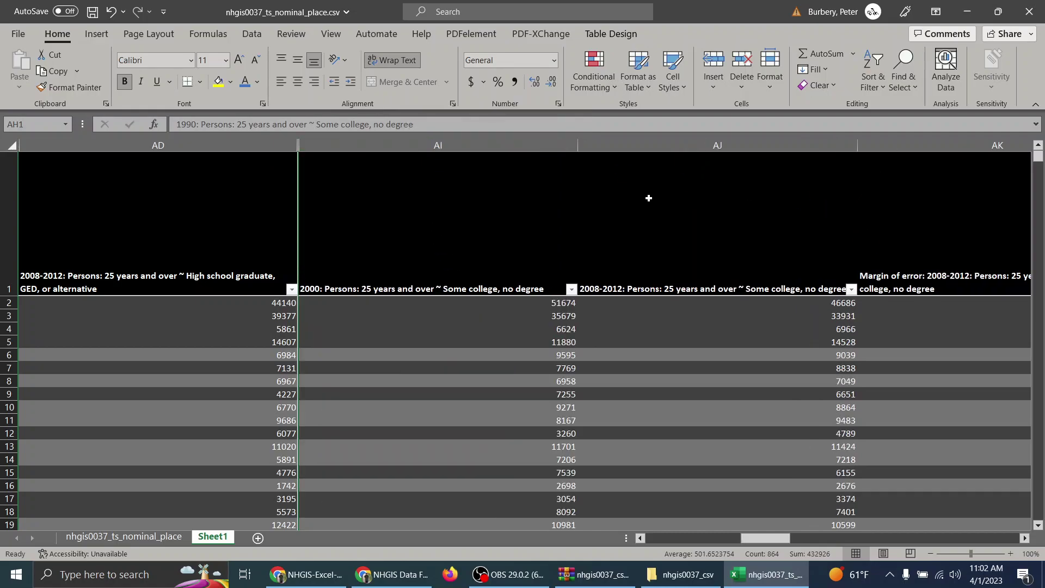
{"action": "left_click", "coordinate": [701, 147]}
{"action": "right_click", "coordinate": [493, 148]}
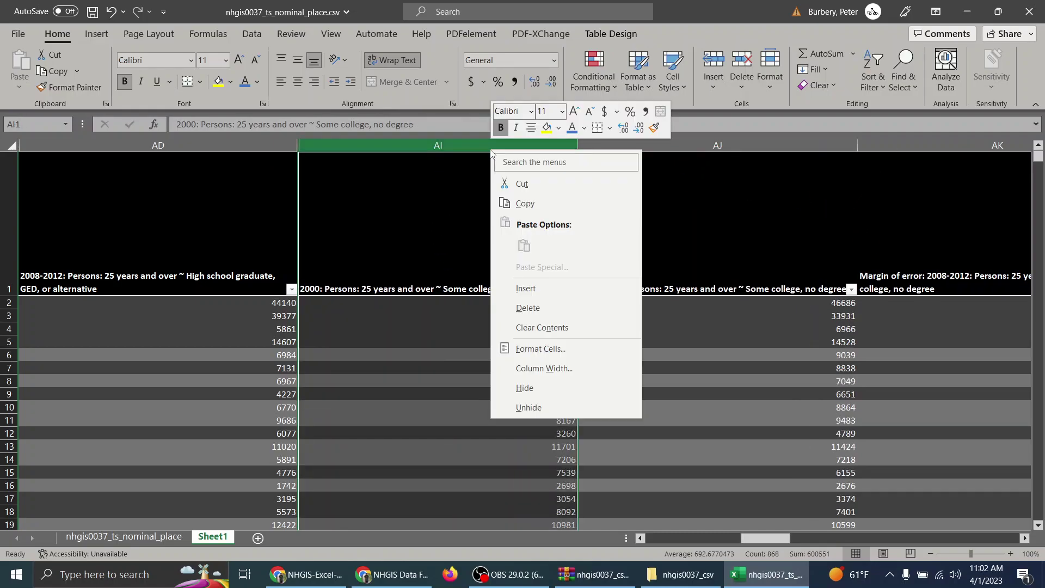
{"action": "left_click", "coordinate": [539, 385]}
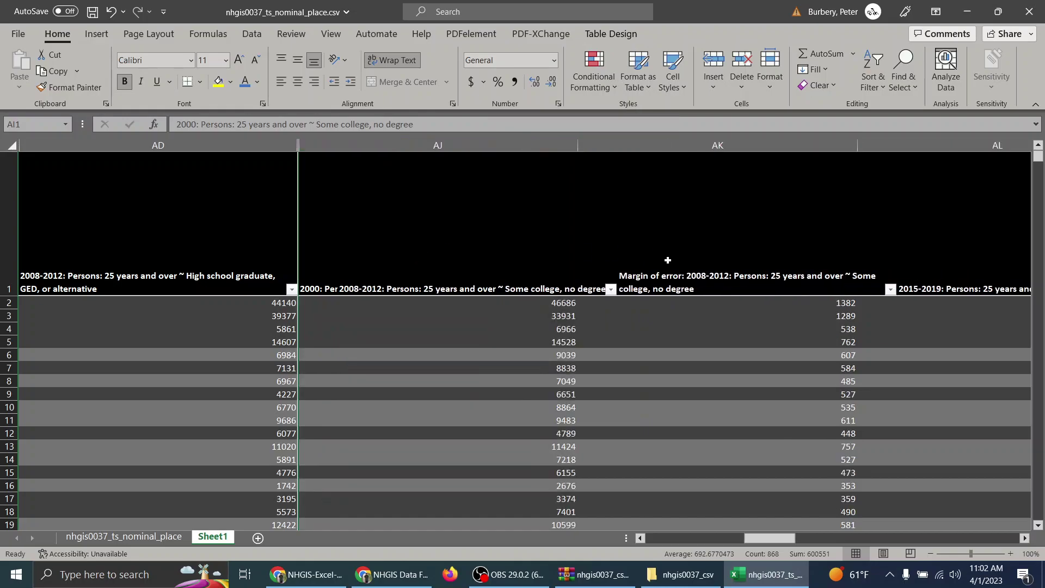
{"action": "left_click", "coordinate": [673, 143]}
{"action": "right_click", "coordinate": [674, 141]}
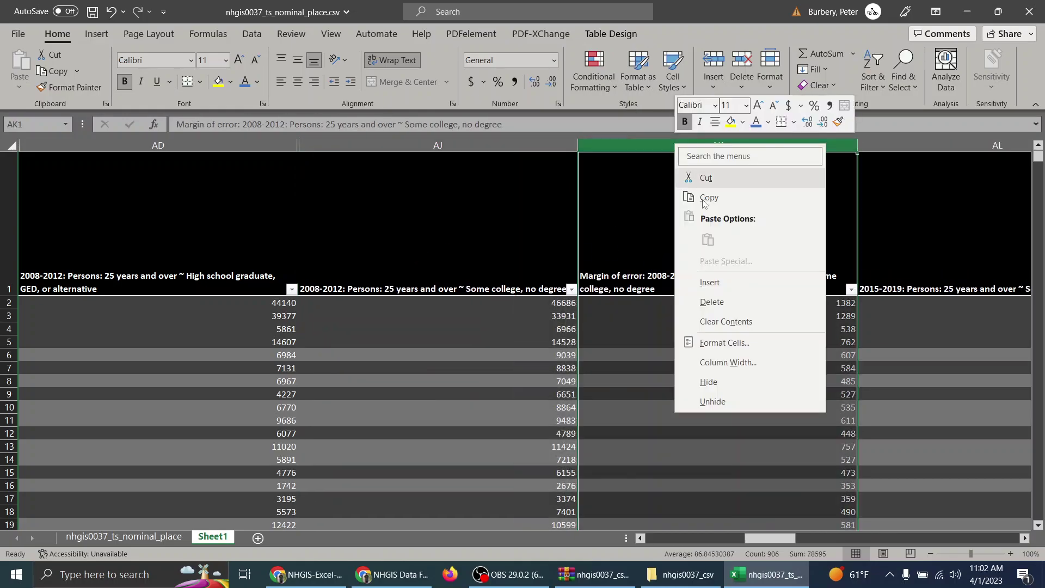
{"action": "left_click", "coordinate": [745, 381]}
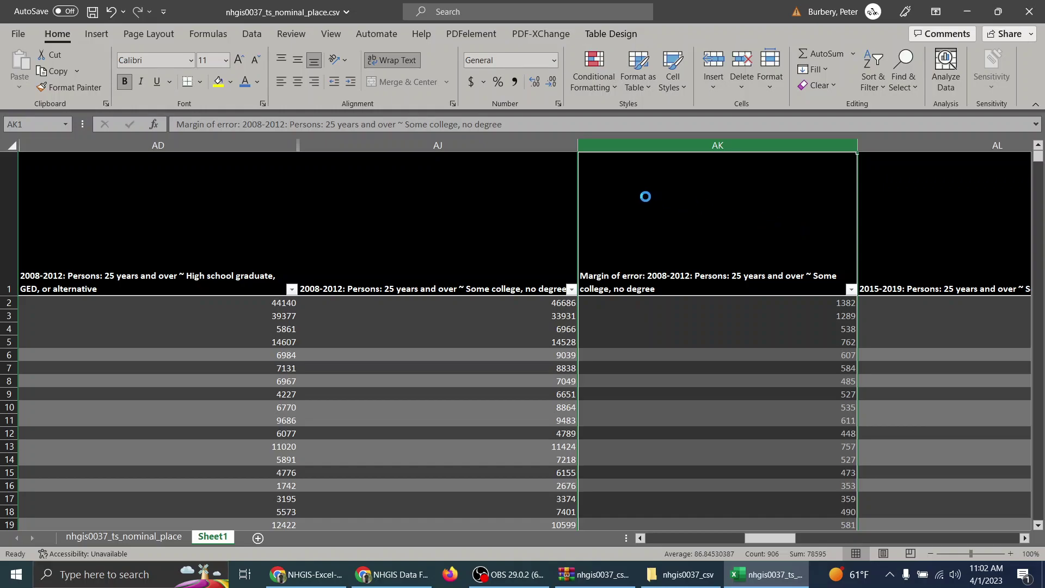
{"action": "left_click", "coordinate": [736, 146]}
{"action": "right_click", "coordinate": [735, 148]}
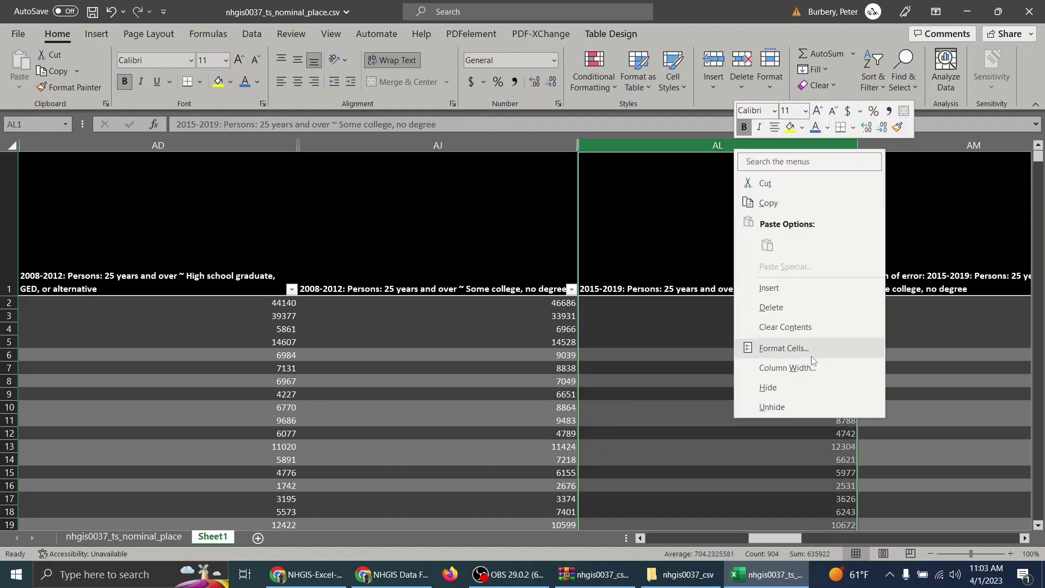
{"action": "left_click", "coordinate": [798, 386]}
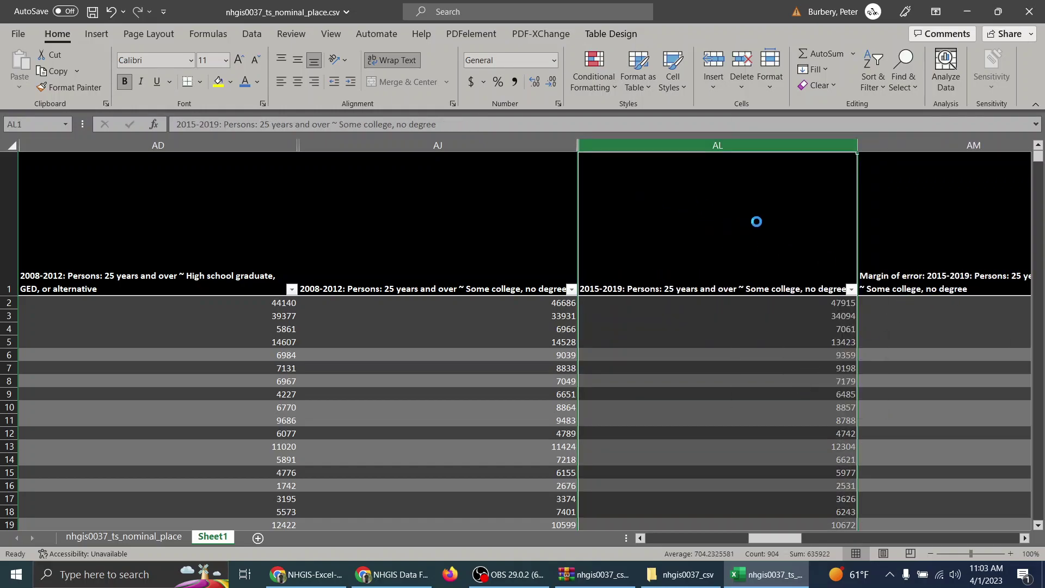
{"action": "left_click", "coordinate": [673, 146]}
{"action": "right_click", "coordinate": [673, 147]}
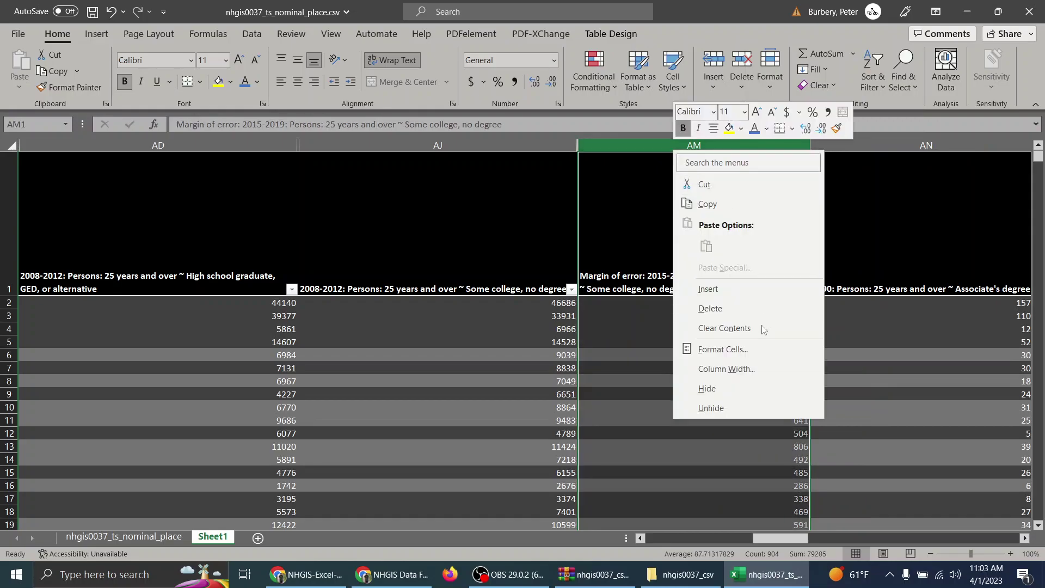
{"action": "left_click", "coordinate": [751, 386]}
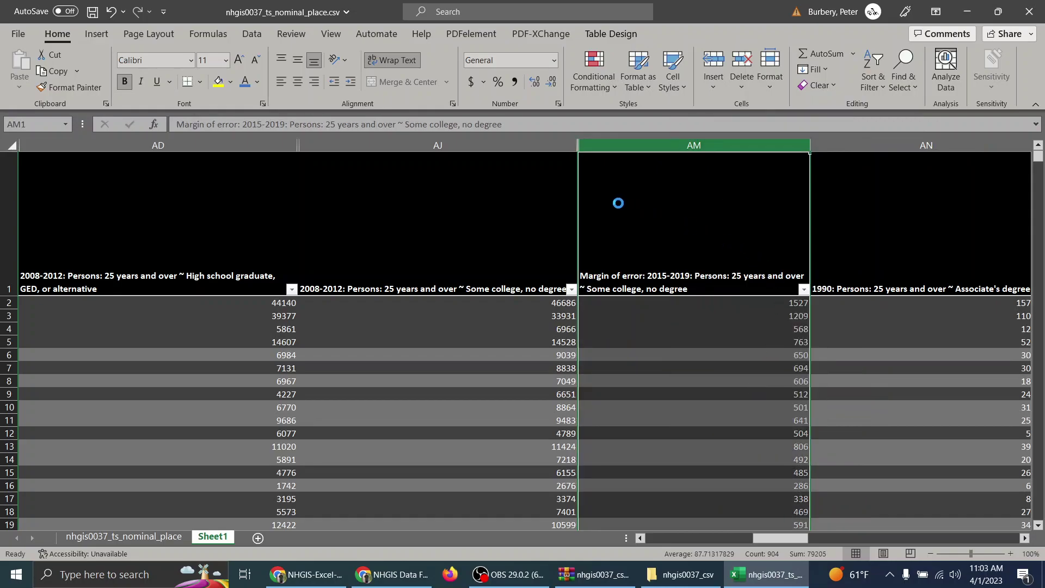
Hide the Associate's degree columns AN, AO, AQ, AR and AS, keeping only the 2008-2012 count AP
{"action": "left_click", "coordinate": [699, 144]}
{"action": "right_click", "coordinate": [699, 144]}
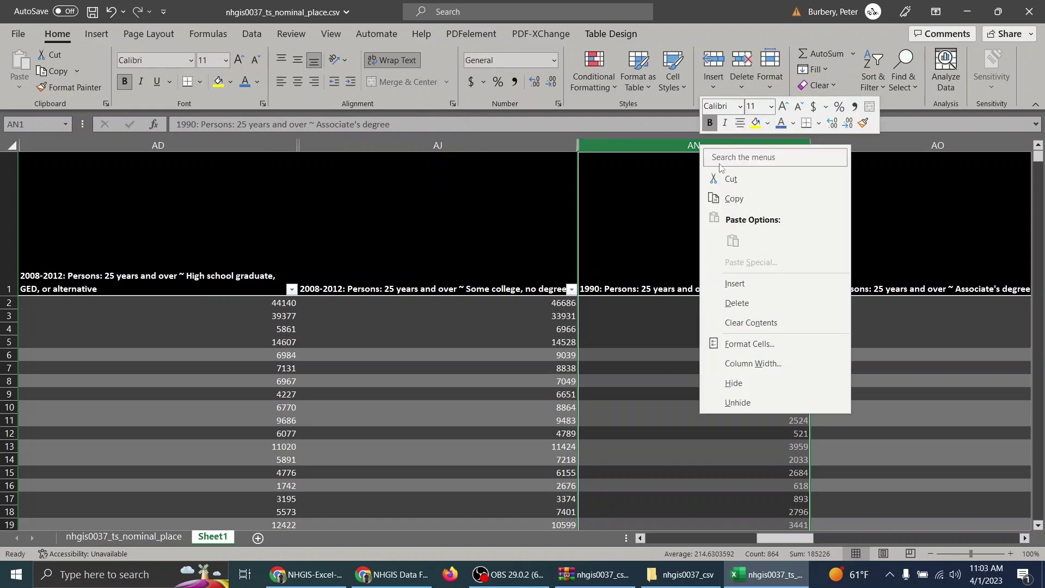
{"action": "left_click", "coordinate": [791, 386]}
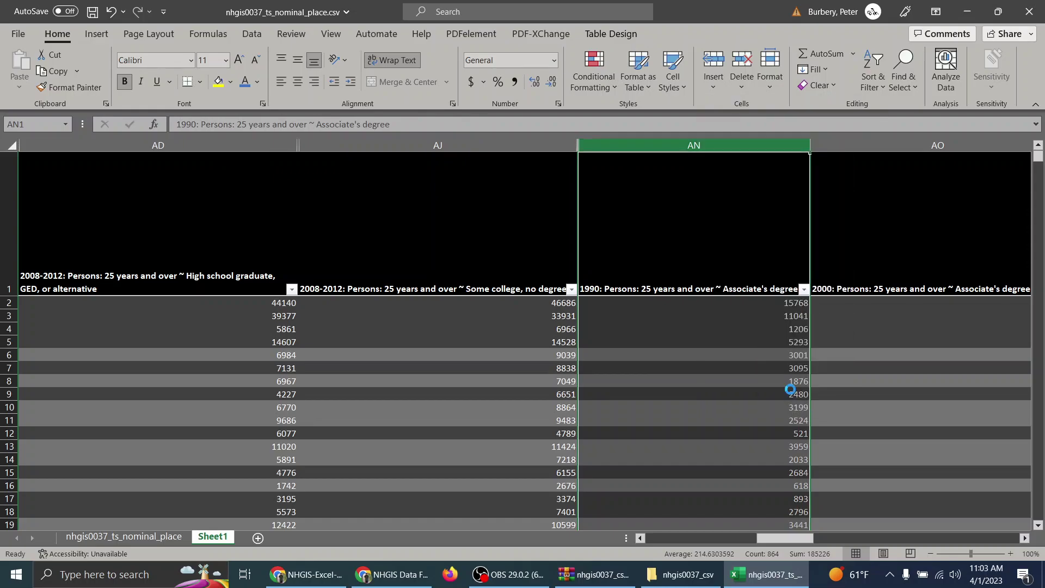
{"action": "left_click", "coordinate": [691, 150]}
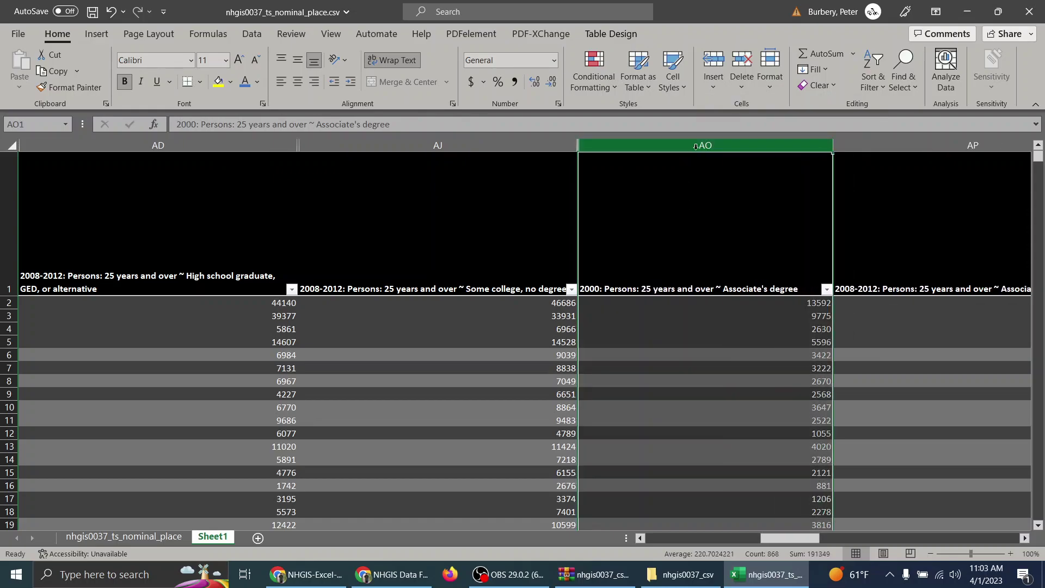
{"action": "right_click", "coordinate": [696, 150]}
{"action": "left_click", "coordinate": [769, 386]}
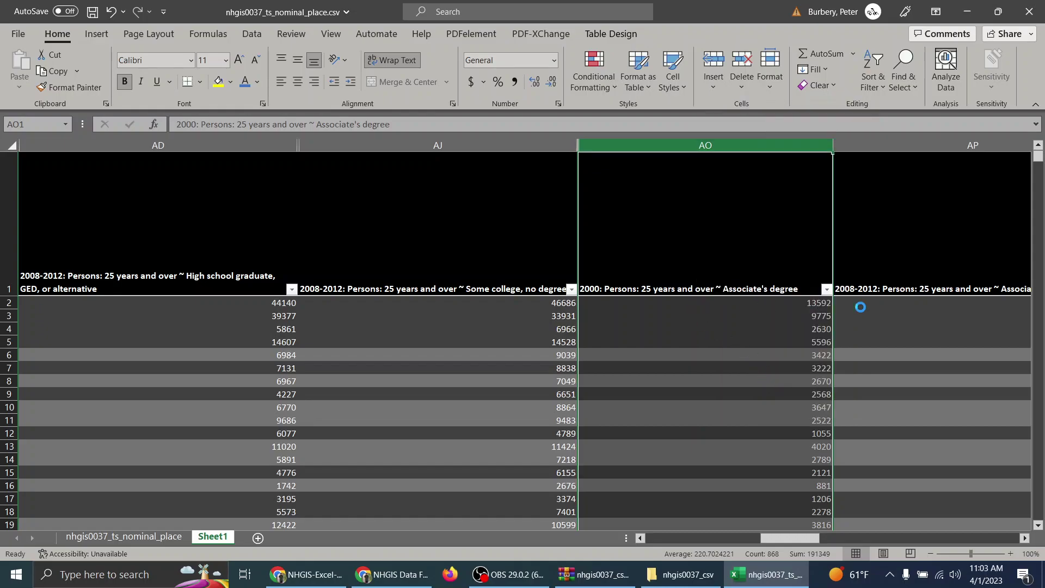
{"action": "left_click", "coordinate": [899, 143]}
{"action": "right_click", "coordinate": [899, 145]}
{"action": "left_click", "coordinate": [773, 384]}
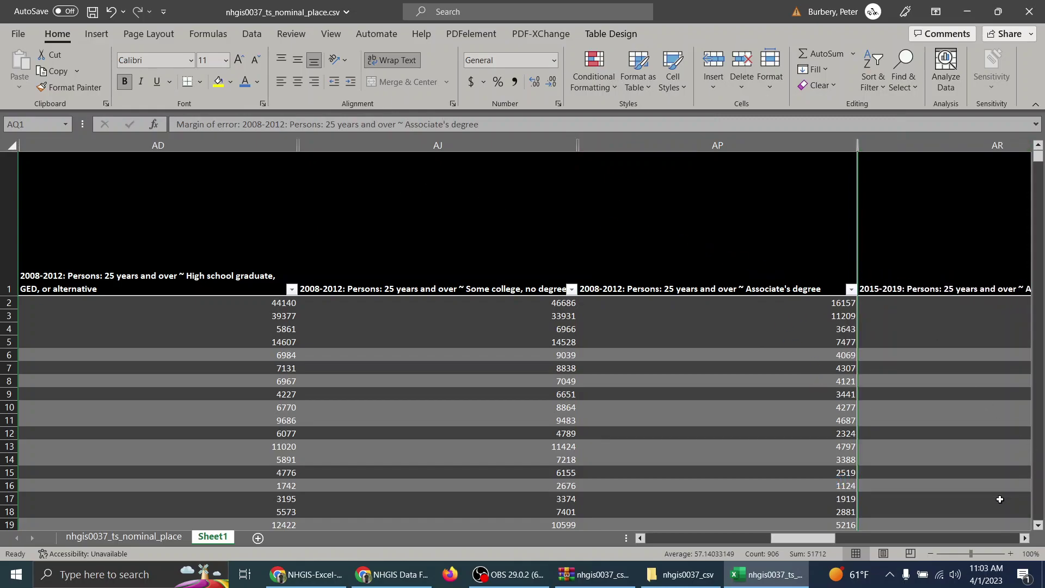
{"action": "left_click_drag", "start_coordinate": [1024, 538], "coordinate": [1024, 539]}
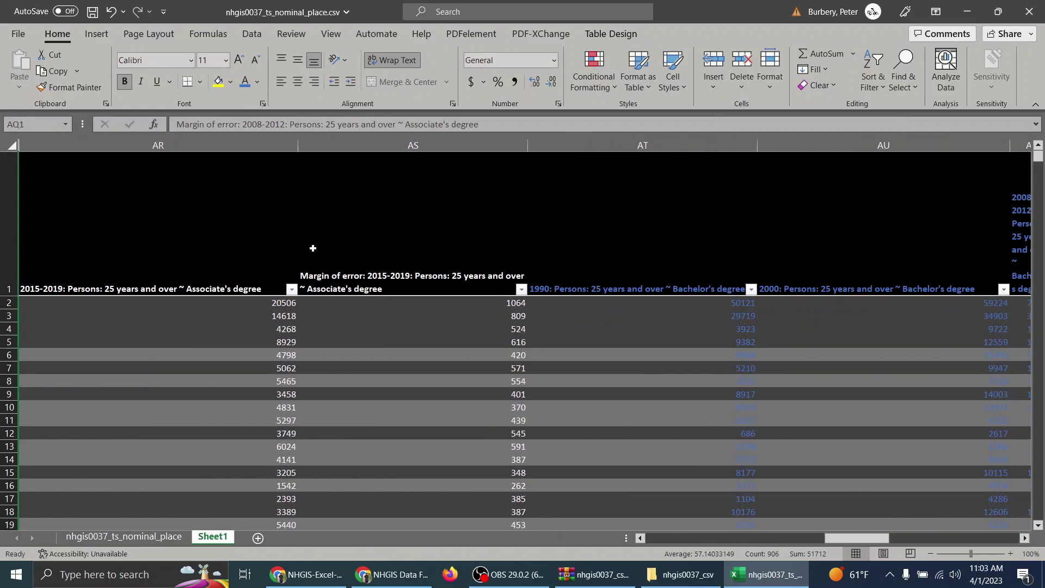
{"action": "left_click", "coordinate": [127, 143]}
{"action": "right_click", "coordinate": [127, 141]}
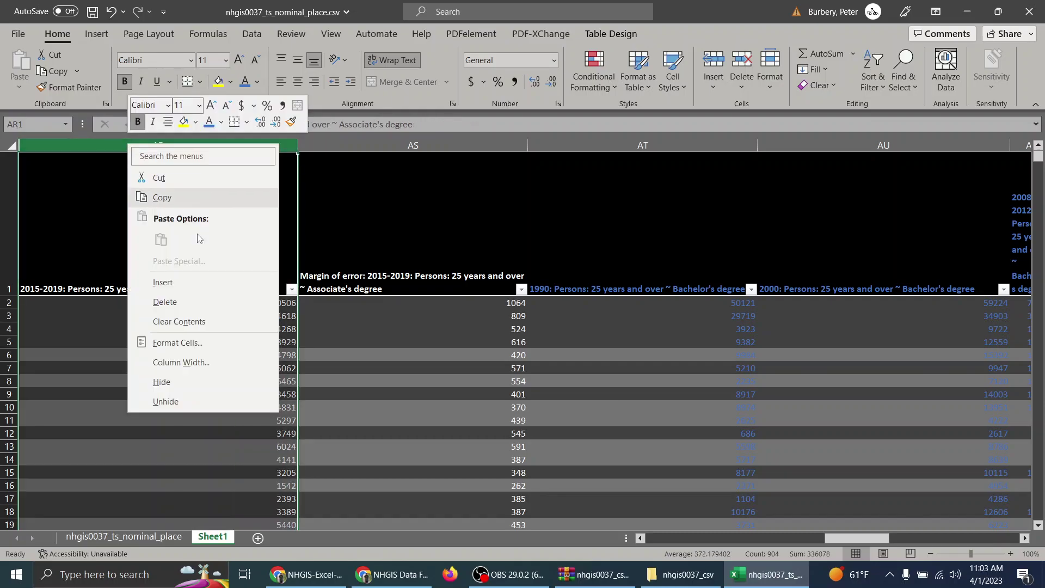
{"action": "left_click", "coordinate": [256, 384]}
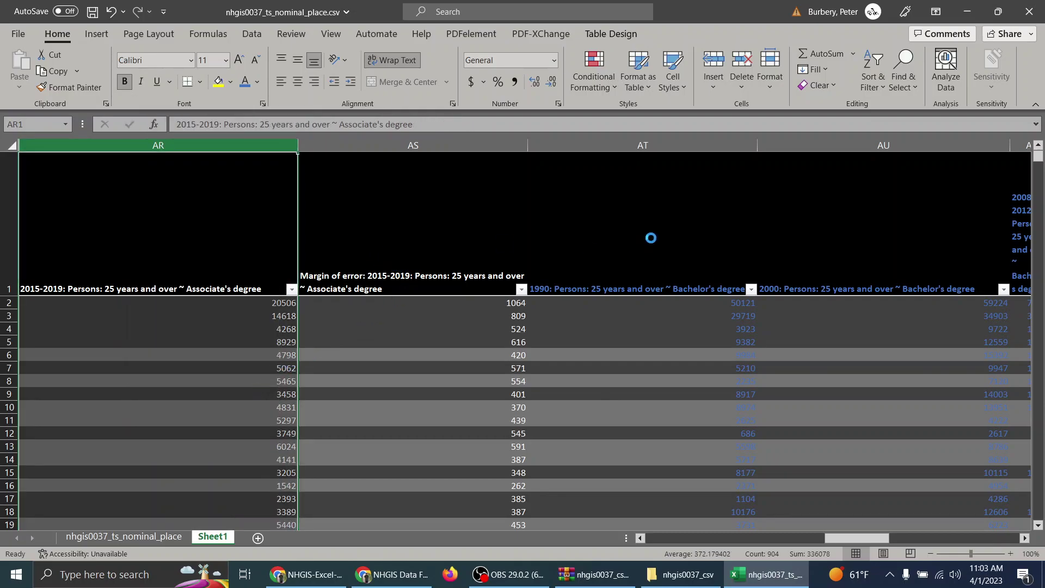
{"action": "right_click", "coordinate": [146, 145]}
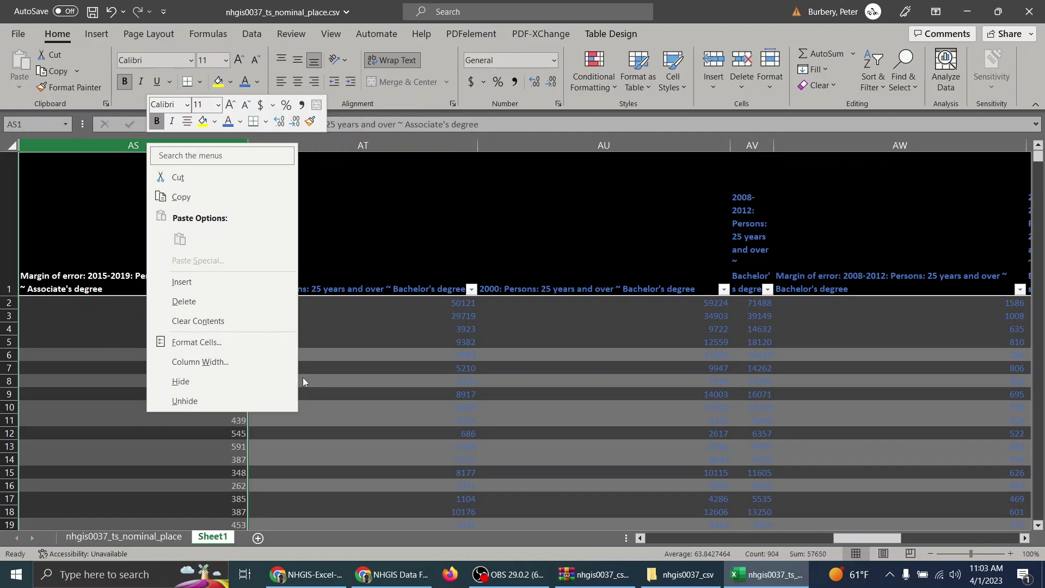
{"action": "left_click", "coordinate": [266, 380]}
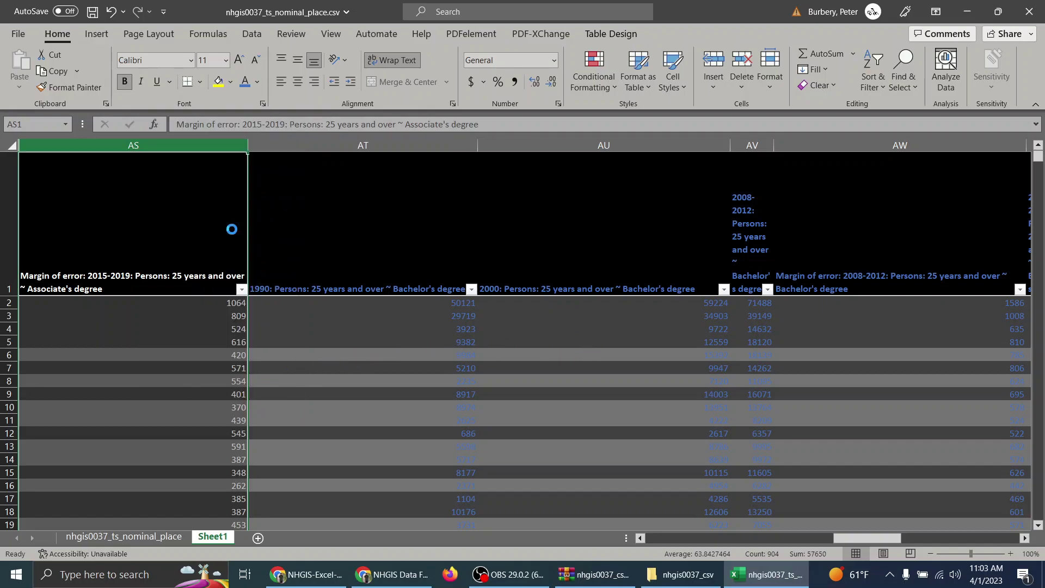
Hide the Bachelor's degree columns AT, AU, AW, AX and AY, keeping only the 2008-2012 count AV
{"action": "right_click", "coordinate": [108, 145]}
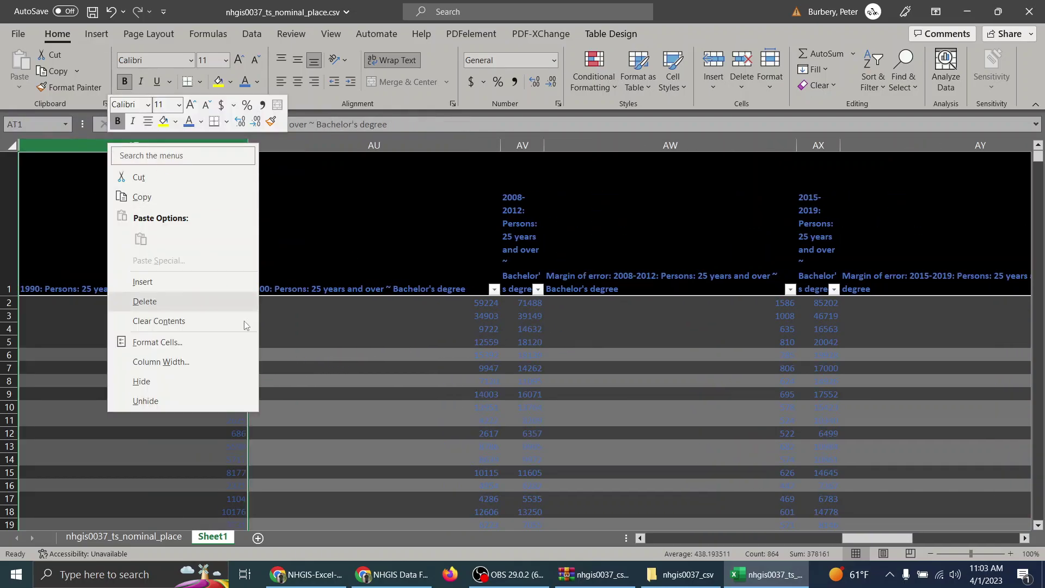
{"action": "left_click", "coordinate": [194, 380]}
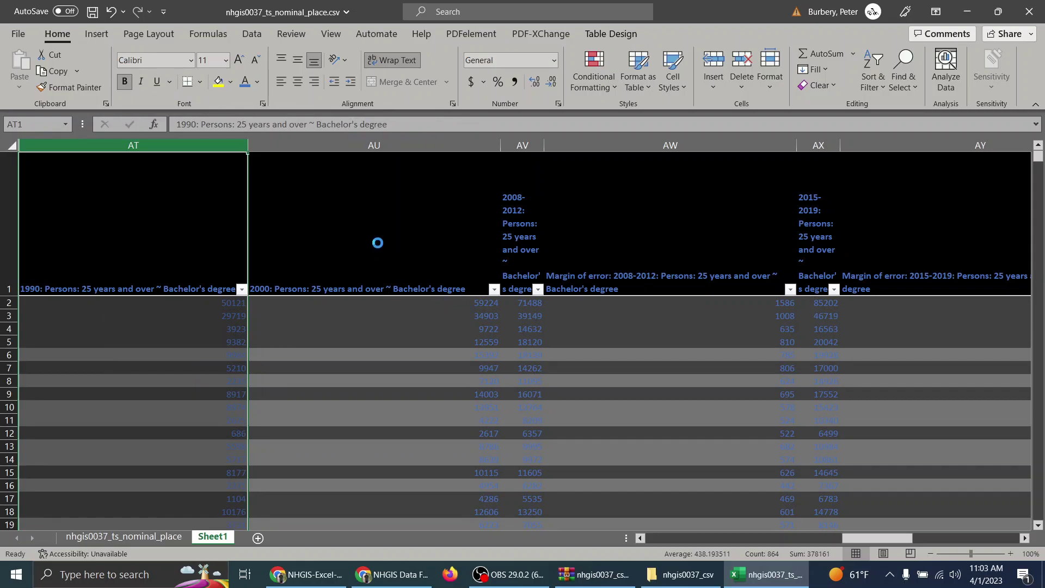
{"action": "left_click", "coordinate": [158, 145]}
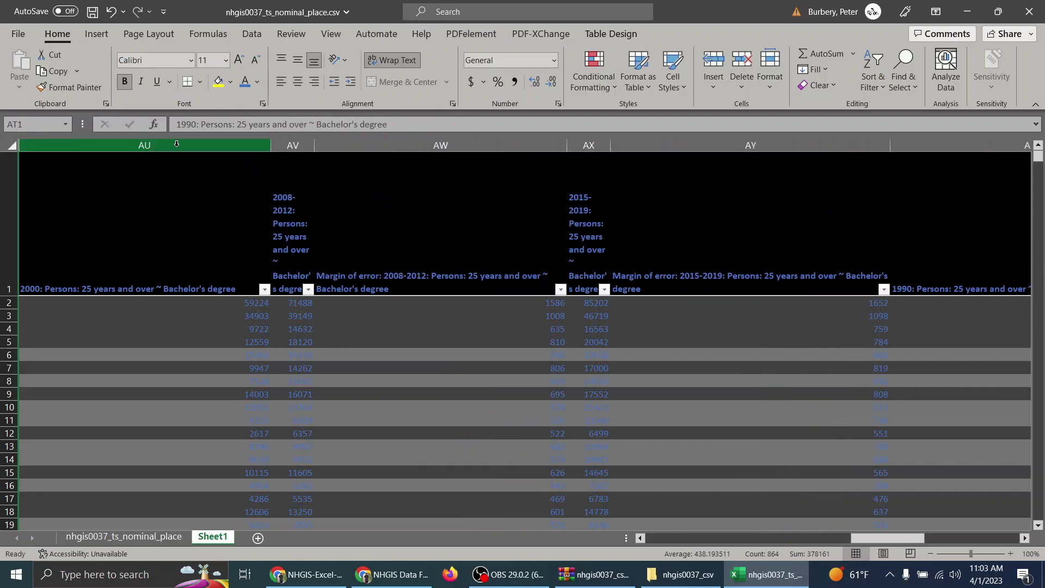
{"action": "right_click", "coordinate": [177, 145]}
{"action": "left_click", "coordinate": [236, 382]}
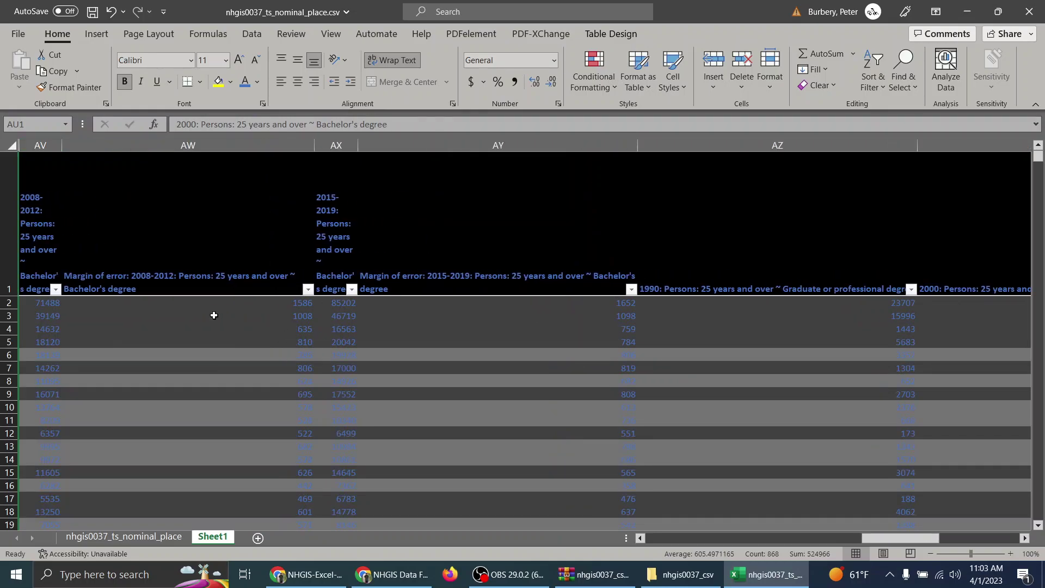
{"action": "left_click_drag", "start_coordinate": [874, 539], "coordinate": [846, 537]}
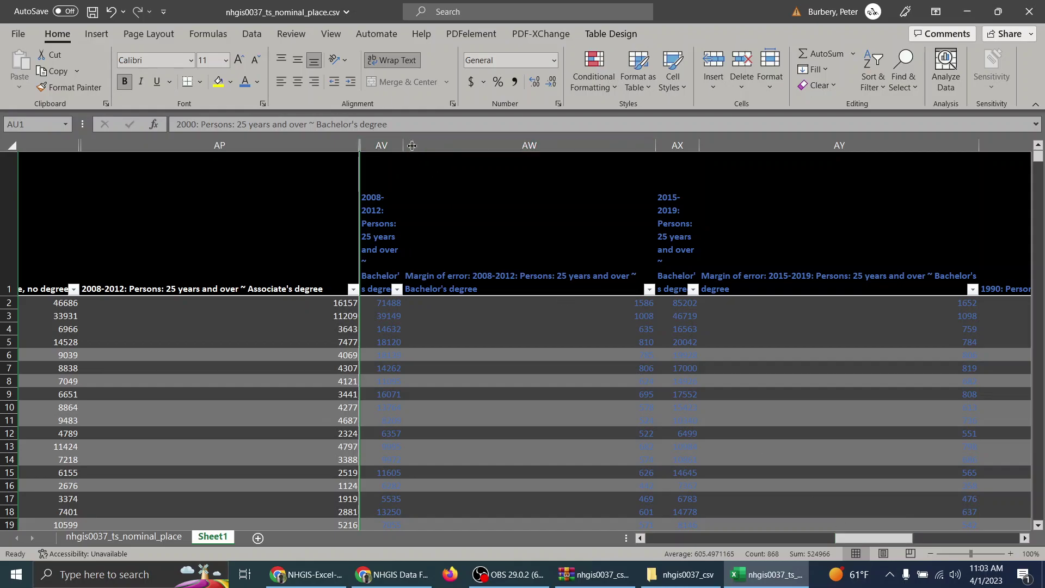
{"action": "right_click", "coordinate": [493, 145]}
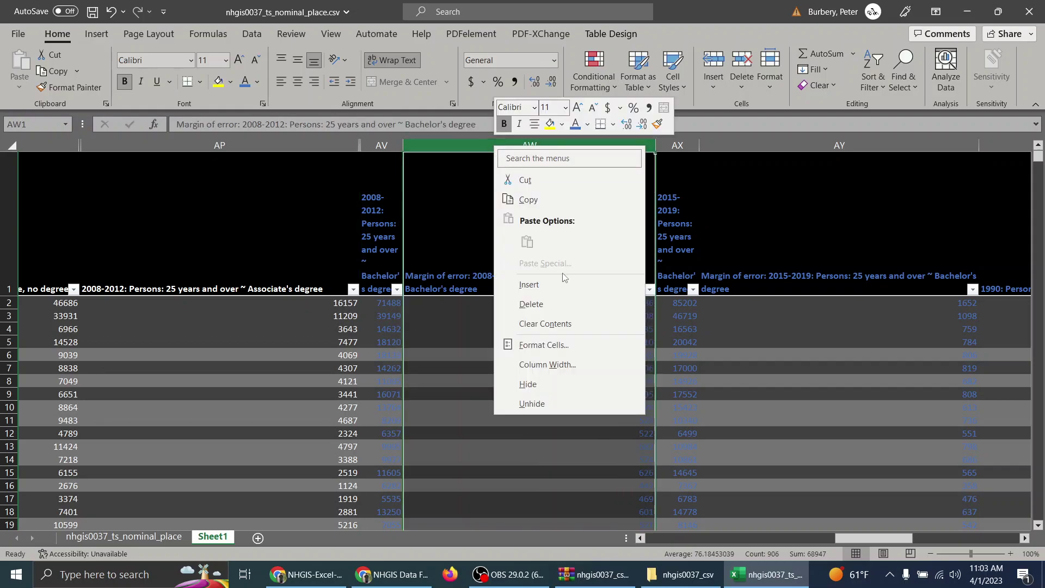
{"action": "left_click", "coordinate": [566, 383]}
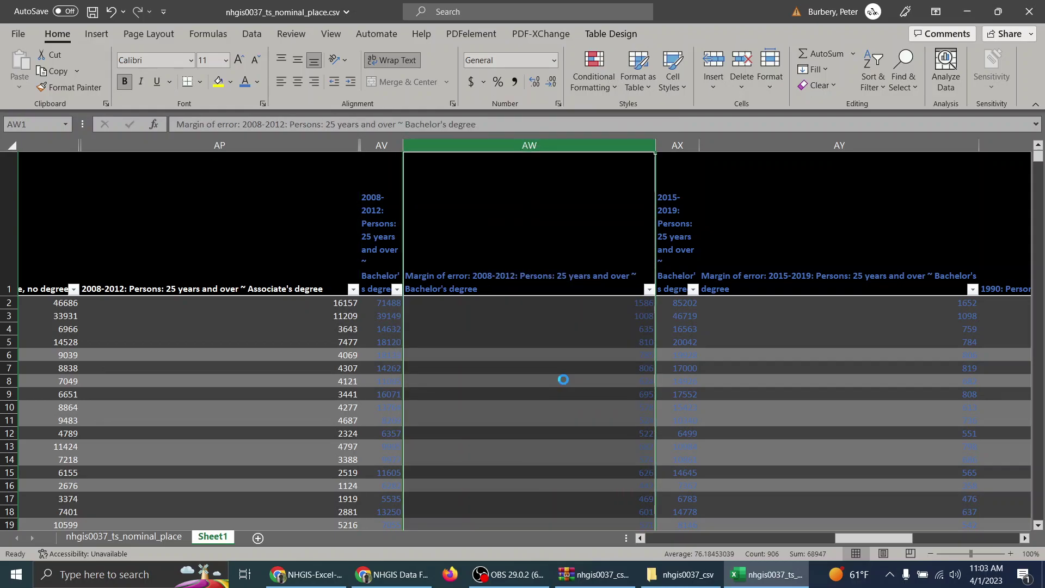
{"action": "left_click", "coordinate": [430, 145]}
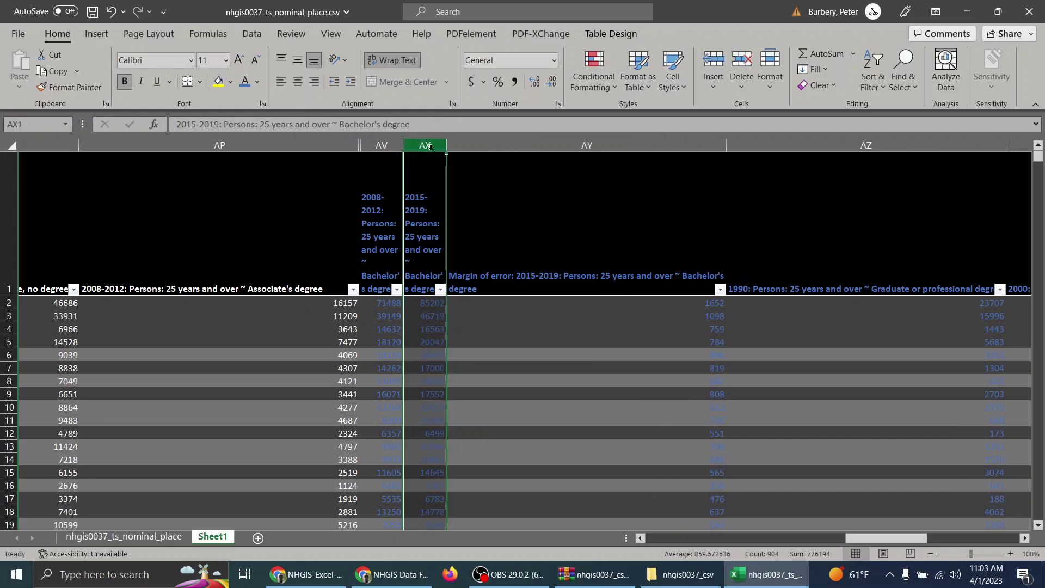
{"action": "right_click", "coordinate": [433, 148]}
{"action": "left_click", "coordinate": [465, 388]}
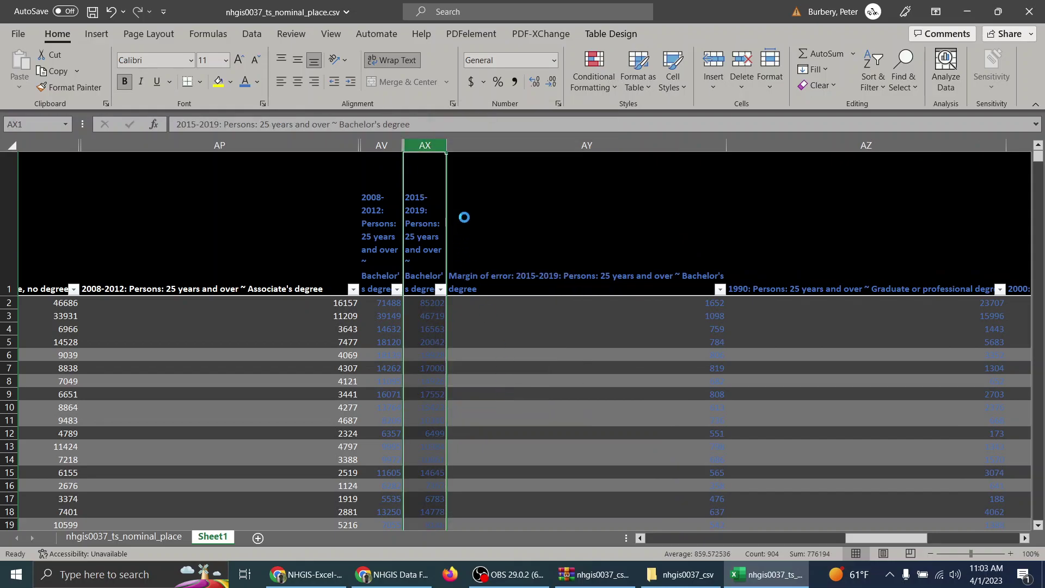
{"action": "left_click", "coordinate": [498, 145]}
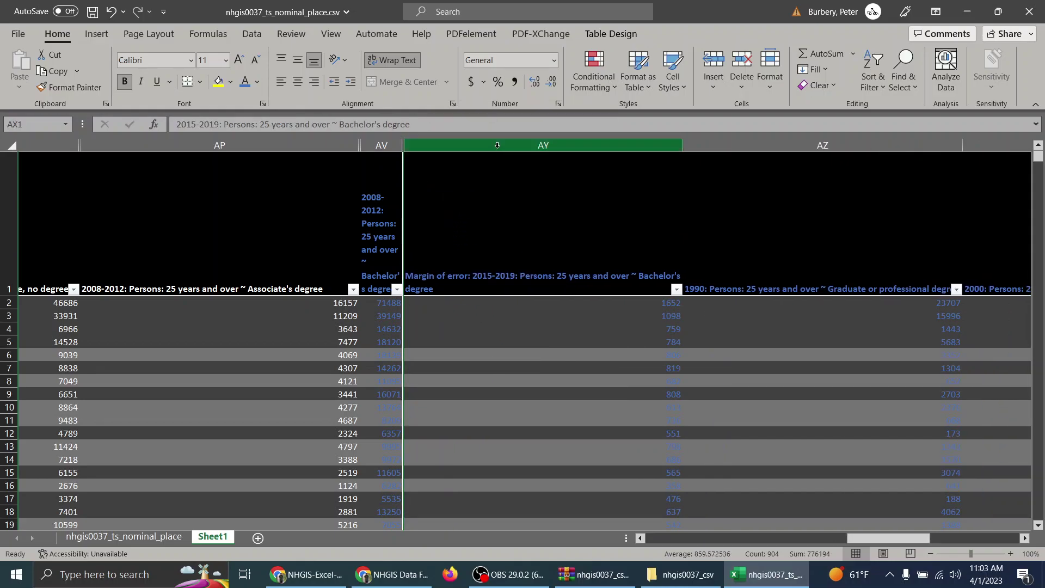
{"action": "right_click", "coordinate": [497, 145]}
{"action": "left_click", "coordinate": [540, 387]}
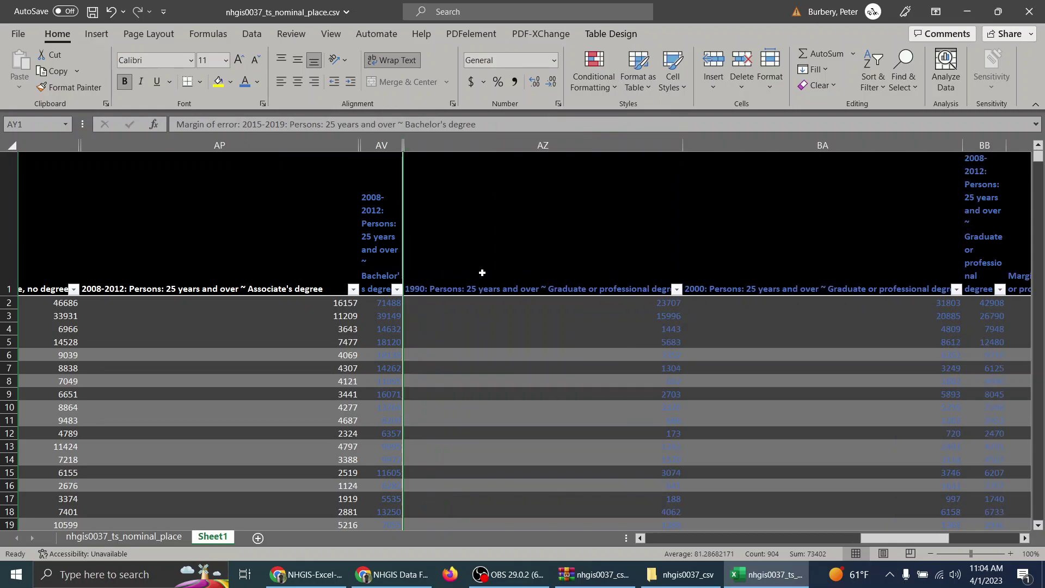
Hide the 1990 and 2000 Graduate or professional degree columns AZ and BA
{"action": "left_click", "coordinate": [512, 145]}
{"action": "right_click", "coordinate": [512, 145]}
{"action": "left_click", "coordinate": [593, 387]}
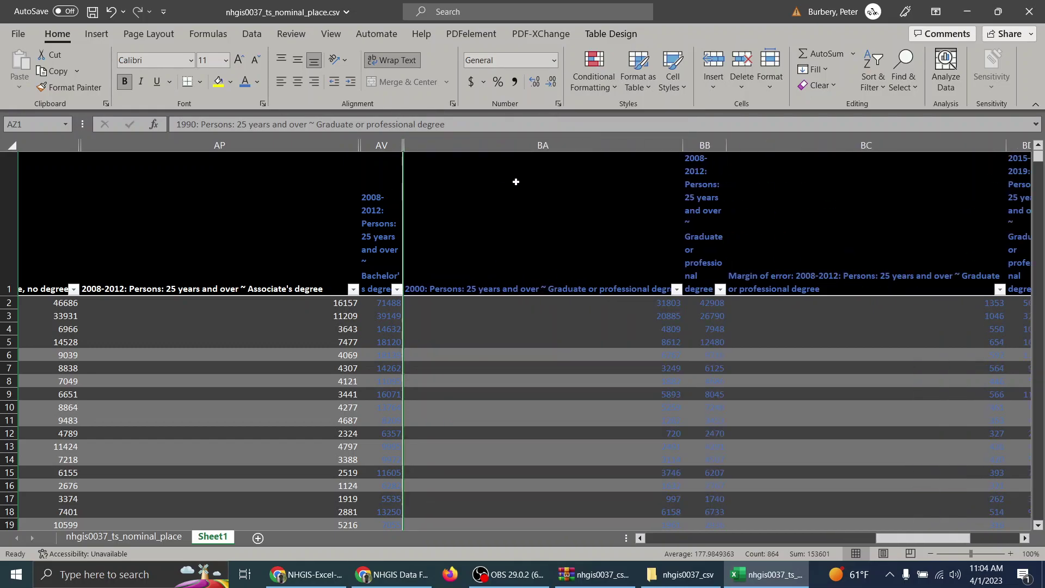
{"action": "left_click", "coordinate": [505, 143]}
{"action": "right_click", "coordinate": [505, 140]}
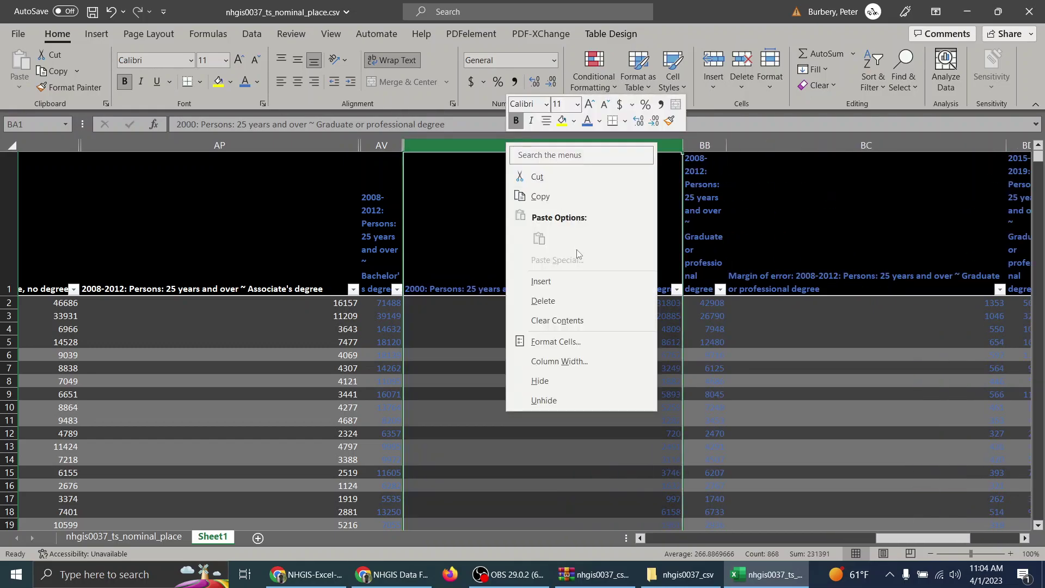
{"action": "left_click", "coordinate": [539, 379]}
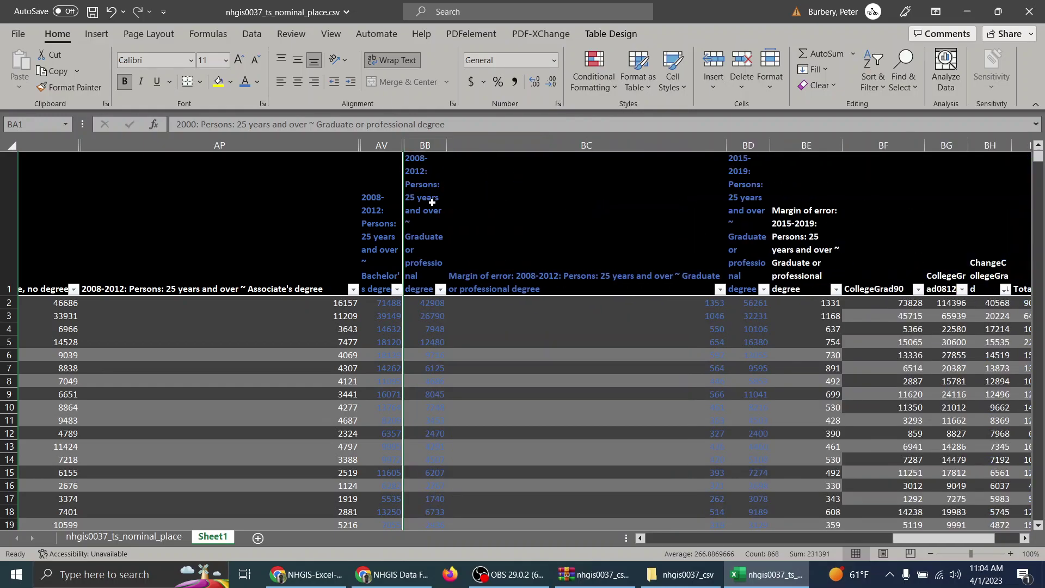
{"action": "left_click_drag", "start_coordinate": [446, 154], "coordinate": [465, 157]}
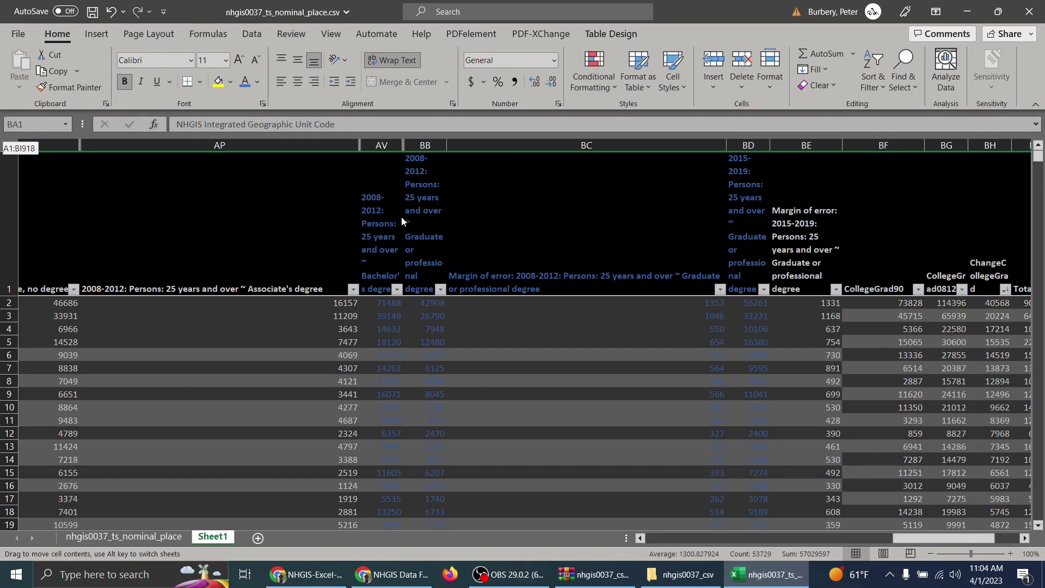
{"action": "left_click_drag", "start_coordinate": [452, 221], "coordinate": [458, 218]}
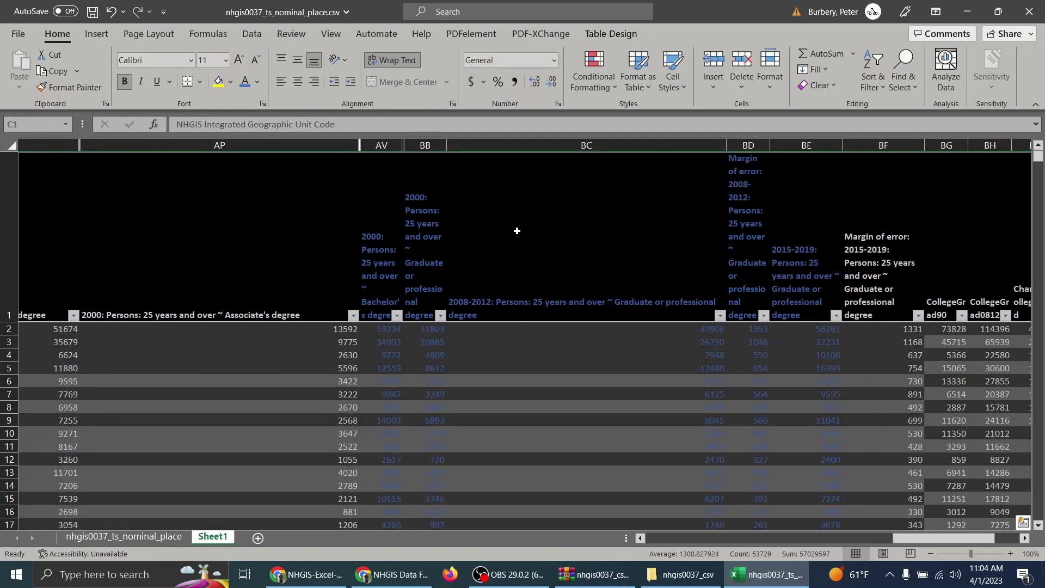
{"action": "left_click", "coordinate": [543, 231]}
{"action": "left_click", "coordinate": [428, 146]}
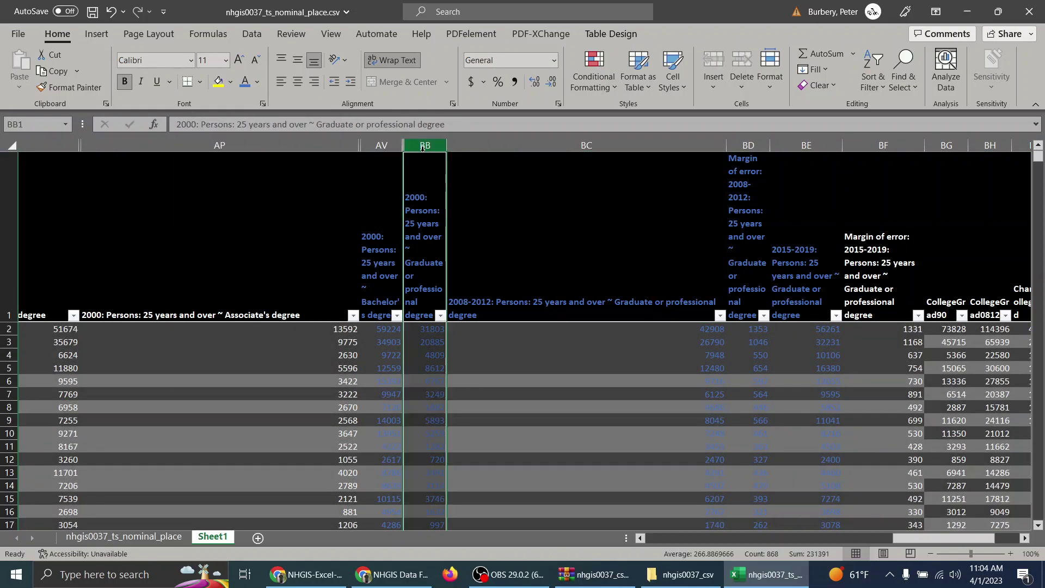
{"action": "left_click", "coordinate": [357, 215]}
{"action": "left_click", "coordinate": [419, 145]}
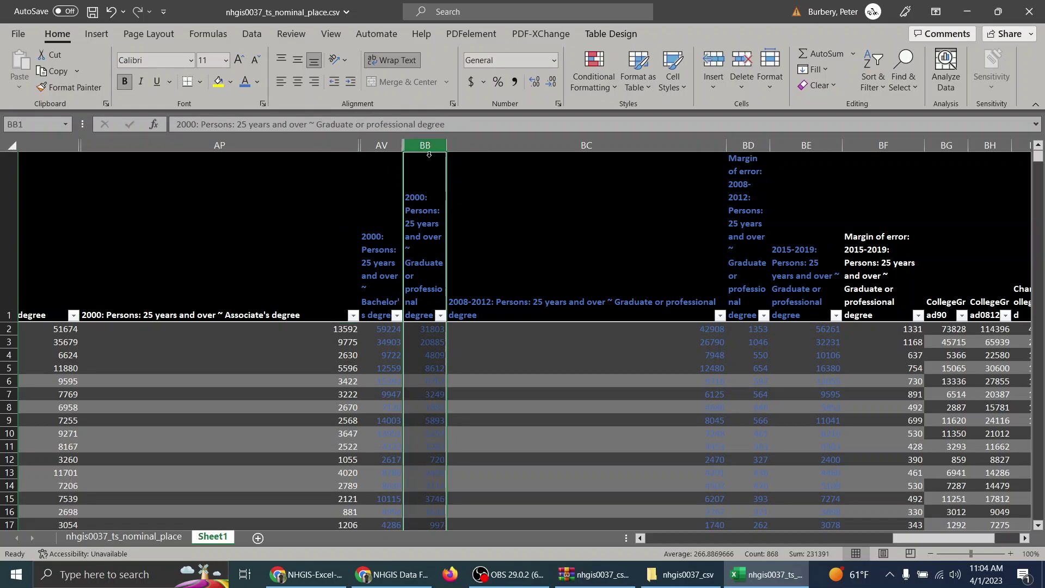
{"action": "right_click", "coordinate": [429, 154]}
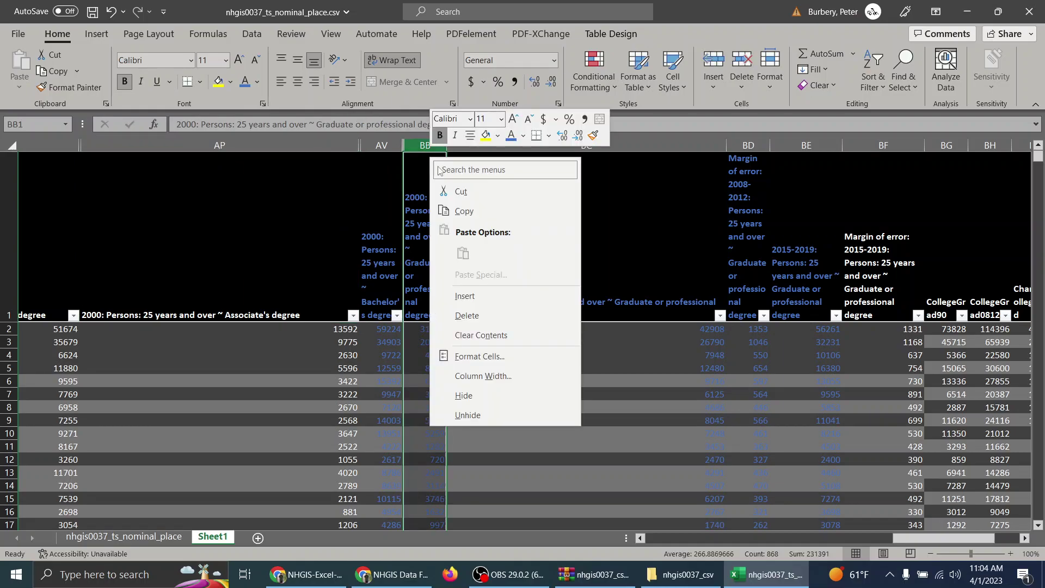
{"action": "left_click", "coordinate": [468, 390]}
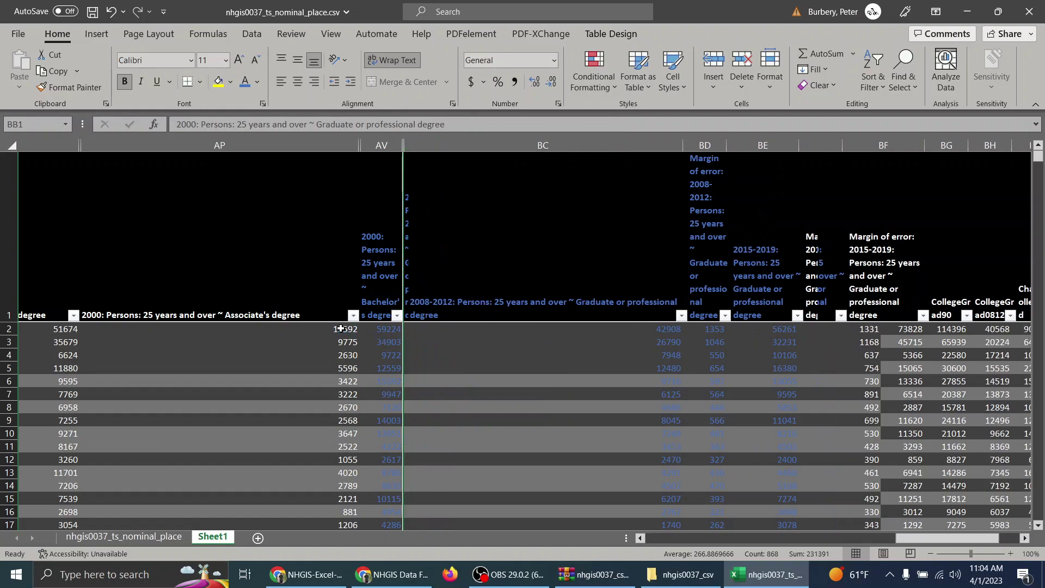
{"action": "left_click_drag", "start_coordinate": [936, 542], "coordinate": [945, 522]}
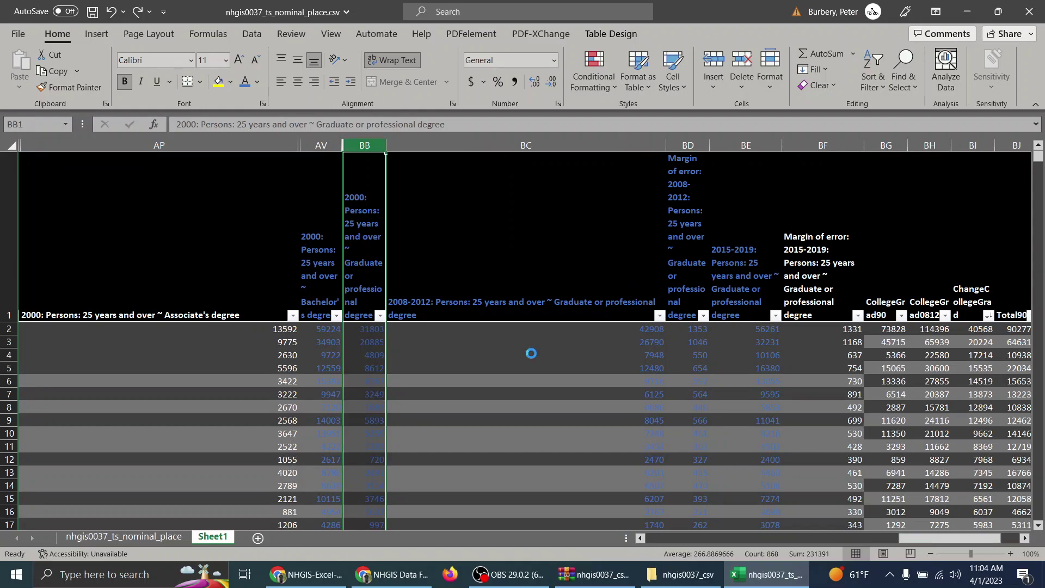
{"action": "key", "text": "Home"}
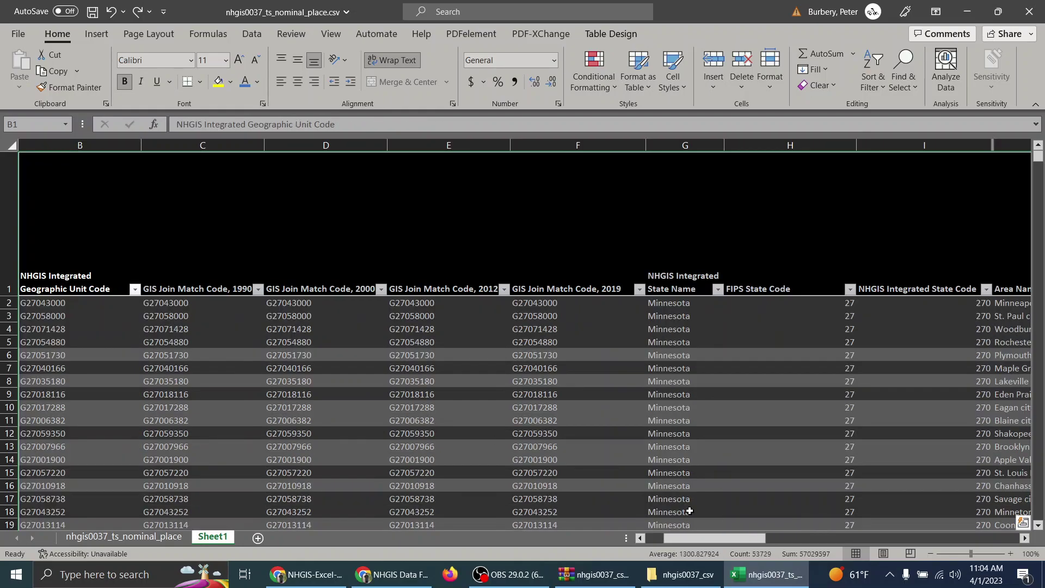
{"action": "left_click_drag", "start_coordinate": [673, 538], "coordinate": [900, 538]}
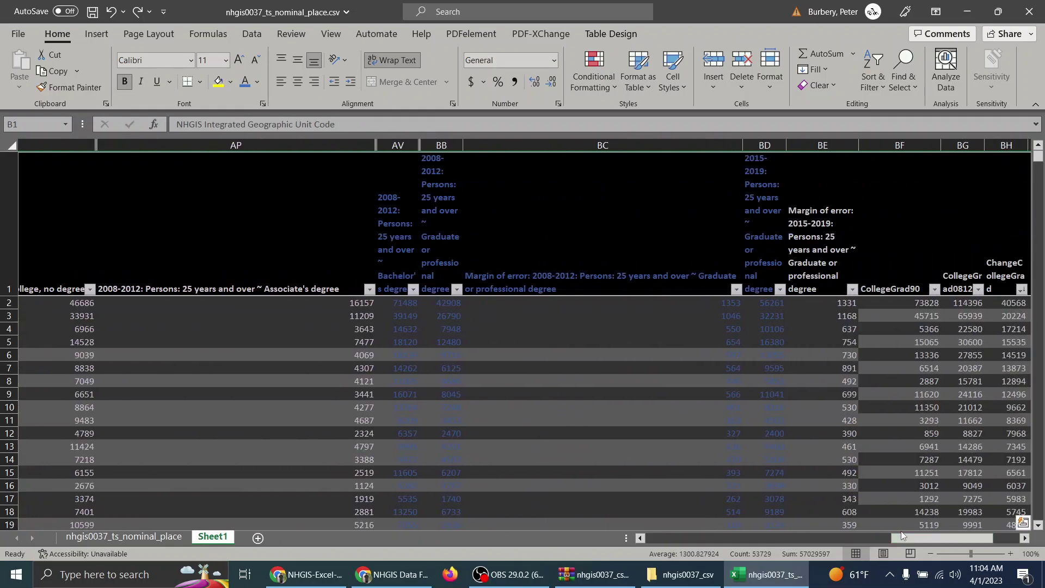
Hide the 2008-2012 graduate margin of error plus the 2015-2019 graduate count and margin-of-error columns
{"action": "left_click", "coordinate": [467, 360]}
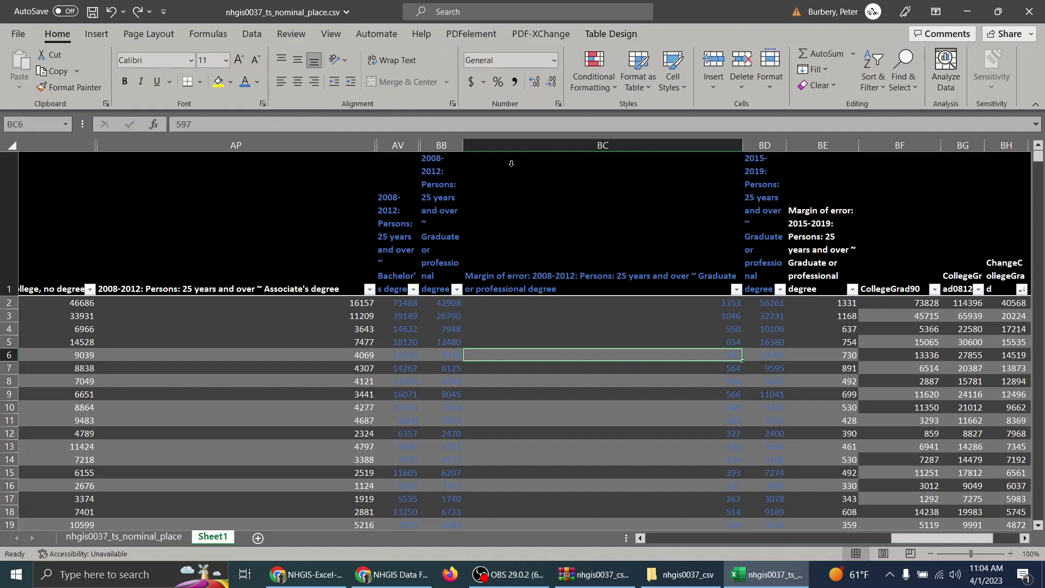
{"action": "left_click", "coordinate": [543, 146]}
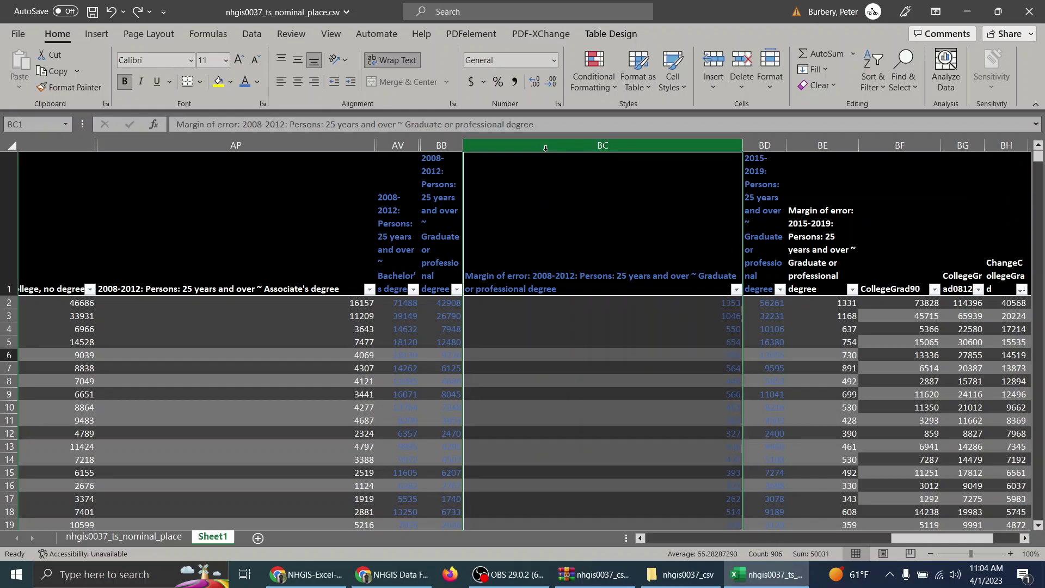
{"action": "right_click", "coordinate": [547, 148]}
{"action": "left_click", "coordinate": [587, 389]}
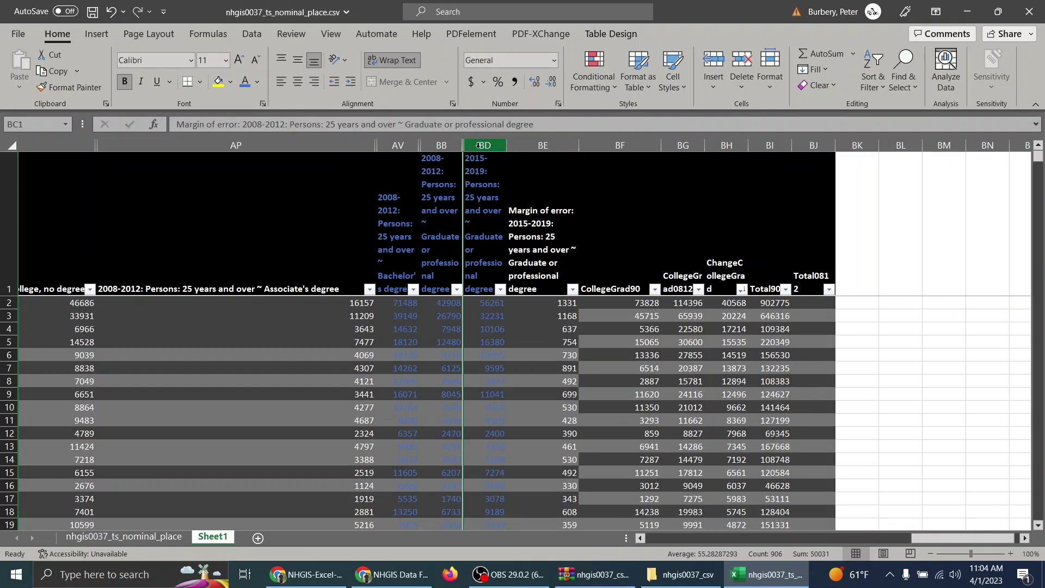
{"action": "left_click", "coordinate": [485, 145]}
{"action": "right_click", "coordinate": [483, 147]}
{"action": "left_click", "coordinate": [562, 387]}
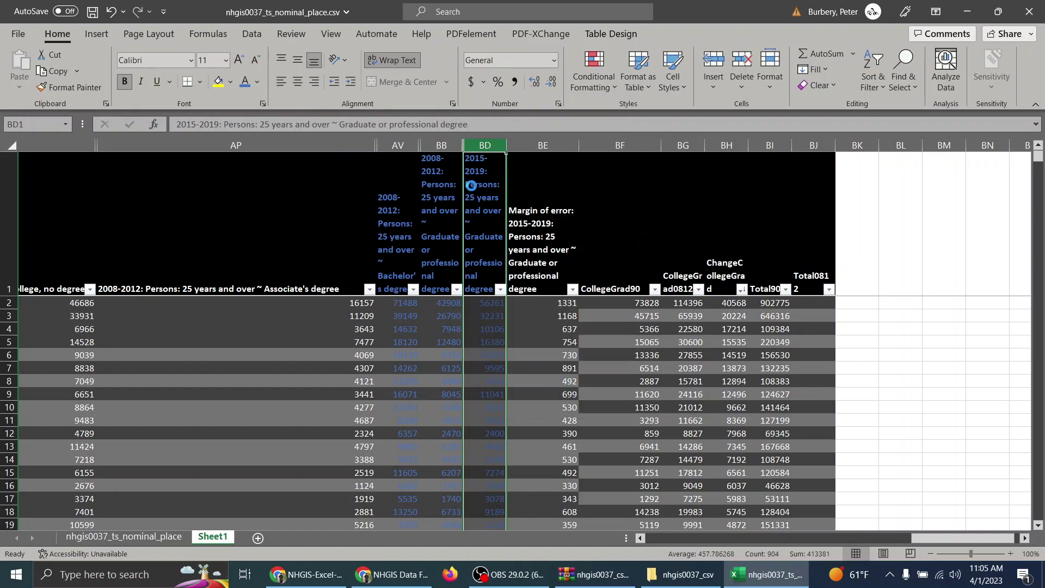
{"action": "right_click", "coordinate": [491, 148]}
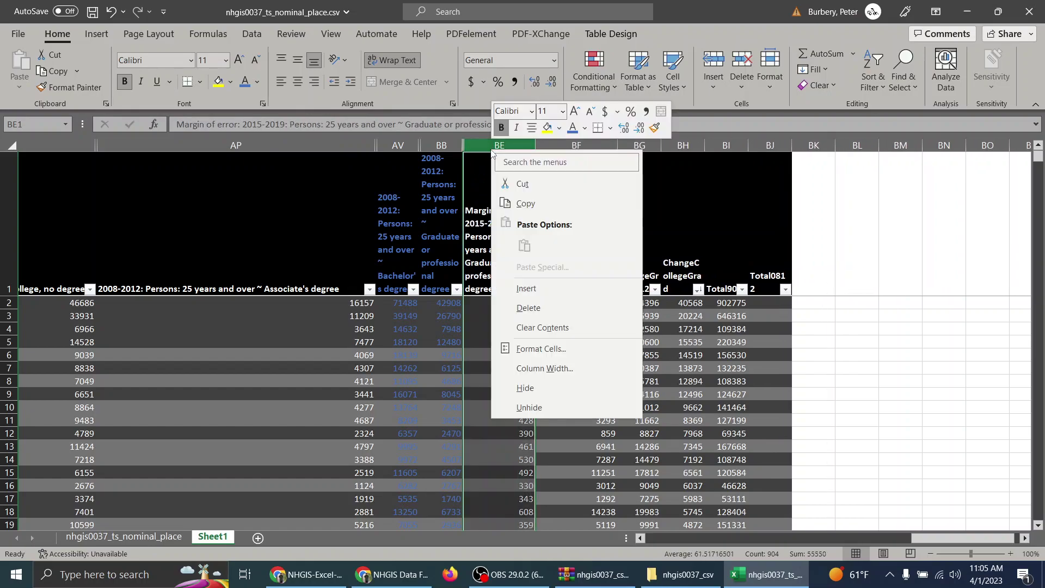
{"action": "left_click", "coordinate": [553, 389]}
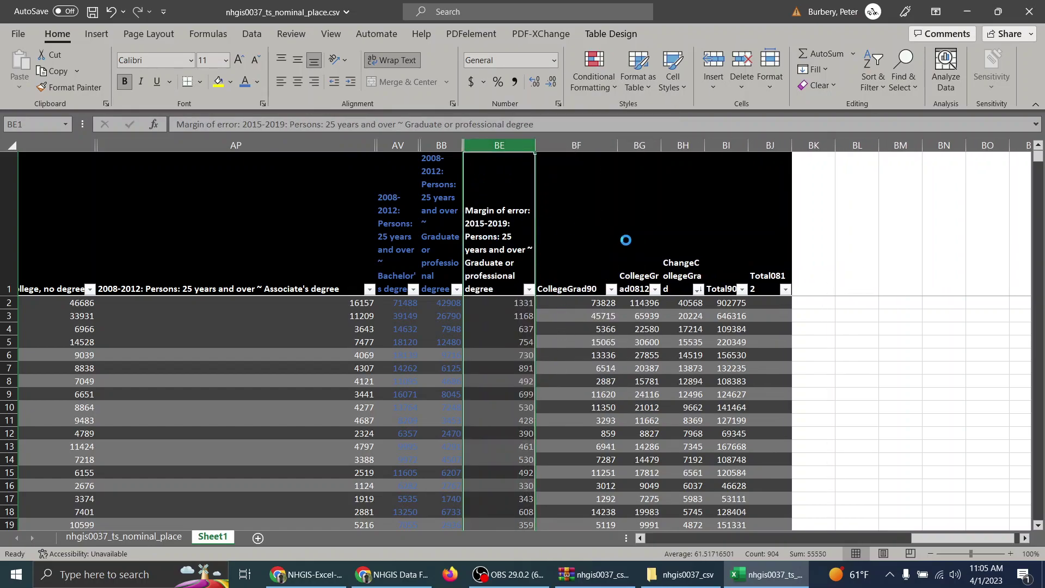
In BJ2, enter a =SUM over the 2008-2012 education columns R to BB, giving 947027
{"action": "left_click", "coordinate": [707, 302]}
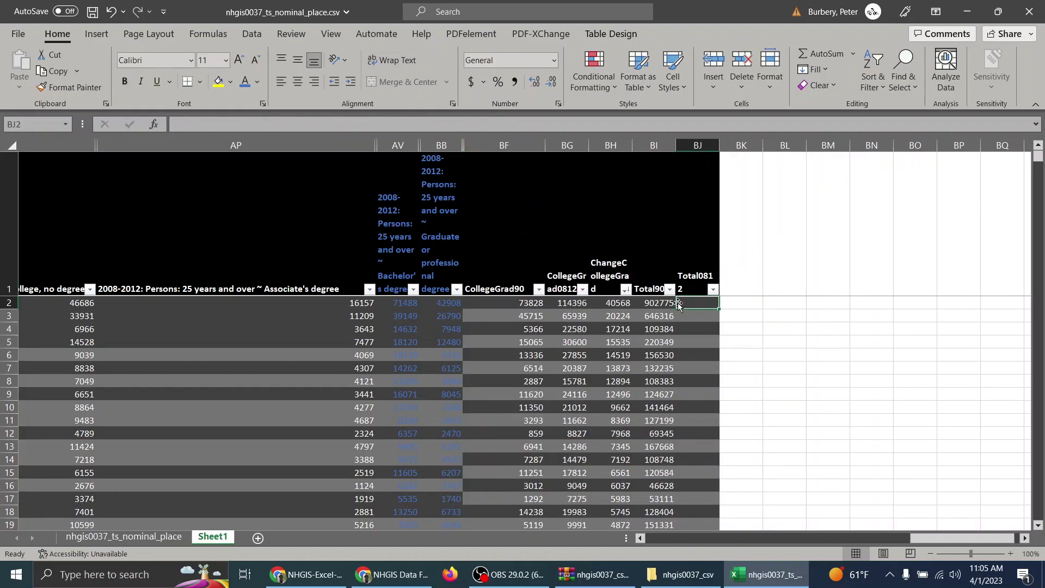
{"action": "type", "text": "=sum("}
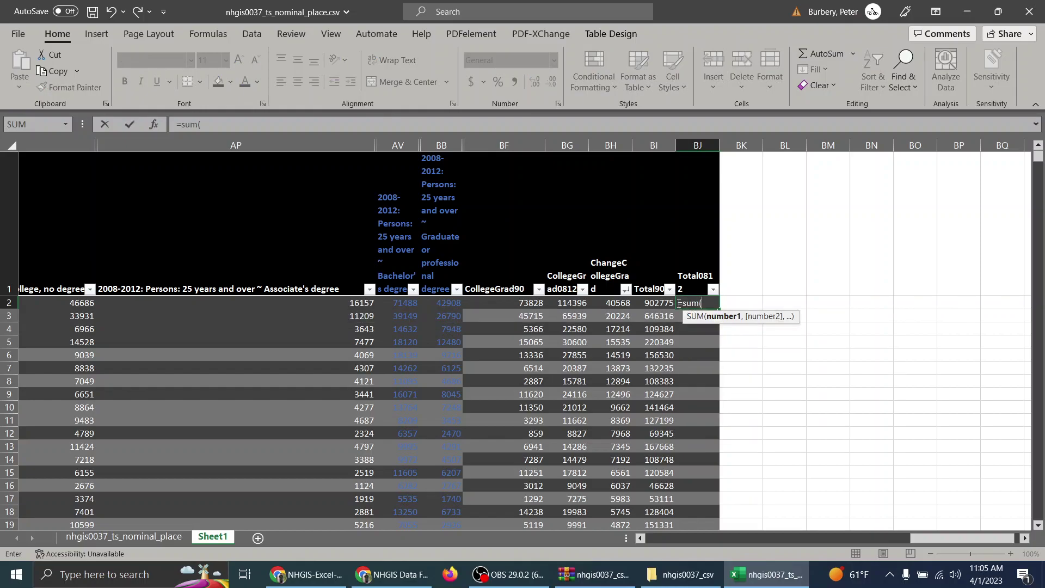
{"action": "mouse_move", "coordinate": [444, 302]}
{"action": "left_mouse_down"}
{"action": "mouse_move", "coordinate": [22, 309]}
{"action": "mouse_move", "coordinate": [477, 310]}
{"action": "mouse_move", "coordinate": [428, 301]}
{"action": "left_mouse_up"}
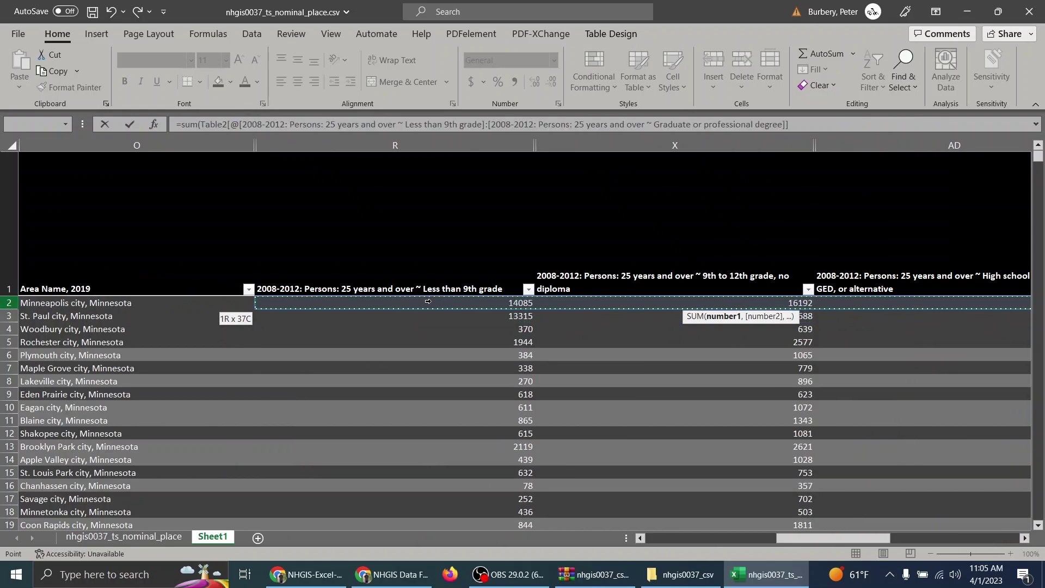
{"action": "key", "text": "Return"}
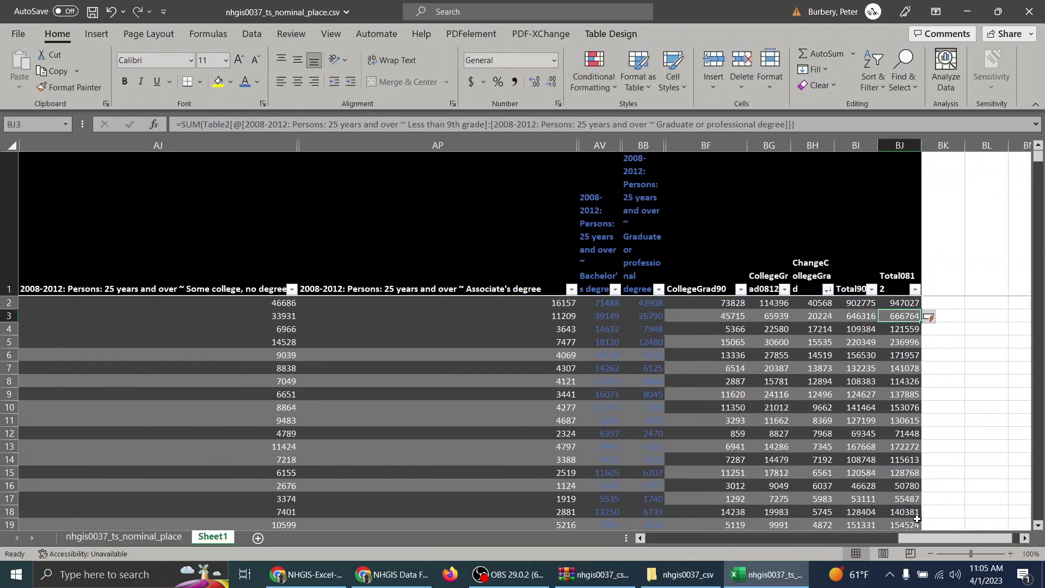
{"action": "left_click_drag", "start_coordinate": [940, 540], "coordinate": [813, 527]}
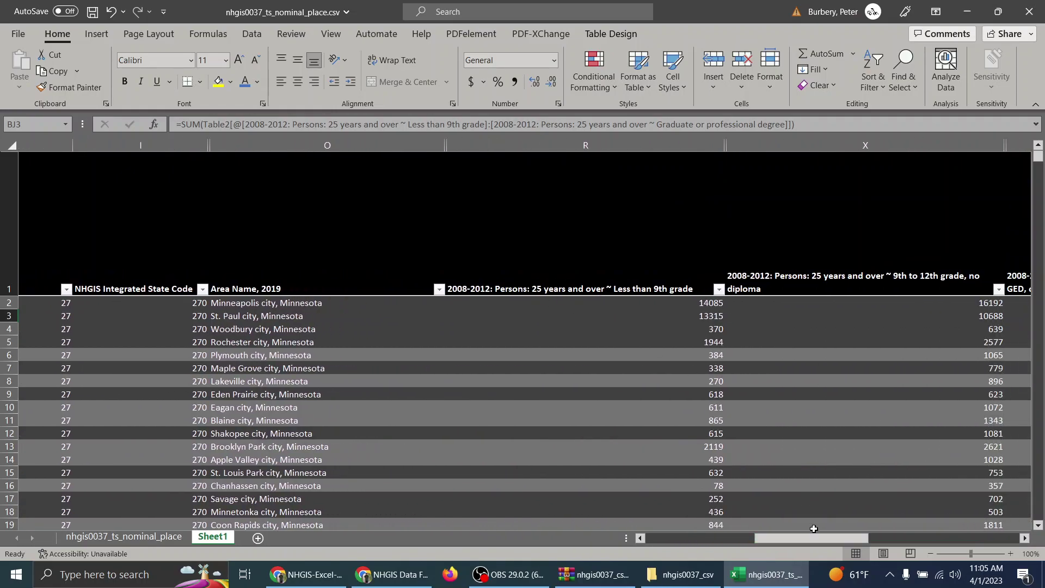
{"action": "left_click_drag", "start_coordinate": [807, 540], "coordinate": [811, 543]}
{"action": "left_click_drag", "start_coordinate": [840, 541], "coordinate": [959, 531]}
{"action": "left_click", "coordinate": [836, 303]}
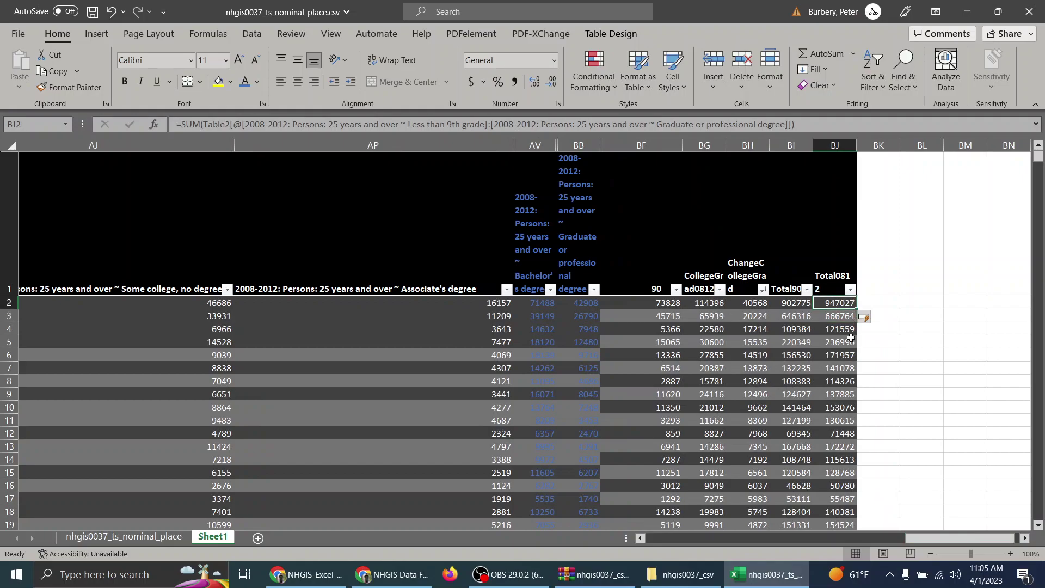
Read question 14 about St. Paul's 25+ population in the exercise PDF, then return to Excel
{"action": "left_click", "coordinate": [313, 575]}
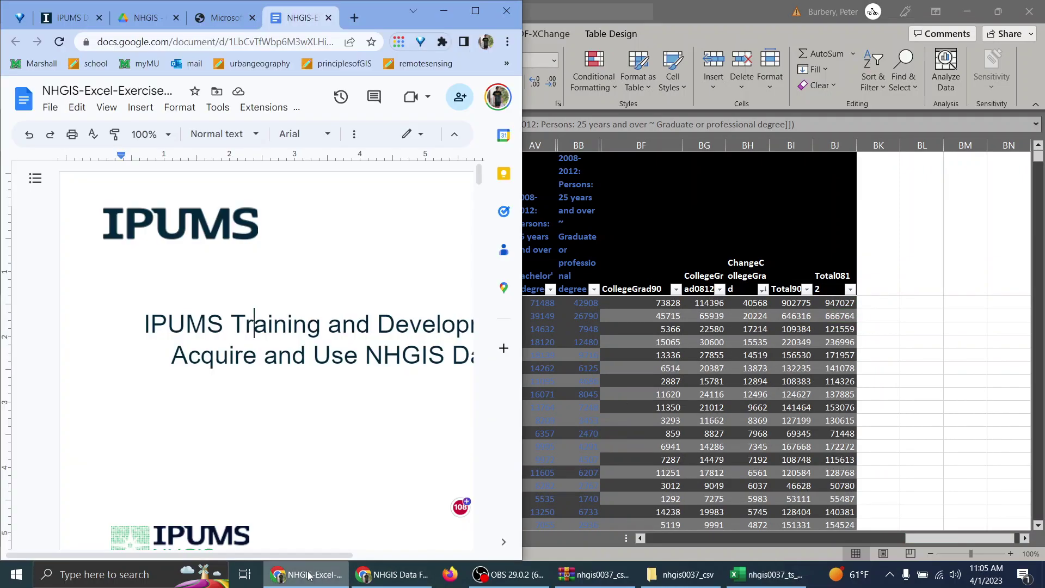
{"action": "left_click", "coordinate": [199, 21]}
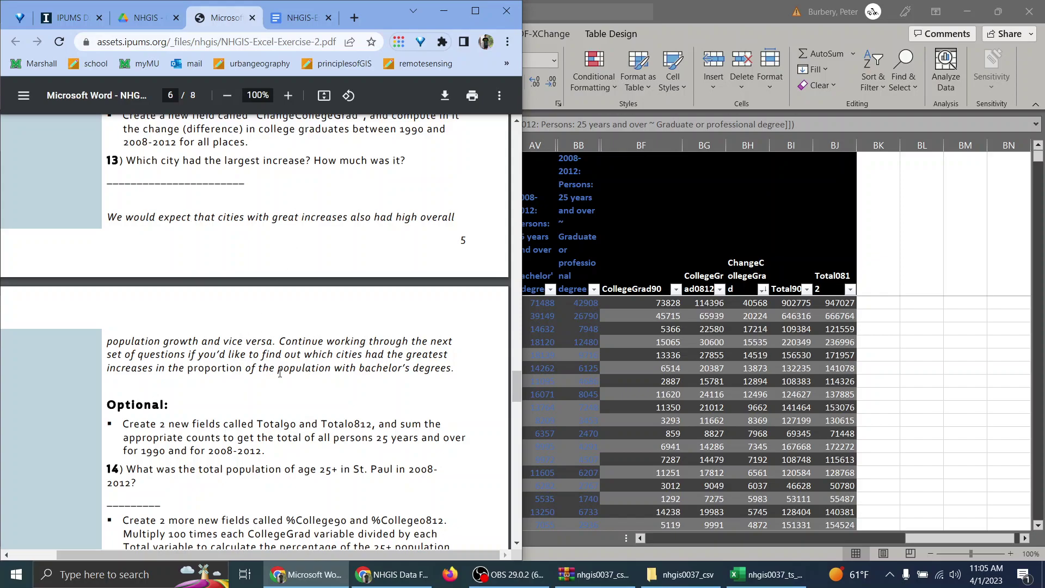
{"action": "scroll", "coordinate": [313, 435], "scroll_direction": "down", "scroll_amount": 1}
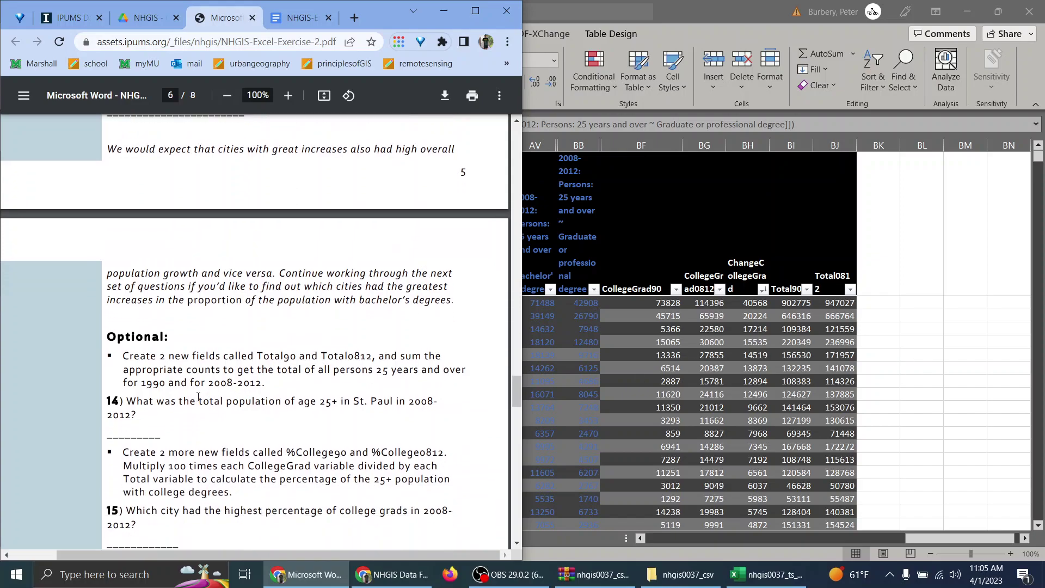
{"action": "left_click_drag", "start_coordinate": [198, 402], "coordinate": [375, 403]}
{"action": "left_click", "coordinate": [329, 402]}
{"action": "left_click", "coordinate": [374, 406]}
{"action": "left_click", "coordinate": [843, 306]}
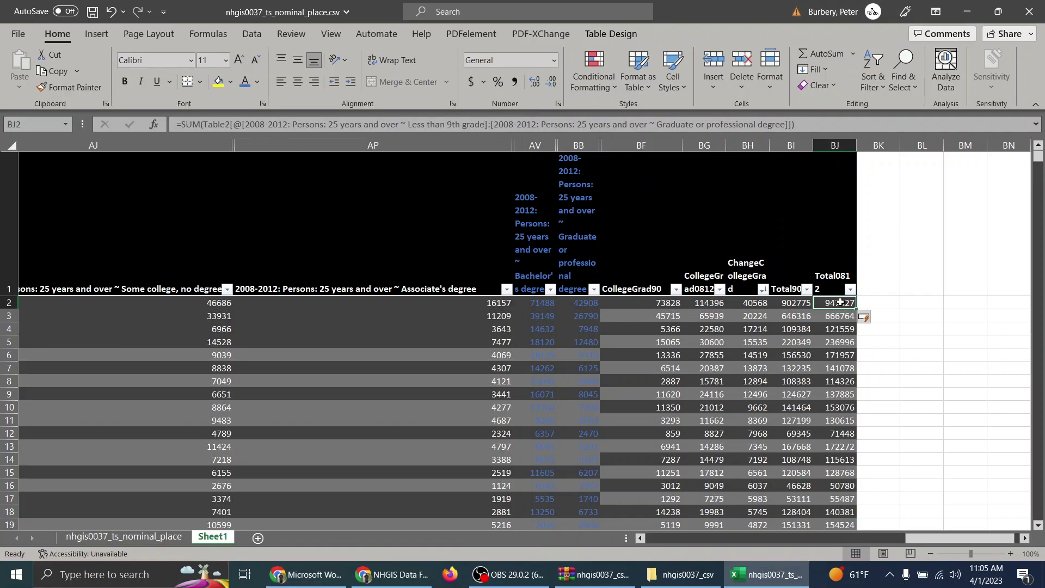
{"action": "left_click_drag", "start_coordinate": [937, 541], "coordinate": [724, 528]}
{"action": "left_click_drag", "start_coordinate": [384, 146], "coordinate": [213, 144]}
Hide the geographic code columns B–F and delete the empty column A
{"action": "right_click", "coordinate": [213, 143]}
{"action": "left_click", "coordinate": [281, 380]}
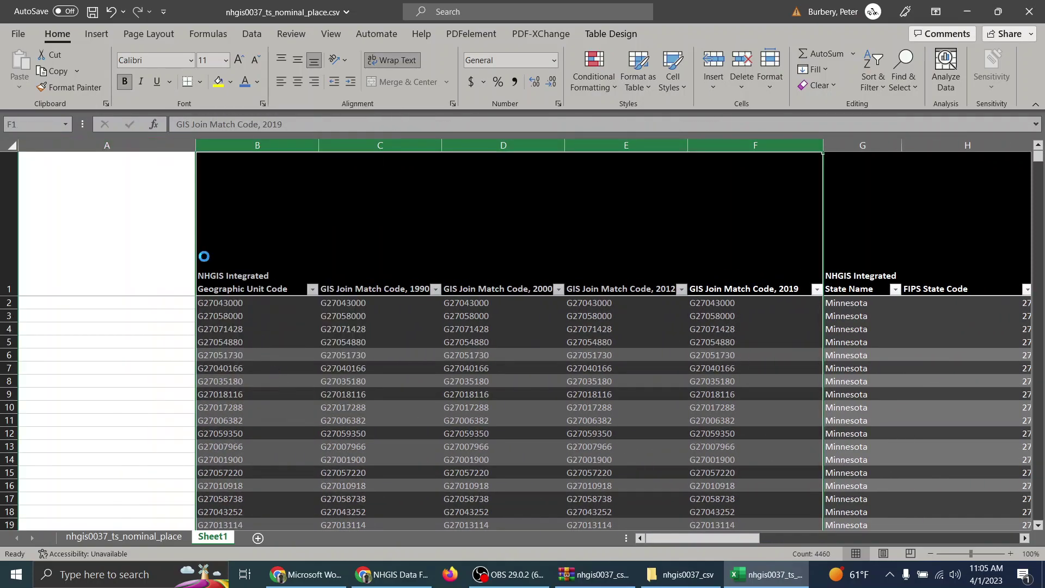
{"action": "left_click", "coordinate": [94, 140]}
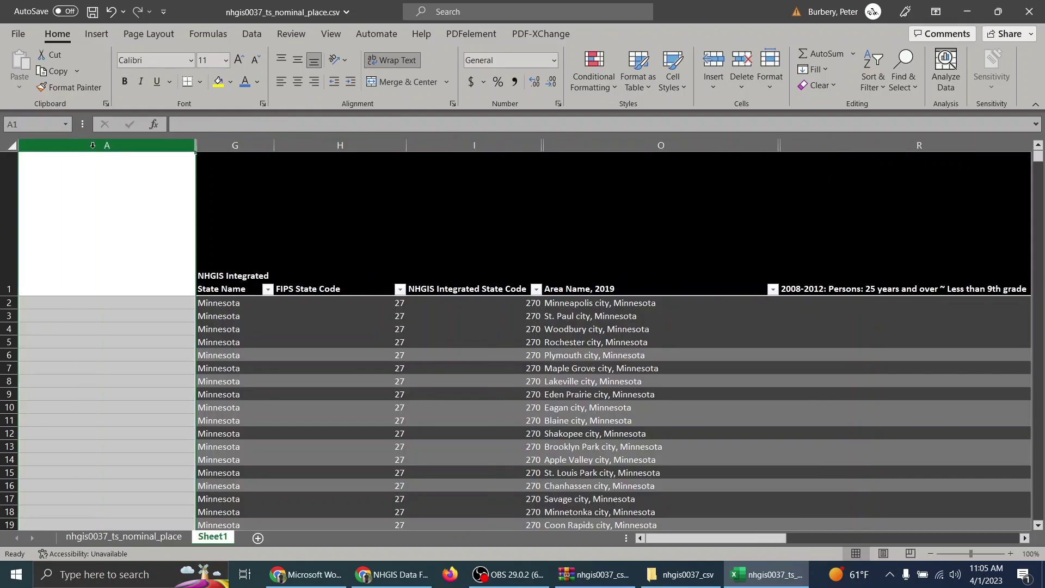
{"action": "right_click", "coordinate": [94, 142]}
{"action": "left_click", "coordinate": [155, 309]}
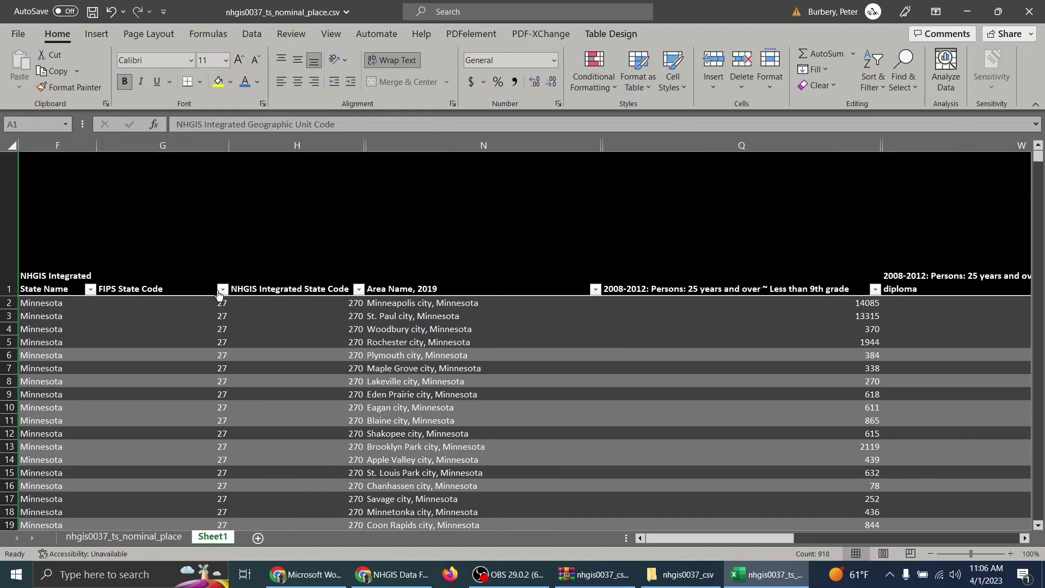
Unhide the hidden columns lying between G and N
{"action": "left_click", "coordinate": [296, 141]}
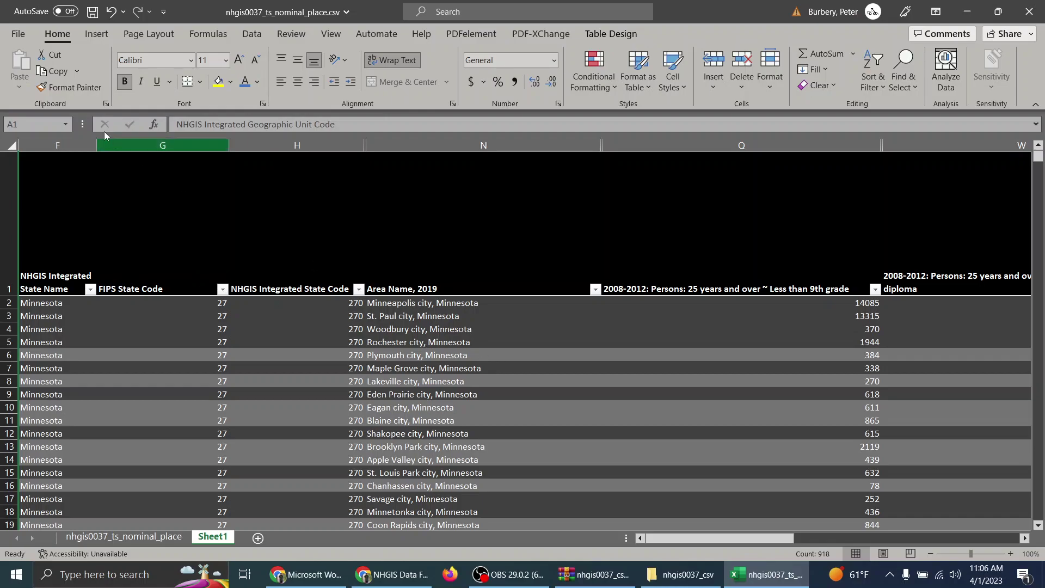
{"action": "mouse_move", "coordinate": [739, 538]}
{"action": "left_mouse_down"}
{"action": "mouse_move", "coordinate": [769, 533]}
{"action": "mouse_move", "coordinate": [730, 532]}
{"action": "left_mouse_up"}
{"action": "left_click_drag", "start_coordinate": [370, 146], "coordinate": [1, 136]}
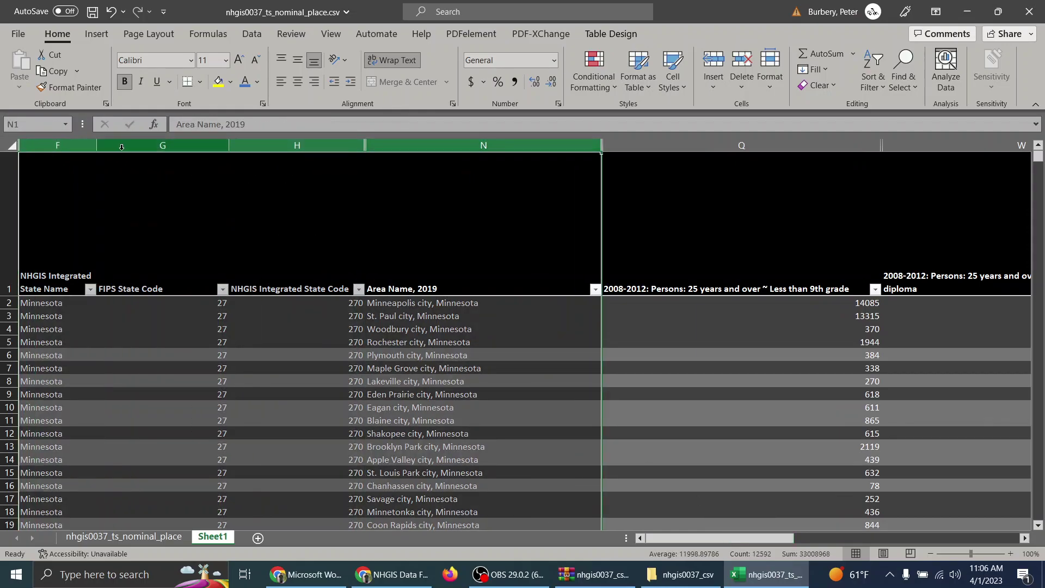
{"action": "right_click", "coordinate": [123, 147]}
{"action": "left_click", "coordinate": [161, 409]}
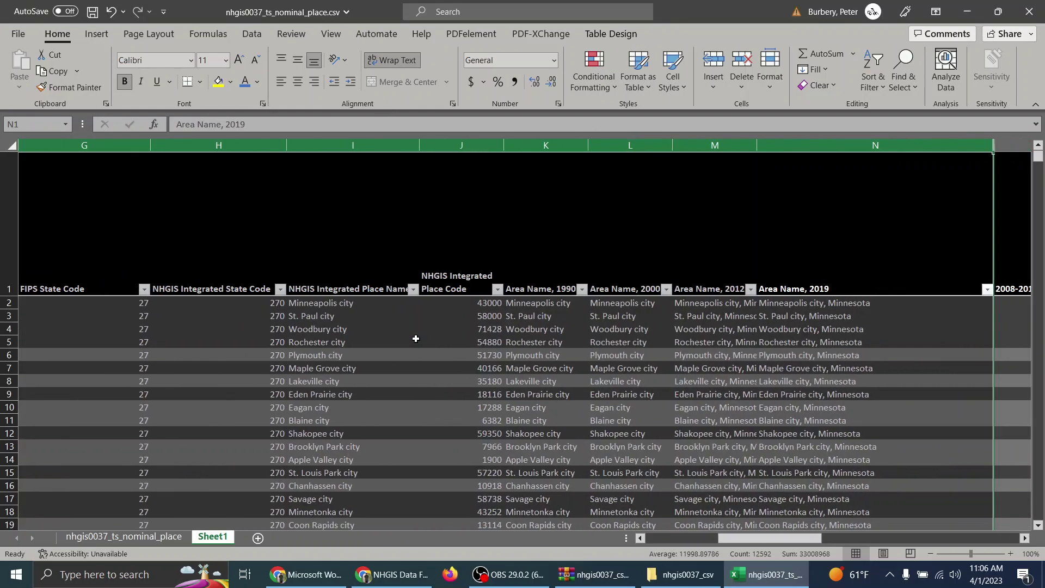
{"action": "left_click", "coordinate": [537, 313]}
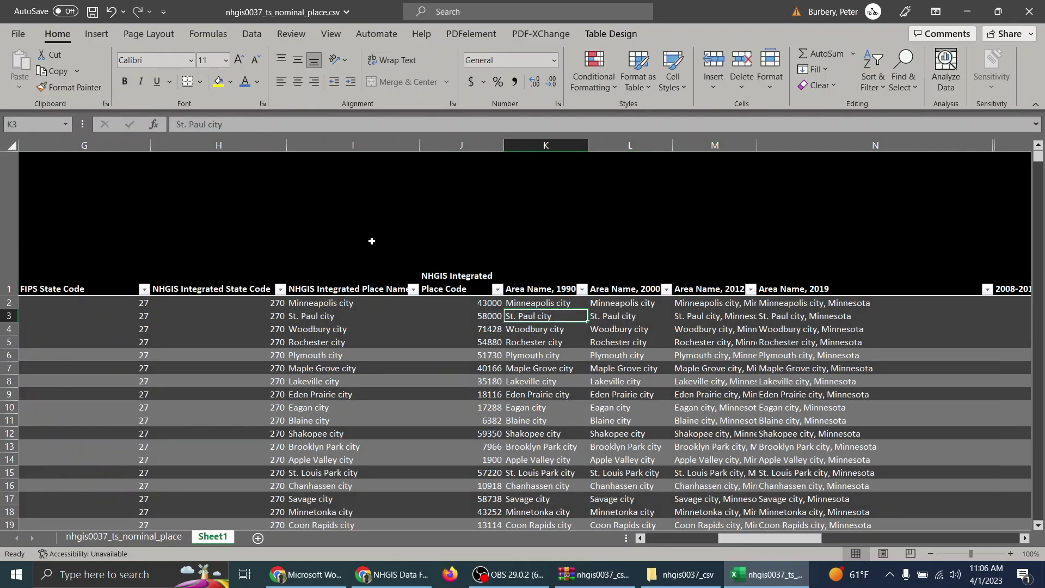
Hide columns A through H, then hide columns J through N
{"action": "left_click_drag", "start_coordinate": [219, 144], "coordinate": [109, 142]}
{"action": "right_click", "coordinate": [161, 144]}
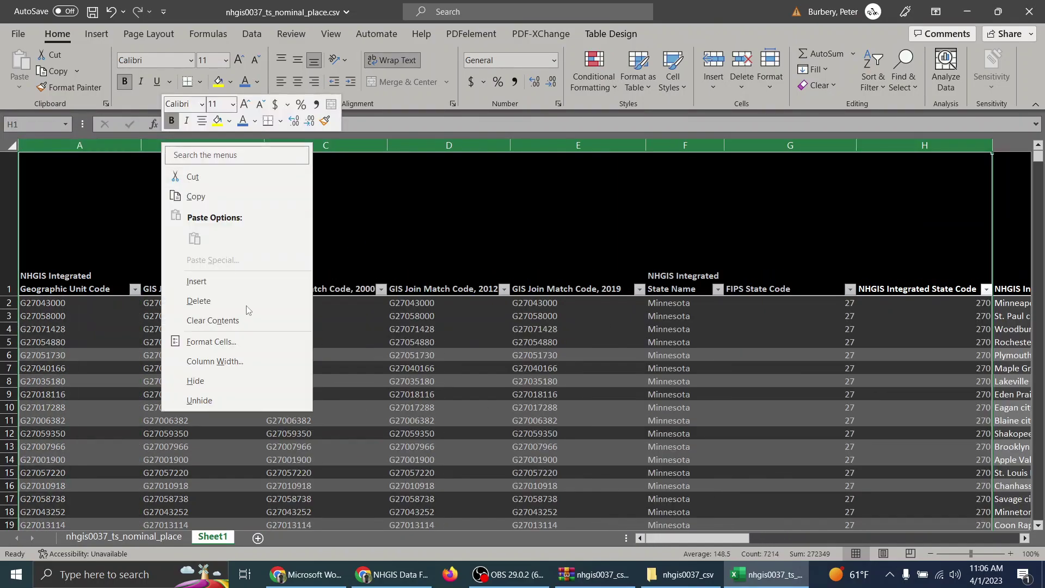
{"action": "left_click", "coordinate": [259, 385]}
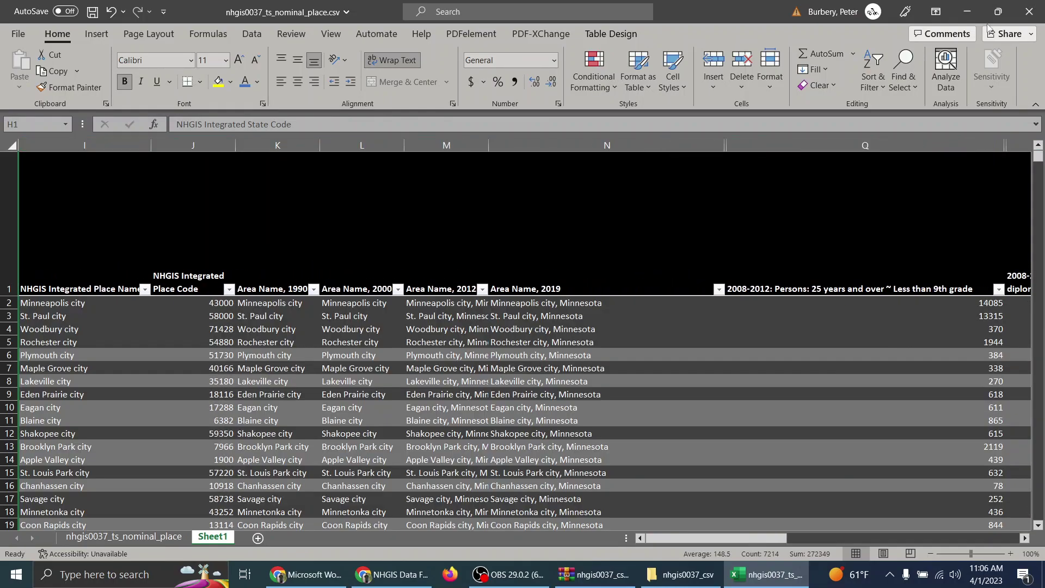
{"action": "left_click_drag", "start_coordinate": [187, 145], "coordinate": [662, 170]}
{"action": "right_click", "coordinate": [633, 144]}
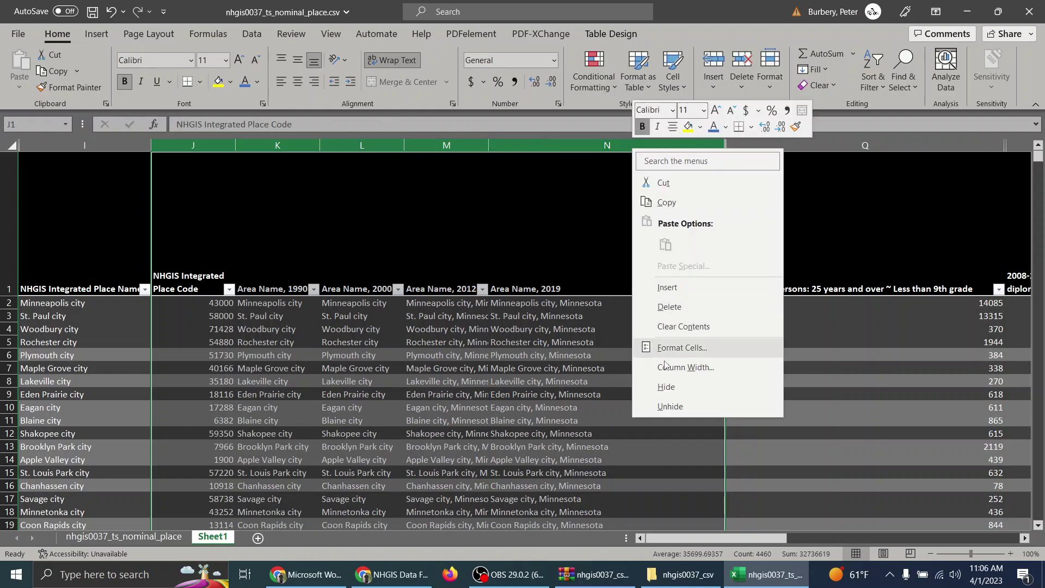
{"action": "left_click", "coordinate": [664, 387]}
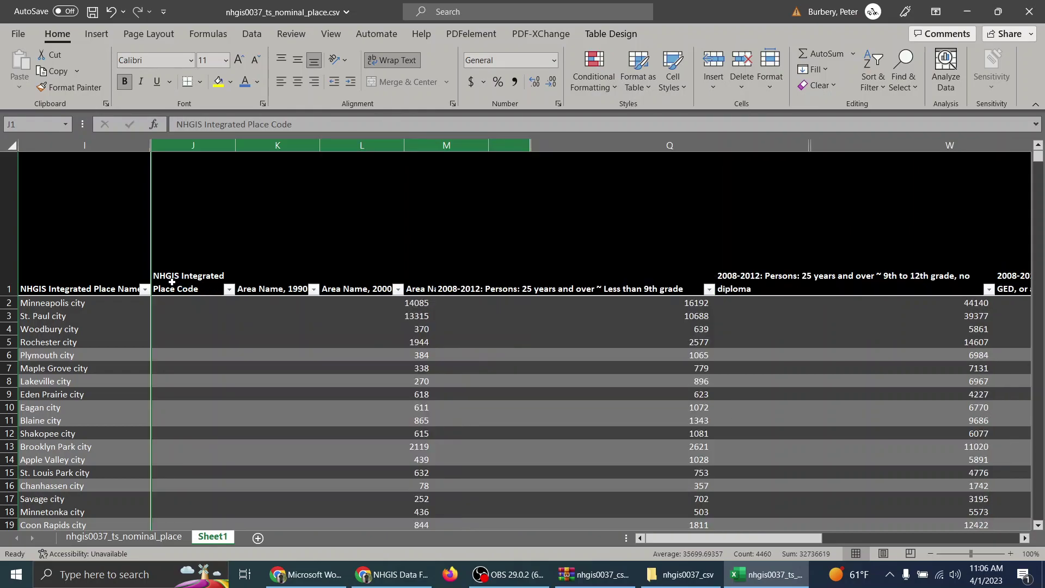
Filter the NHGIS Integrated Place Name column on 'St. Paul' and select the St. Paul city row
{"action": "left_click", "coordinate": [145, 290]}
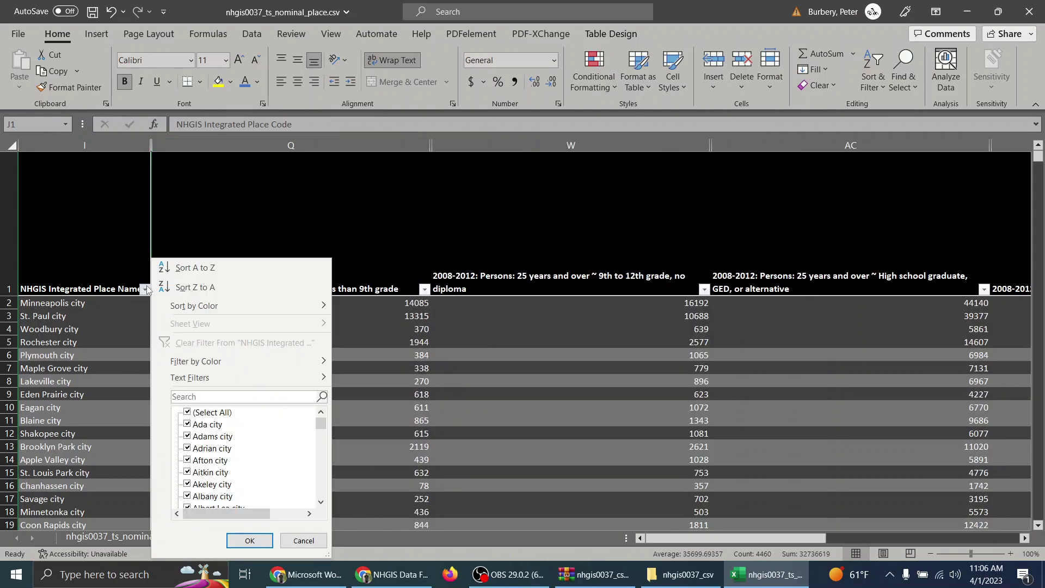
{"action": "left_click", "coordinate": [334, 582]}
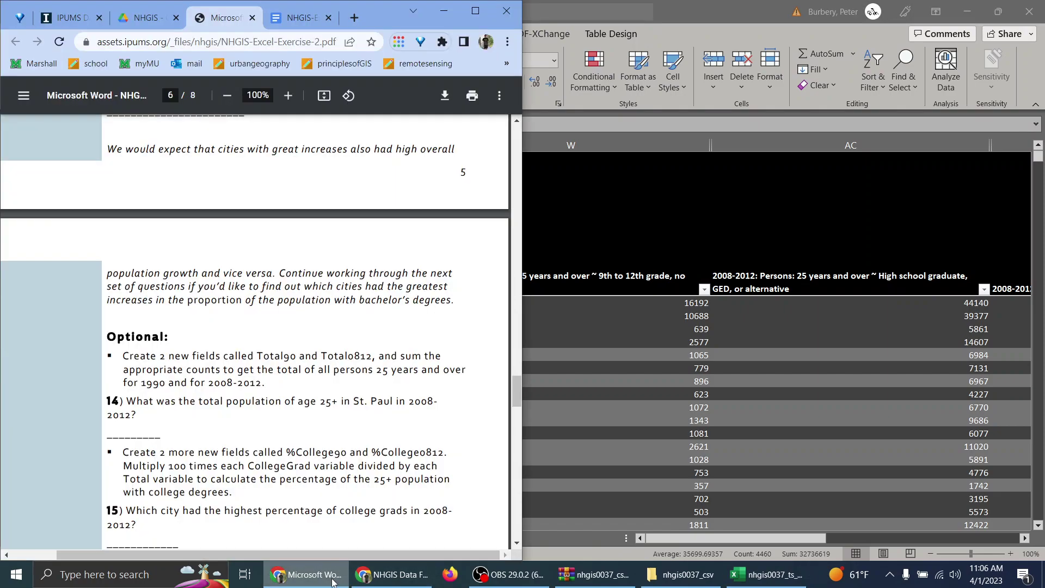
{"action": "left_click", "coordinate": [334, 582]}
{"action": "left_click", "coordinate": [145, 289]}
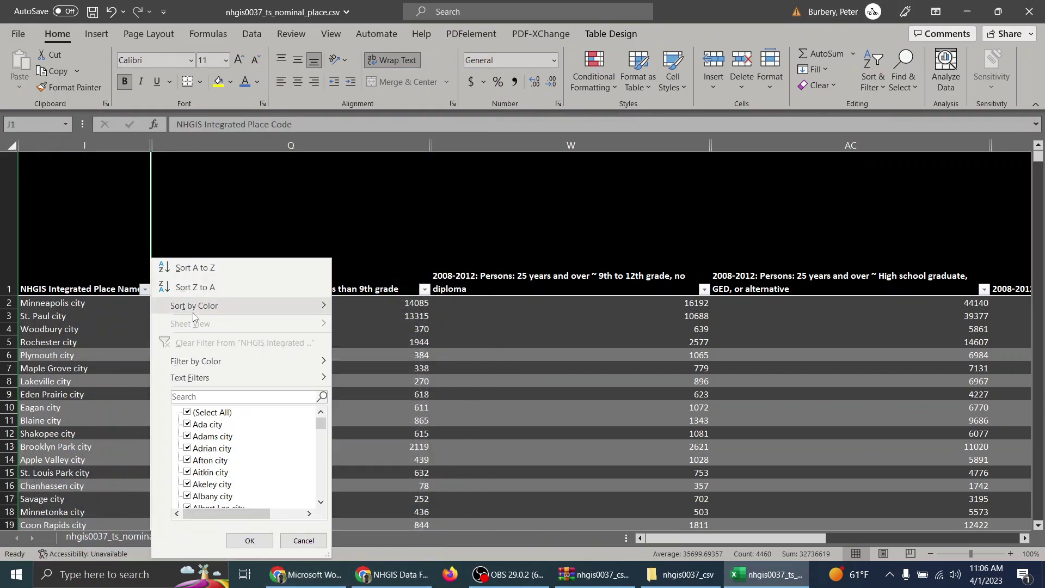
{"action": "left_click", "coordinate": [192, 395]}
{"action": "type", "text": "St"}
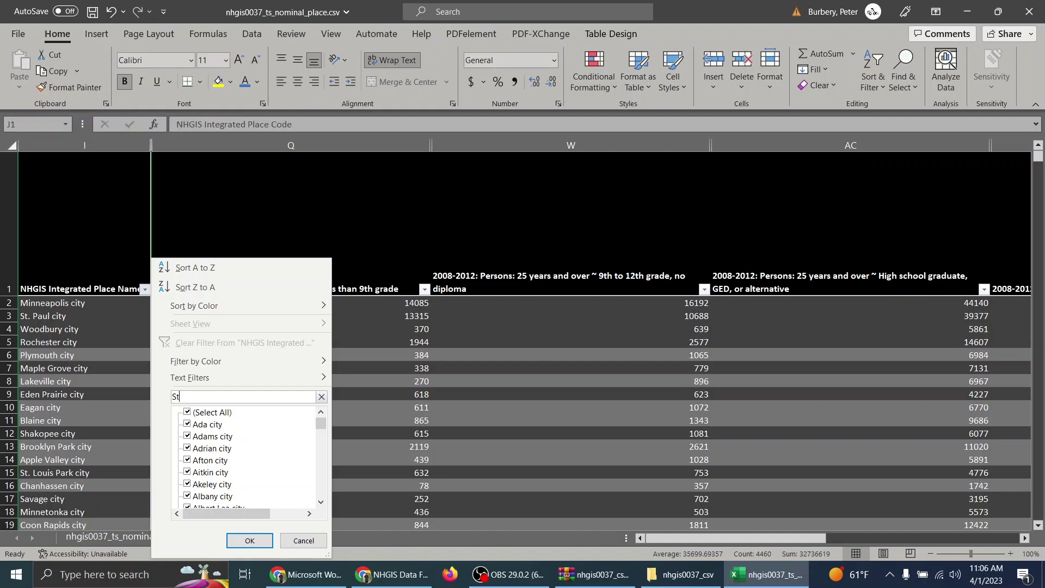
{"action": "type", "text": ". Paul"}
{"action": "key", "text": "Return"}
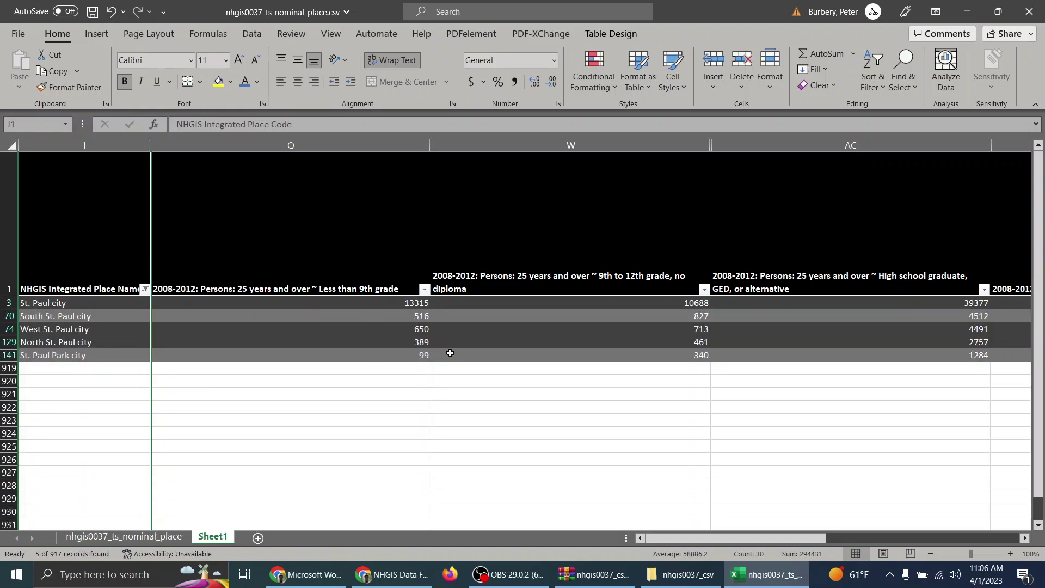
{"action": "left_click", "coordinate": [76, 303]}
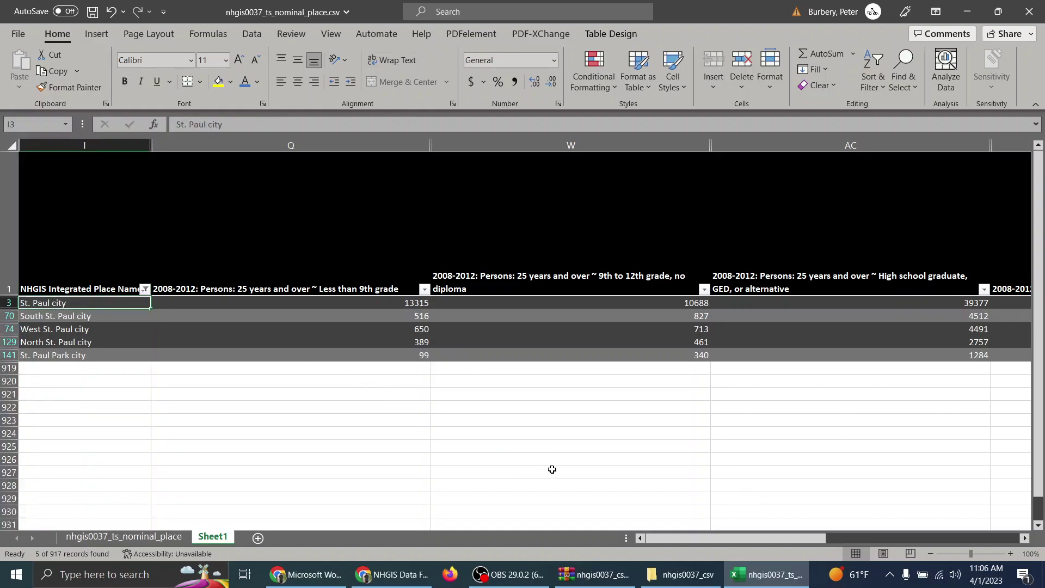
{"action": "left_click_drag", "start_coordinate": [699, 538], "coordinate": [666, 535]}
{"action": "left_click_drag", "start_coordinate": [734, 541], "coordinate": [887, 522]}
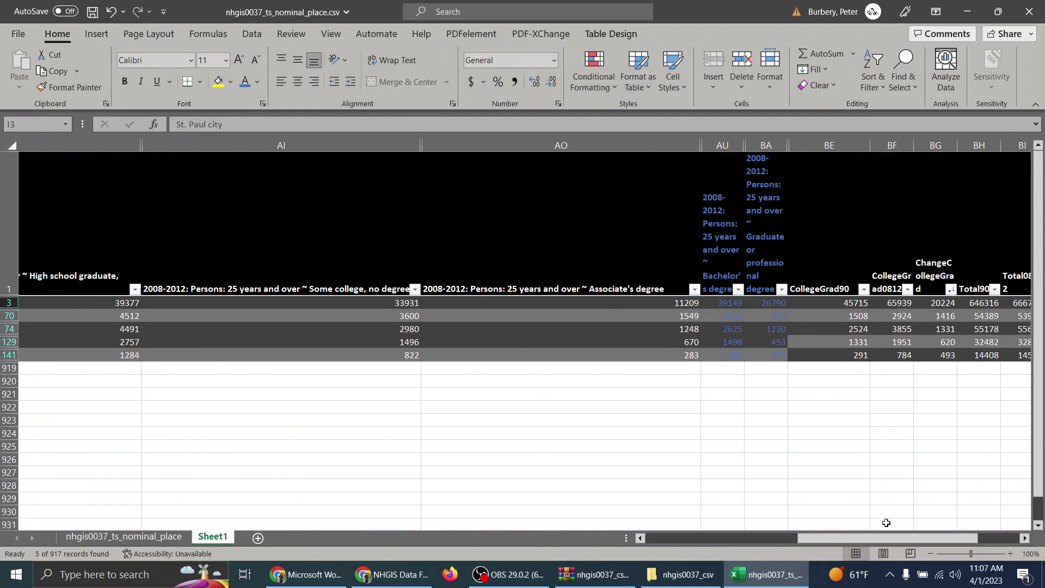
Snap Excel to the right half with the exercise PDF on the left
{"action": "key", "text": "super+Right"}
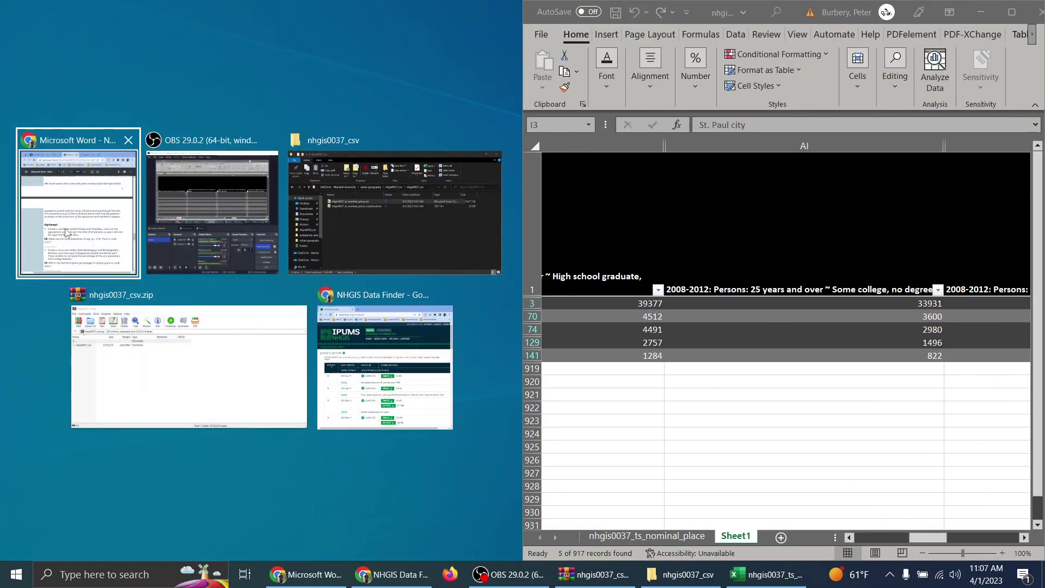
{"action": "left_click", "coordinate": [72, 229]}
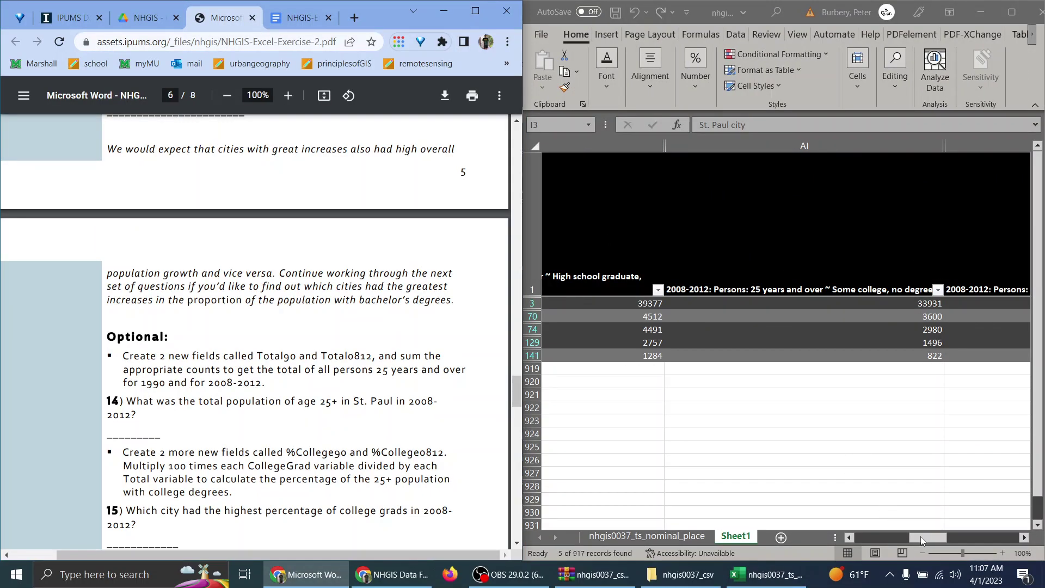
{"action": "left_click_drag", "start_coordinate": [922, 540], "coordinate": [994, 539]}
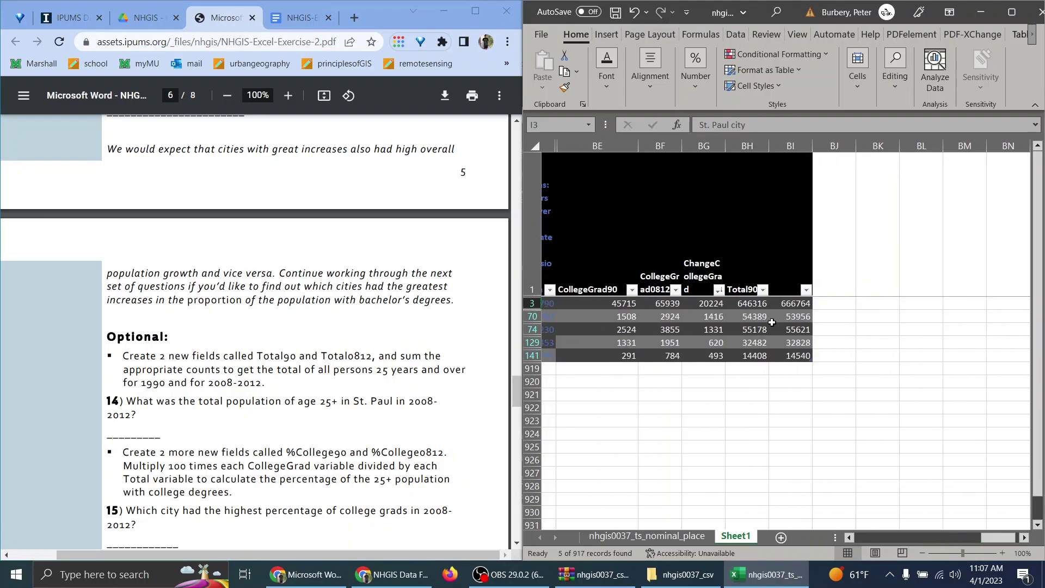
Rename the BI1 header to Total0812
{"action": "left_click", "coordinate": [780, 284]}
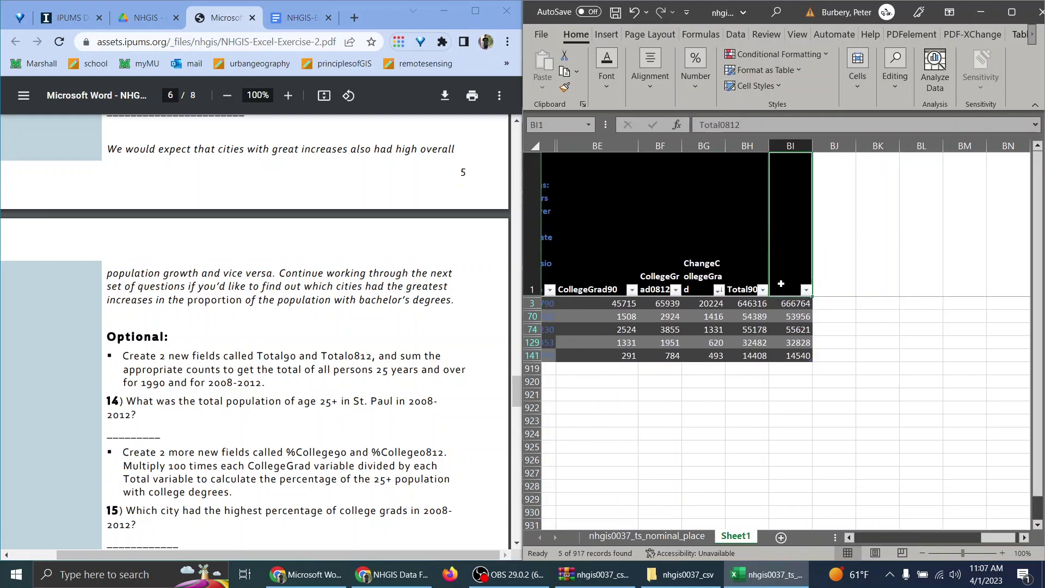
{"action": "type", "text": "Total"}
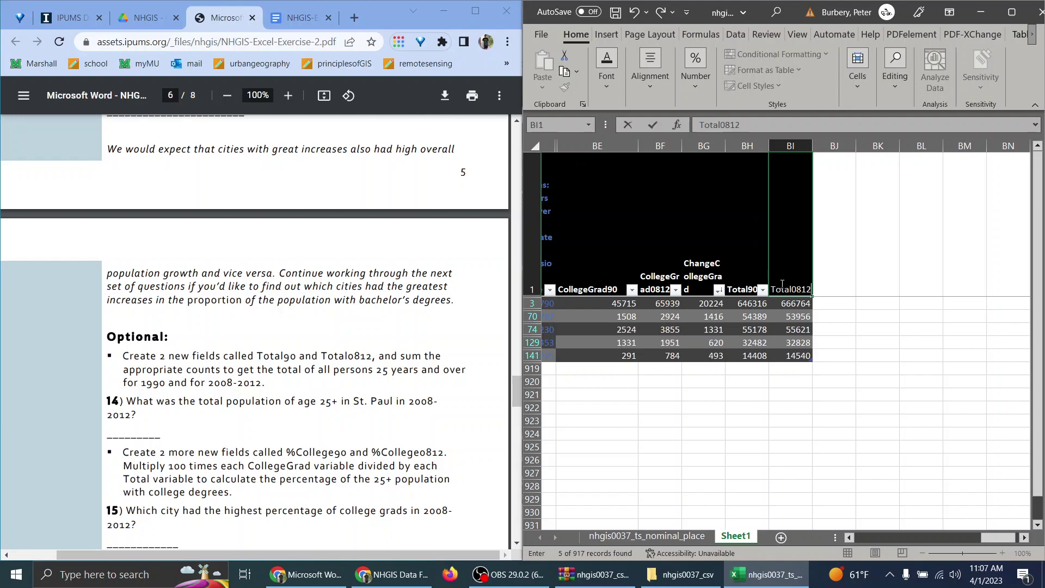
{"action": "key", "text": "Return"}
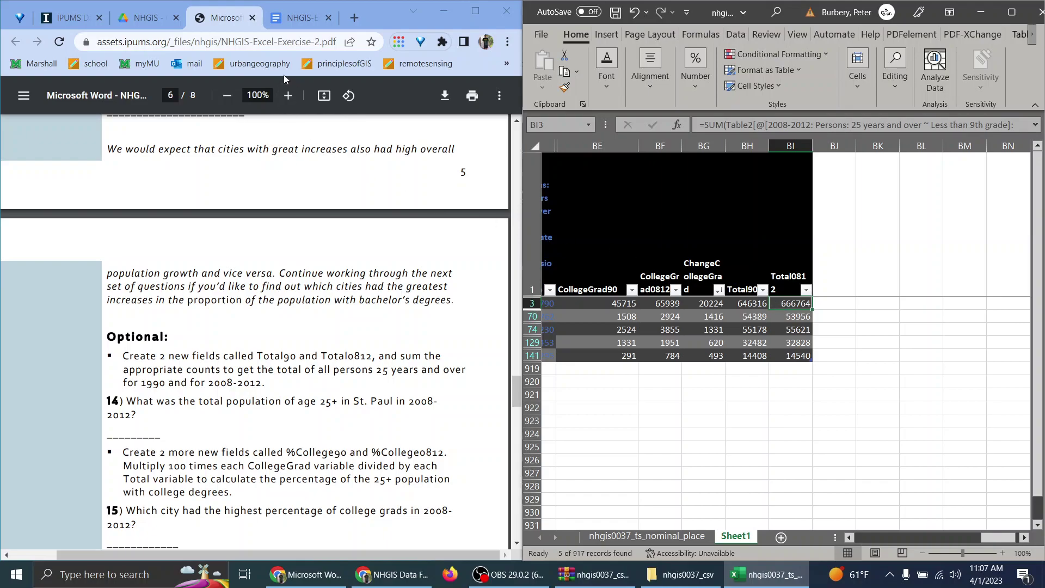
Enter 666764 as question 14's answer in the Google Docs worksheet
{"action": "left_click", "coordinate": [291, 17]}
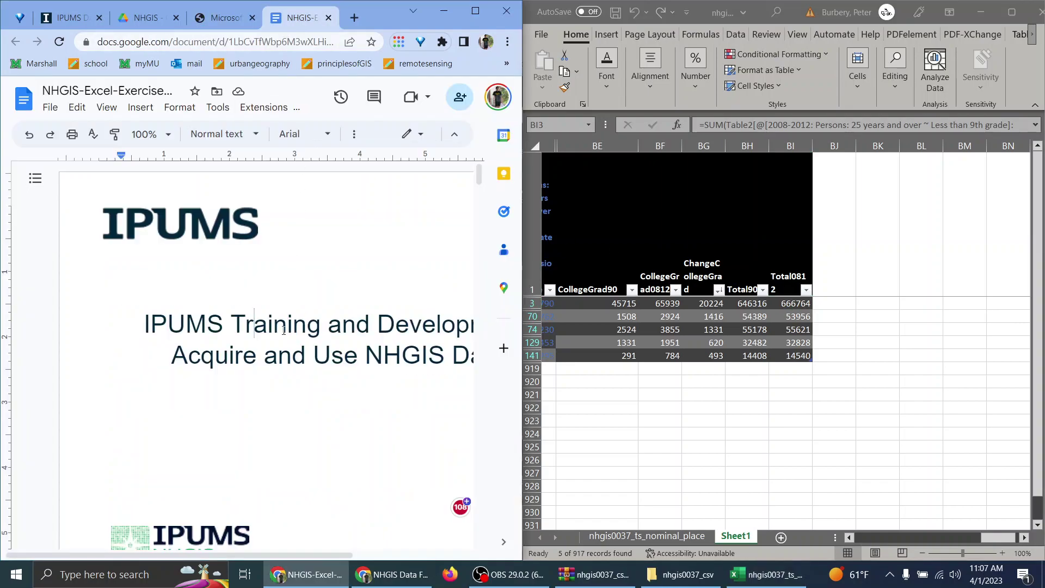
{"action": "scroll", "coordinate": [291, 338], "scroll_direction": "down", "scroll_amount": 15}
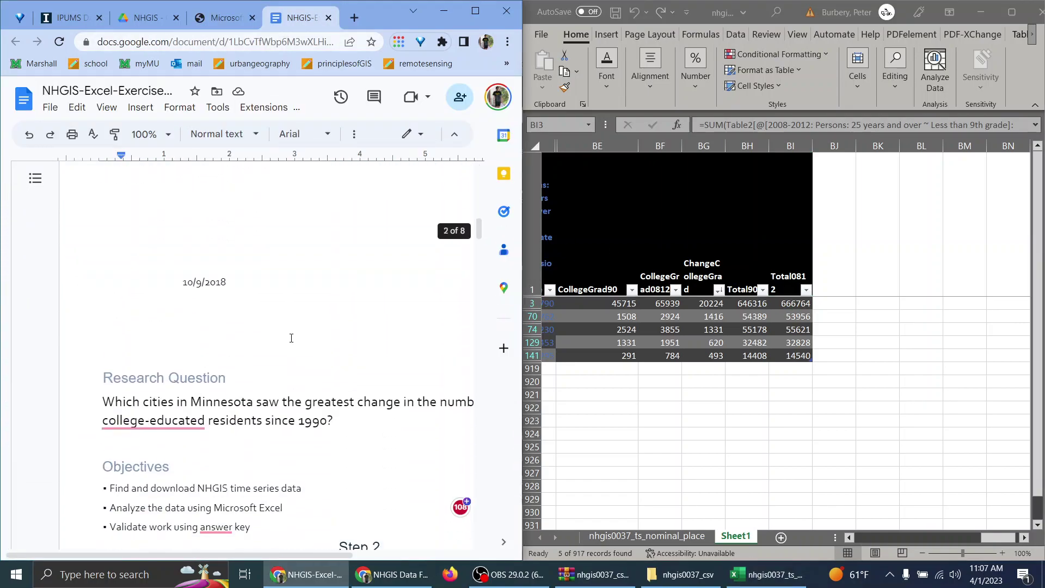
{"action": "scroll", "coordinate": [292, 338], "scroll_direction": "down", "scroll_amount": 15}
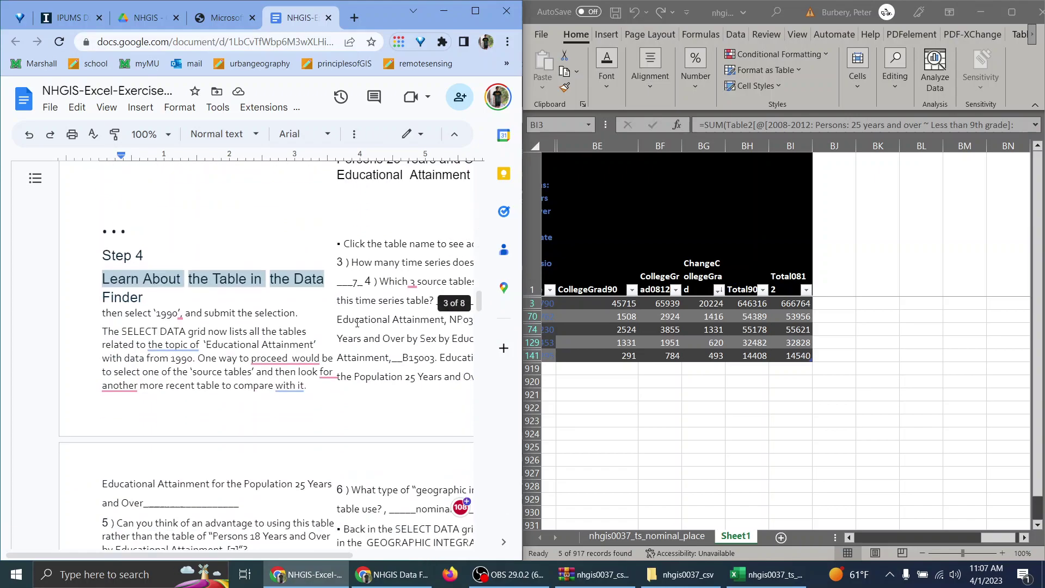
{"action": "scroll", "coordinate": [341, 327], "scroll_direction": "down", "scroll_amount": 8}
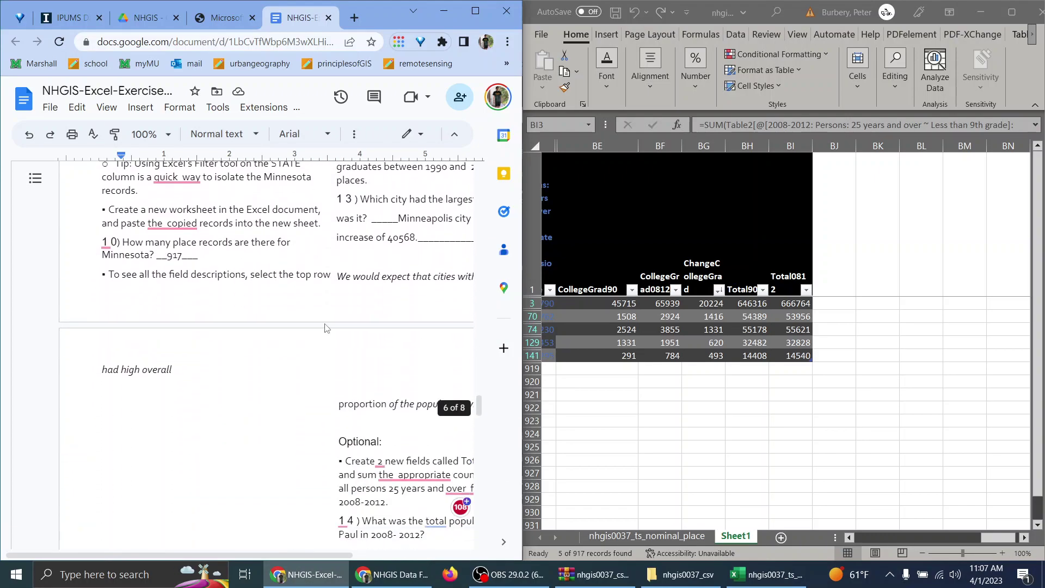
{"action": "left_click", "coordinate": [432, 245]}
{"action": "scroll", "coordinate": [409, 261], "scroll_direction": "down", "scroll_amount": 5}
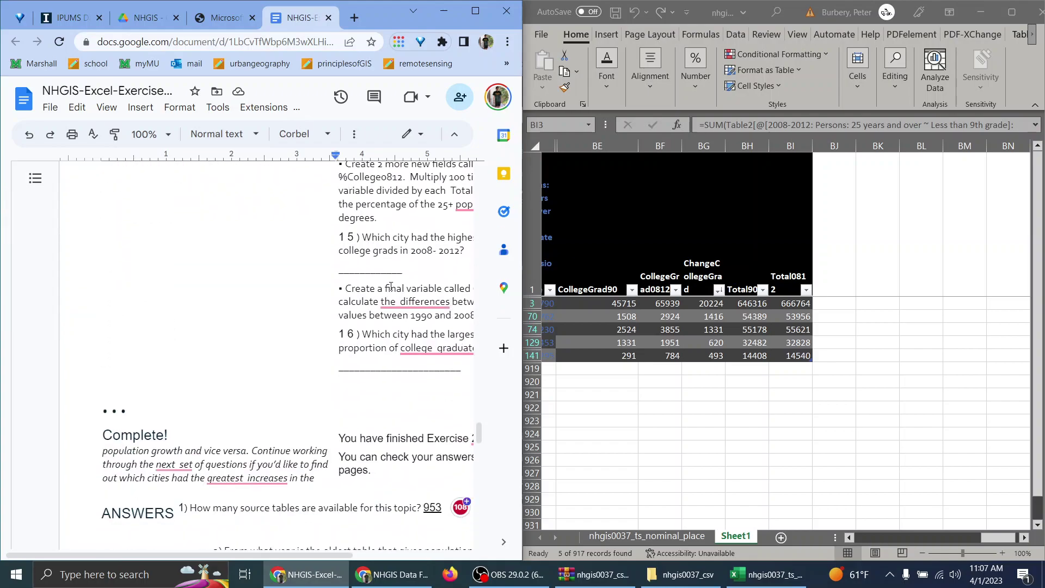
{"action": "left_click", "coordinate": [364, 282]}
{"action": "type", "text": "66"}
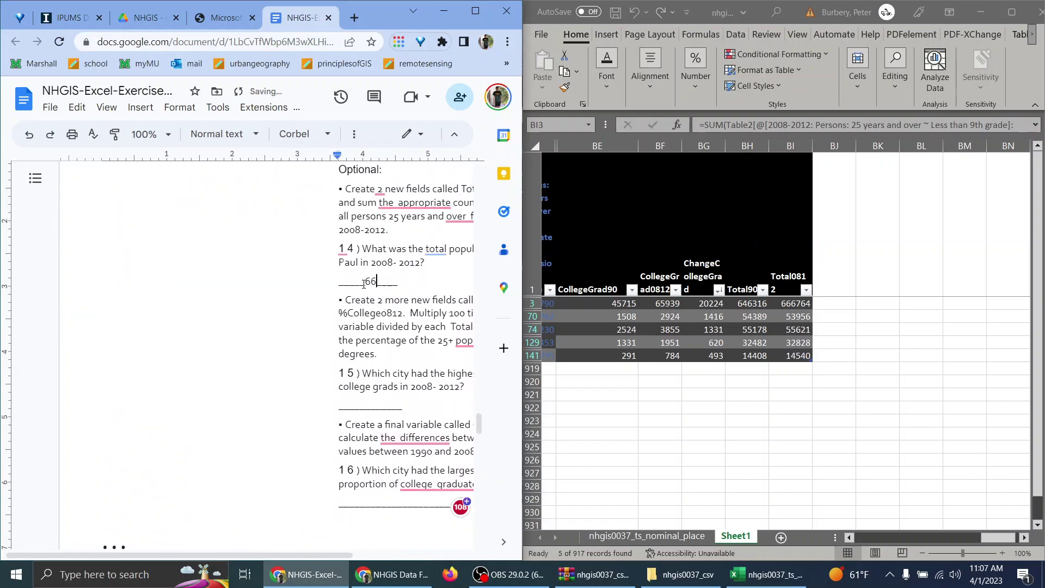
{"action": "type", "text": "6764"}
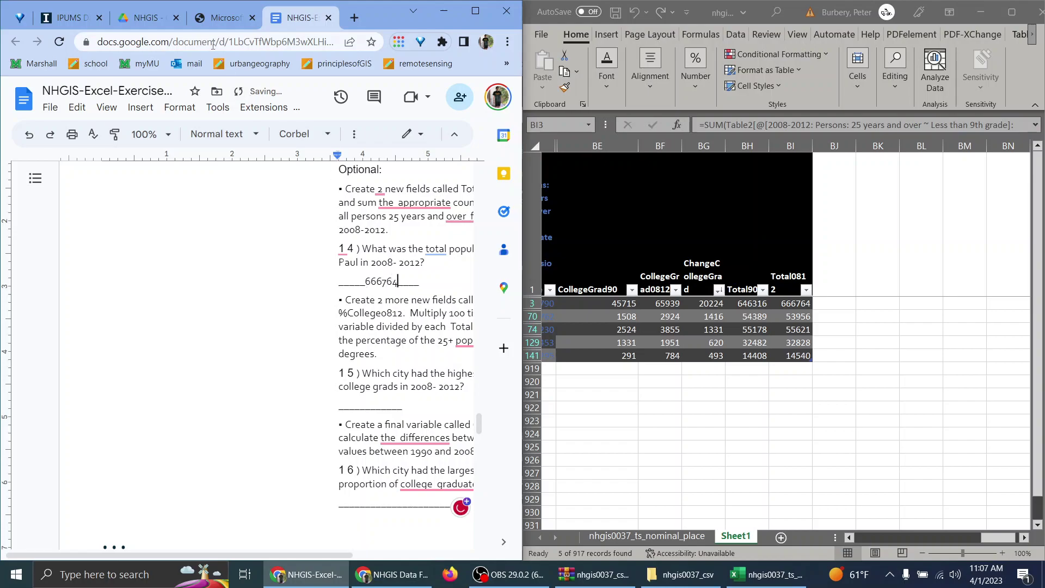
{"action": "left_click", "coordinate": [217, 18]}
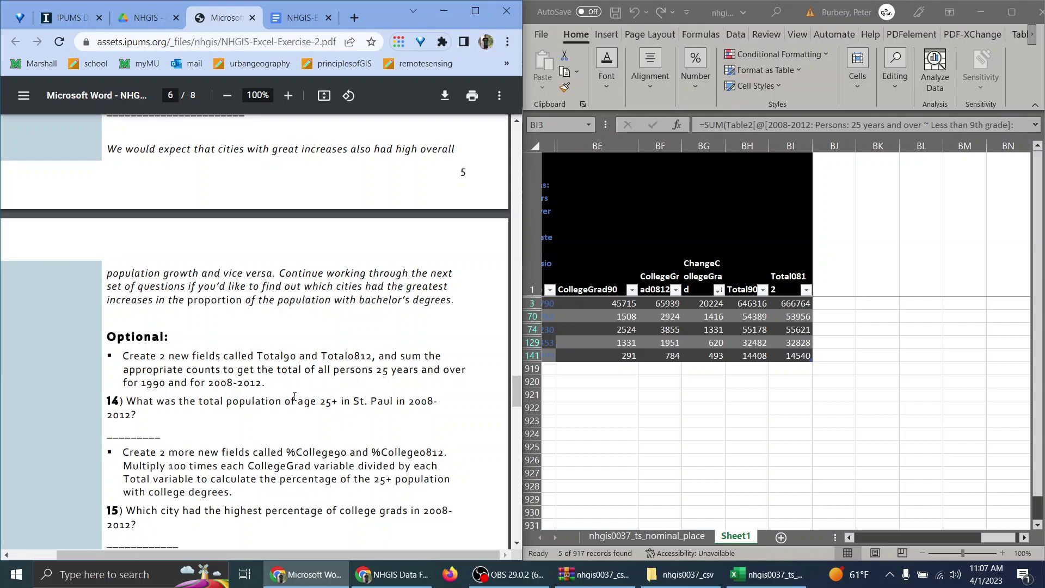
Add column headers %College90 and %College0812 after Total0812
{"action": "scroll", "coordinate": [317, 391], "scroll_direction": "down", "scroll_amount": 1}
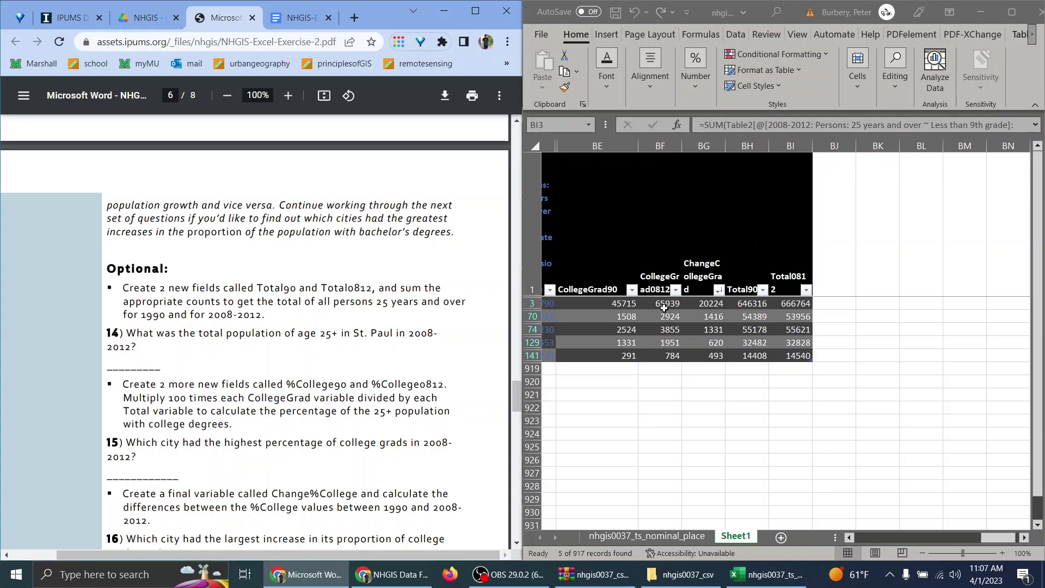
{"action": "left_click", "coordinate": [819, 278]}
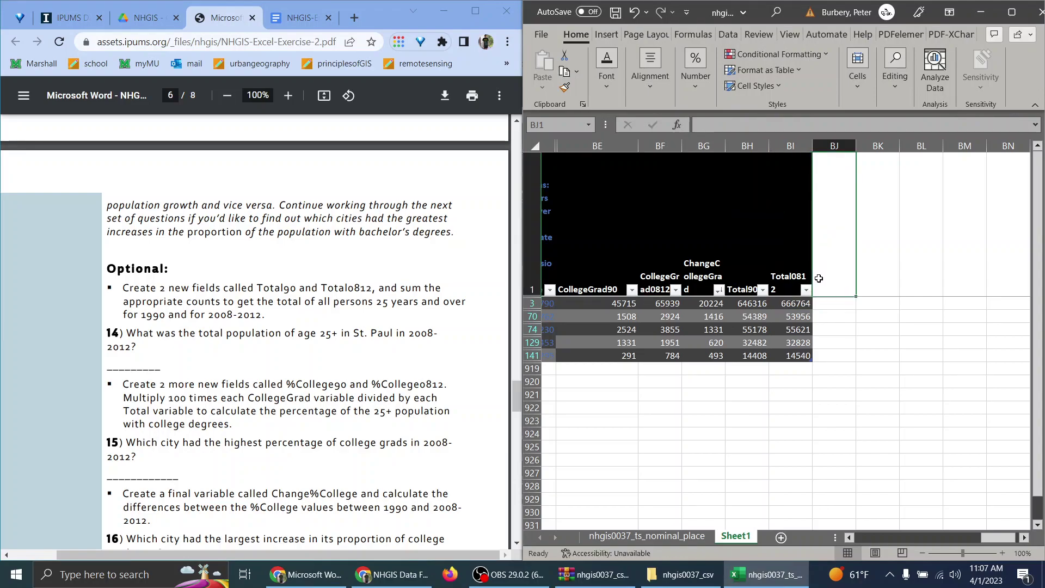
{"action": "type", "text": "%Co"}
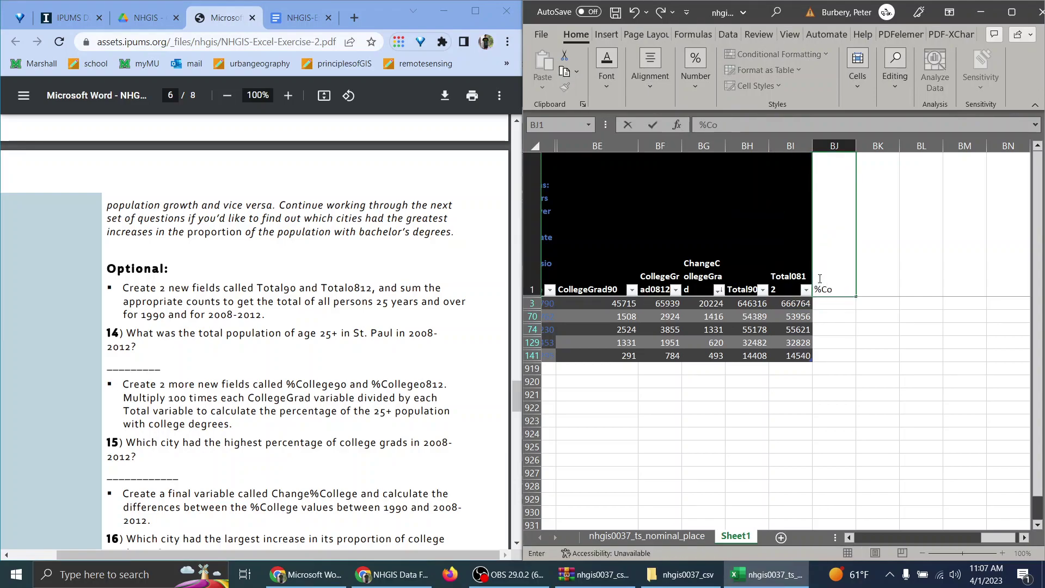
{"action": "type", "text": "llege90"}
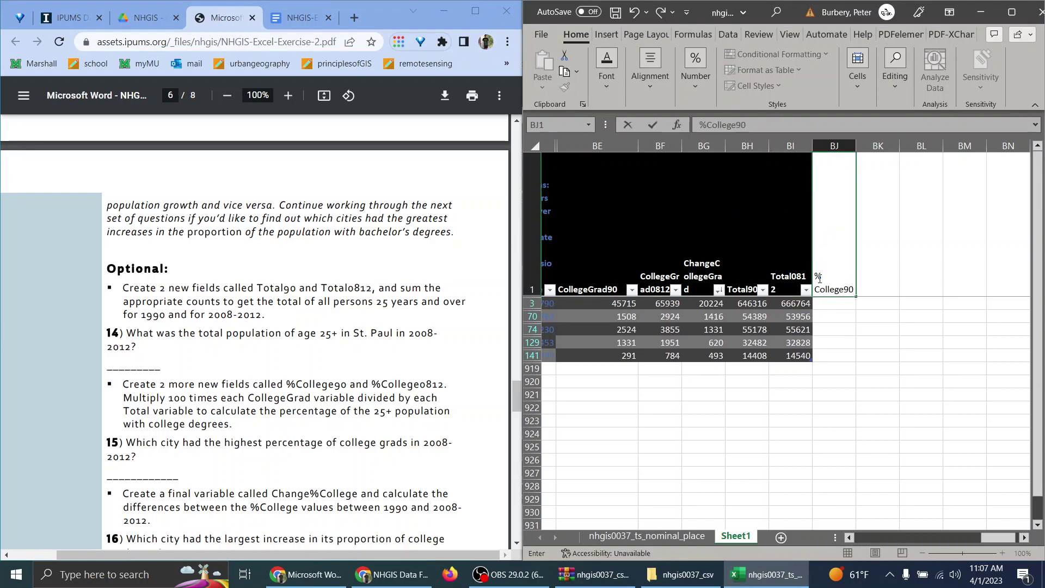
{"action": "key", "text": "Tab"}
{"action": "type", "text": "%Co"}
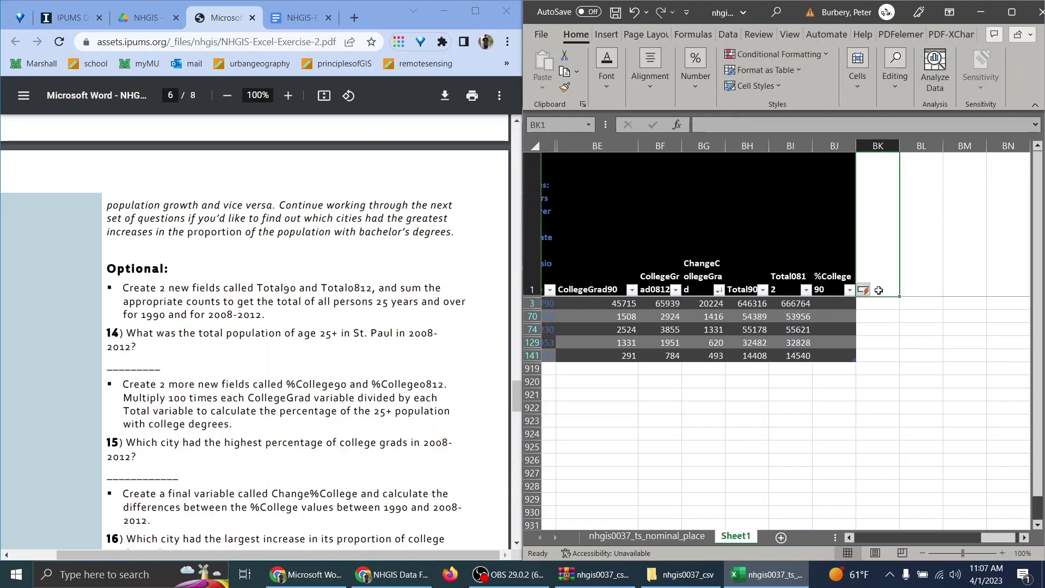
{"action": "type", "text": "llege"}
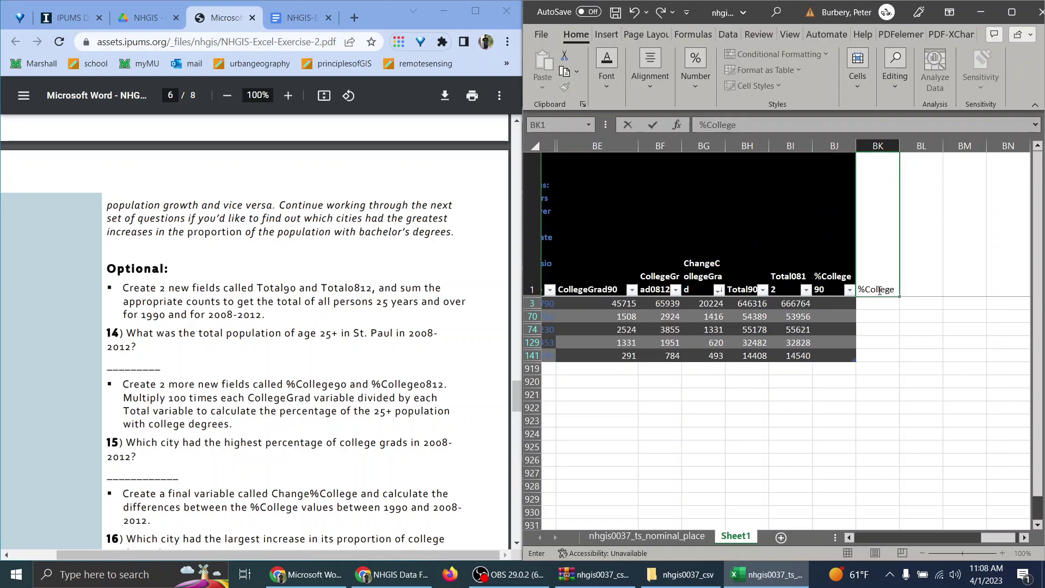
{"action": "type", "text": "0812"}
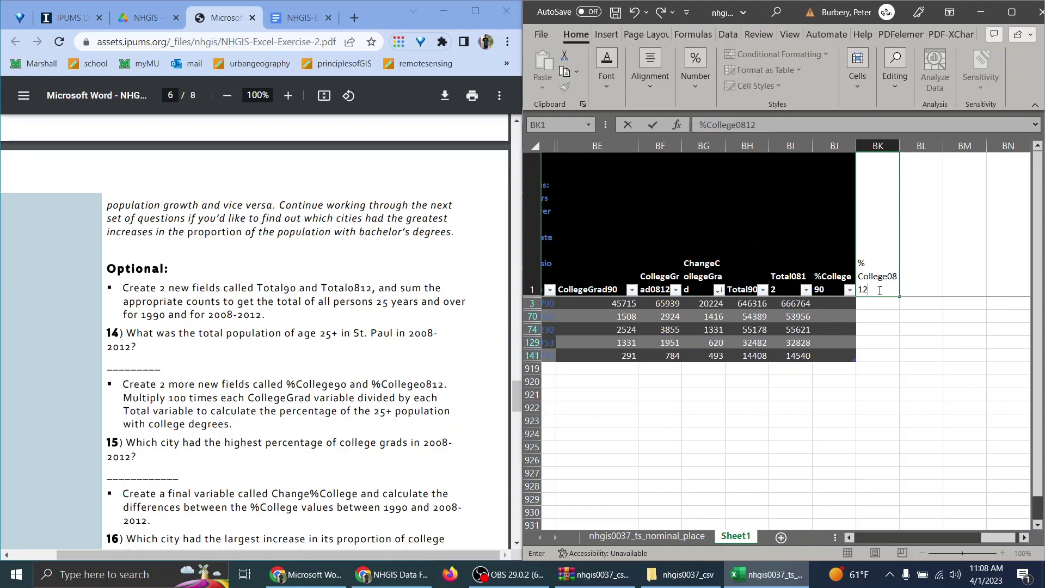
Fill %College90 with CollegeGrad90 divided by Total90 times 100
{"action": "left_click", "coordinate": [843, 303]}
{"action": "type", "text": "="}
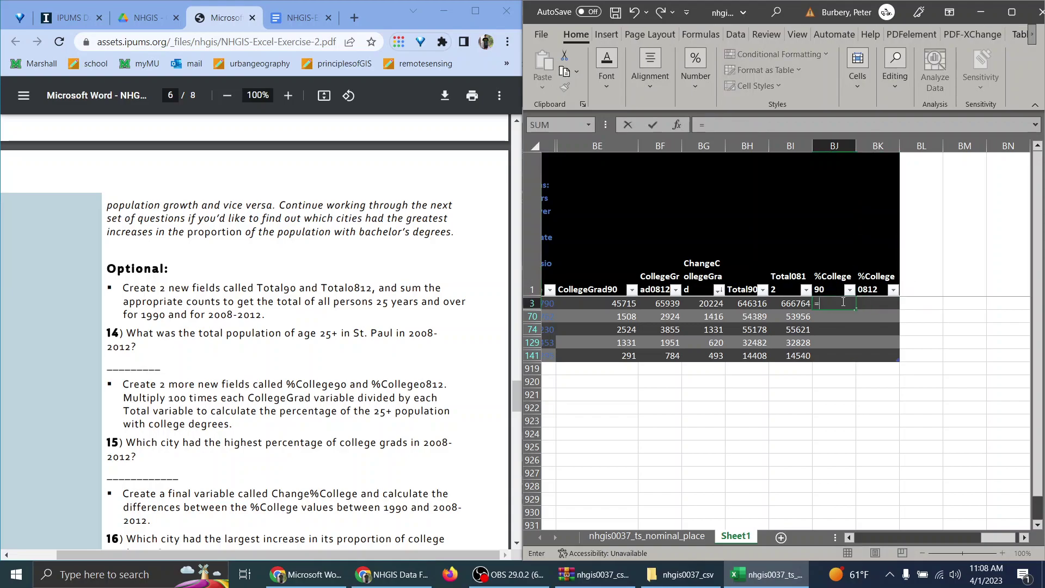
{"action": "left_click", "coordinate": [616, 306]}
{"action": "type", "text": "/"}
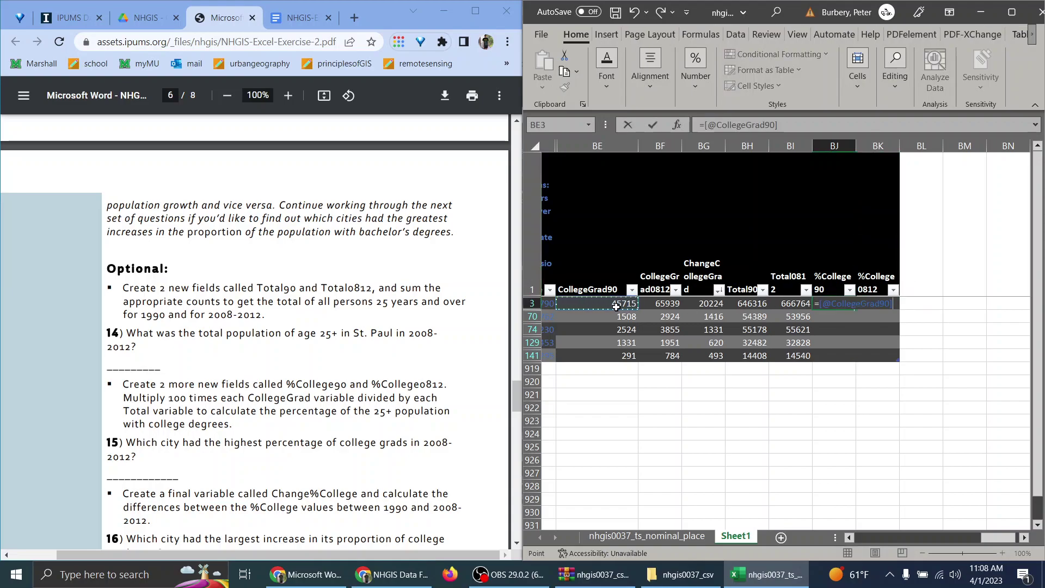
{"action": "left_click", "coordinate": [700, 303]}
{"action": "left_click", "coordinate": [734, 304]}
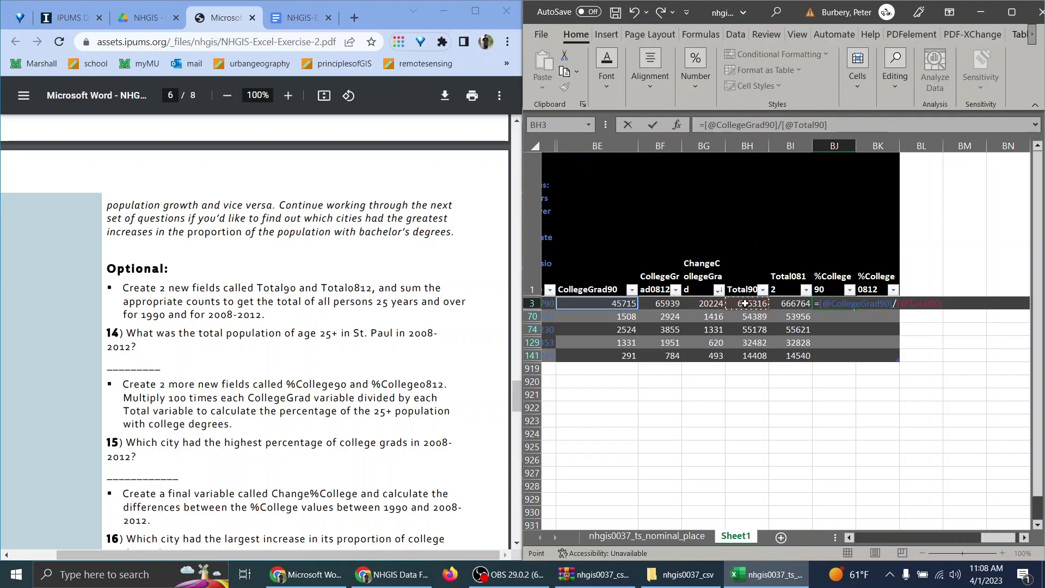
{"action": "type", "text": "*100"}
{"action": "key", "text": "Return"}
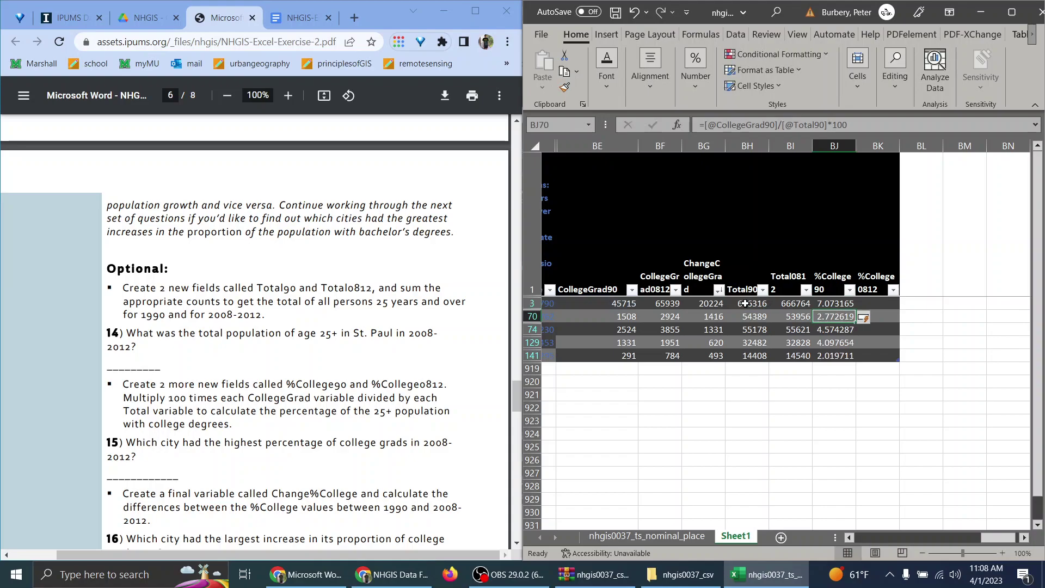
Fill %College0812 with CollegeGrad0812 divided by Total0812 times 100
{"action": "left_click", "coordinate": [879, 303]}
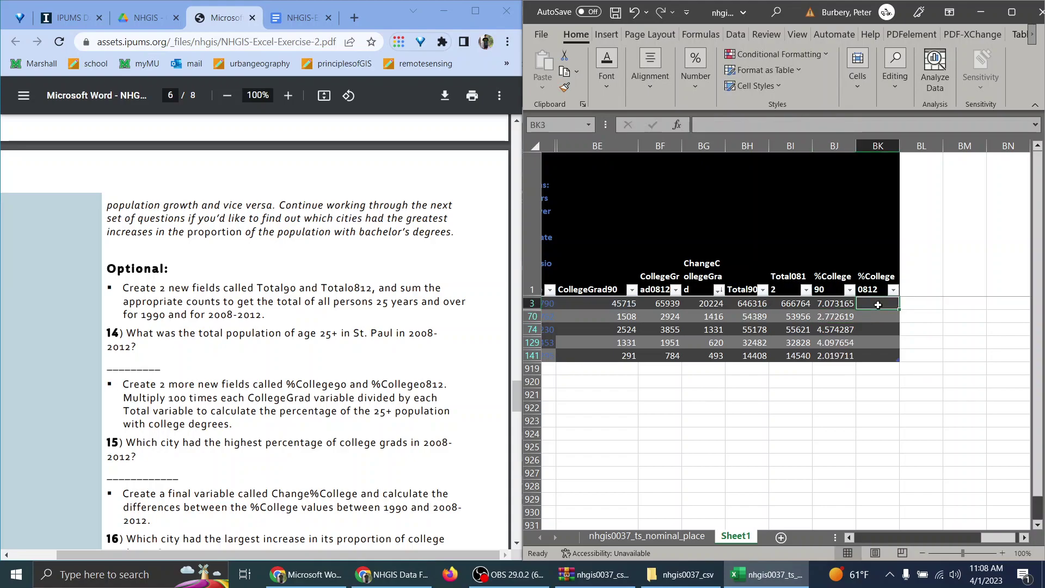
{"action": "type", "text": "=s"}
{"action": "key", "text": "BackSpace"}
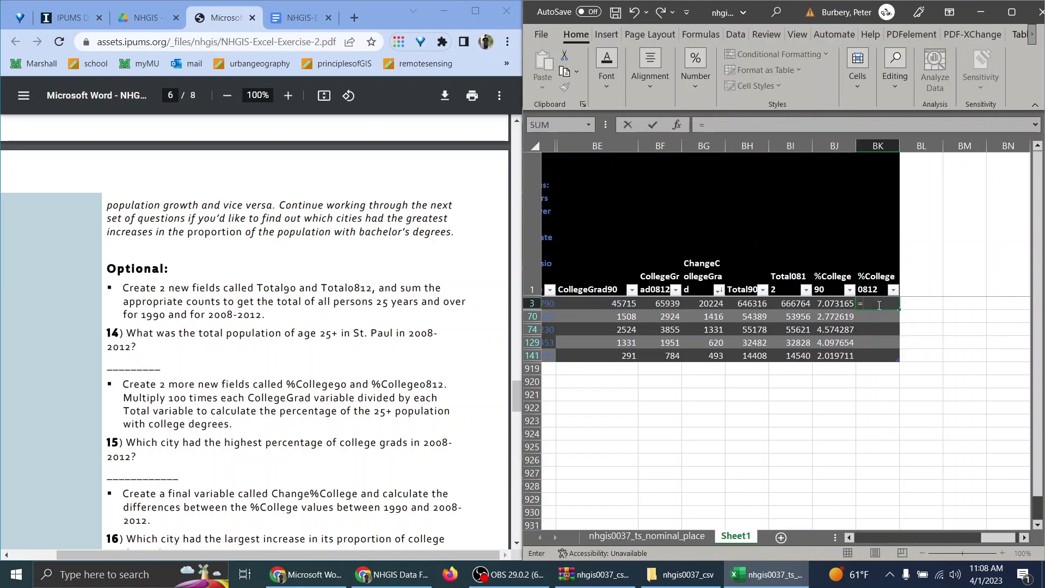
{"action": "left_click", "coordinate": [666, 303]}
{"action": "type", "text": "/"}
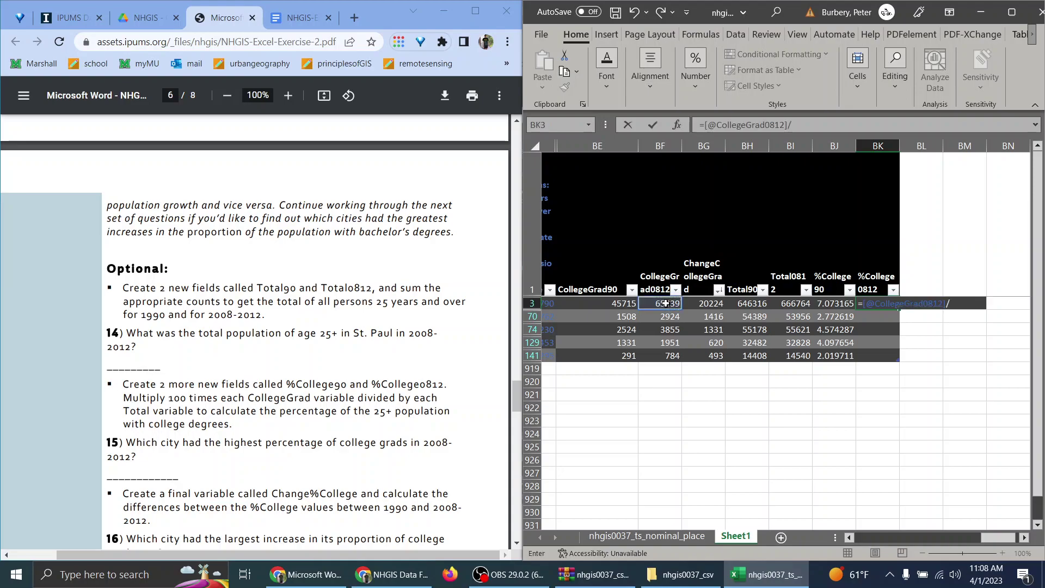
{"action": "left_click", "coordinate": [786, 302]}
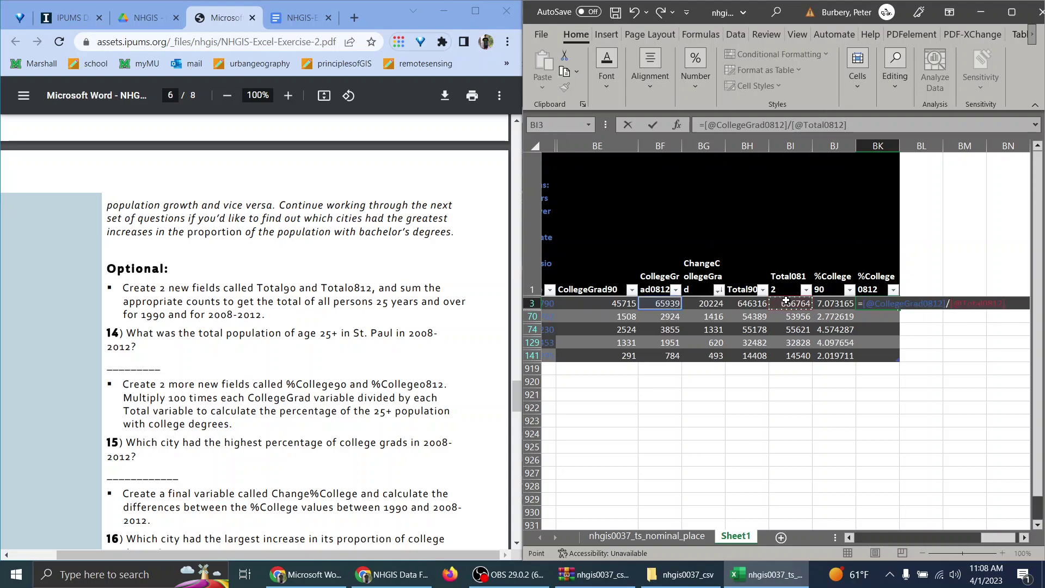
{"action": "type", "text": "*100"}
{"action": "key", "text": "Return"}
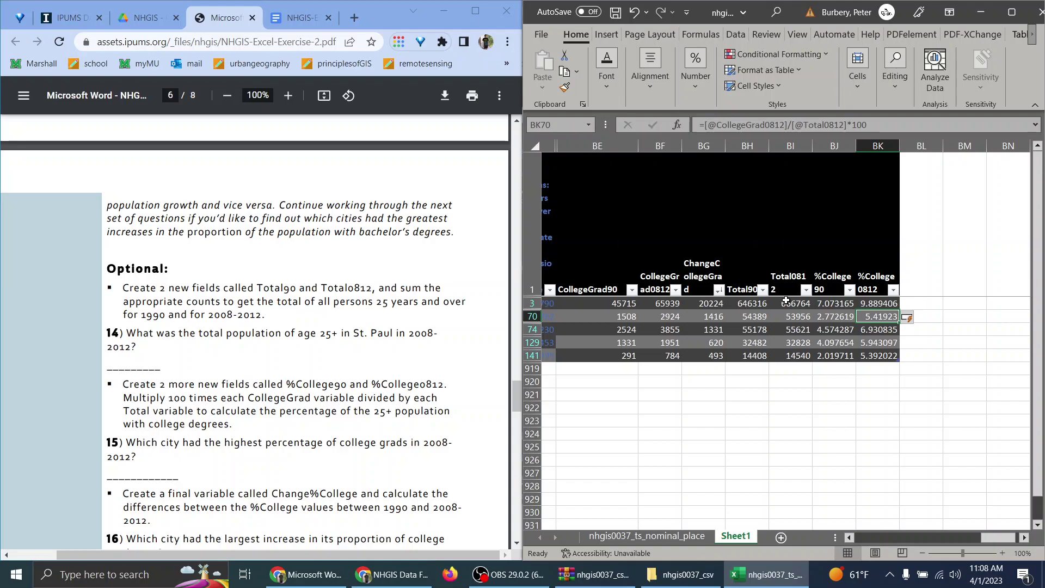
{"action": "left_click", "coordinate": [359, 417]}
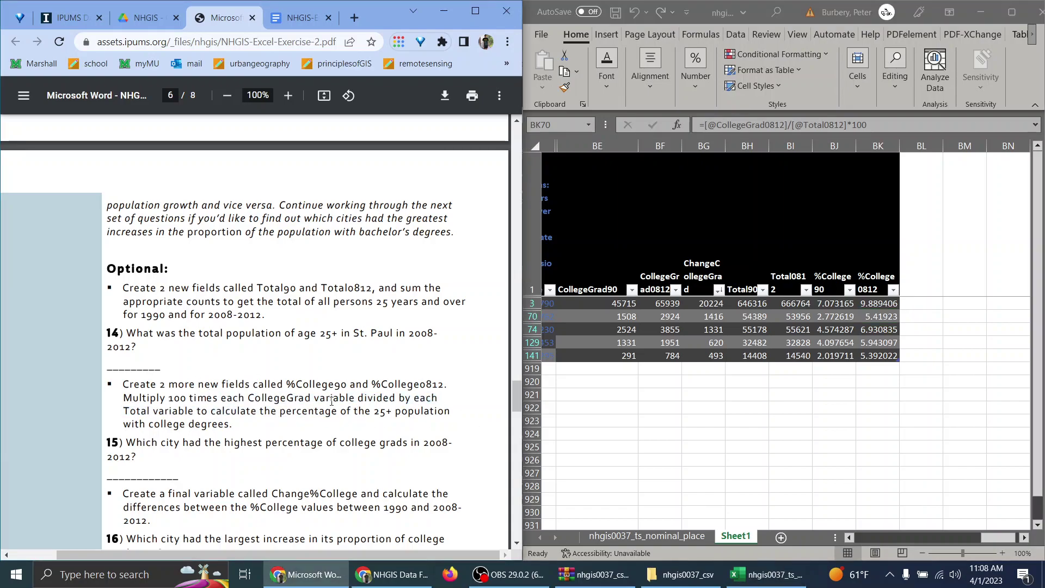
{"action": "scroll", "coordinate": [331, 402], "scroll_direction": "down", "scroll_amount": 1}
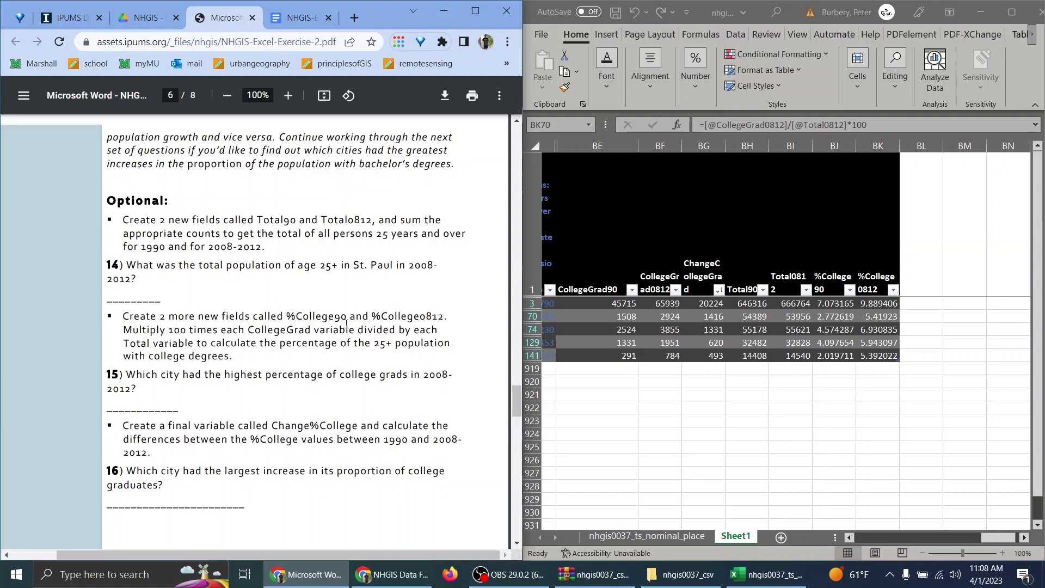
{"action": "left_click", "coordinate": [822, 304]}
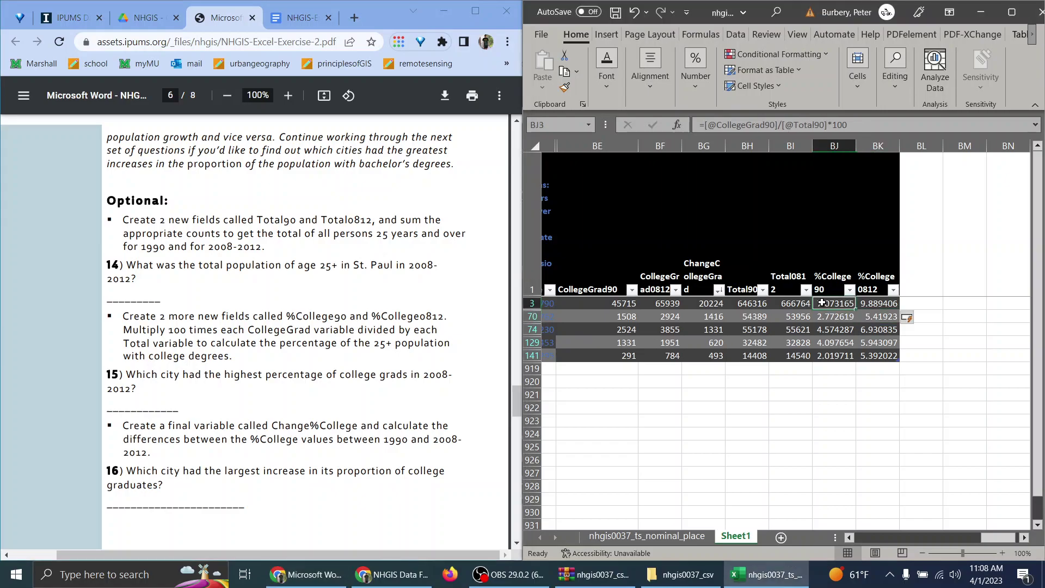
{"action": "left_click", "coordinate": [851, 290]}
{"action": "key", "text": "Escape"}
{"action": "left_click", "coordinate": [893, 290]}
{"action": "left_click", "coordinate": [762, 223]}
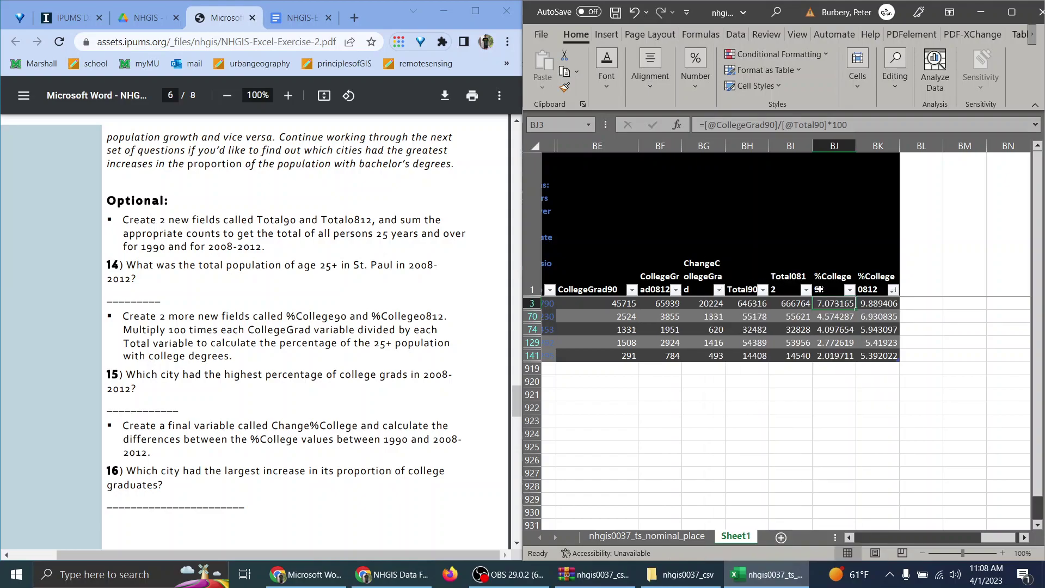
{"action": "left_click", "coordinate": [762, 328]}
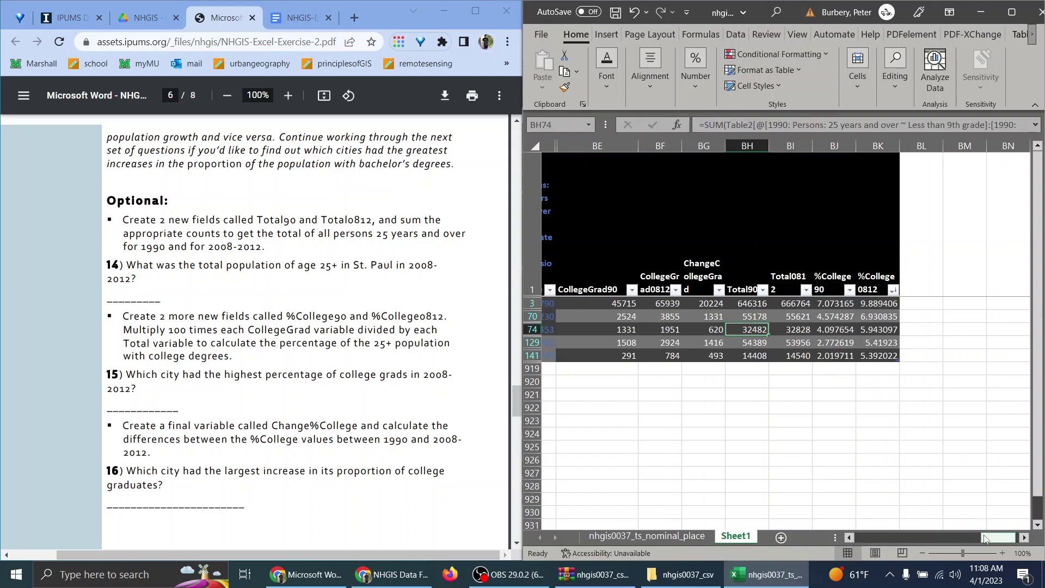
{"action": "left_click_drag", "start_coordinate": [986, 538], "coordinate": [857, 538]}
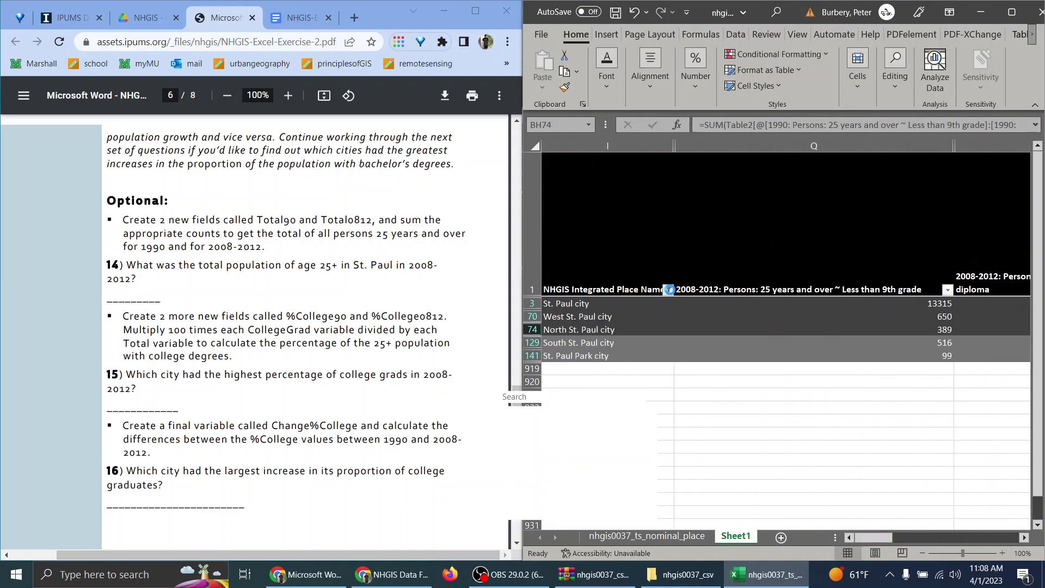
{"action": "left_click", "coordinate": [668, 289]}
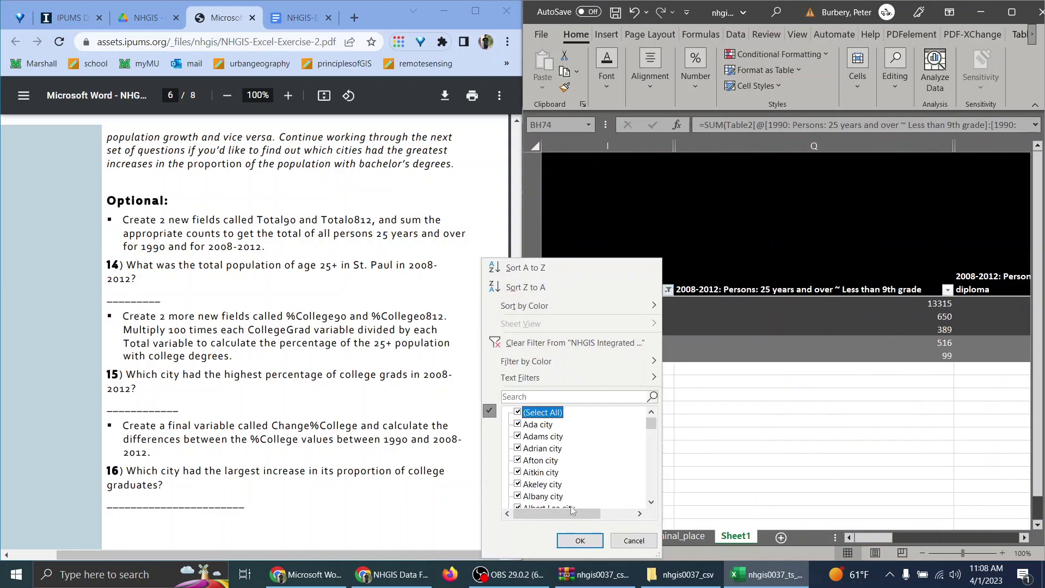
{"action": "left_click", "coordinate": [580, 540]}
{"action": "left_click_drag", "start_coordinate": [874, 538], "coordinate": [1012, 529]}
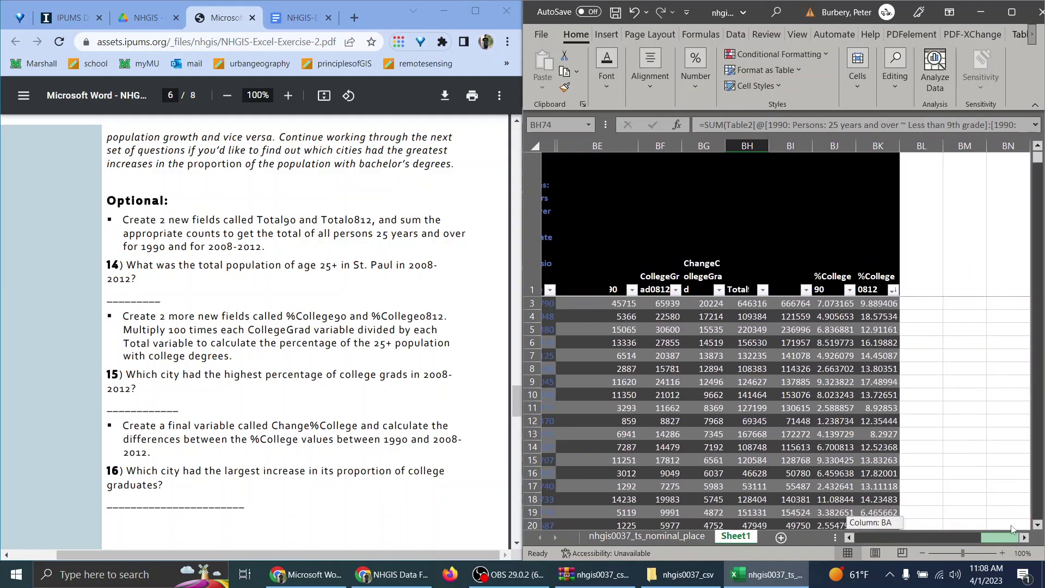
{"action": "left_click", "coordinate": [893, 289]}
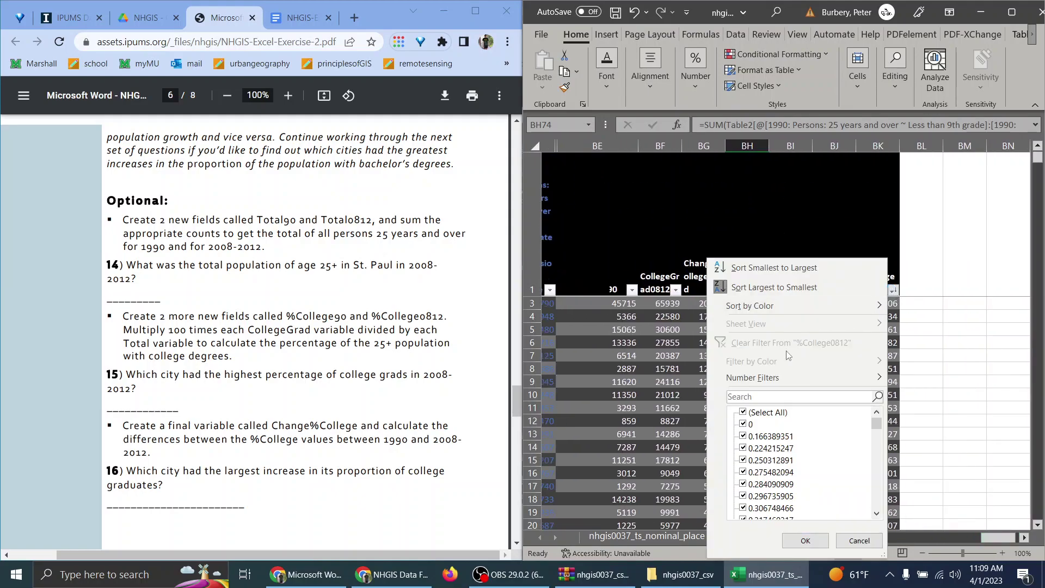
{"action": "left_click", "coordinate": [760, 288]}
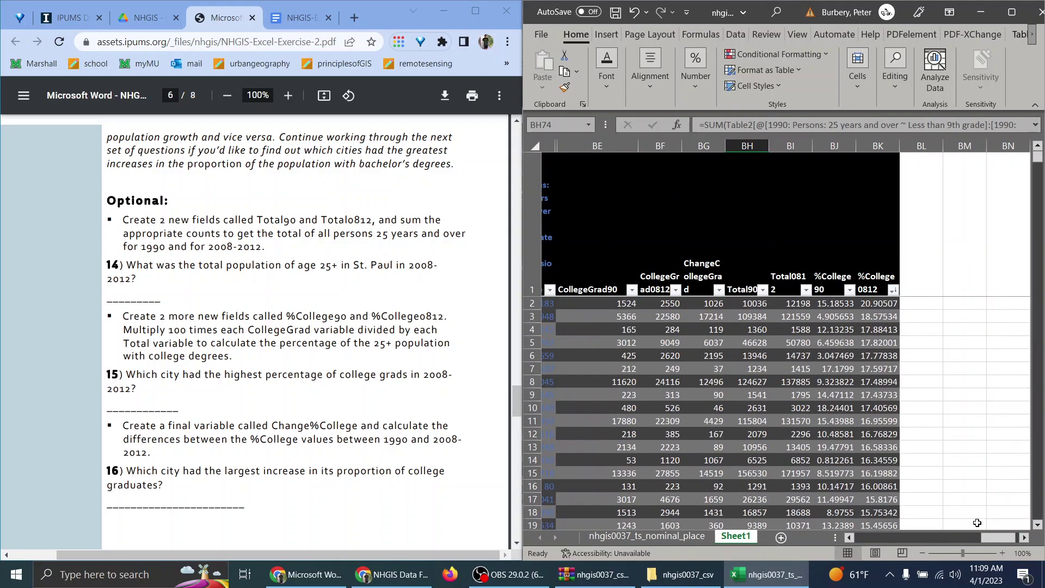
{"action": "left_click_drag", "start_coordinate": [1001, 537], "coordinate": [864, 537]}
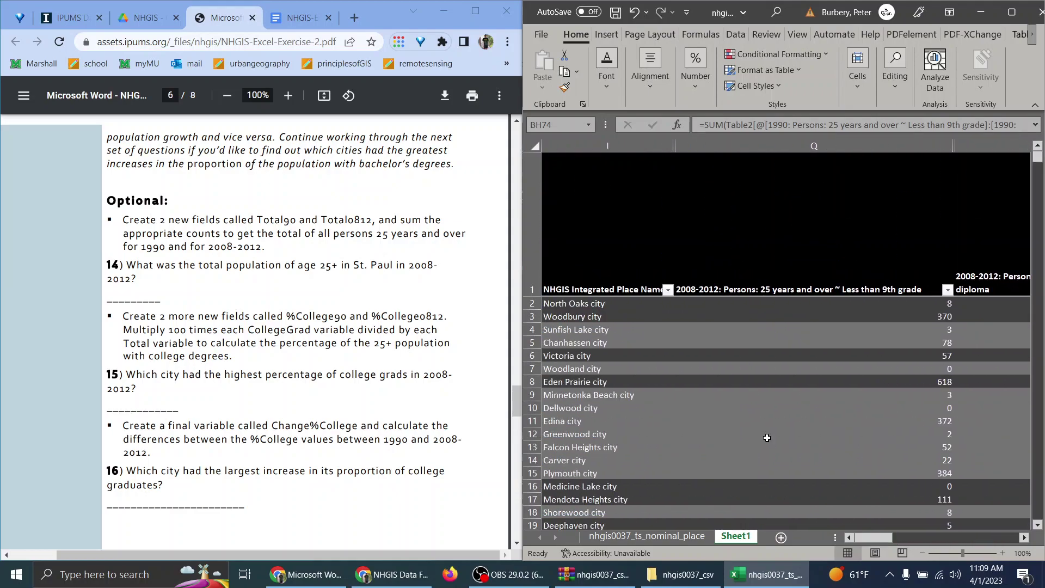
{"action": "left_click", "coordinate": [578, 303]}
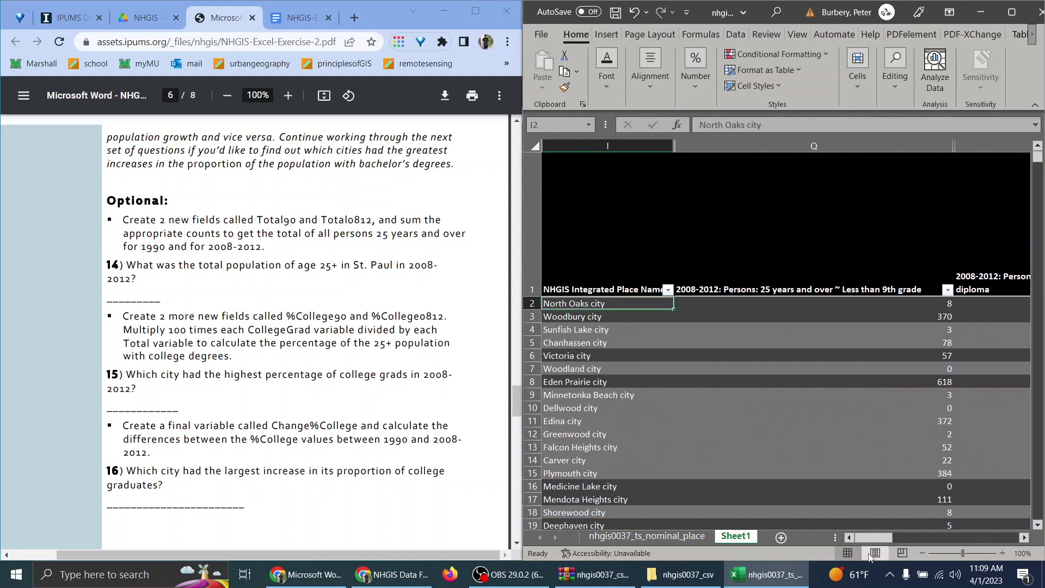
{"action": "left_click_drag", "start_coordinate": [876, 540], "coordinate": [980, 524]}
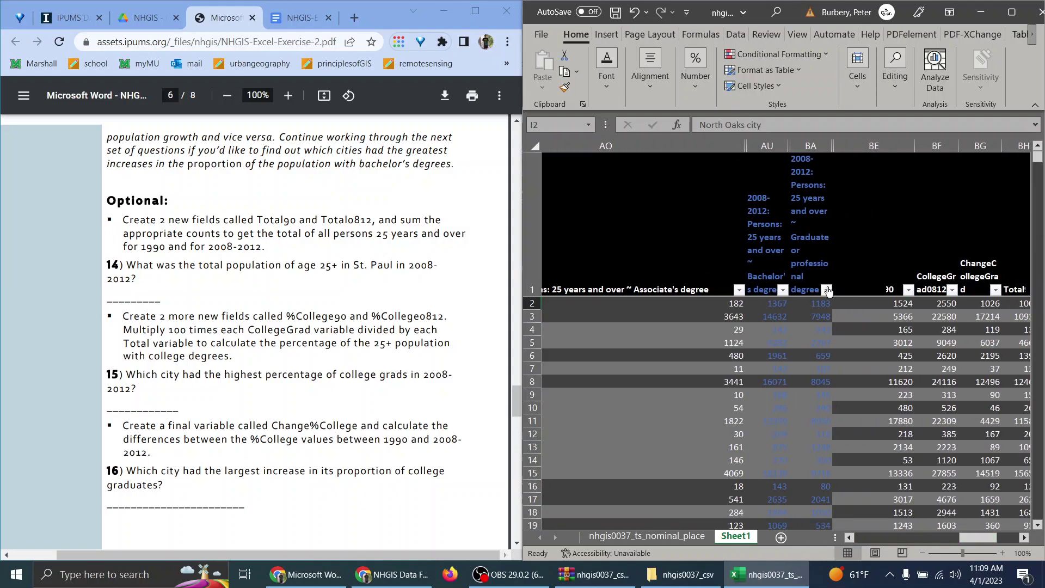
{"action": "left_click_drag", "start_coordinate": [811, 146], "coordinate": [749, 167]}
{"action": "right_click", "coordinate": [741, 147]}
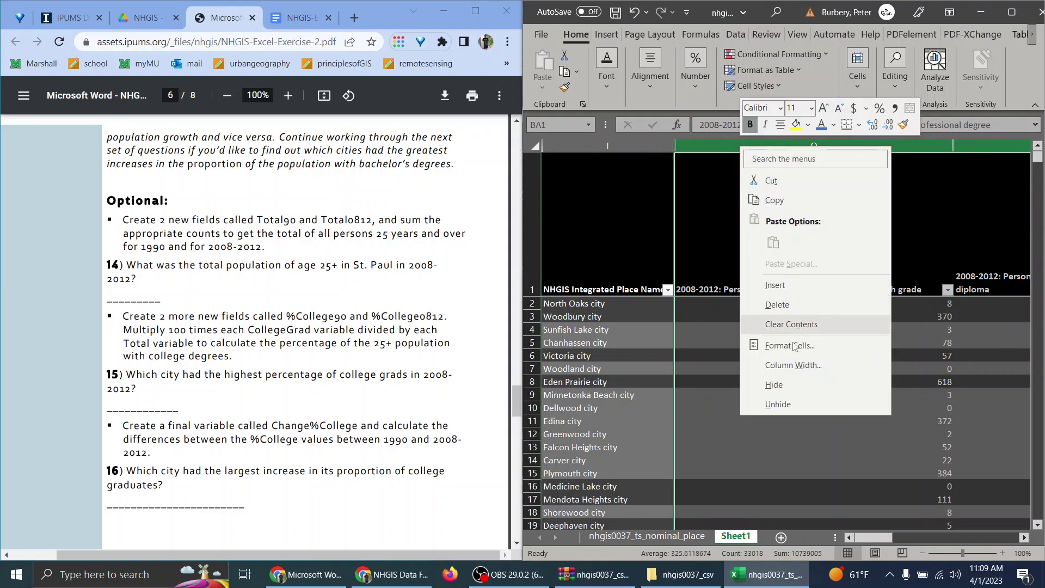
{"action": "left_click", "coordinate": [775, 384]}
{"action": "left_click", "coordinate": [779, 330]}
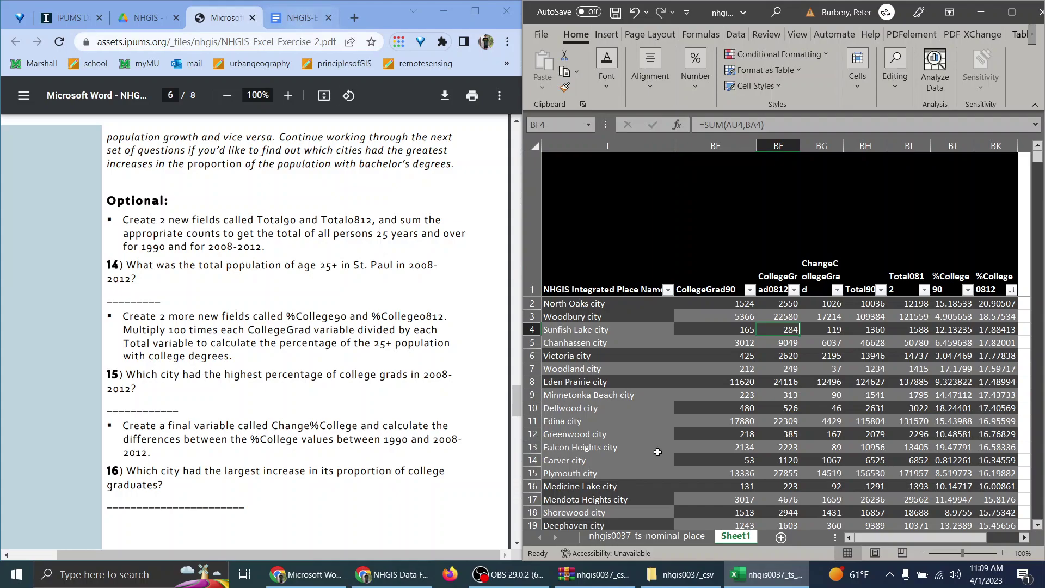
{"action": "left_click", "coordinate": [510, 575]}
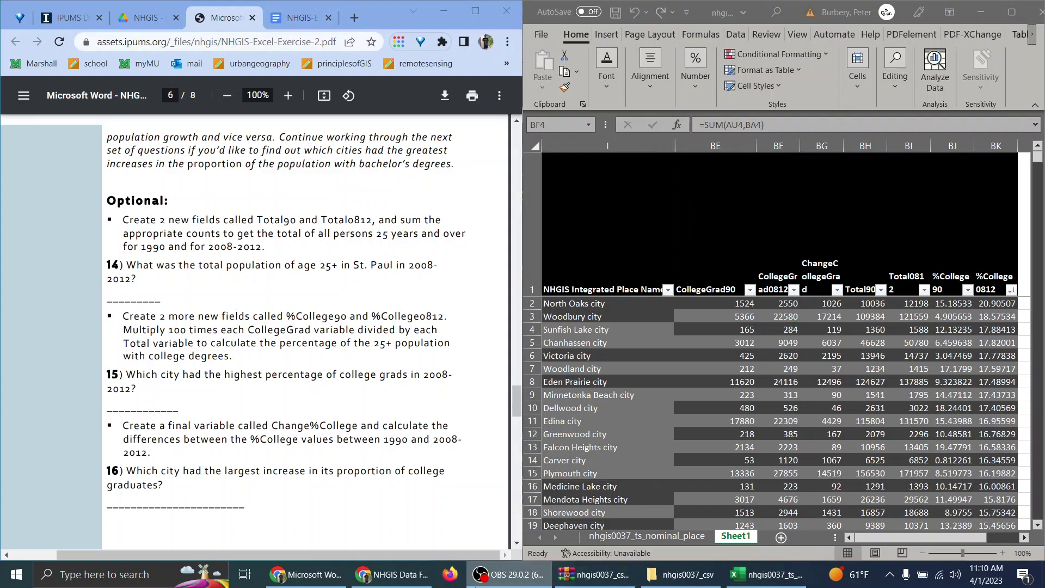
{"action": "left_click", "coordinate": [501, 574]}
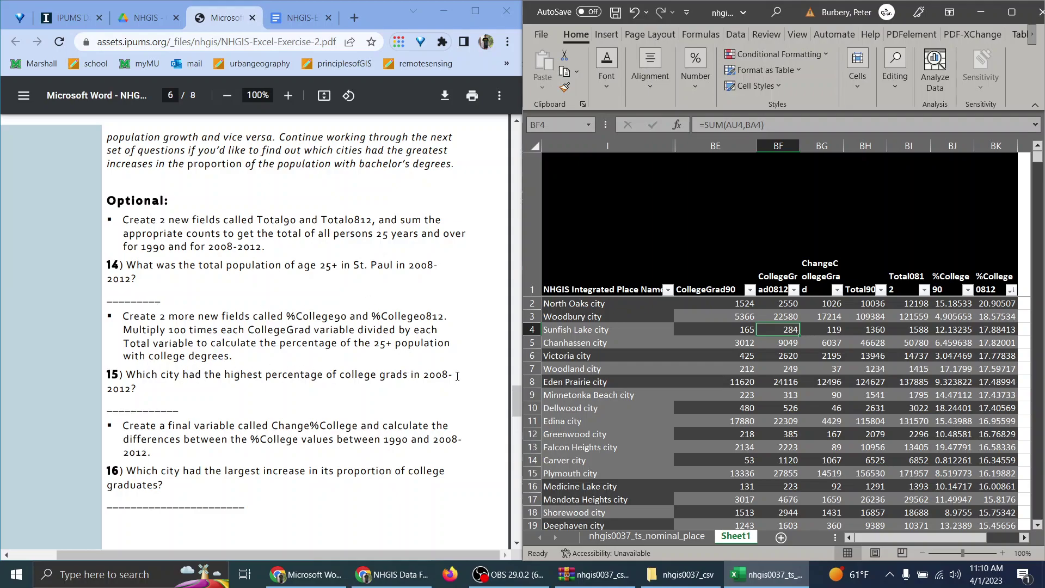
Type 'North Oaks city' as question 15's answer in the Google Docs worksheet
{"action": "left_click", "coordinate": [289, 16]}
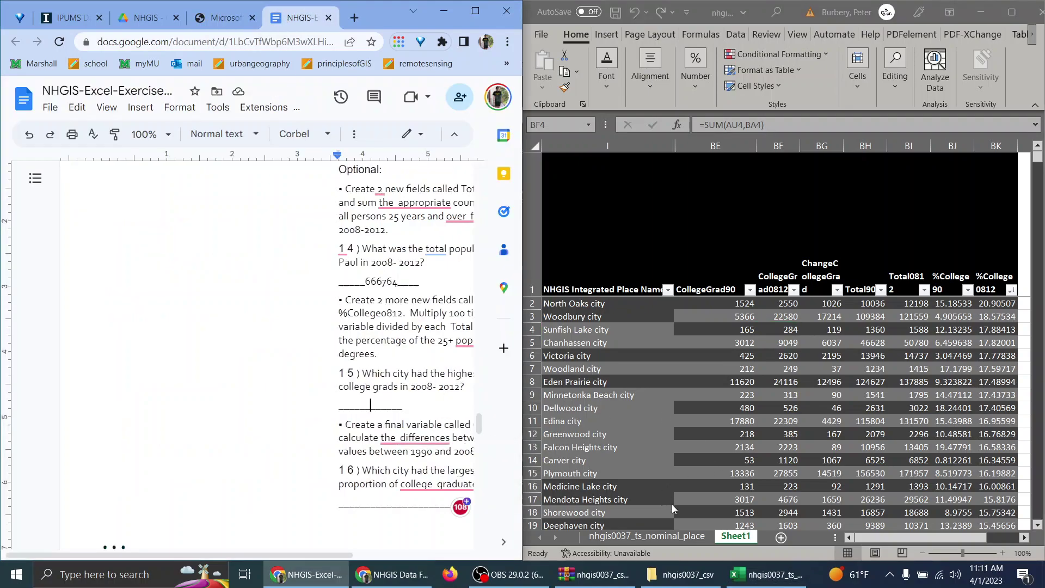
{"action": "left_click", "coordinate": [509, 574]}
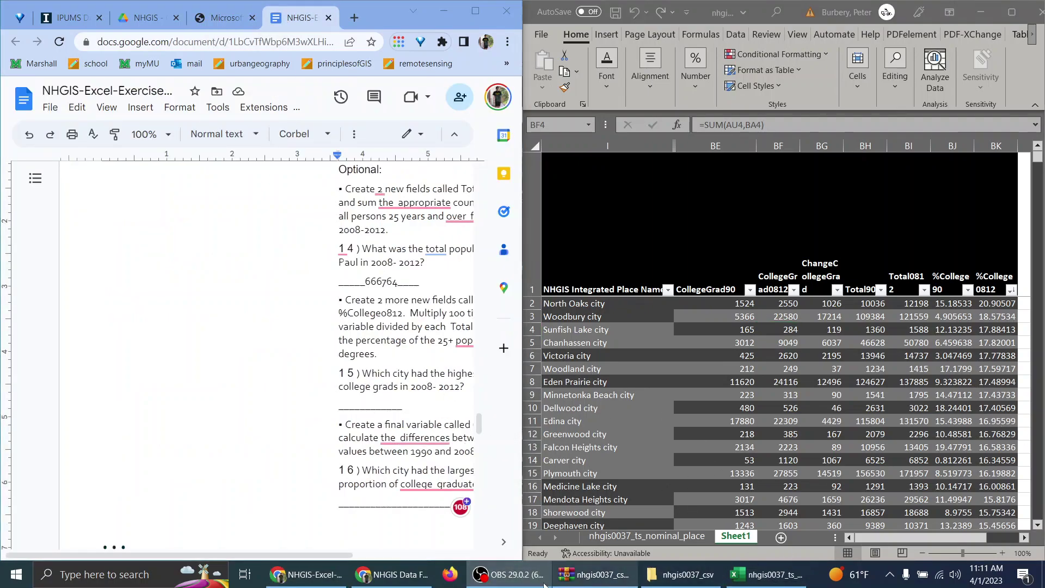
{"action": "left_click", "coordinate": [371, 405]}
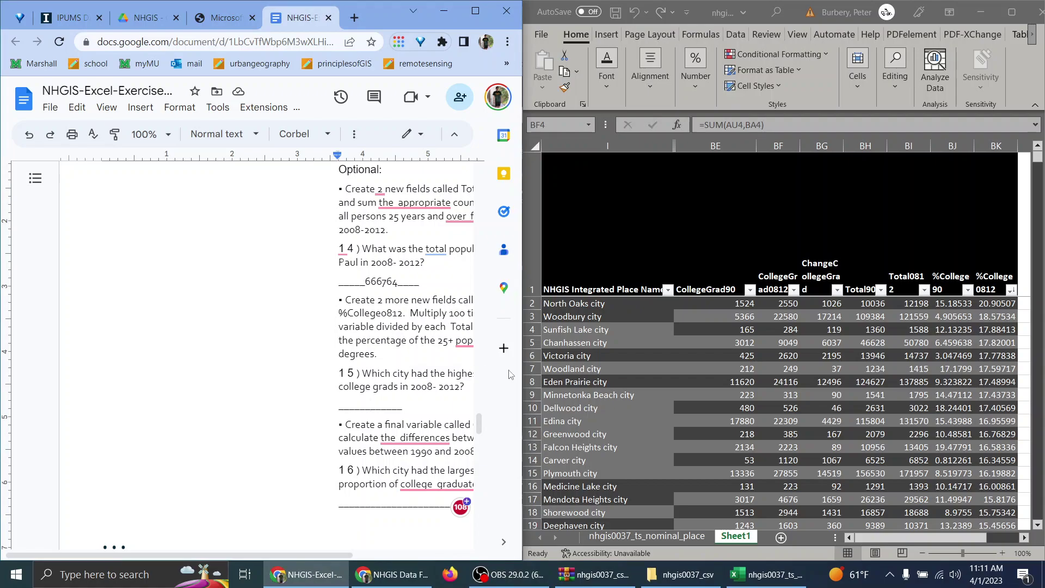
{"action": "type", "text": "North Oaks"}
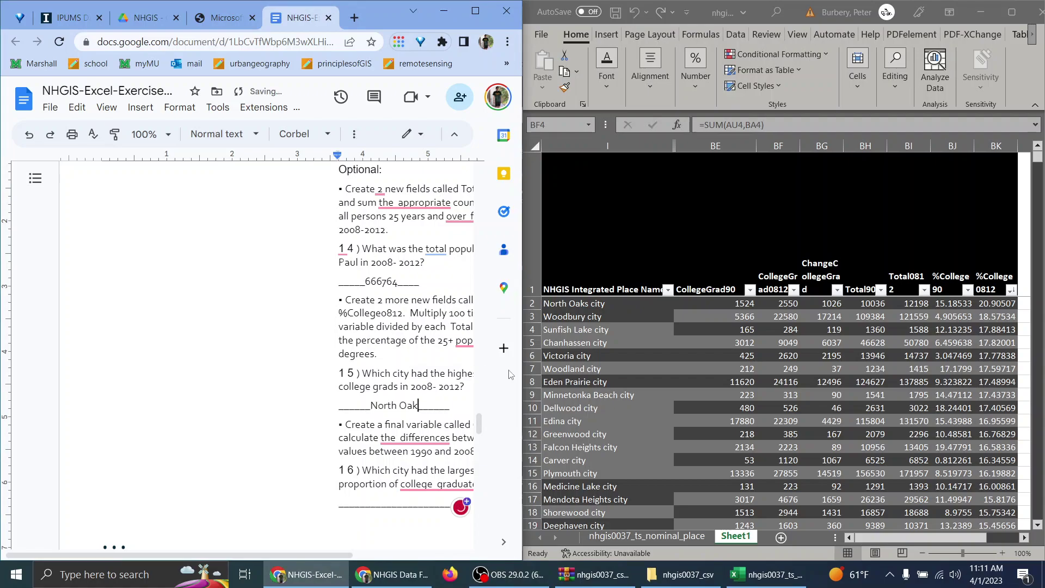
{"action": "type", "text": " city"}
{"action": "left_click_drag", "start_coordinate": [325, 554], "coordinate": [412, 555]}
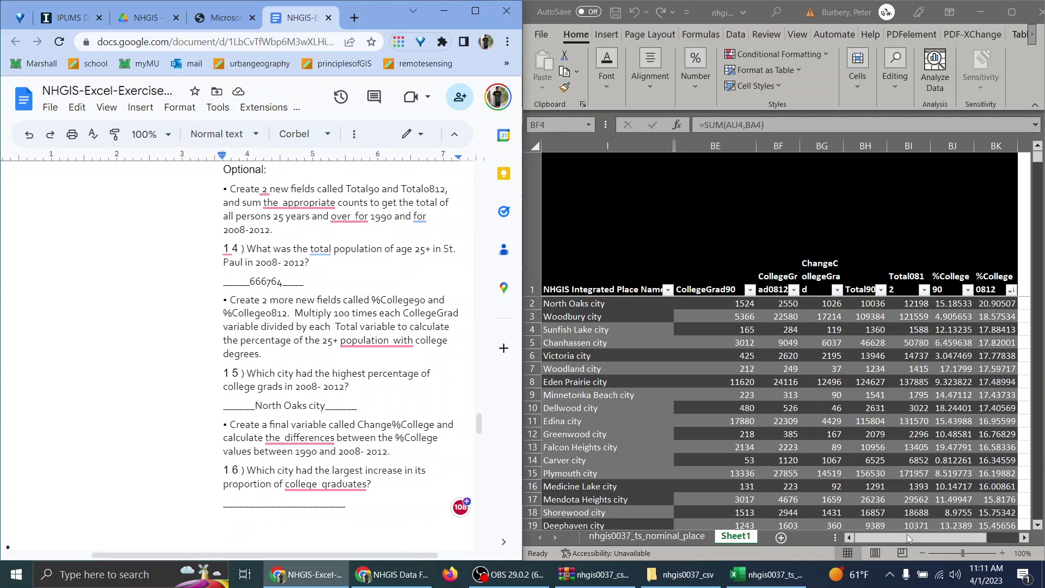
{"action": "left_click", "coordinate": [935, 538]}
{"action": "left_click_drag", "start_coordinate": [935, 538], "coordinate": [963, 535]}
Add a 'Change% College' column computing %College0812 minus %College90
{"action": "left_click", "coordinate": [926, 282]}
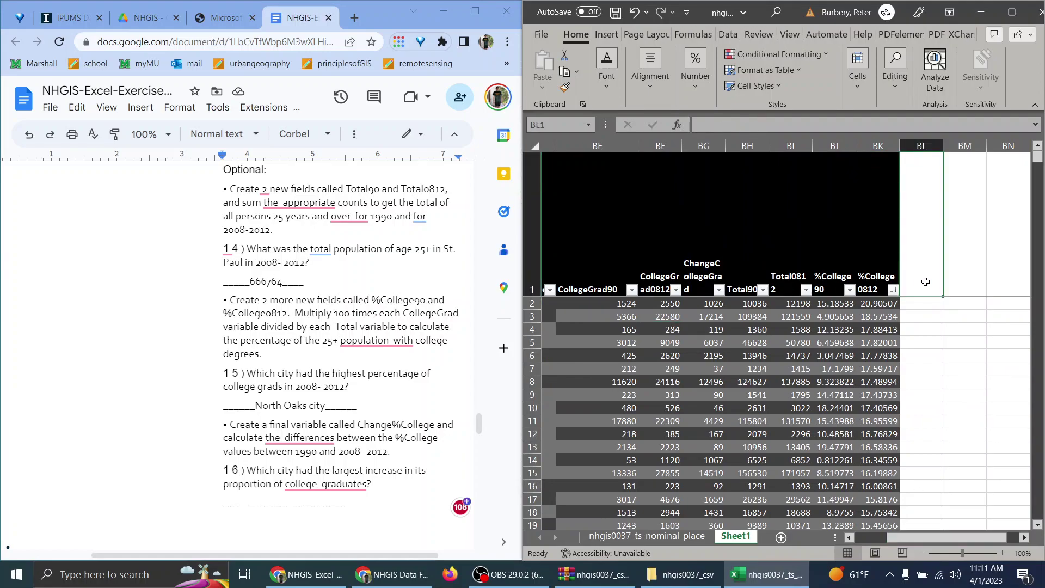
{"action": "type", "text": "Change%"}
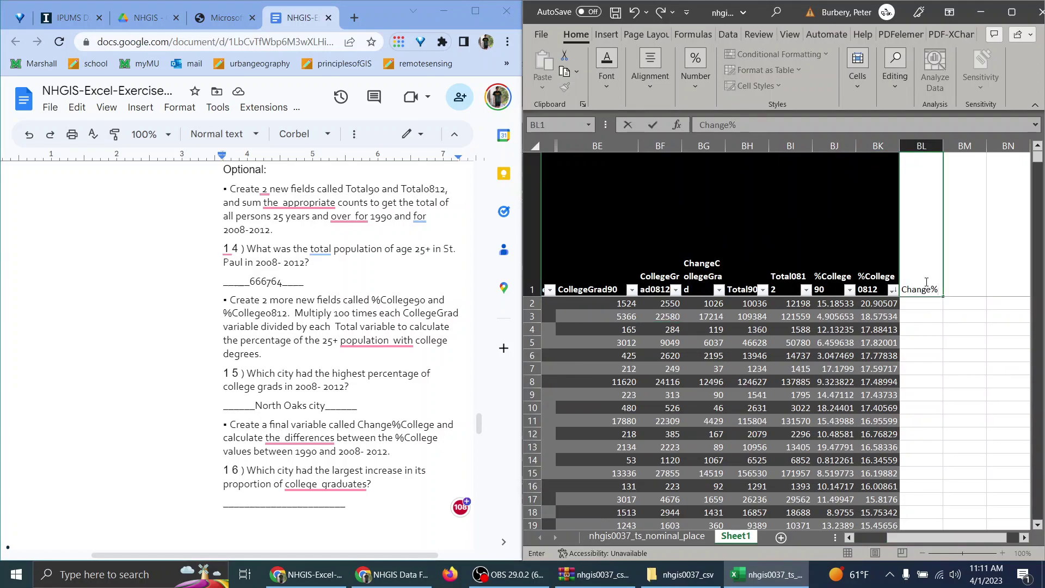
{"action": "type", "text": " College"}
{"action": "key", "text": "Return"}
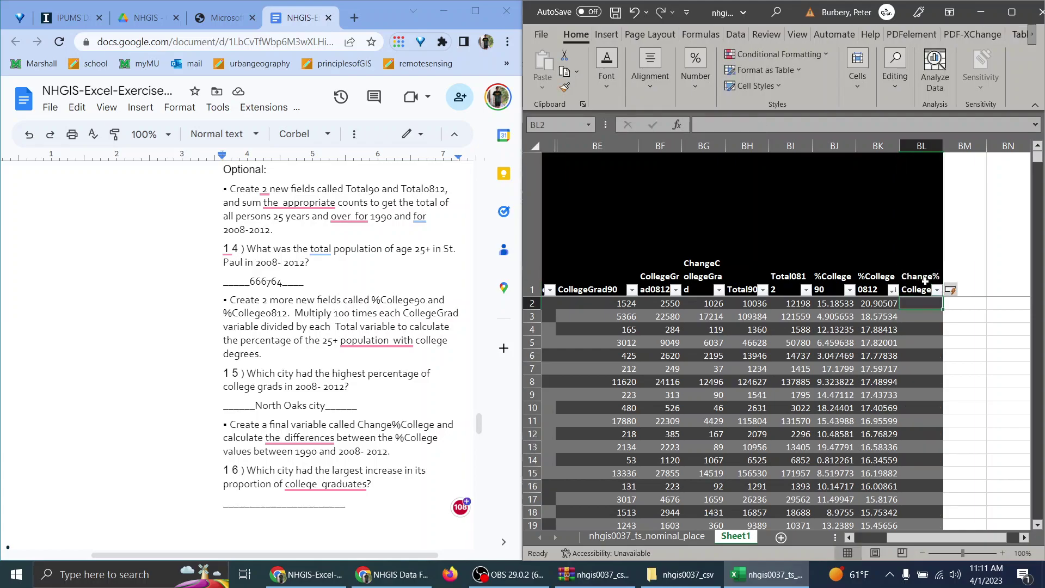
{"action": "type", "text": "="}
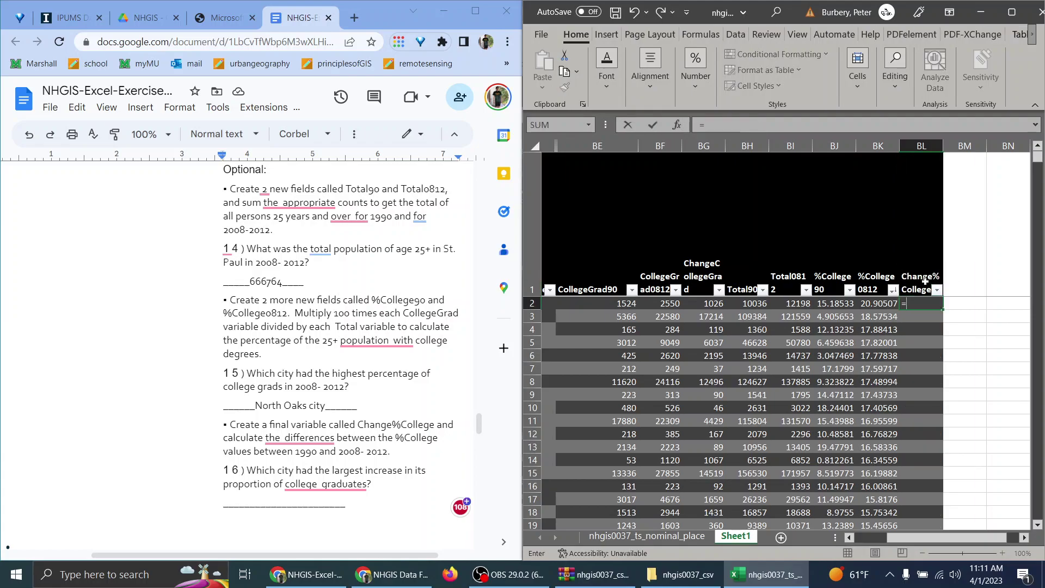
{"action": "left_click", "coordinate": [864, 303]}
{"action": "type", "text": "-"}
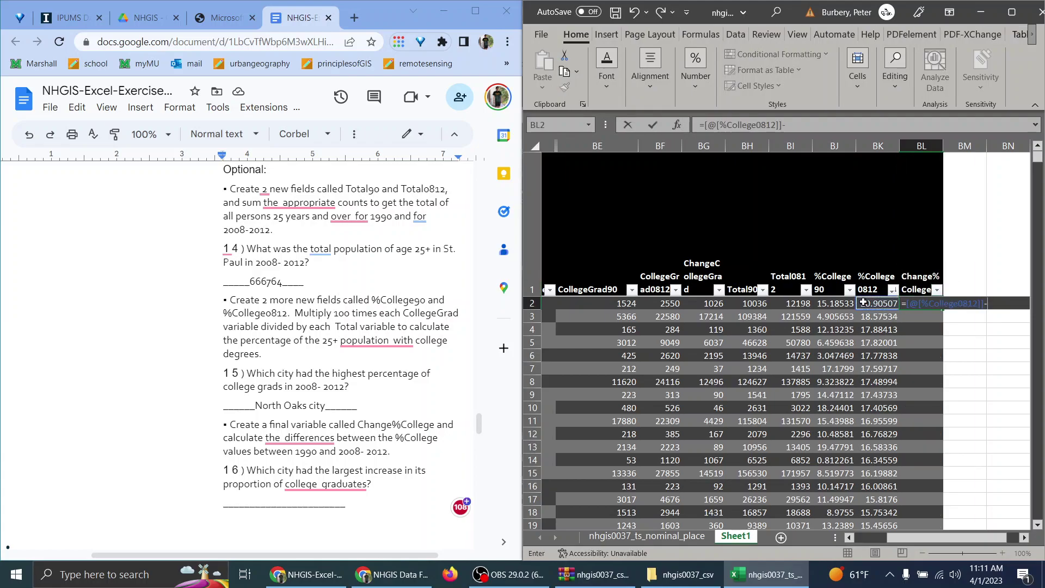
{"action": "key", "text": "Left"}
{"action": "key", "text": "Left"}
{"action": "key", "text": "Return"}
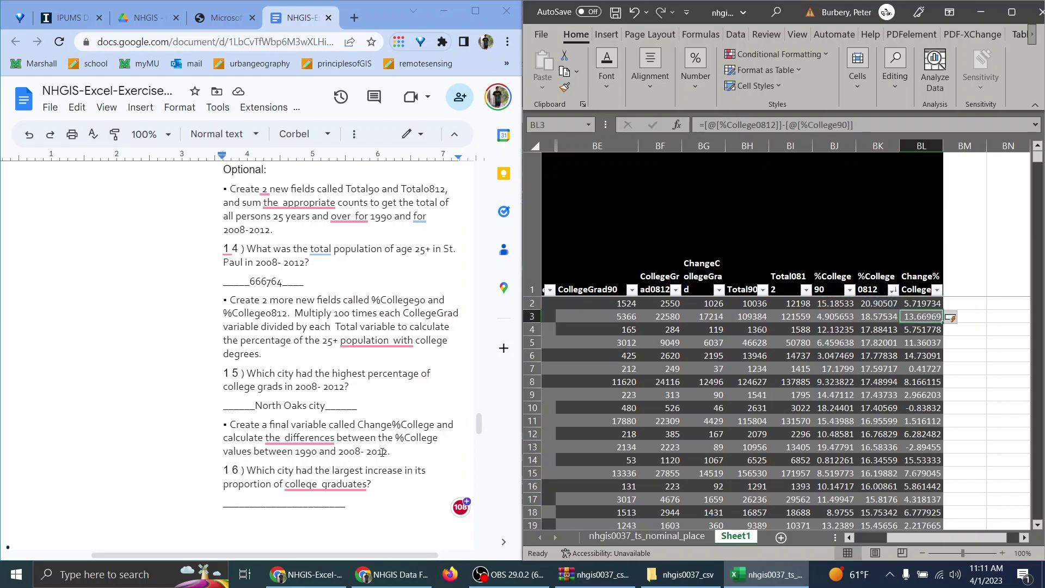
Sort the table by Change%College from largest to smallest
{"action": "scroll", "coordinate": [363, 441], "scroll_direction": "down", "scroll_amount": 2}
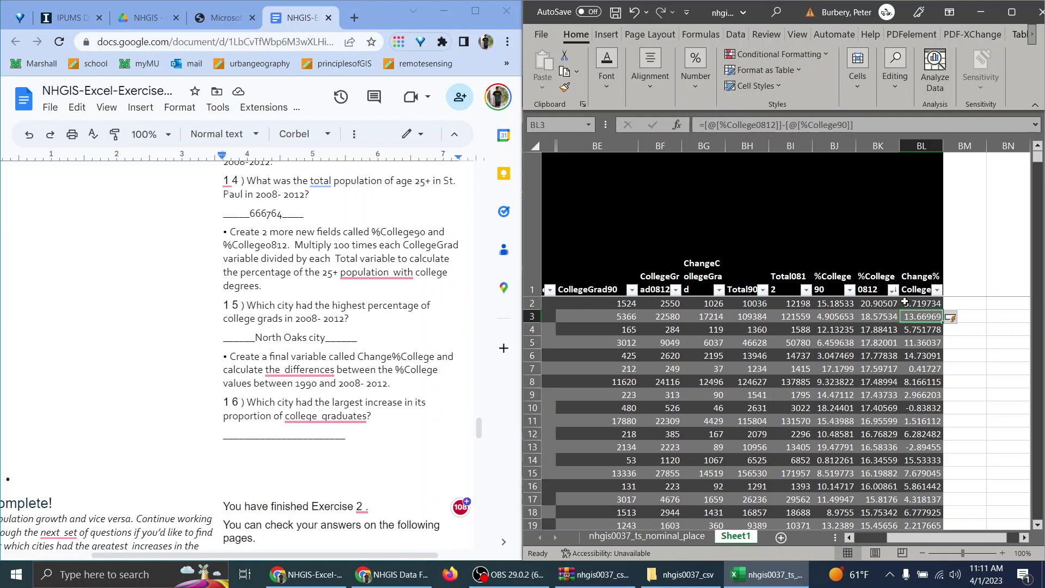
{"action": "left_click", "coordinate": [936, 290]}
{"action": "left_click", "coordinate": [800, 219]}
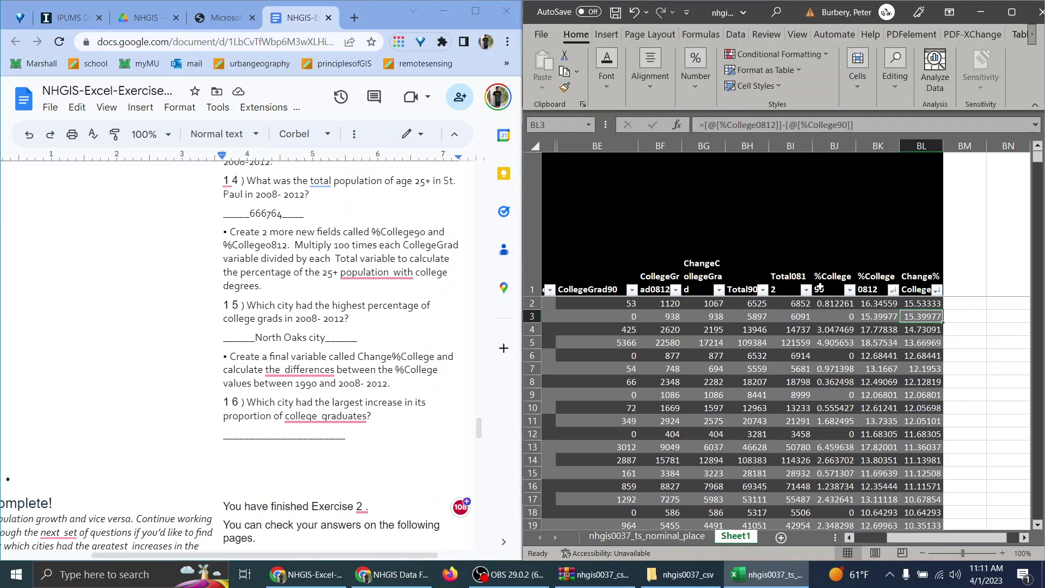
{"action": "left_click", "coordinate": [926, 303]}
{"action": "left_click_drag", "start_coordinate": [942, 538], "coordinate": [883, 534]}
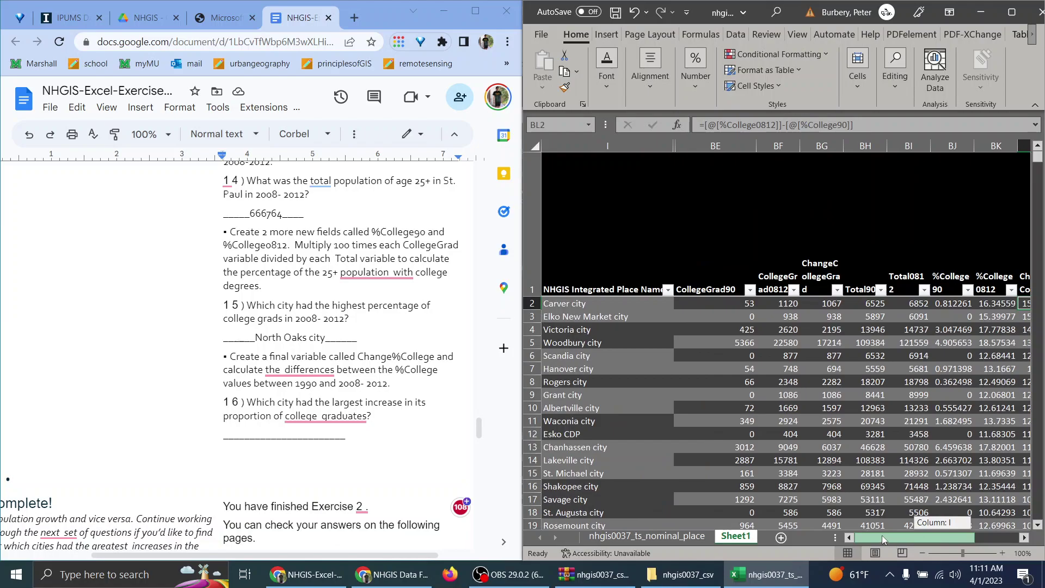
Enter 'Carver city' as question 16's answer in the worksheet
{"action": "left_click", "coordinate": [255, 431]}
{"action": "type", "text": "Carver city"}
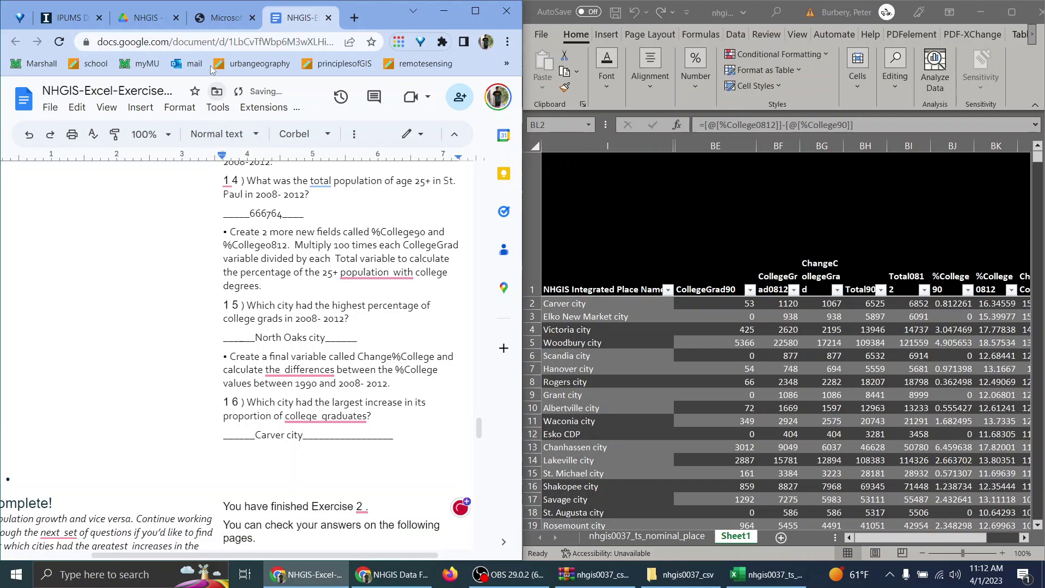
{"action": "key", "text": "ctrl+shift+Tab"}
{"action": "scroll", "coordinate": [266, 375], "scroll_direction": "down", "scroll_amount": 5}
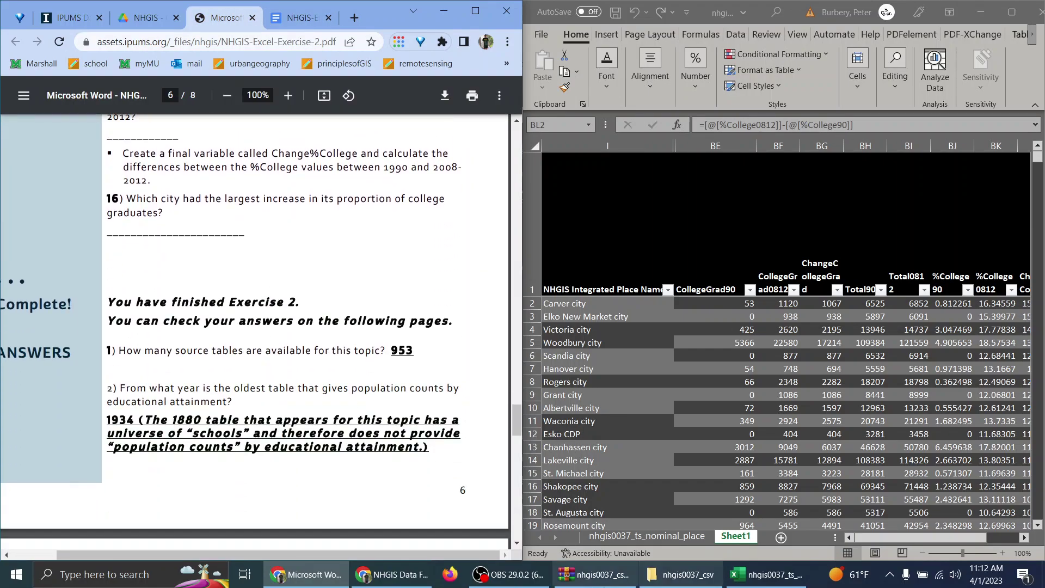
{"action": "left_click", "coordinate": [578, 574]}
{"action": "left_click", "coordinate": [577, 575]}
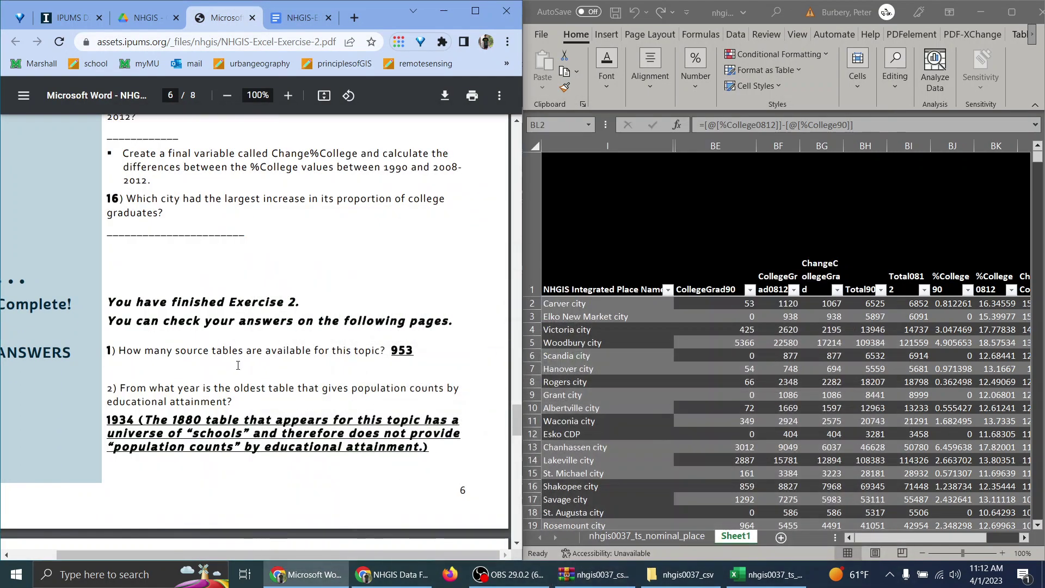
{"action": "left_click_drag", "start_coordinate": [435, 551], "coordinate": [403, 549]}
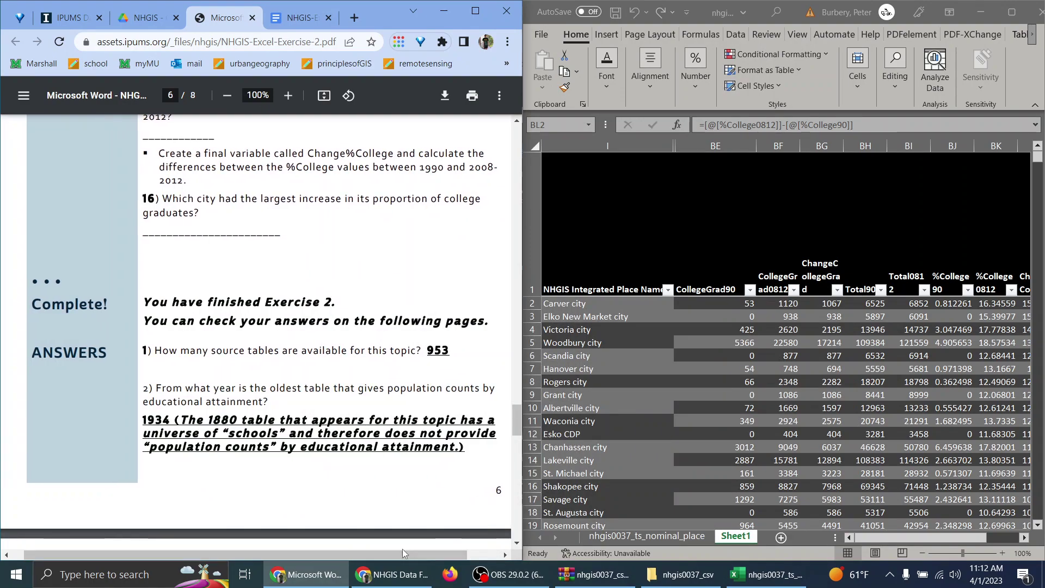
{"action": "left_click_drag", "start_coordinate": [191, 321], "coordinate": [299, 322]}
{"action": "left_click", "coordinate": [356, 315]}
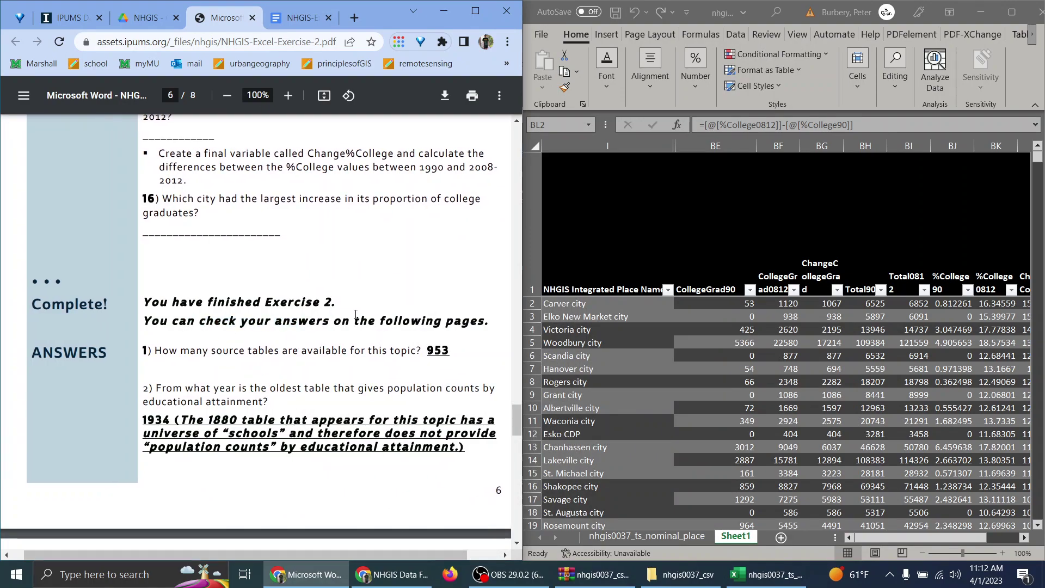